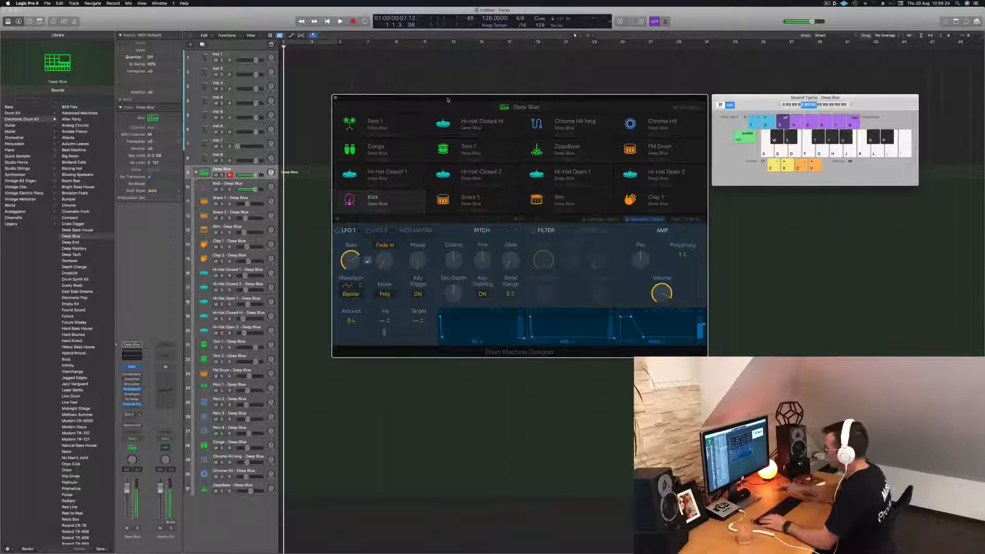
- Audition the Deep Blue kit's drum sound with musical typing and reposition the Drum Machine Designer window over the arrangement
key("a")
key("a")
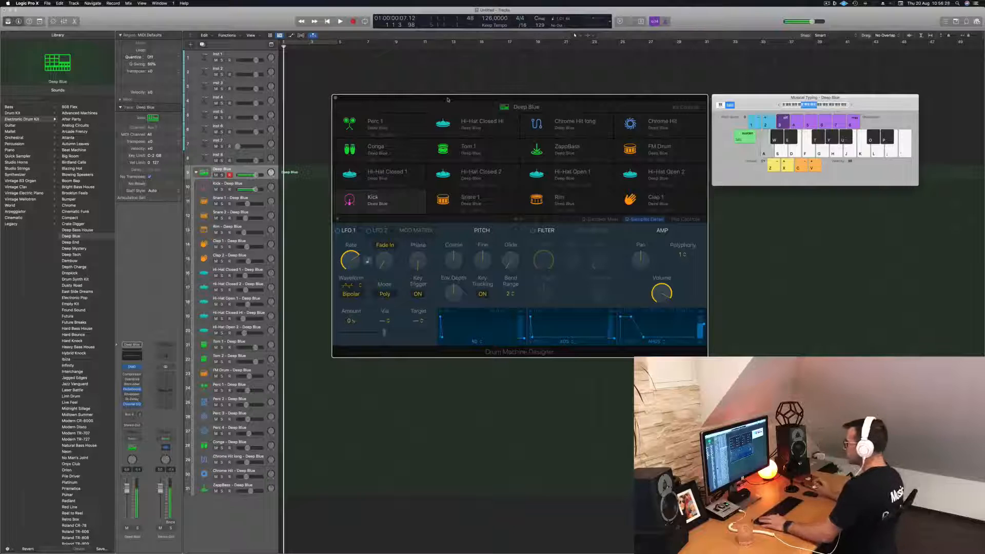
key("a")
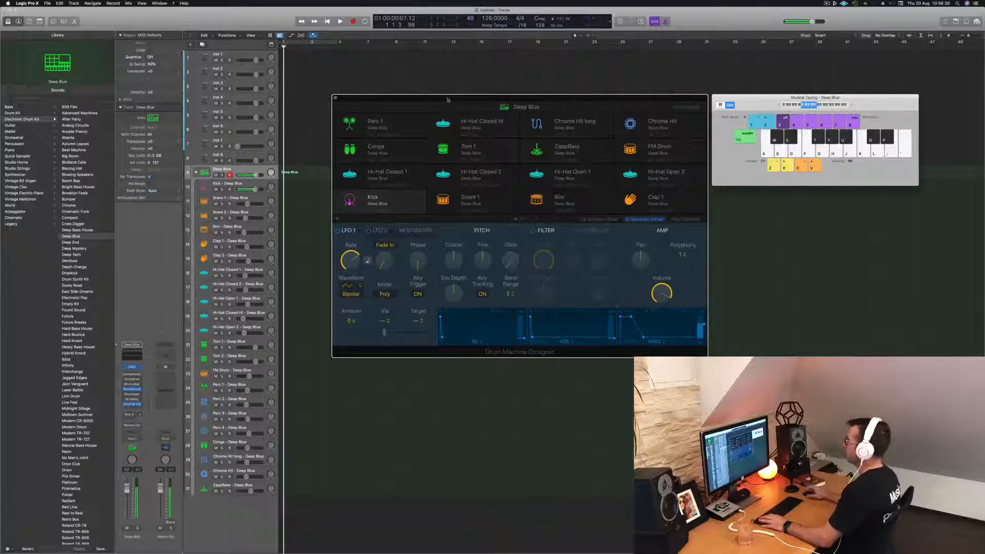
left_click_drag(447, 99, 474, 154)
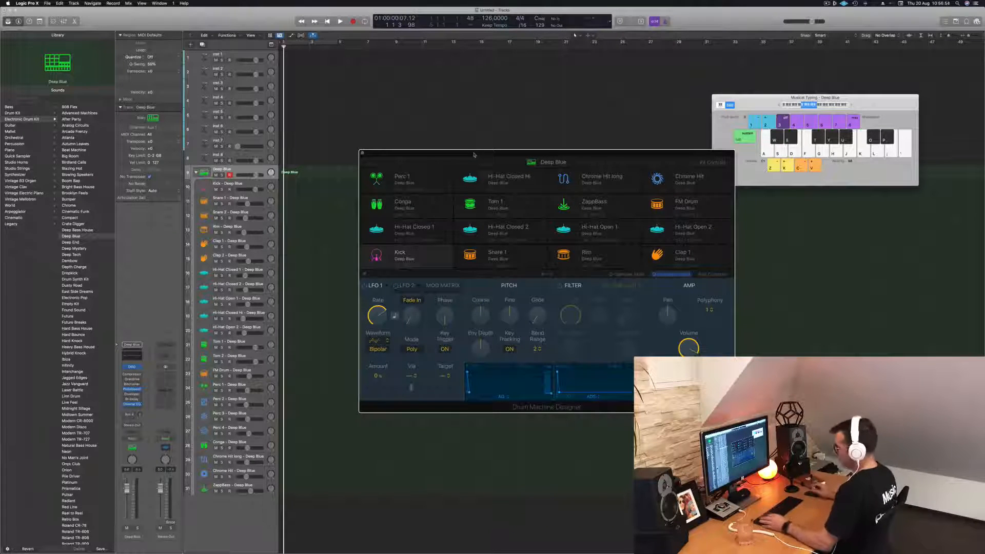
key("a")
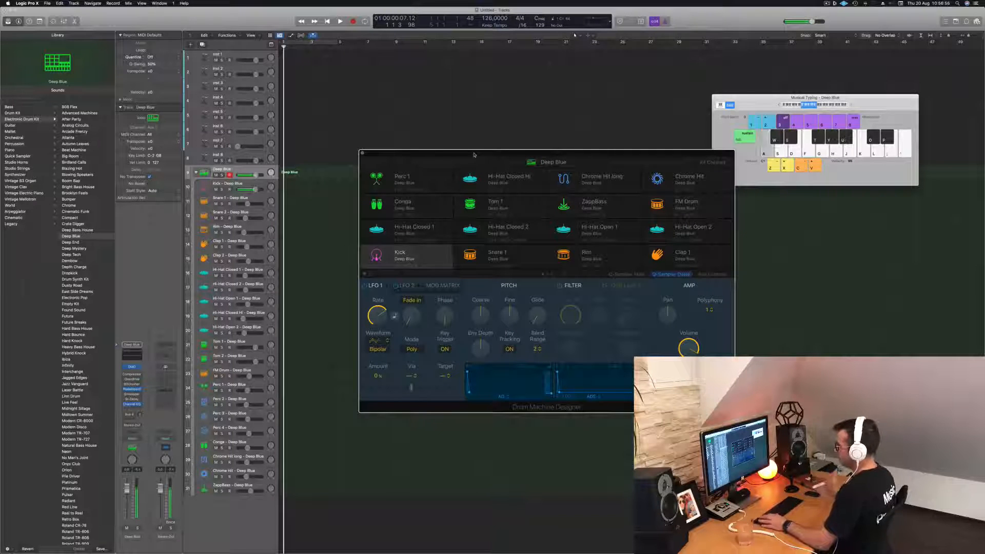
- Record a short four-beat kick pattern at the start of the Deep Blue track
key("r")
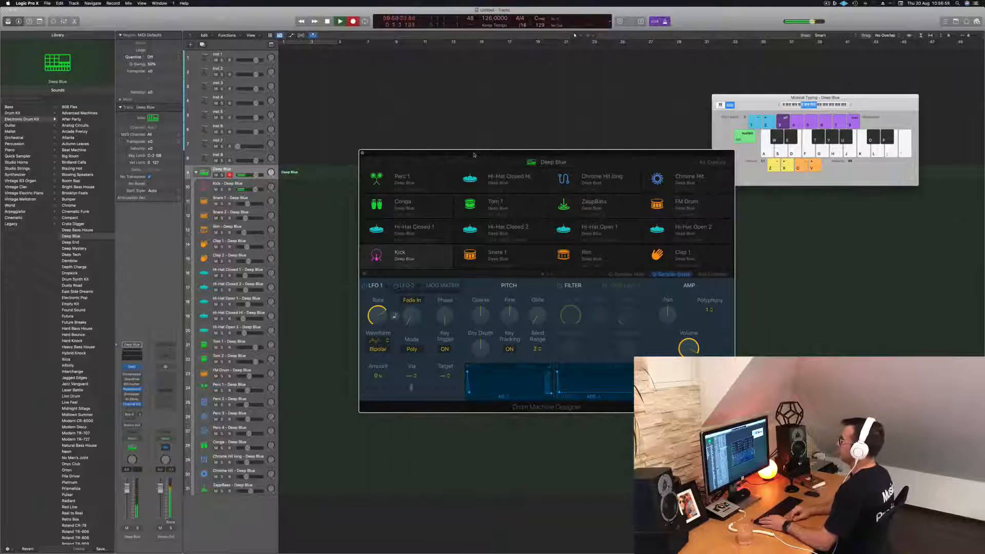
key("a")
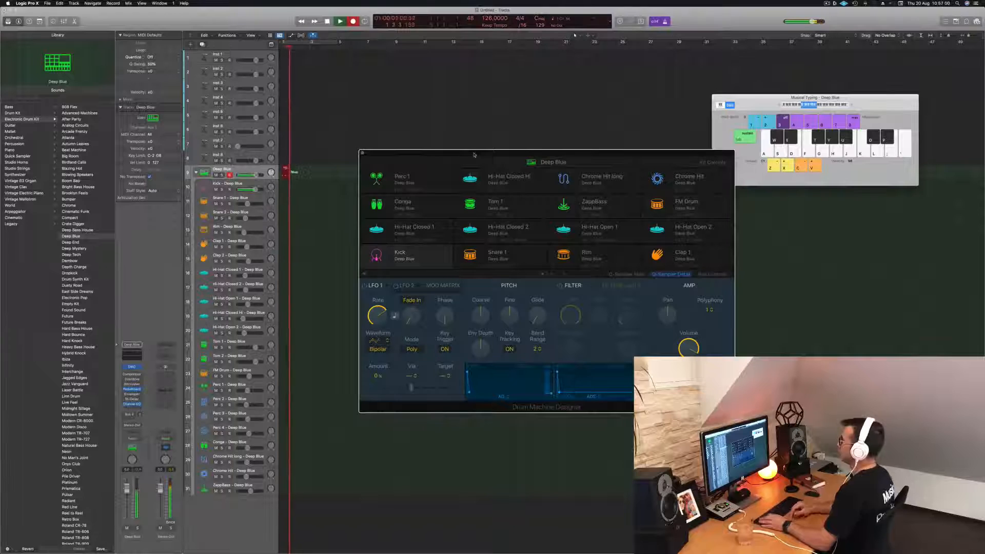
key("space")
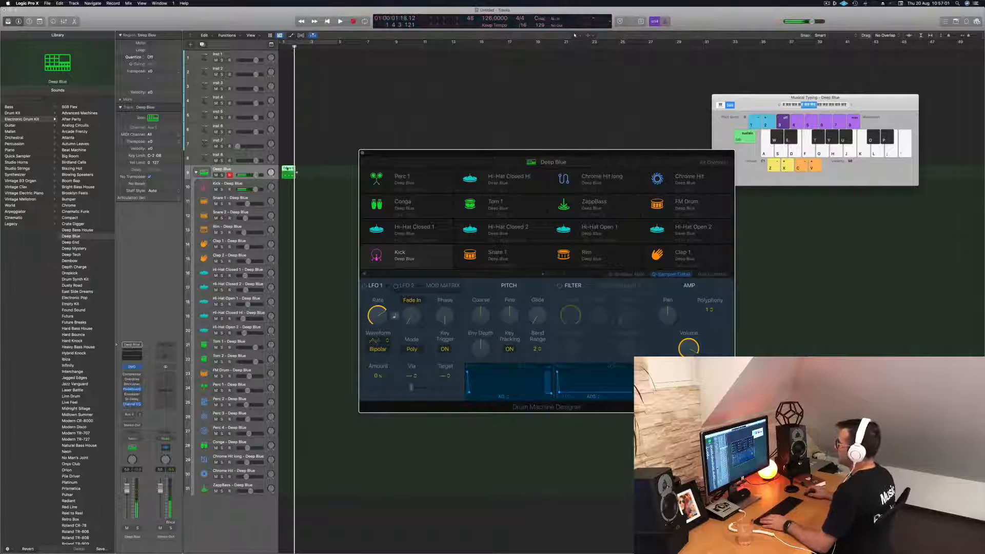
- Move the recorded region onto the Kick track and quantize all its notes to 1/16 notes
left_click_drag(287, 177, 287, 191)
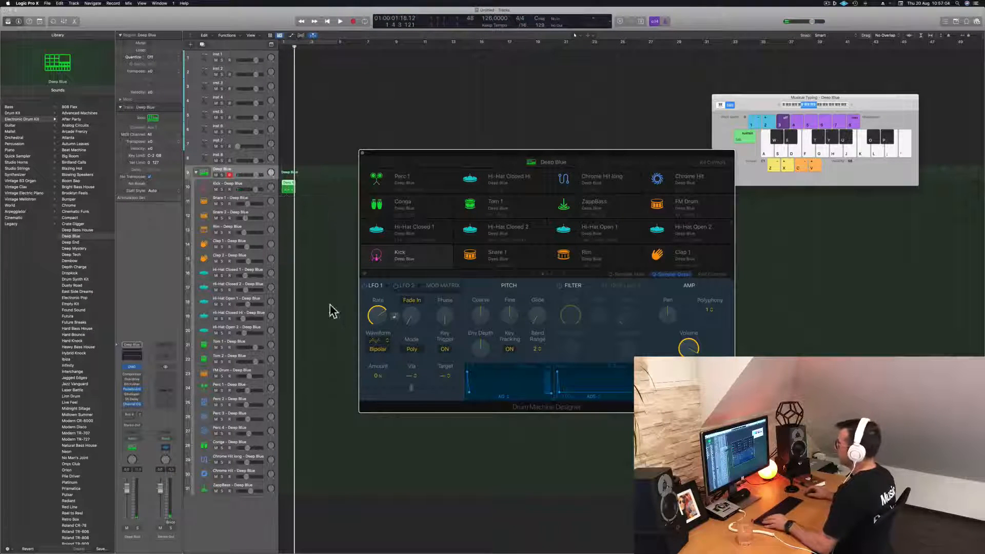
double_click(288, 189)
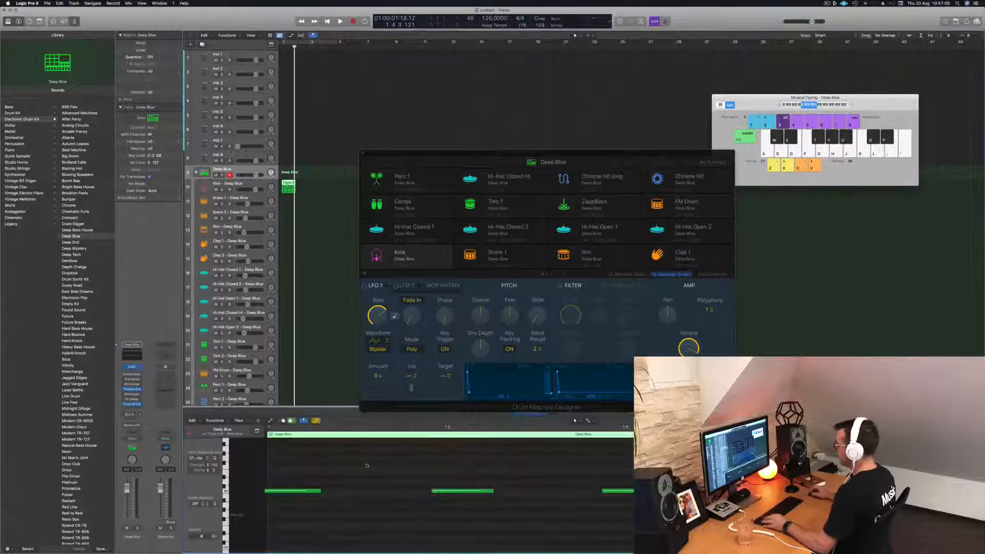
scroll(369, 474, "down", 3)
key("super+a")
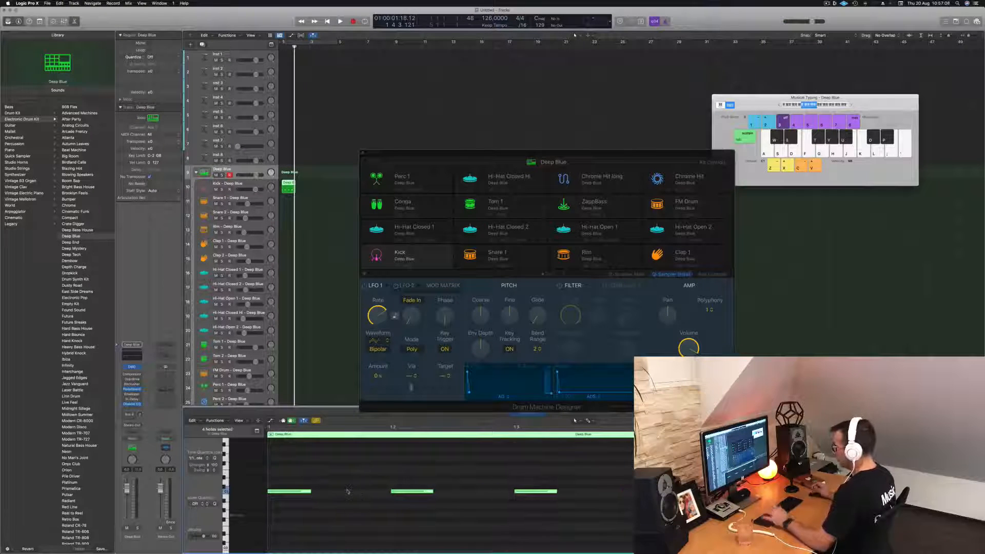
key("space")
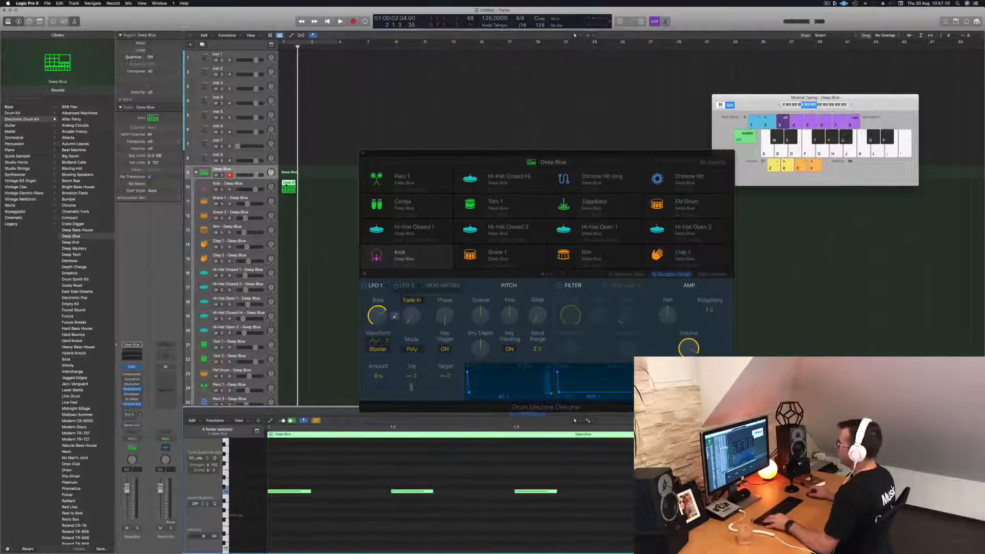
- Duplicate the kick region until four copies sit back to back, with the cycle range covering them, and play the loop
left_click_drag(287, 186, 310, 185)
left_click(289, 187, "shift")
left_click(317, 43)
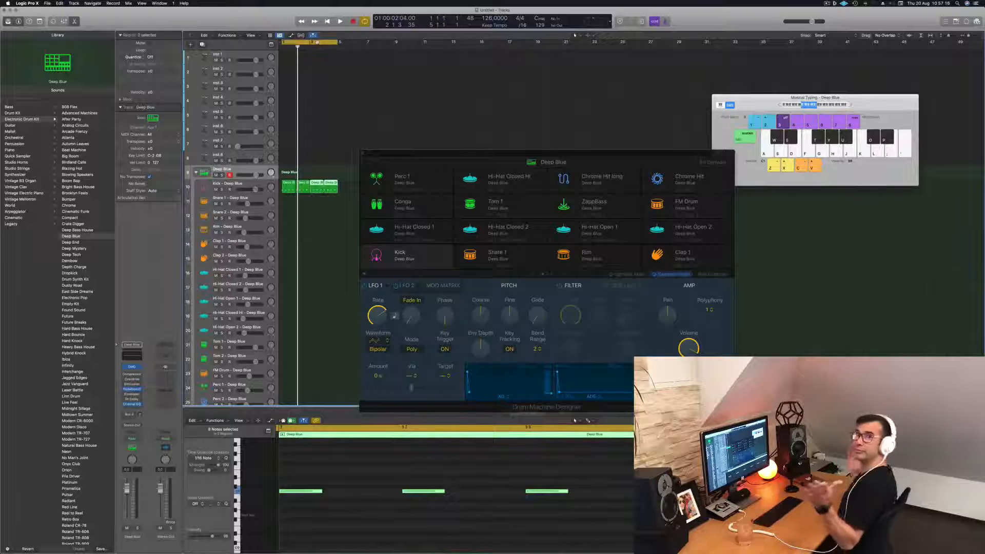
key("space")
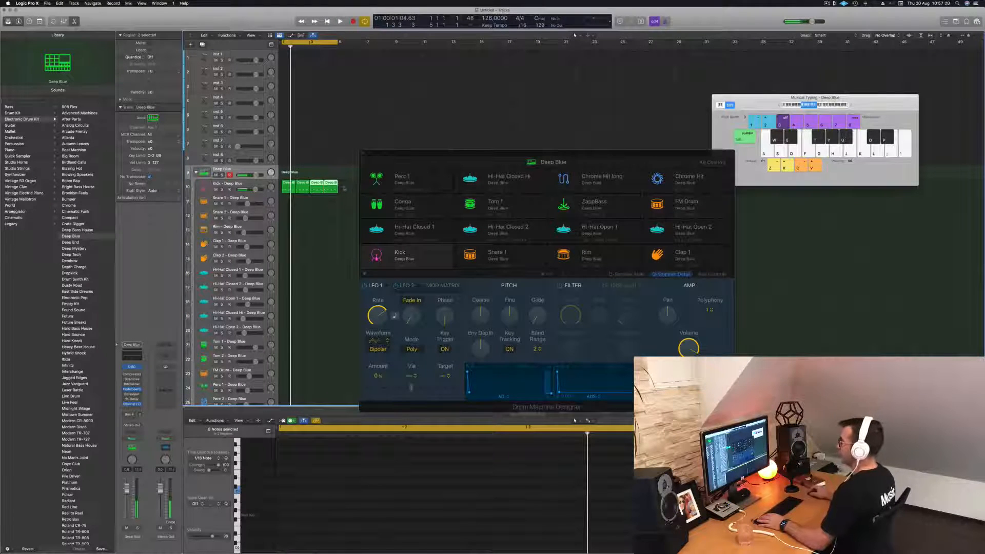
- Transpose all notes in the four kick regions down five semitones and play back the loop
left_click_drag(347, 189, 286, 187)
key("p")
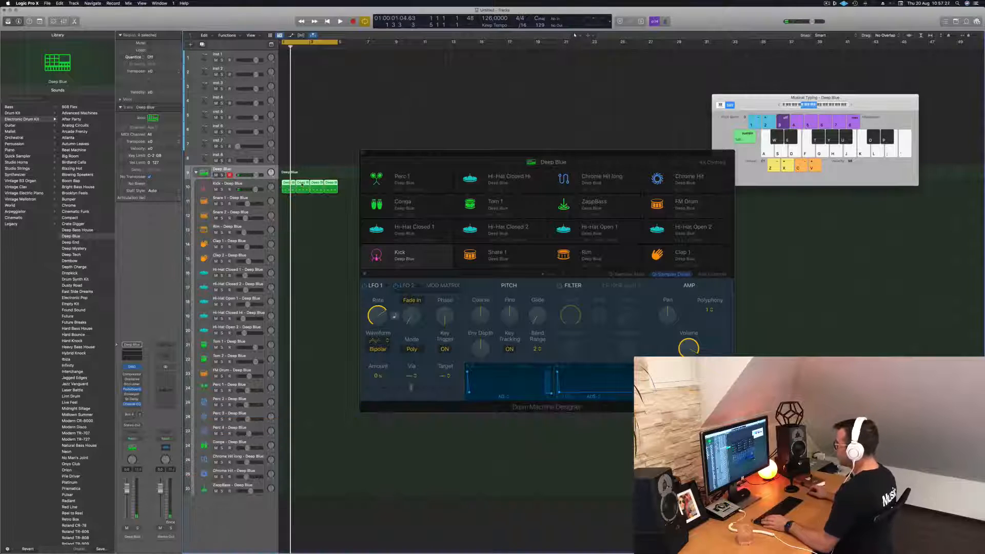
key("p")
left_click(341, 489)
key("super+a")
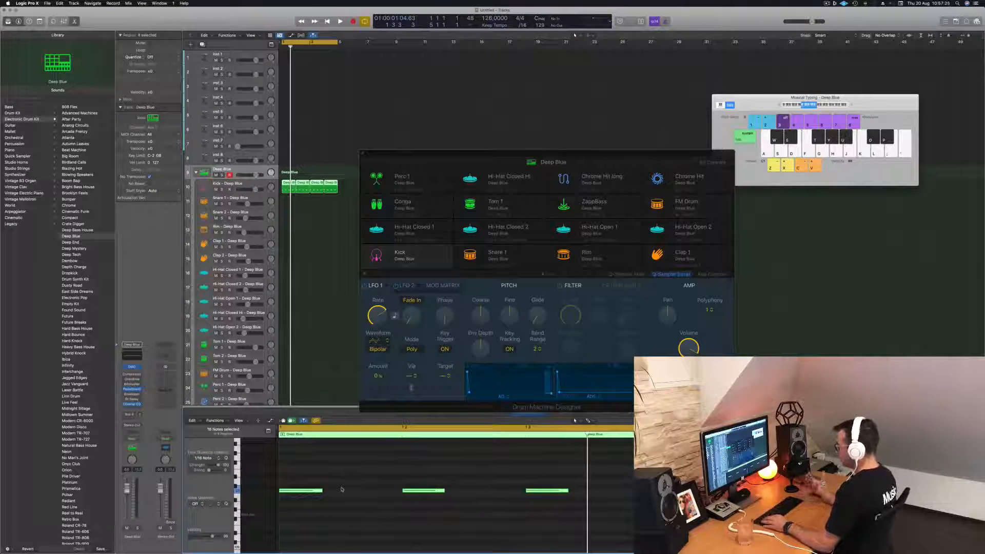
key("alt+Down")
key("alt+Down")
key("alt+Down")
key("alt+Down")
key("alt+Down")
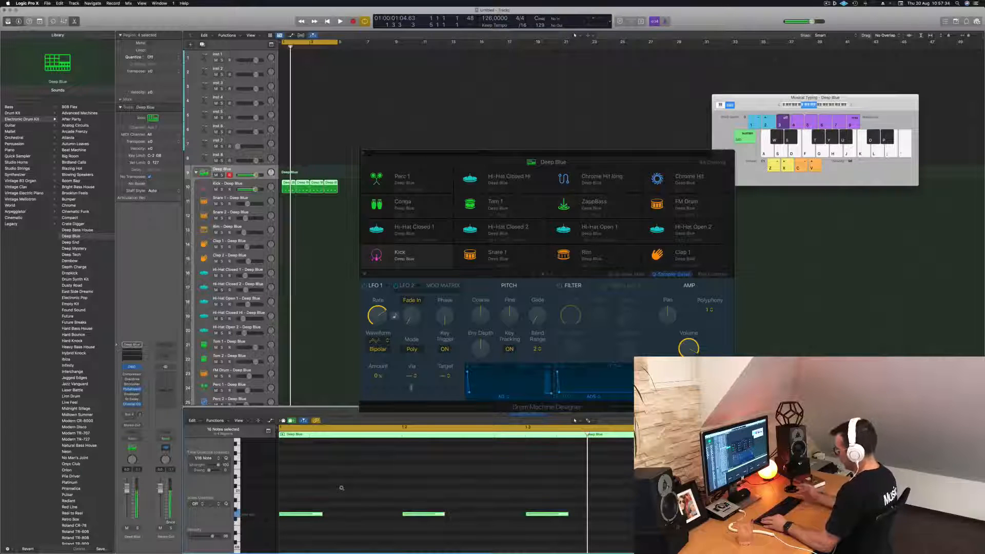
key("space")
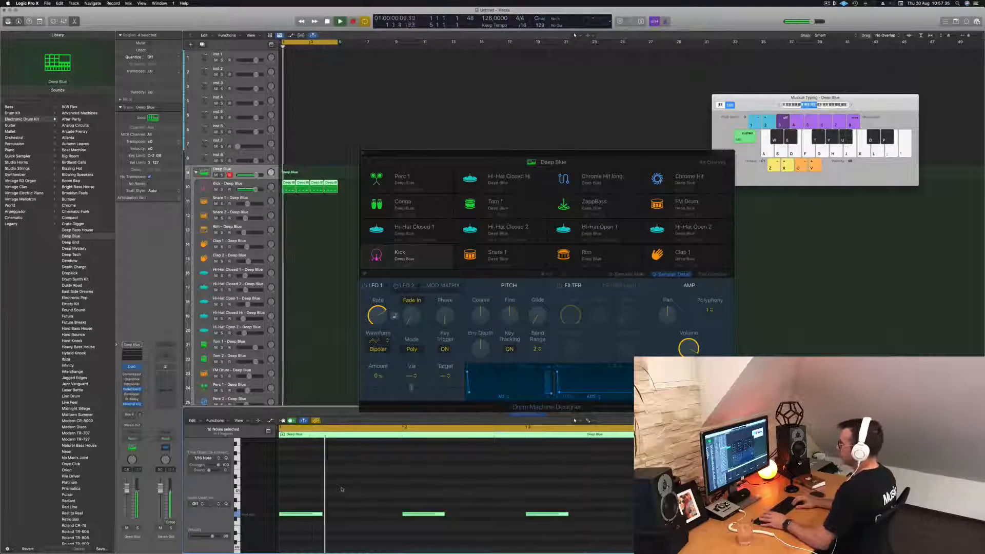
key("space")
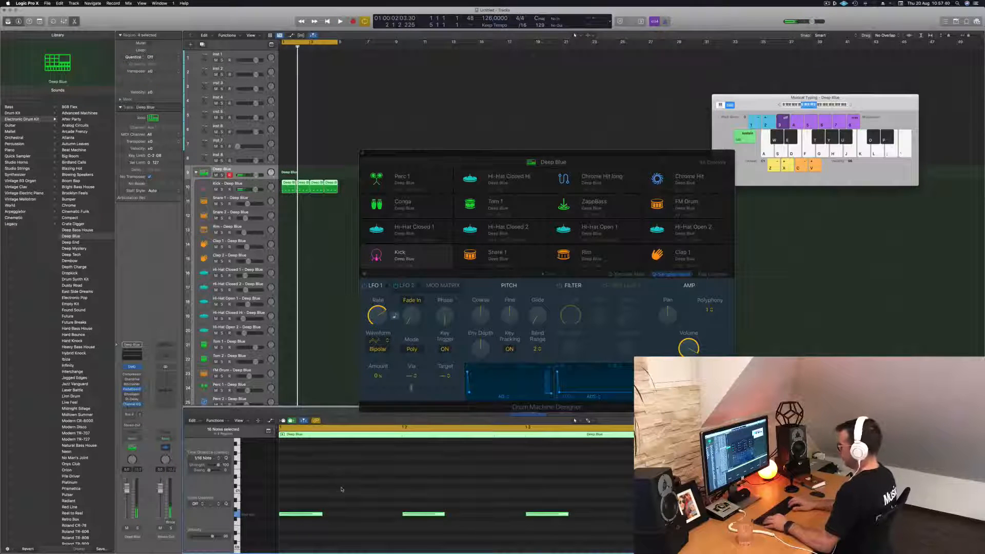
- Try the kick notes one octave higher during playback, and return them to their previous pitch
key("alt+shift+Up")
key("space")
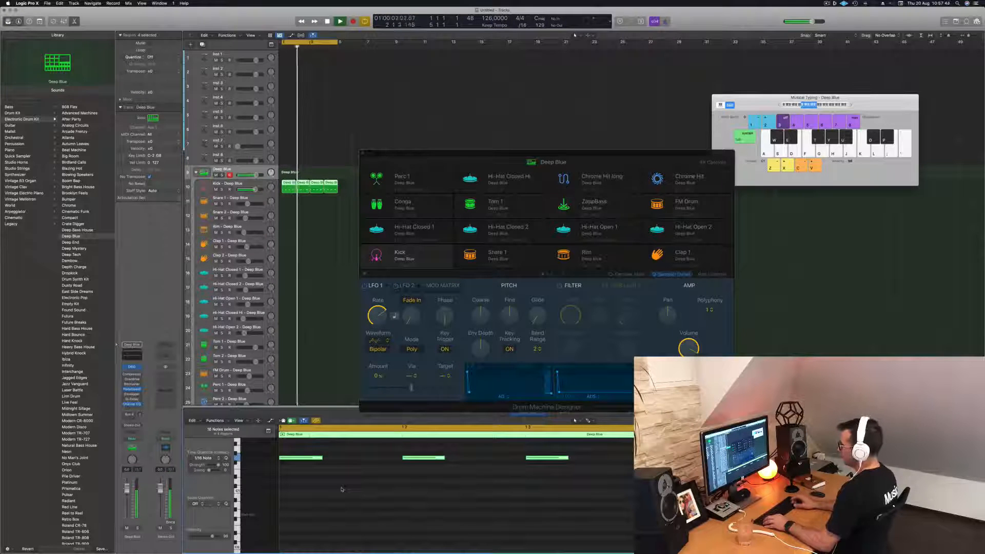
key("alt+shift+Down")
key("space")
key("space")
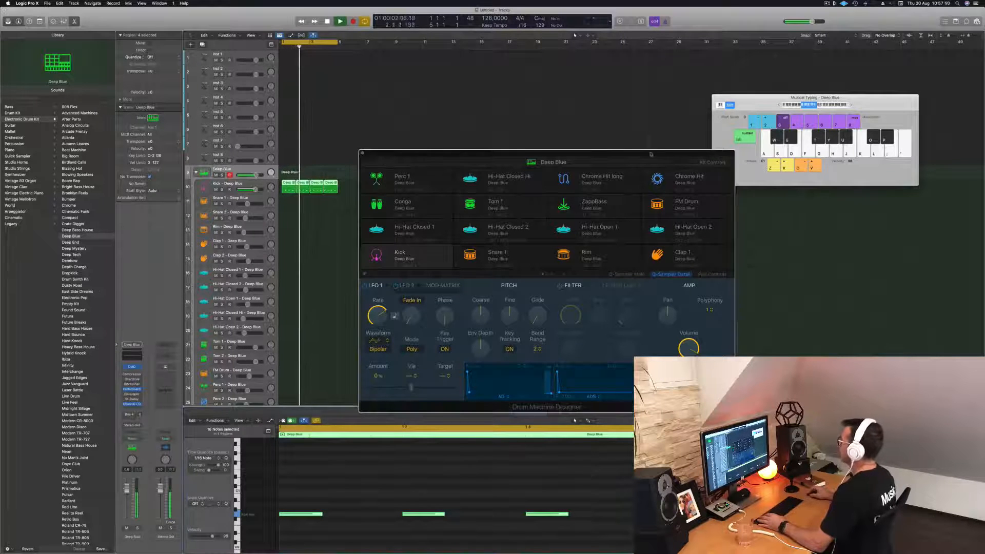
- Move the Drum Machine Designer window clear of the piano roll and show the Kick pad's main sampler waveform
left_click_drag(649, 159, 733, 170)
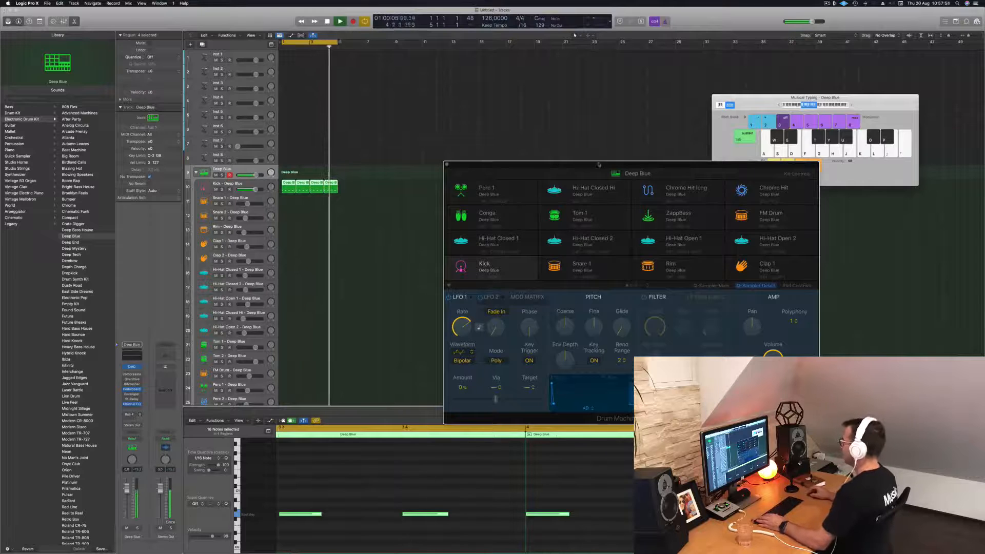
left_click_drag(639, 165, 616, 83)
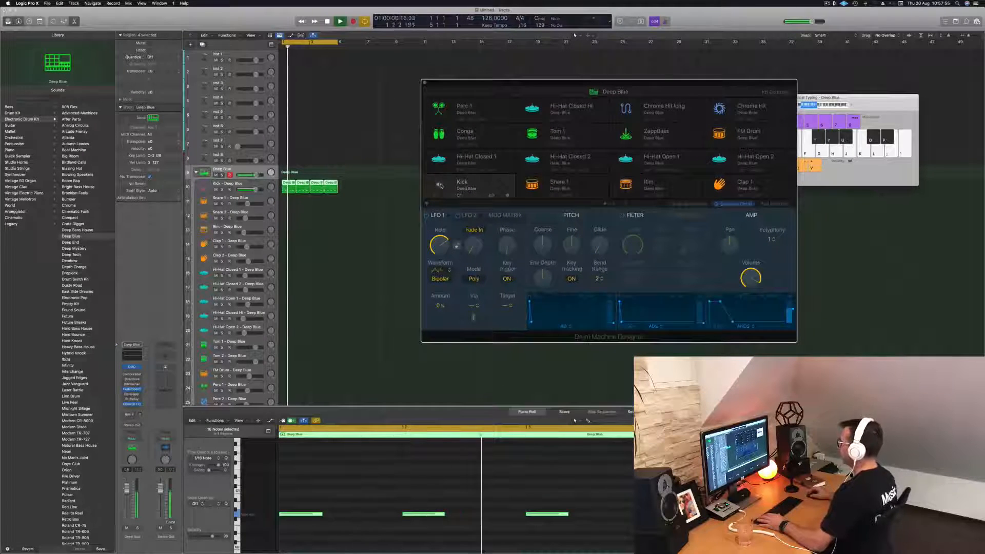
left_click(691, 204)
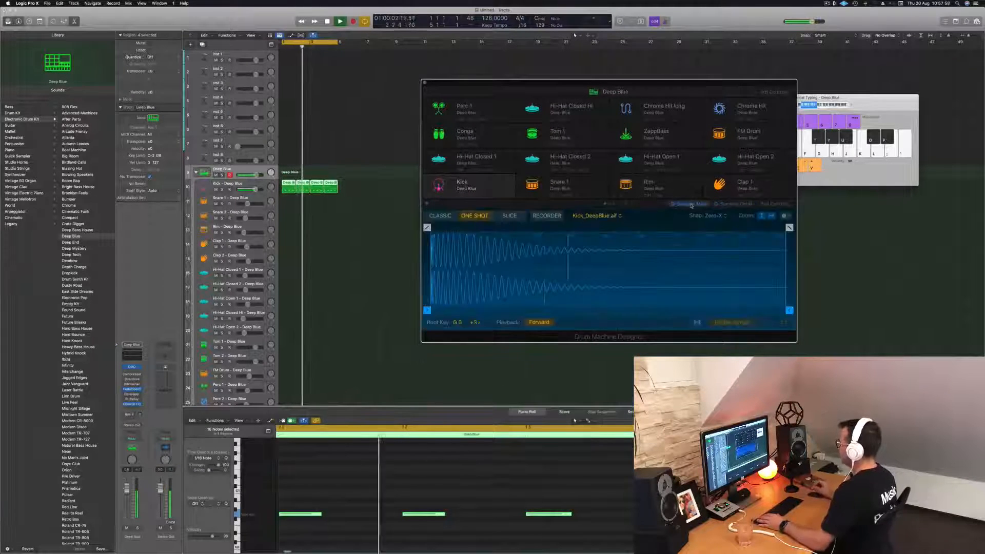
- Trim the kick sample's end to about 0.957 s and set its fade-out length to about 0.837 s
left_click_drag(788, 227, 493, 227)
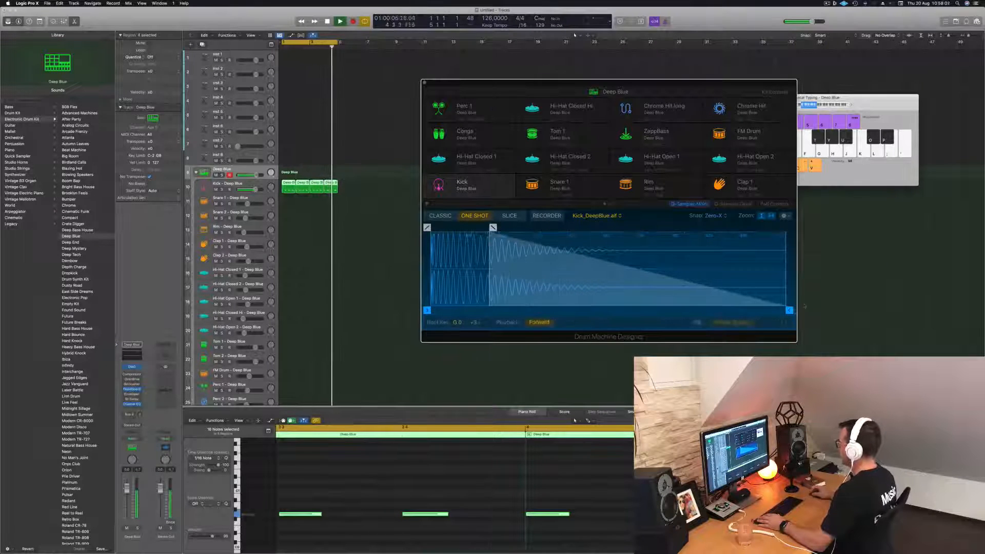
mouse_move(789, 310)
left_mouse_down()
mouse_move(741, 310)
mouse_move(771, 311)
left_mouse_up()
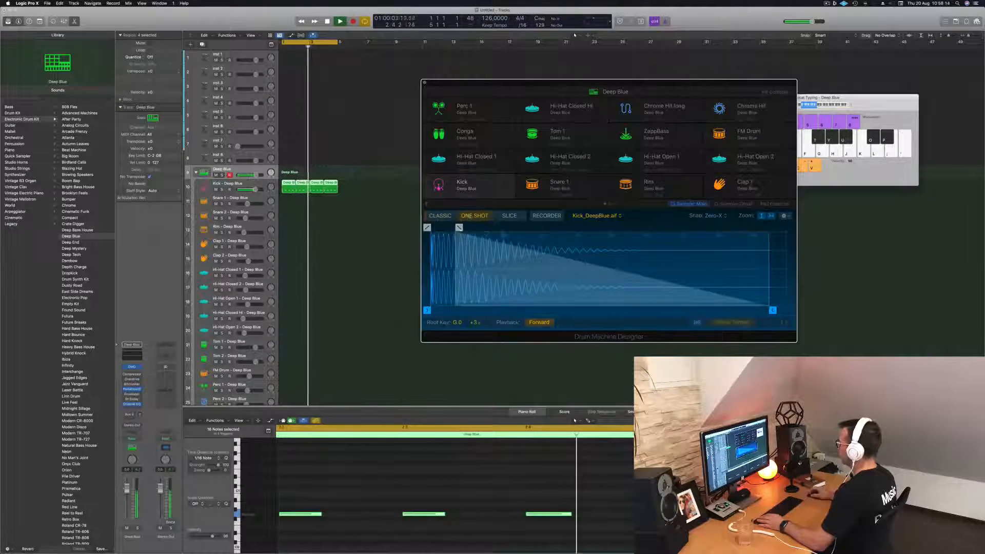
mouse_move(459, 227)
left_mouse_down()
mouse_move(614, 227)
mouse_move(477, 227)
left_mouse_up()
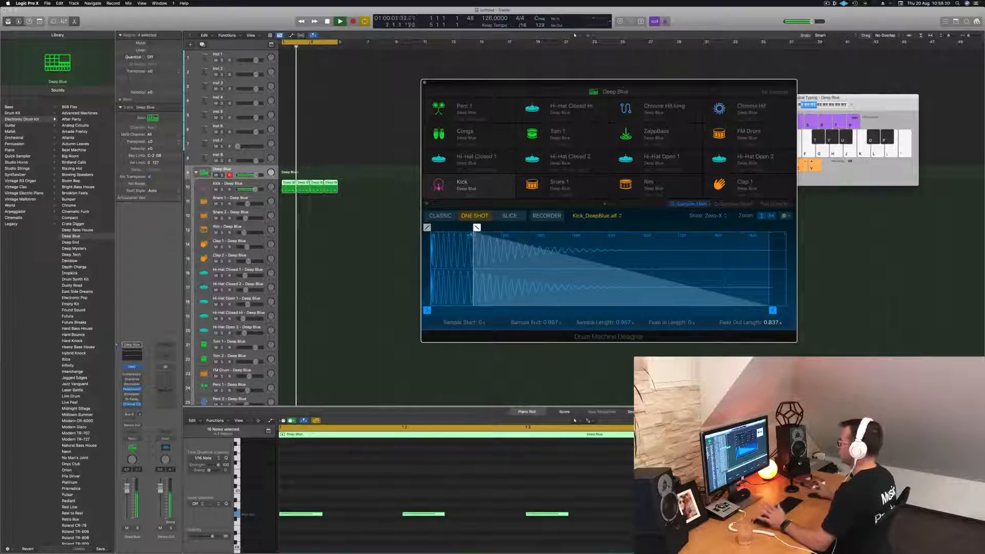
mouse_move(476, 227)
left_mouse_down()
mouse_move(461, 227)
mouse_move(545, 227)
mouse_move(476, 227)
left_mouse_up()
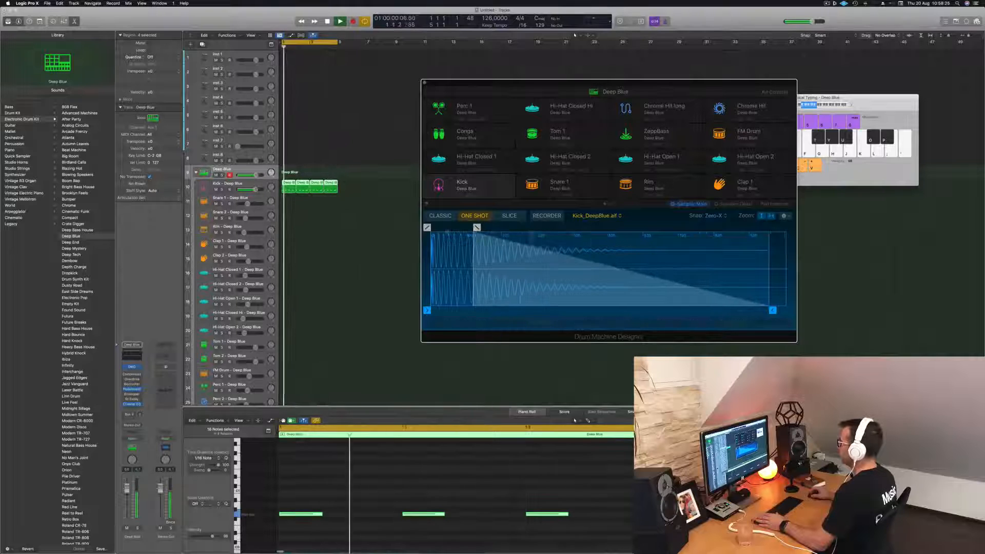
left_click_drag(427, 310, 409, 311)
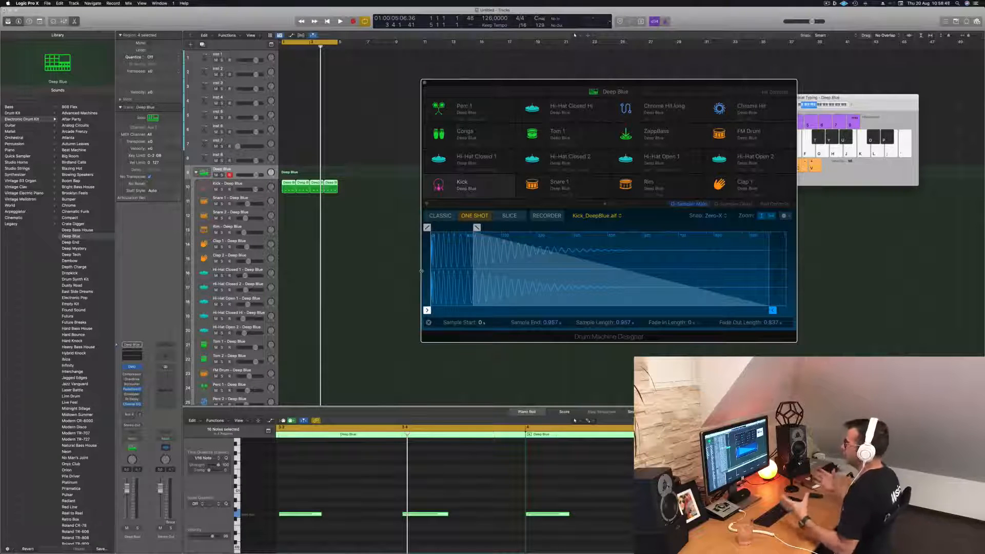
- Shorten the kick sample's fade-out to about 0.017 s during playback and deselect the kick regions
key("space")
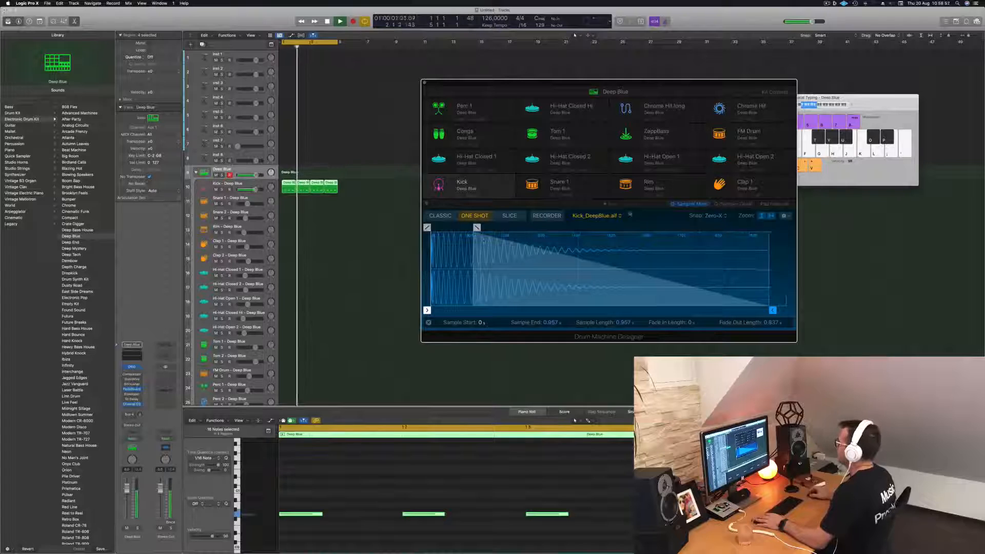
left_click_drag(477, 227, 766, 227)
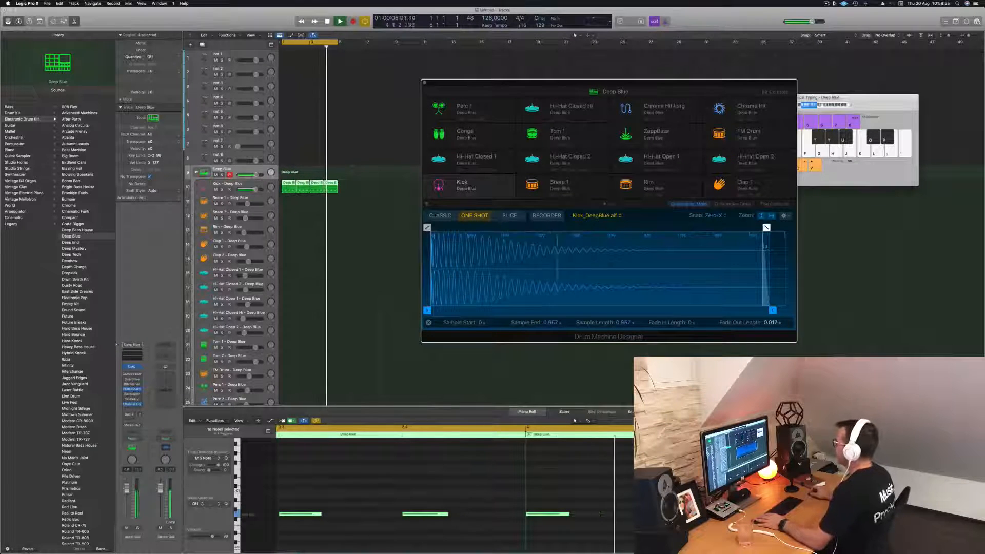
left_click(384, 200)
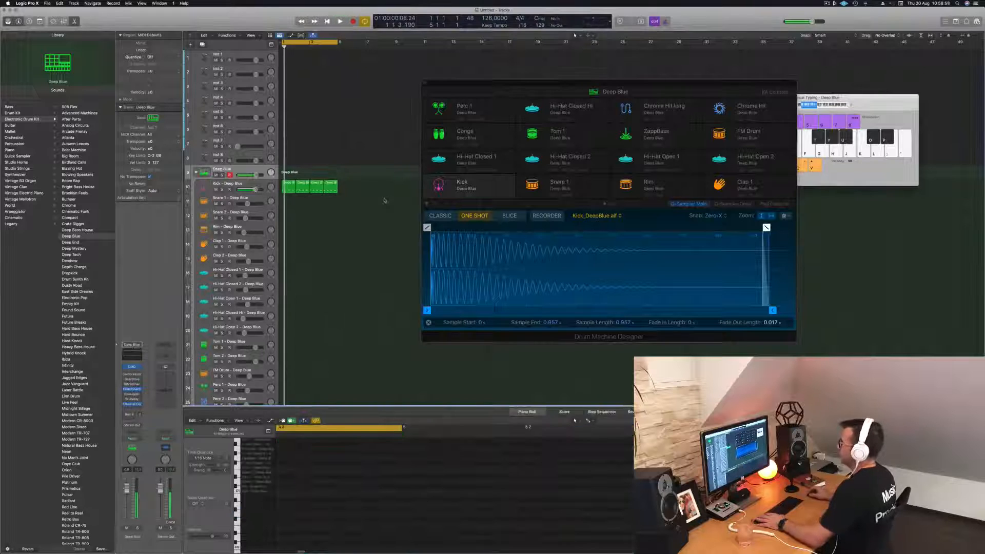
key("space")
- Copy the first kick region onto the Snare 1 track and delete the notes on beats one and three
left_click(288, 188)
mouse_move(288, 188)
left_mouse_down()
mouse_move(292, 314)
mouse_move(292, 202)
left_mouse_up()
left_click(307, 515)
left_click_drag(511, 481, 570, 531)
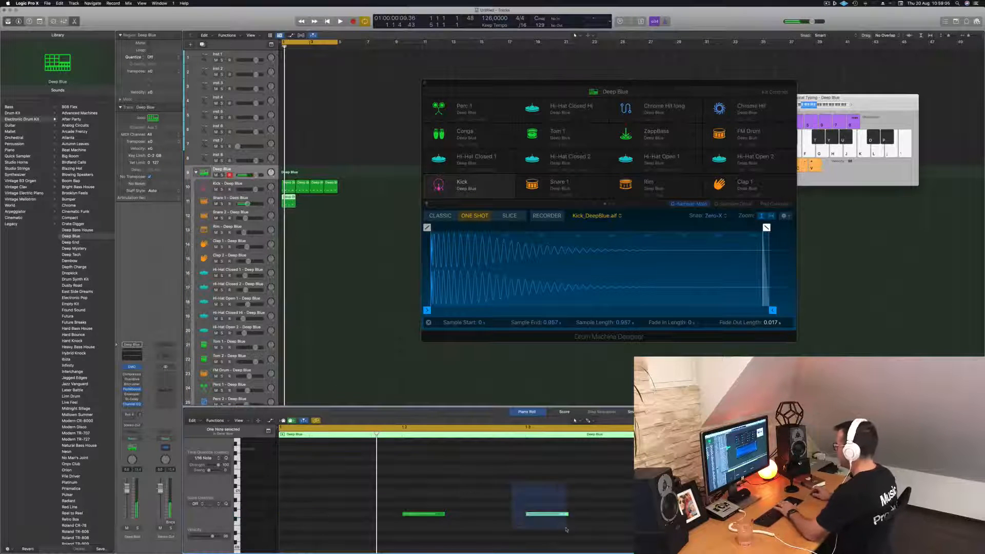
key("Delete")
key("space")
- Duplicate the Snare 1 region until four copies line up with the kick regions, and play the result
left_click_drag(289, 204, 314, 204)
key("space")
left_click(380, 488)
key("super+Left")
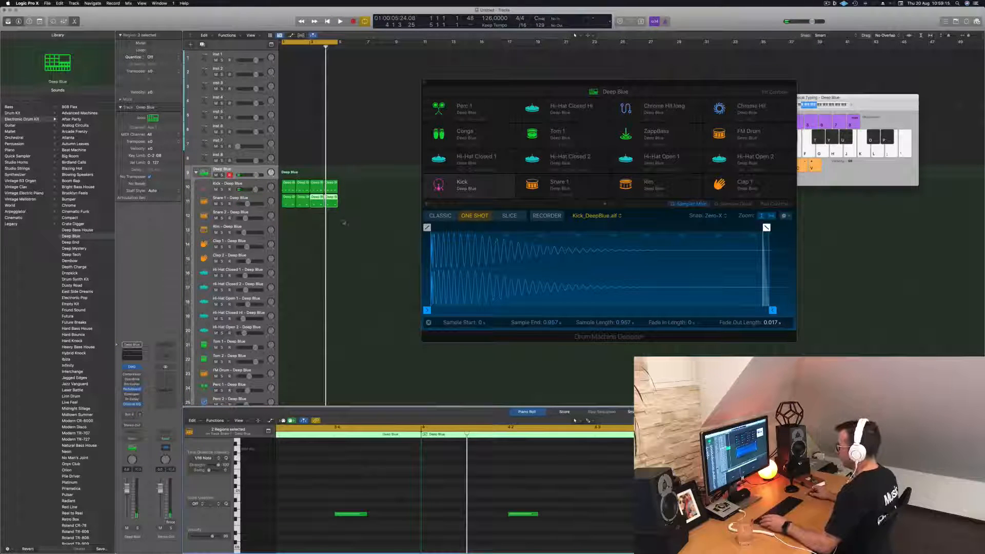
- Transpose all notes in the four Snare 1 regions upward
left_click_drag(358, 206, 289, 202)
left_click(382, 475)
key("super+a")
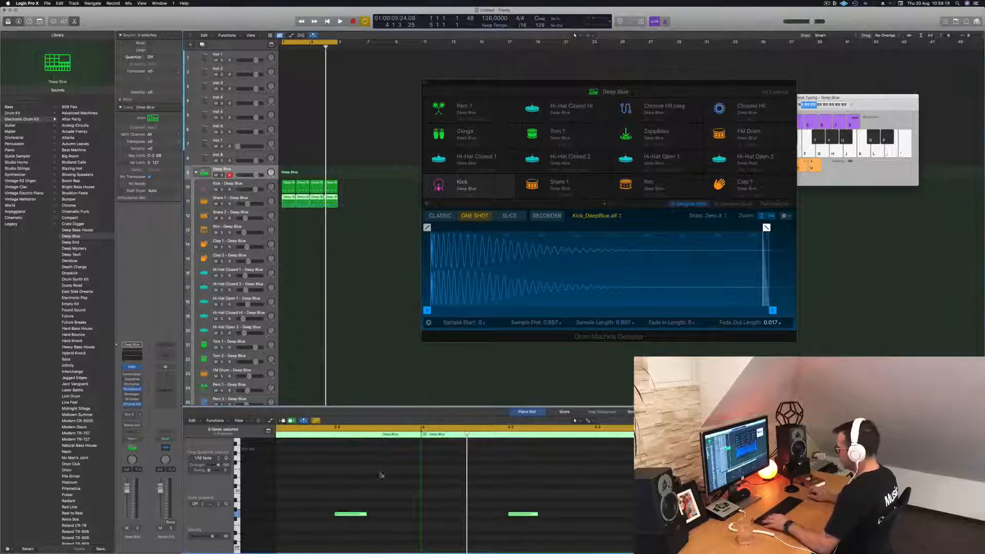
key("alt+Up")
key("alt+Up")
key("alt+Up")
key("alt+Up")
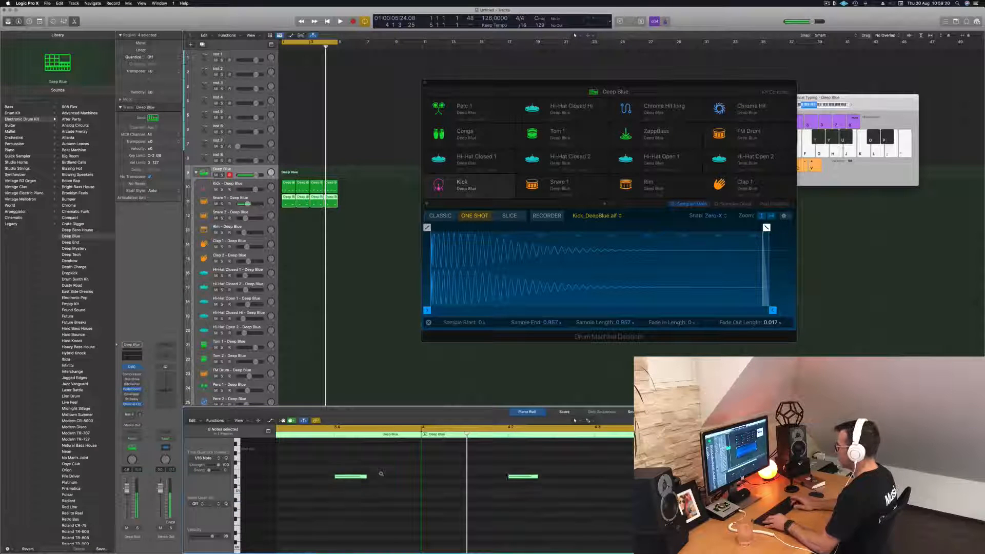
- Copy the four Snare 1 regions onto the Snare 2 track and audition them with Snare 1 muted
key("space")
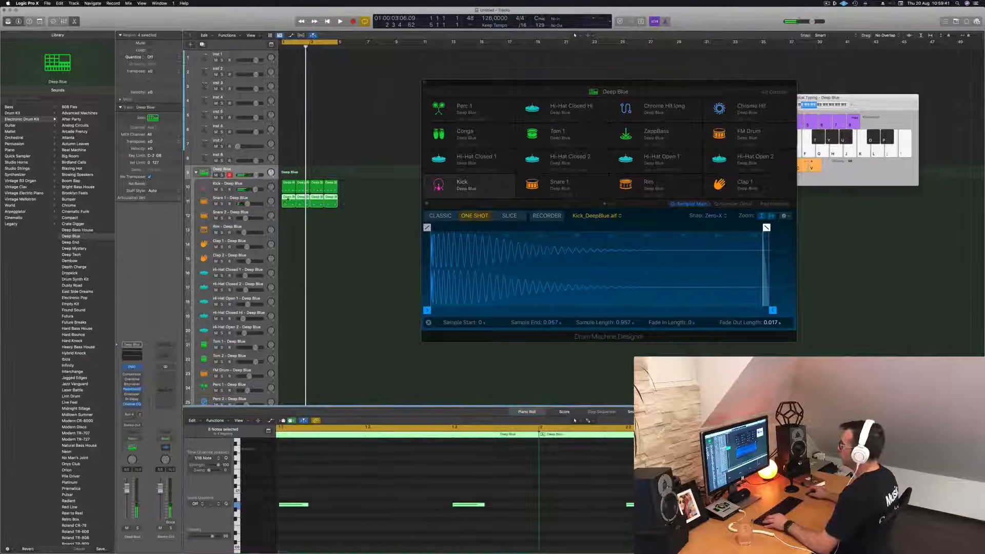
left_click_drag(284, 202, 285, 216)
key("space")
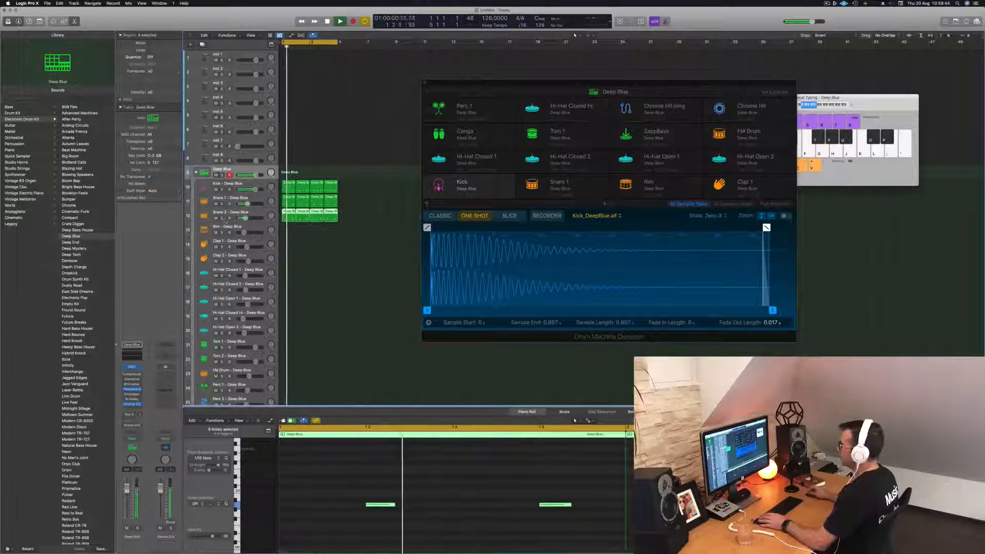
left_click(216, 204)
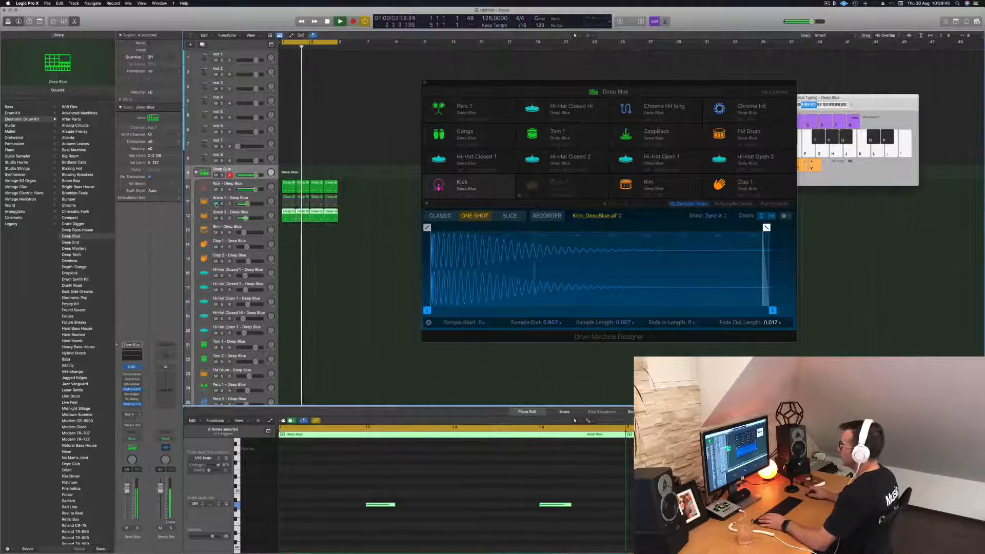
left_click(256, 214)
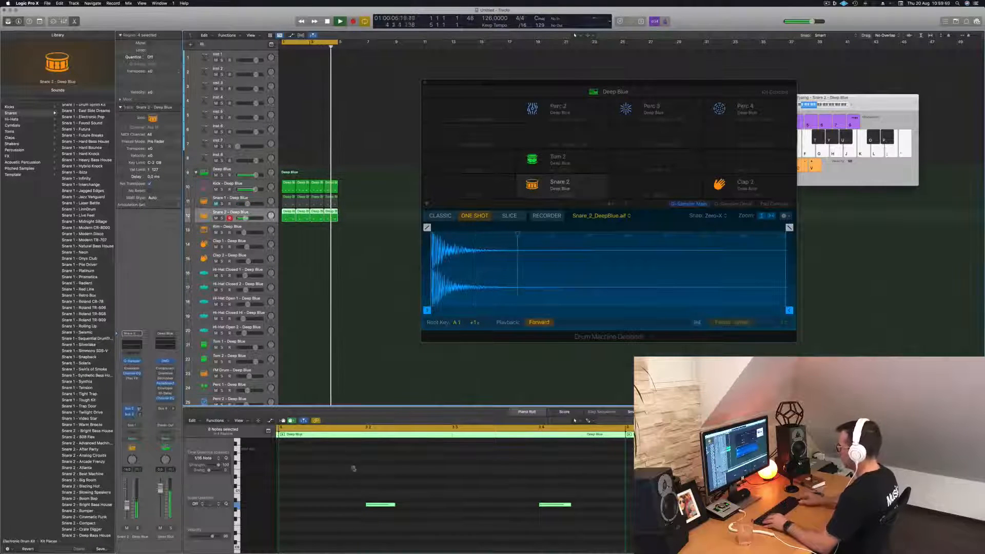
- Try the Snare 2 notes an octave higher, revert them, and delete the four Snare 2 regions, returning to the Snare 1 track
key("super+a")
key("alt+shift+Up")
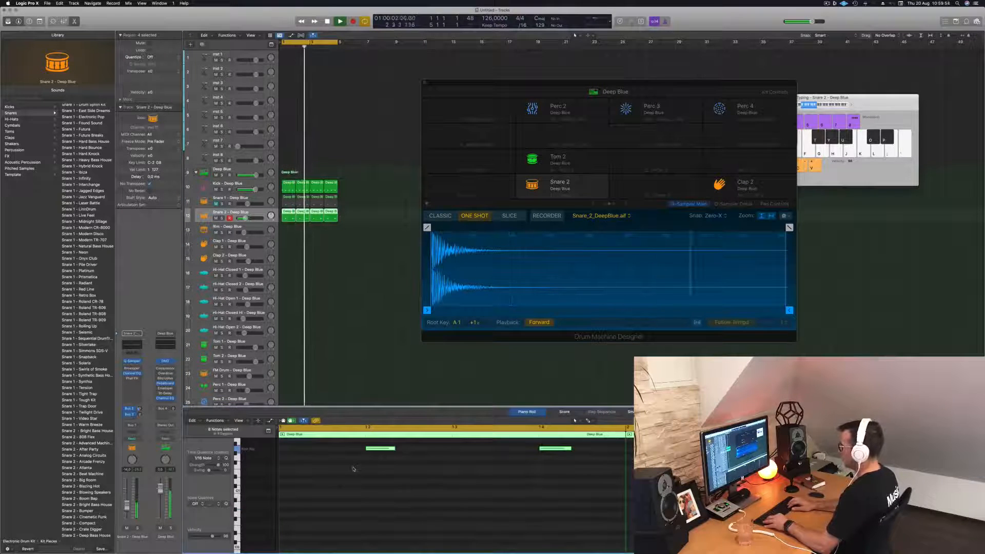
key("alt+shift+Down")
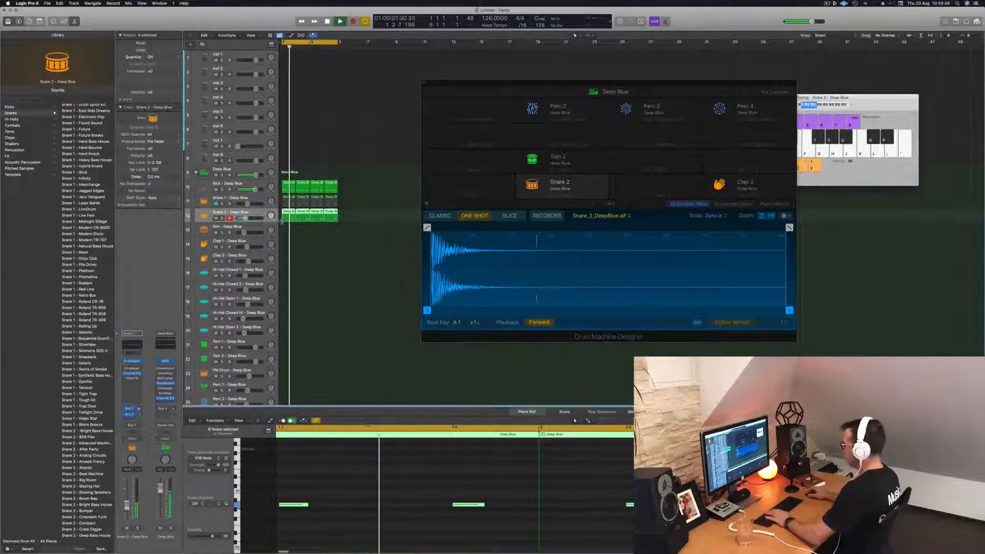
key("Delete")
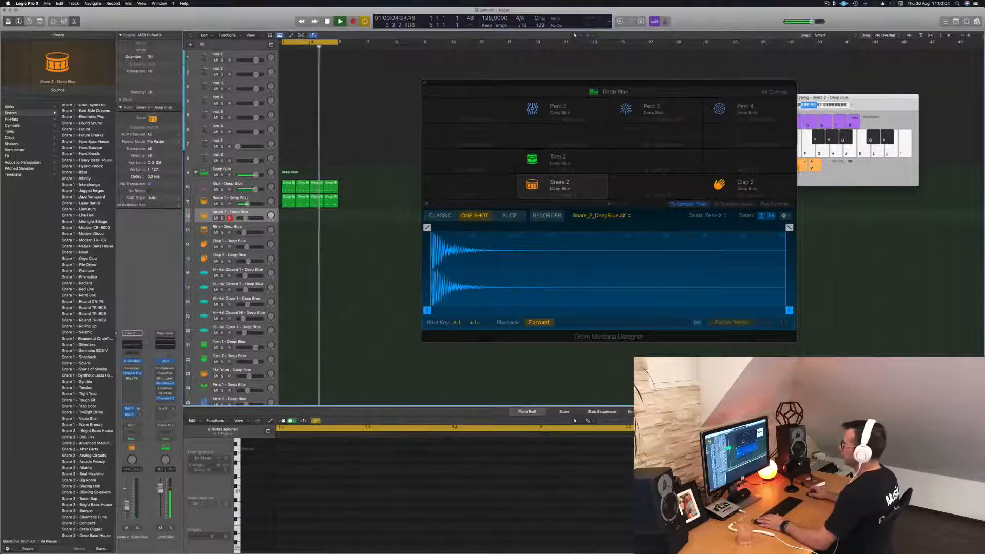
left_click(241, 198)
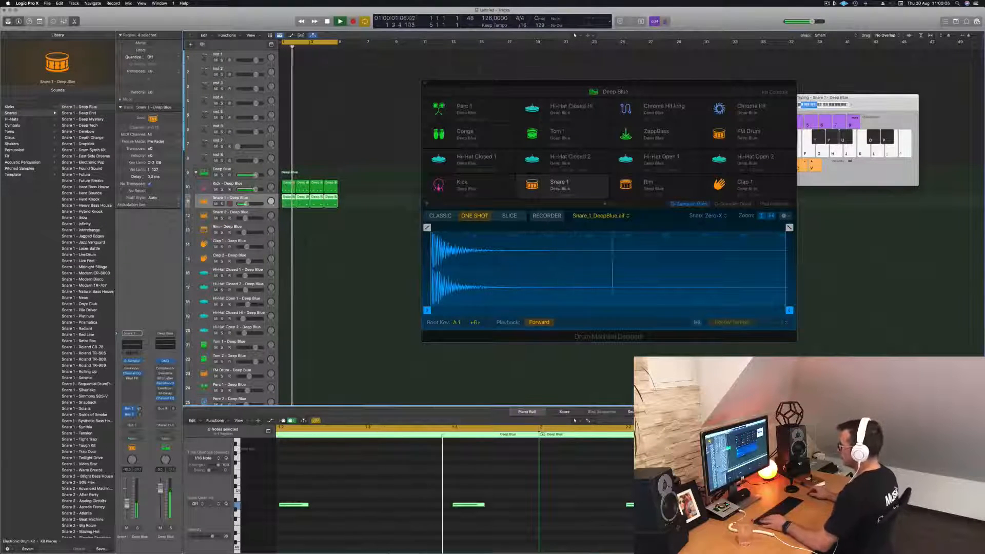
- Copy the first kick region onto the Hi-Hat Open 1 track with its notes on the offbeats, and duplicate it across four bars
left_click(286, 185)
left_click_drag(286, 186, 289, 303)
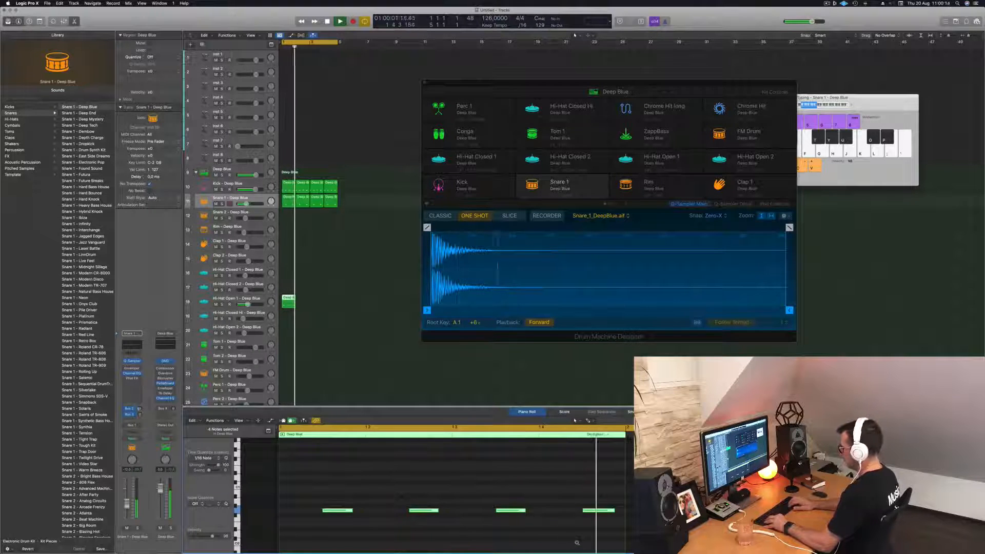
scroll(576, 542, "down", 5)
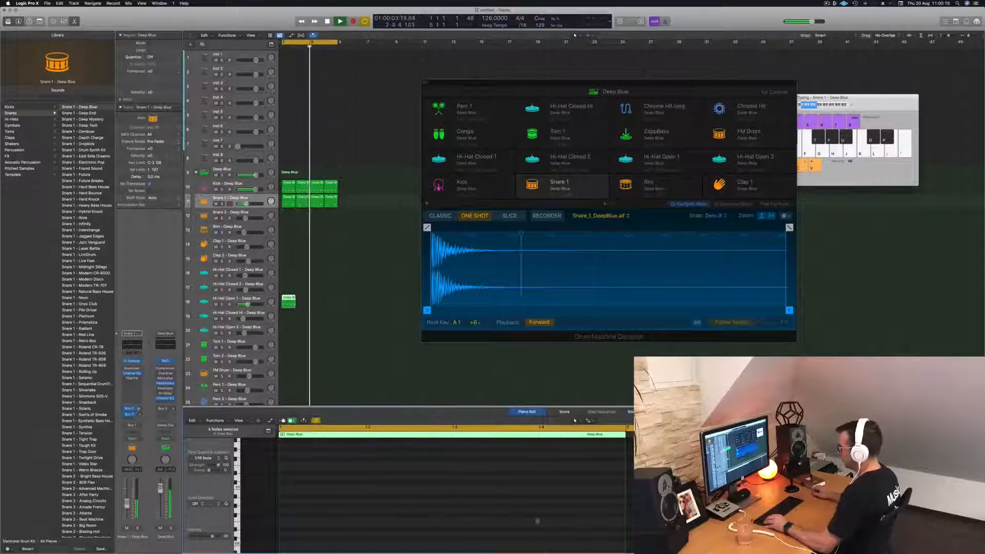
scroll(544, 522, "up", 5)
scroll(532, 521, "down", 2)
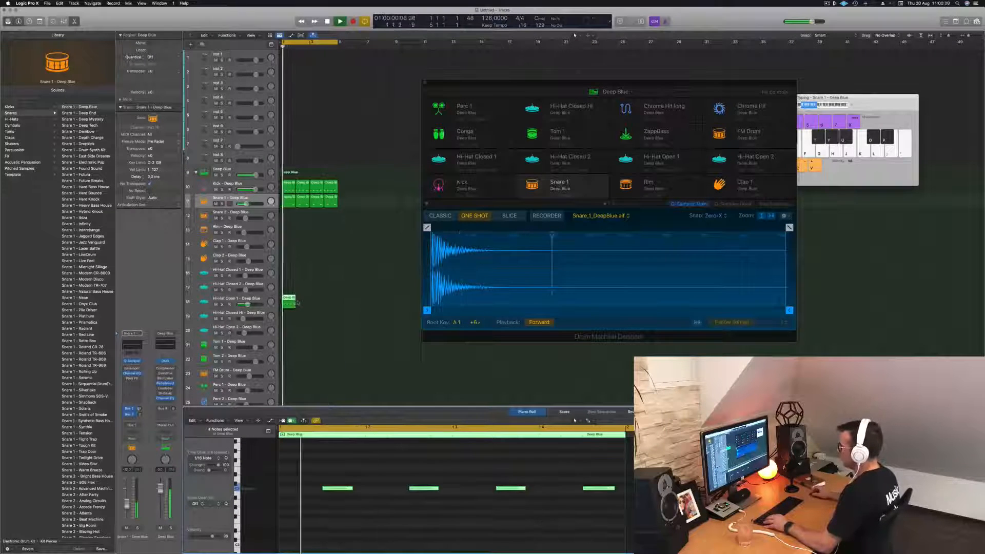
left_click_drag(303, 304, 325, 304)
- Replace the Hi-Hat Open 1 track's sound with Hi-Hat Open - Deep Tech from the library and deselect the regions
left_click(233, 298)
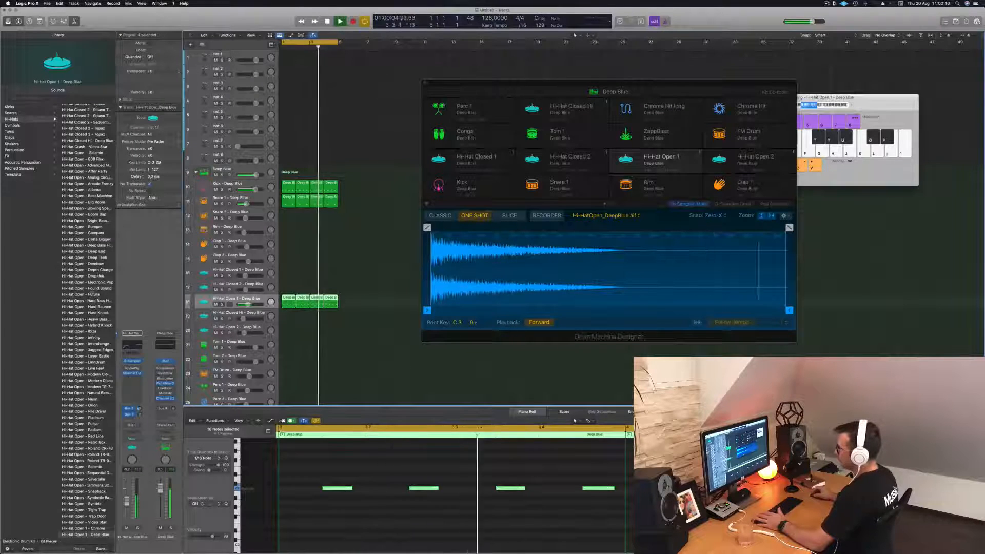
scroll(87, 320, "up", 10)
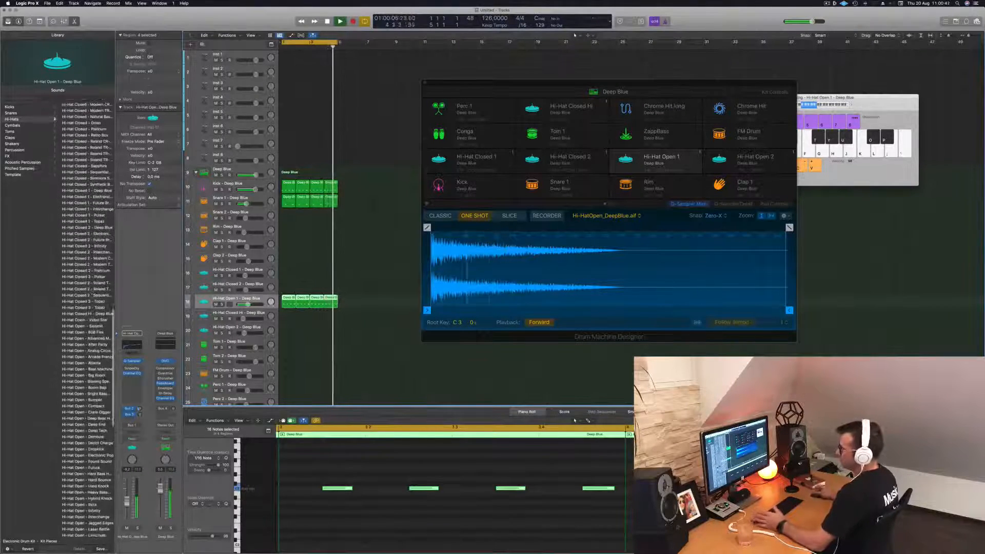
scroll(85, 289, "down", 5)
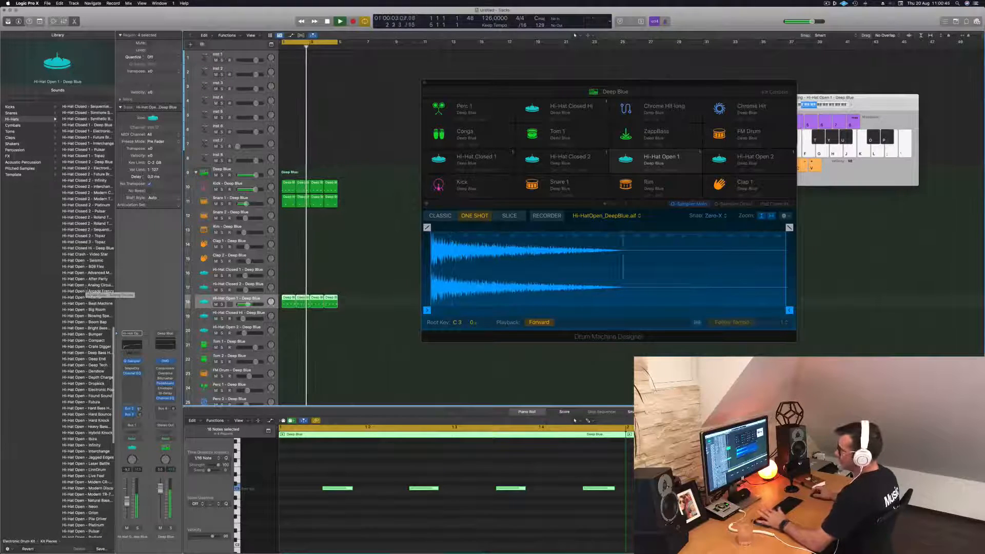
scroll(86, 290, "up", 5)
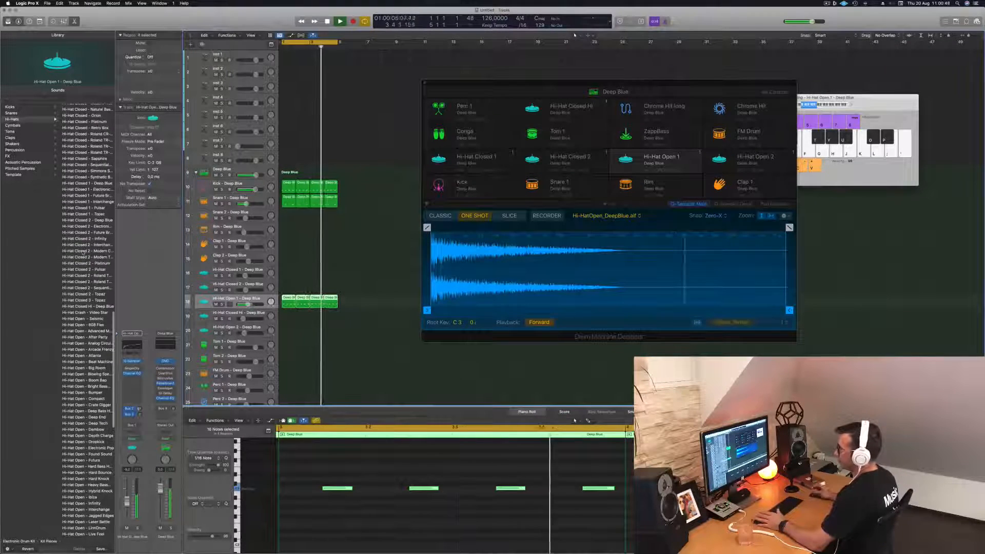
scroll(82, 267, "down", 6)
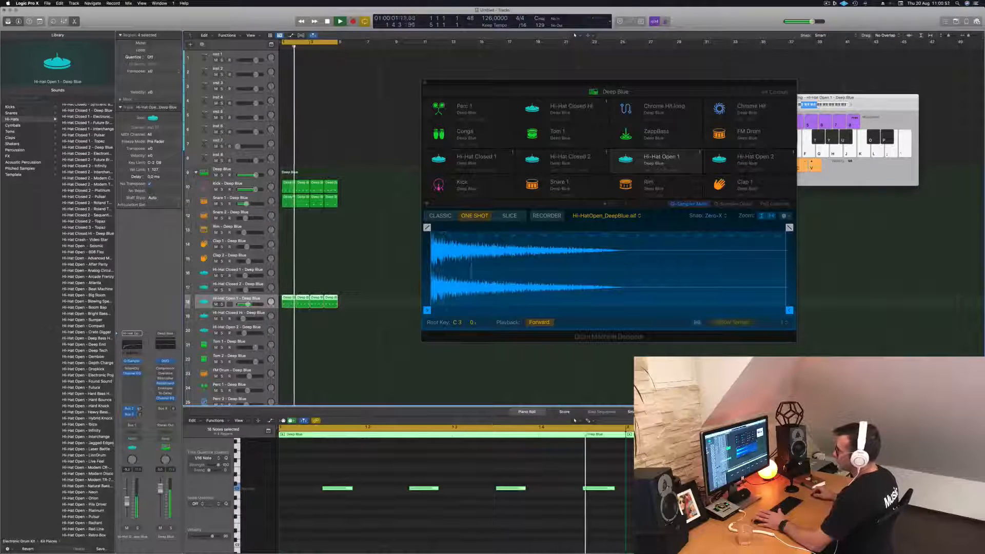
left_click(109, 350)
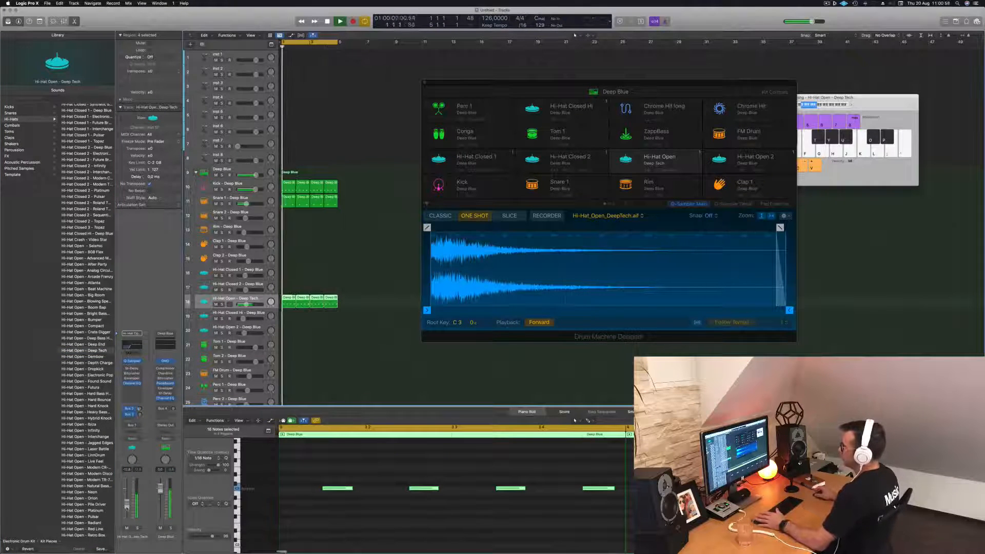
key("alt+shift+d")
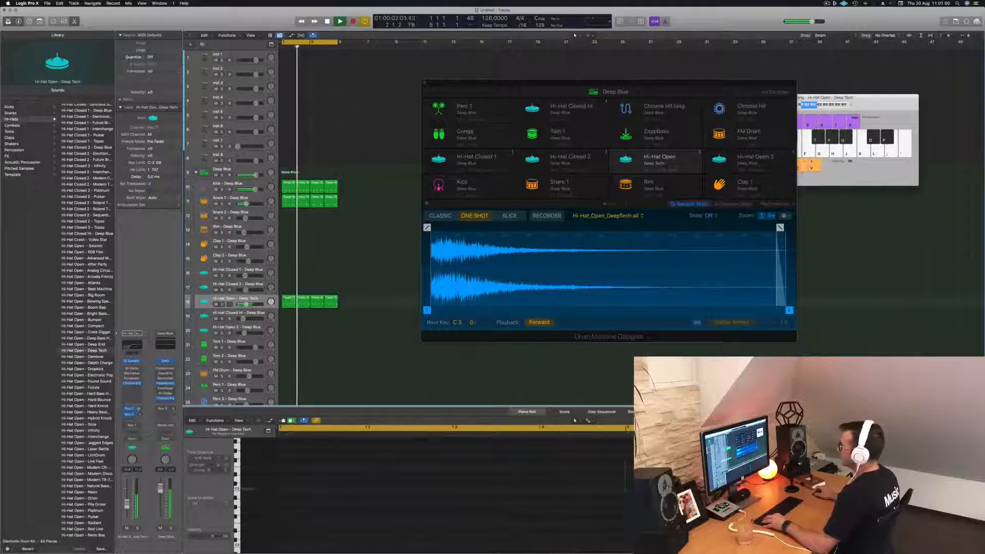
- Copy the first open hi-hat region onto the Hi-Hat Closed 1 track and shift its notes back onto the beats
left_click(290, 303)
left_click_drag(290, 304, 290, 279)
left_click_drag(330, 462, 632, 510)
key("alt+Left")
key("alt+Left")
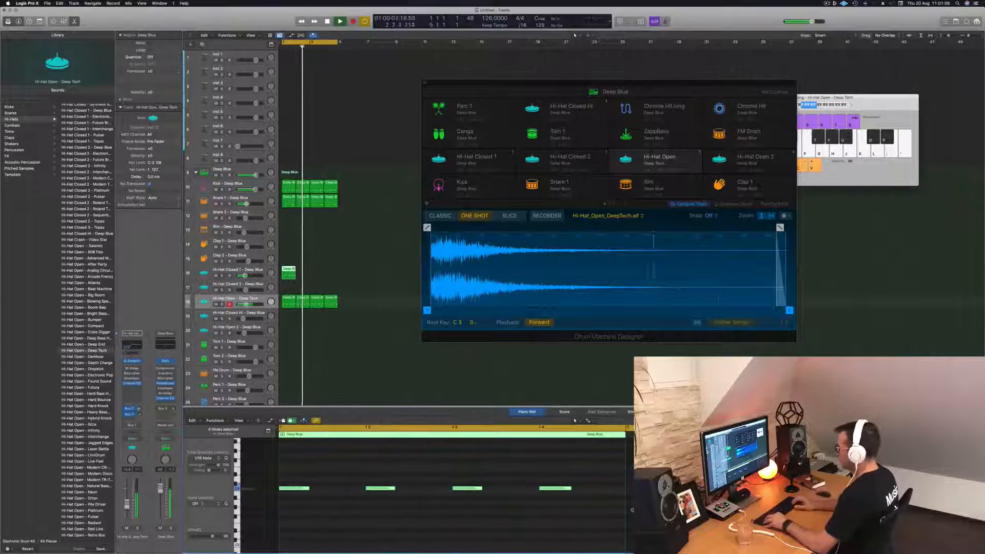
- Stop playback, shorten the closed hi-hat notes, and duplicate them into a continuous sixteenth-note pattern
key("space")
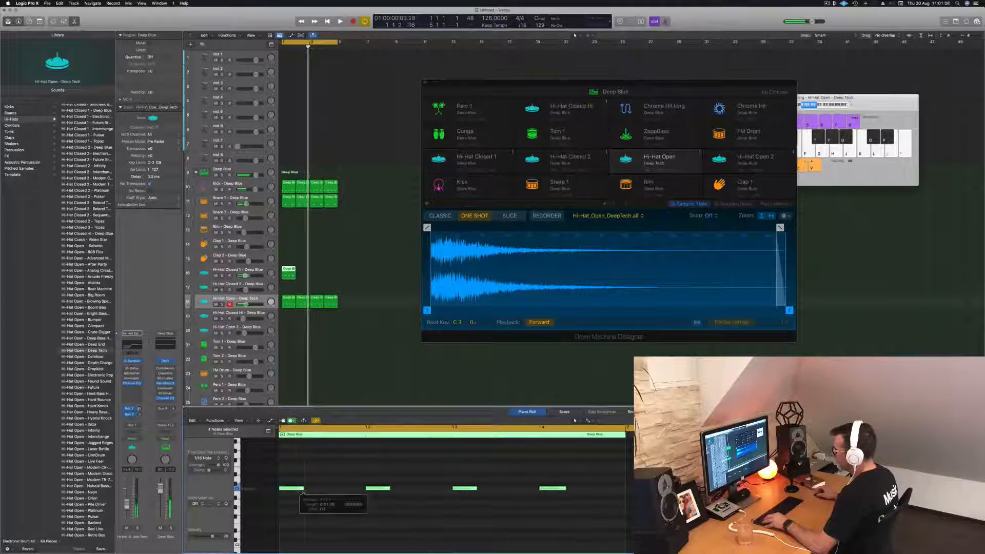
left_click_drag(285, 488, 324, 493)
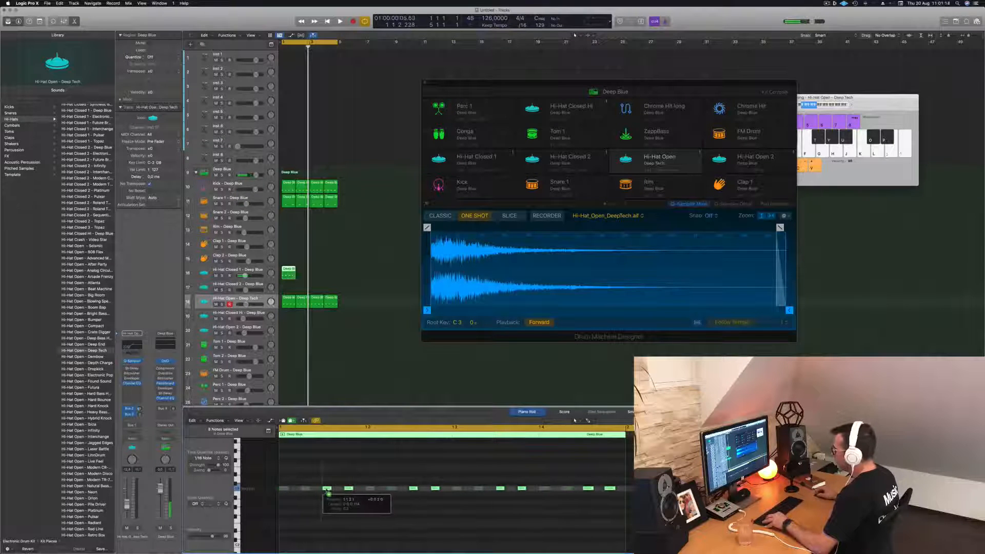
left_click(264, 270)
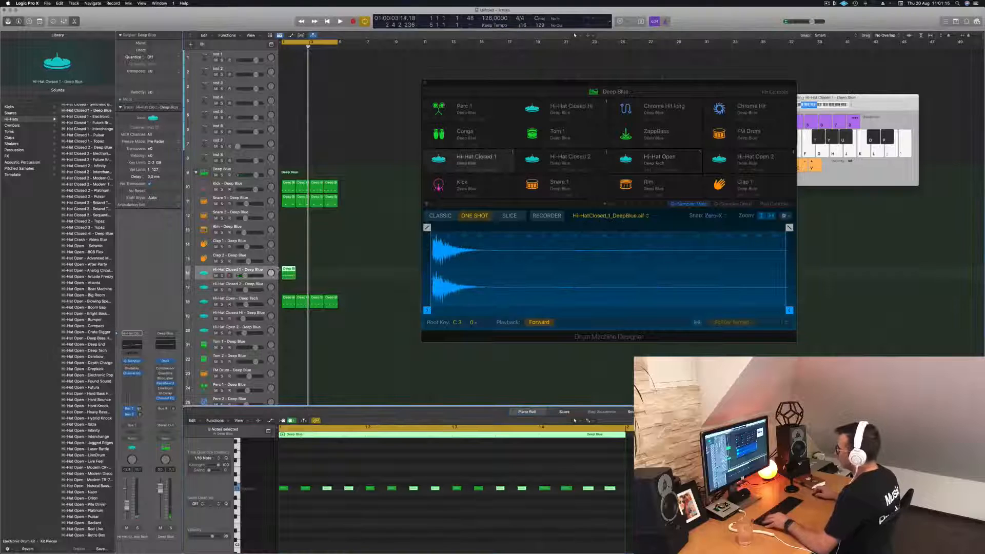
- Duplicate the Hi-Hat Closed 1 region to fill four bars and slightly lower the track's volume during playback
left_click_drag(285, 268, 317, 275)
left_click(352, 257)
key("space")
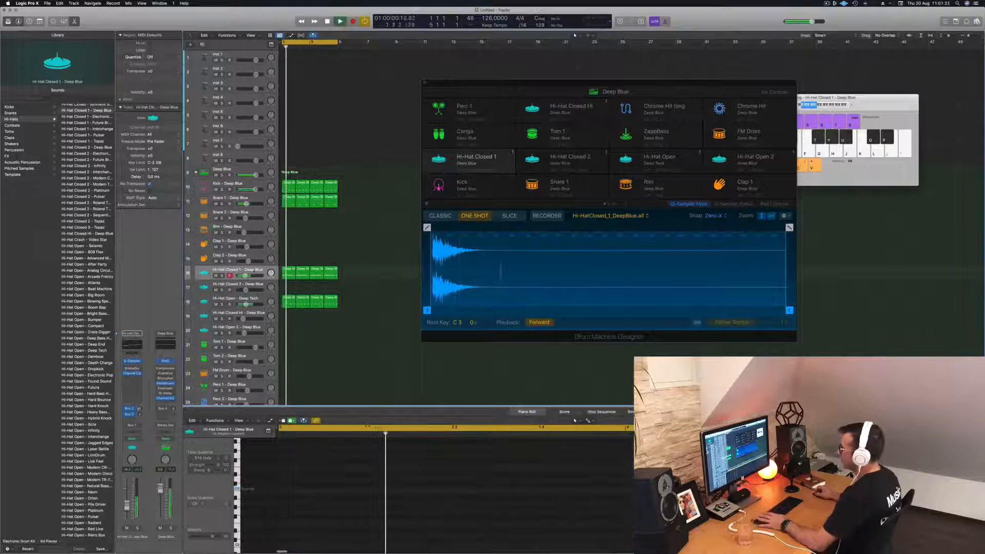
left_click(243, 270)
key("space")
key("space")
left_click_drag(245, 276, 243, 275)
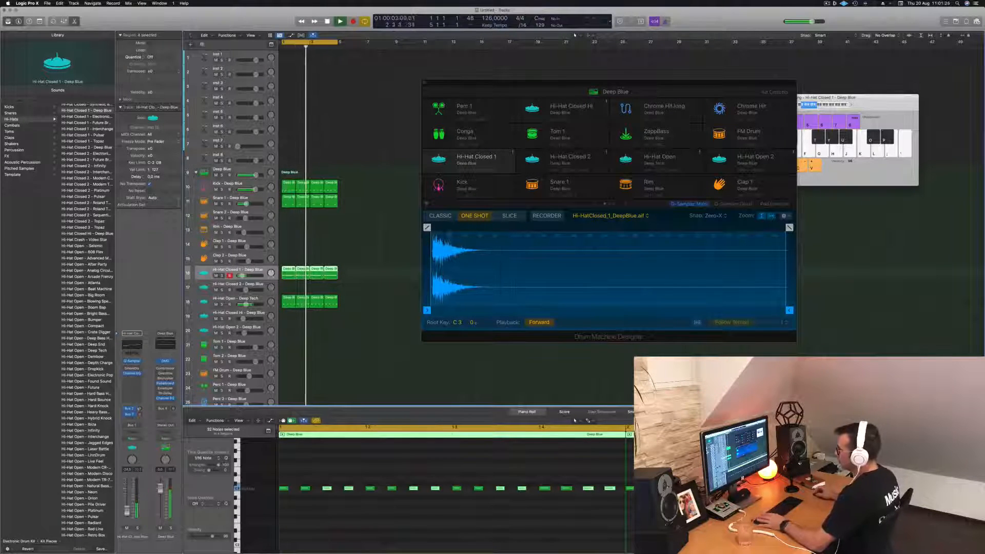
- Enable the high-pass band in the Hi-Hat Closed 1 track's Channel EQ and set its cutoff to about 1860 Hz
left_click(132, 373)
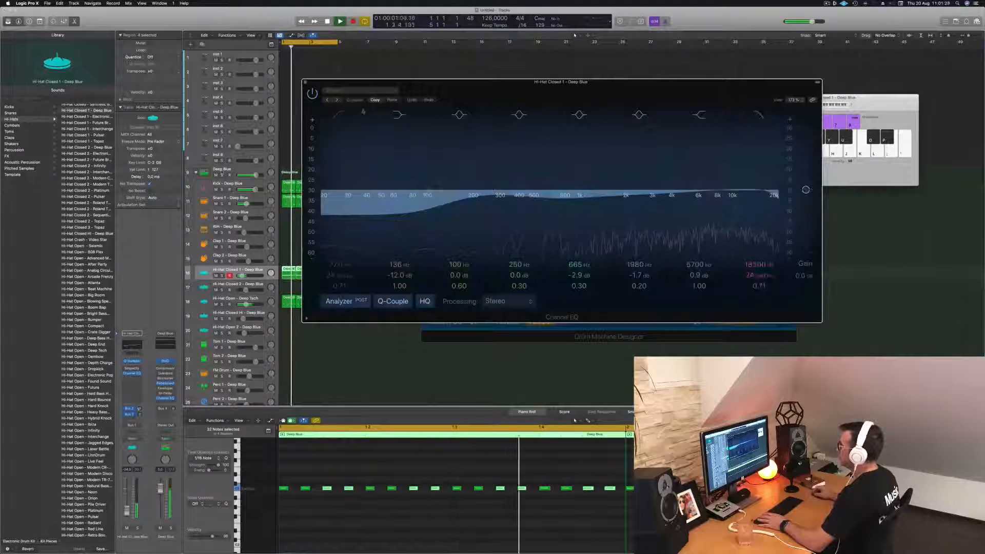
left_click(340, 115)
left_click_drag(348, 204, 555, 200)
left_click_drag(621, 196, 622, 196)
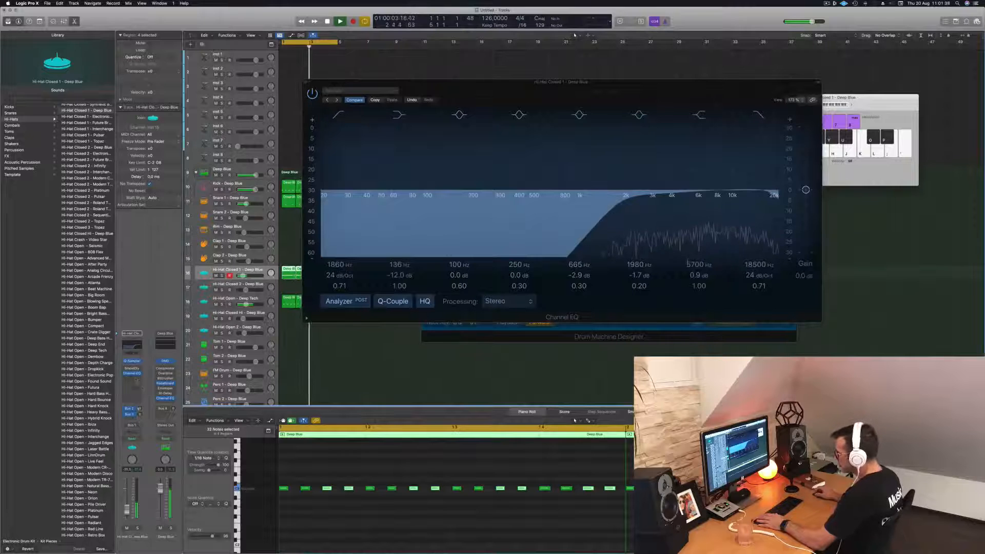
- Insert a stereo Chorus modulation effect after the Channel EQ on the Hi-Hat Closed 1 track
left_click(137, 380)
mouse_move(141, 463)
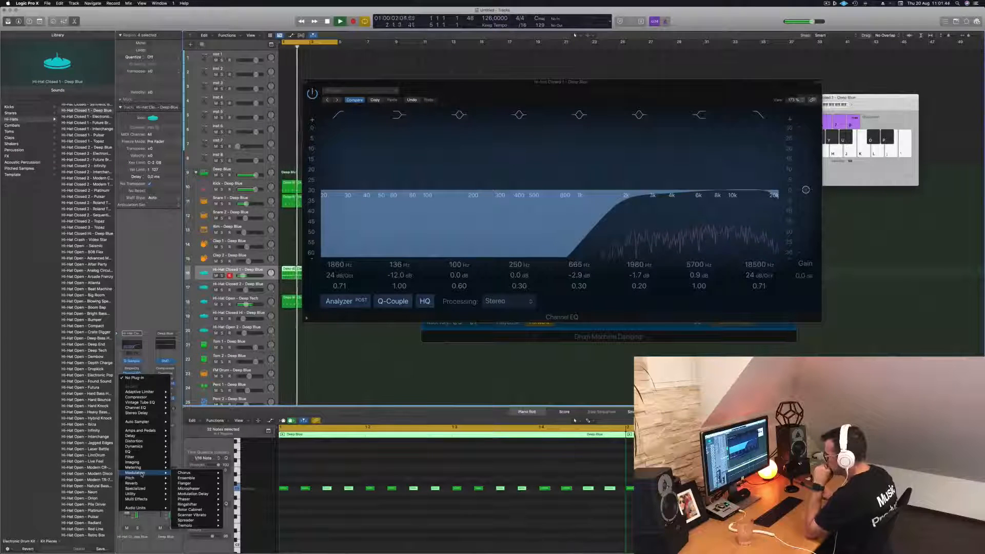
mouse_move(202, 526)
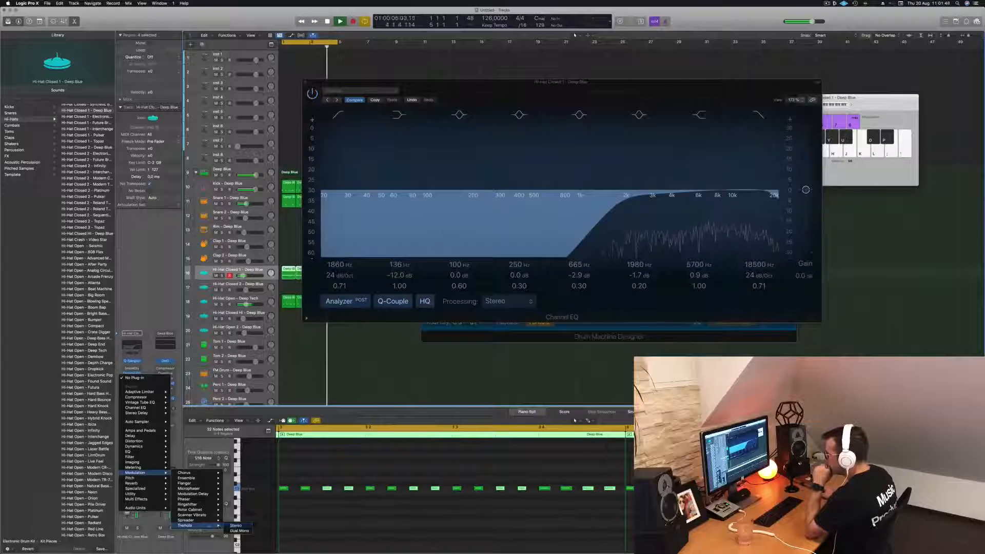
mouse_move(208, 473)
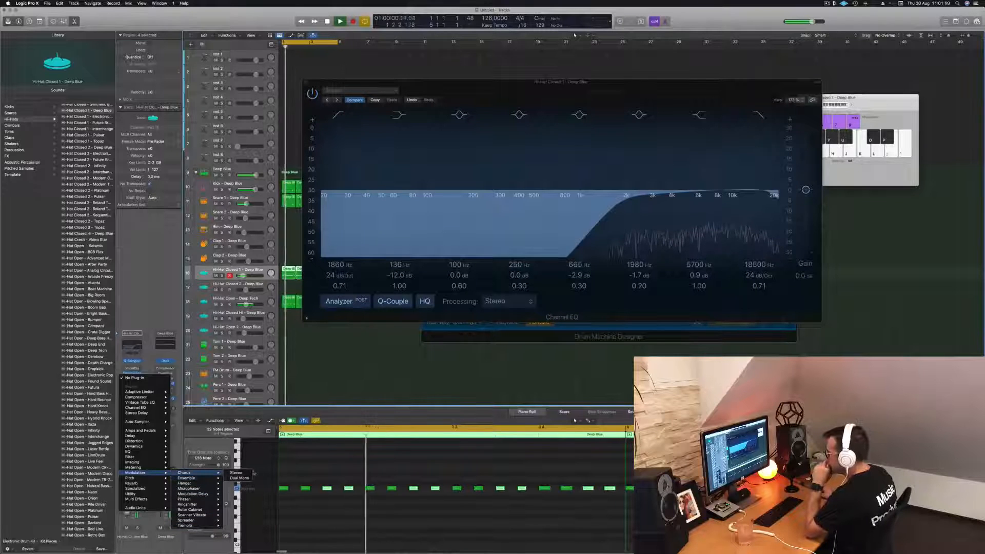
left_click(239, 472)
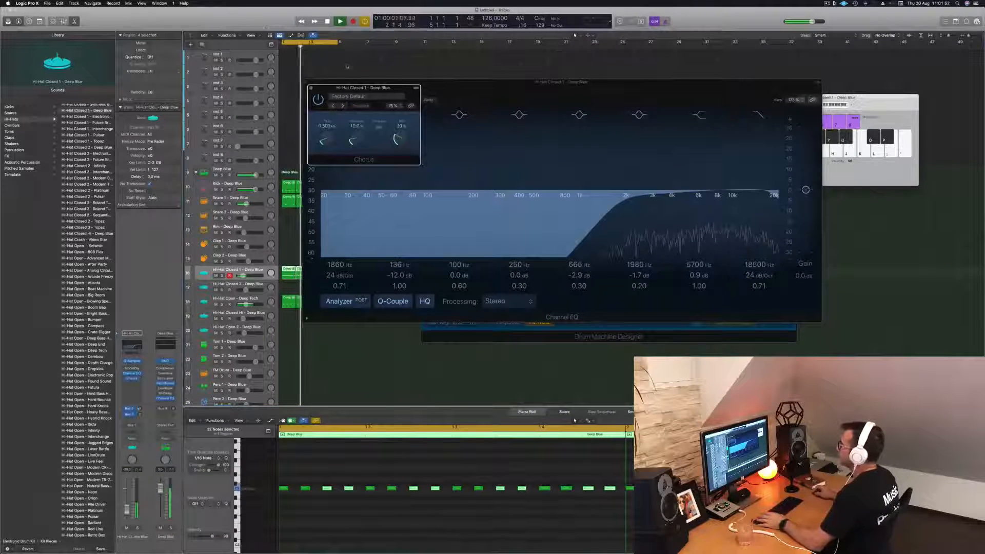
- Adjust the Chorus to a mix of about 85 %, an intensity of about 19 % and a rate of about 0.463 Hz
left_click_drag(369, 92, 317, 141)
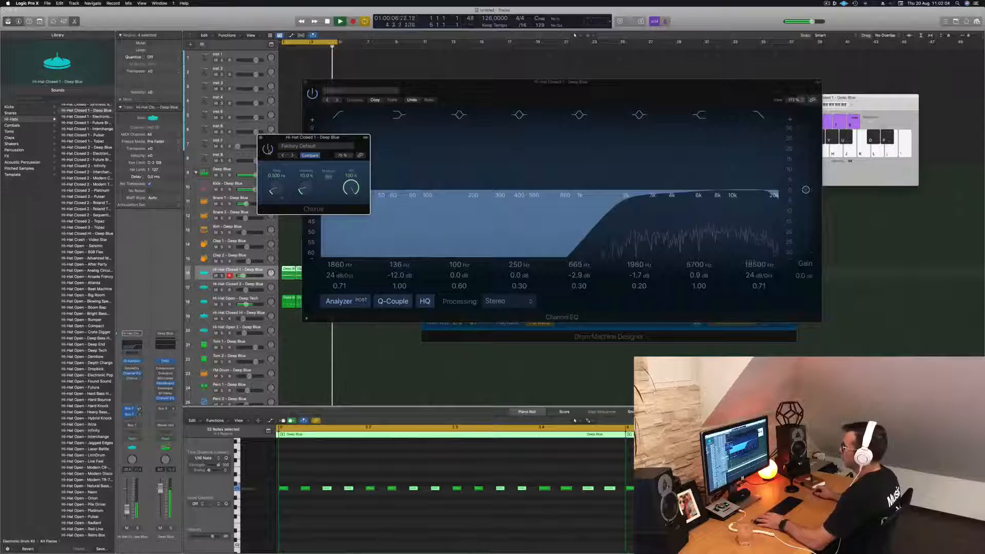
left_click_drag(354, 190, 354, 197)
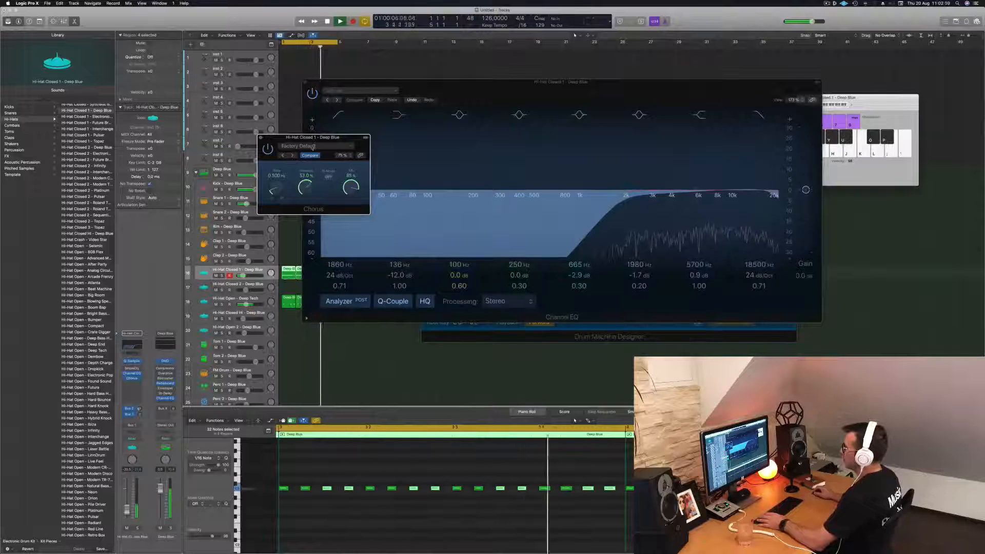
left_click_drag(316, 157, 314, 176)
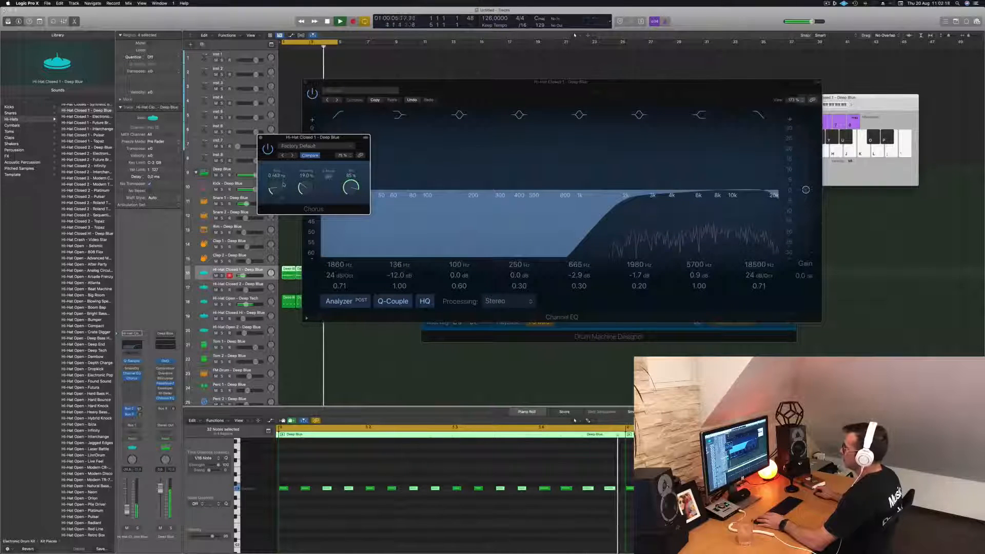
- Toggle the Chorus bypass and close the Chorus and Channel EQ windows while replaying the beat
left_click(267, 149)
left_click(261, 137)
key("space")
key("space")
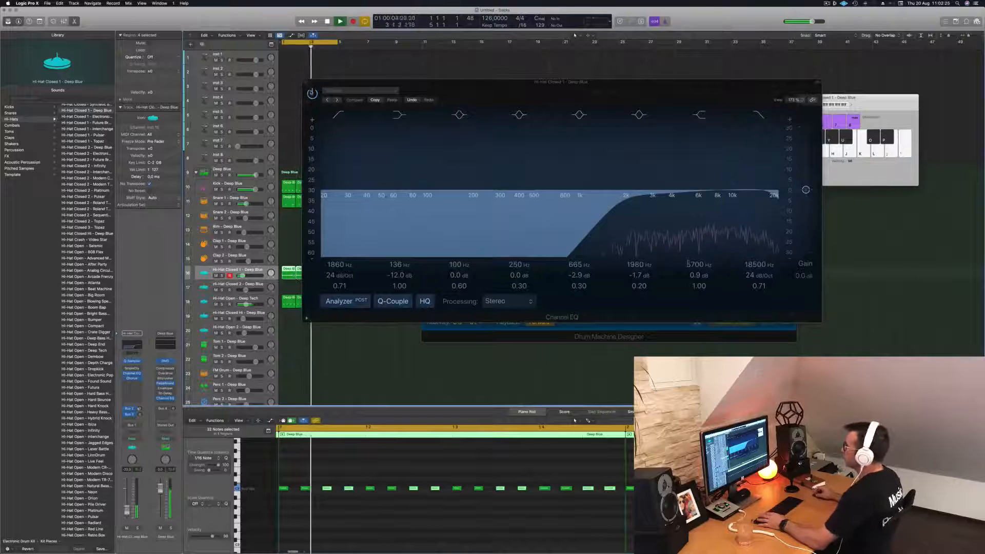
left_click(306, 83)
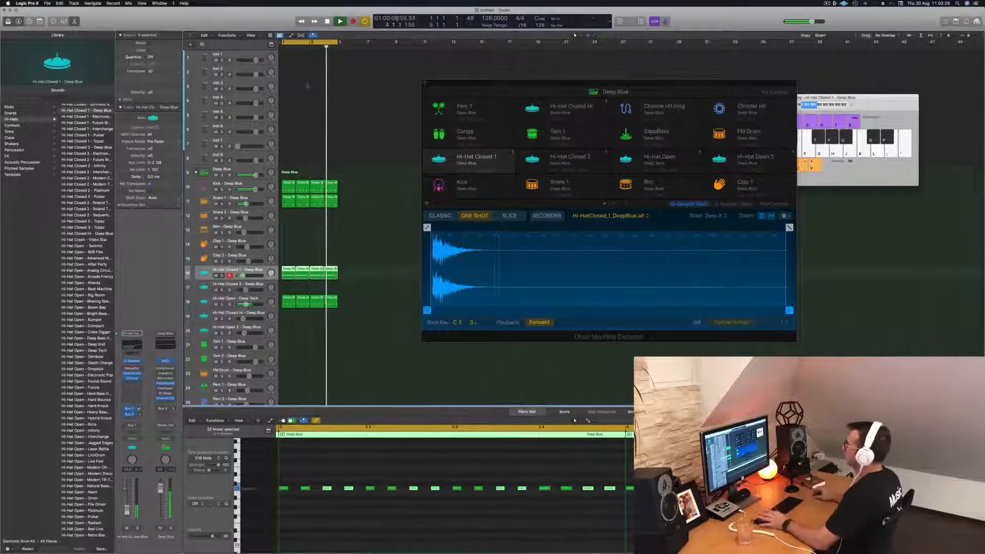
- Trim the Hi-Hat Closed 1 sample's end to 0.434 s and close the Drum Machine Designer window
left_click_drag(544, 85, 491, 85)
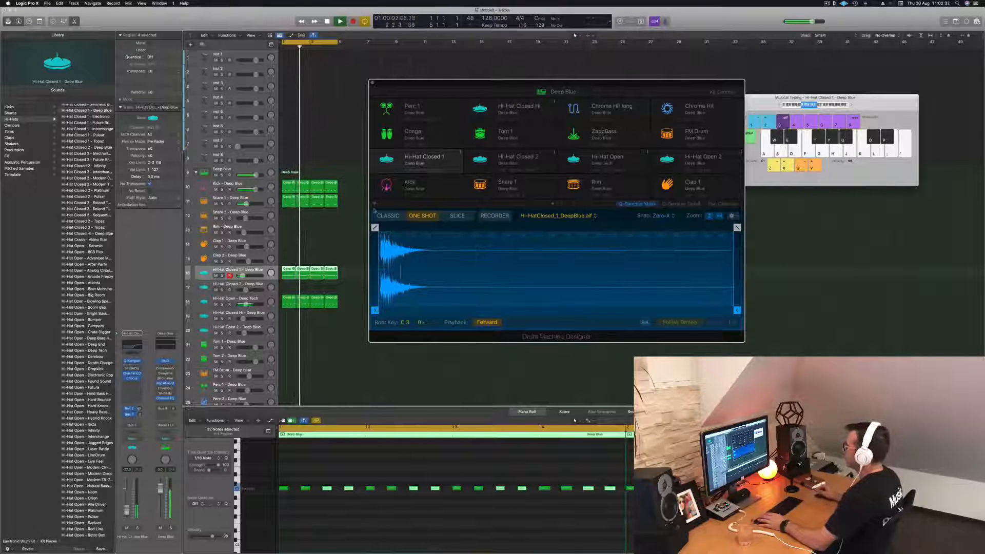
mouse_move(737, 309)
left_mouse_down()
mouse_move(393, 314)
mouse_move(718, 311)
left_mouse_up()
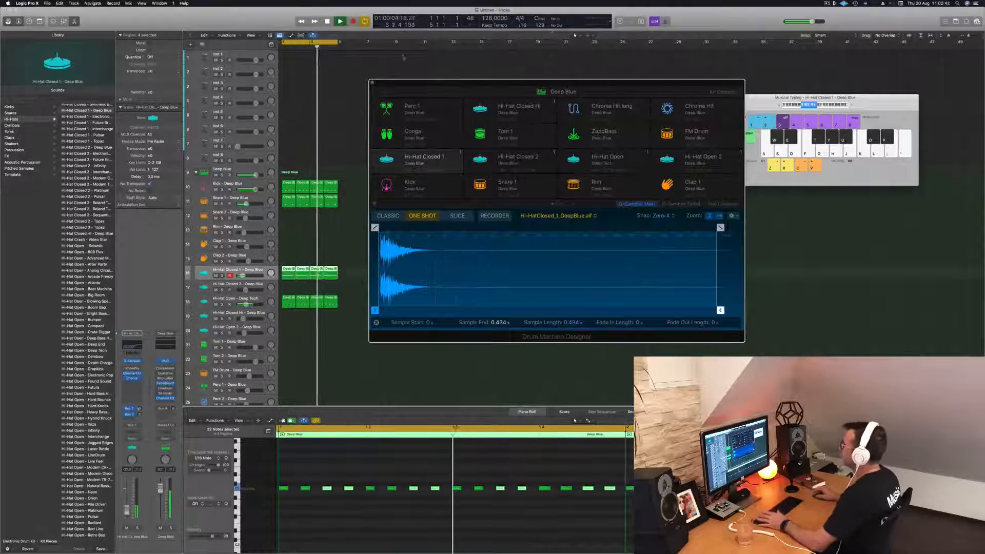
left_click(372, 82)
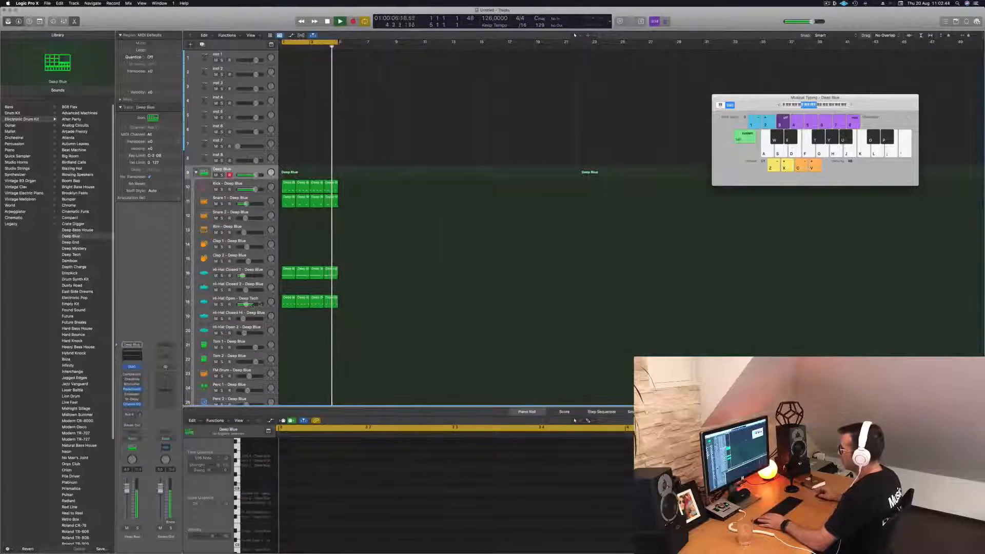
- Copy the first Hi-Hat Open region to bar 1 of the Tom 1 track and select its four notes
left_click(258, 301)
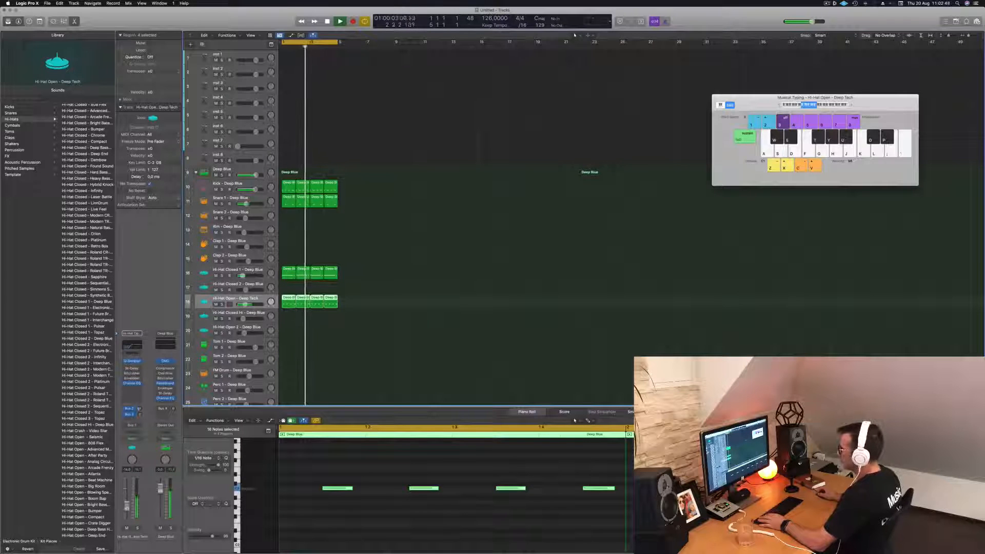
scroll(377, 220, "down", 3)
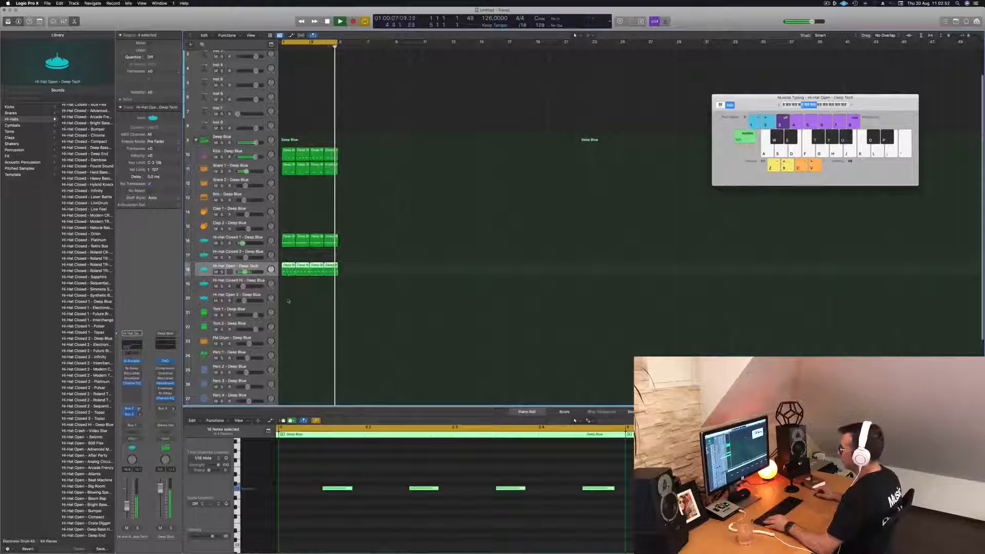
left_click_drag(288, 269, 286, 314)
left_click_drag(320, 477, 554, 499)
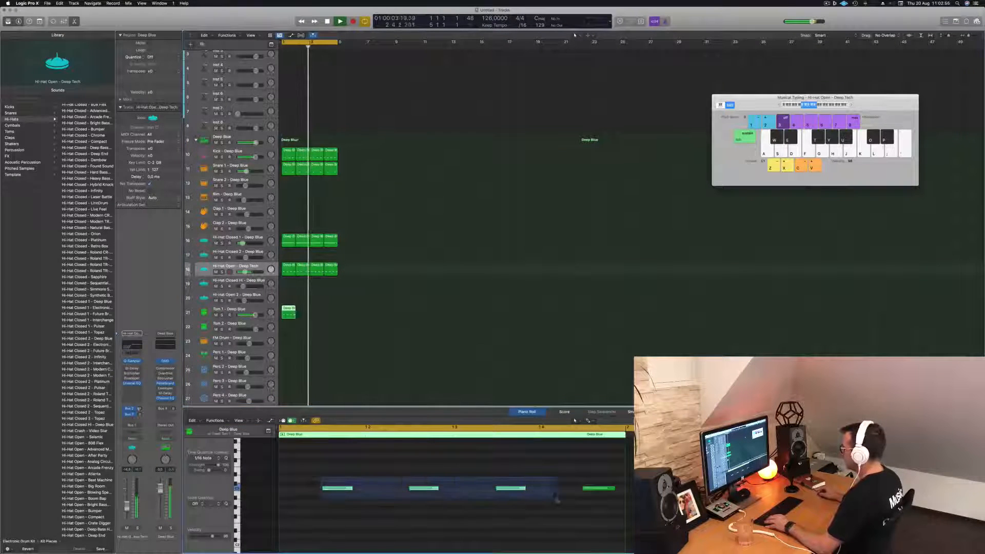
left_click_drag(619, 501, 618, 501)
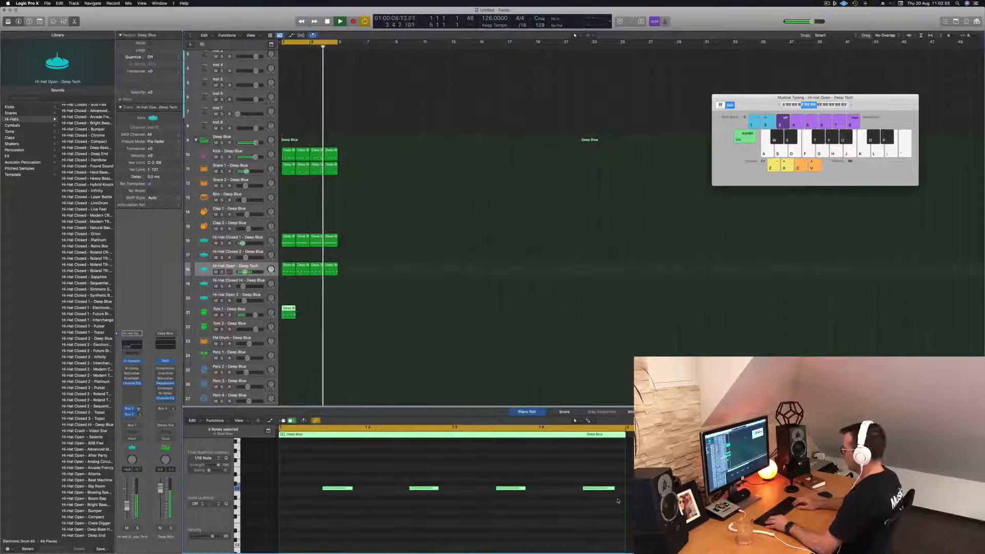
- Duplicate the Tom 1 region so it fills all four bars
scroll(461, 510, "down", 8)
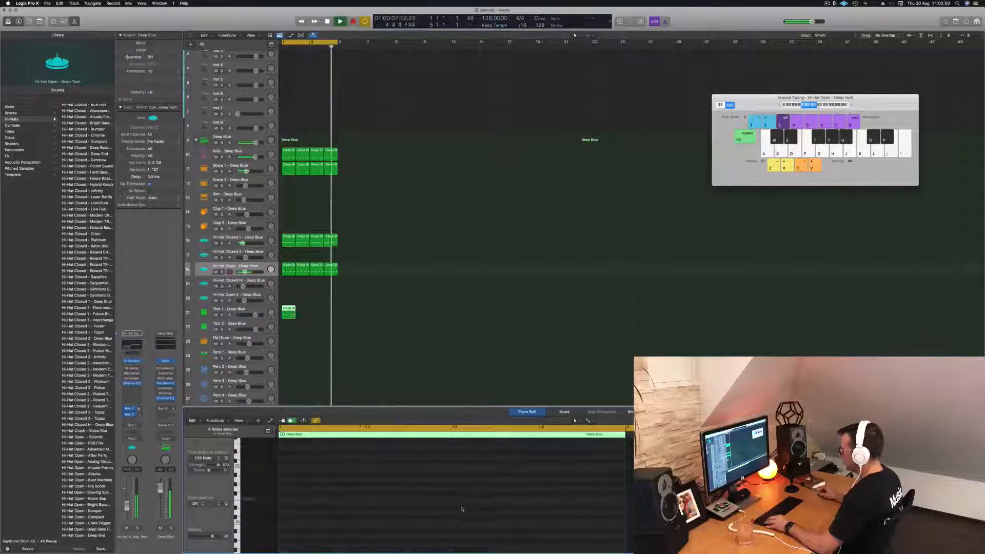
scroll(462, 509, "up", 5)
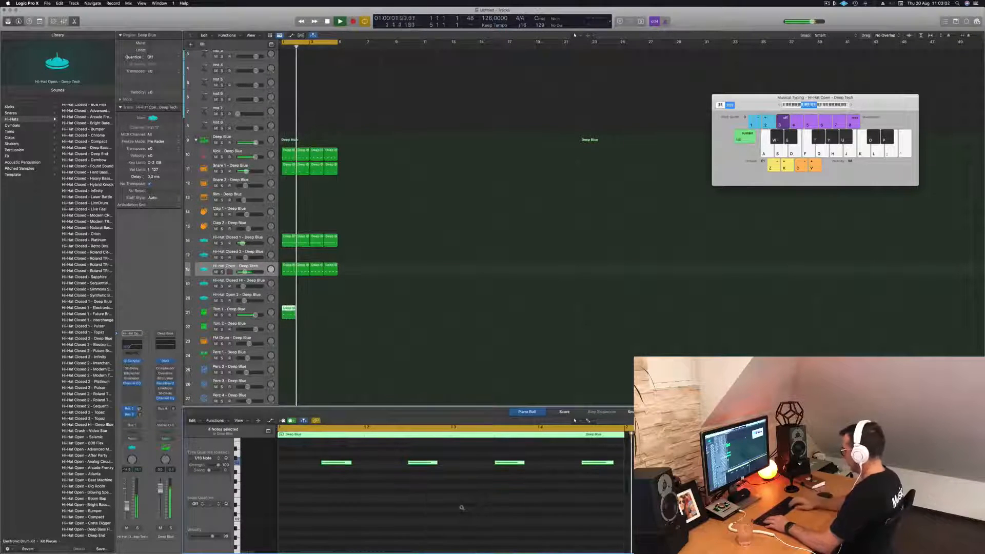
scroll(461, 509, "up", 5)
scroll(383, 506, "down", 4)
scroll(384, 505, "left", 1)
scroll(386, 503, "left", 3)
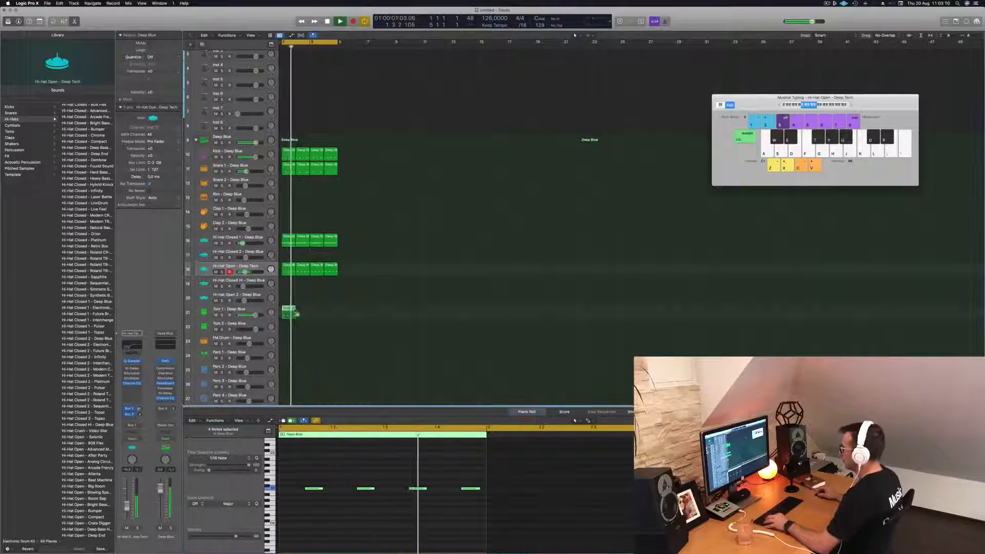
mouse_move(301, 311)
left_mouse_down()
mouse_move(316, 312)
mouse_move(293, 321)
left_mouse_up()
scroll(353, 493, "down", 5)
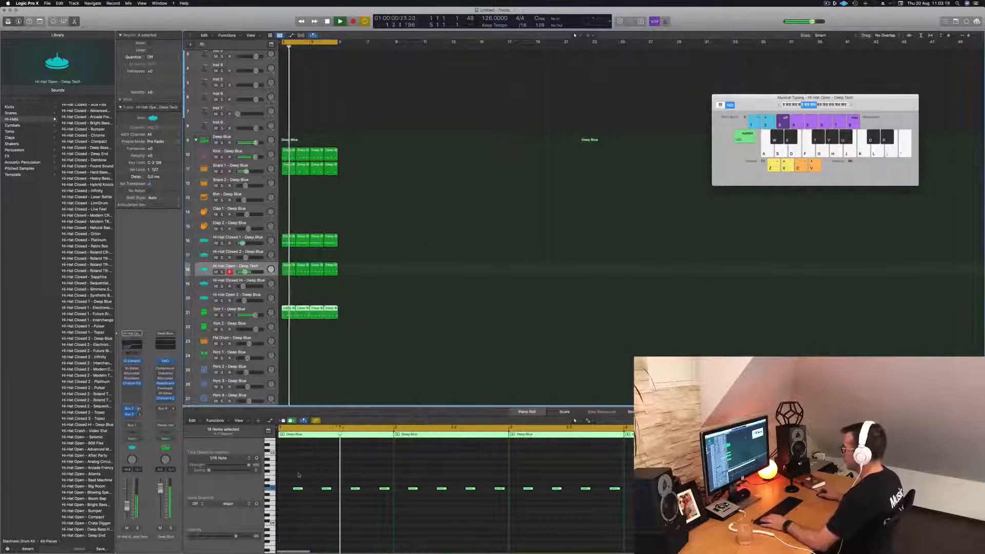
- Try nudging all Tom 1 notes a sixteenth earlier and a sixteenth later, returning them to their original timing
left_click_drag(296, 472, 739, 507)
key("alt+Left")
key("alt+Left")
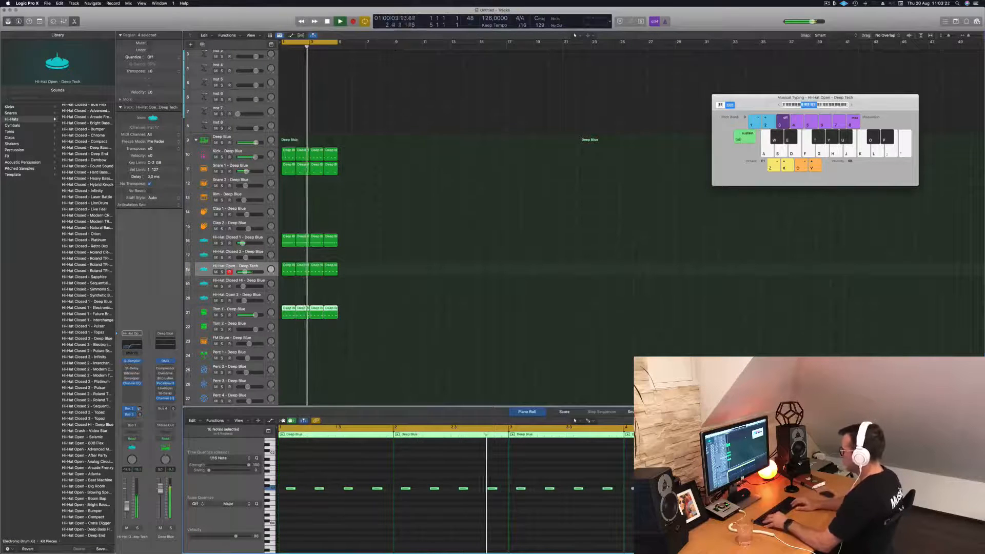
key("alt+Right")
key("alt+Right")
key("alt+Right")
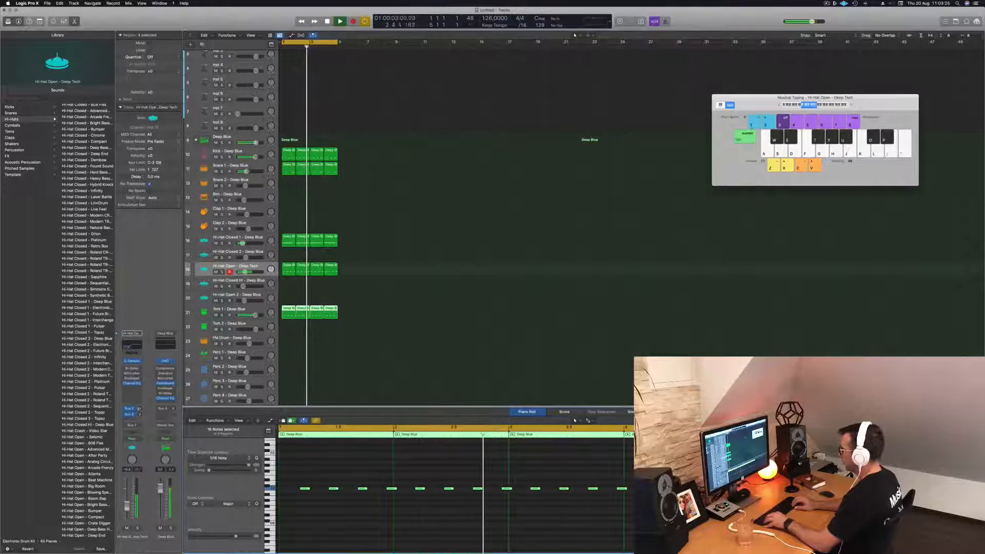
key("alt+Left")
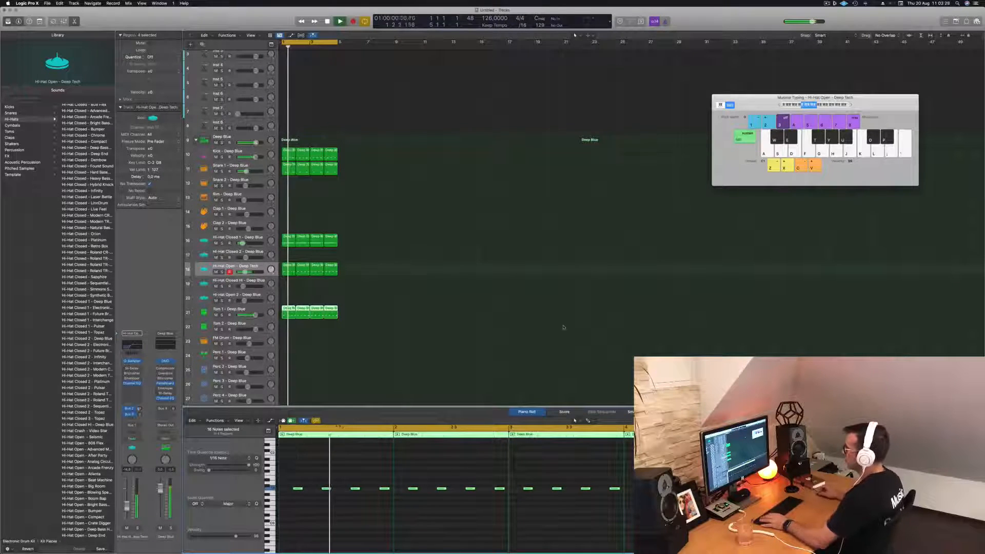
- Try transposing all Tom 1 notes up a few semitones during playback, returning them to their original pitch
key("Down")
key("Down")
key("Down")
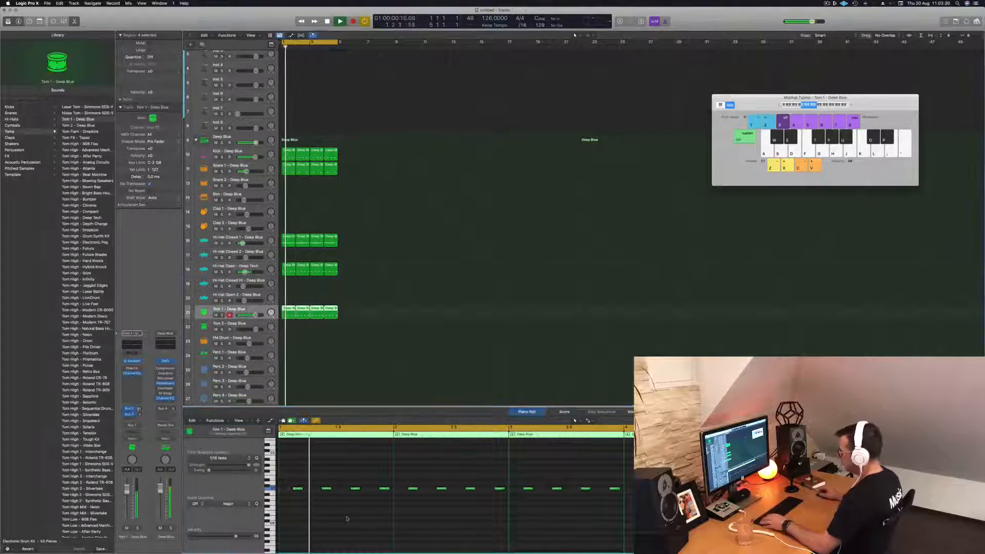
key("alt+Up")
key("alt+Up")
key("alt+Up")
key("alt+Up")
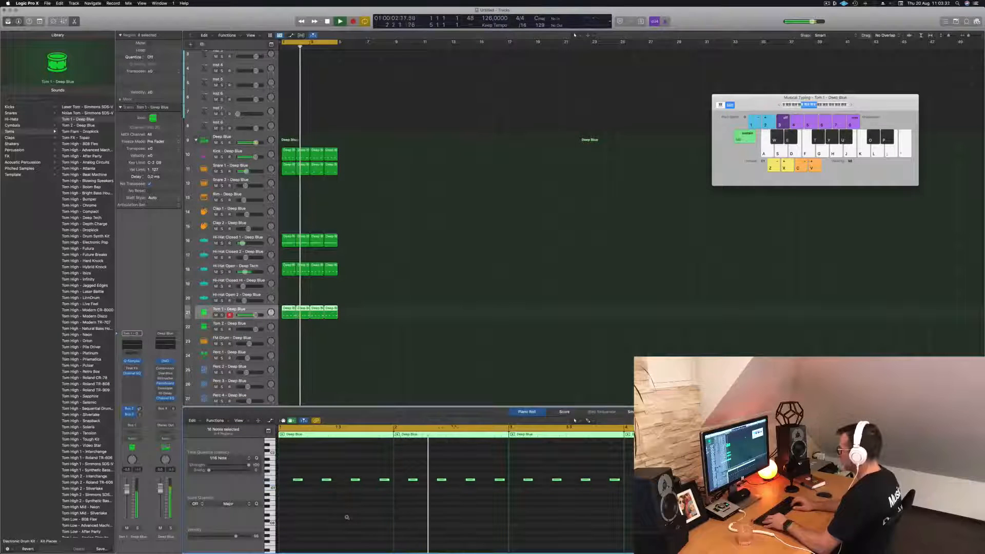
scroll(349, 518, "left", 1)
scroll(350, 517, "right", 1)
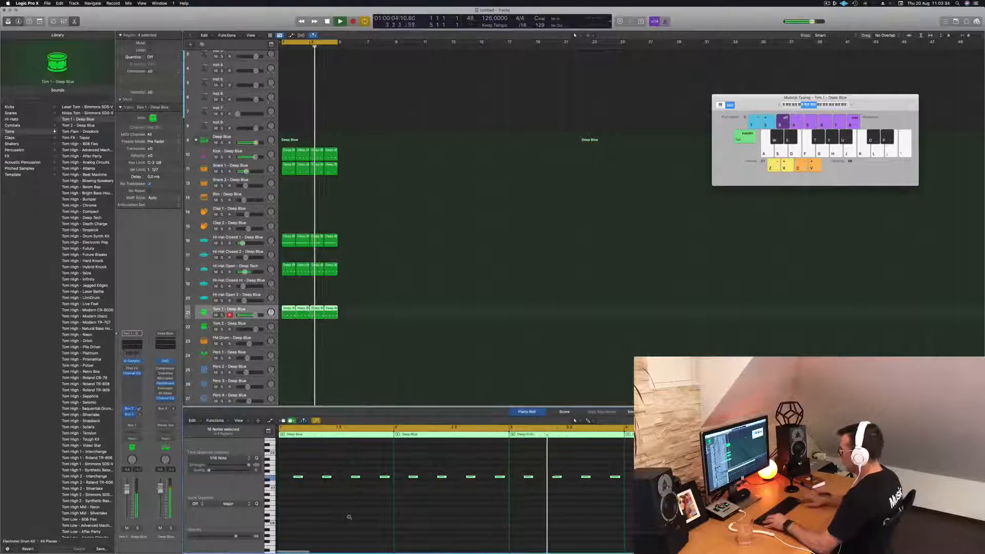
key("alt+Down")
key("alt+Down")
key("alt+Down")
key("alt+Down")
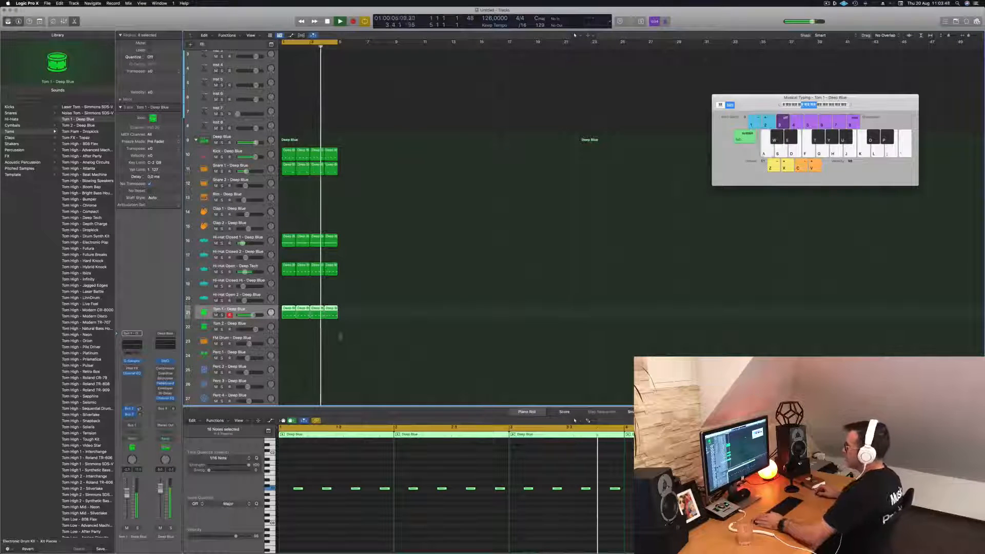
- Copy the first Tom 1 region to bar 1 of the Tom 2 track and delete its first and third notes
left_click(362, 322)
left_click_drag(288, 310, 289, 324)
mouse_move(294, 474)
left_mouse_down()
mouse_move(334, 498)
mouse_move(303, 496)
left_mouse_up()
key("Delete")
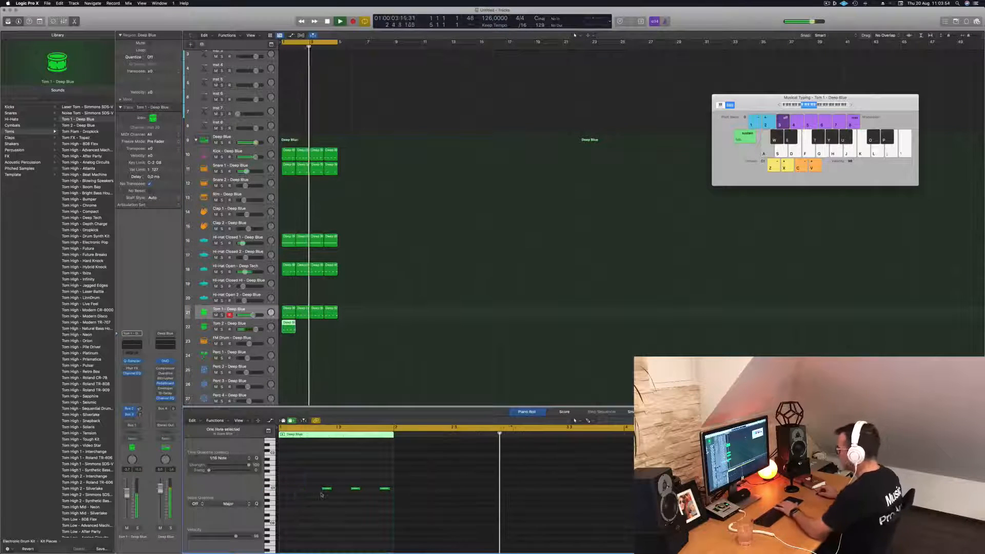
left_click_drag(325, 489, 395, 491)
key("Delete")
- Shift the two remaining notes in the Tom 2 region one sixteenth later
scroll(336, 485, "left", 2)
left_click_drag(306, 475, 440, 513)
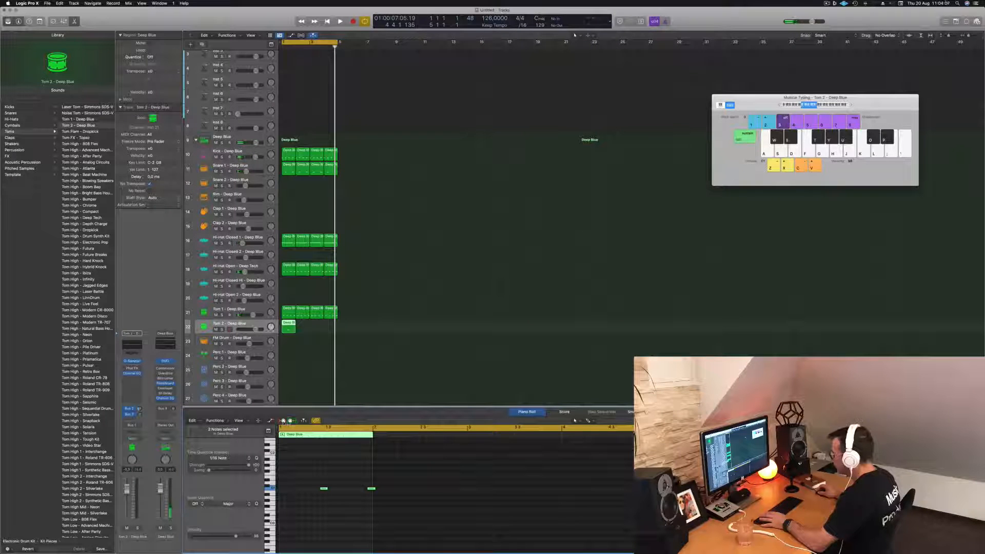
scroll(301, 493, "down", 5)
scroll(302, 494, "down", 3)
- Compare the note patterns of the Tom 1 and Tom 2 regions and replay the beat
left_click(287, 326)
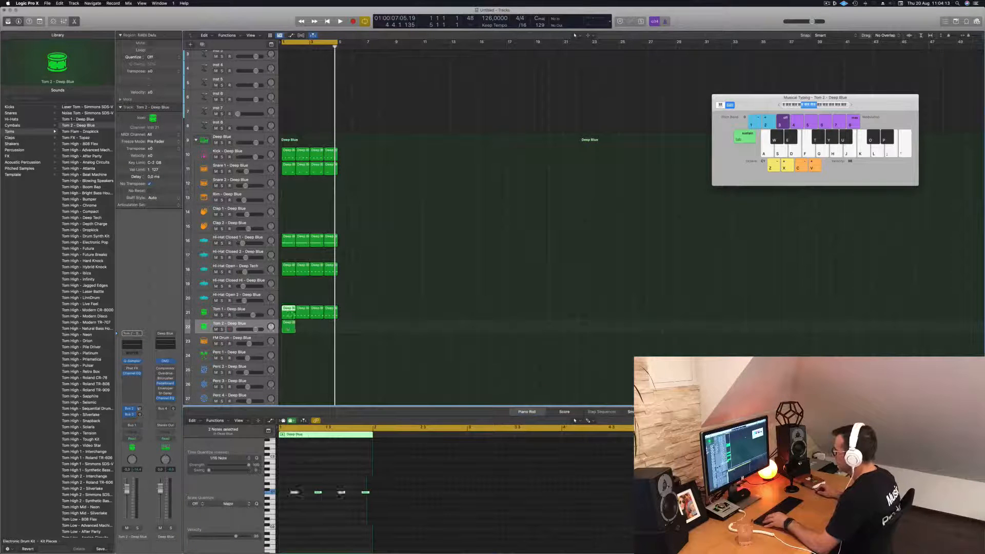
left_click(302, 311)
left_click(289, 326)
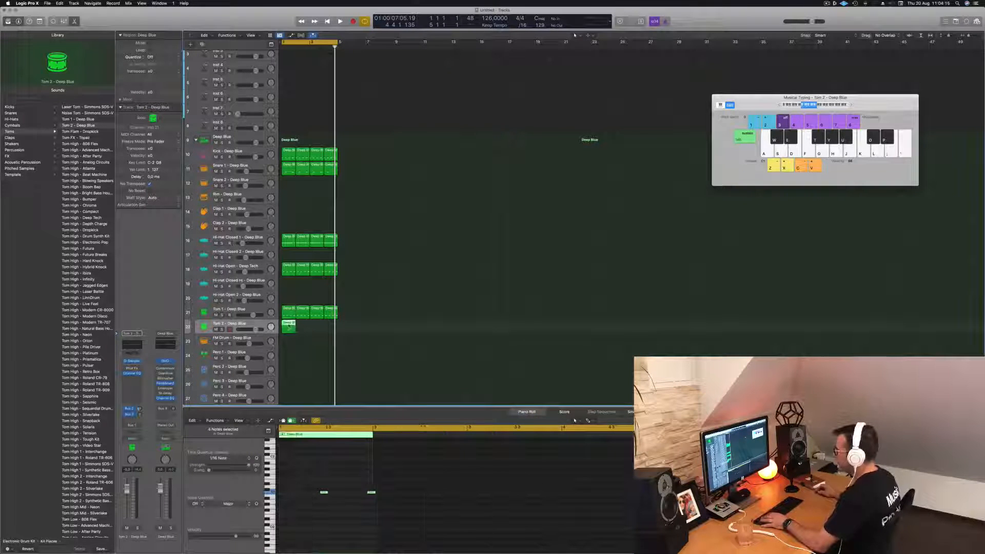
key("space")
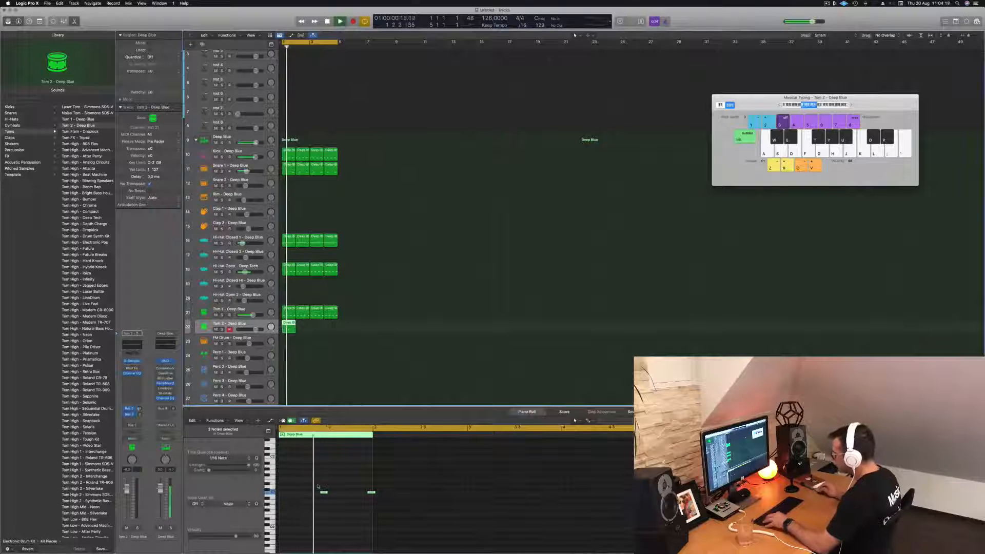
scroll(331, 486, "up", 5)
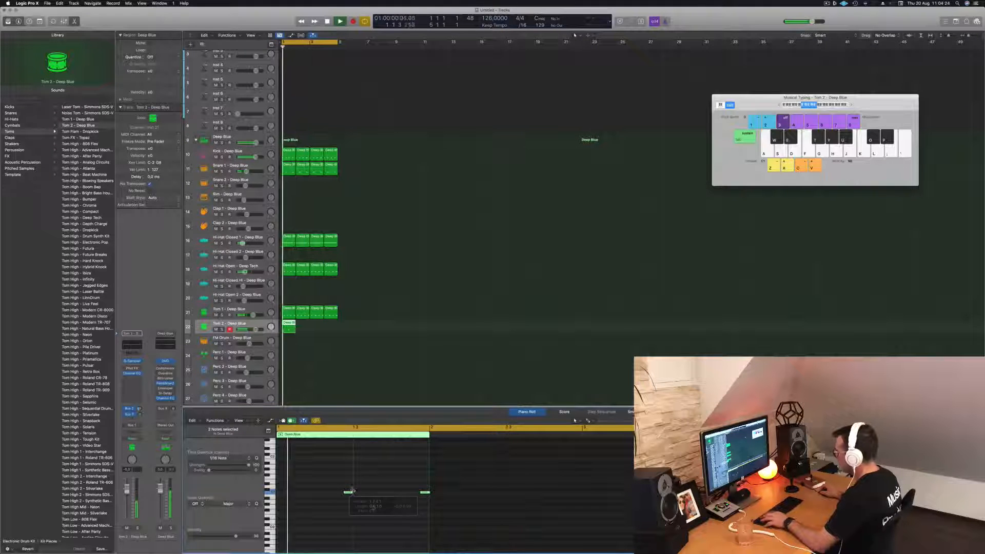
scroll(359, 505, "down", 3)
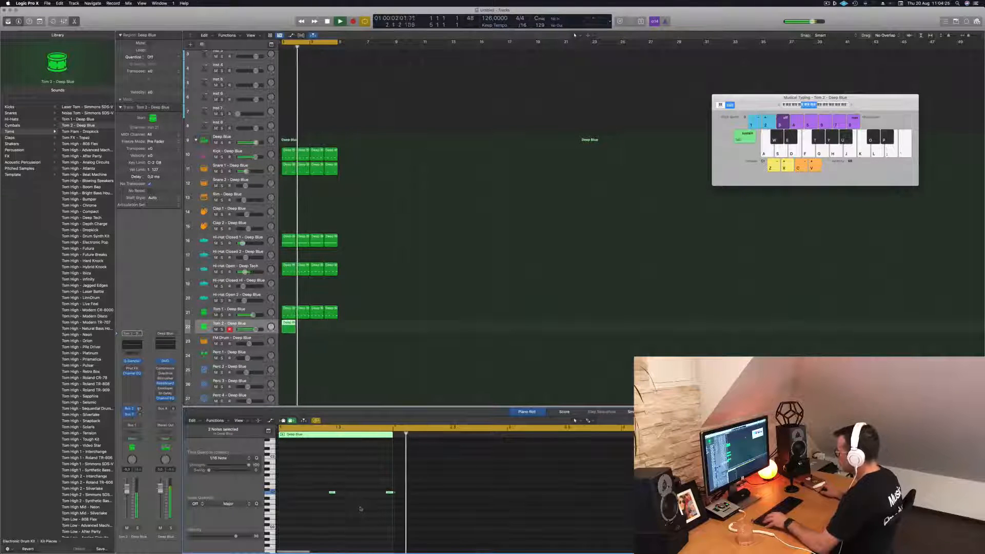
key("space")
key("space")
- Duplicate the Tom 2 region so it fills all four bars
left_click(289, 326)
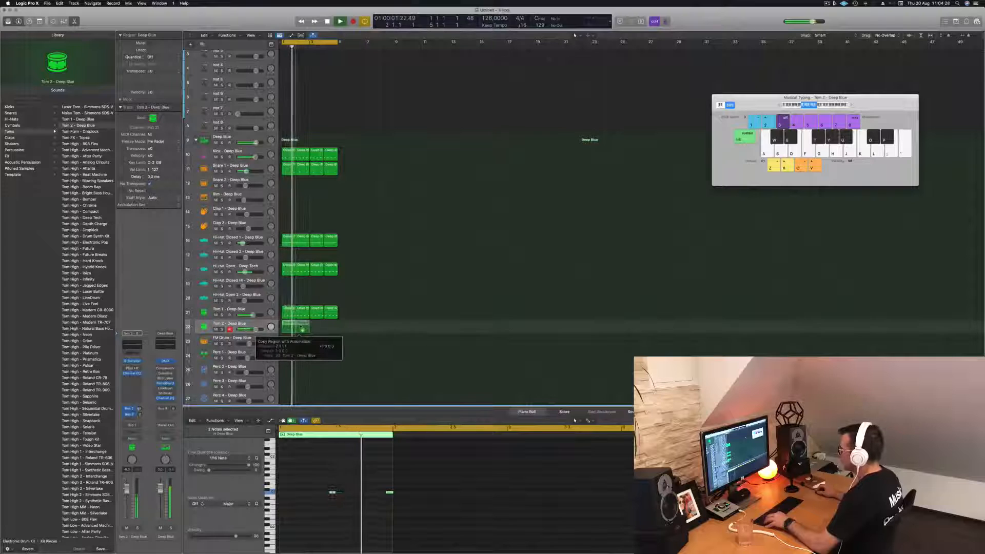
key("super+r")
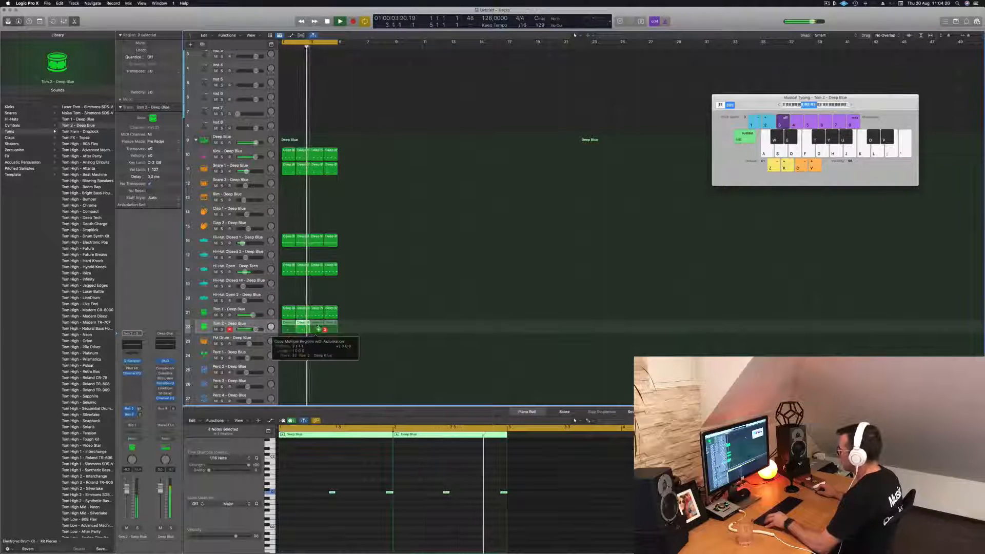
left_click_drag(316, 334, 290, 328)
- Try all Tom 2 notes an octave higher during playback, returning them to their original pitch
scroll(329, 471, "down", 5)
left_click_drag(285, 475, 417, 511)
key("alt+shift+Up")
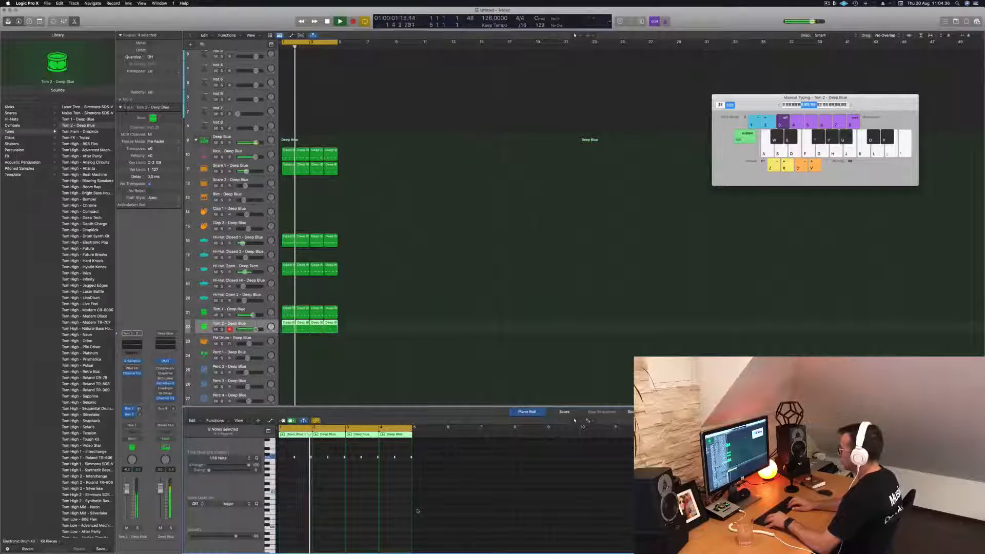
key("alt+shift+Down")
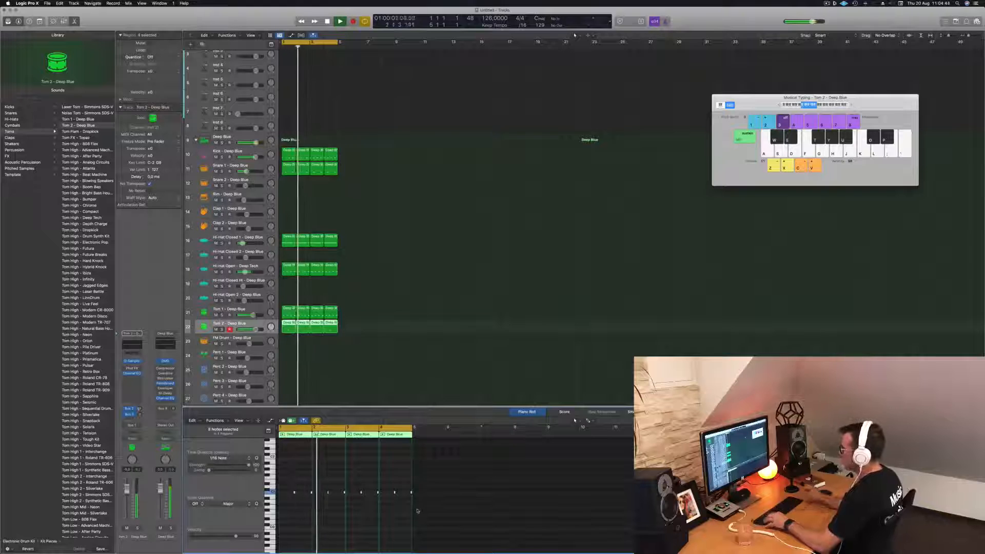
- Lower the Tom 2 track's volume slightly
left_click(250, 330)
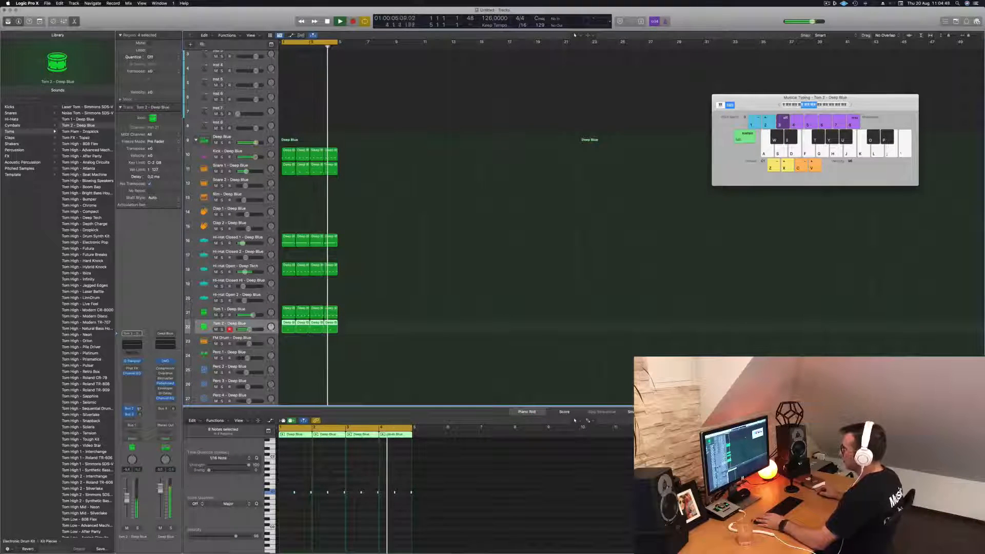
- Copy the first Tom 2 region to bar 1 of the FM Drum track and move its notes earlier in the bar
scroll(289, 301, "down", 2)
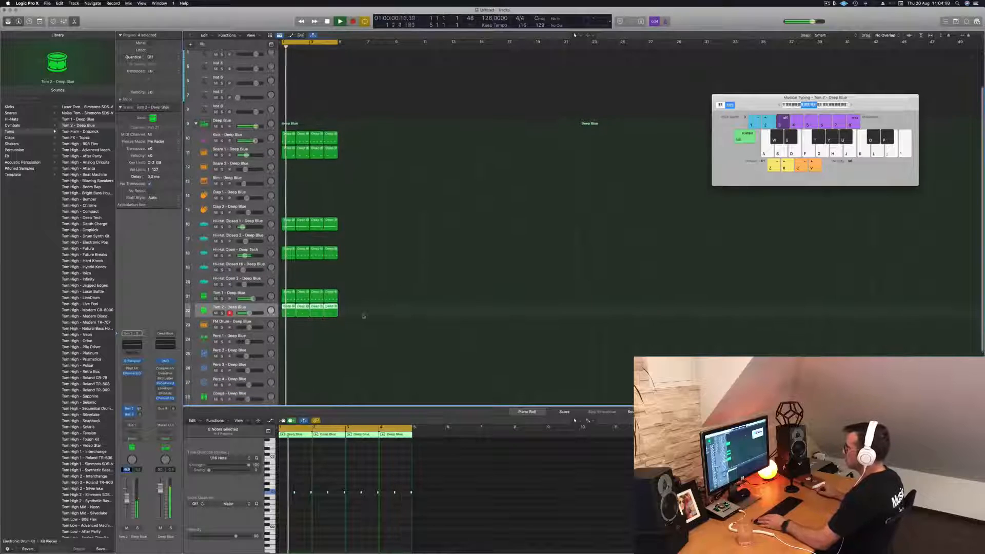
left_click_drag(288, 301, 287, 315)
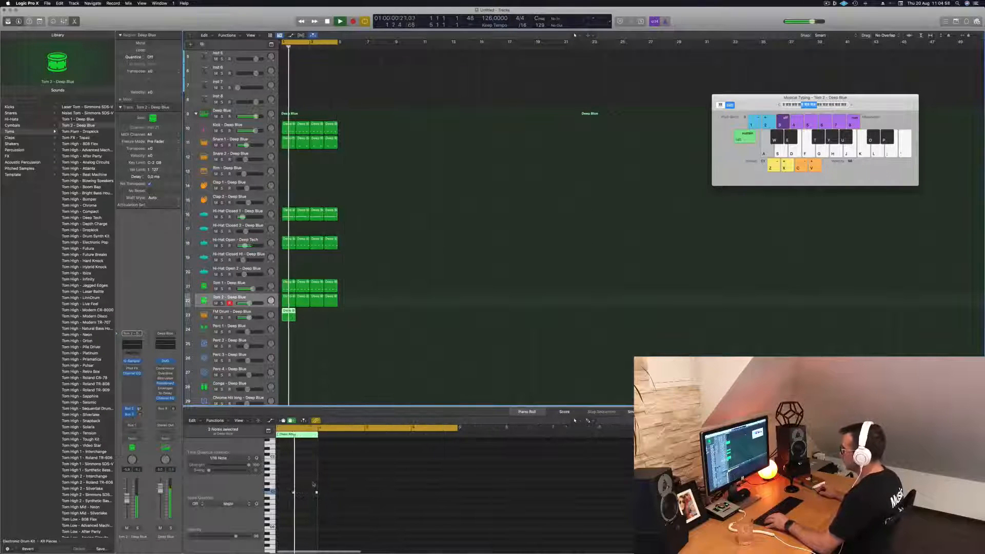
scroll(309, 488, "right", 5)
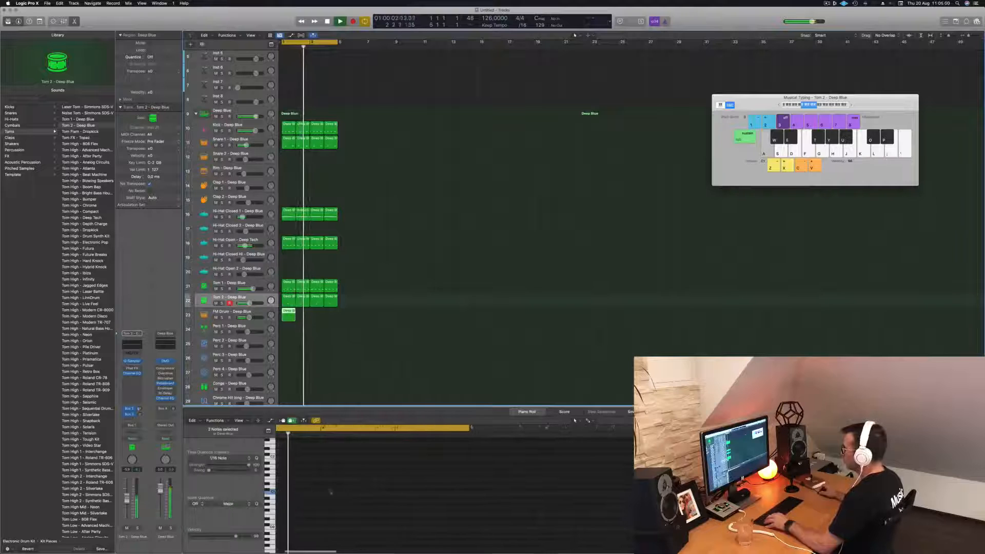
scroll(325, 490, "left", 5)
left_click(305, 482)
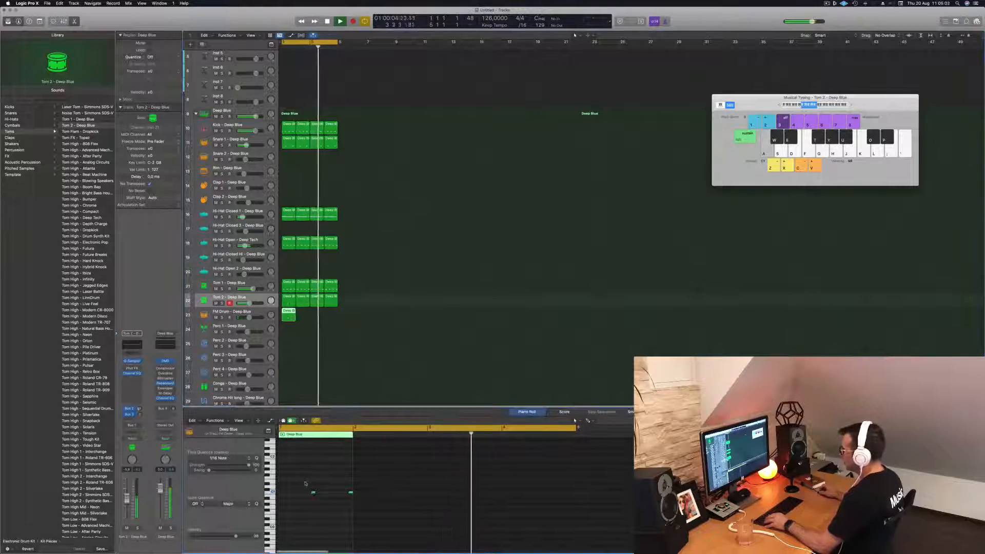
mouse_move(305, 484)
left_mouse_down()
mouse_move(355, 506)
mouse_move(291, 493)
mouse_move(300, 495)
left_mouse_up()
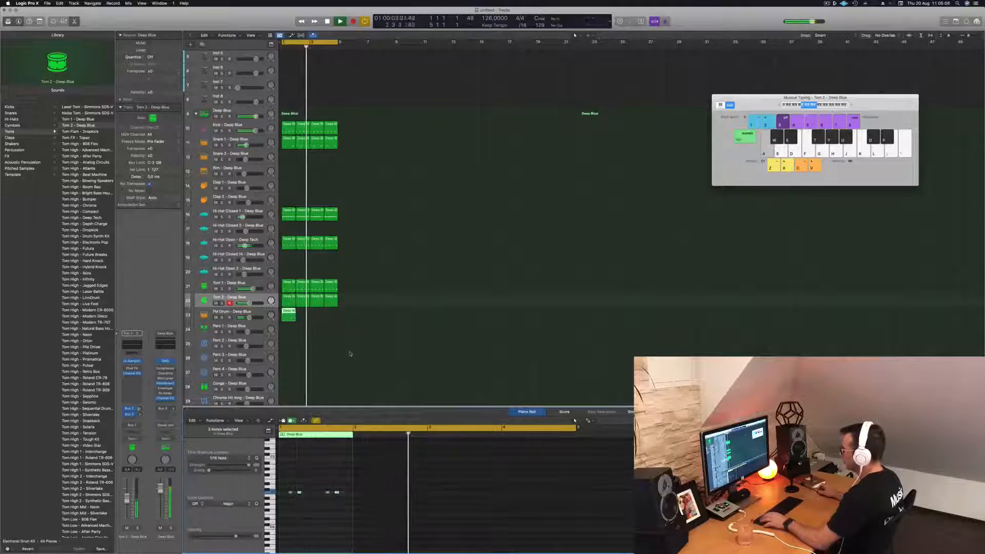
- Duplicate the FM Drum region so it fills all four bars
left_click(288, 312)
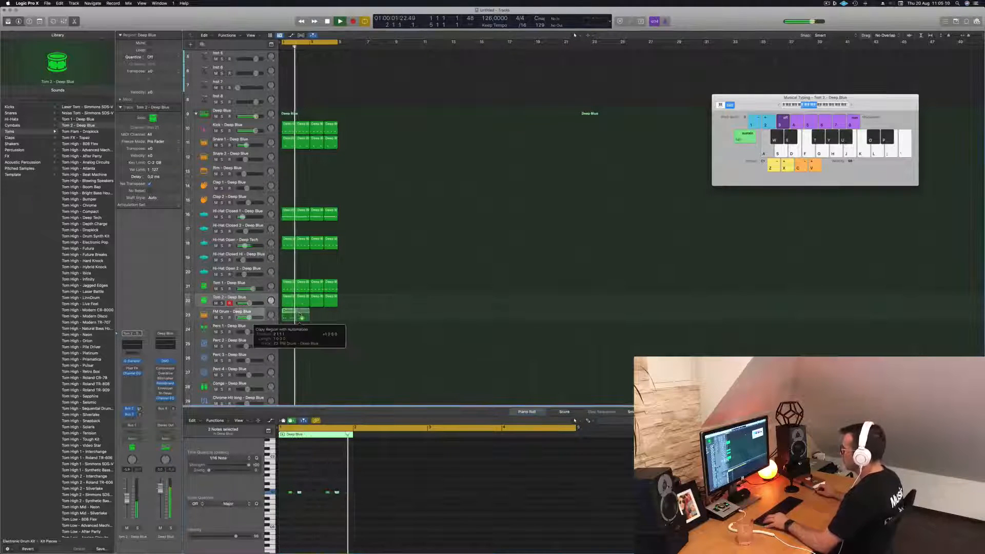
key("cmd+r")
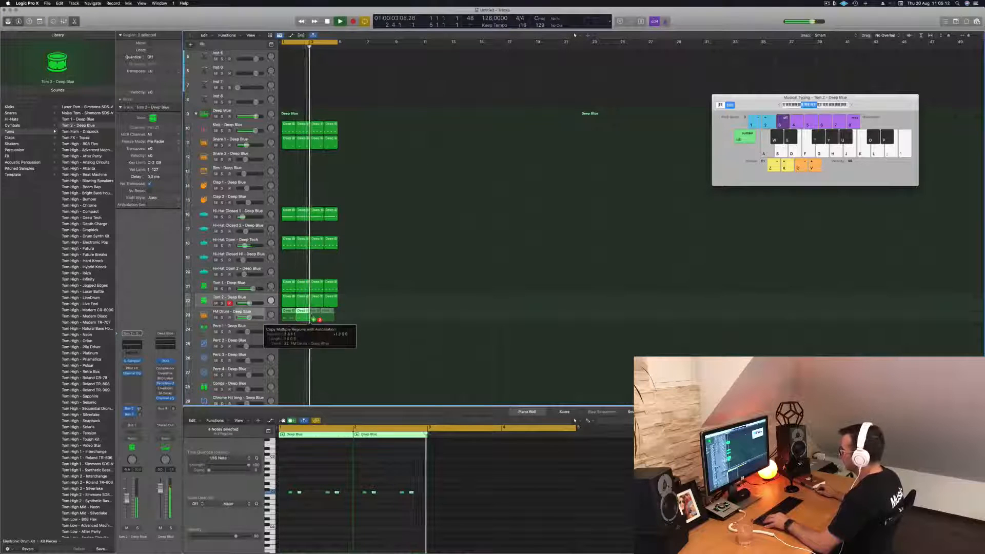
left_click_drag(317, 319, 318, 319)
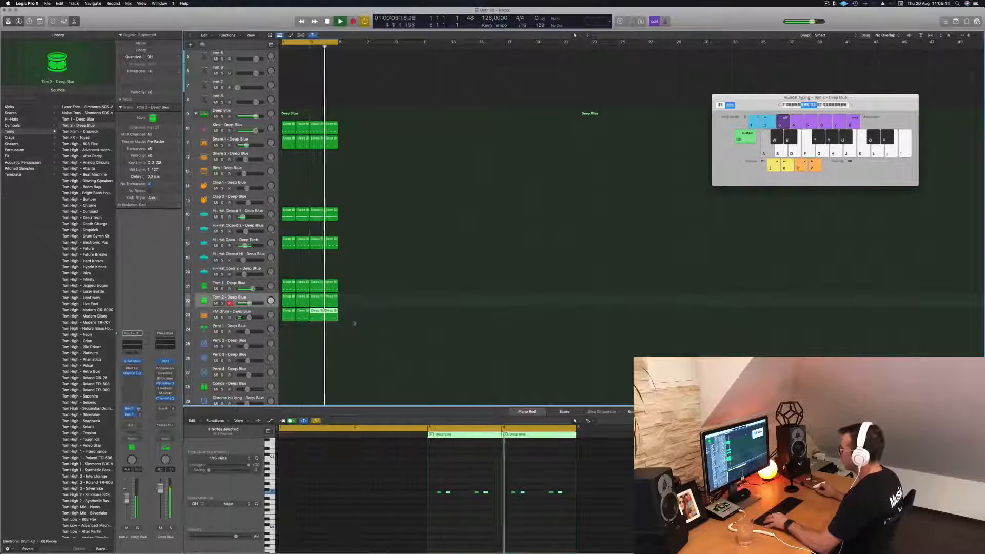
- Move all FM Drum notes one sixteenth earlier across the four bars, and nudge all Tom 2 notes earlier
left_click_drag(296, 481, 579, 506)
key("alt+Left")
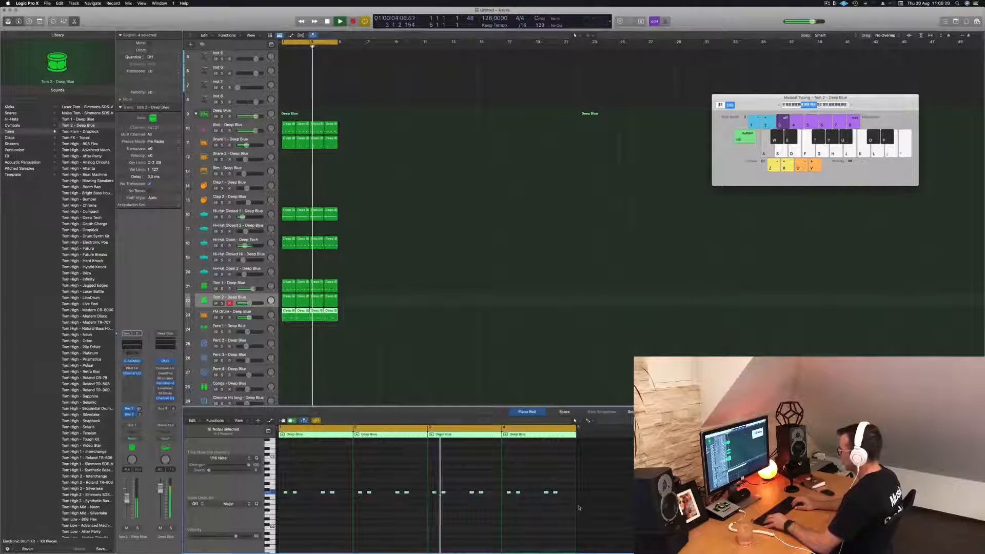
key("alt+Right")
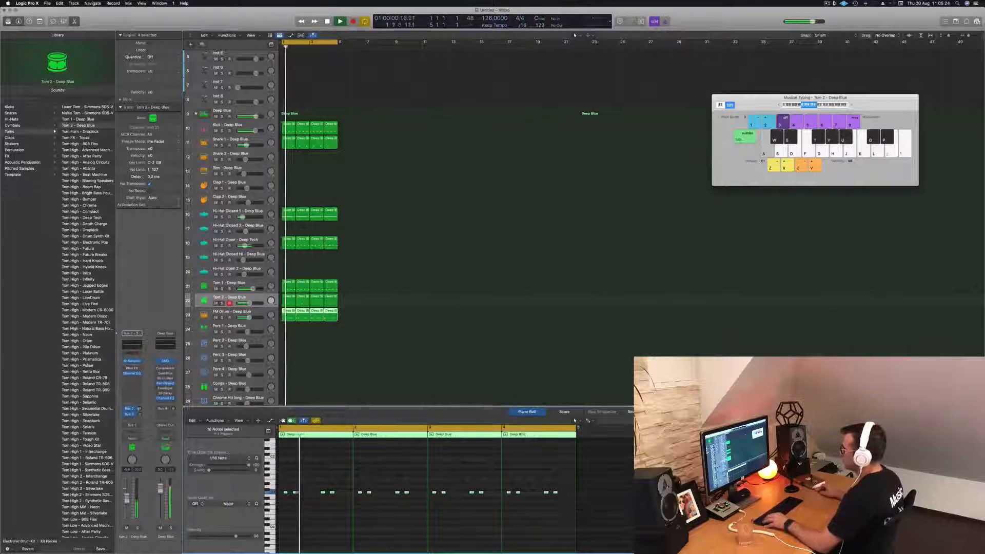
left_click_drag(305, 471, 605, 522)
key("alt+Left")
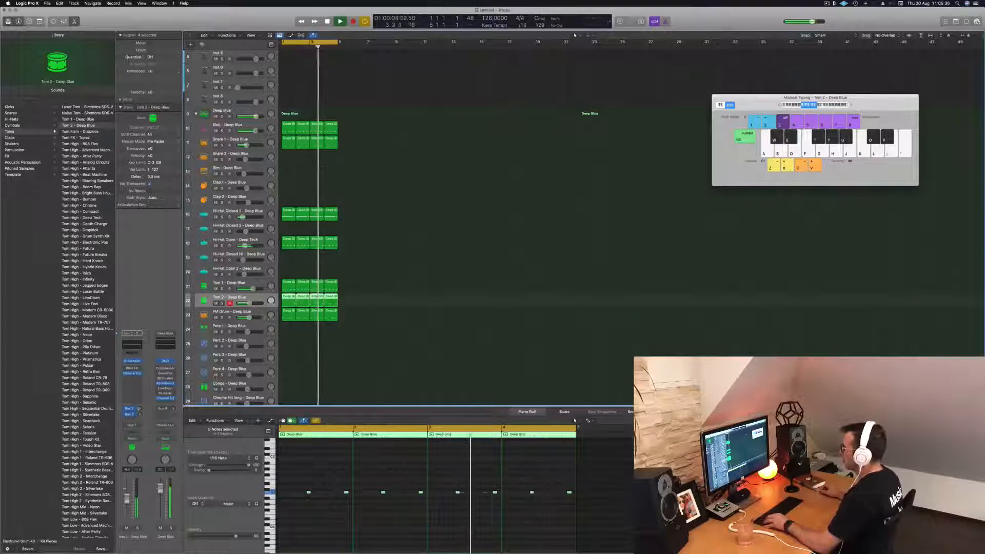
left_click(256, 312)
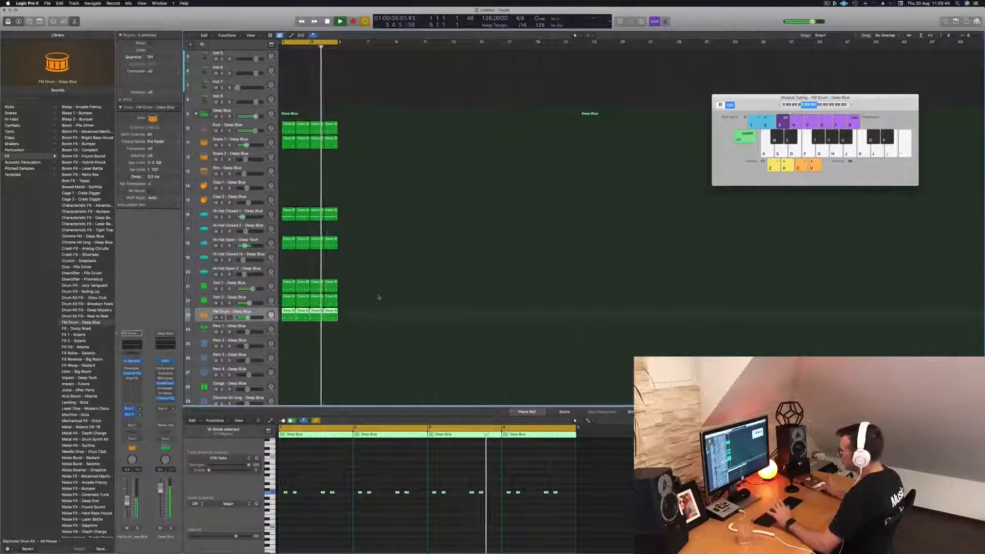
- Briefly solo and mute the Tom 1 track during playback to judge its role in the beat
scroll(380, 287, "down", 2)
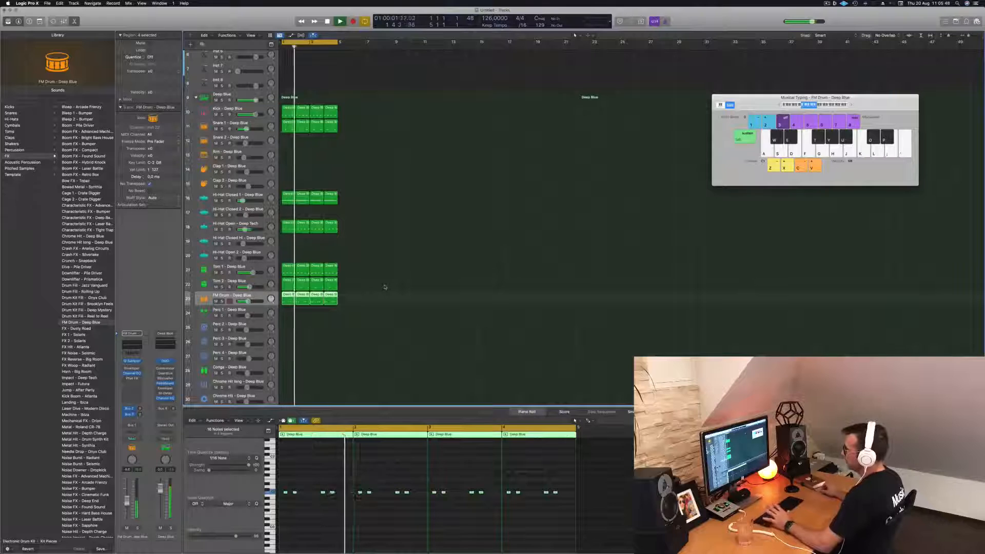
left_click(221, 273)
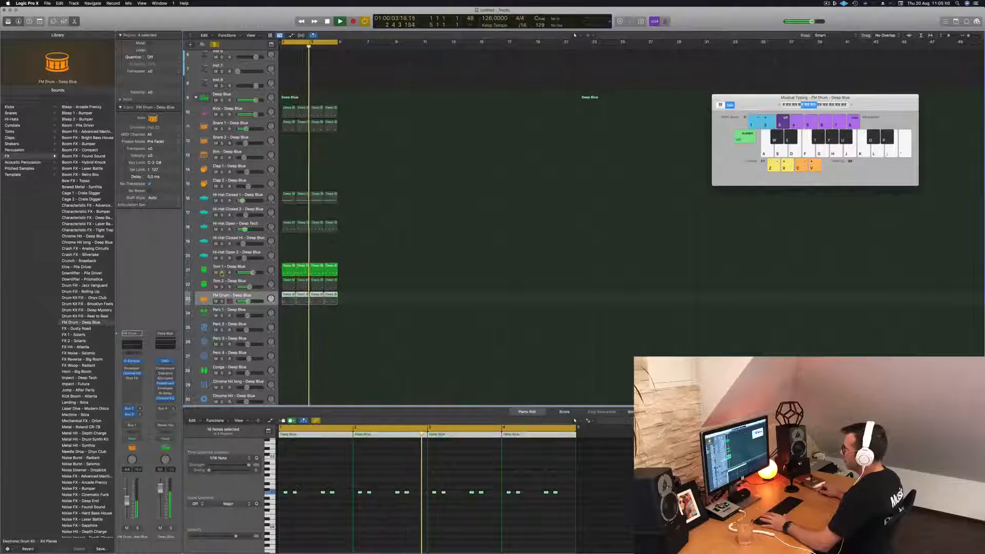
left_click(222, 272)
left_click(216, 272)
left_click(216, 273)
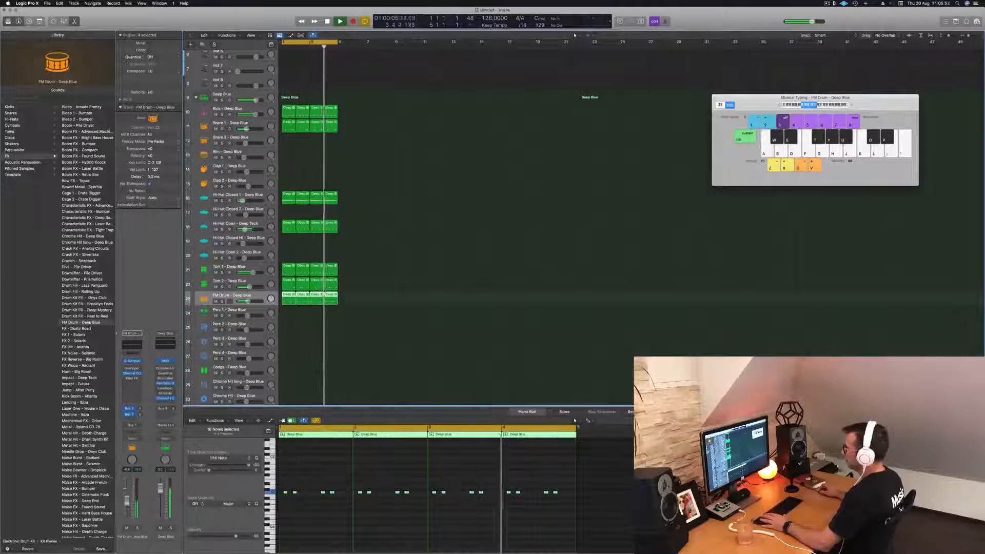
- Add a stereo Compressor to the Tom 1 track
left_click(229, 269)
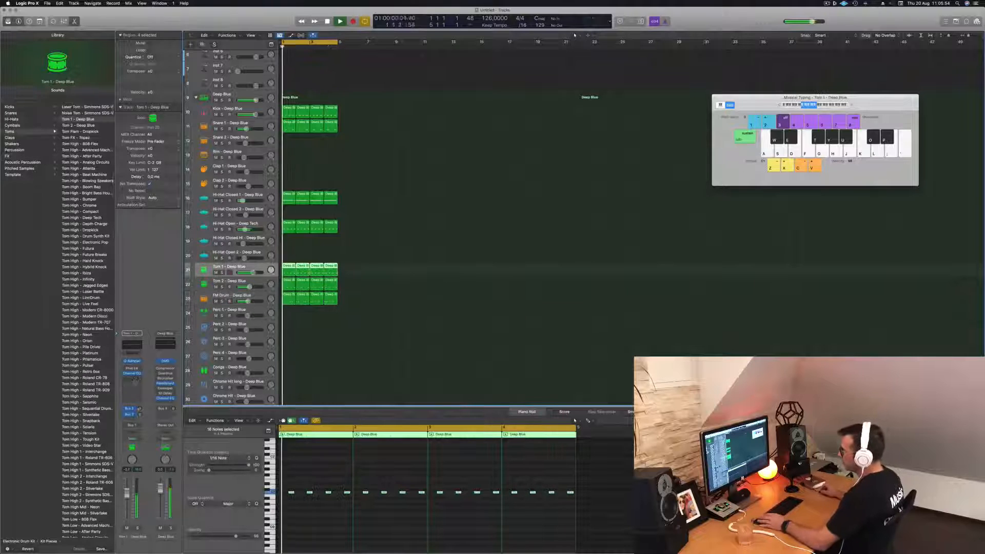
left_click(131, 378)
mouse_move(145, 403)
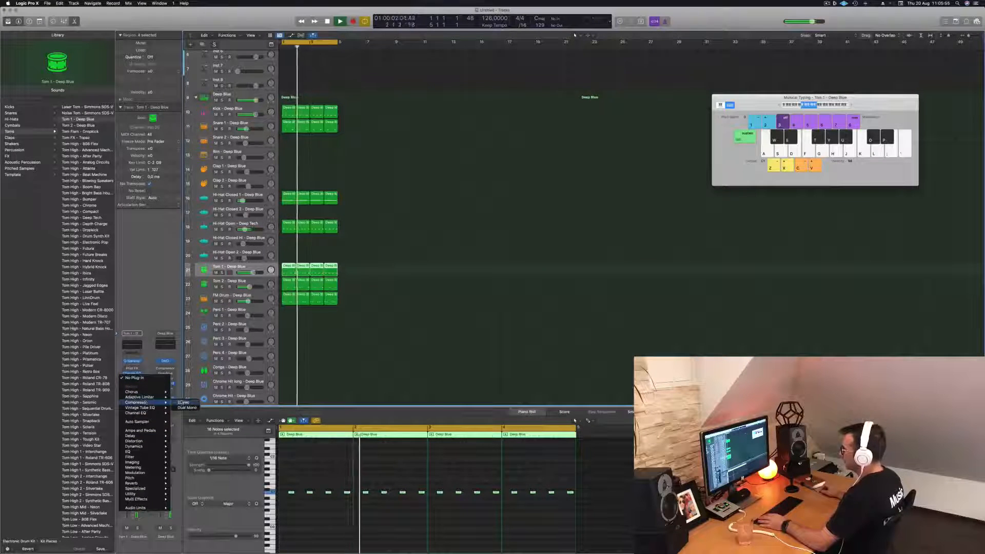
left_click(182, 403)
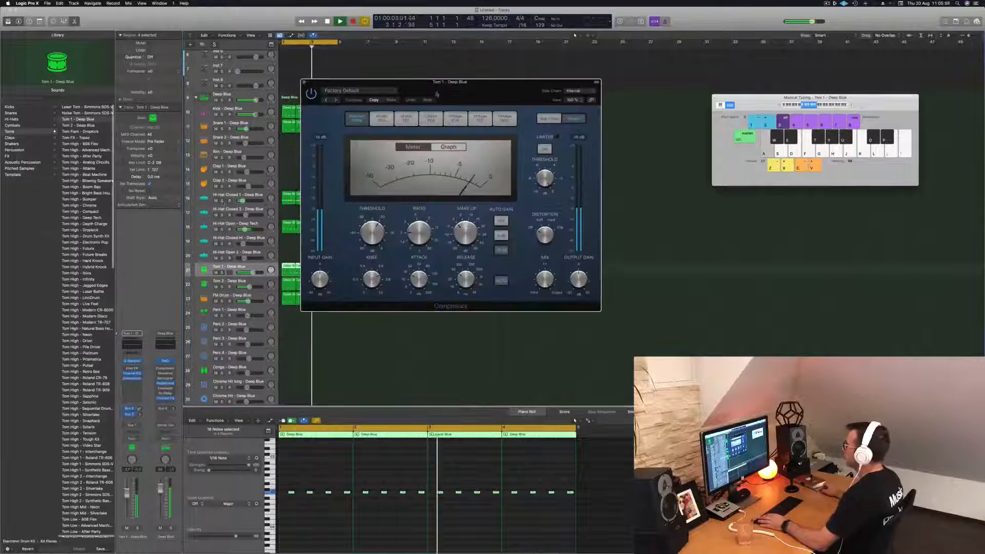
- Raise the ratio and shorten the attack of Tom 1's compressor, checking the sound with the track soloed
left_click_drag(457, 90, 433, 97)
left_click_drag(397, 238, 400, 225)
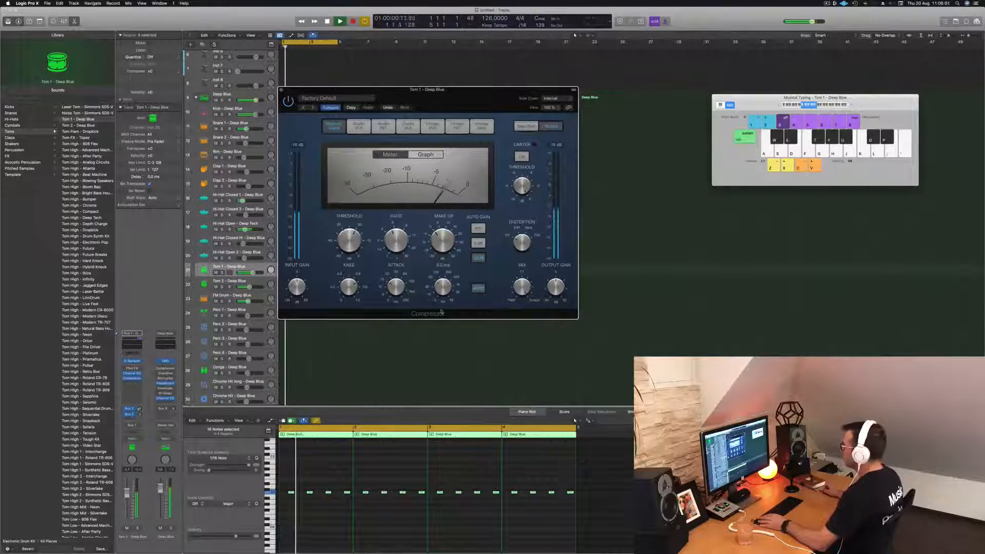
left_click_drag(397, 290, 401, 326)
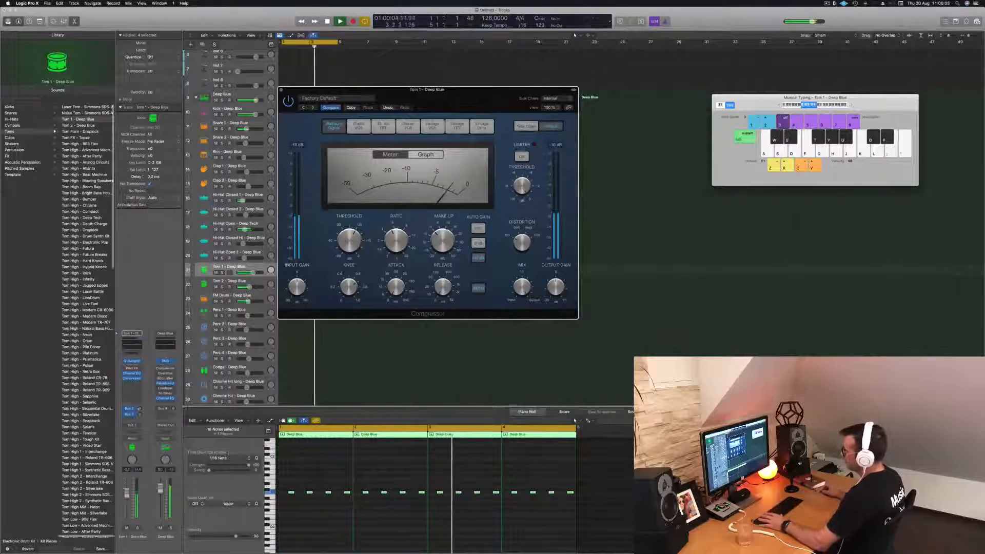
left_click(136, 527)
left_click(137, 527)
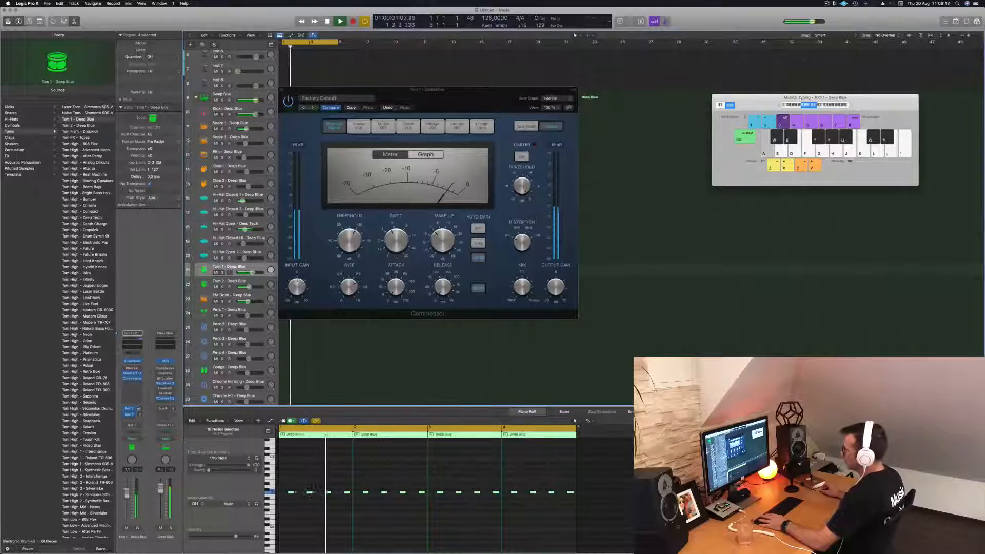
- Boost the 75 Hz low shelf of Tom 1's Channel EQ to +9.7 dB and lower the track's volume slightly
left_click(133, 344)
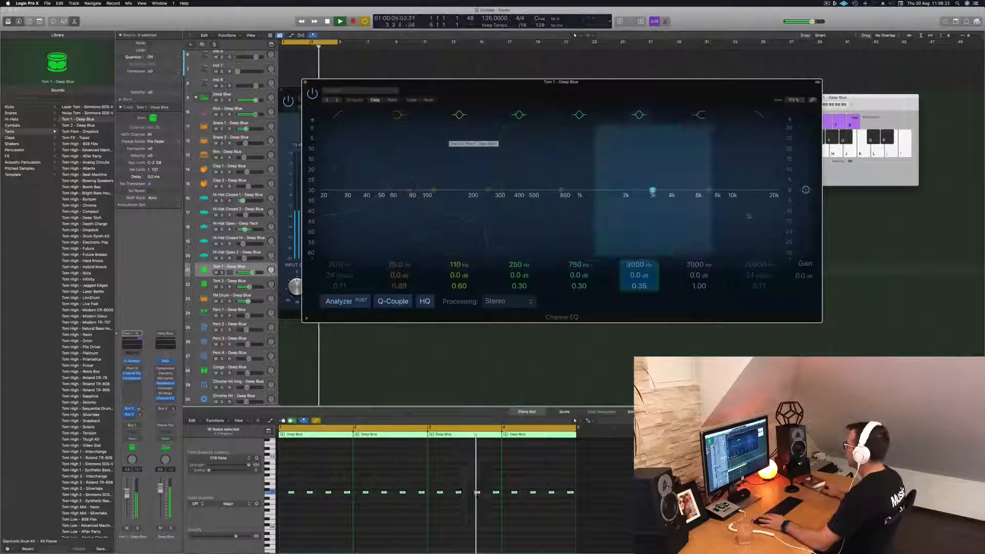
left_click_drag(408, 190, 408, 179)
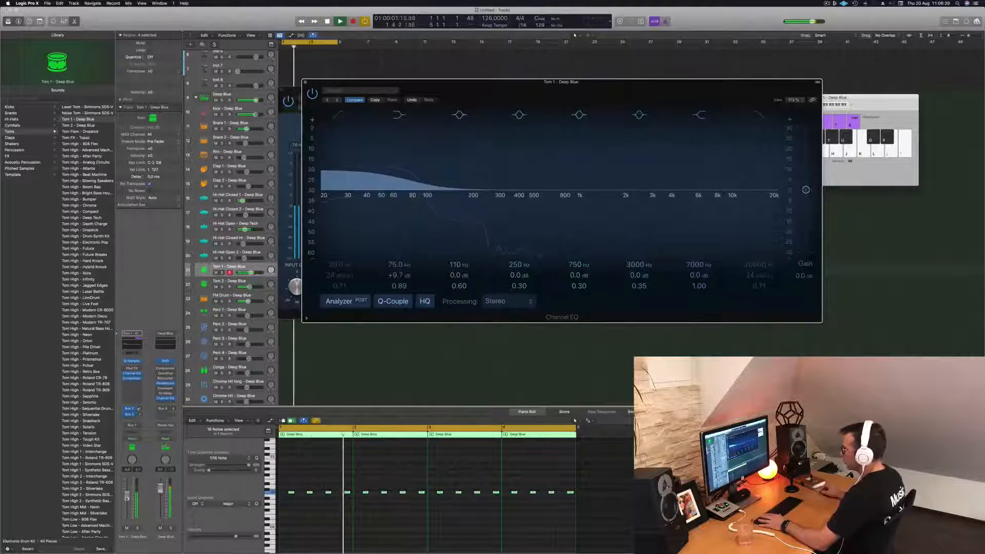
left_click(126, 497)
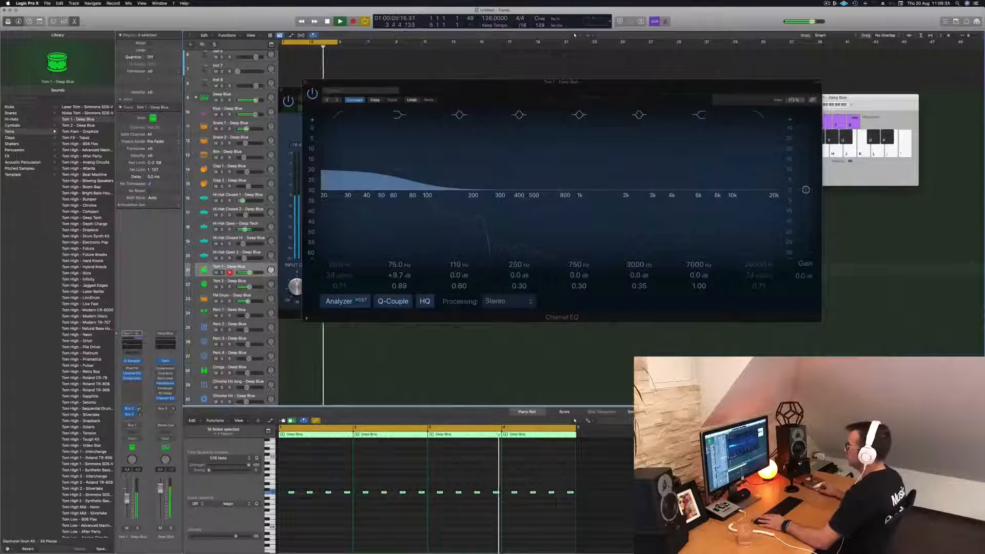
left_click(307, 83)
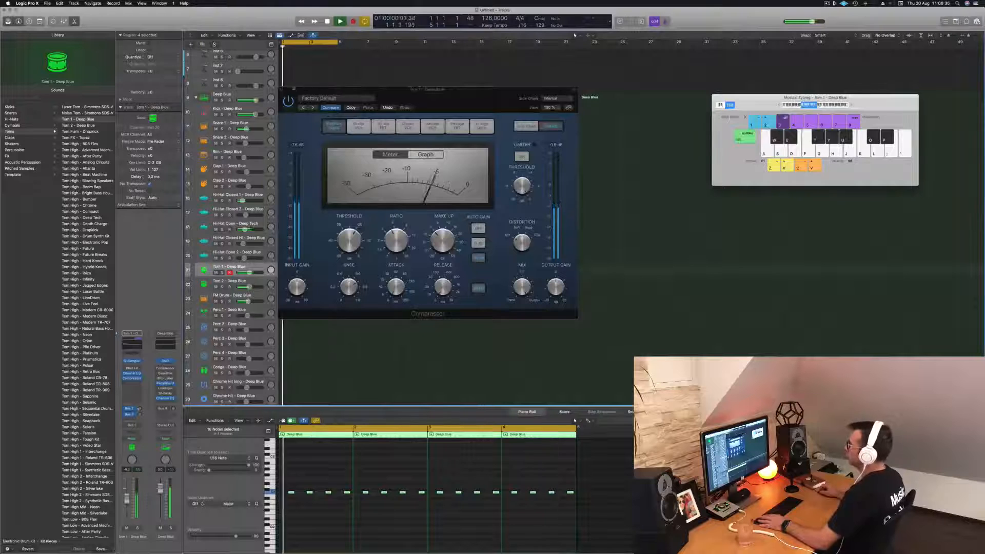
left_click(286, 90)
left_click(285, 90)
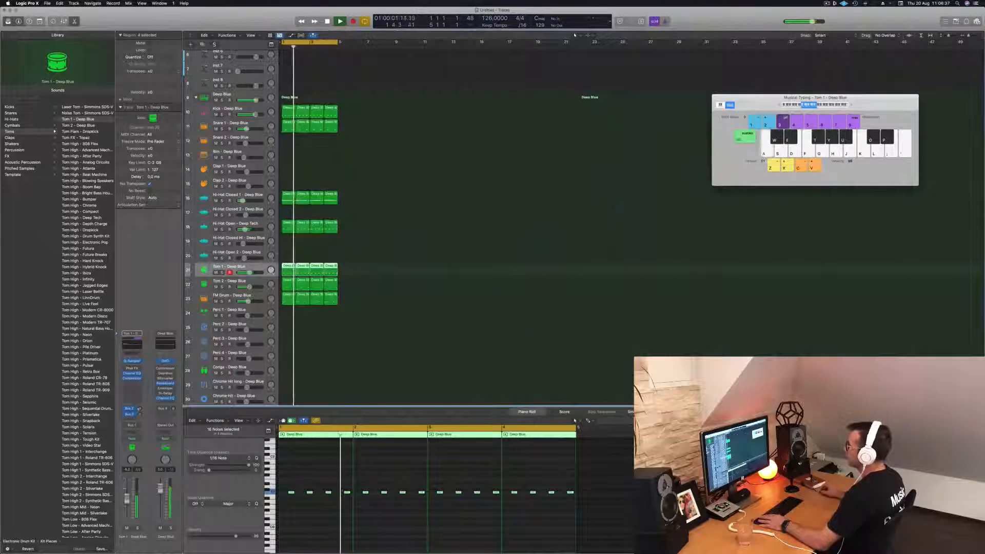
- Turn on the filter in the FM Drum track's Quick Sampler and lower its cutoff
left_click(256, 299)
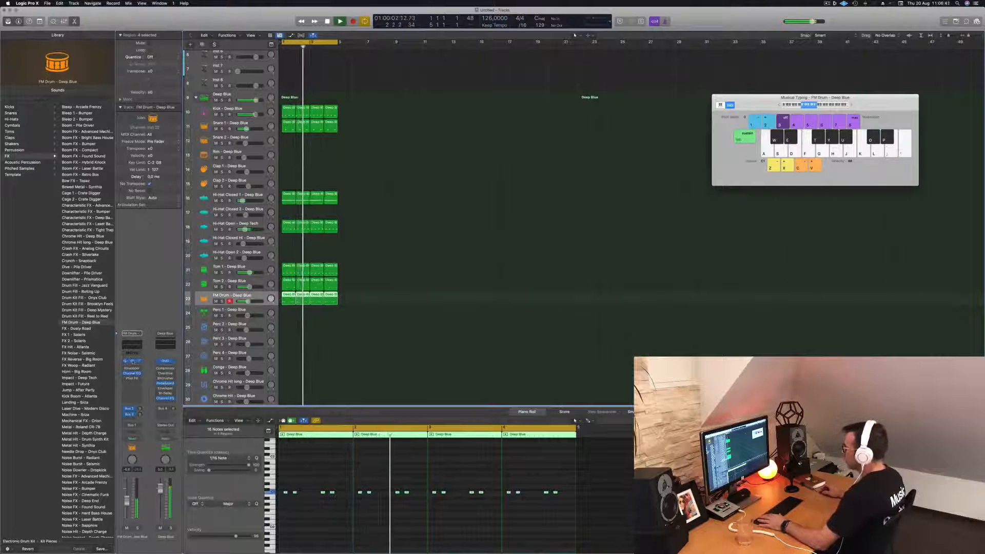
left_click(131, 361)
left_click_drag(490, 88, 568, 135)
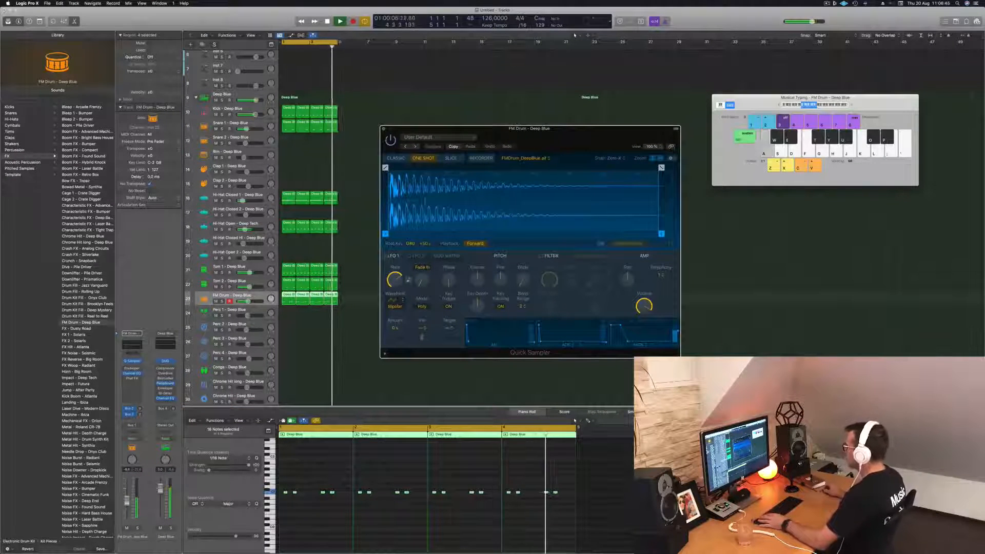
left_click(542, 256)
left_click_drag(549, 307, 549, 315)
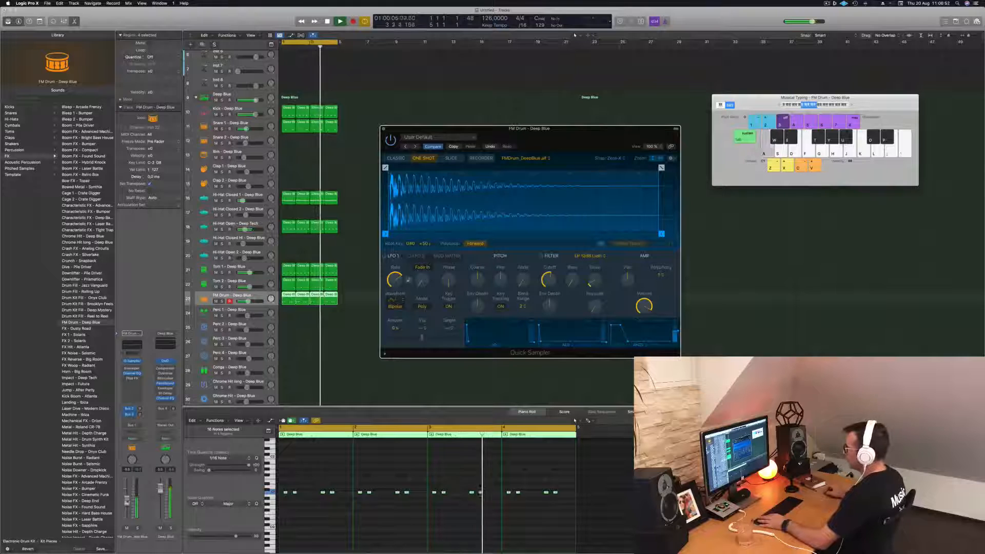
- Try different pitch glide and pitch envelope depth settings on the FM Drum sample
left_click(494, 379)
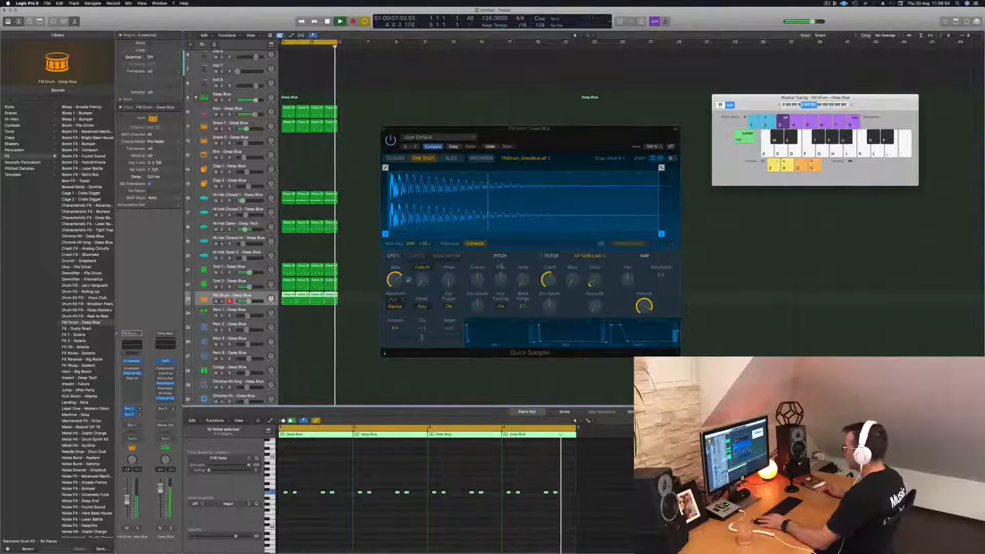
left_click(522, 282)
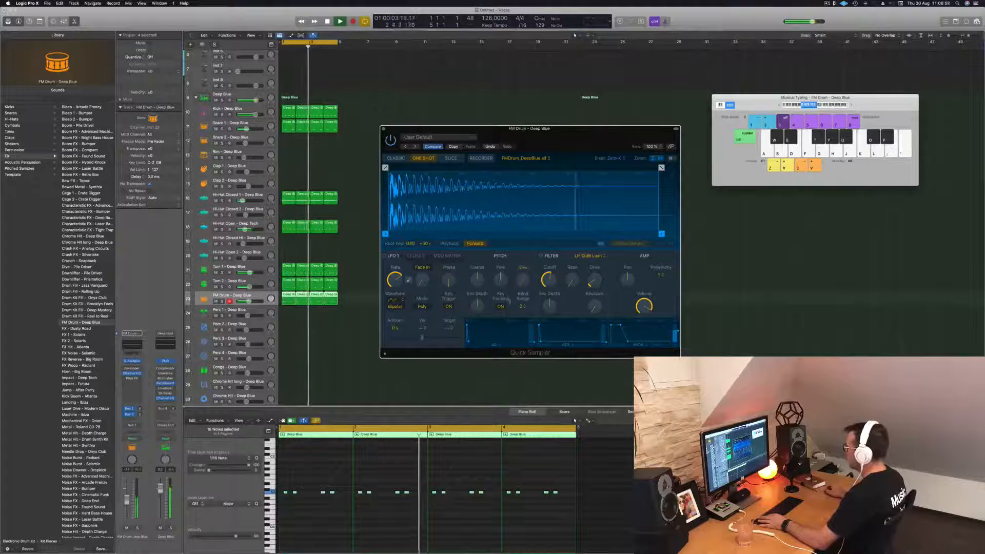
left_click_drag(478, 300, 477, 307)
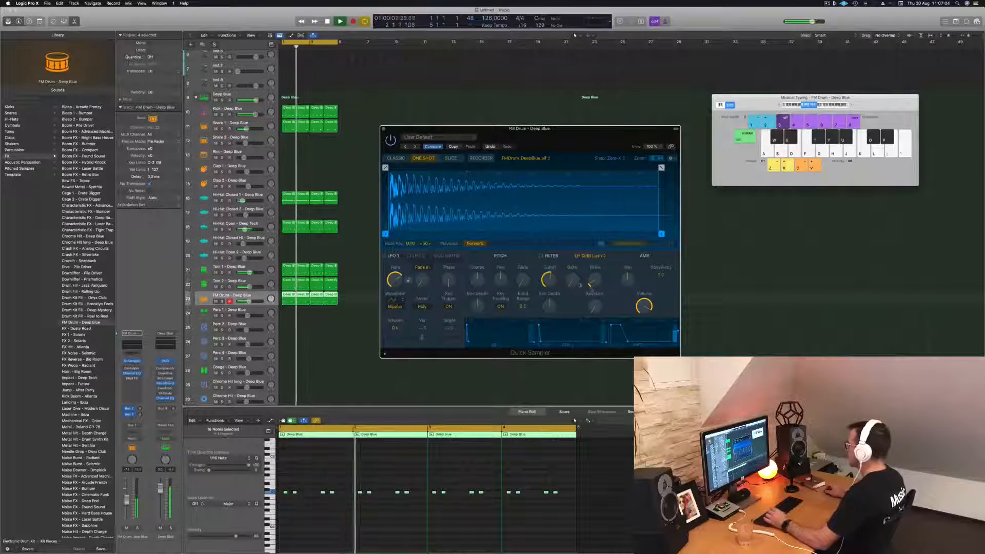
- Set the FM Drum sampler's polyphony to 4 voices
left_click(659, 275)
left_click(659, 299)
left_click(659, 276)
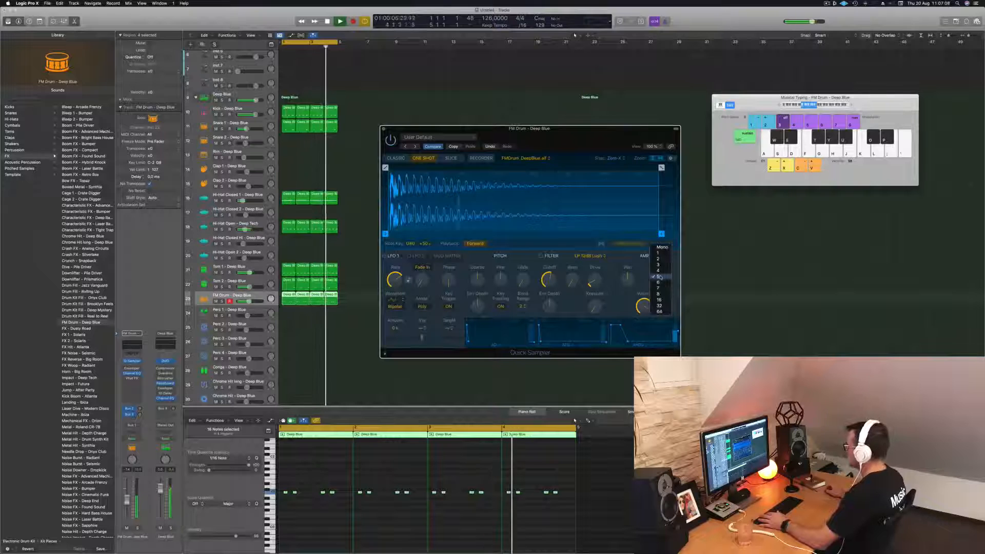
left_click(659, 271)
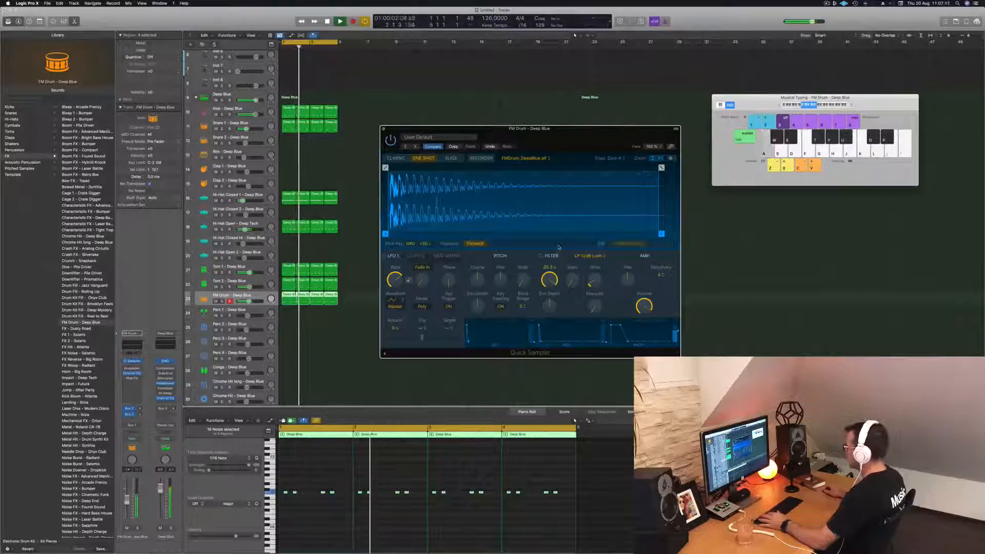
- Adjust the FM Drum sampler's filter cutoff and filter envelope depth, and close the sampler
left_click_drag(558, 255, 558, 273)
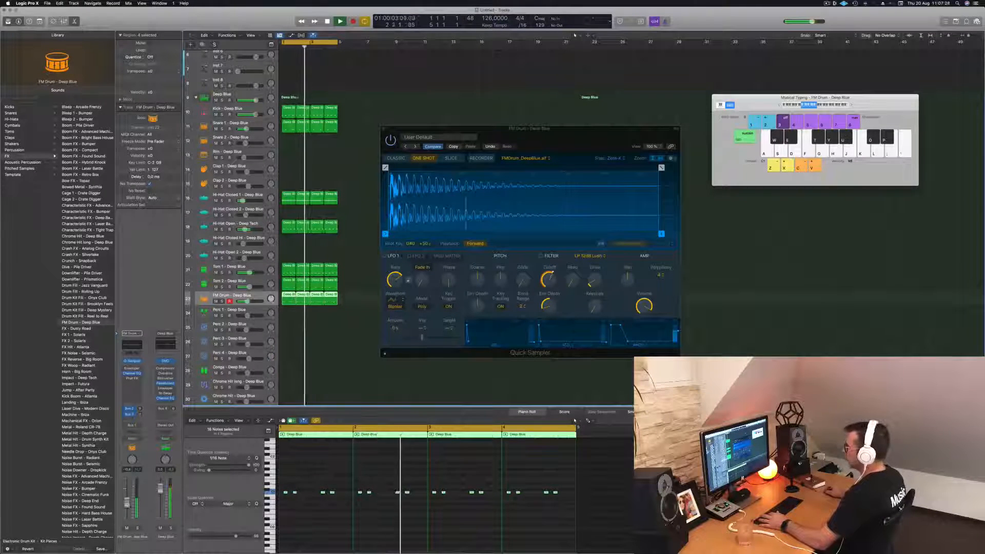
left_click(383, 129)
left_click(368, 146)
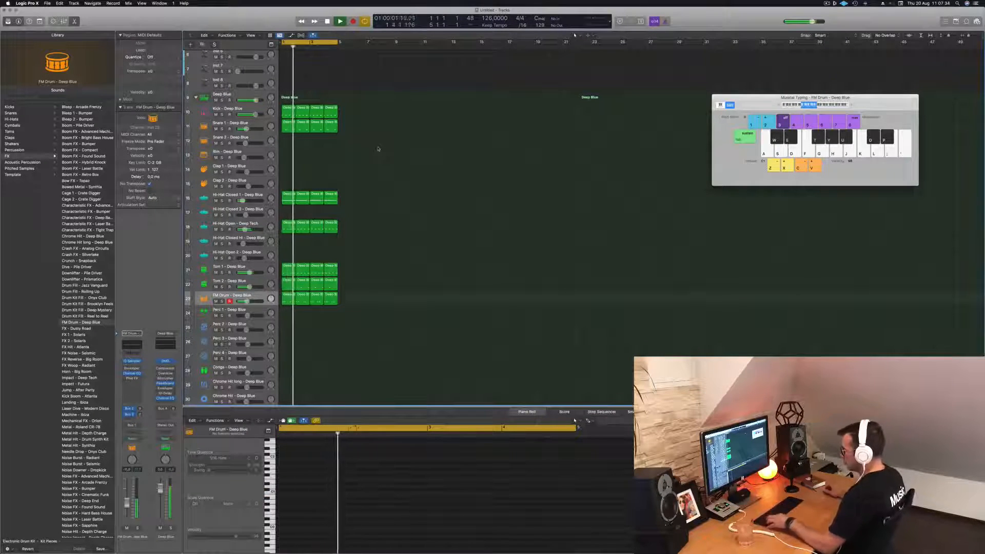
- Repeat all drum regions three times to fill 16 bars and extend the cycle range to bar 17
key("super+a")
key("super+r")
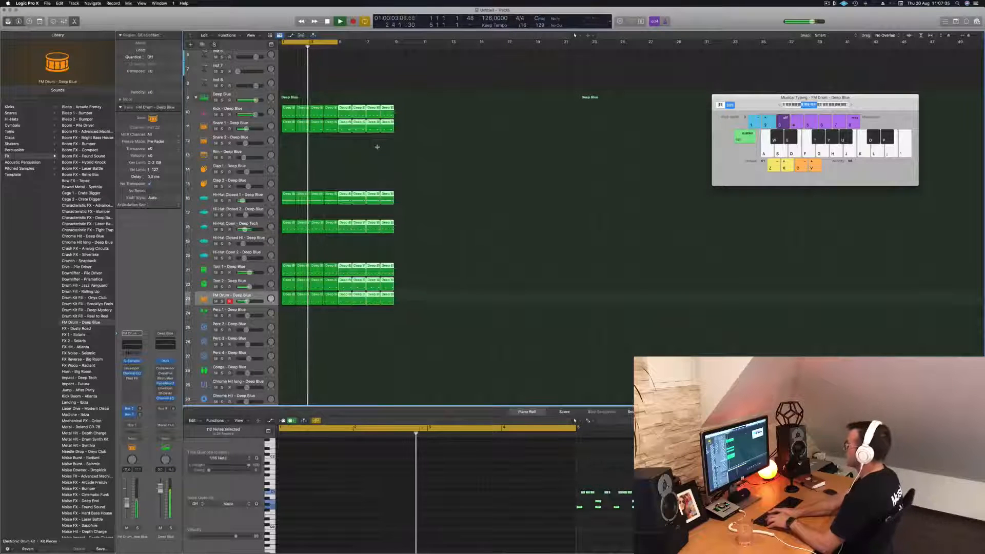
key("super+r")
key("super+r")
left_click_drag(339, 43, 506, 66)
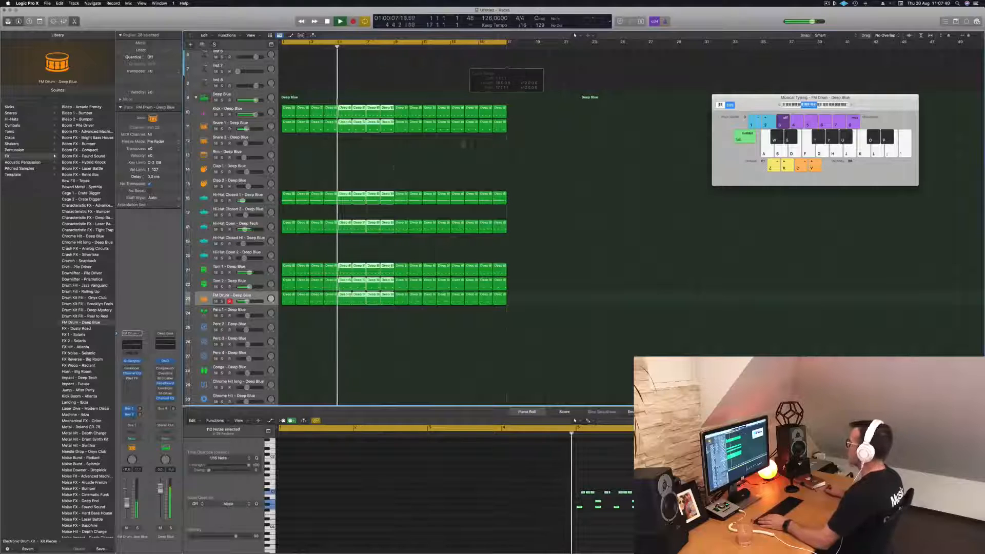
left_click(369, 166)
- Mute and unmute the Snare 1 track to compare the beat with and without it
scroll(338, 154, "down", 2)
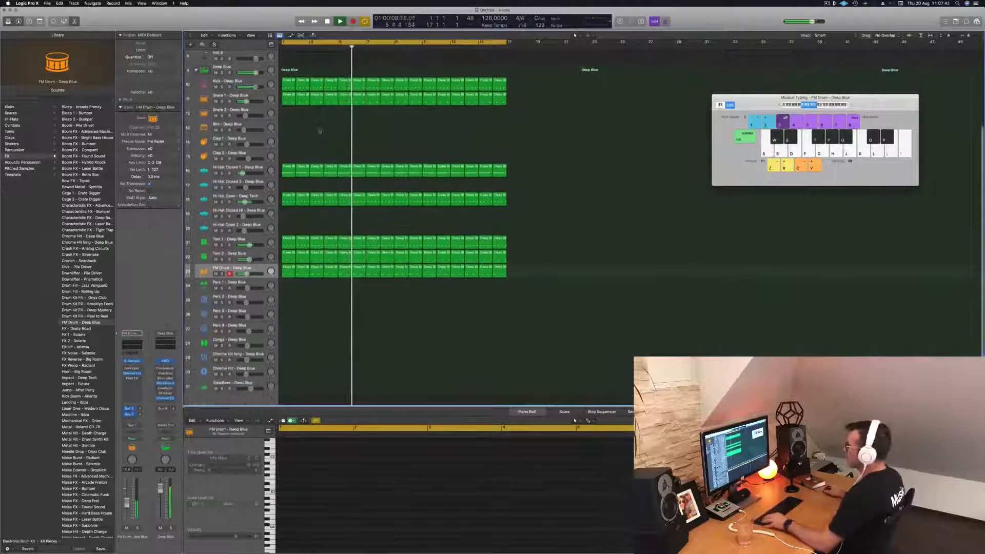
left_click(205, 104)
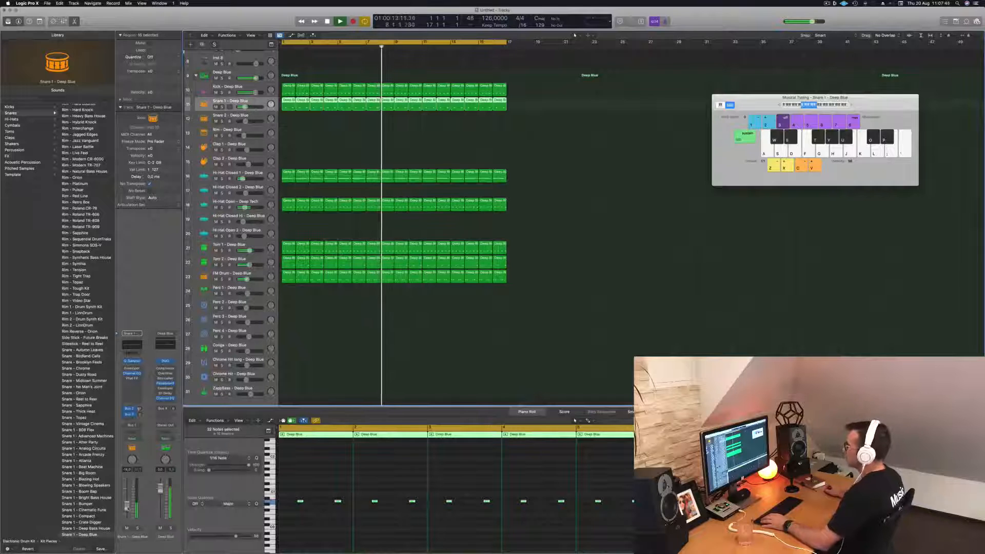
left_click(293, 130)
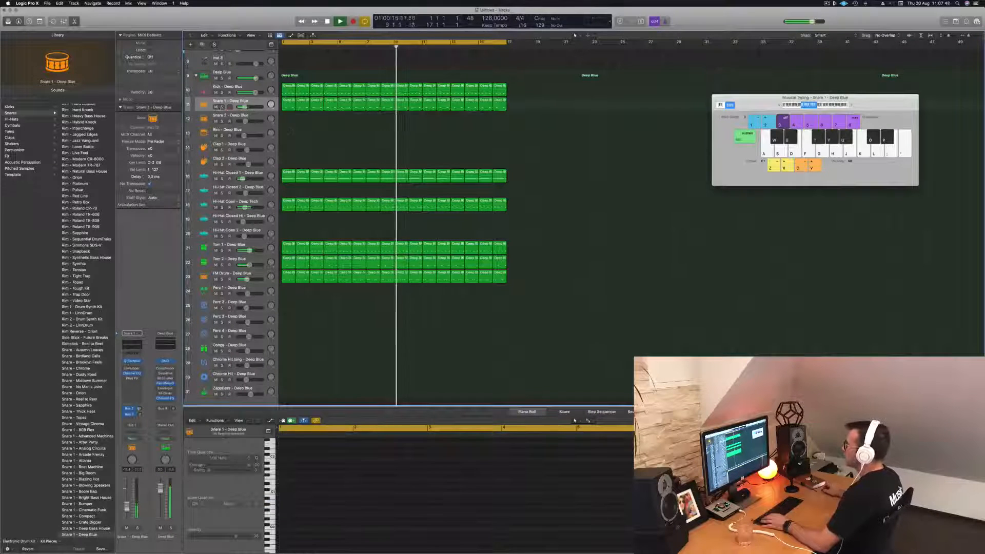
left_click(216, 107)
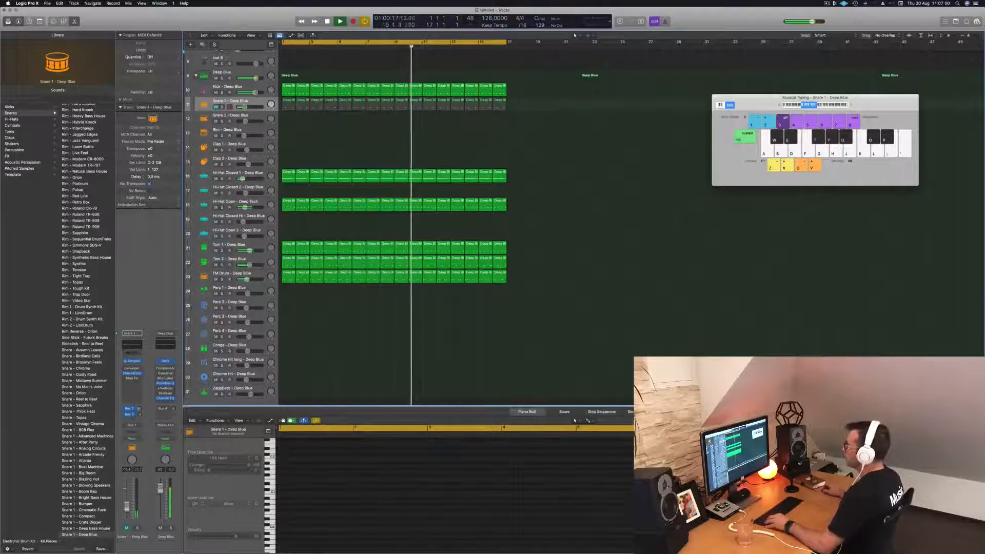
left_click(216, 106)
- Copy all Snare 1 regions to the Clap 1 track across the 16 bars
left_click_drag(282, 121, 497, 113)
left_click_drag(286, 102, 284, 145)
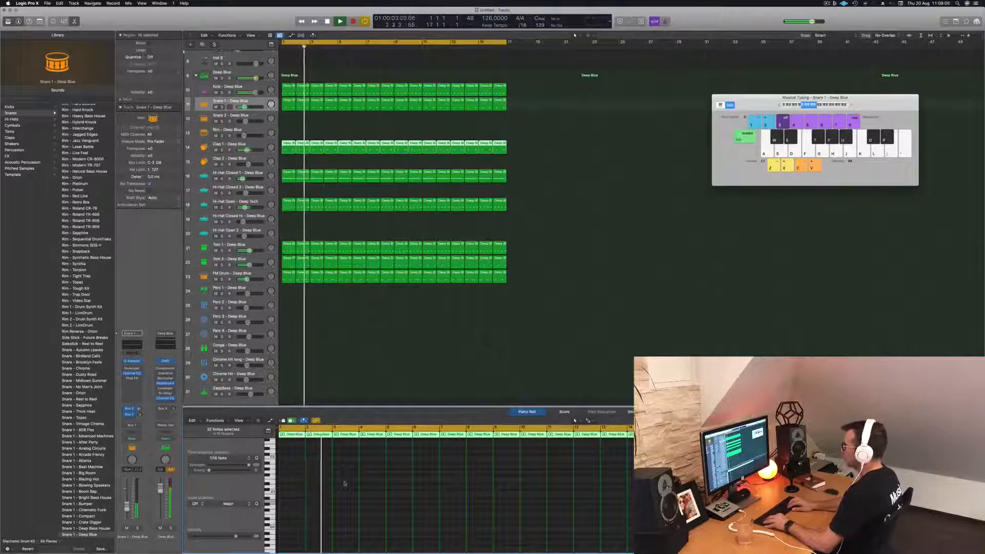
left_click(255, 143)
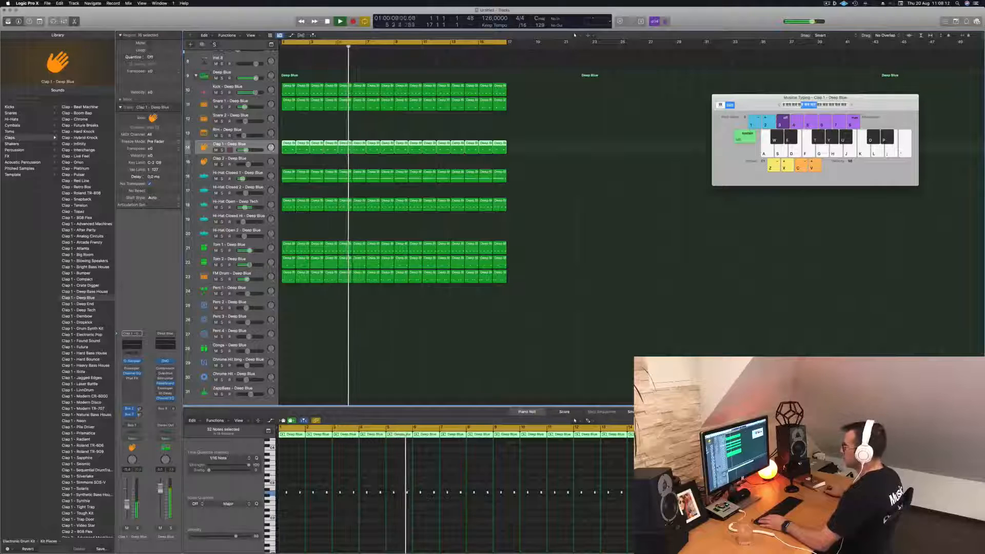
left_click(333, 313)
- Copy the first FM Drum region to the Conga track and shift its four notes later in the bar
scroll(323, 326, "down", 2)
scroll(323, 323, "down", 2)
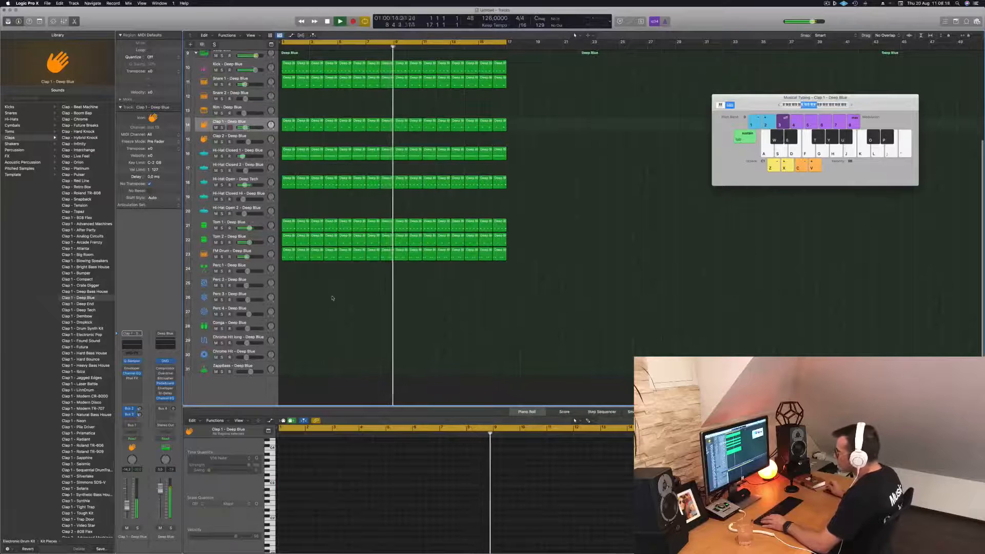
left_click_drag(290, 253, 290, 325)
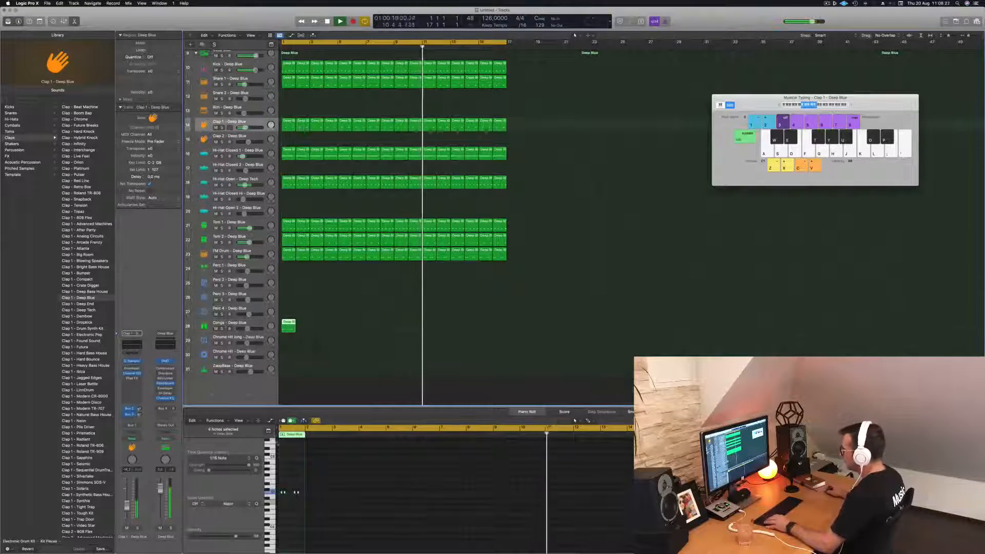
scroll(302, 473, "up", 8)
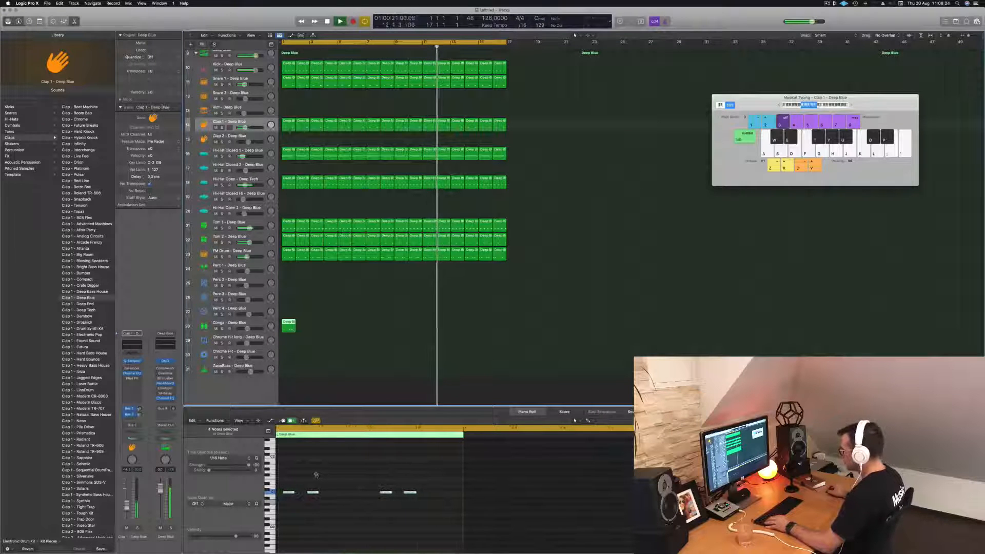
scroll(316, 474, "down", 3)
left_click_drag(287, 482, 402, 503)
key("alt+Right")
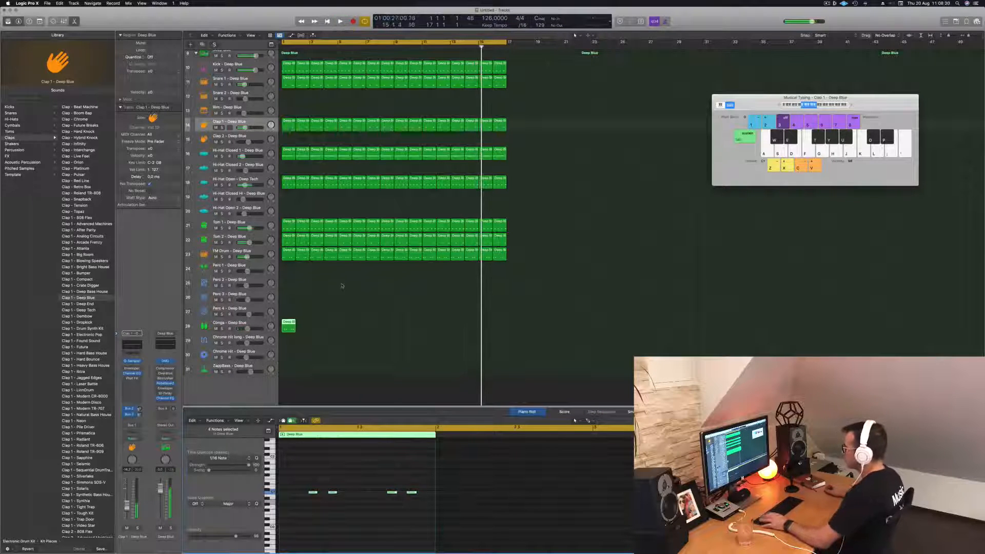
- Try transposing the four Conga notes up two octaves
left_click_drag(305, 474, 436, 522)
key("shift+alt+Up")
key("shift+alt+Up")
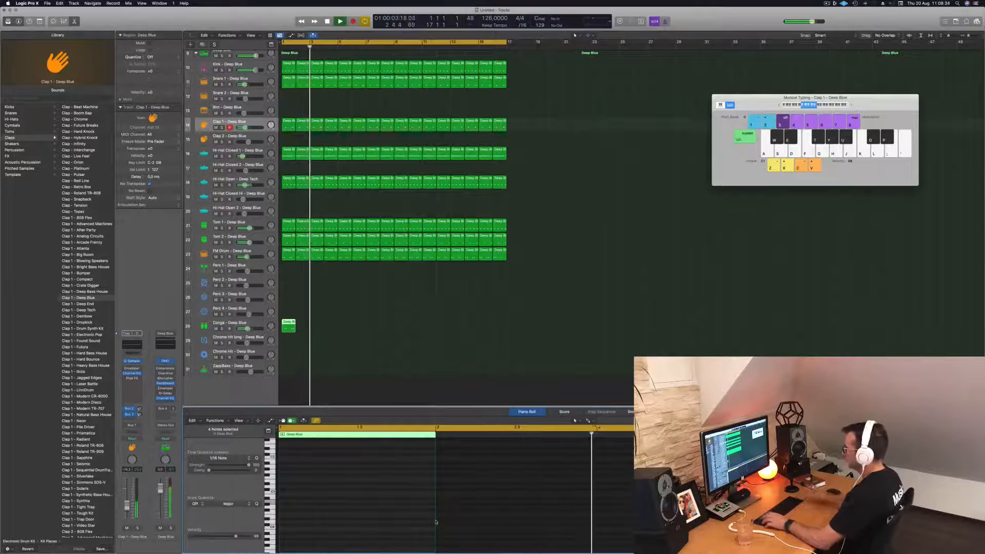
key("super+Right")
key("super+Right")
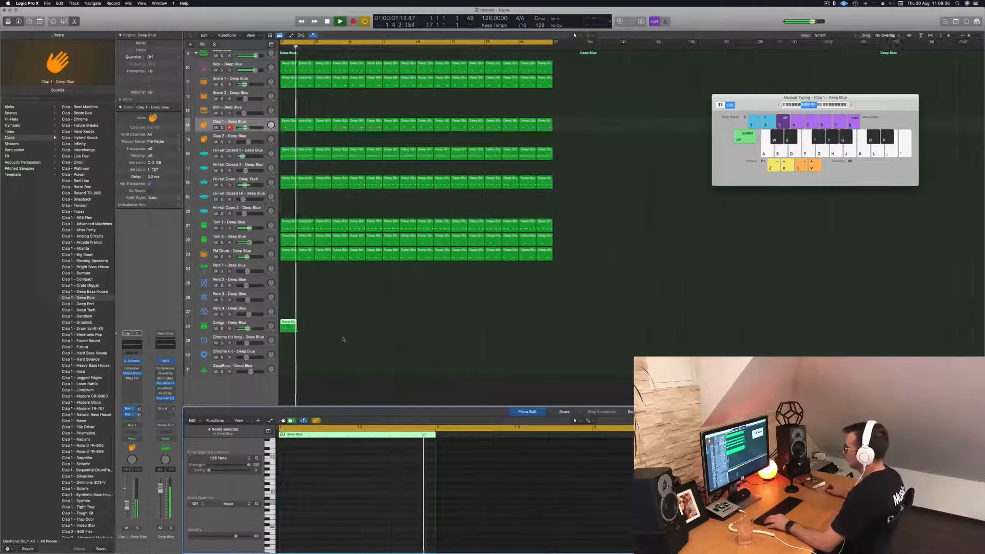
left_click(319, 314)
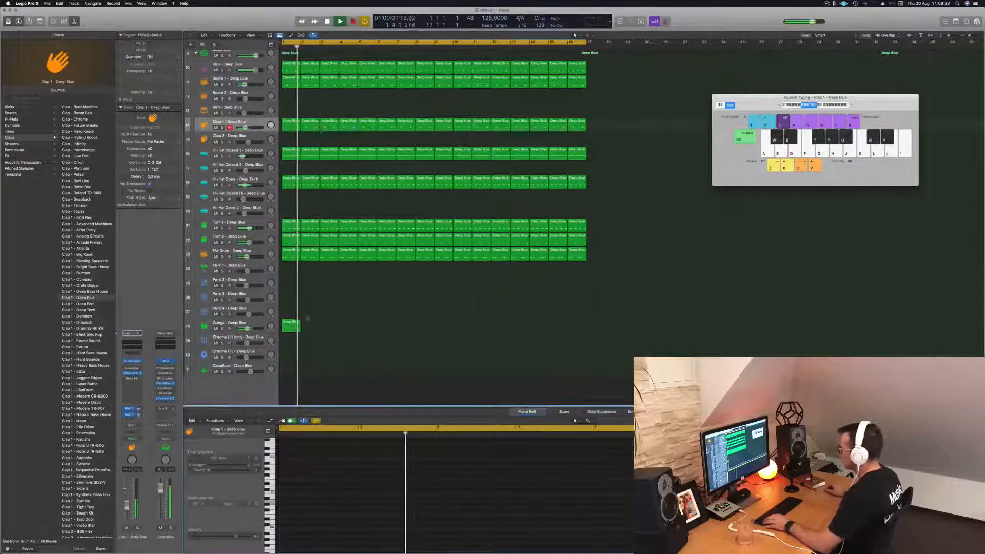
- Delete the second and fourth Conga notes and move the two remaining notes earlier in the bar
left_click(286, 326)
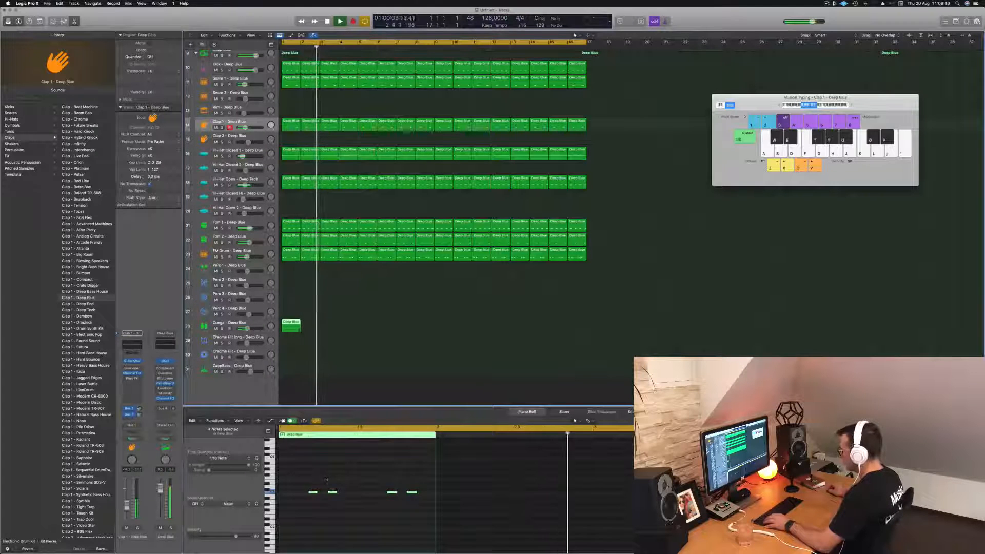
left_click(332, 492)
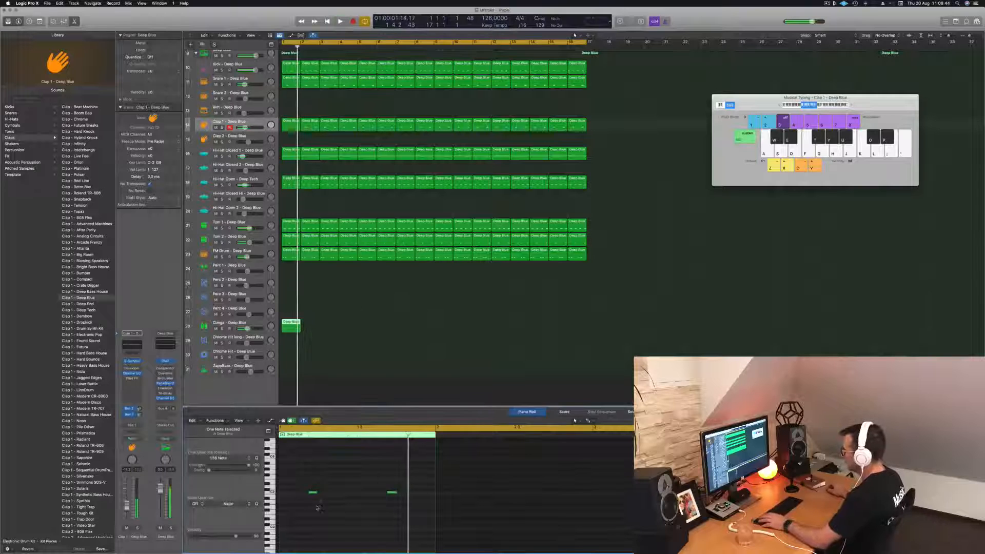
left_click_drag(292, 484, 424, 503)
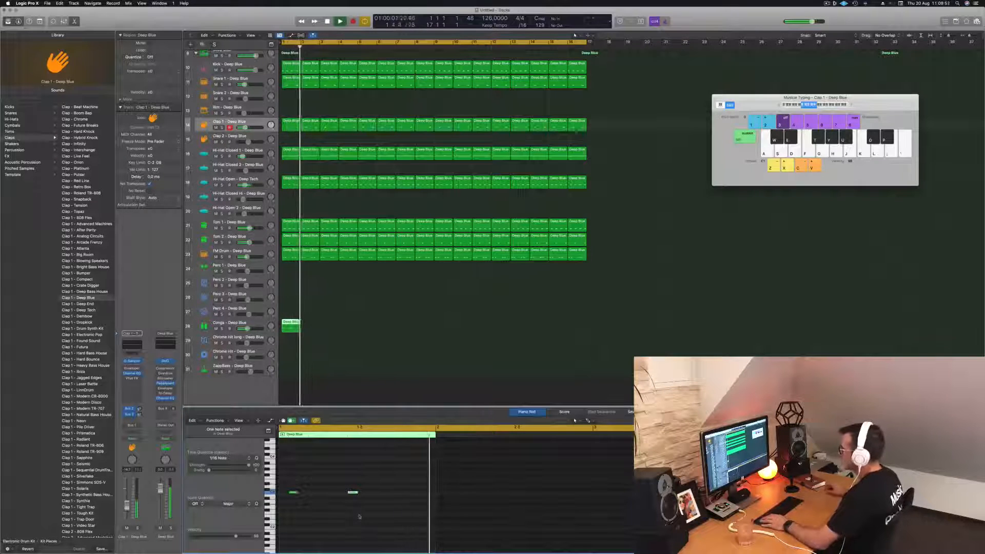
- Repeat the one-bar Conga region to fill all 16 bars
left_click_drag(291, 325, 327, 331)
left_click_drag(390, 321, 367, 327)
left_click_drag(291, 323, 444, 325)
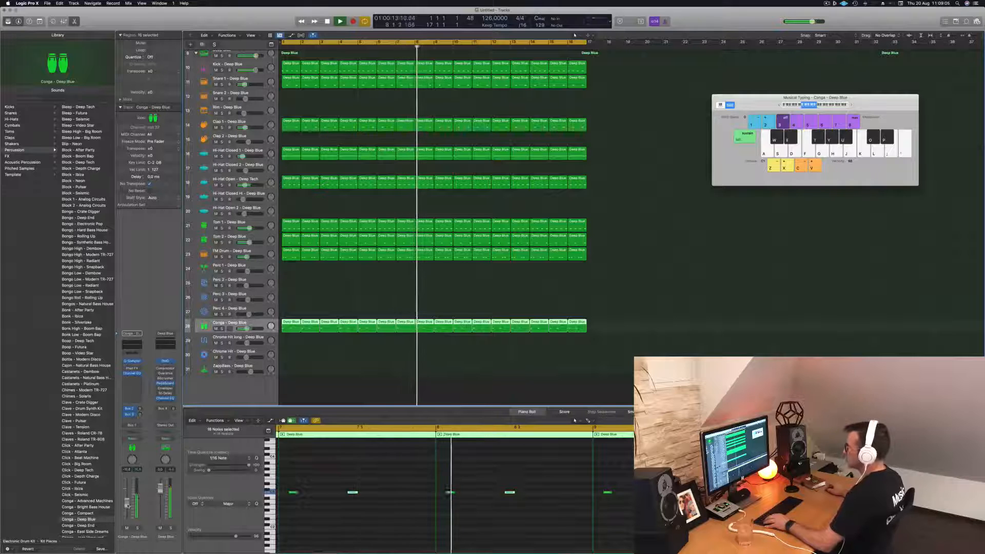
left_click(318, 531)
scroll(330, 527, "left", 5)
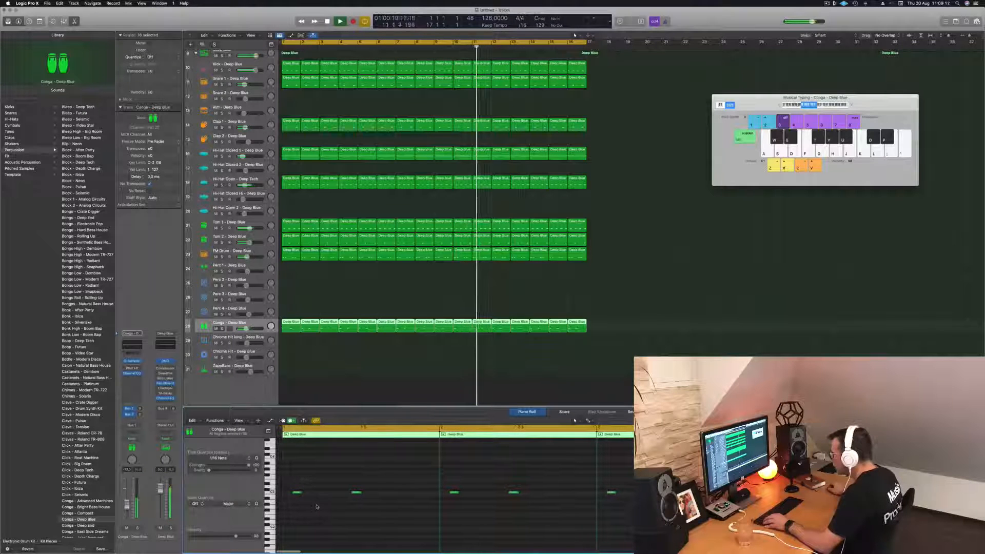
scroll(280, 475, "up", 2)
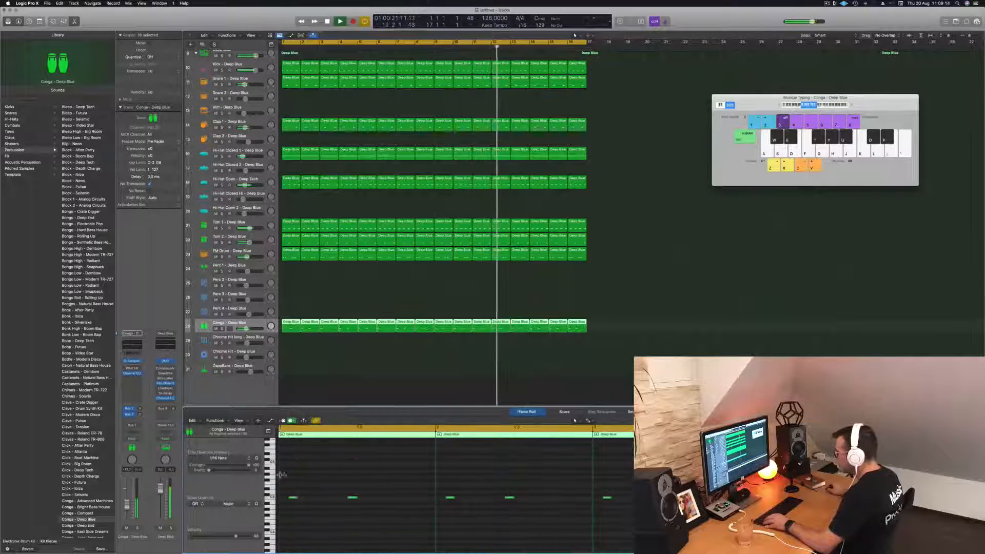
key("g")
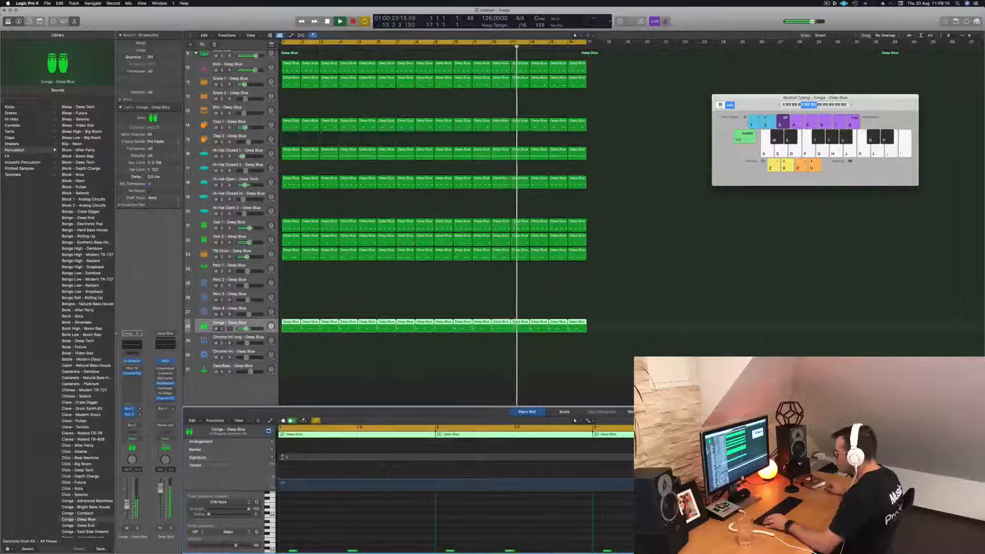
key("g")
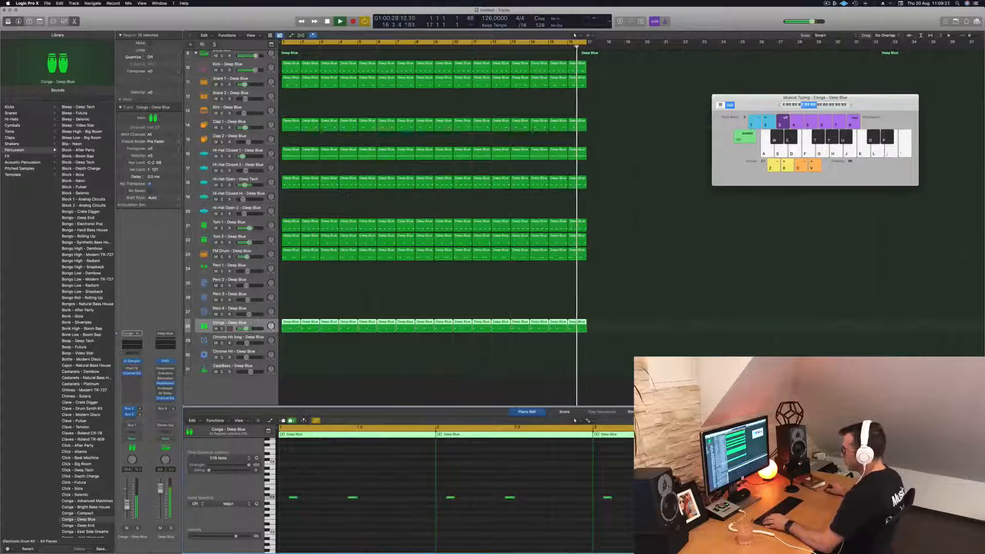
left_click(379, 350)
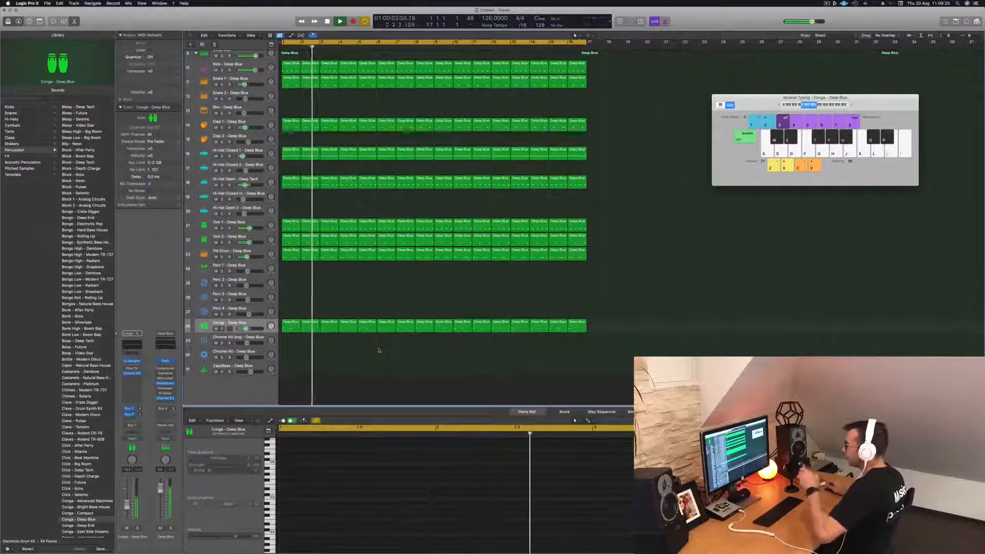
left_click(260, 326)
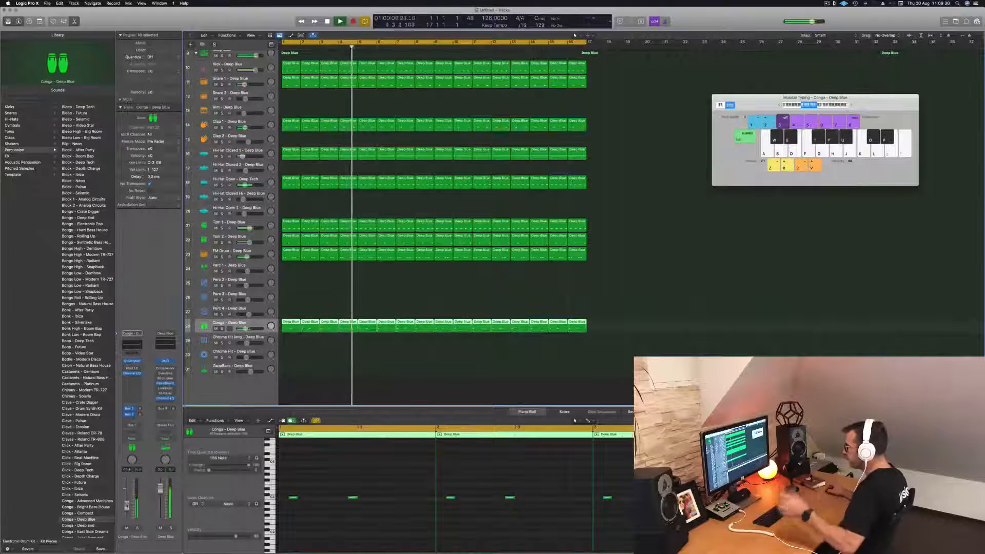
- Select the empty Inst 1 track and open its Alchemy synth
scroll(374, 365, "down", 4)
scroll(370, 321, "down", 2)
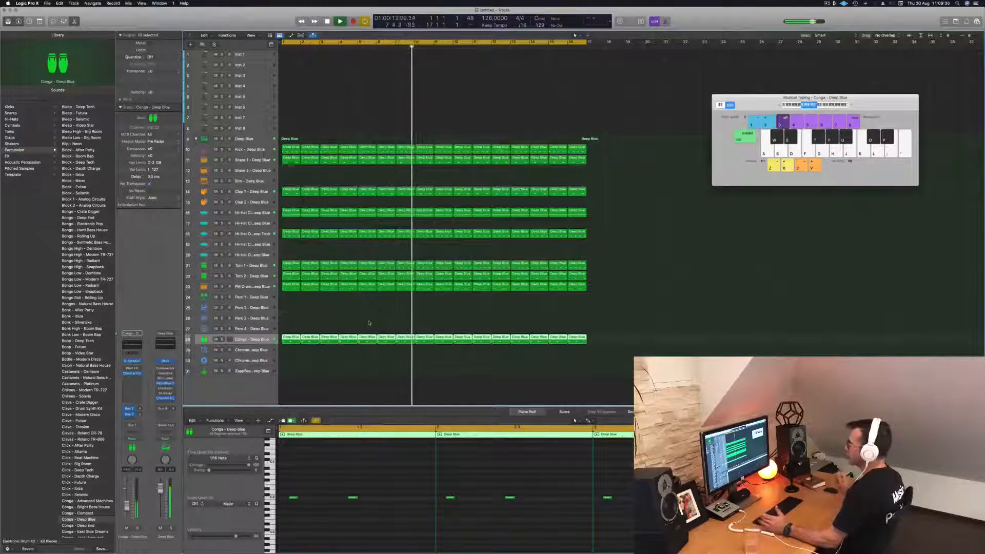
scroll(426, 201, "up", 1)
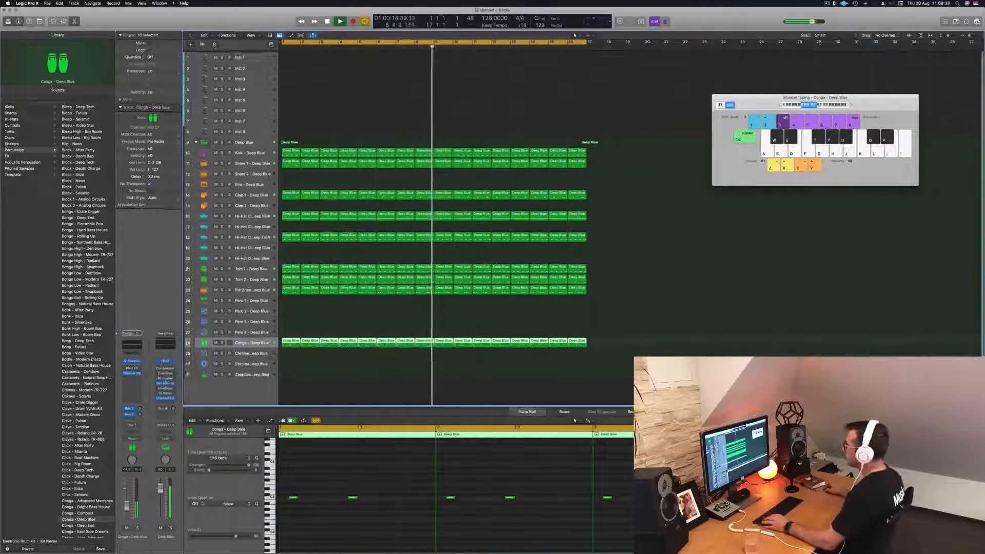
left_click(262, 56)
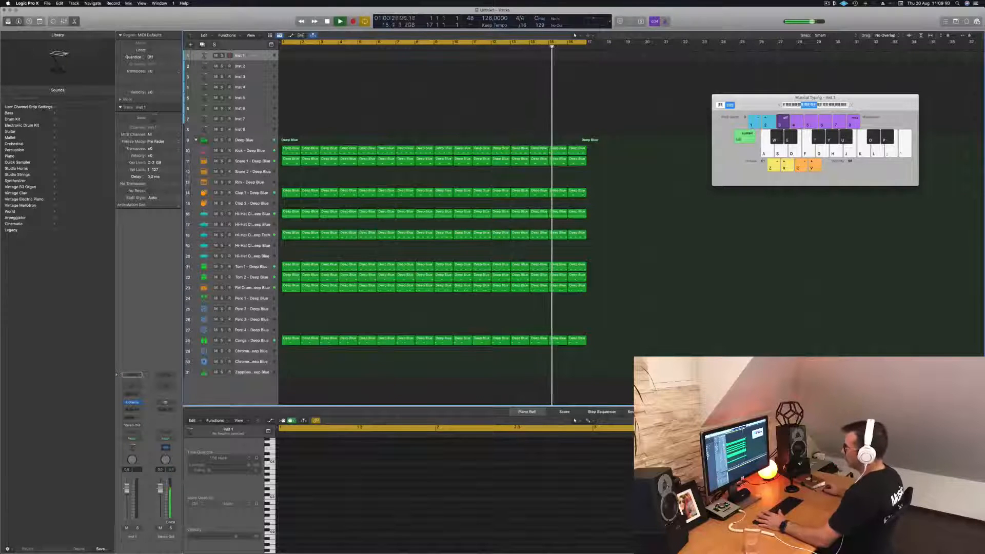
key("v")
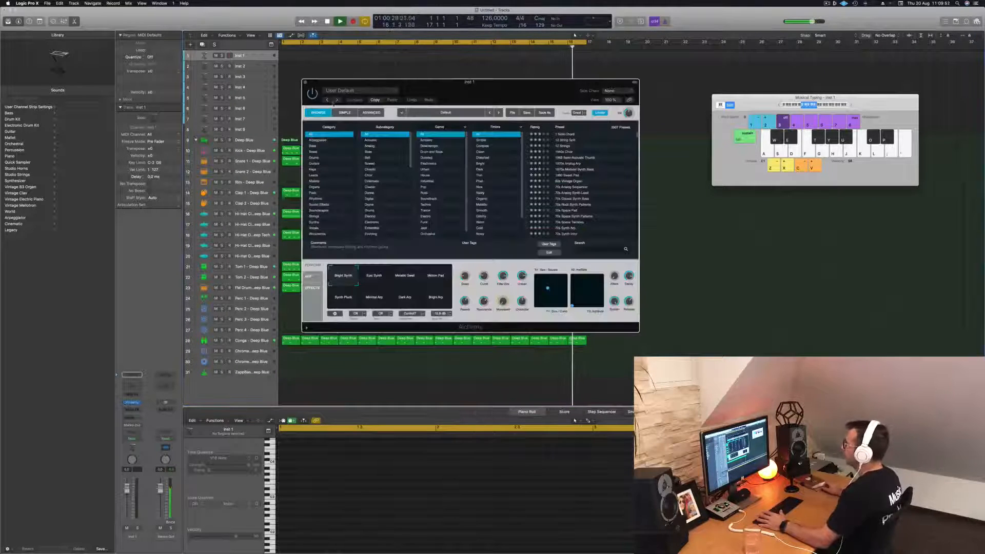
left_click_drag(474, 82, 429, 152)
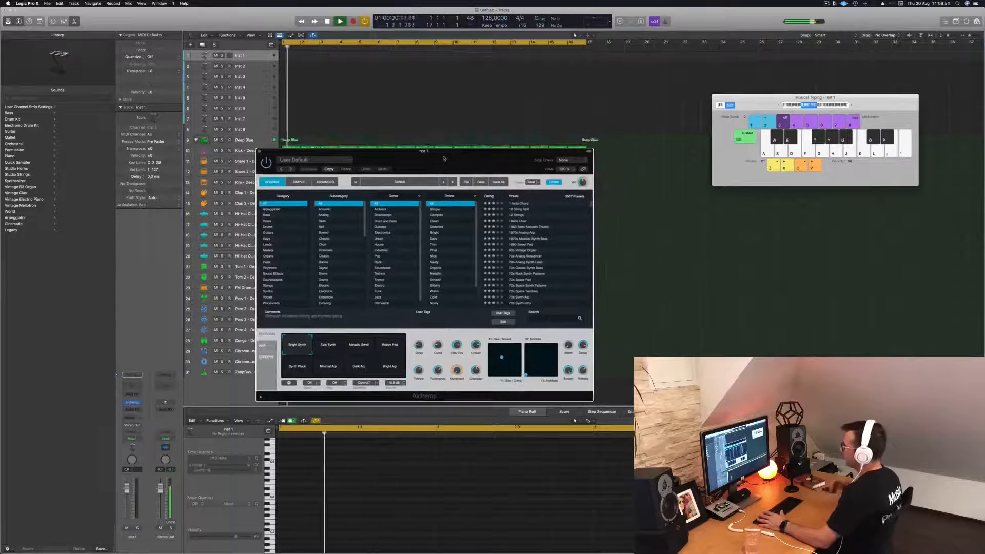
- Filter Alchemy's presets to the Bass category, sort them by rating and load Lazarus with the Solid & Wide snapshot
left_click(269, 216)
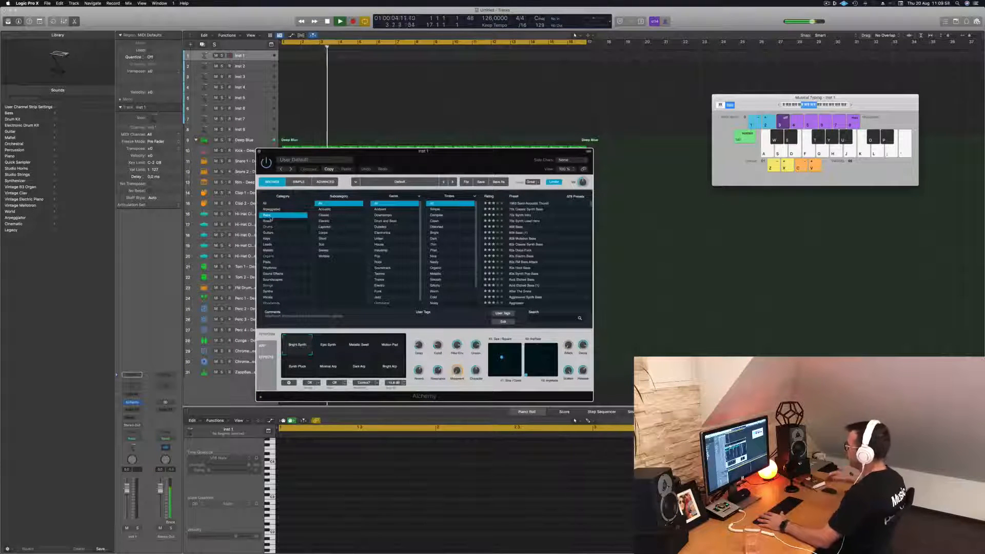
left_click(488, 196)
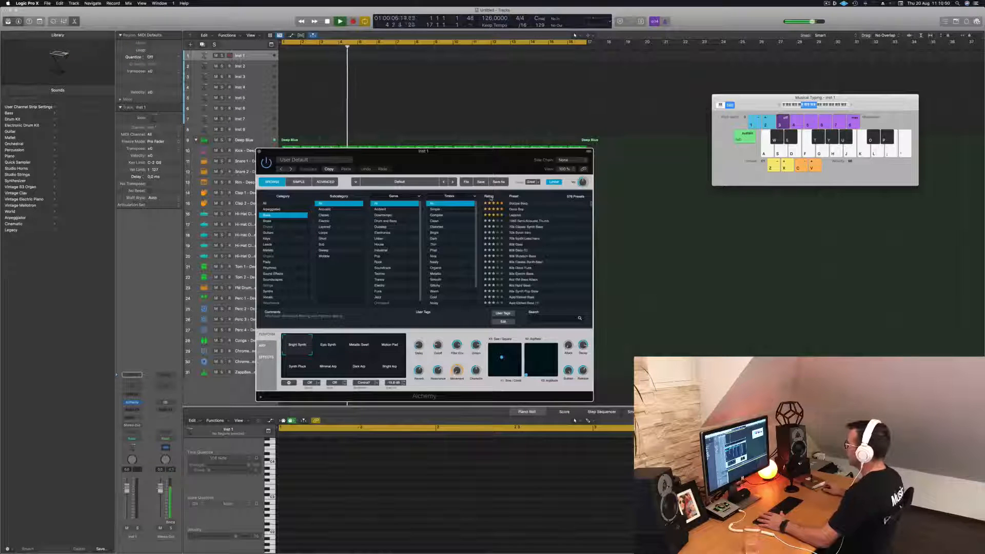
left_click(513, 215)
left_click_drag(476, 157, 615, 145)
left_click(529, 332)
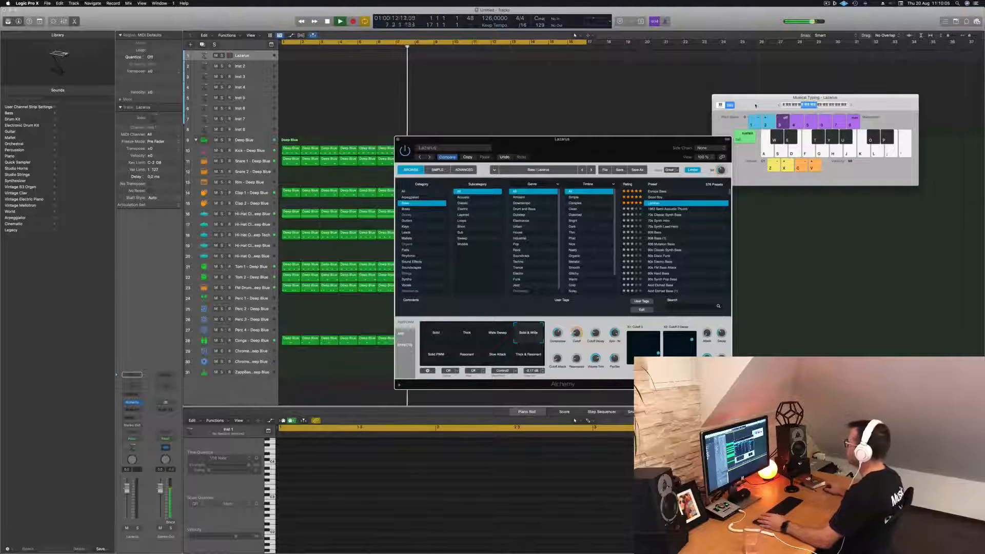
- Rearrange the floating windows, lower the Lazarus track's volume and play test bass notes over the beat
left_click_drag(754, 106, 745, 107)
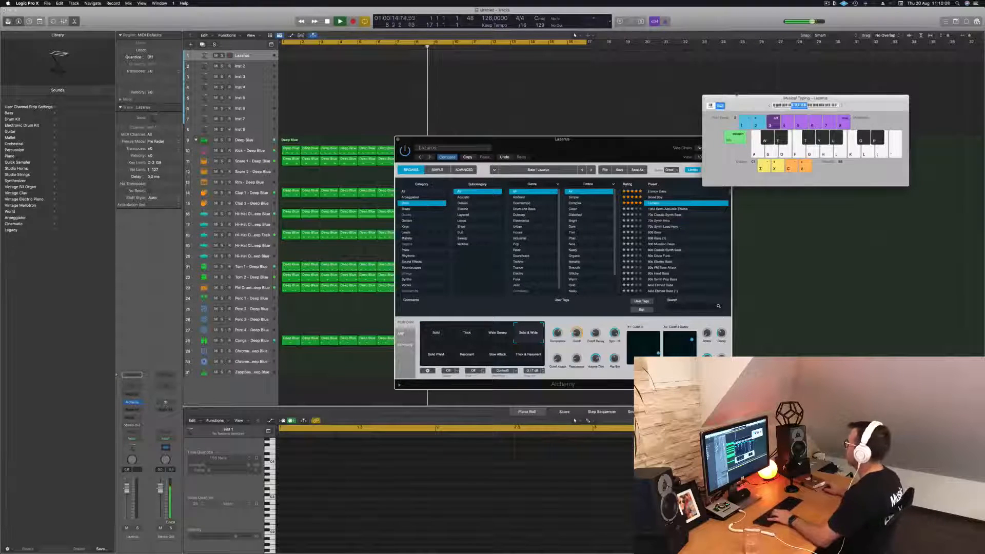
left_click_drag(627, 146, 561, 180)
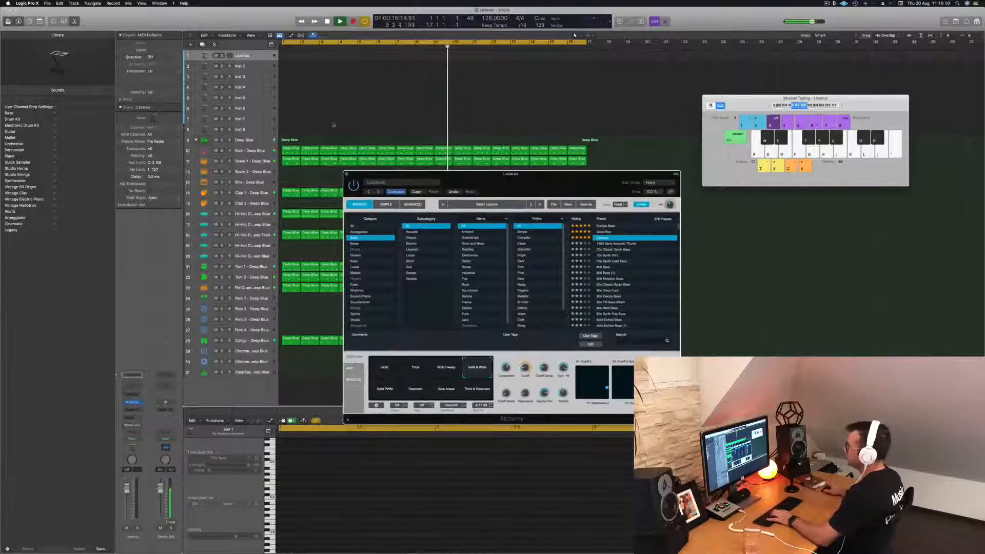
left_click(127, 503)
key("f")
key("h")
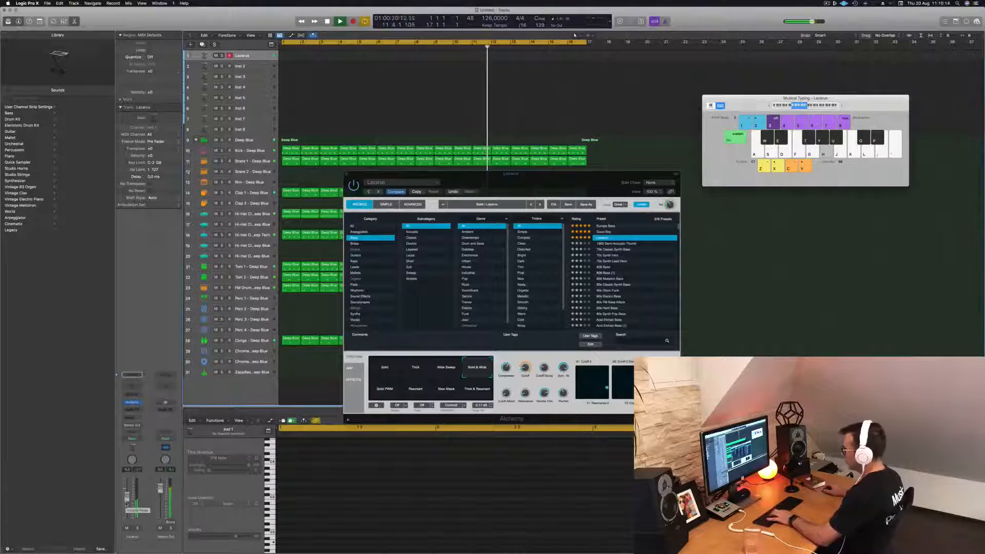
key("j")
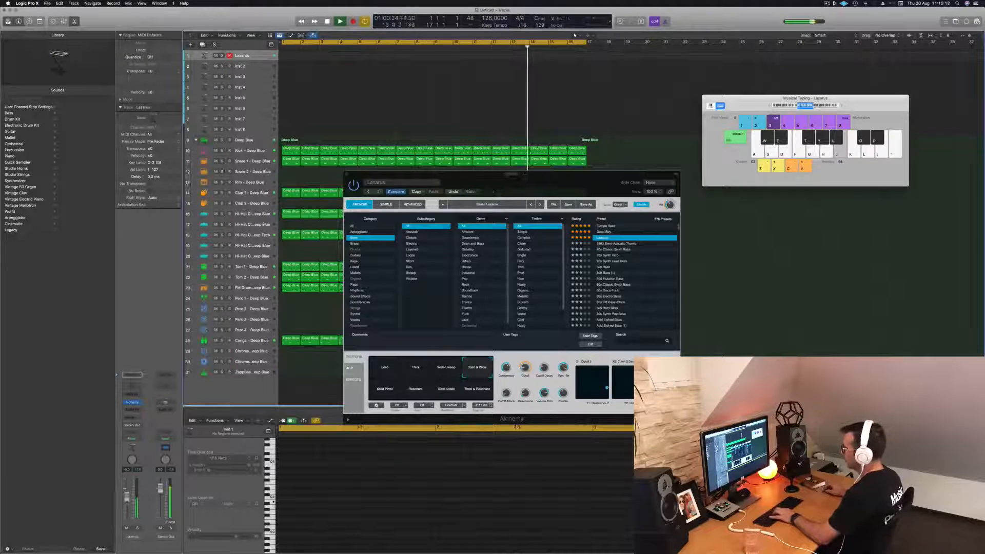
- Play test notes over the beat and audition the Solid and Thick snapshots of the Lazarus preset
key("a")
key("d")
left_click(385, 368)
key("a")
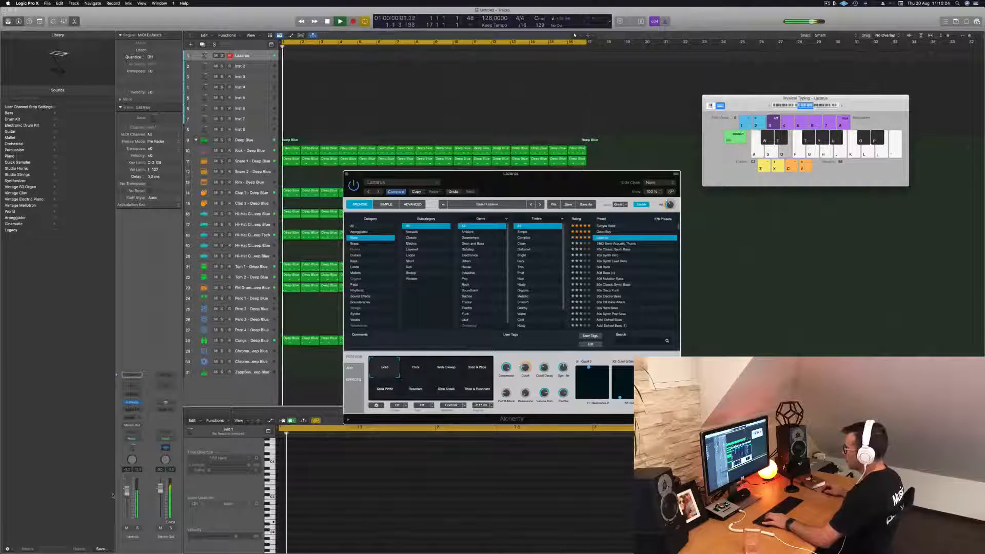
key("k")
key("l")
key("semicolon")
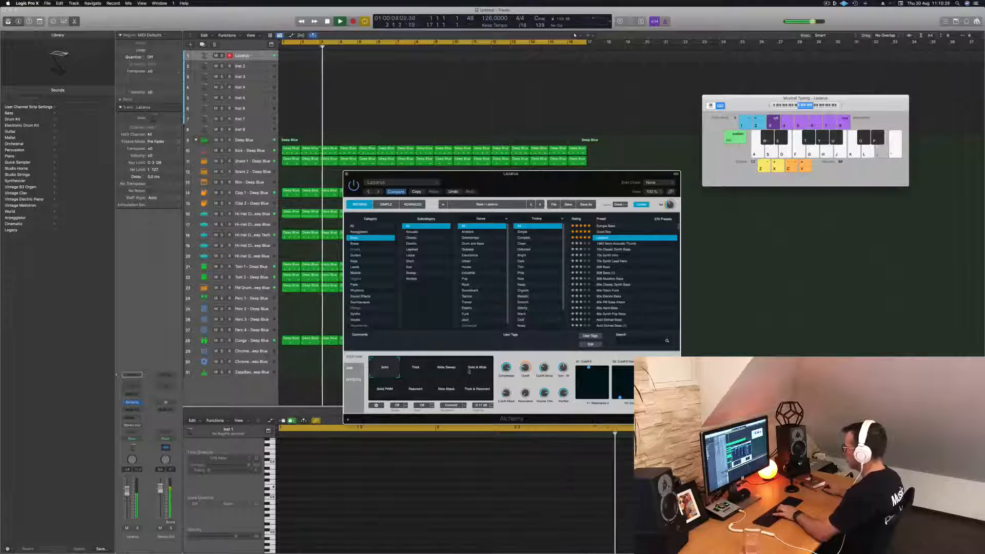
left_click(414, 370)
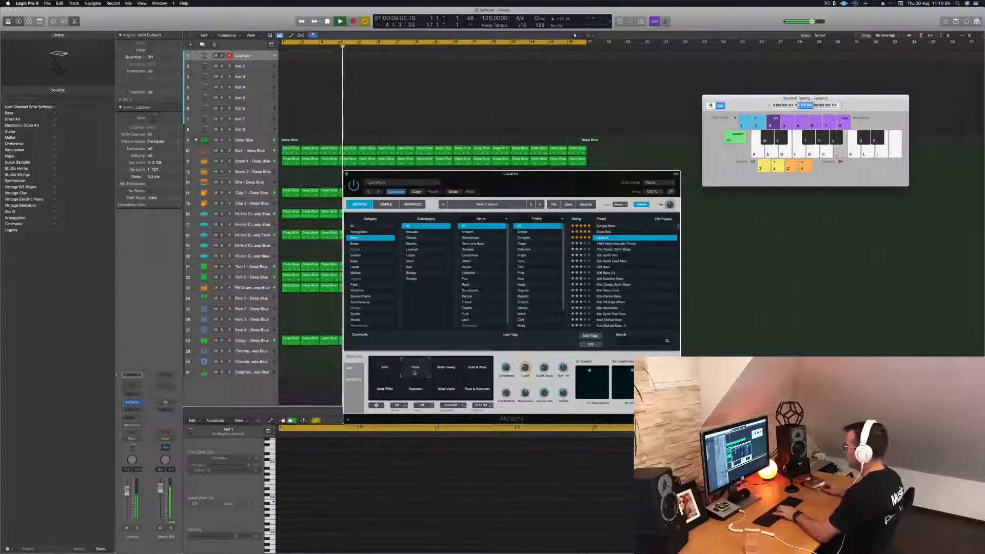
key("j")
key("h")
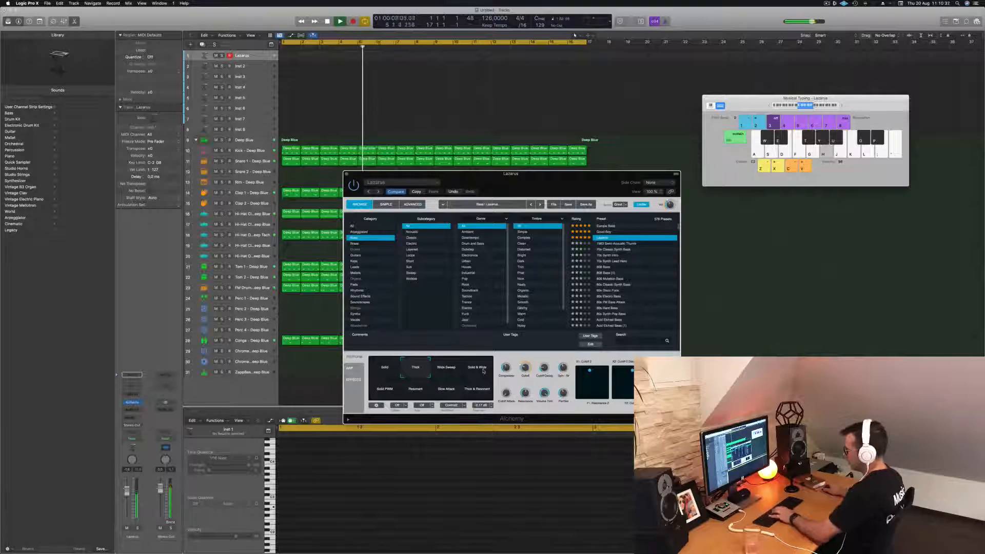
- Audition the Solid PWM, Resonant, Slow Attack and Thick & Resonant snapshots of Lazarus with test notes
key("a")
left_click(382, 391)
key("a")
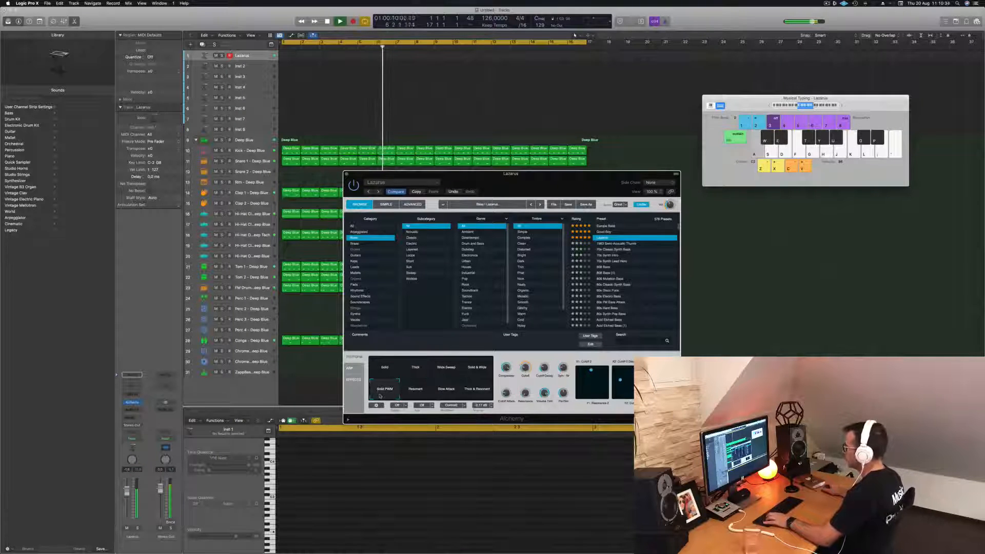
key("a")
left_click(417, 393)
key("g")
left_click(444, 391)
key("h")
left_click(475, 390)
key("g")
key("h")
key("f")
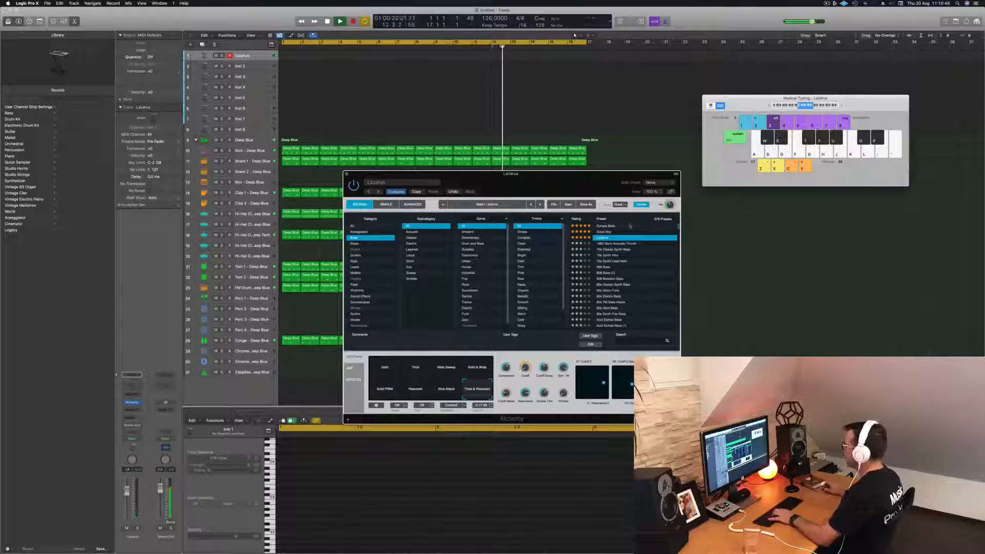
- Load the Good Boy bass preset and audition its second snapshot with test notes, switching one octave down and back up
left_click_drag(603, 194, 607, 194)
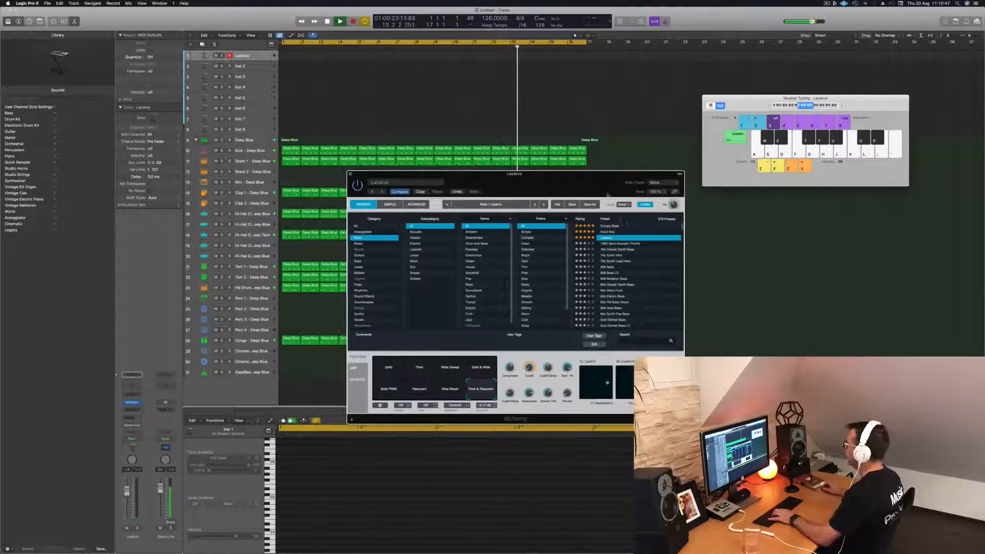
left_click(608, 232)
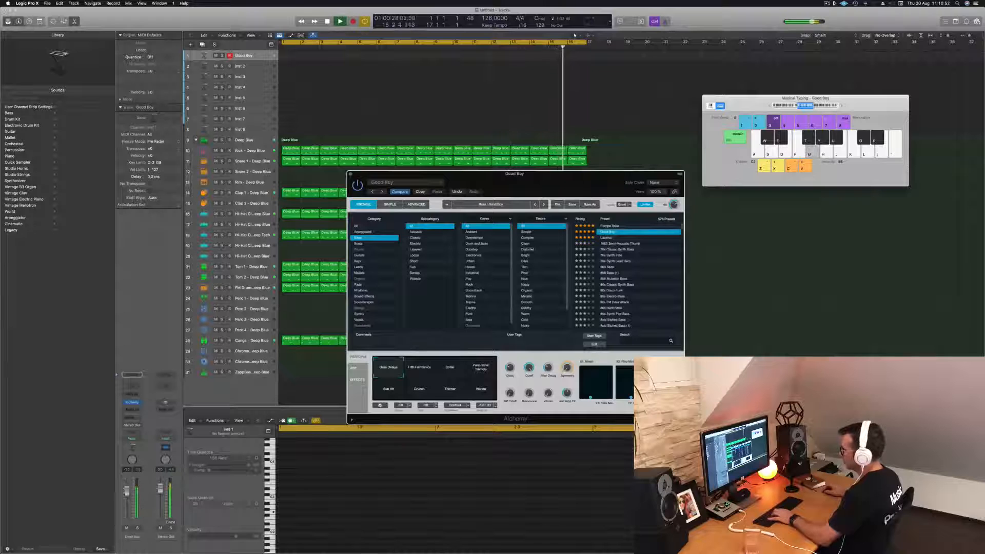
left_click(419, 369)
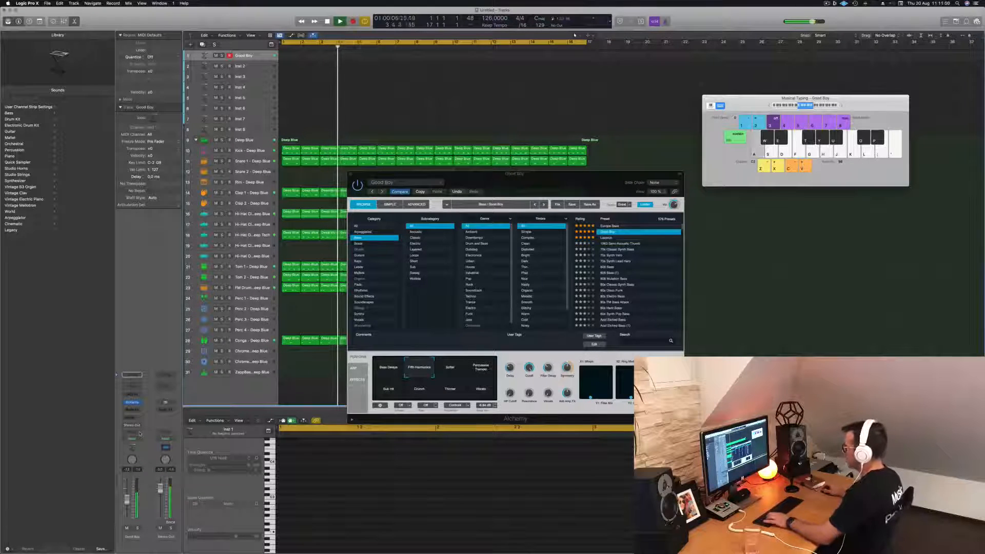
left_click(770, 105)
key("a")
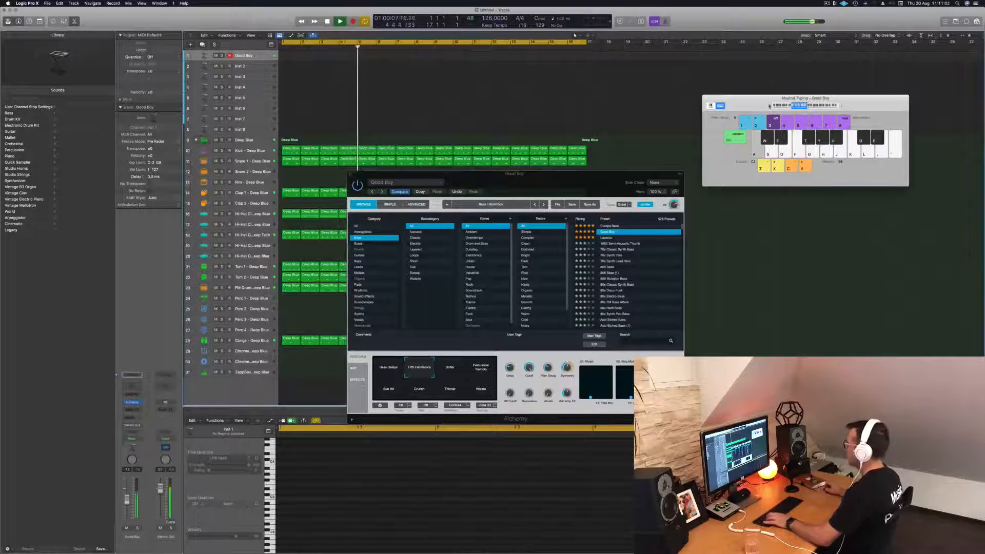
key("x")
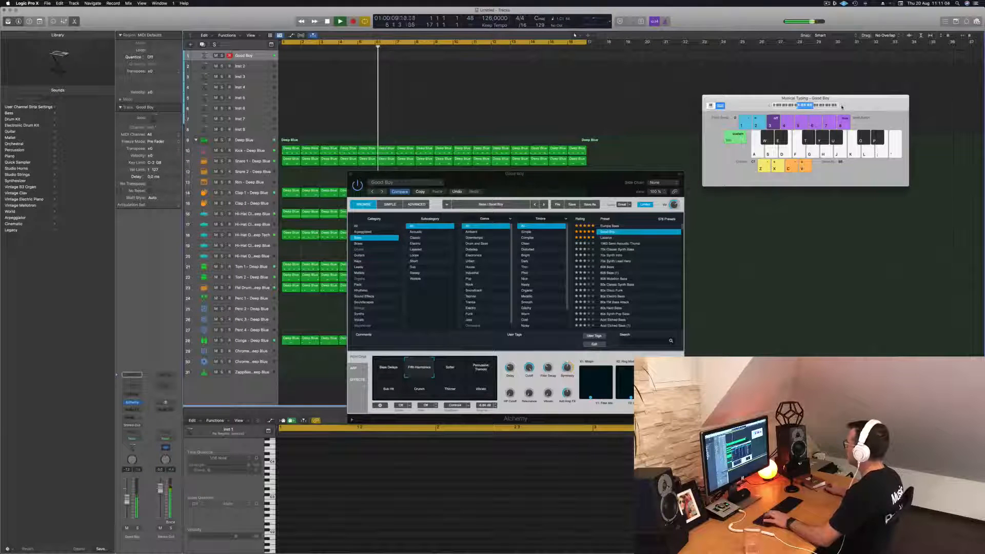
key("a")
- Audition the remaining Good Boy snapshots with test notes and adjust the Good Boy track's volume
left_click(450, 368)
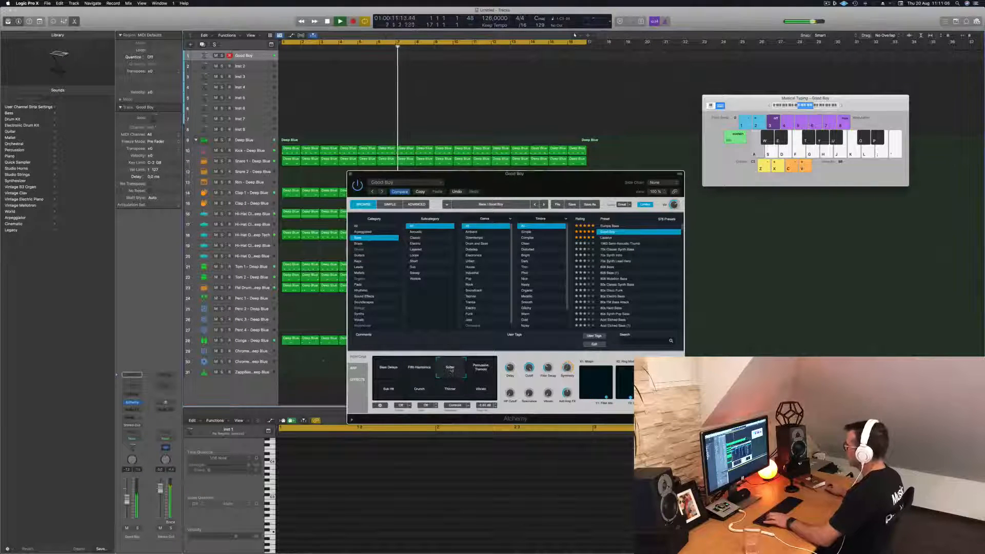
left_click(486, 369)
key("a")
key("a")
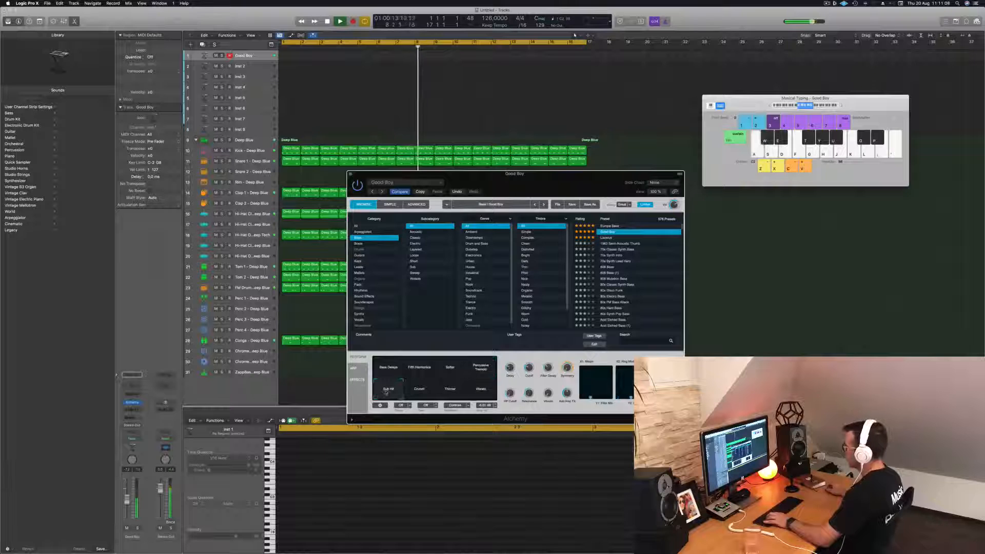
left_click(419, 389)
left_click(450, 390)
left_click(480, 389)
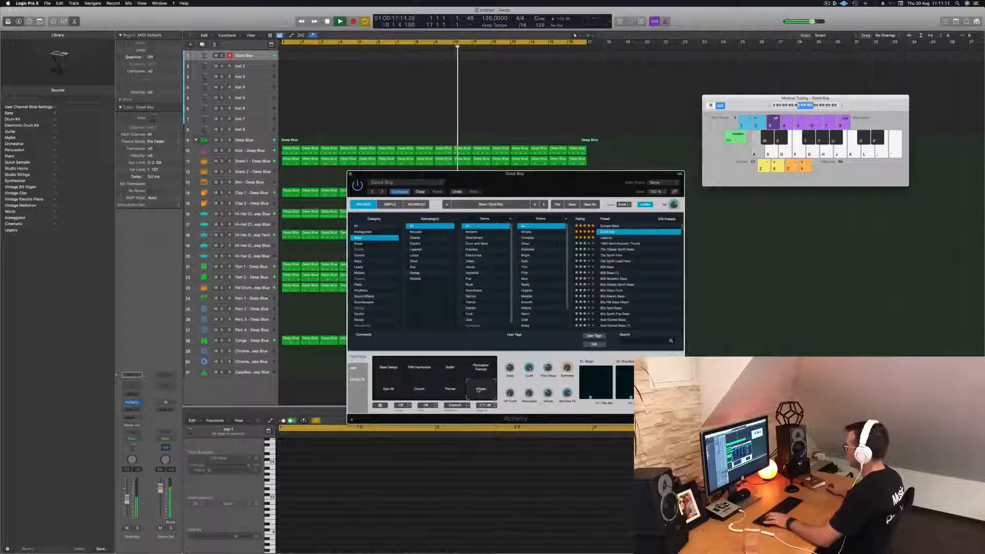
key("a")
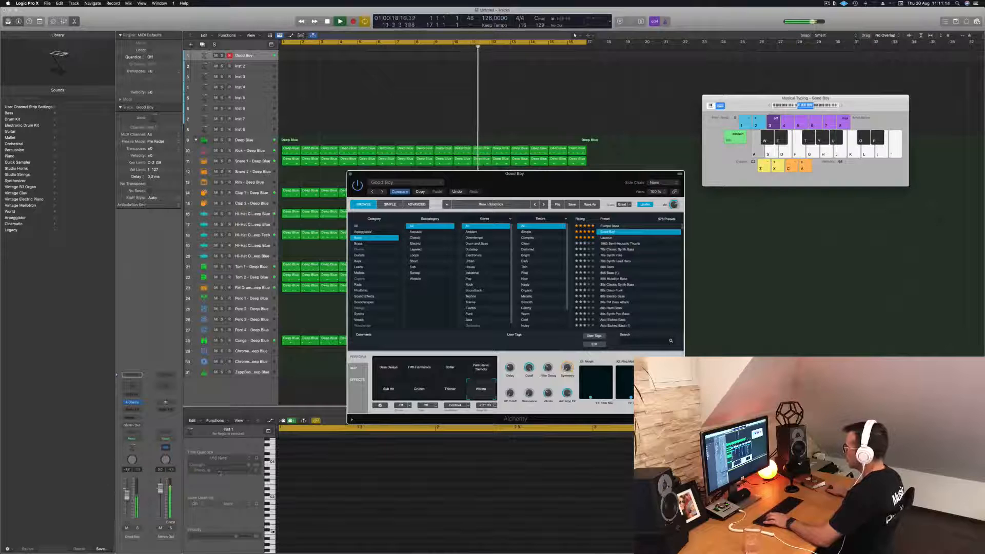
left_click(127, 495)
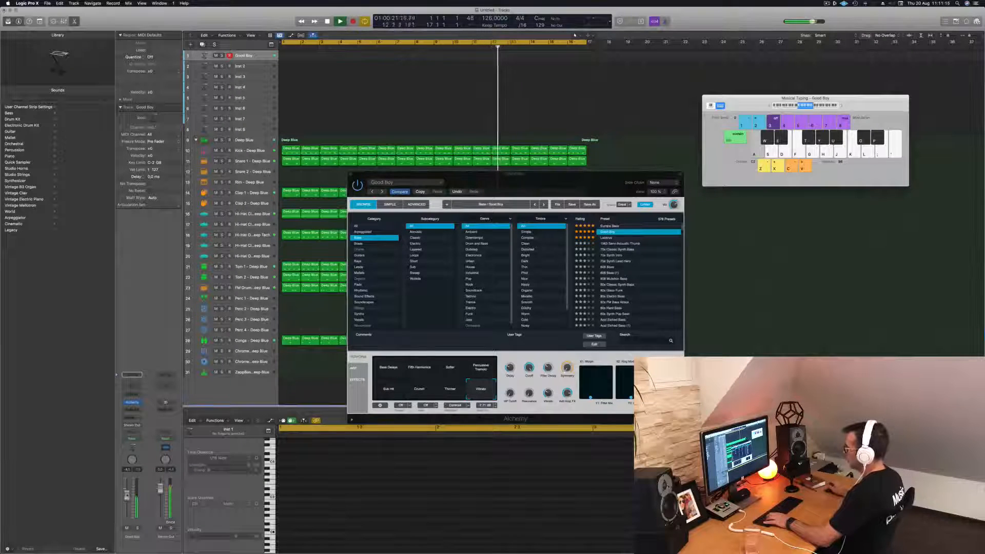
key("f")
- Load the Europa Bass preset and filter the bass presets to the Clean timbre
left_click(618, 226)
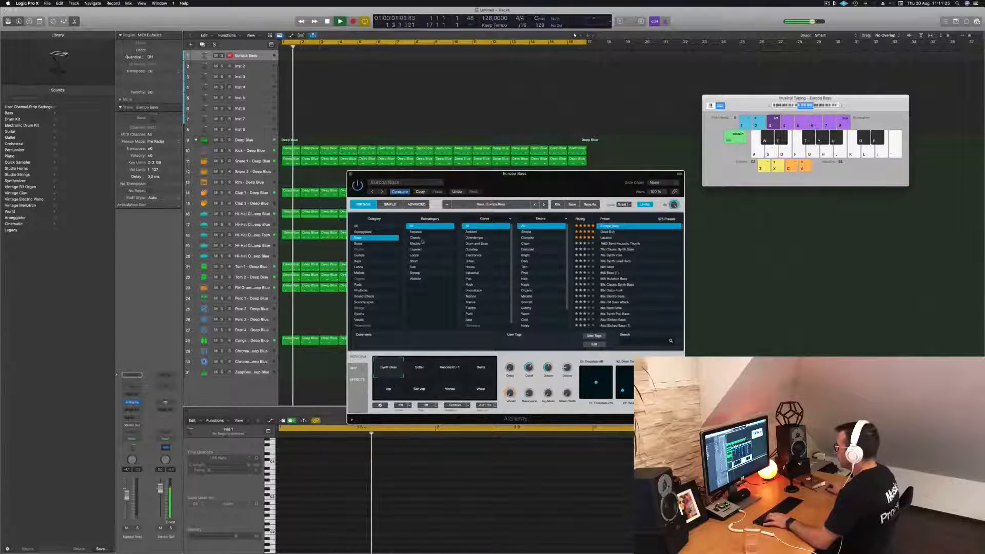
scroll(549, 254, "down", 2)
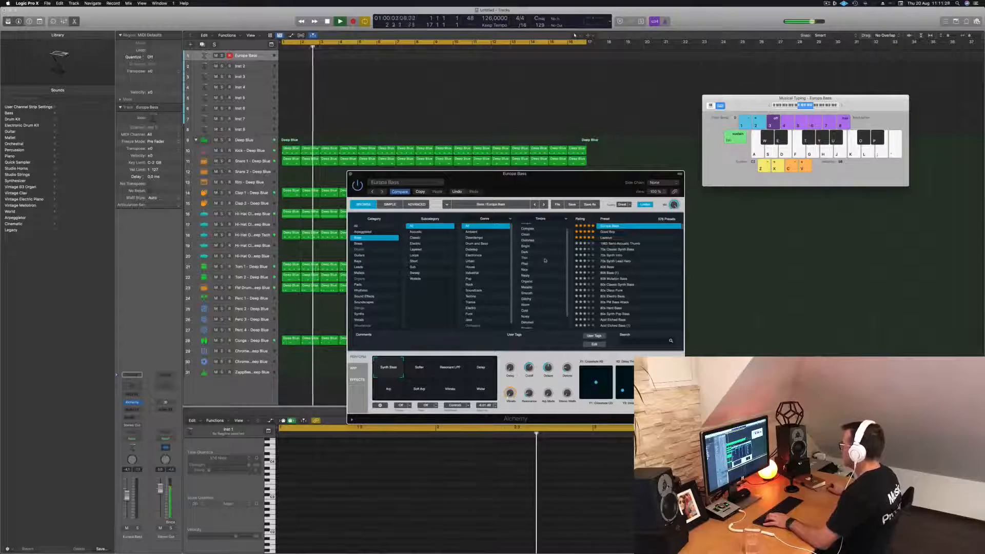
scroll(544, 260, "down", 3)
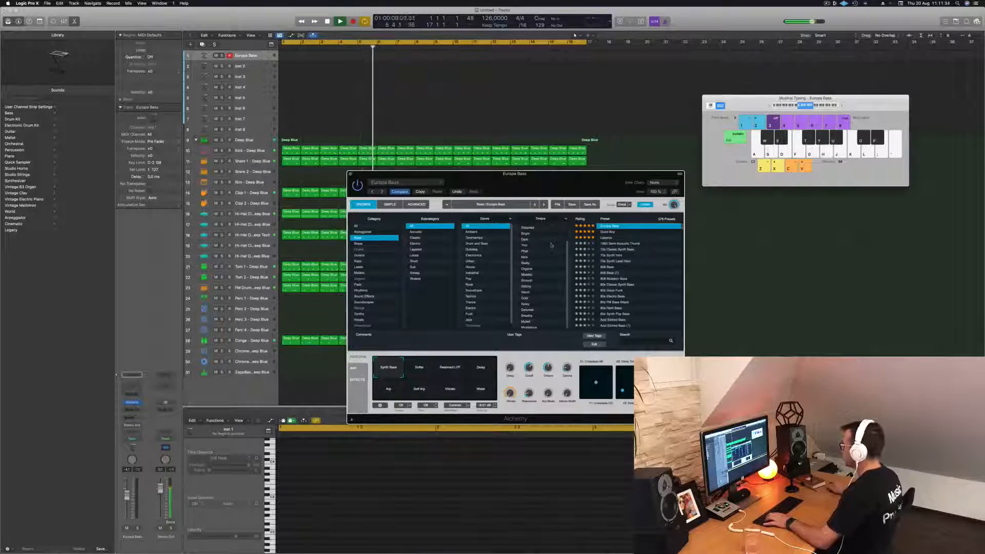
scroll(546, 253, "up", 4)
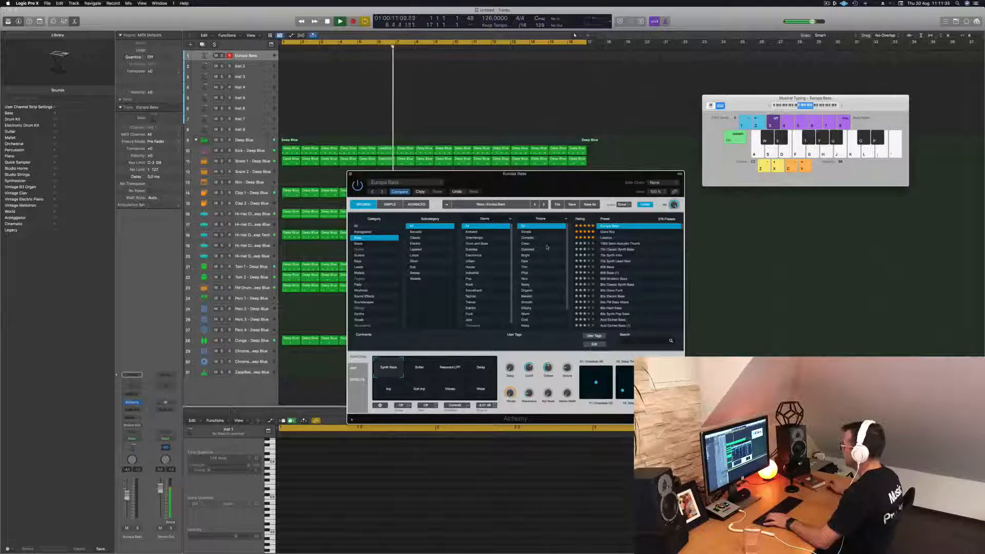
left_click(528, 244)
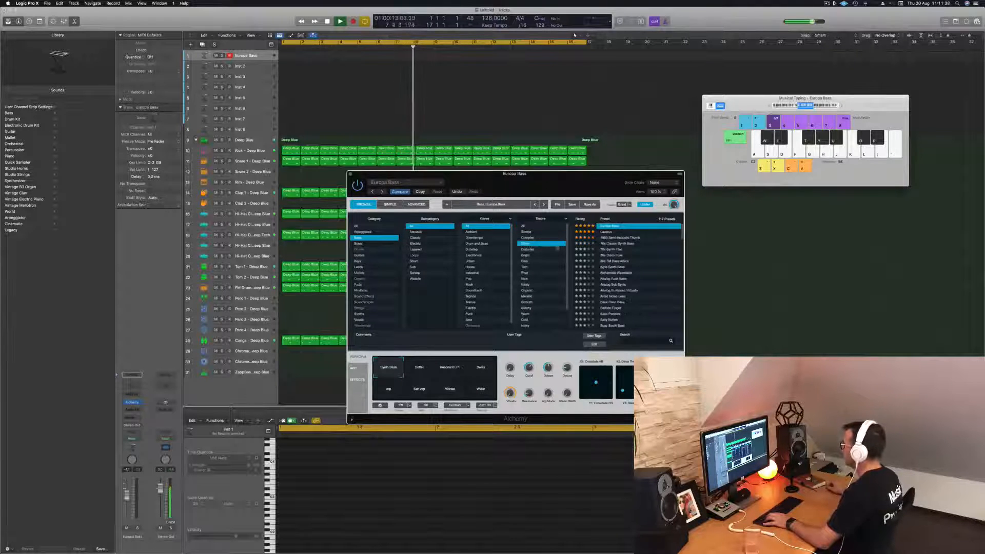
- Audition the Clean bass presets one after another, from 80s FM Bass Attack to Analog Funk Bass
left_click(616, 262)
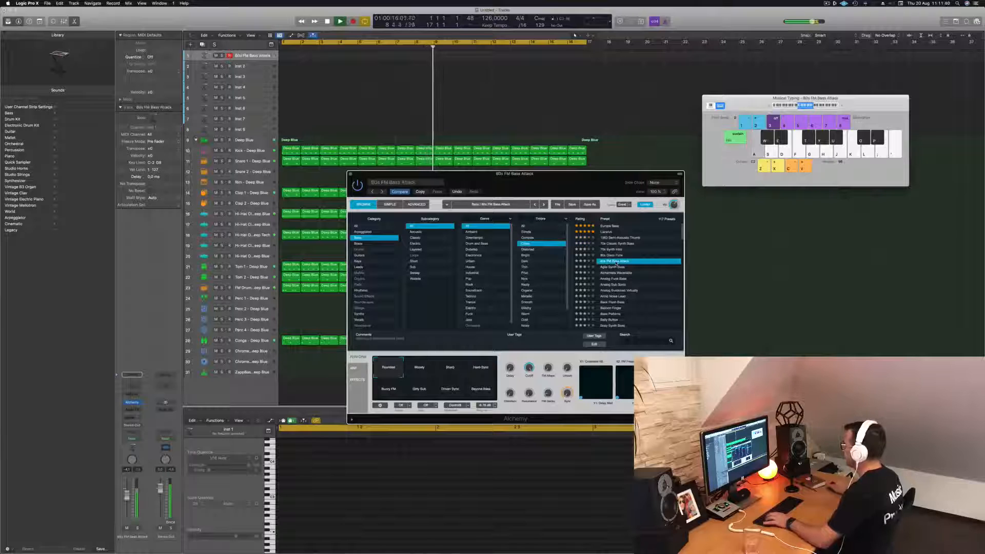
left_click(615, 267)
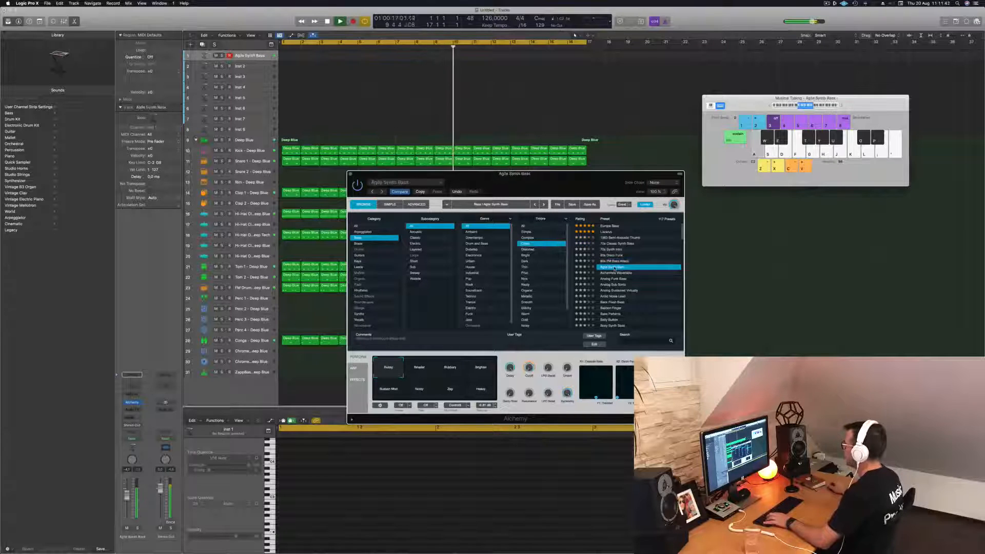
left_click(616, 272)
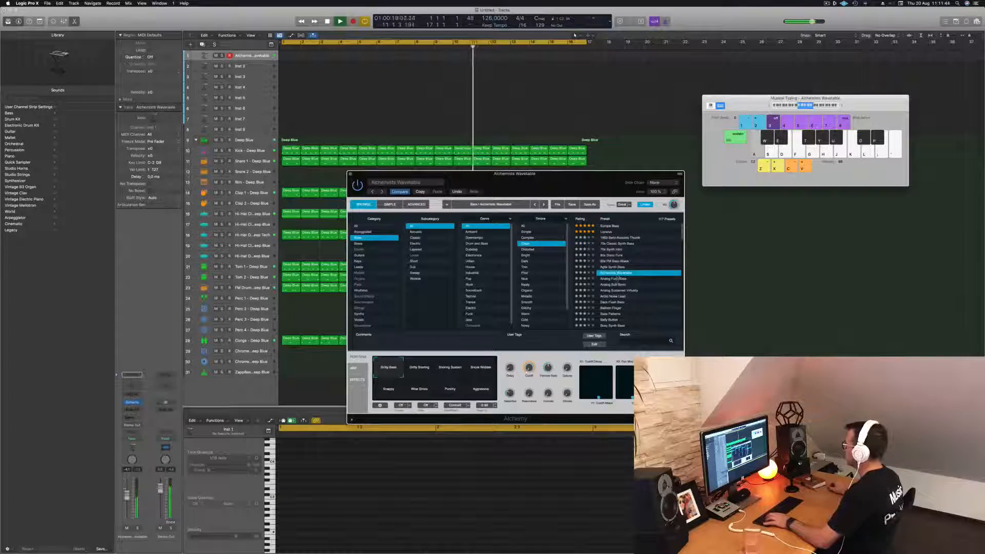
left_click(615, 279)
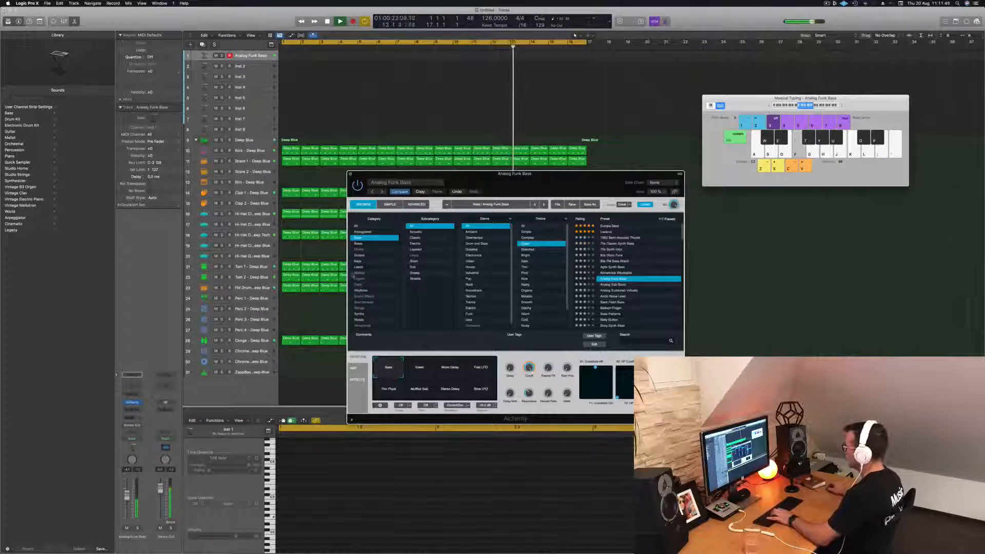
- Load the Arctic Noise Lead preset, shift the Musical Typing keyboard one octave down and play test notes
left_click(612, 297)
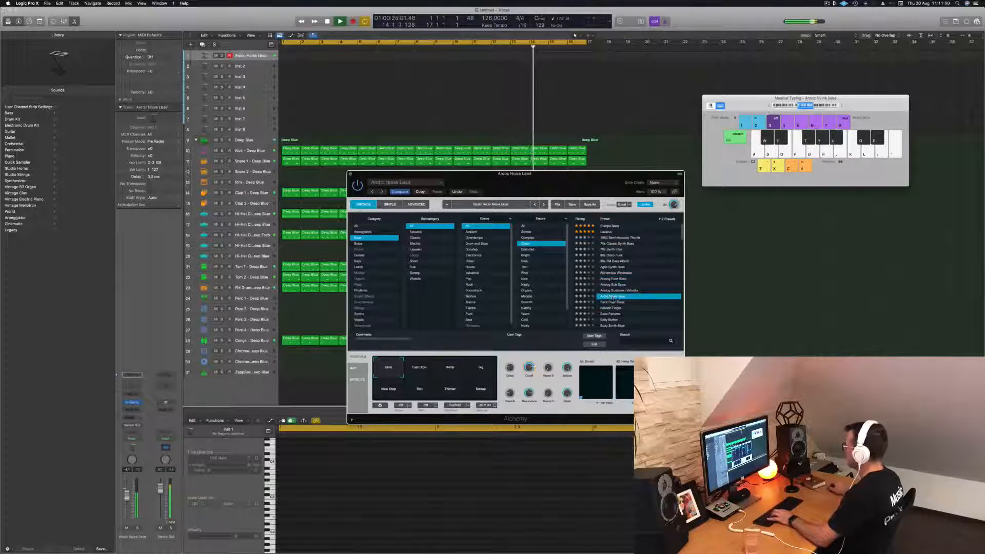
key("f")
left_click(768, 106)
key("f")
key("g")
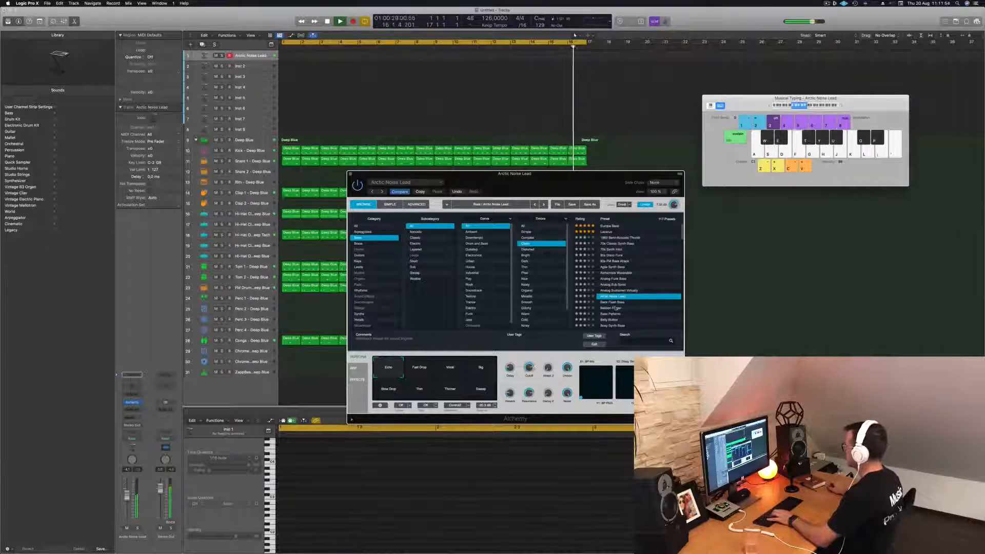
- Audition further Clean bass presets, including Back Flash Bass, Bass Patterns and Belly Button
key("Down")
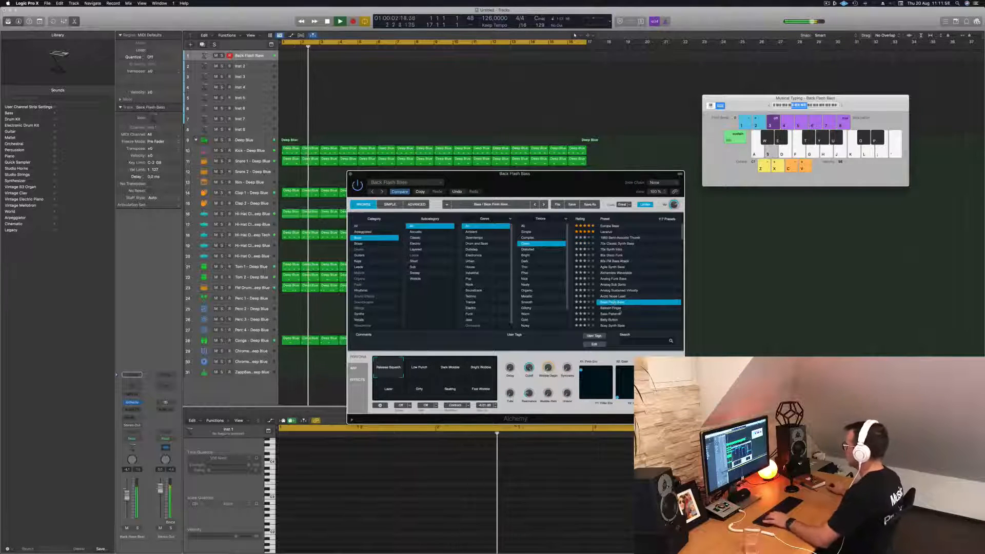
scroll(623, 306, "down", 3)
key("Down")
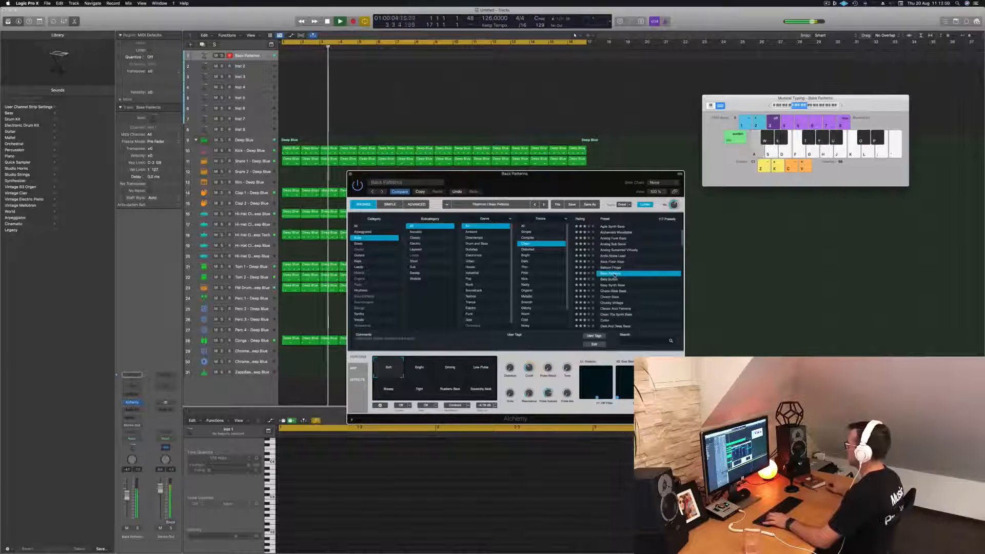
left_click(613, 279)
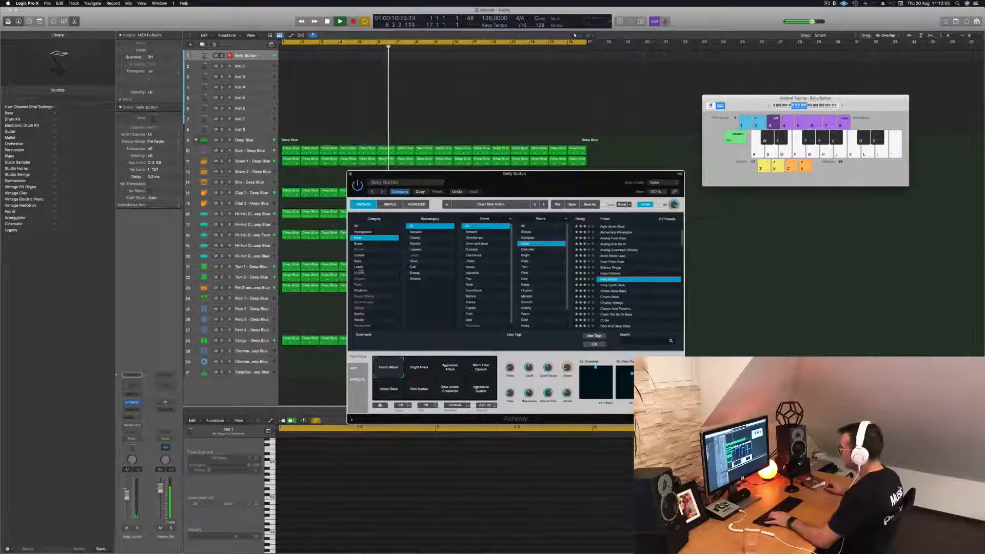
- Filter the presets to Fast Attack pads with all timbres and load Ensemble Ultima
left_click(359, 285)
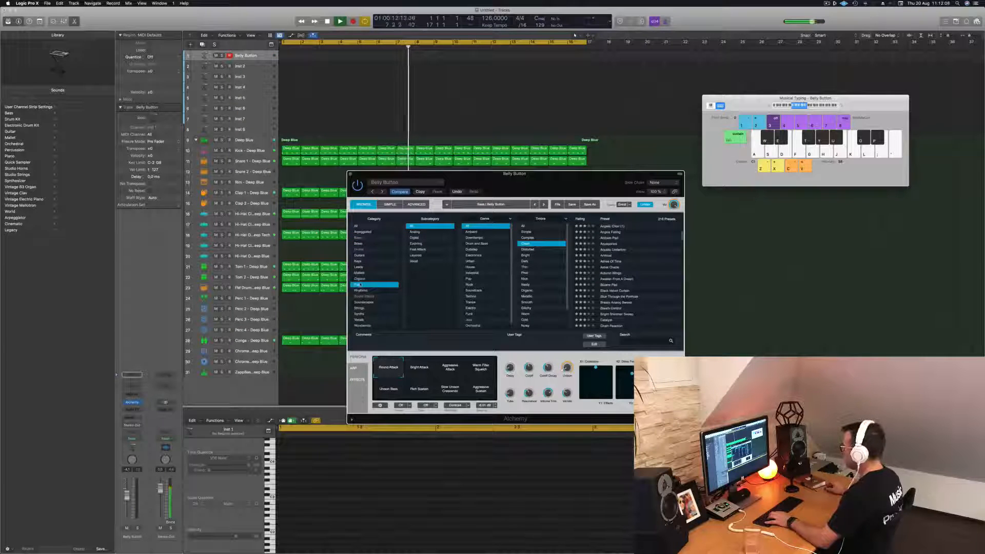
scroll(477, 267, "down", 1)
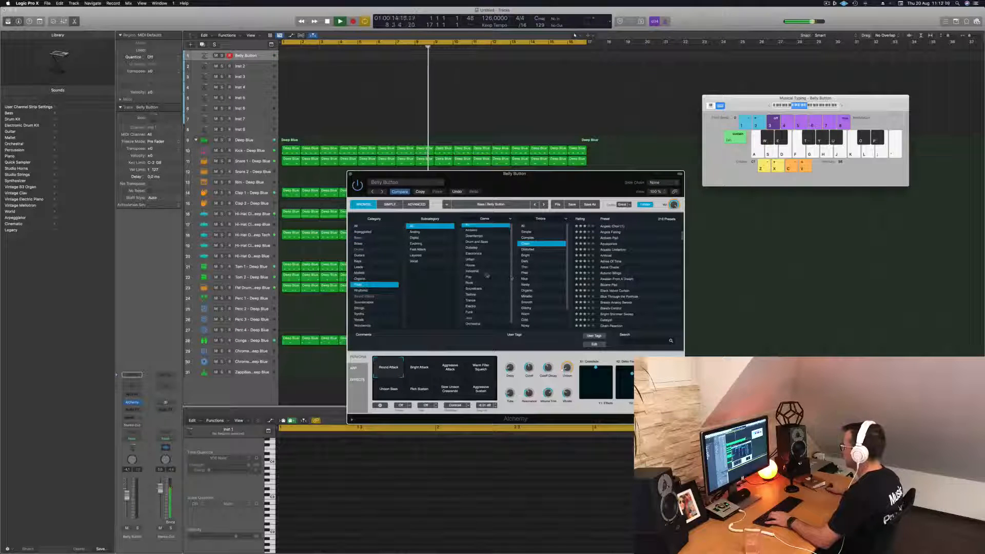
left_click(419, 250)
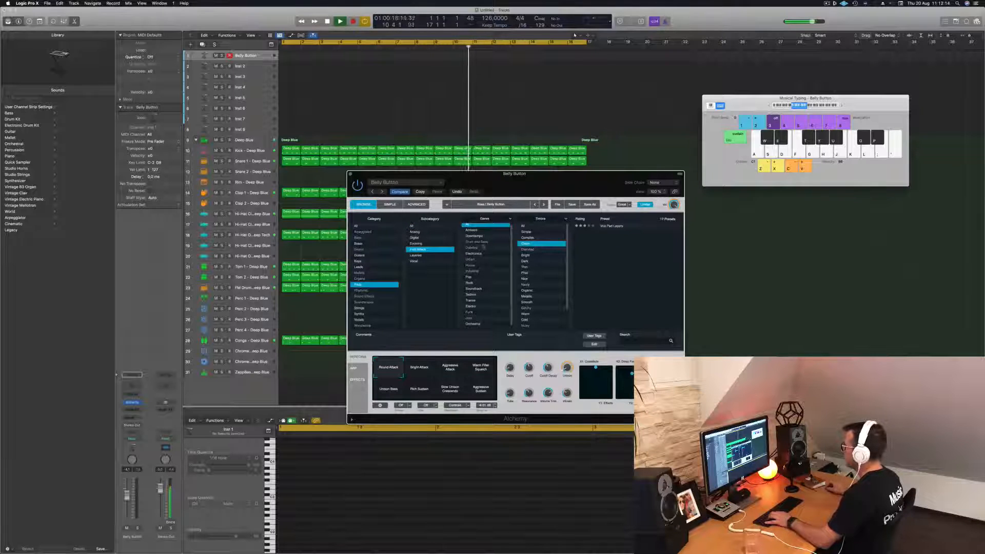
left_click(523, 226)
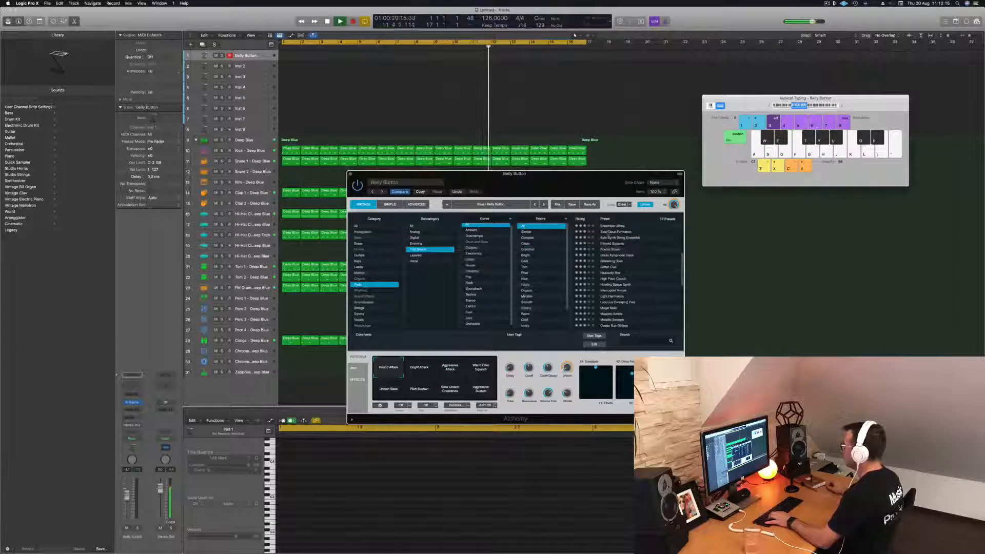
left_click(613, 226)
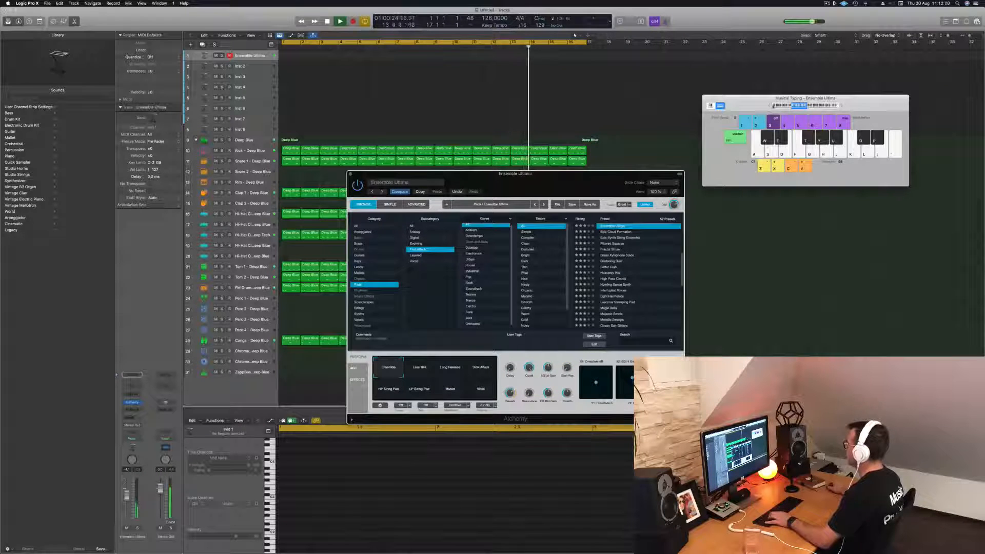
- Play test notes with Ensemble Ultima over the beat and shift the Alchemy window slightly within the arrangement
key("s")
left_click_drag(516, 183, 531, 198)
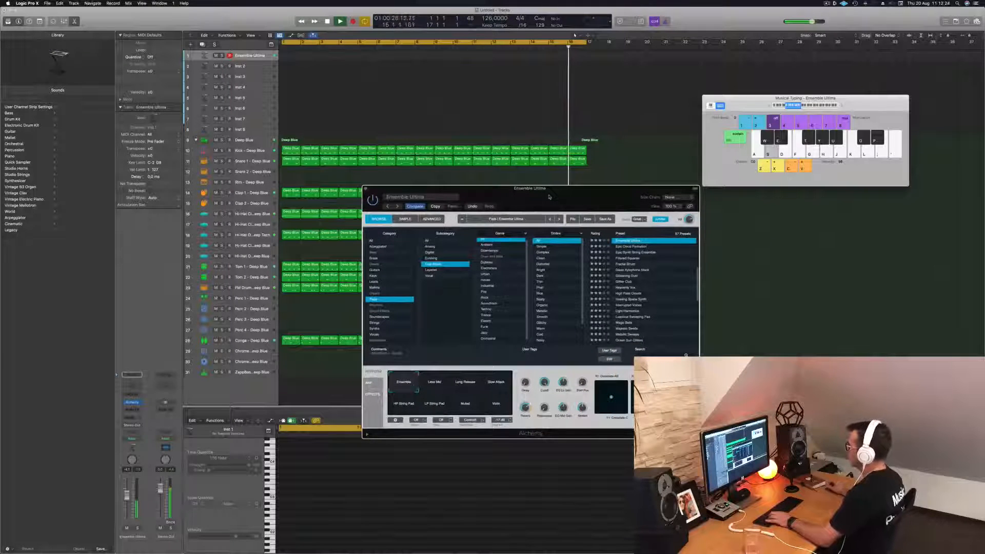
key("t")
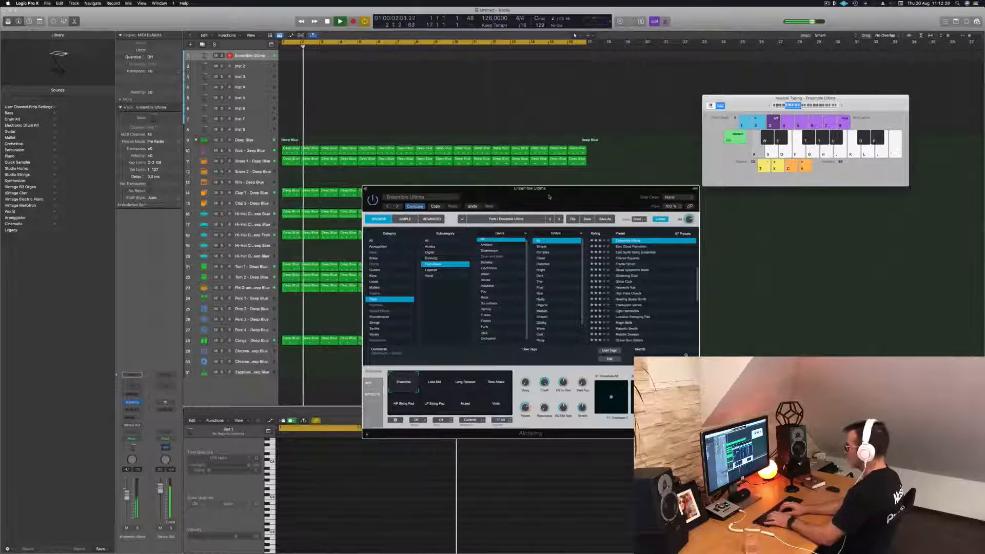
key("a")
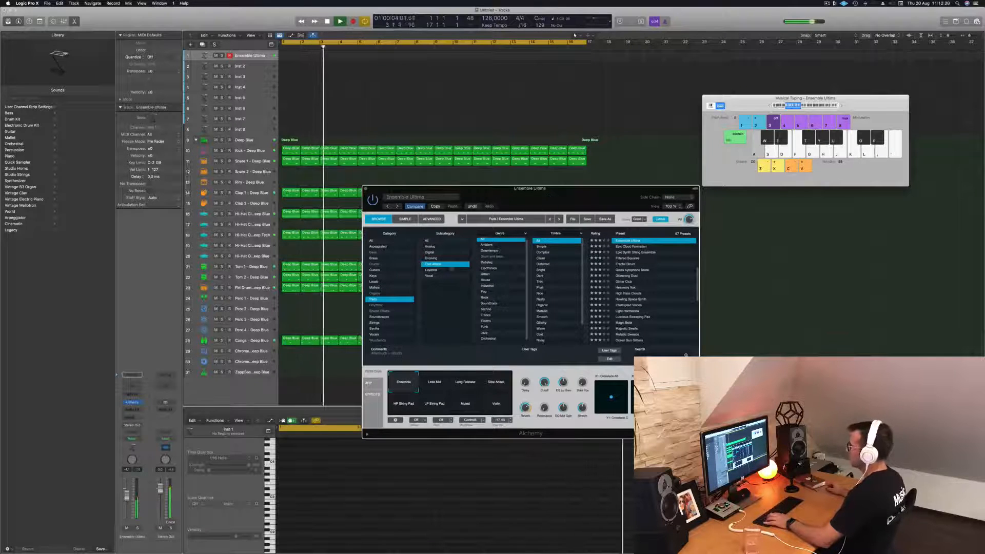
key("s")
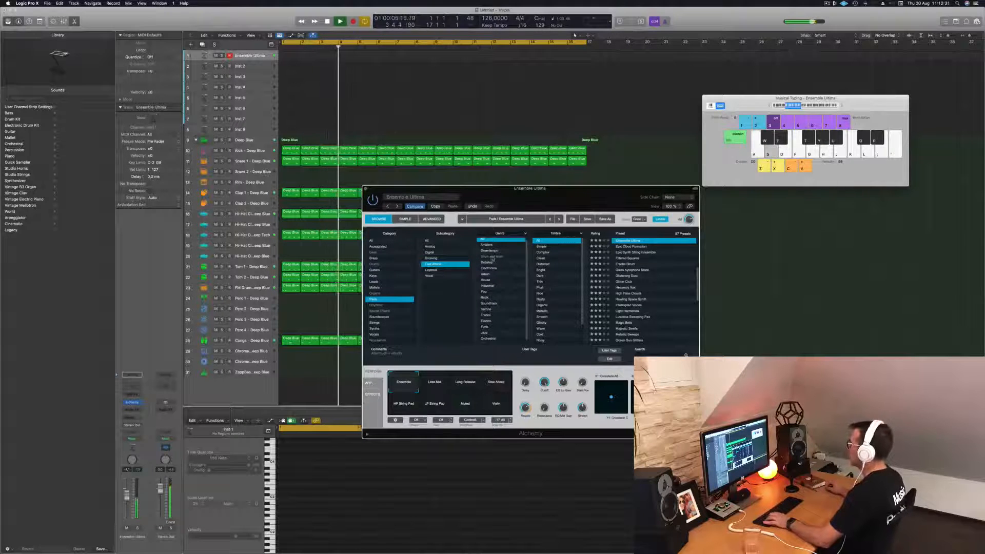
- Audition the Fast Attack pads one after another, from Epic Cloud Formation through Fractal Strum and Glass Xylophone Stack to Glistening Dust
left_click(627, 246)
key("a")
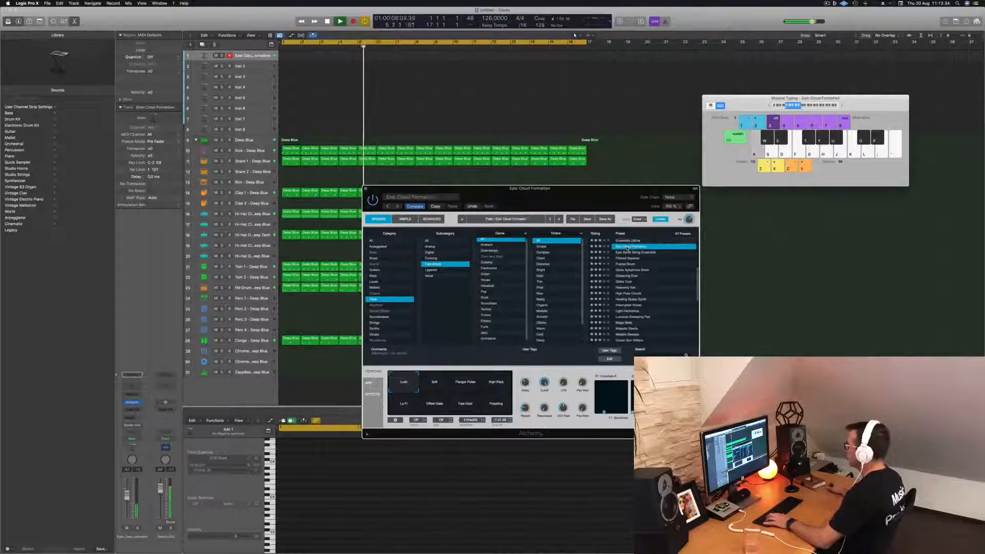
left_click(627, 252)
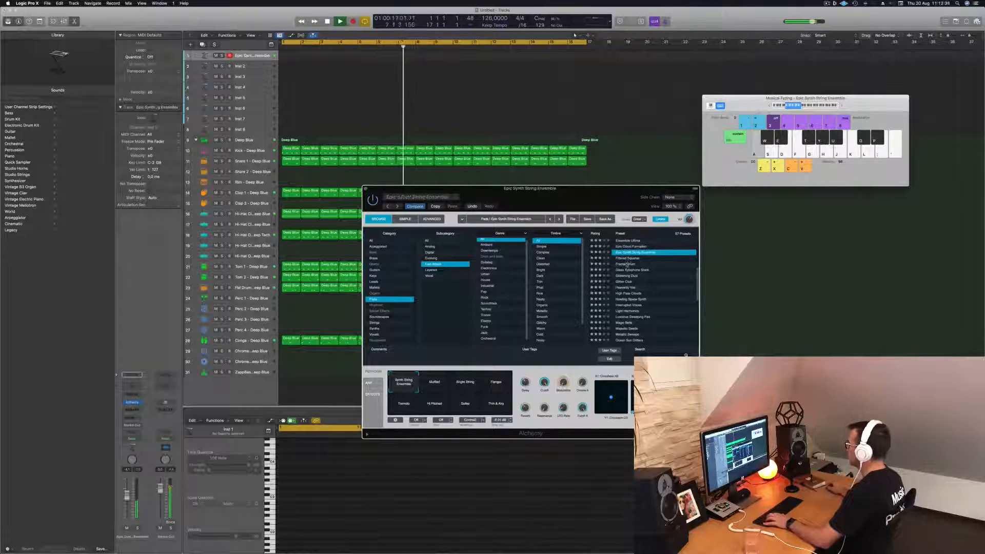
left_click(627, 264)
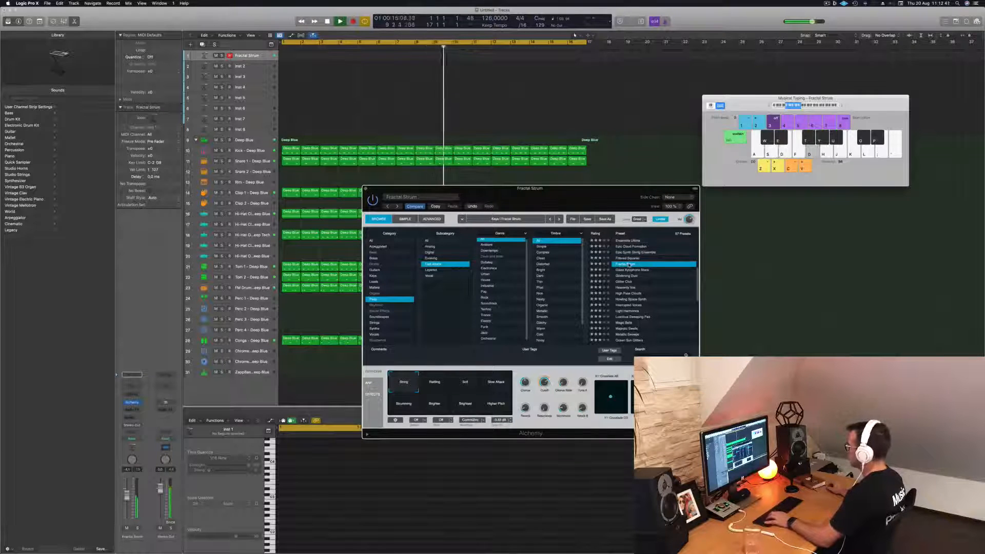
left_click(629, 269)
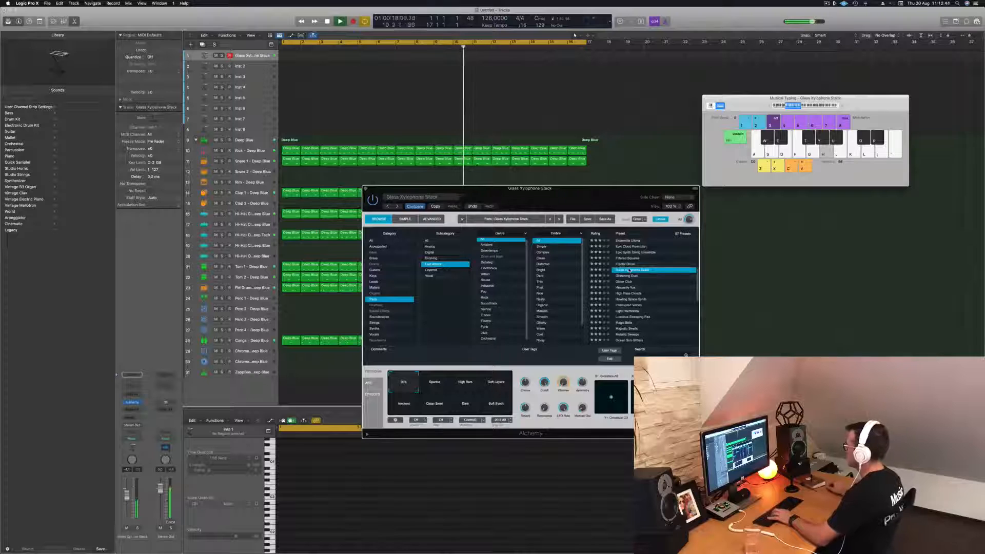
left_click(626, 276)
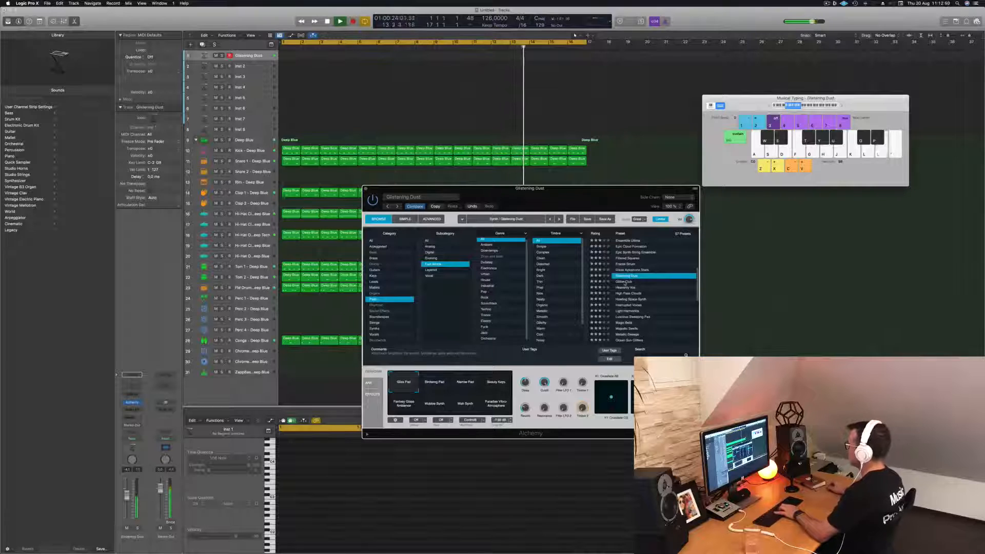
- Audition the pads Glitter Club, Heavenly Vox, High Pass Clouds and Light Harmonics over the beat
left_click(624, 282)
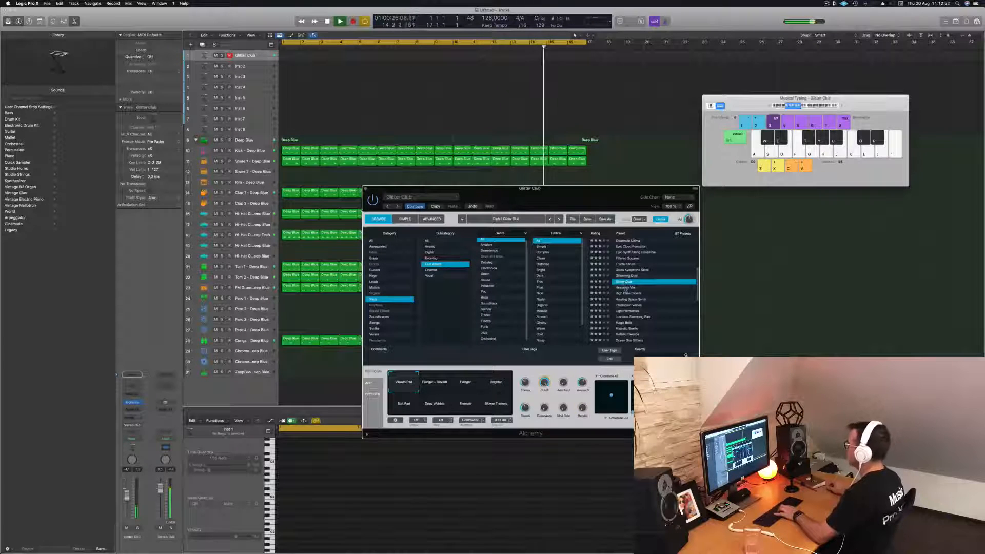
left_click(625, 288)
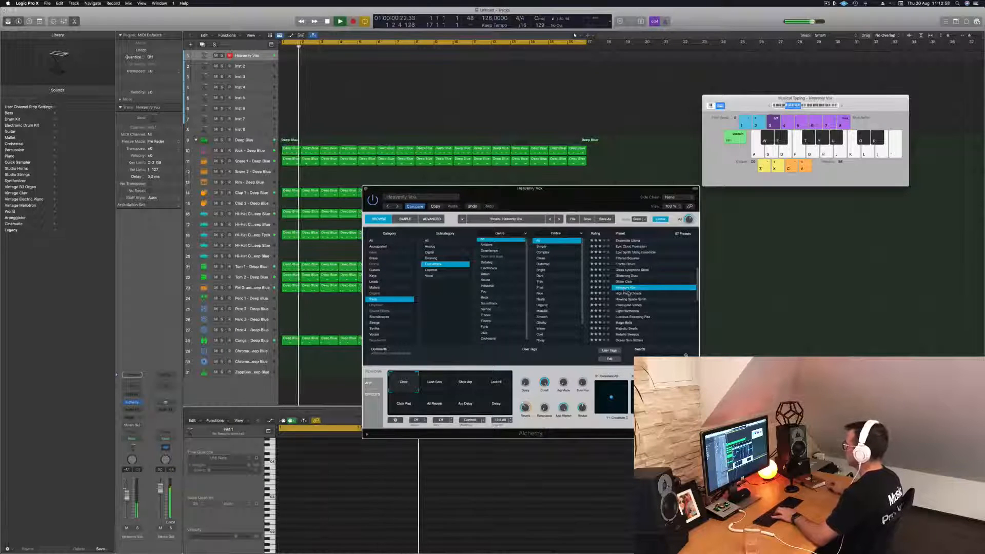
left_click(628, 293)
scroll(572, 273, "down", 1)
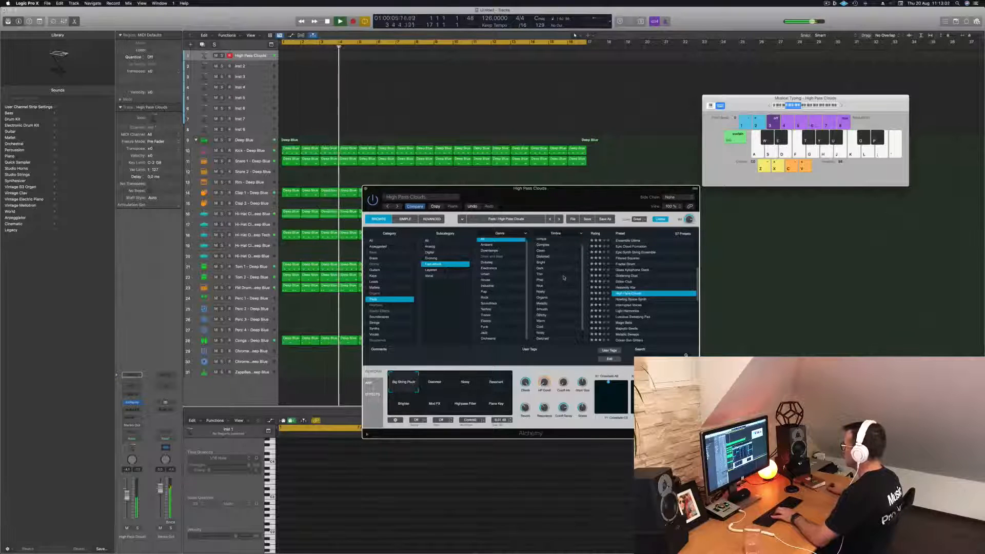
left_click(626, 311)
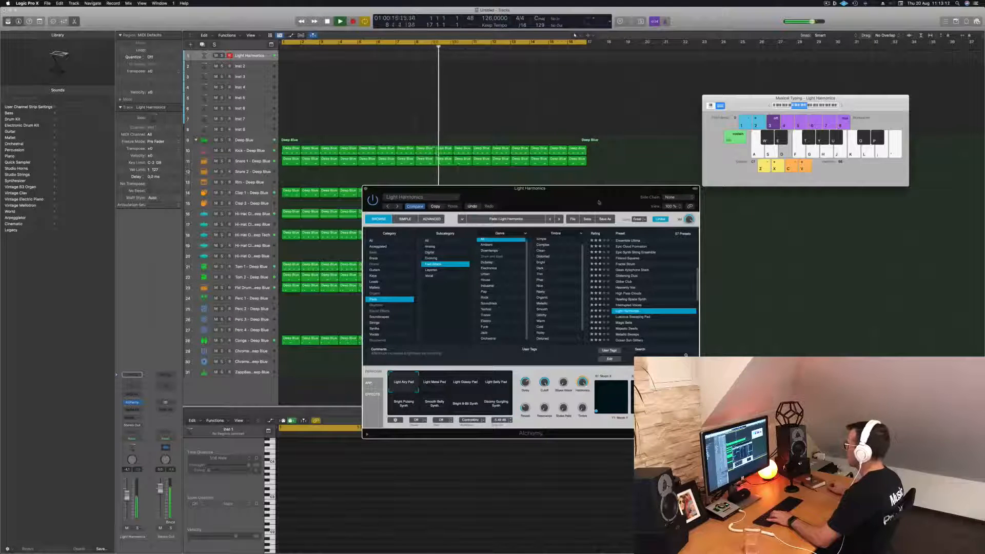
- Move the Alchemy window aside and try Light Harmonics' performance variations, including Light Belly Pad and Gloomy Gurgling Synth
left_click_drag(594, 203, 688, 199)
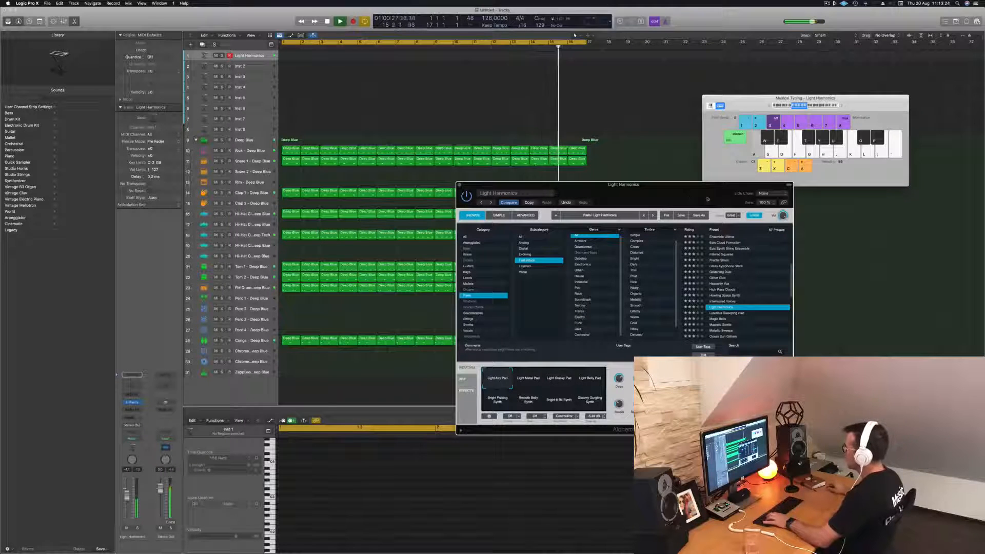
left_click(530, 388)
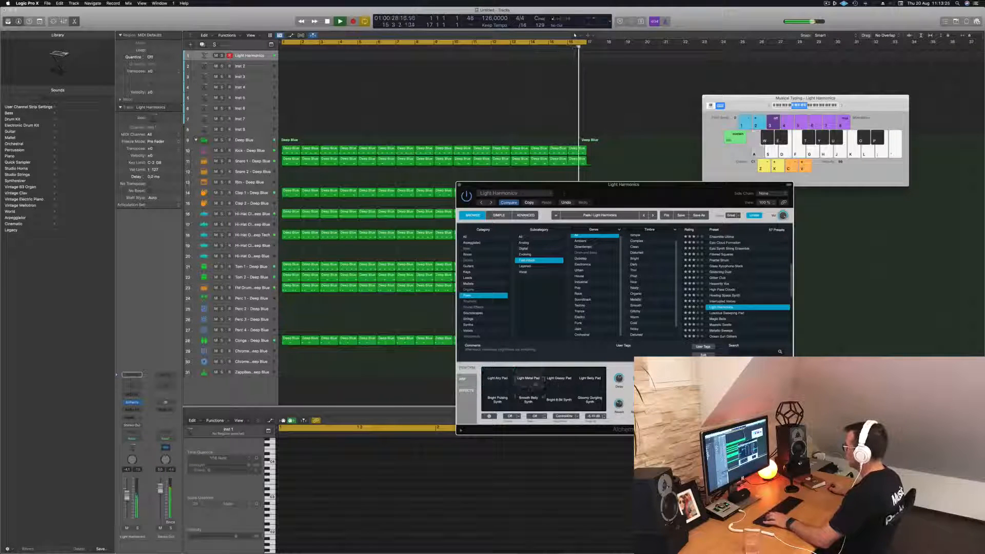
left_click(595, 378)
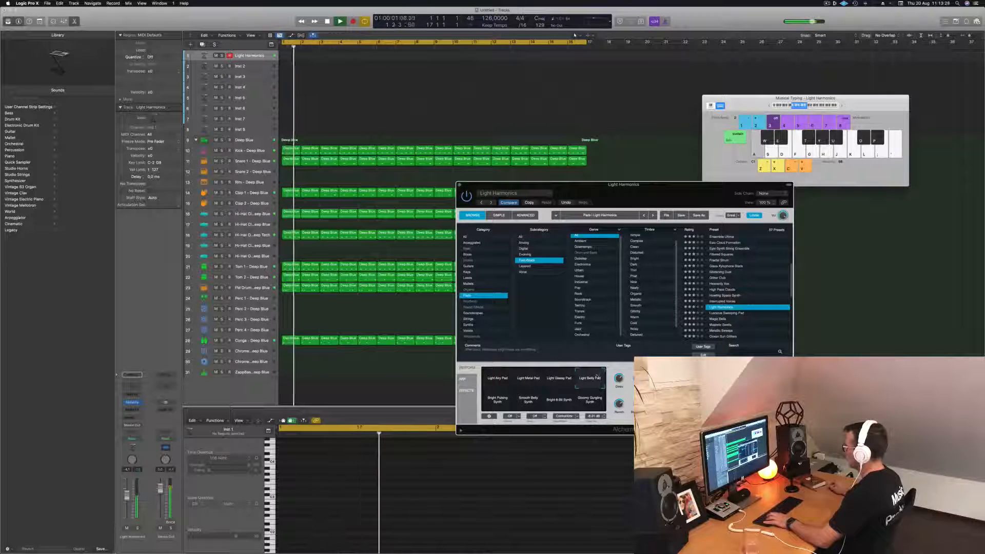
left_click_drag(597, 377, 597, 408)
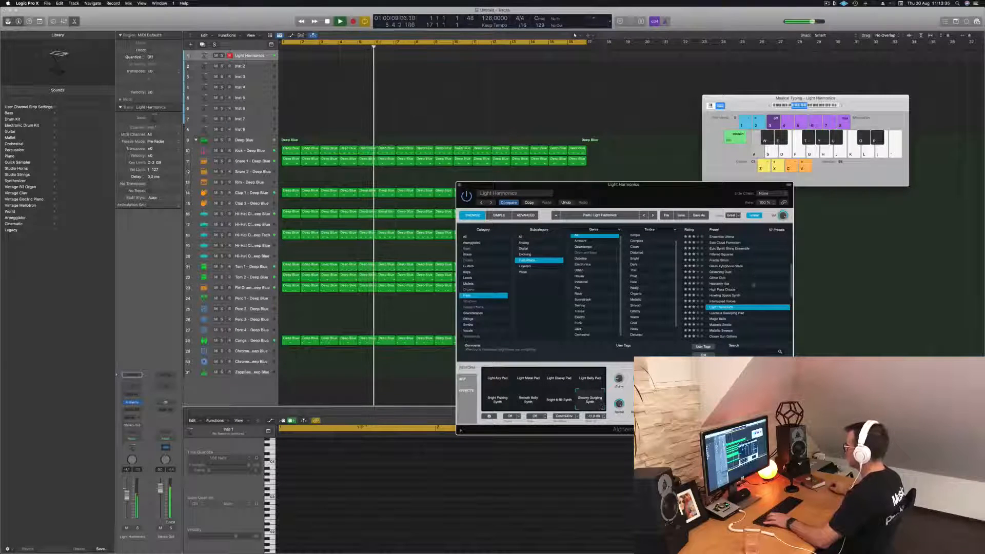
- Audition further Fast Attack pads, from Luscious Sweeping Pad through Majestic Swells to Phased Beauty
left_click(729, 314)
scroll(726, 303, "down", 2)
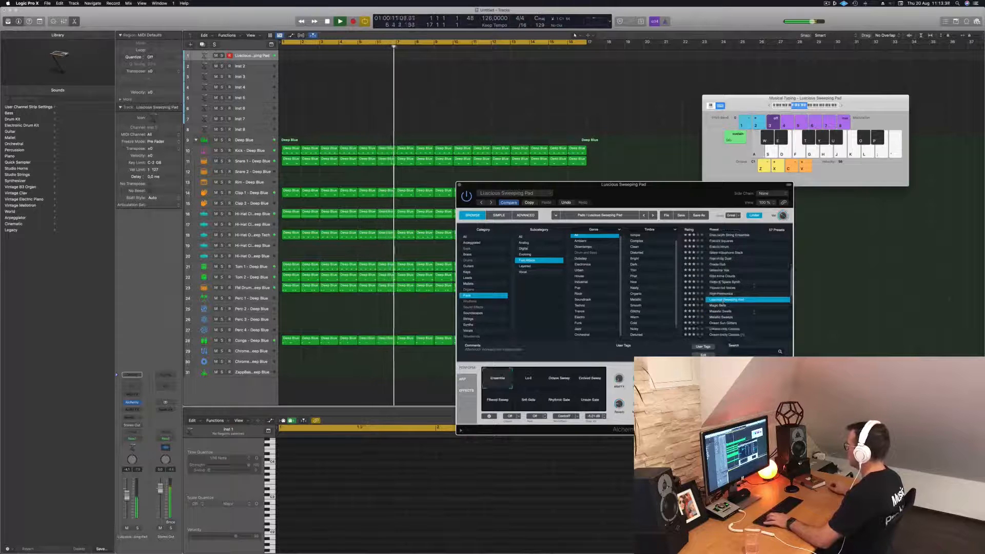
left_click(720, 297)
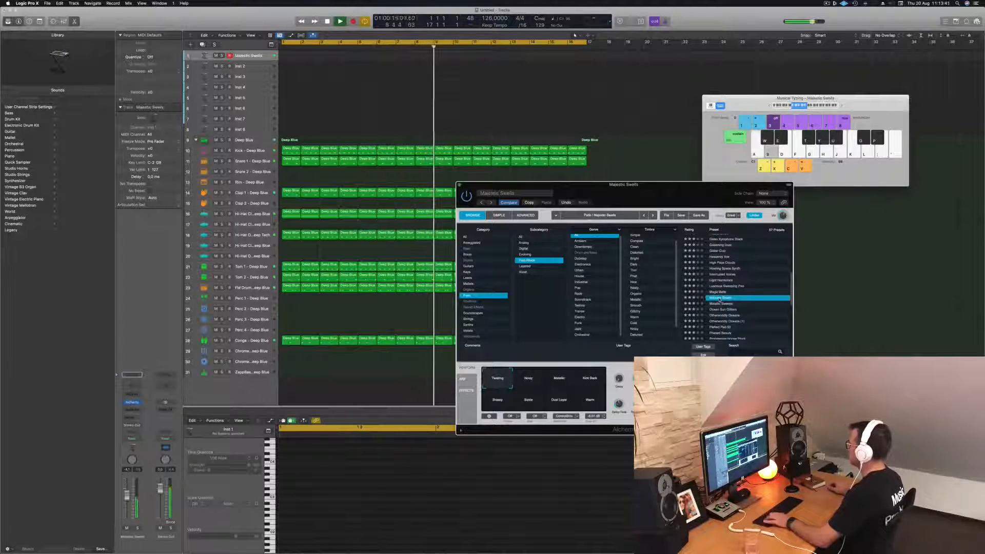
left_click(720, 304)
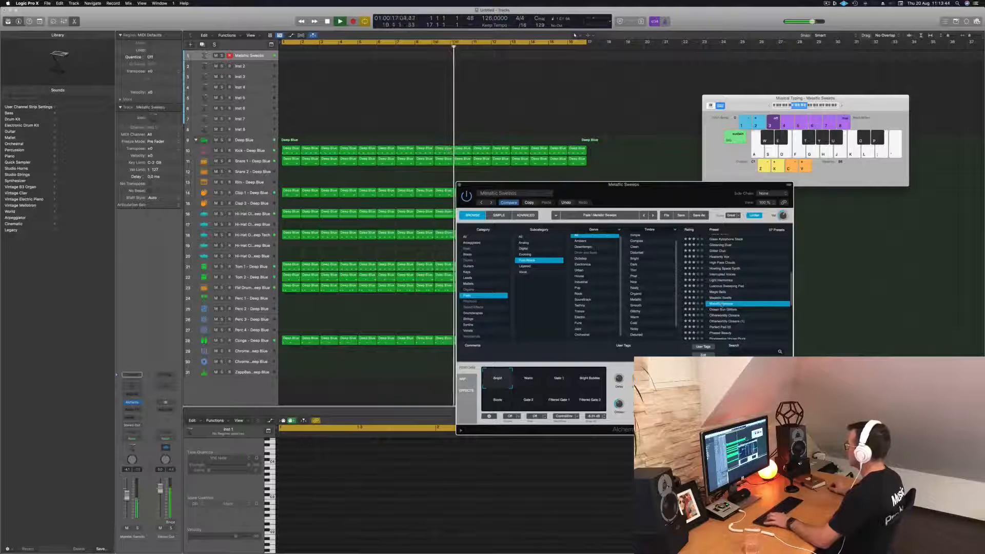
scroll(720, 302, "down", 2)
left_click(728, 295)
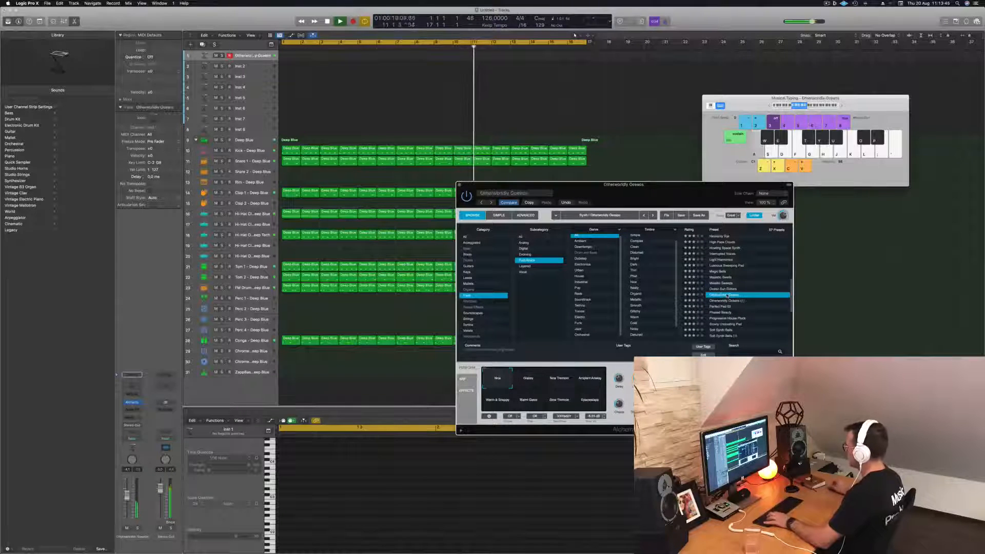
left_click(722, 312)
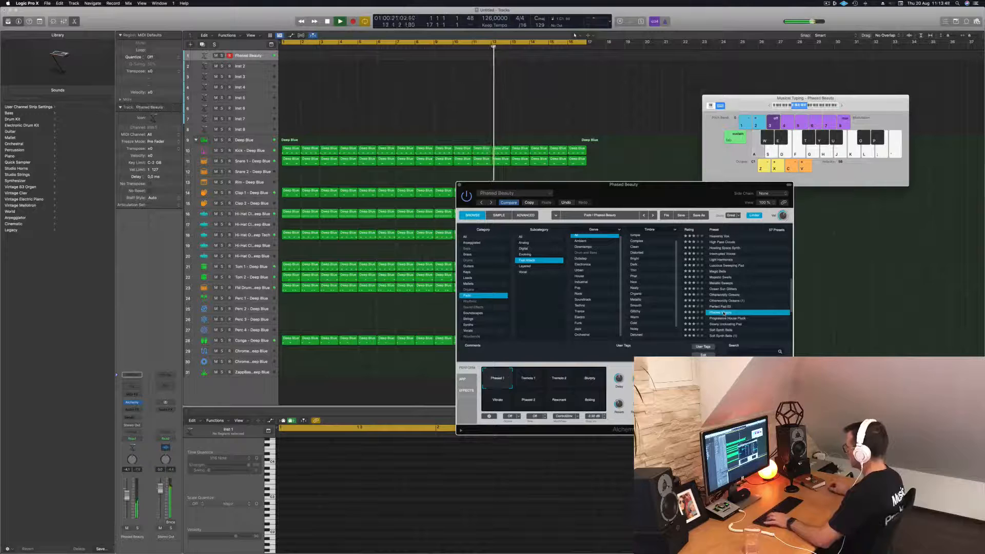
- Load the Perfect Pad 03 preset, morph its performance sound to the Warm variation and play test notes
left_click(721, 307)
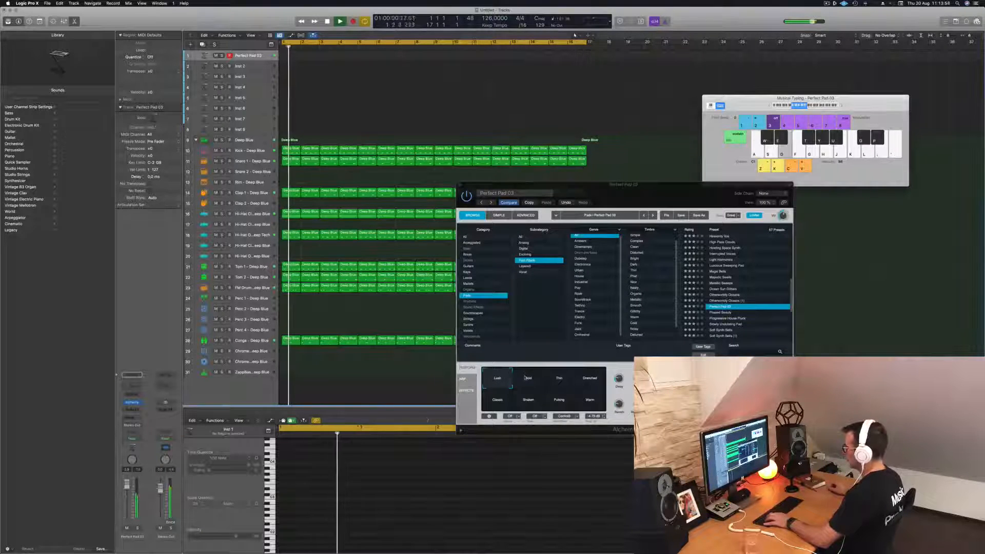
left_click(529, 378)
left_click_drag(530, 379, 598, 409)
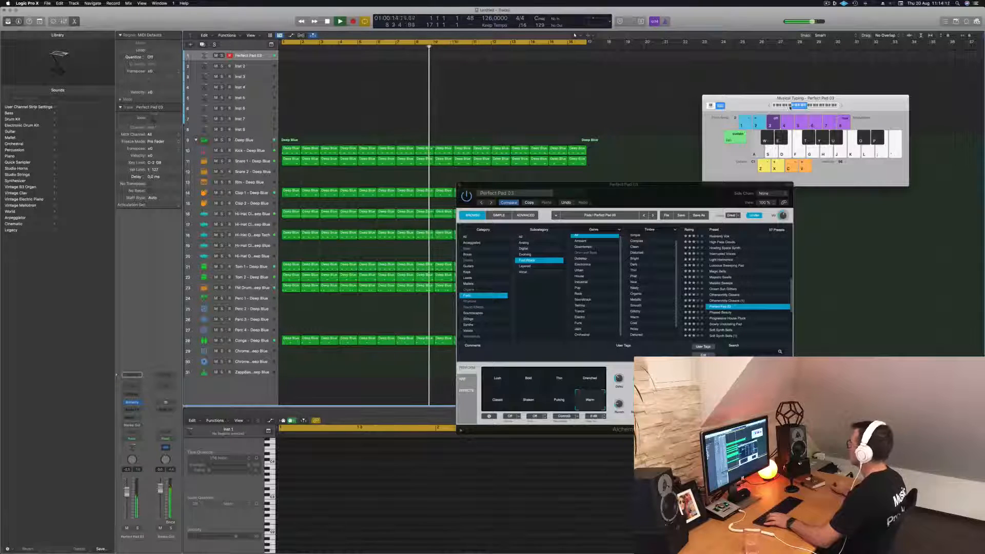
left_click(841, 106)
key("a")
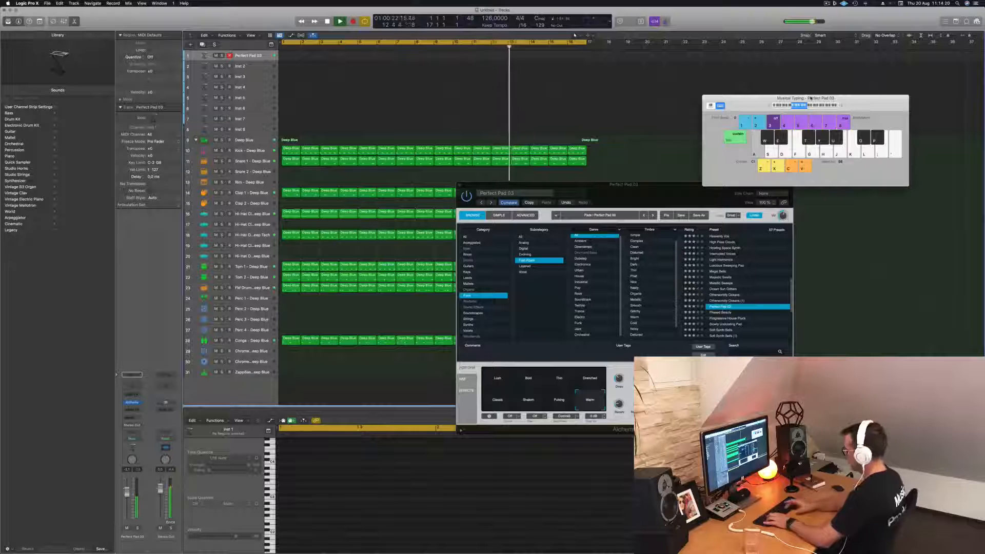
key("k")
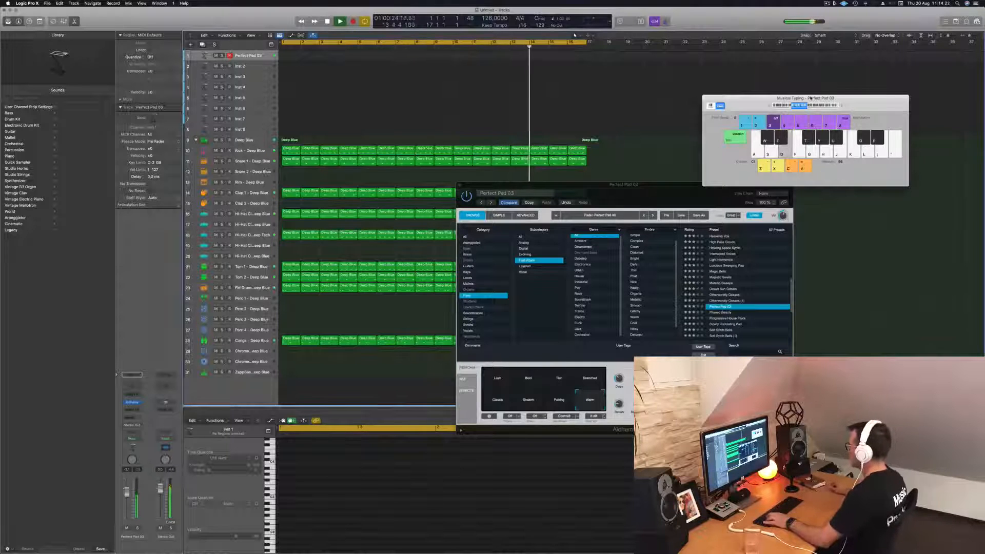
- Compare the Pulsing, Classic and Drenched variations of Perfect Pad 03
left_click(558, 401)
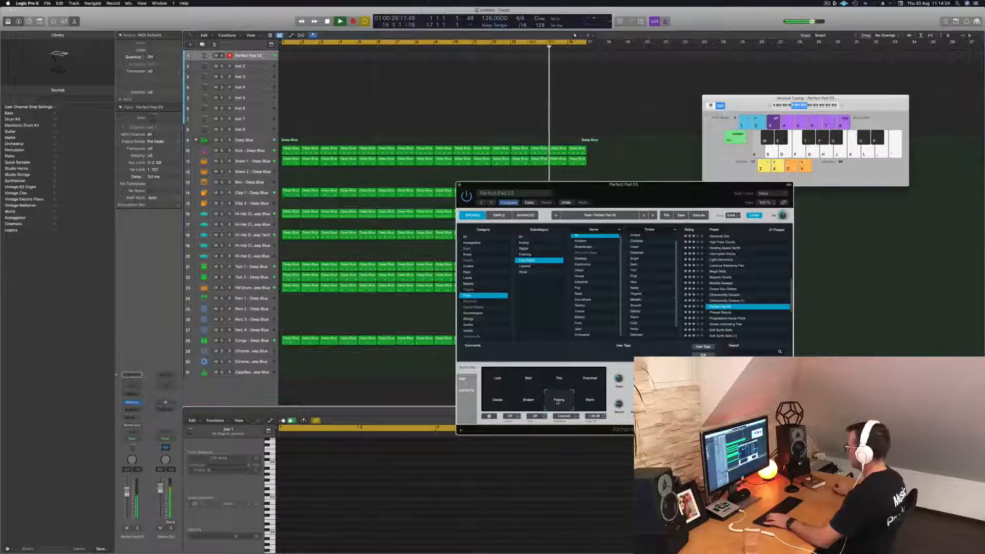
left_click(504, 404)
left_click(588, 382)
- Audition the presets from Progressive House Pluck through Soft Synth Bells and Solemn Echoes, load Spacey Echo Bells and play test notes
left_click(730, 318)
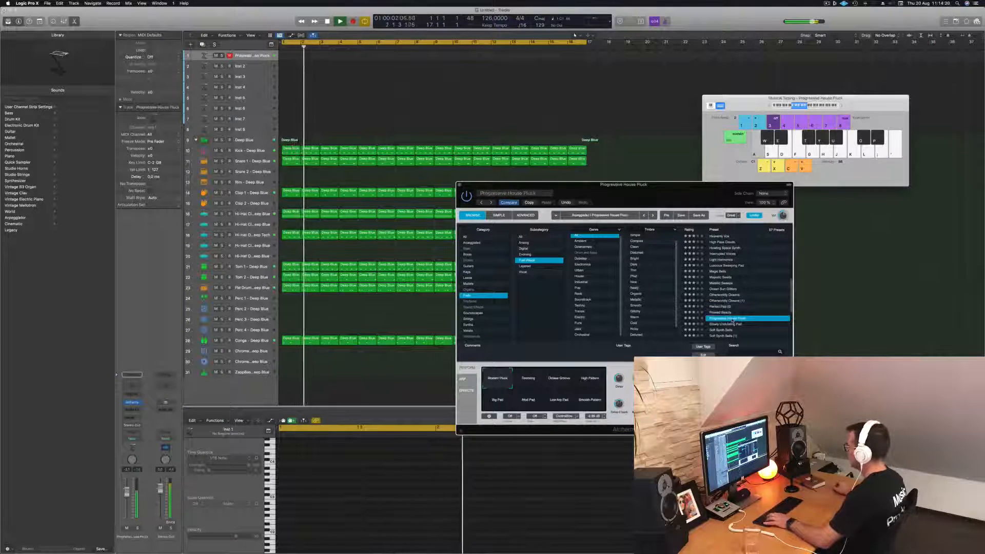
scroll(734, 308, "down", 5)
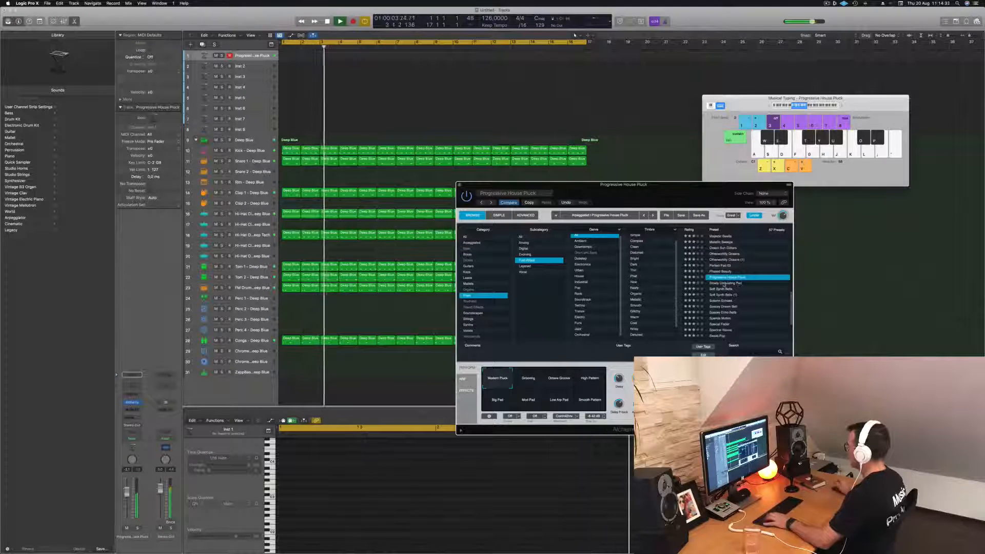
left_click(737, 284)
left_click(722, 289)
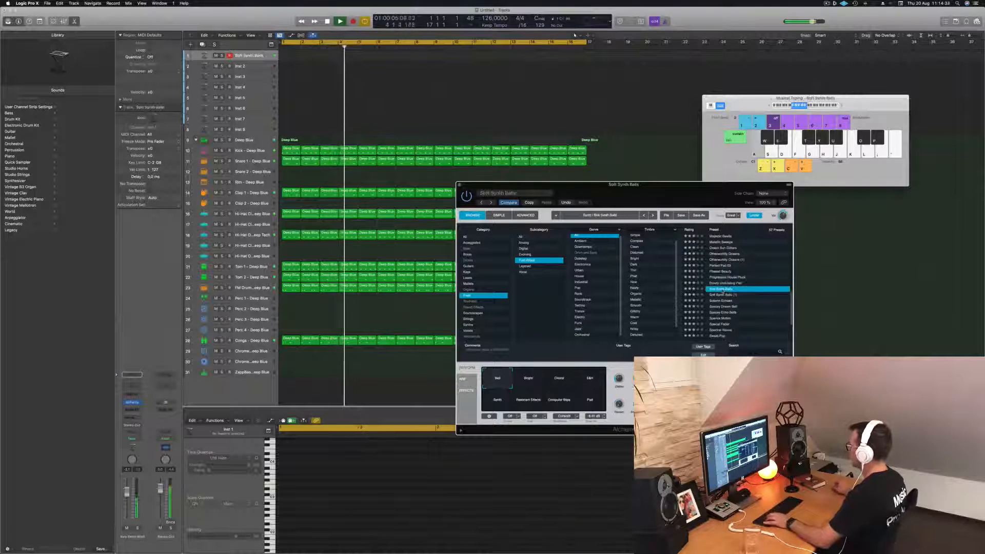
left_click(721, 301)
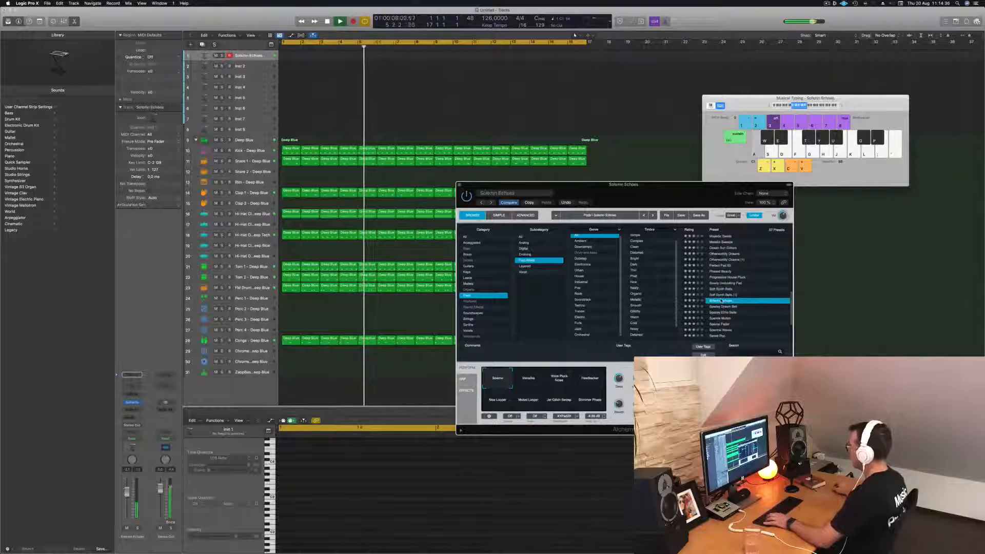
left_click(725, 312)
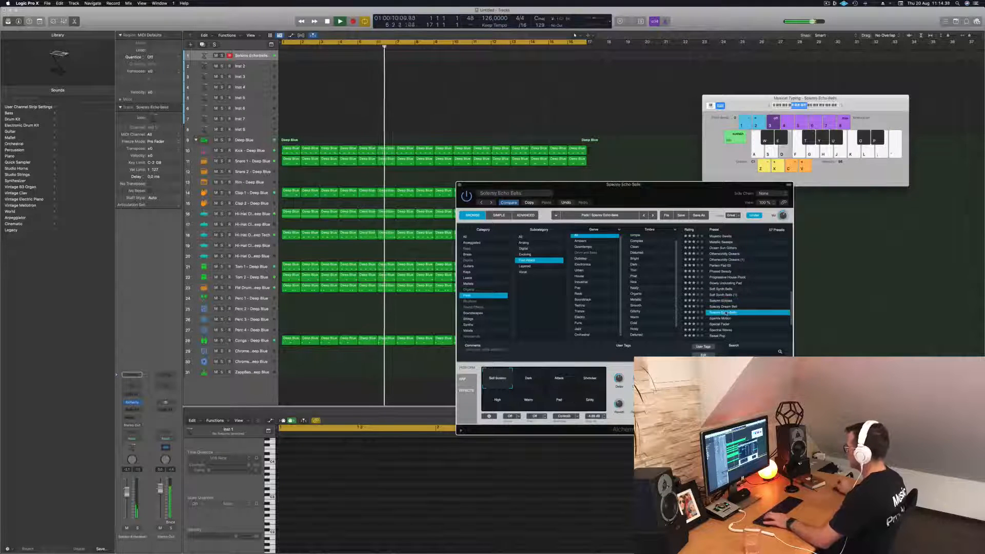
key("s")
key("d")
key("a")
- Try a text search among the Fast Attack pad presets and clear the search again
left_click(748, 352)
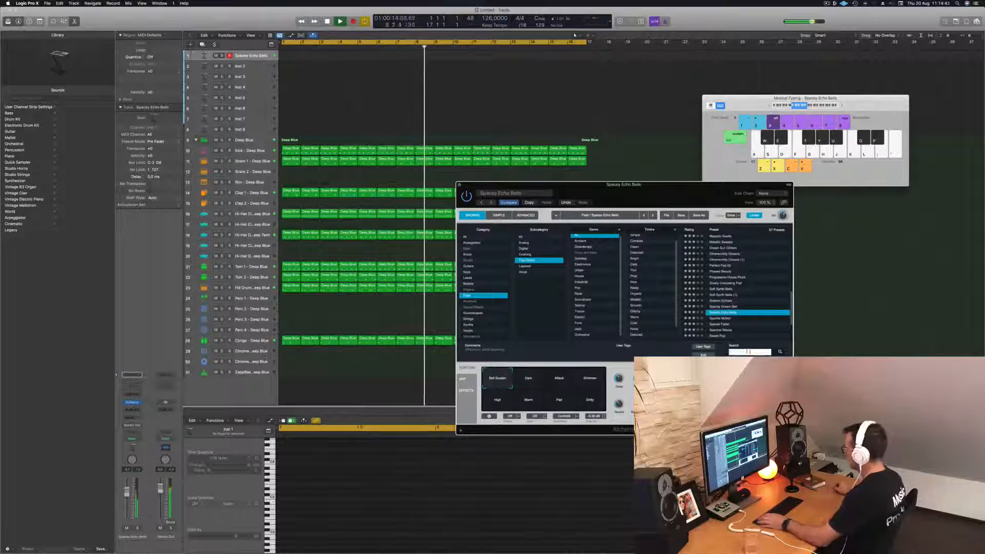
type("rascel")
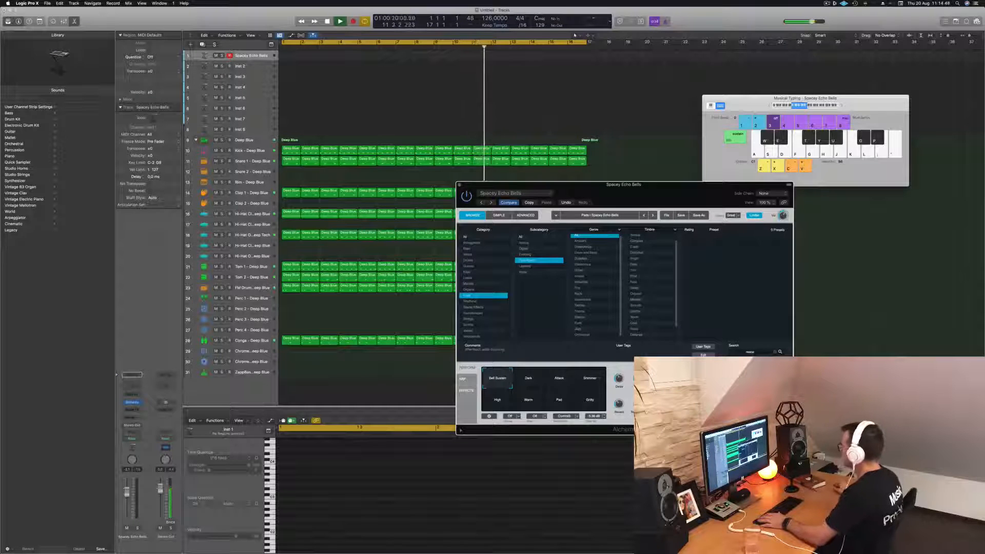
left_click(775, 352)
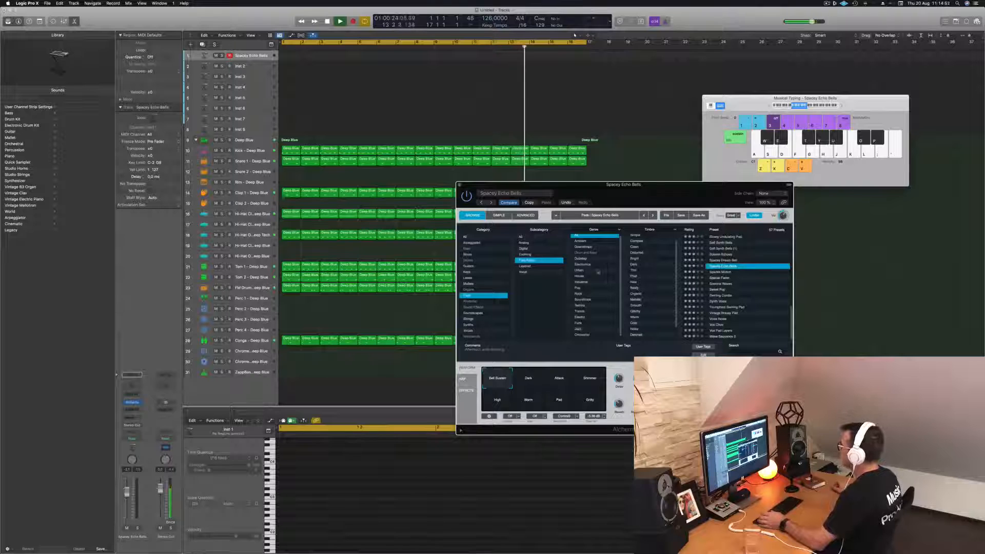
- Switch the Alchemy browser to the Brass category and audition Brassy and Funky, Brassy Jazz Ensemble and Brassy Pad Swell
left_click(467, 249)
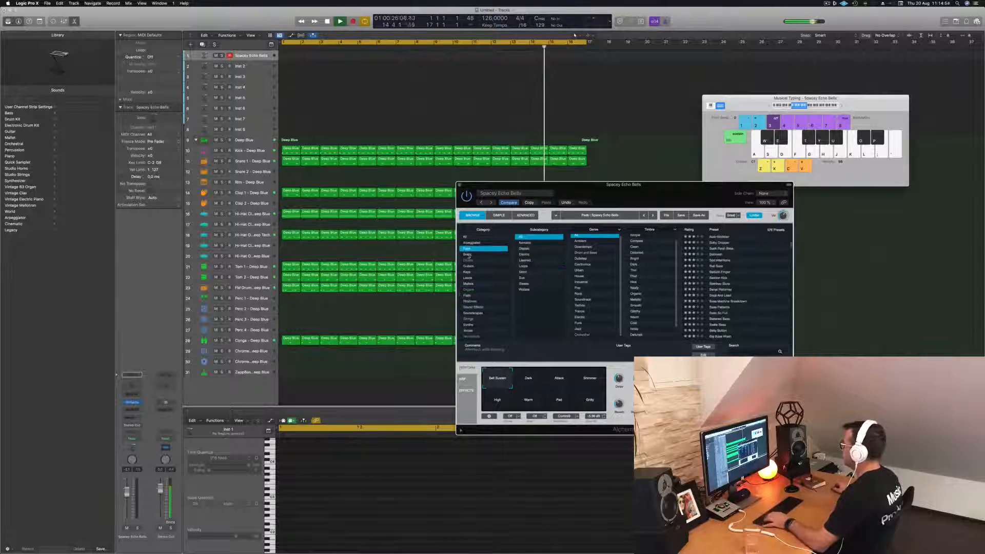
left_click(467, 254)
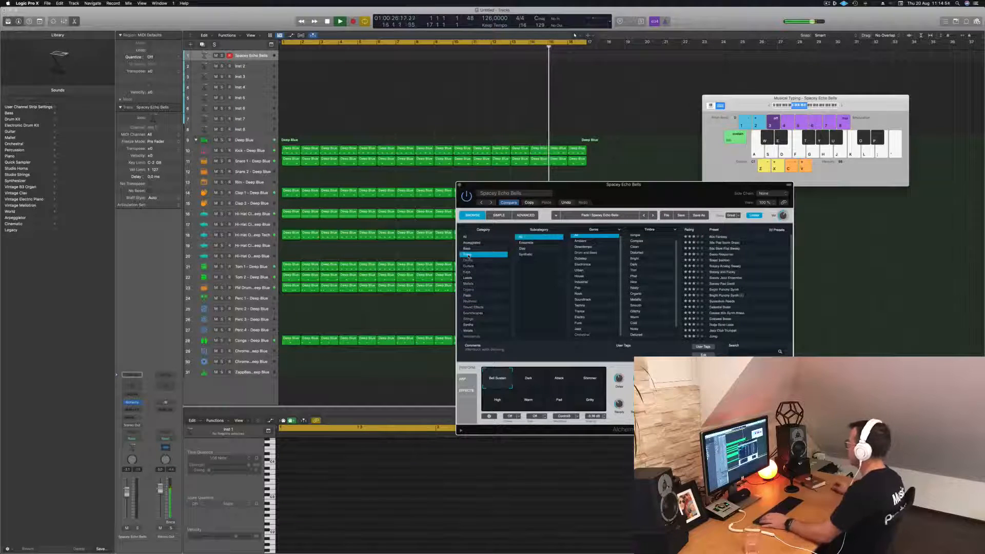
left_click(720, 271)
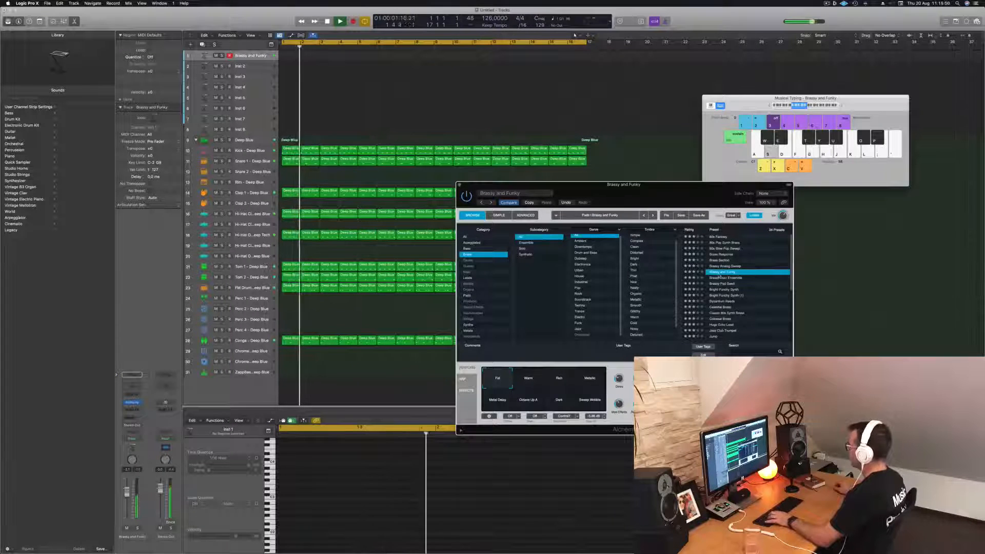
left_click(722, 278)
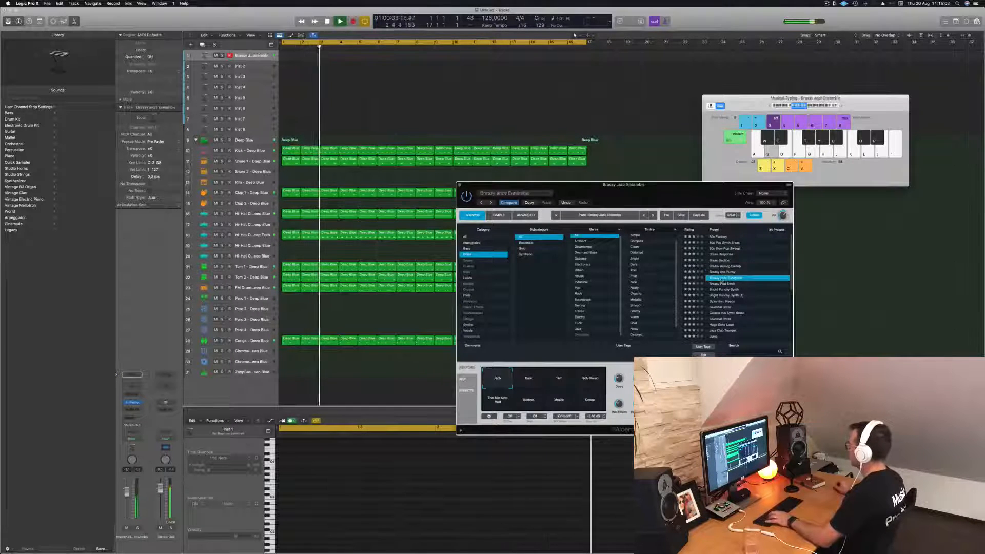
left_click(724, 283)
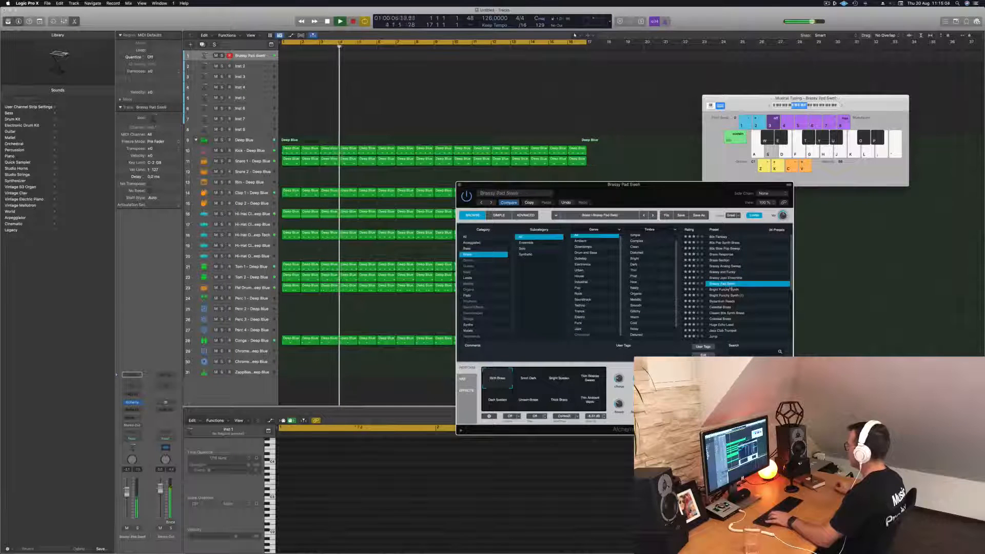
- Load the Supervillain Brass preset from further down the brass list and play test notes
scroll(730, 289, "down", 5)
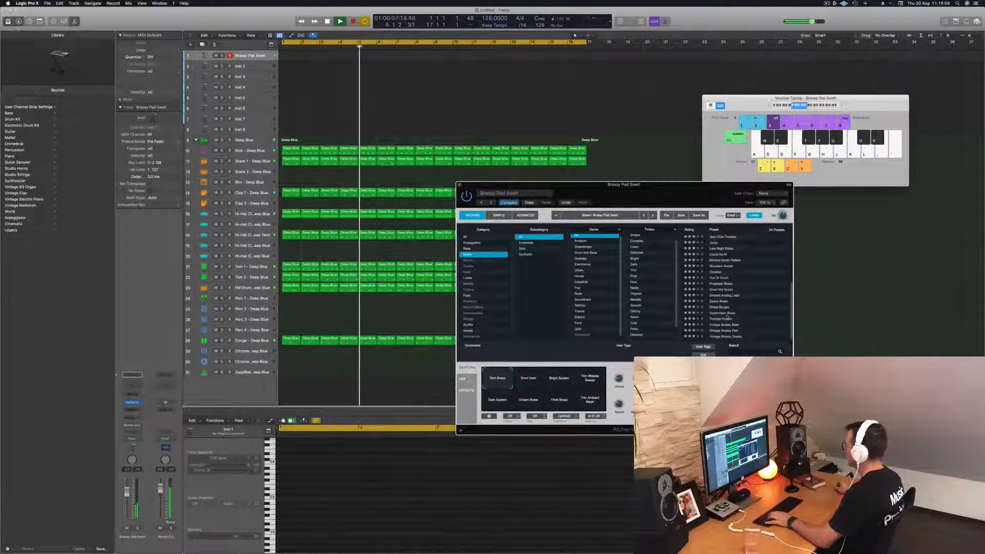
left_click(727, 313)
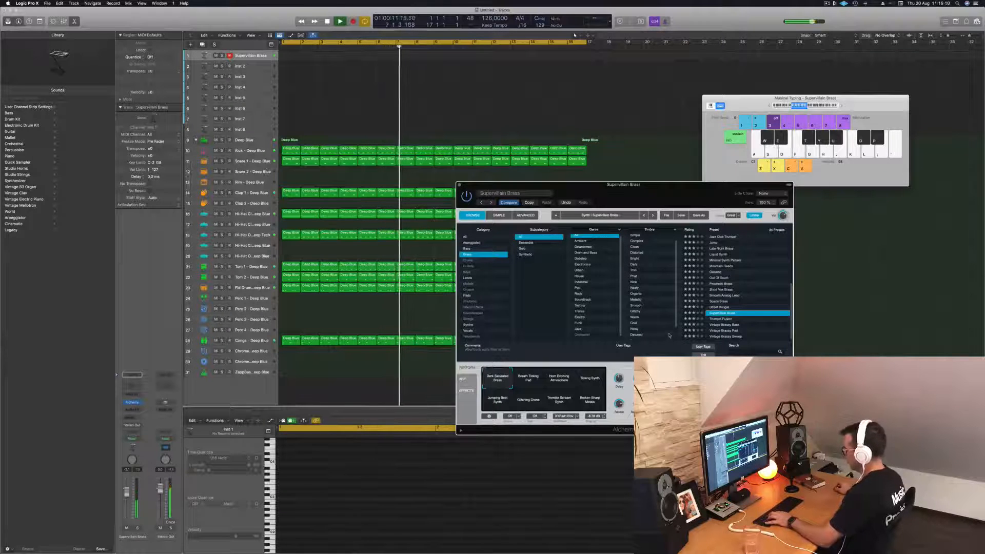
key("g")
key("h")
key("g")
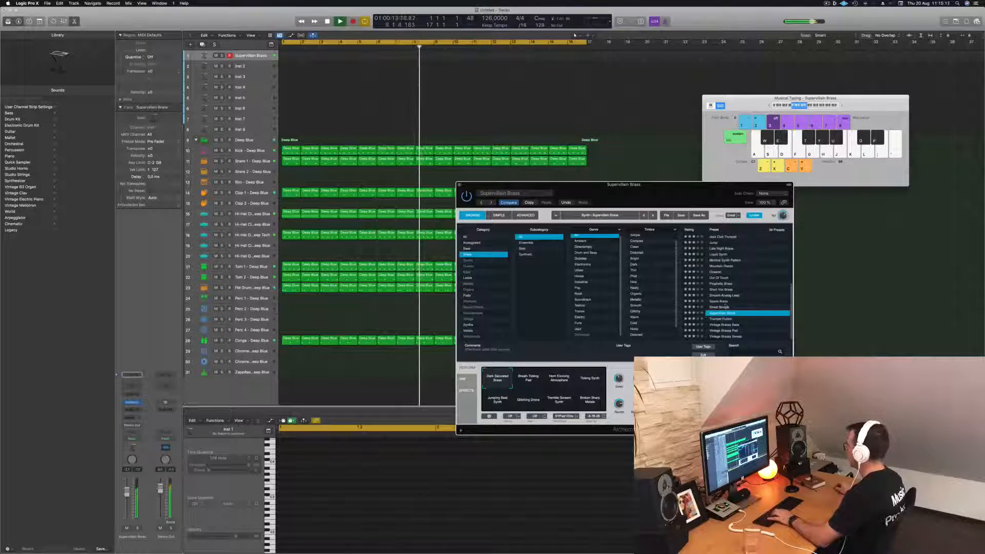
- Load the Street Boogie brass preset and play test notes over the beat
left_click(724, 306)
key("g")
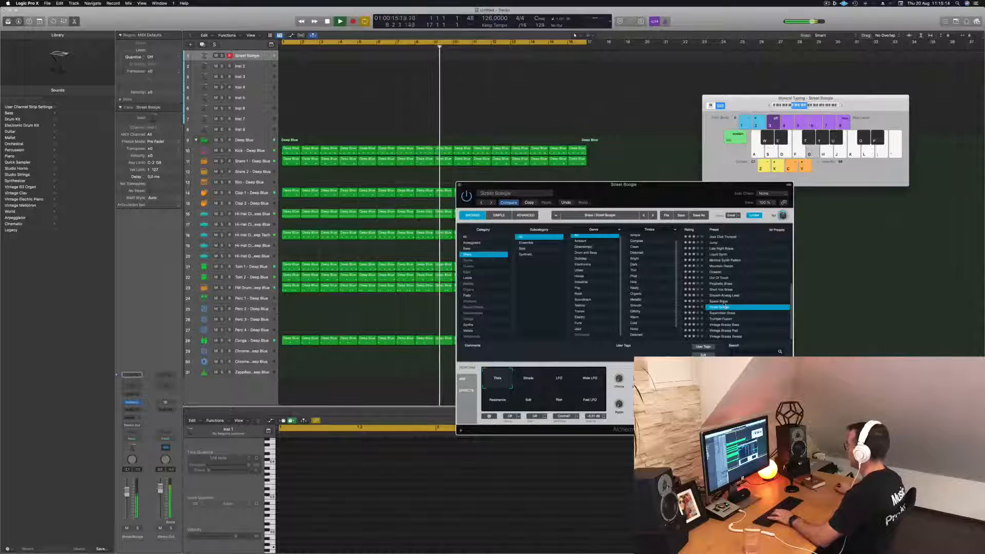
key("g")
key("h")
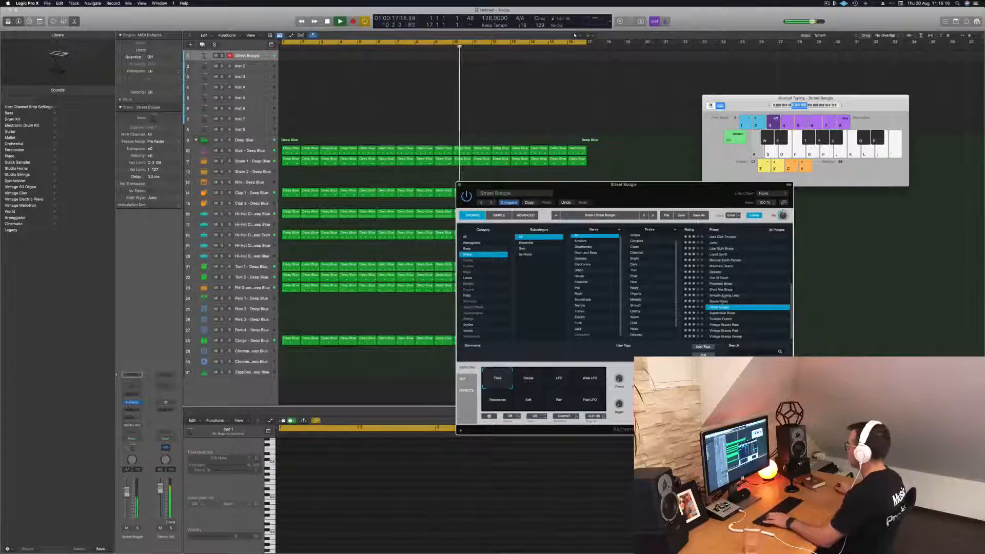
- Audition the brass presets from Space Brass and Smooth Analog Lead up to Out Of Touch
left_click(721, 301)
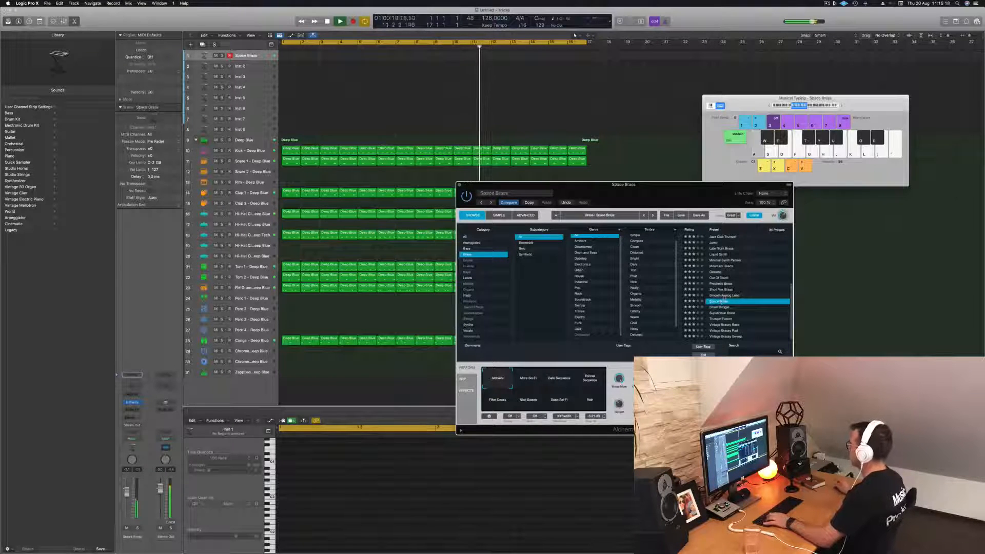
left_click(730, 296)
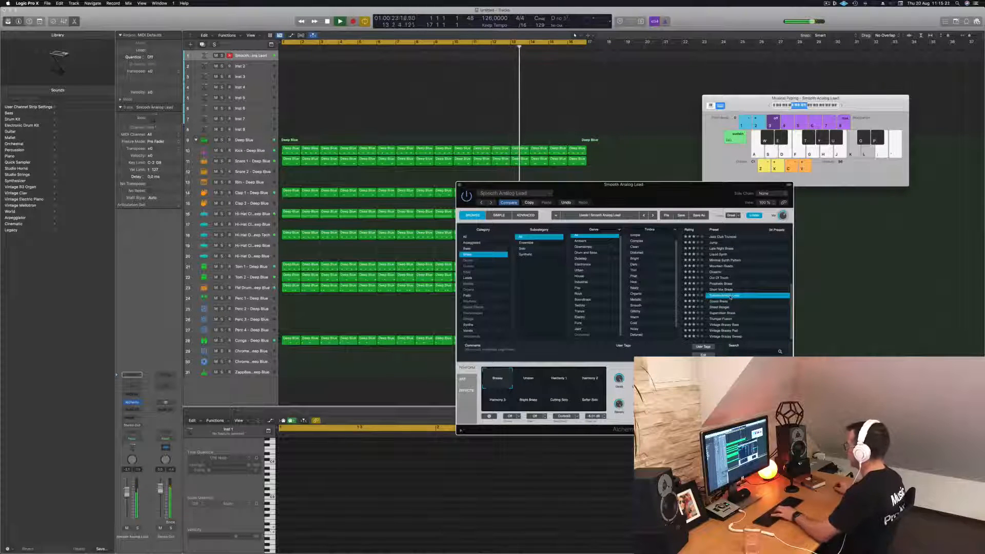
left_click(721, 290)
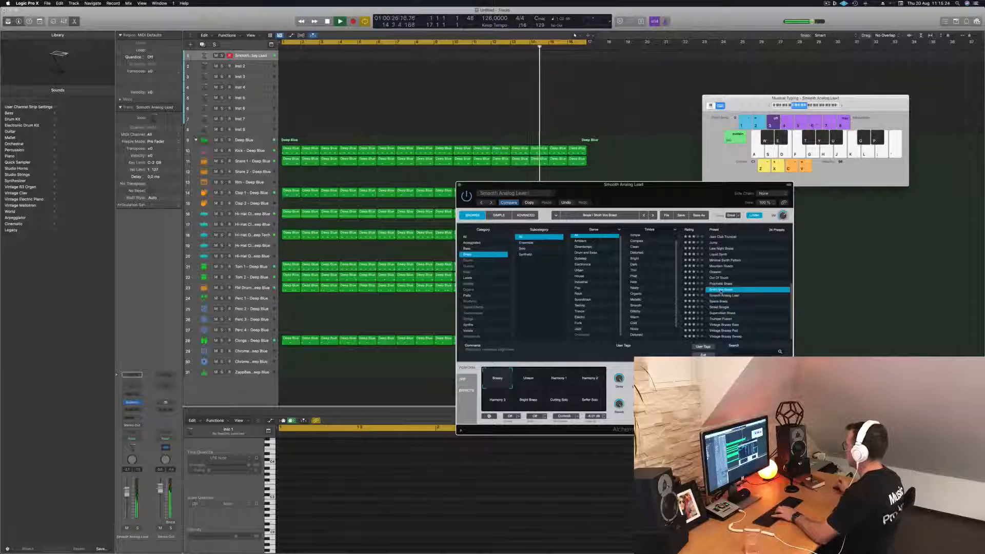
left_click(721, 278)
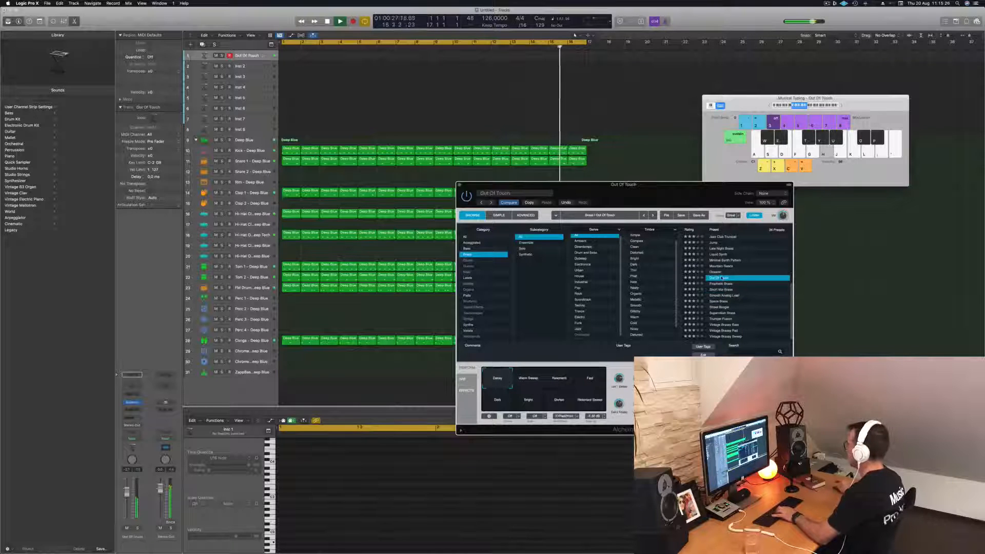
- Switch to the Bass category, load Analog Bounce and filter the bass presets by the Distorted timbre
left_click(468, 250)
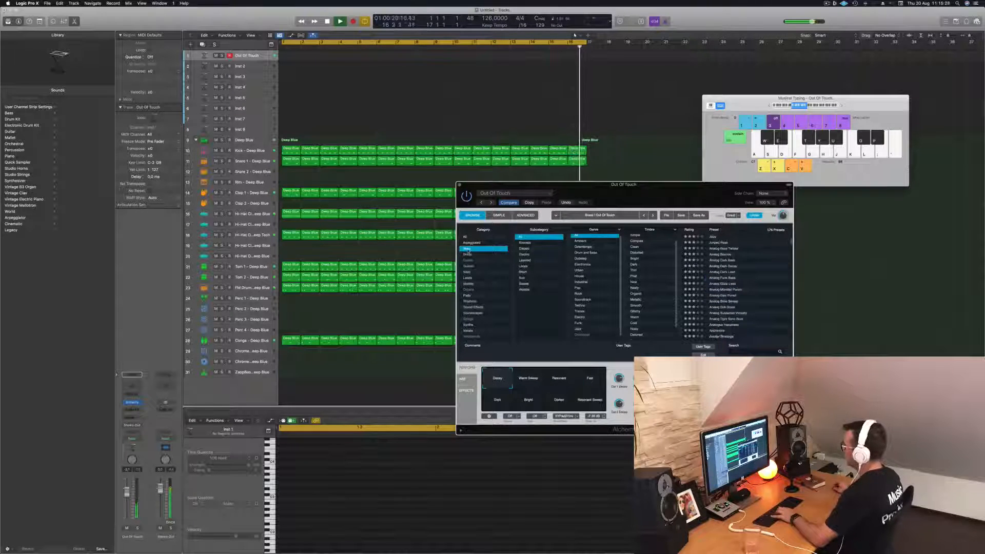
left_click(717, 254)
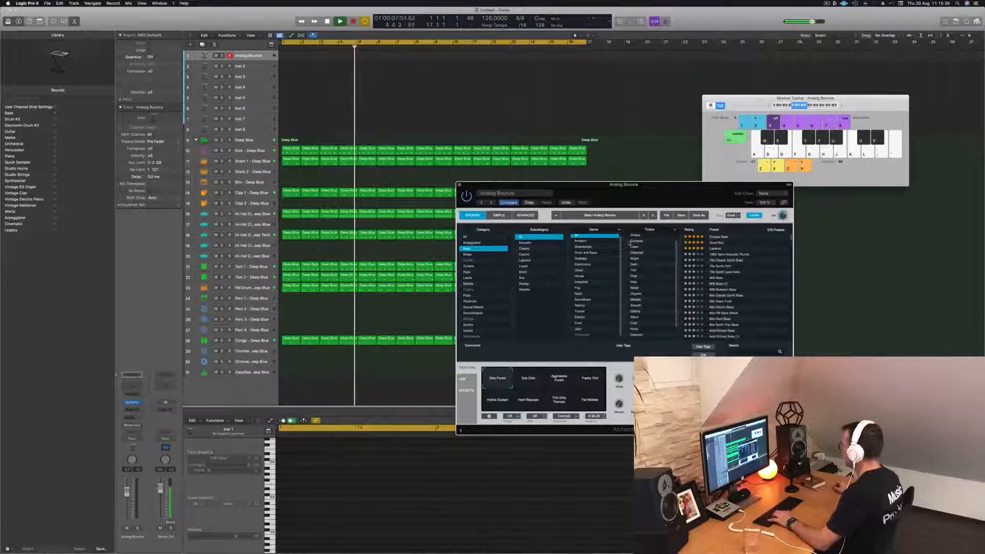
left_click(636, 236)
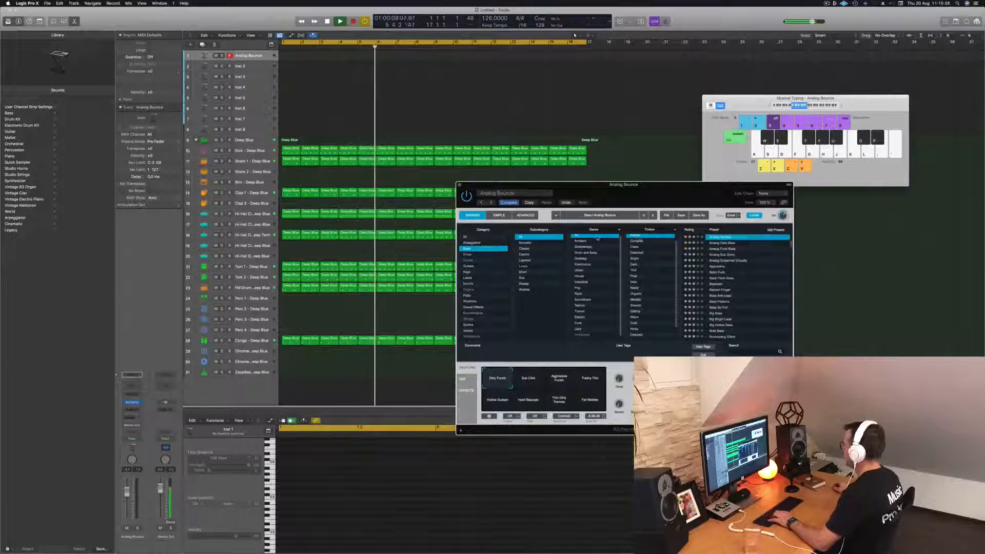
left_click(636, 252)
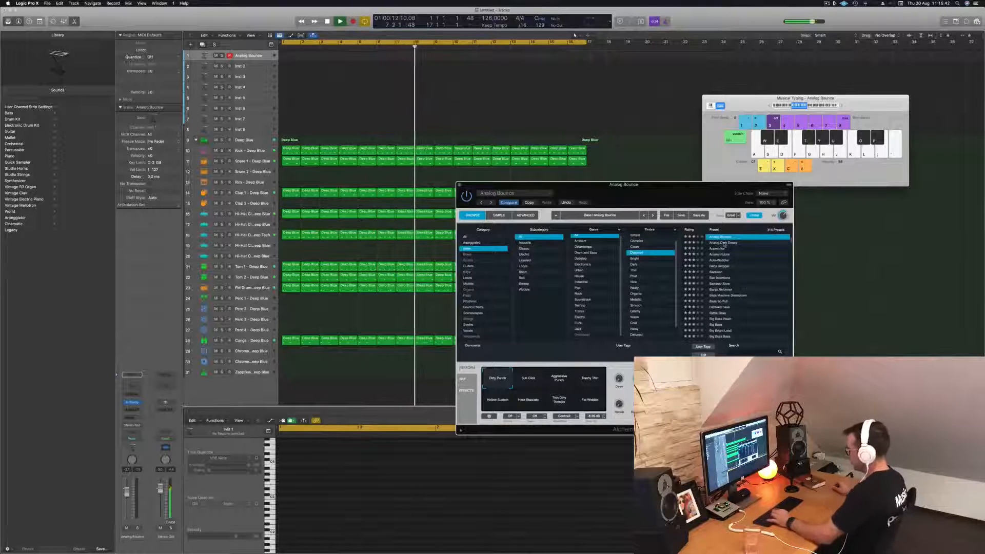
- Load Analog Dark Decay and compare its Comb 1, LFO, Distort, Comb 2 and Drive variations
left_click(723, 243)
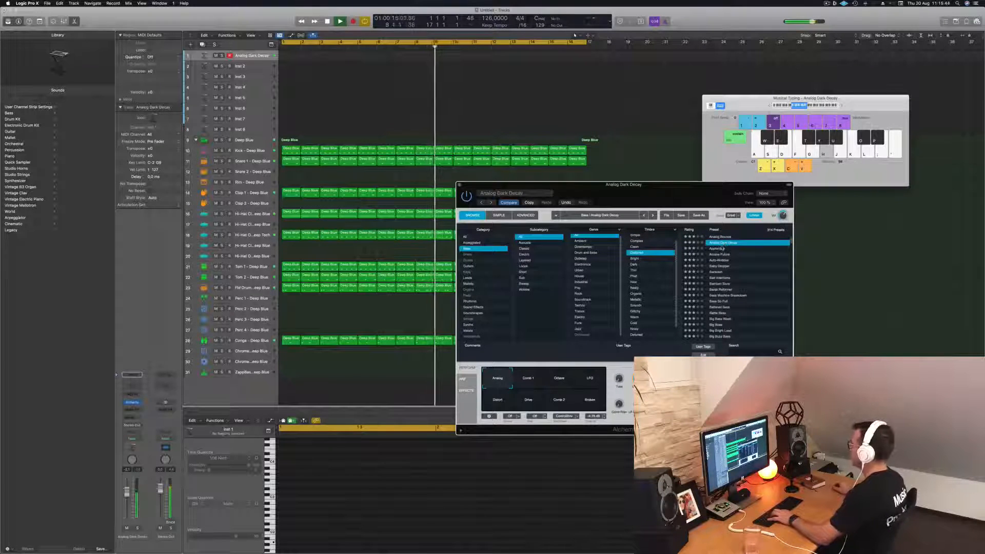
left_click(534, 375)
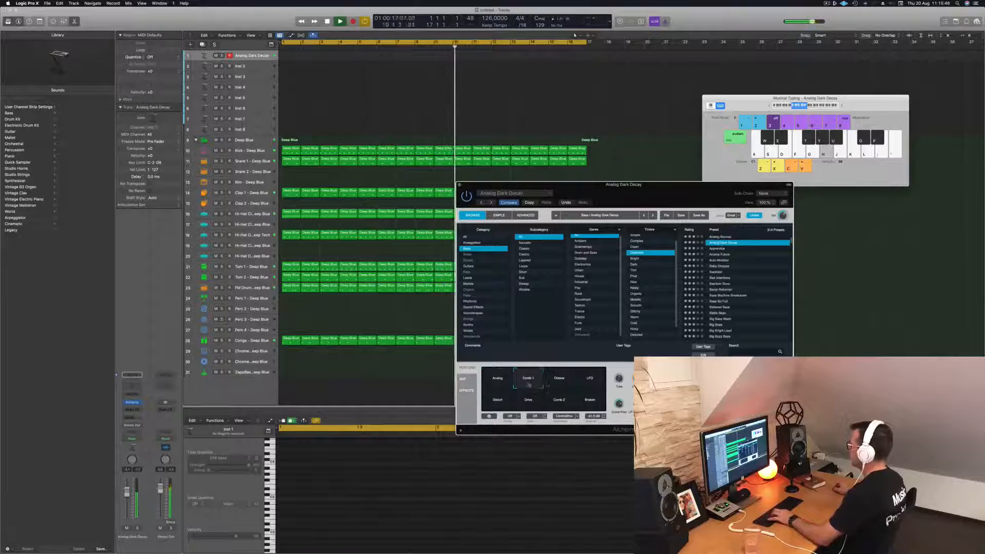
left_click(596, 383)
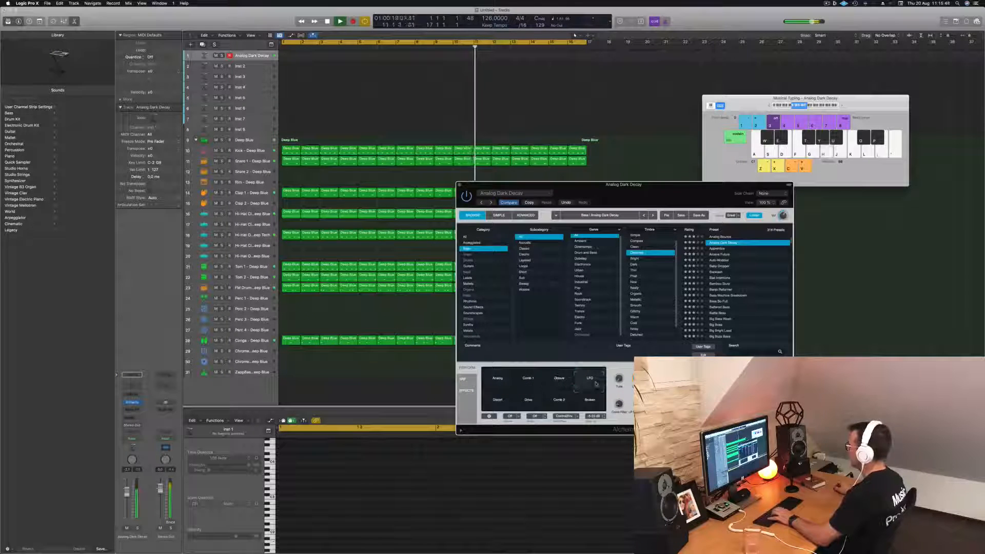
left_click(528, 399)
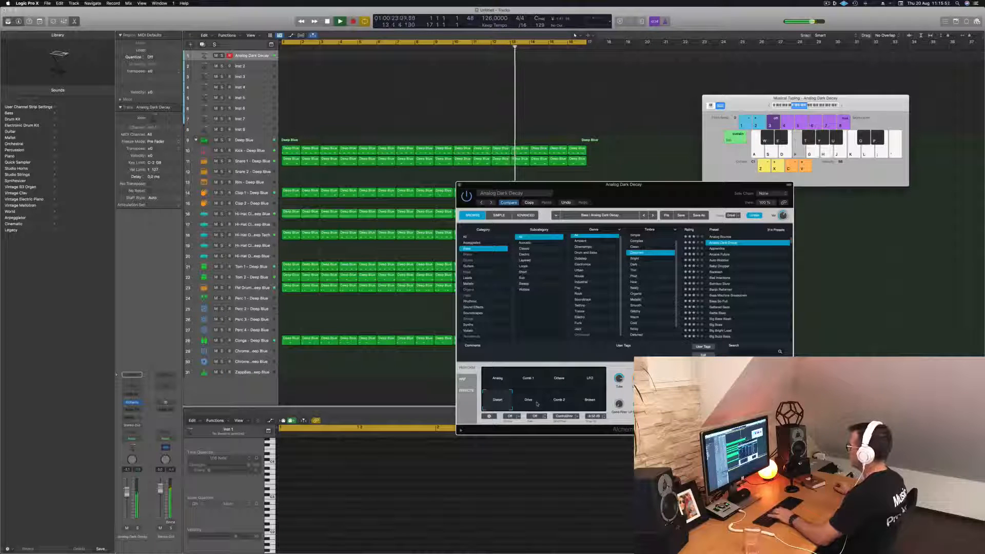
left_click(557, 403)
left_click(532, 402)
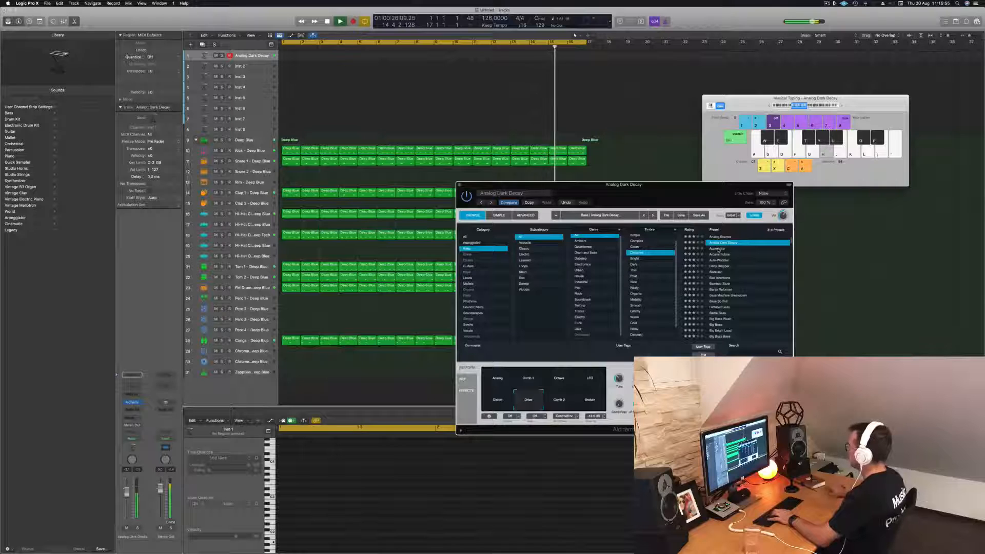
- Audition the Apprentice, Arcane Future and Acid Etched Bass presets among the distorted basses
left_click(717, 249)
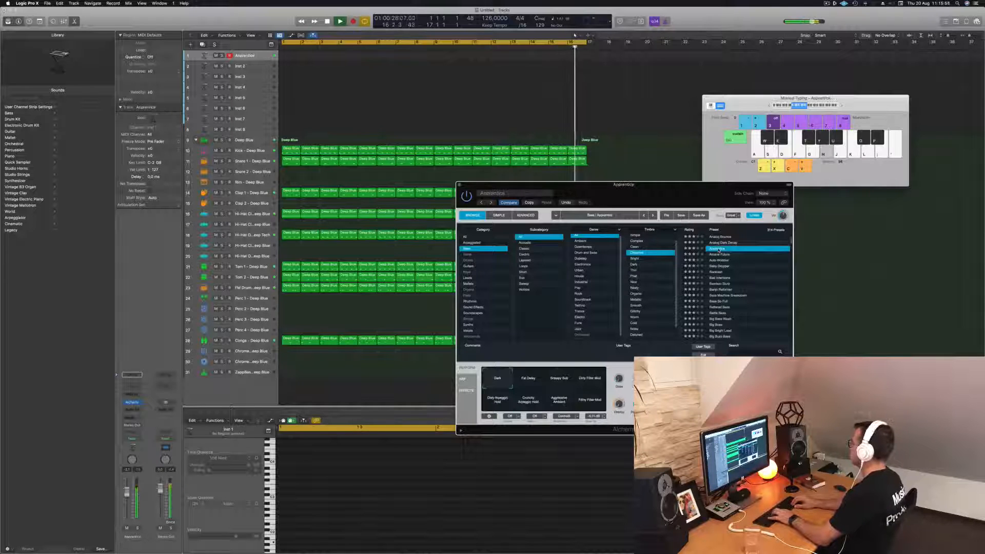
left_click(718, 254)
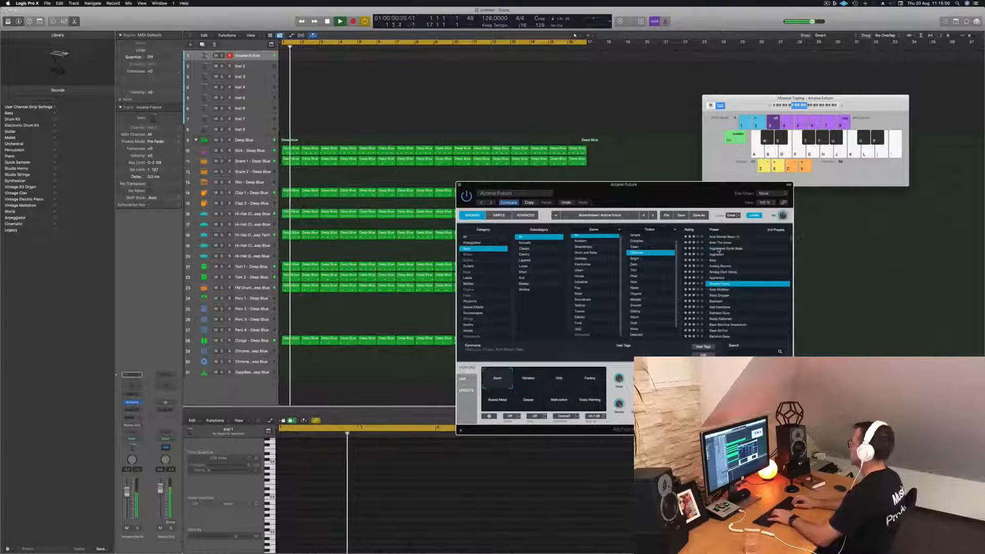
scroll(718, 249, "up", 2)
left_click(718, 250)
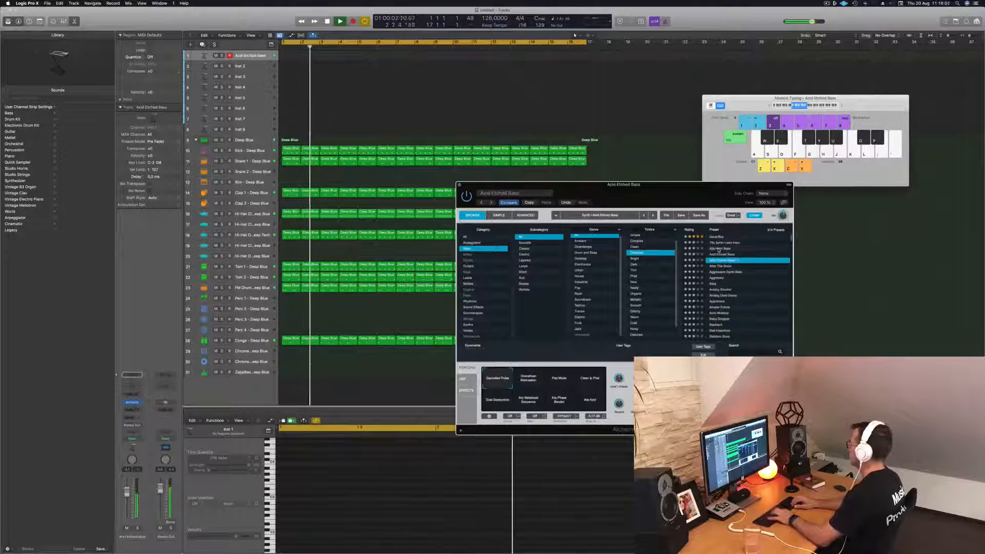
- Step down the distorted bass presets through Aggressive Synth Bass and Aggressor to Analog Bounce
key("Down")
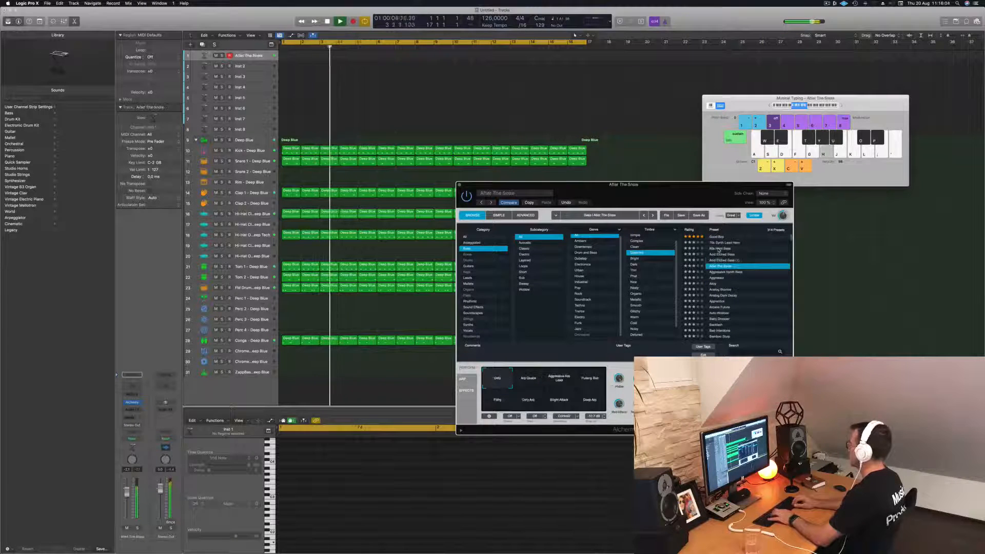
key("Down")
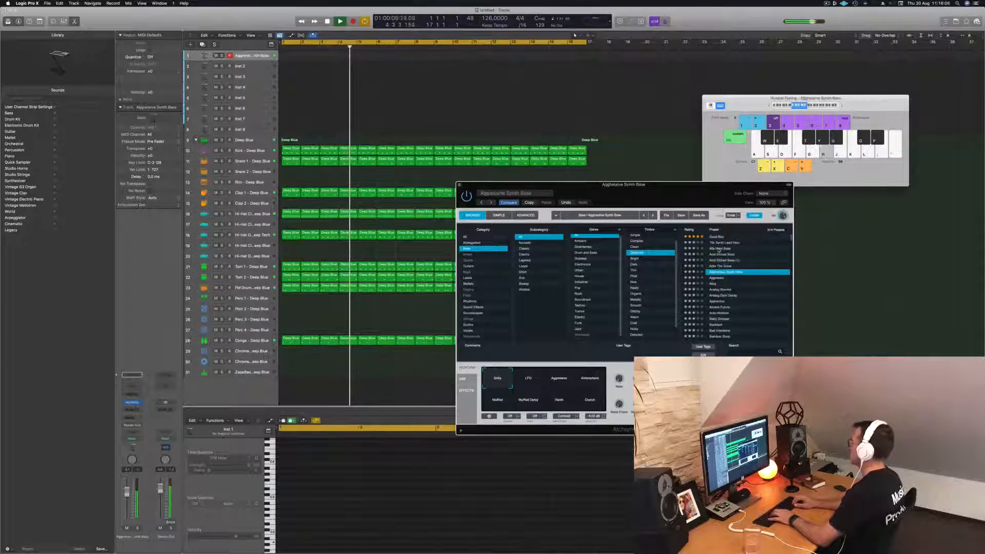
key("Down")
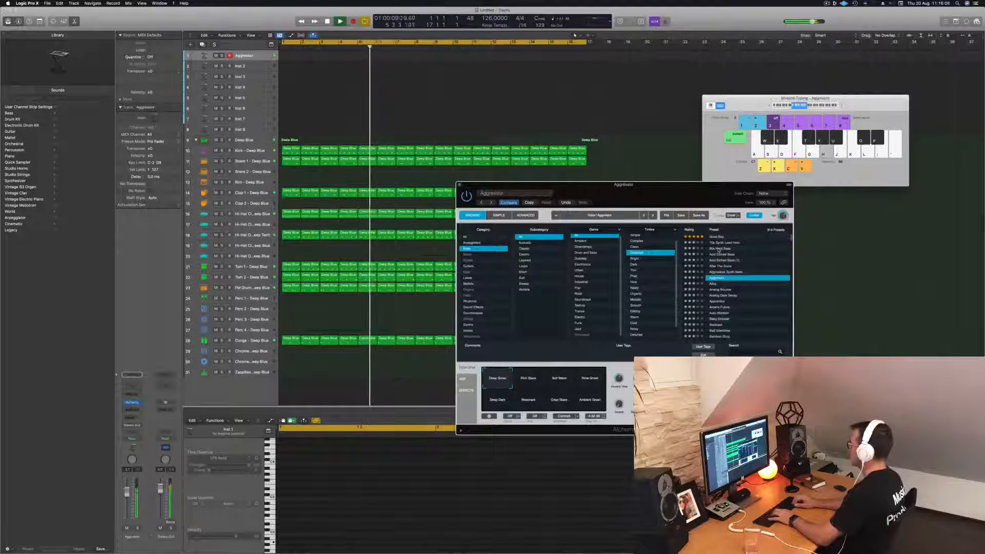
key("Down")
key("Down")
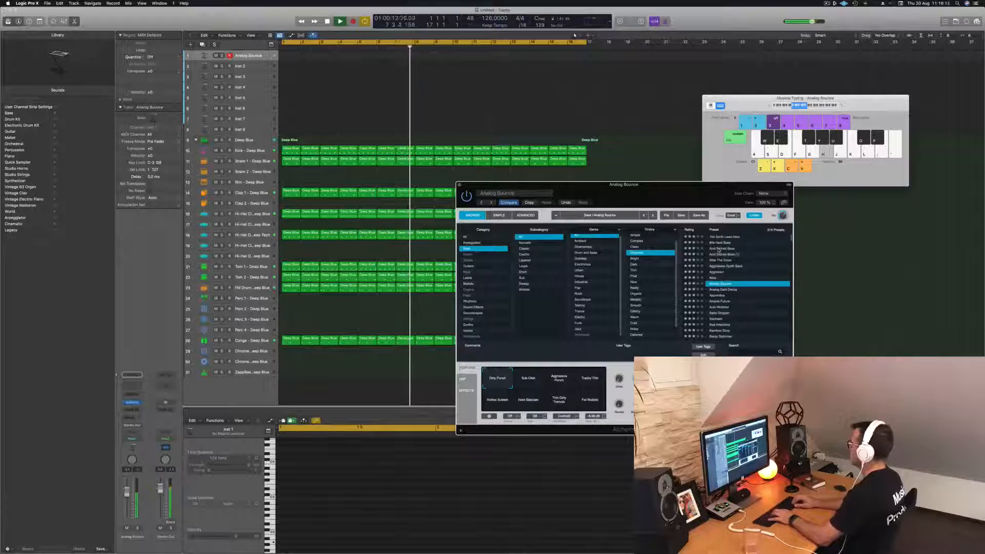
- Audition the distorted bass presets from Analog Dark Decay through Apprentice and Arcane Future to Bad Intentions
key("Down")
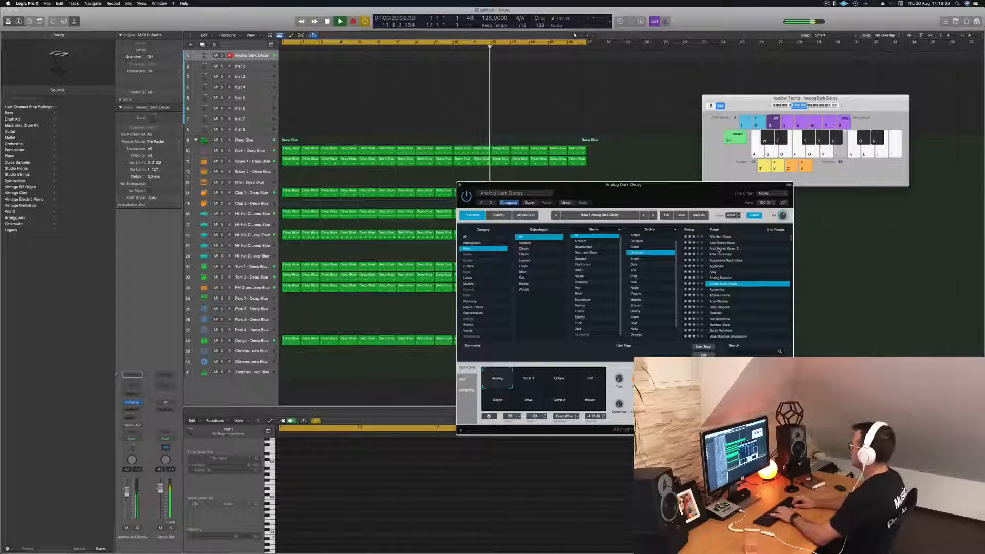
key("Down")
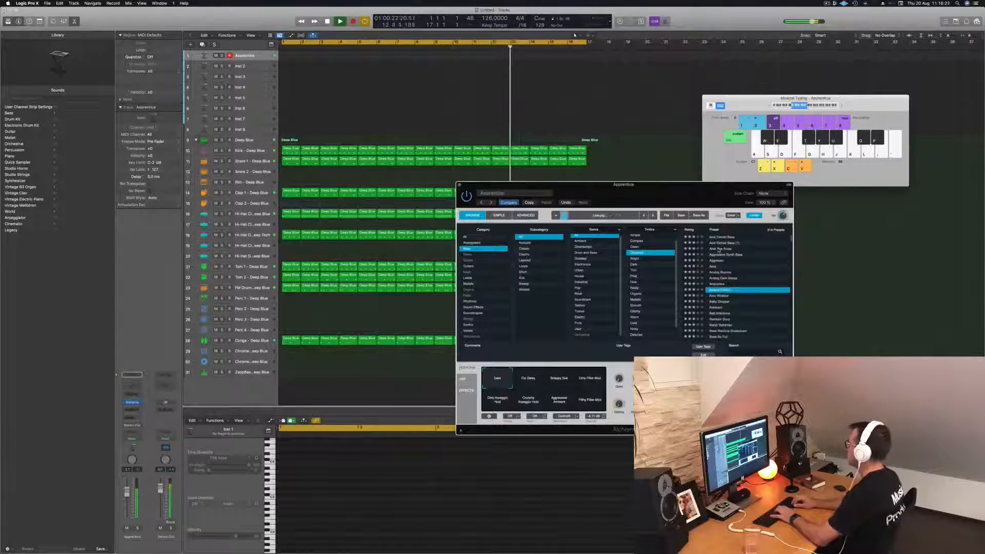
key("Down")
key("Down")
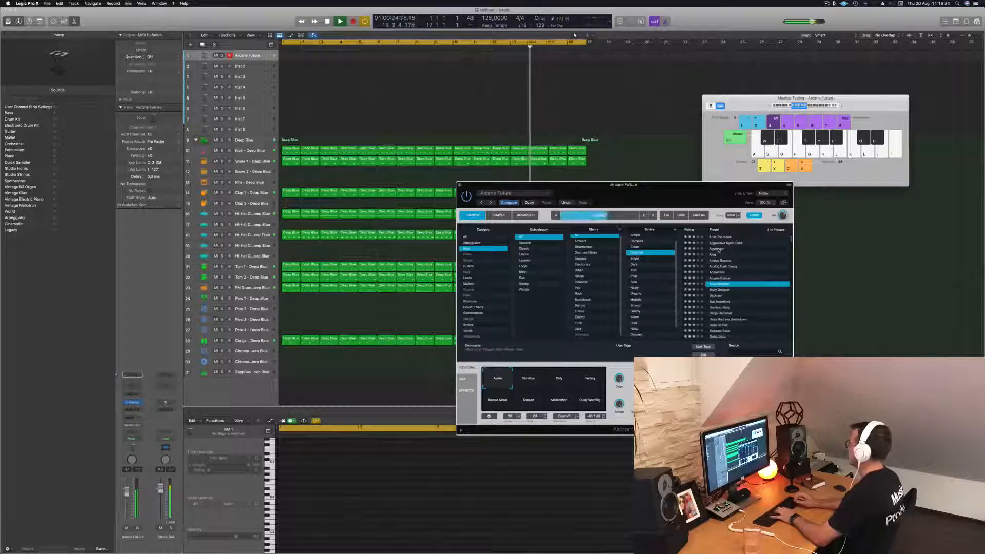
key("Down")
key("Down")
key("Down")
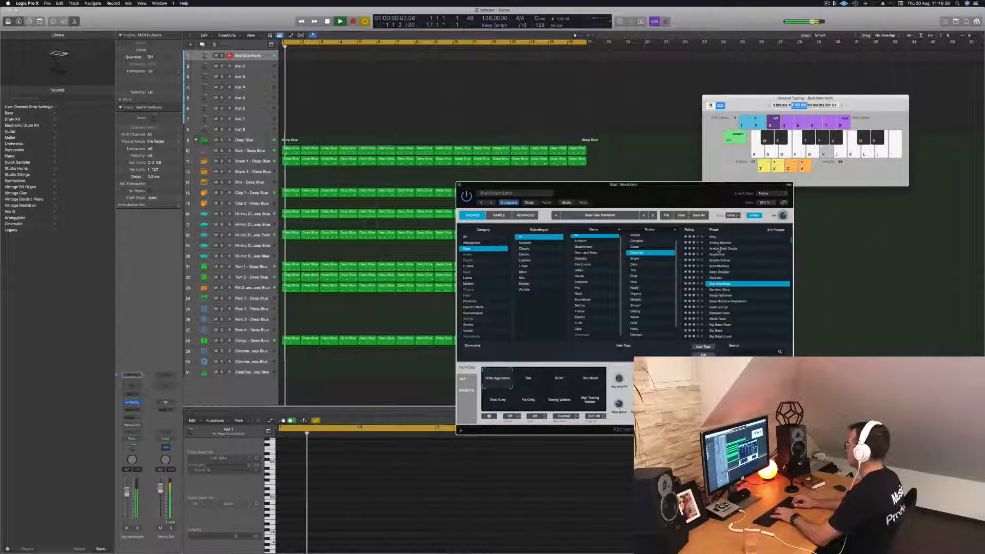
- Step further down the distorted bass presets and load Bass Machine Breakdown
key("Down")
key("Down")
key("Down")
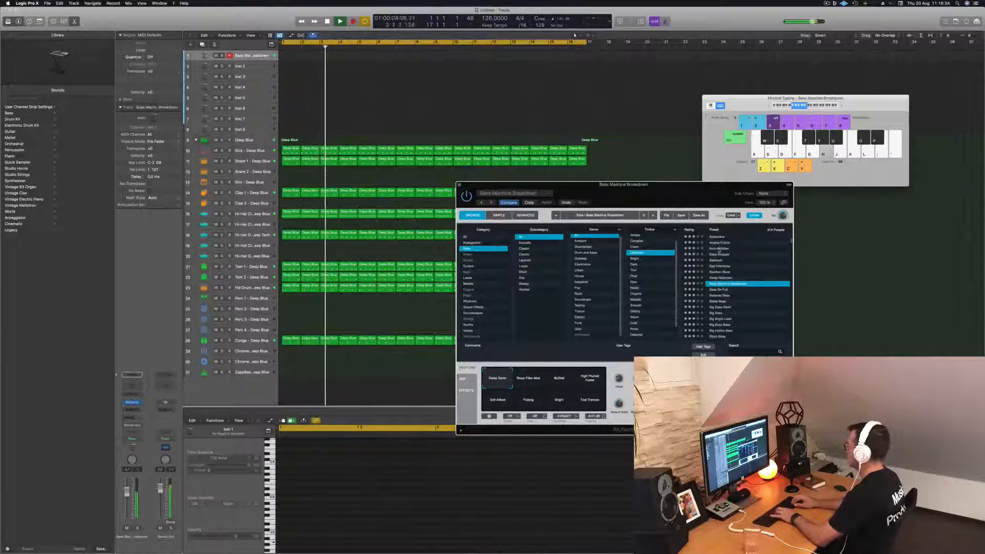
- Load Bass So Full and compare its sub, Fat Distortion and dirty performance variations over the beat
key("Down")
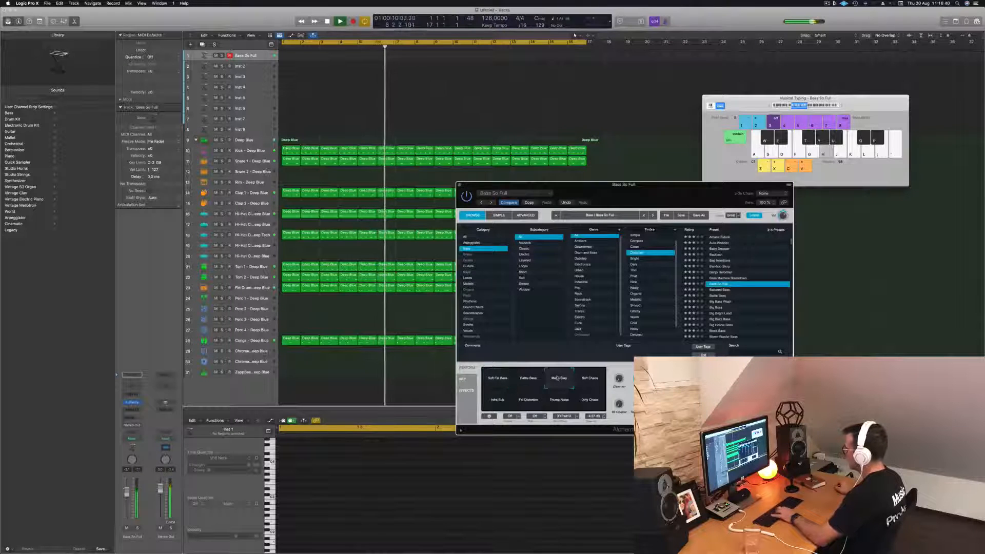
left_click(490, 402)
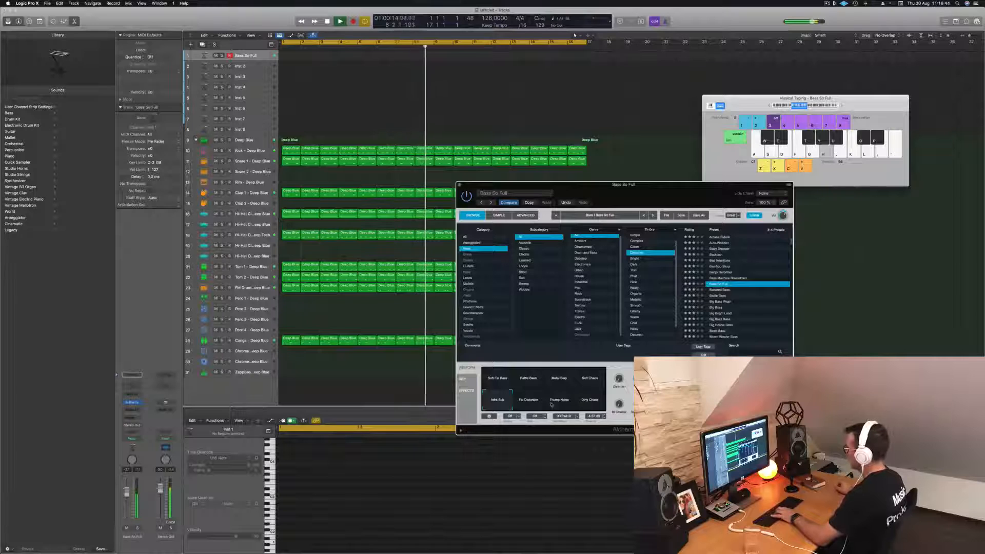
left_click(530, 404)
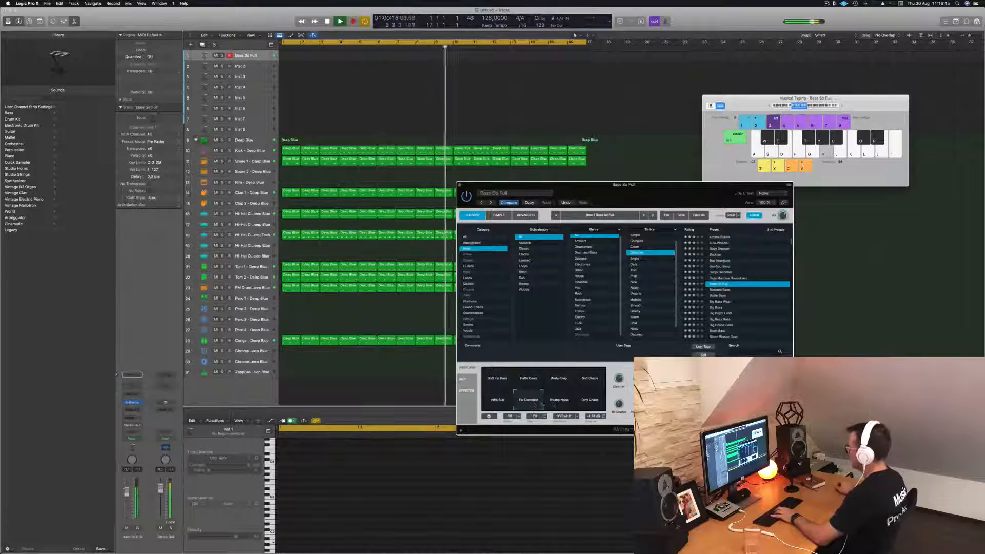
left_click(590, 403)
left_click(506, 407)
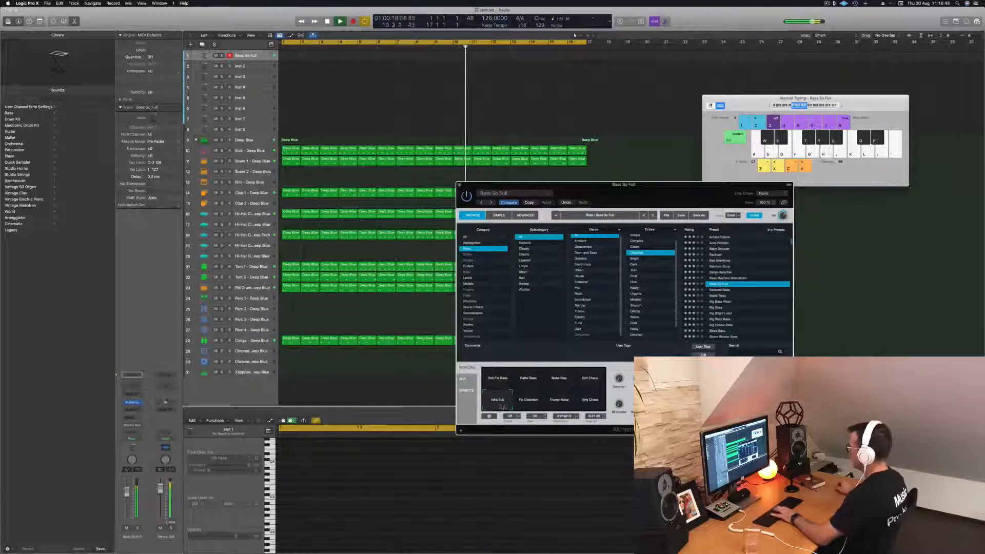
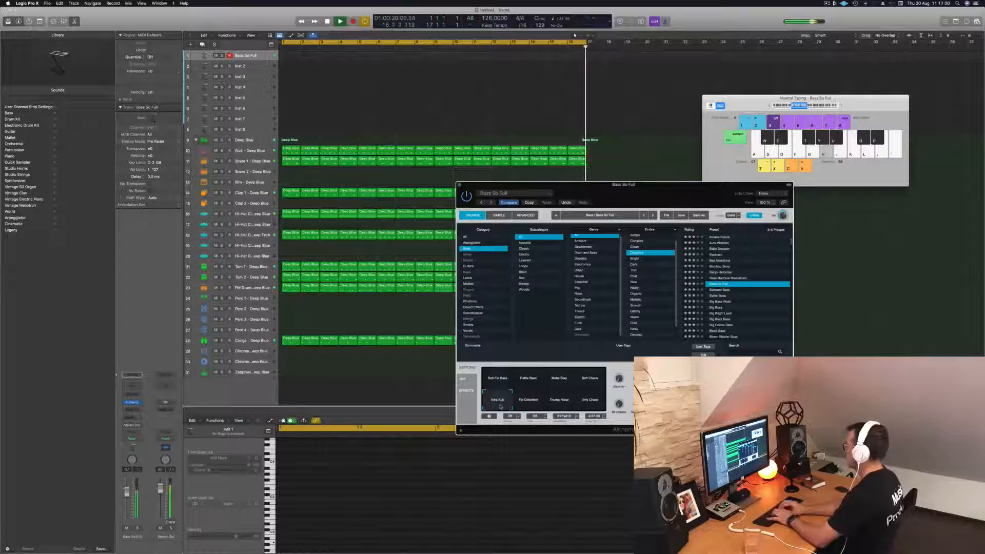
- Audition Battered Bass and Battle Bass, shifting the musical typing keyboard up an octave while playing test notes
left_click(723, 291)
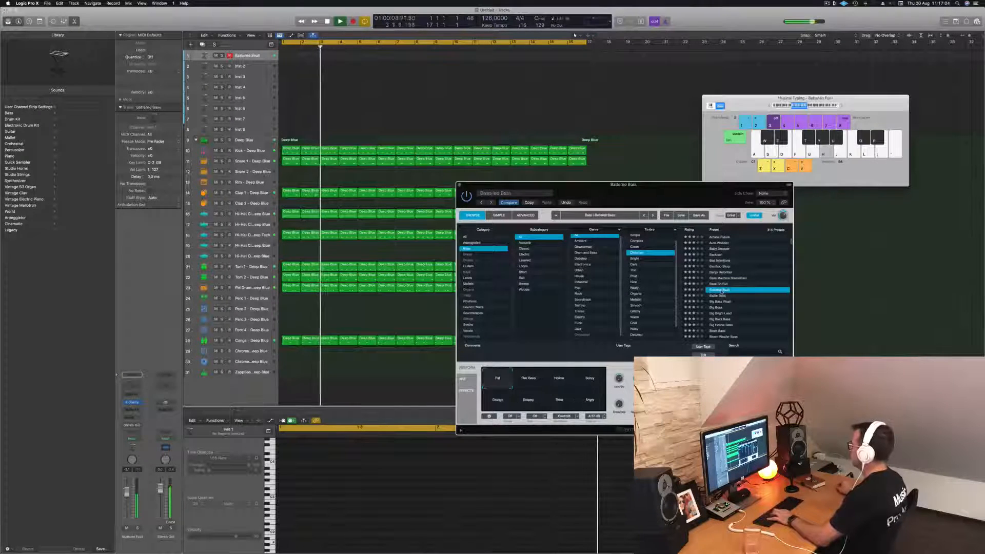
left_click(722, 296)
key("h")
left_click(841, 105)
key("h")
key("f")
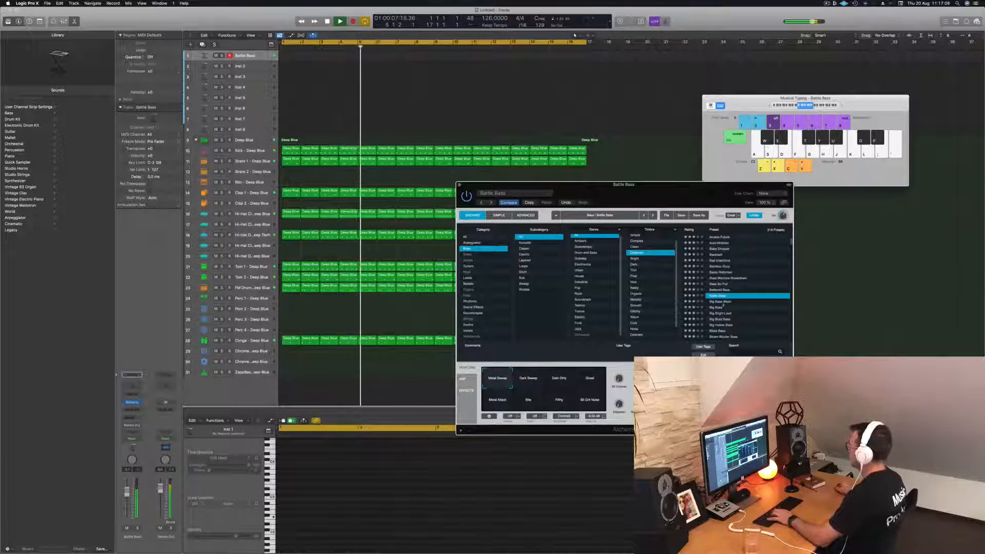
- Audition the Big Bass Wash and Big Boss presets with test notes over the beat
left_click(722, 302)
key("h")
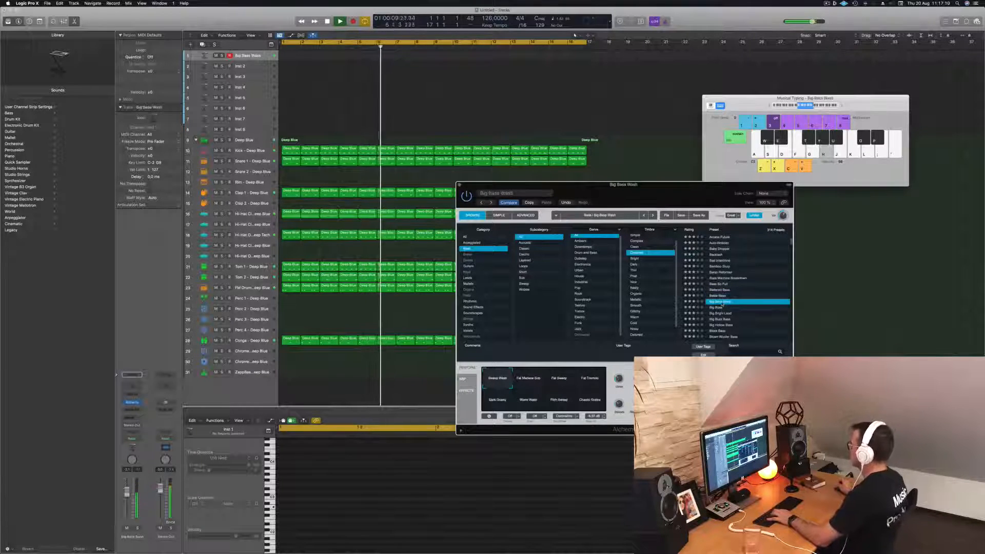
key("f")
left_click(716, 308)
key("f")
key("h")
- Step down the distorted basses through Big Bright Lead and Big Buzz Bass to Big Hollow Bass
left_click(716, 313)
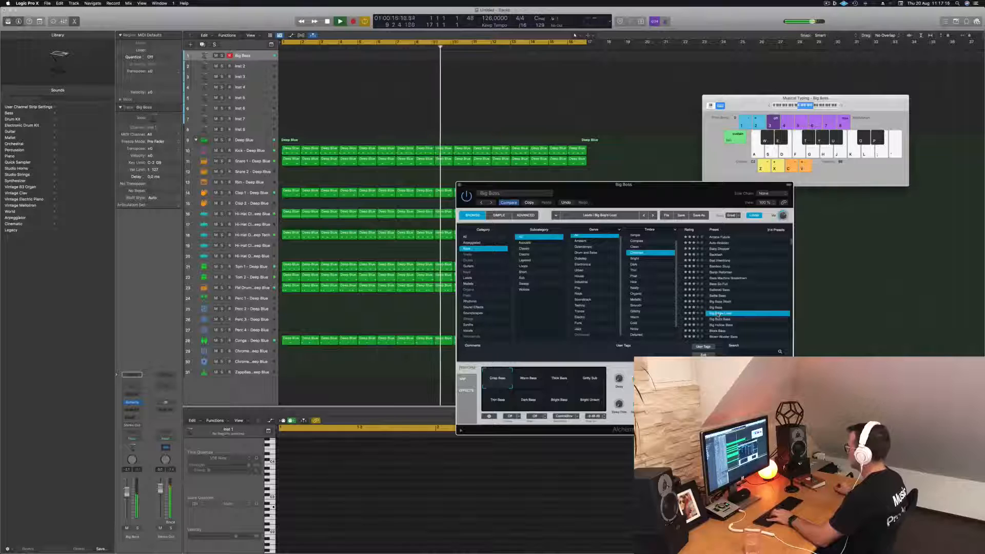
key("f")
left_click(721, 319)
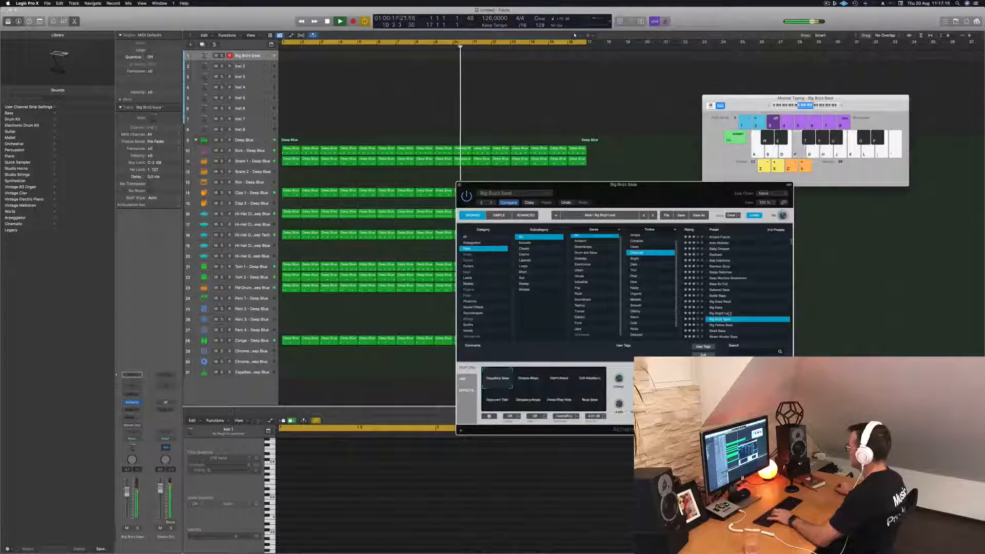
left_click(716, 324)
- Load Blown Woofer Bass and compare its performance variations, including Soft, Harsh Percussion and Pulsating
scroll(729, 307, "down", 4)
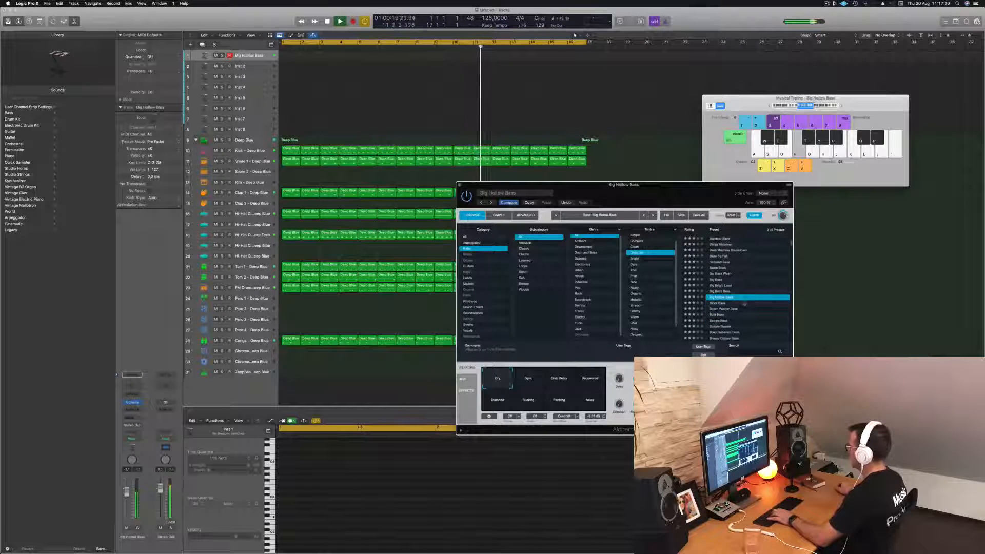
left_click(723, 275)
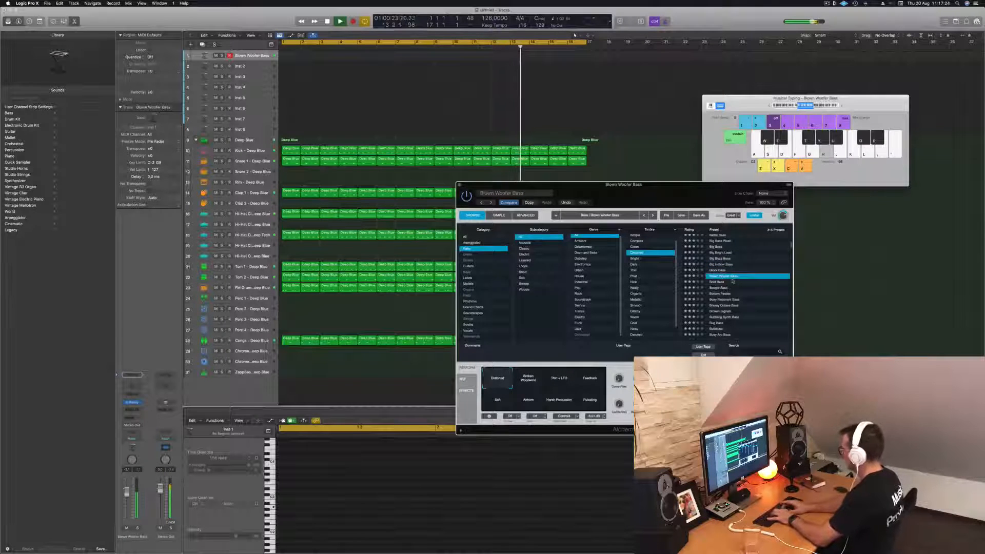
left_click(531, 385)
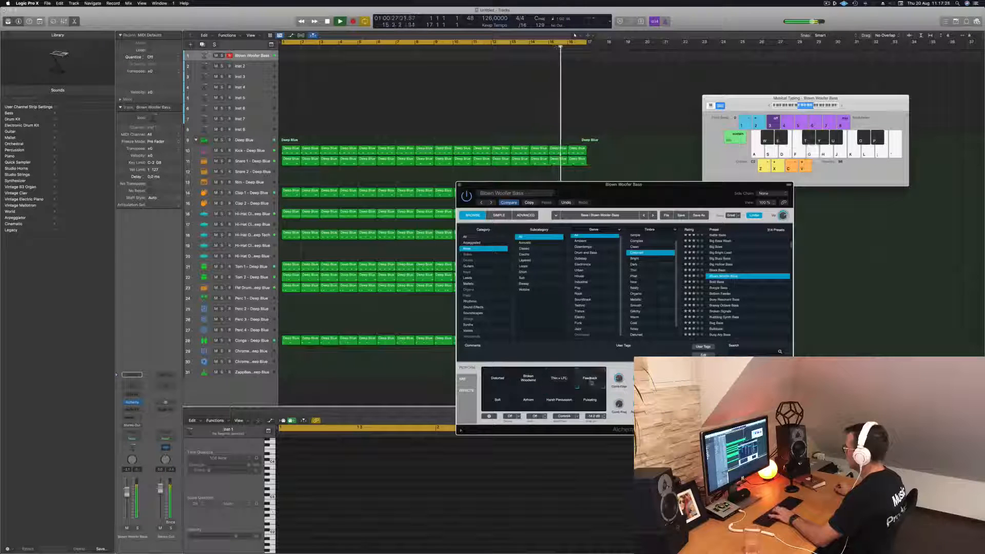
left_click(497, 403)
left_click(531, 405)
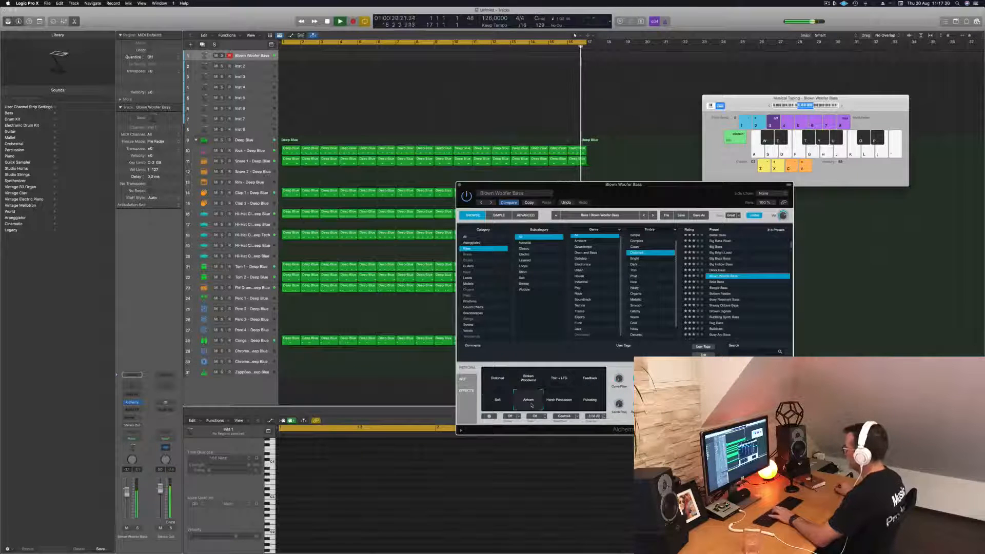
left_click(556, 404)
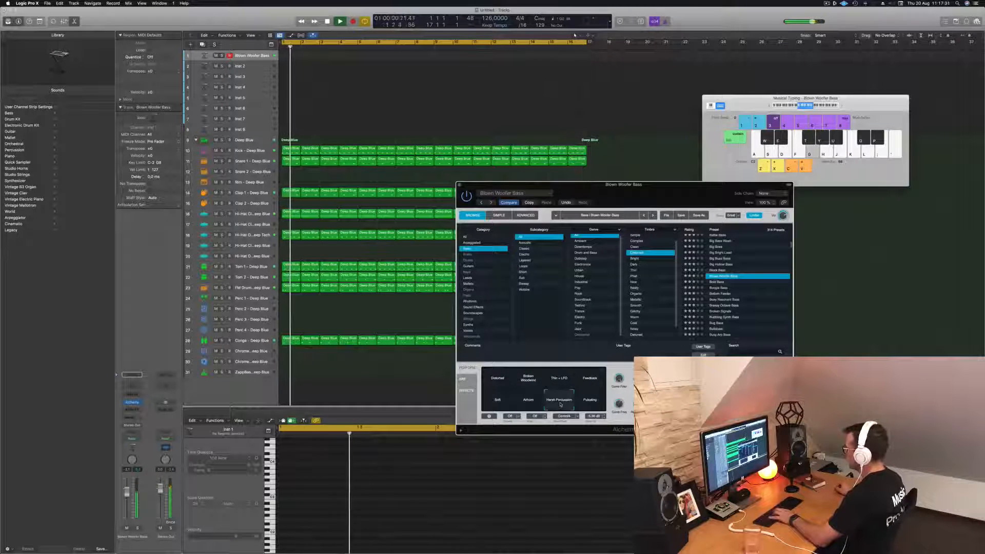
left_click(590, 402)
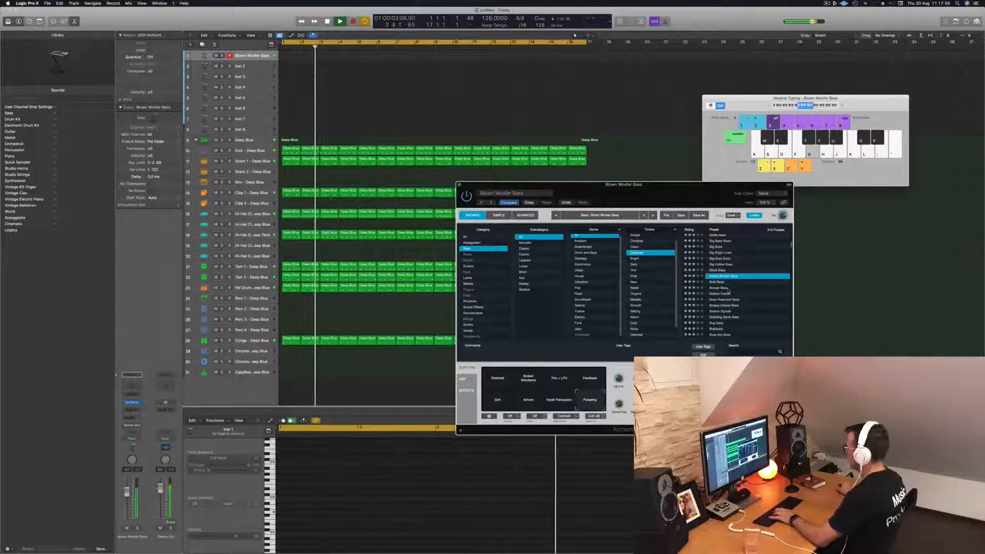
- Load Bold Bass and compare its performance variations, including Sweep, Tremolo, Thin and Wobble
left_click(716, 282)
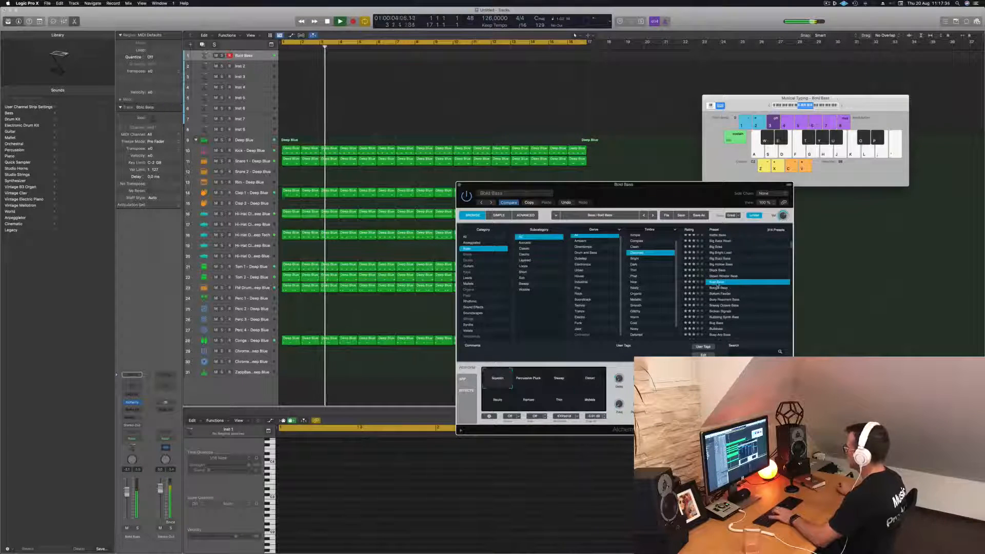
left_click(559, 379)
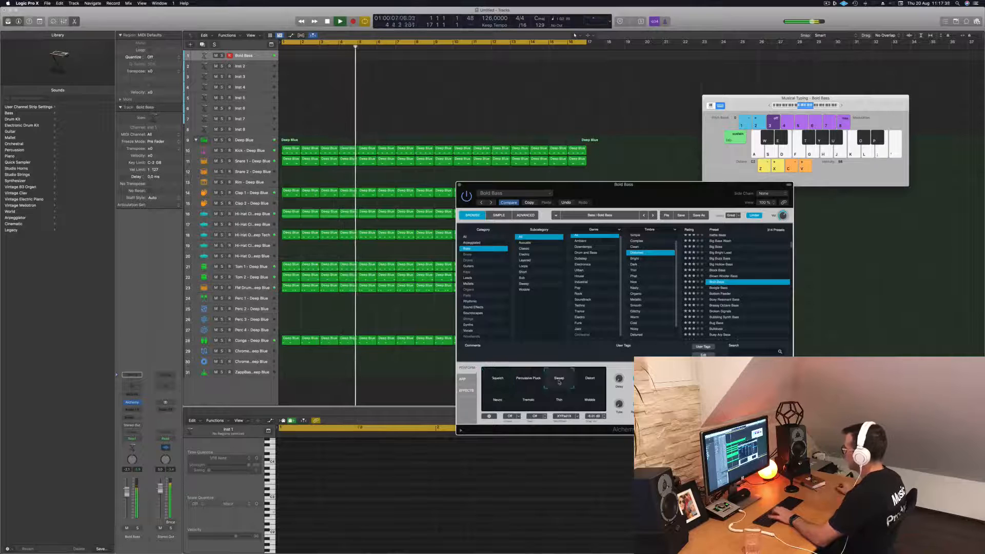
left_click(505, 405)
left_click(528, 400)
left_click(559, 400)
left_click(591, 401)
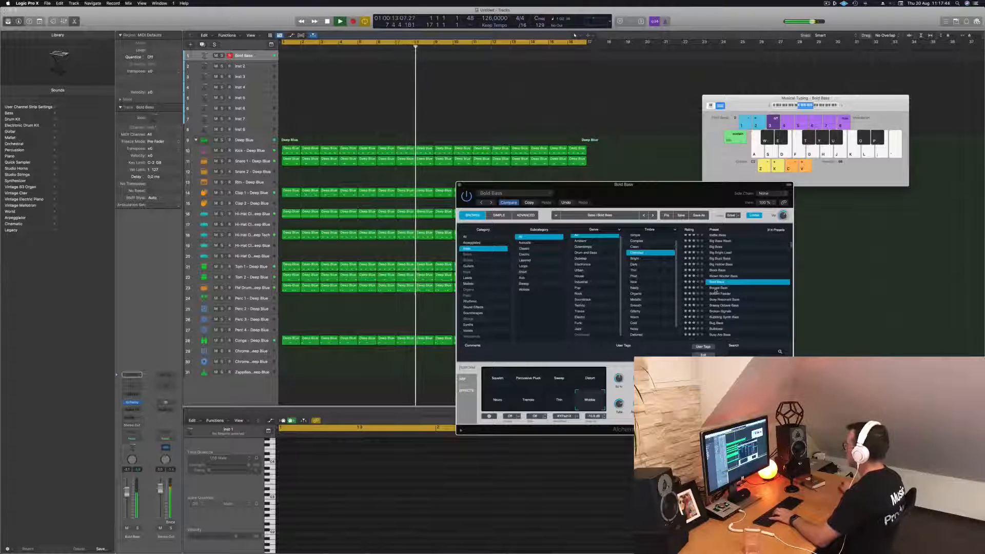
- Audition the distorted bass presets from Boogie Bass through Bottom Feeder and Boxy Resonant Bass to Brassy Octave Bass
left_click(715, 289)
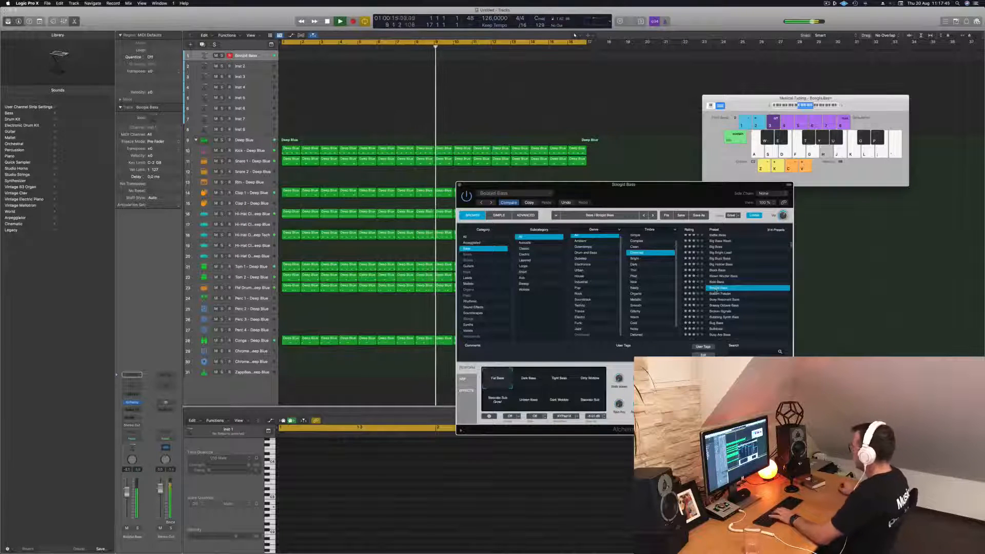
scroll(717, 289, "down", 2)
left_click(728, 269)
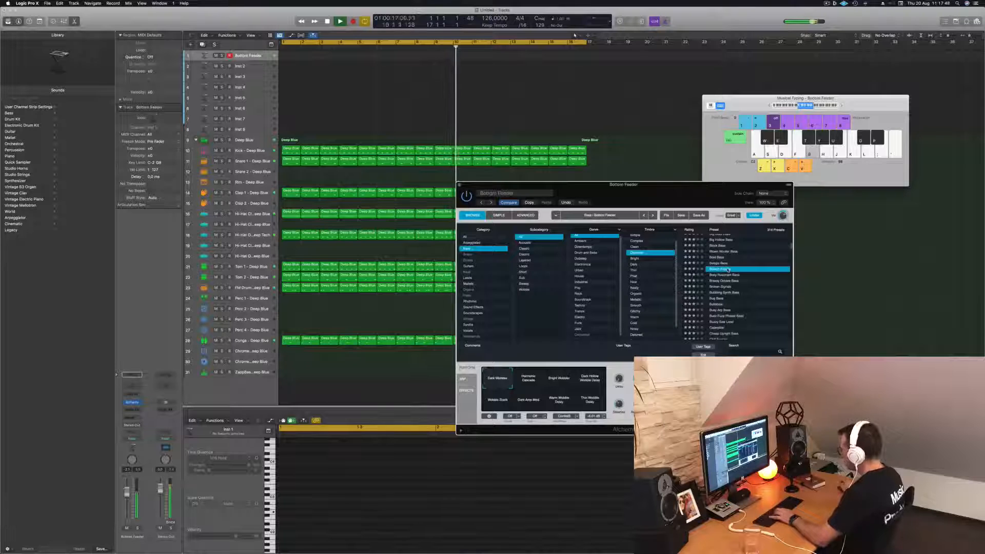
left_click(726, 275)
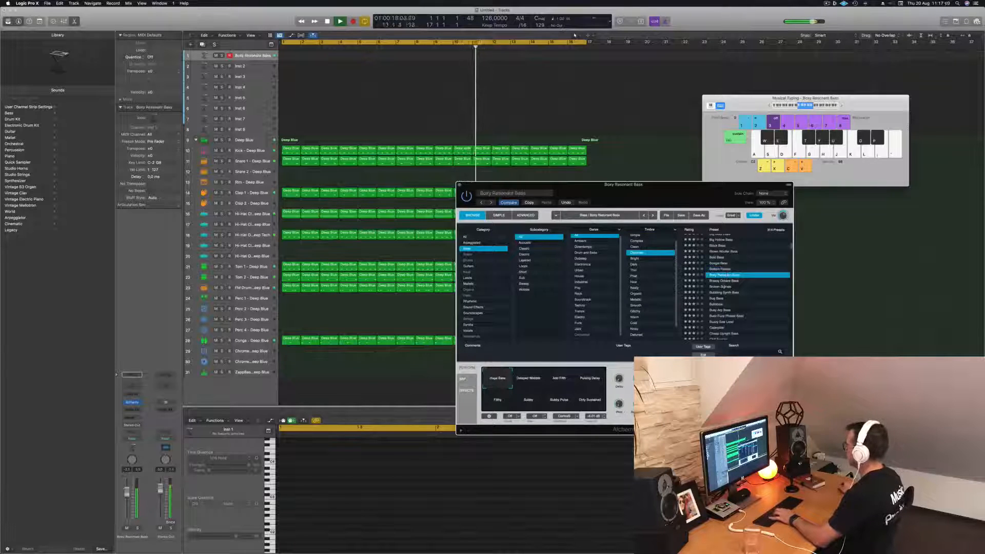
left_click(723, 282)
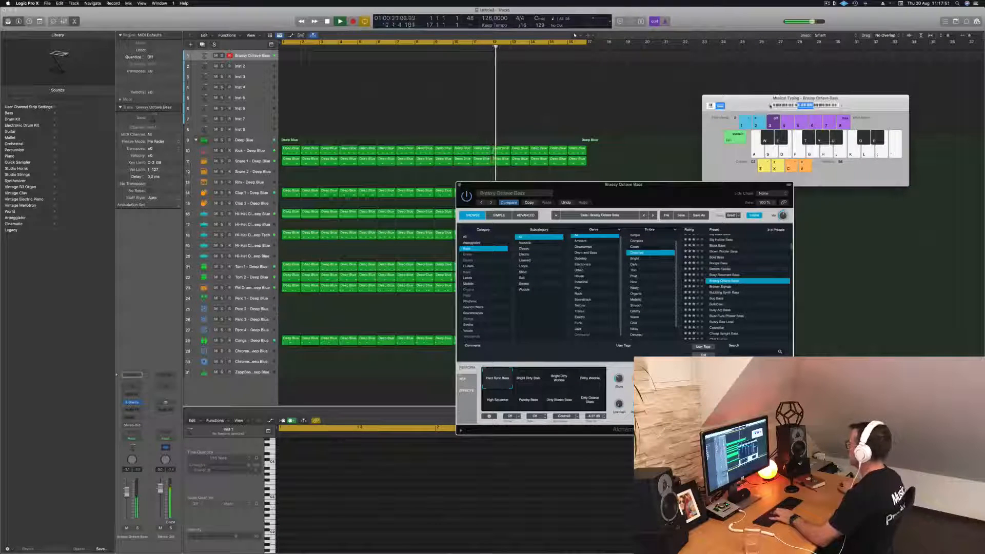
- Step through the presets Broken Signals, Bubbling Synth Bass, Bulldozer and Busy Arp Bass
left_click(719, 286)
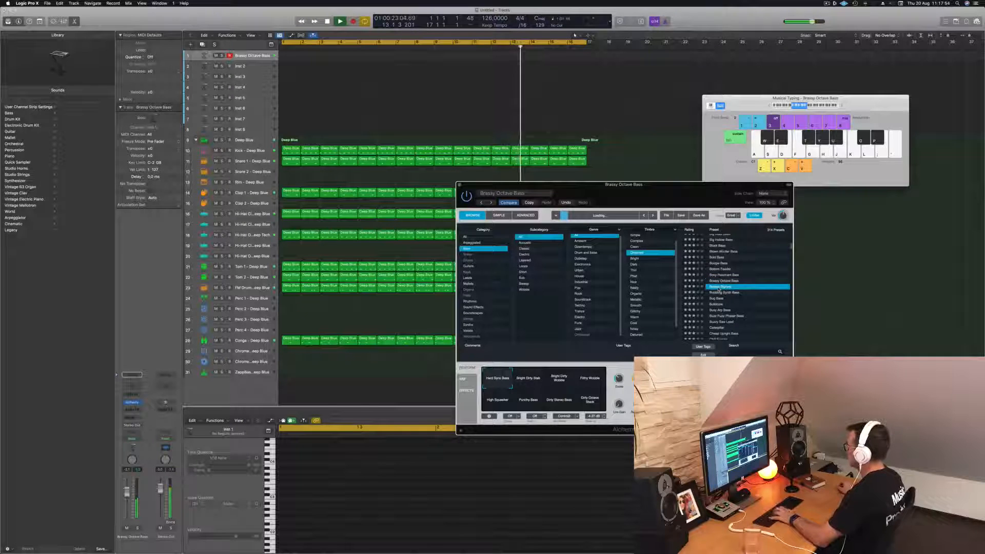
left_click(721, 293)
left_click(717, 305)
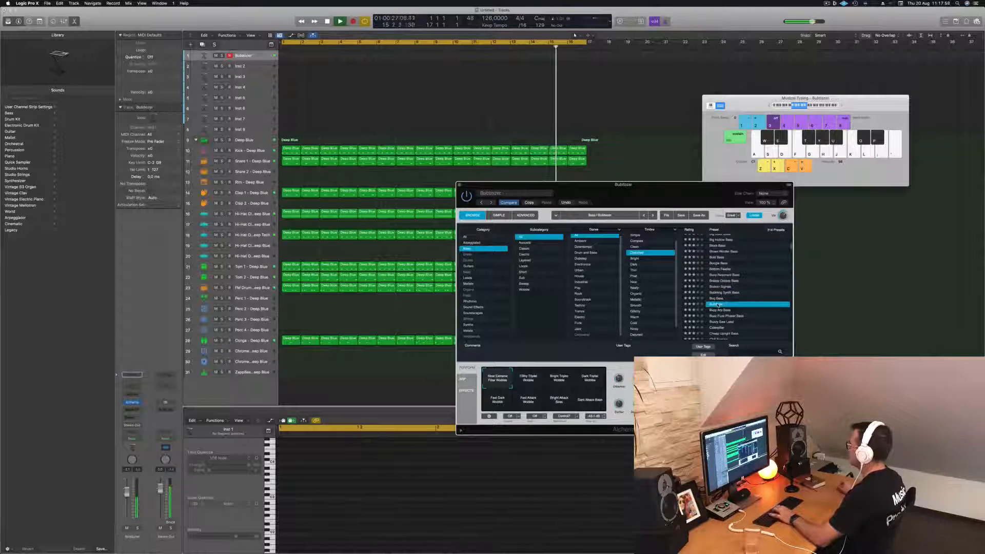
left_click(725, 310)
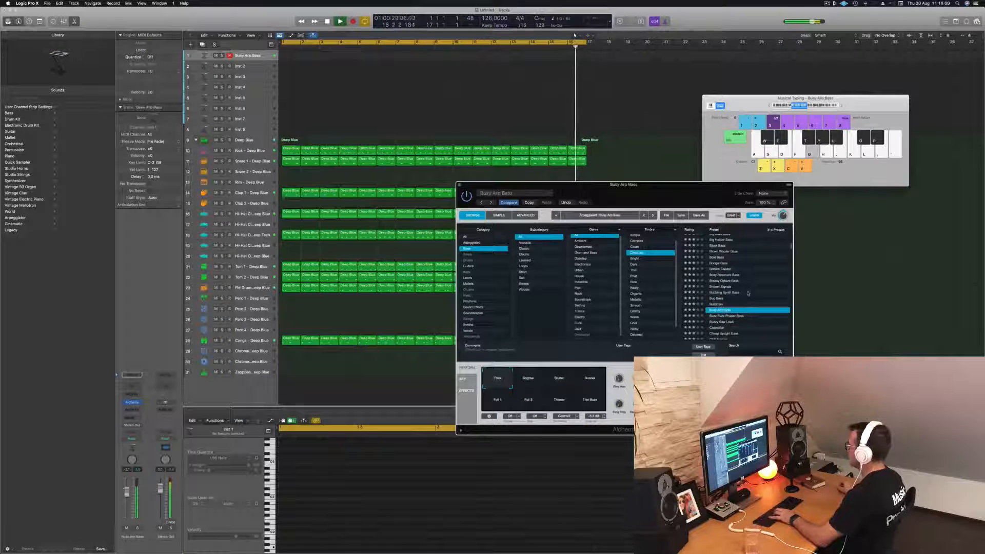
- Audition Buzz Fuzz Phaser Bass and load the Caterpillar bass preset on the first track
scroll(747, 293, "down", 2)
left_click(734, 294)
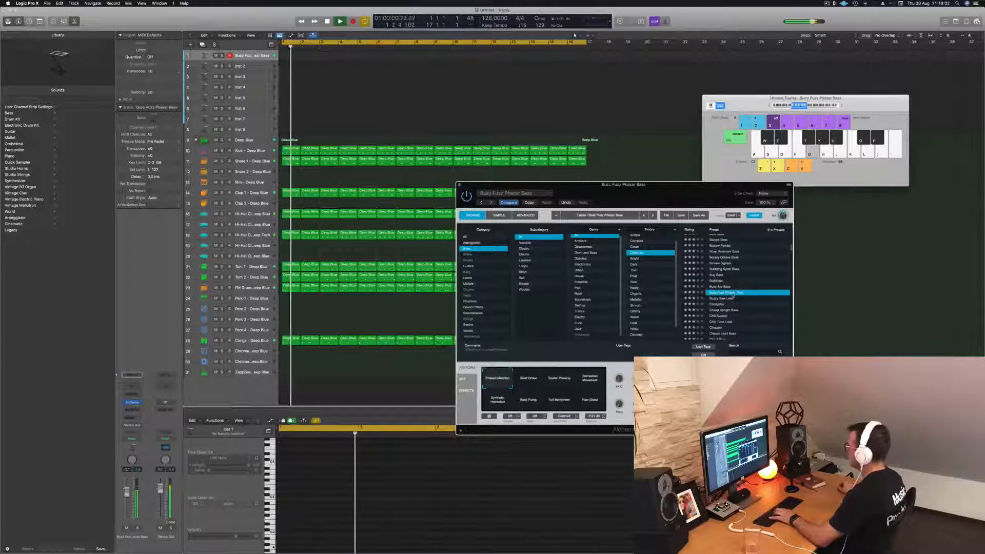
left_click(719, 305)
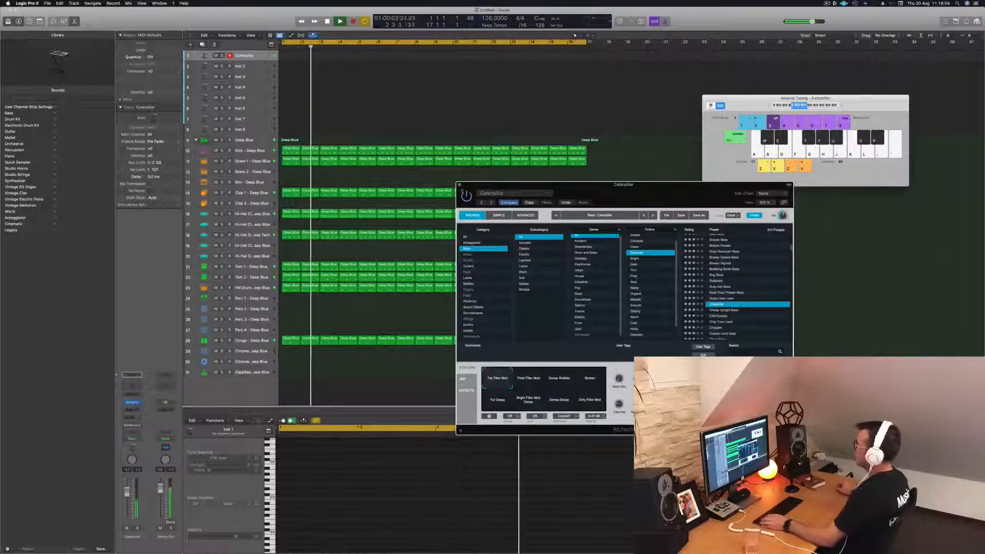
- Reposition the Alchemy window and restart playback of the beat from the beginning
left_click(827, 4)
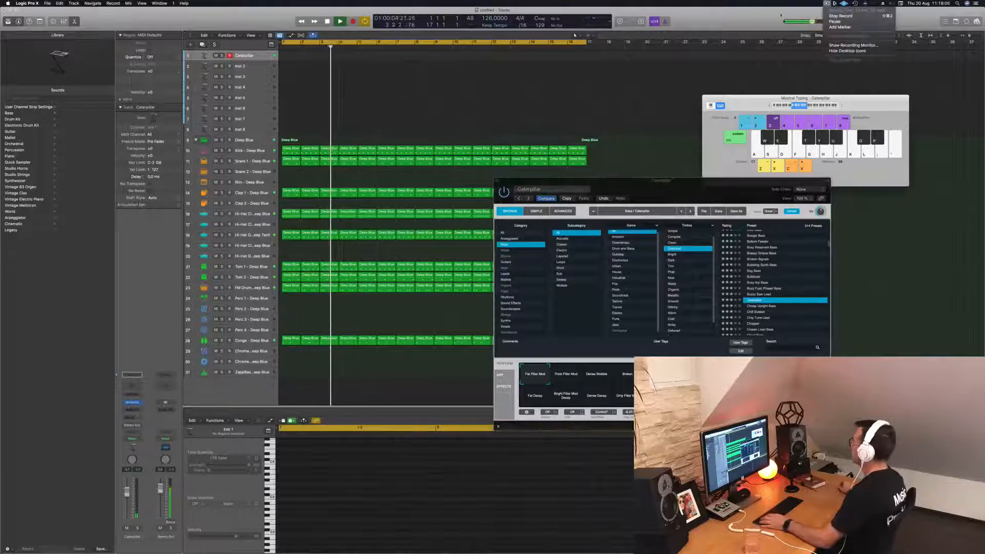
left_click(753, 21)
left_click_drag(676, 181, 616, 186)
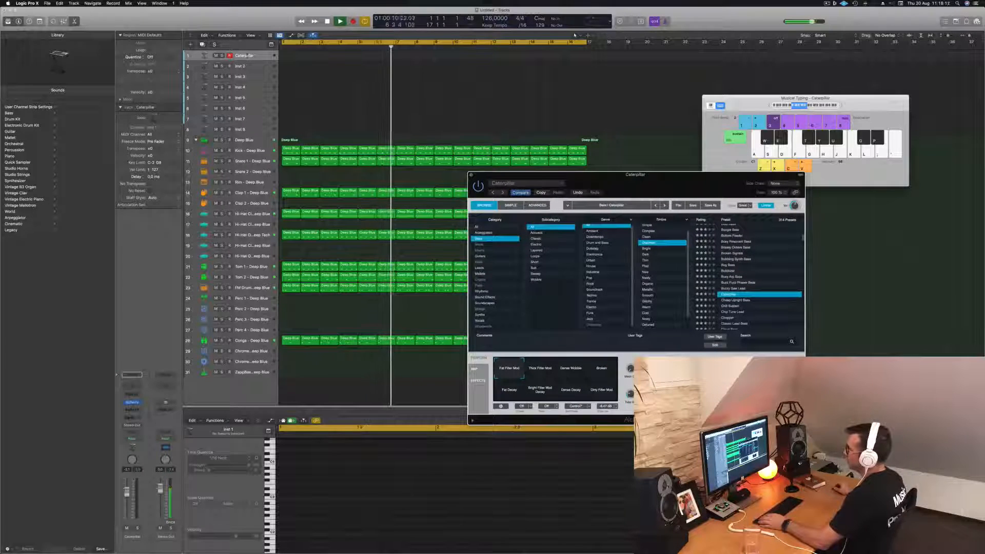
left_click(138, 403)
left_click(158, 279)
key("Return")
key("space")
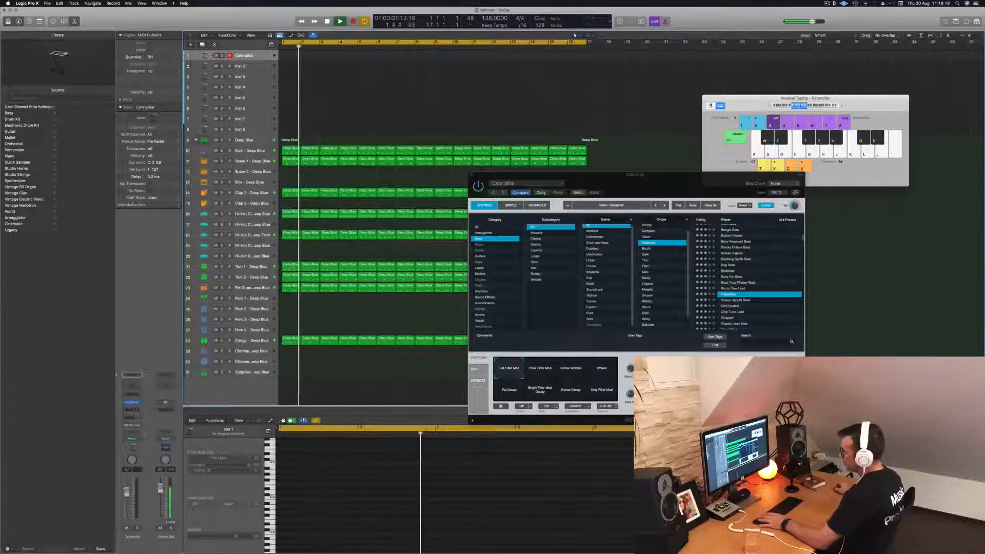
- Add a send to Bus 5 on the Caterpillar track's channel strip
left_click(134, 417)
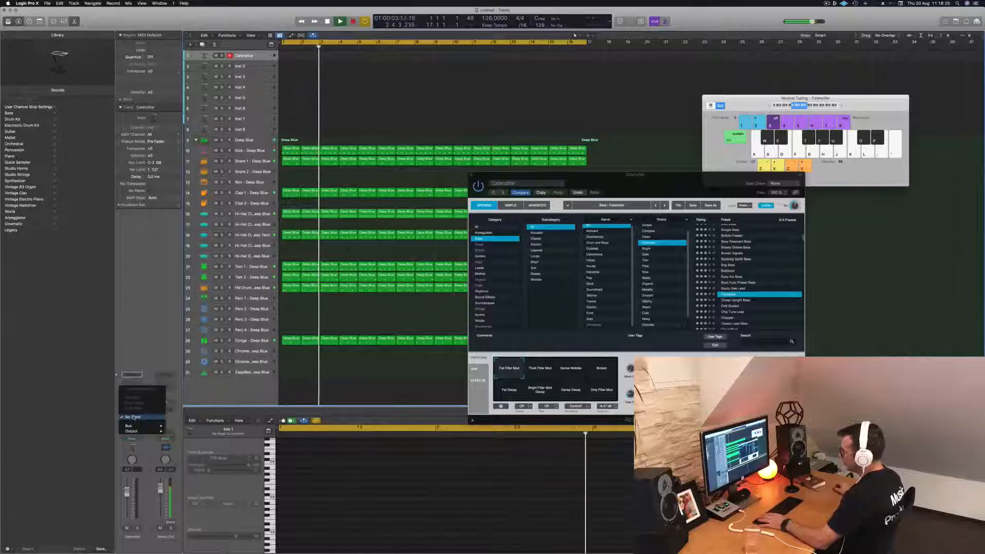
mouse_move(131, 426)
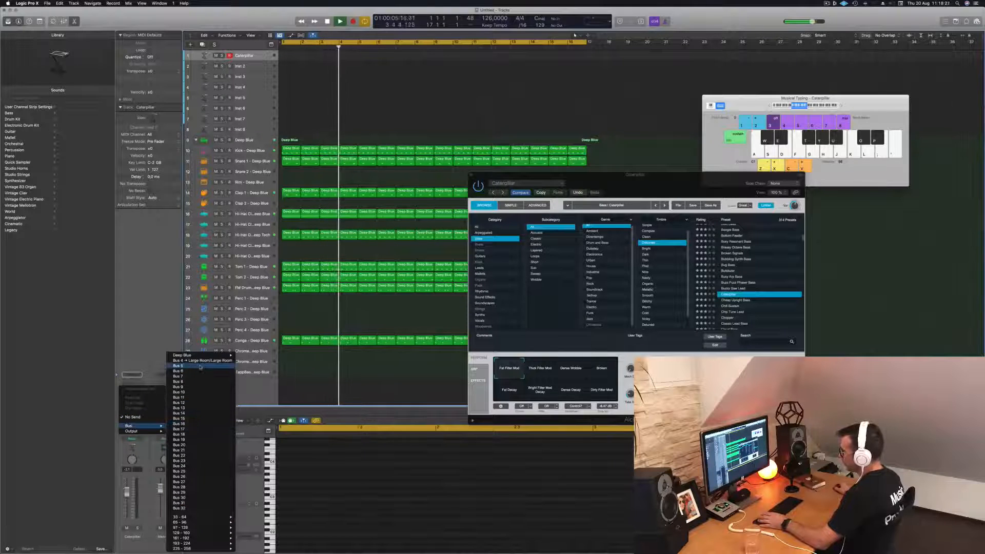
left_click(200, 366)
left_click(164, 415)
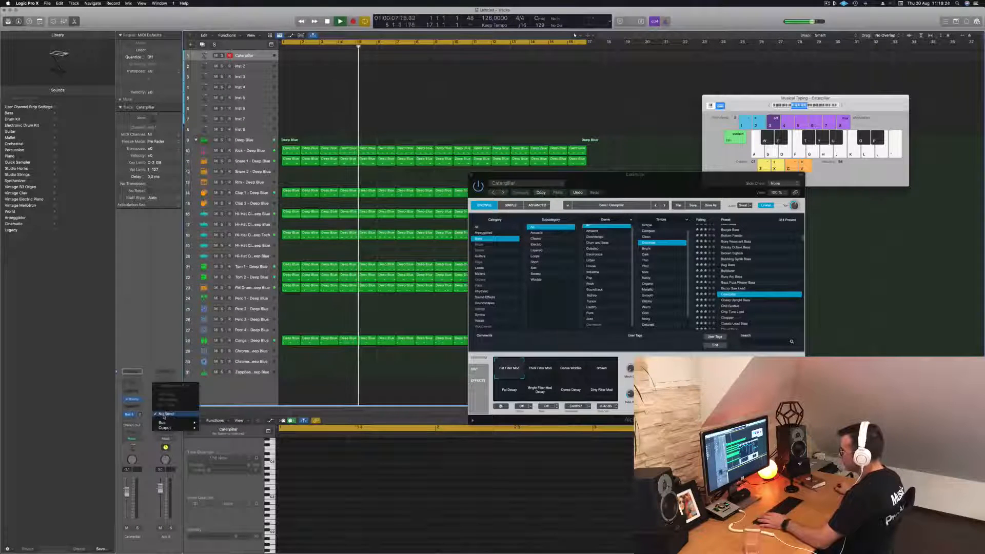
mouse_move(163, 422)
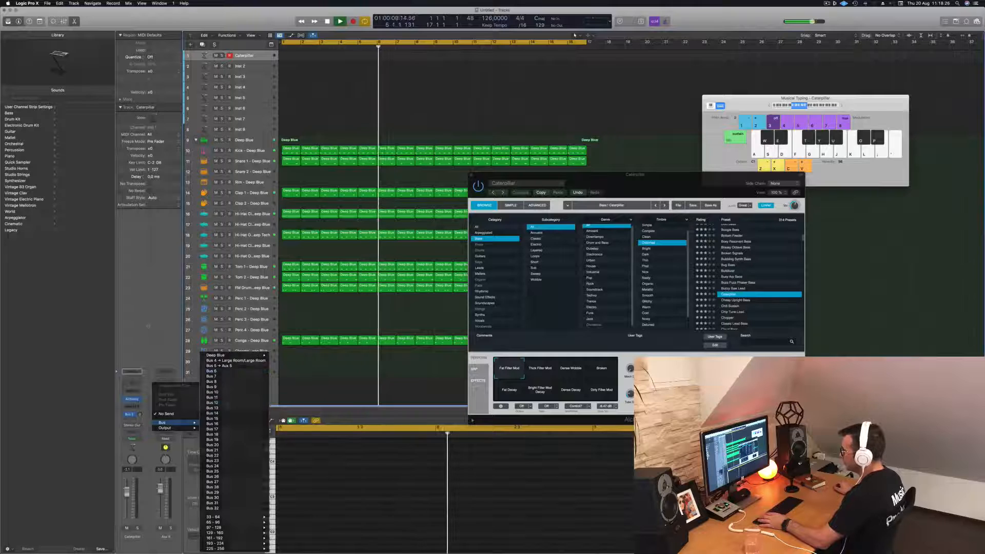
left_click(169, 406)
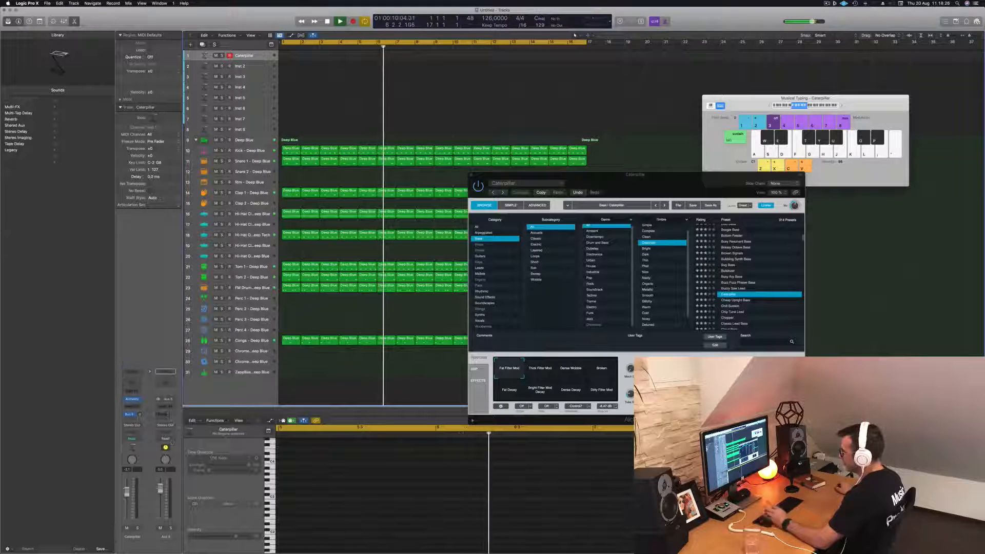
- Insert a SilverVerb reverb on the Aux 5 channel and load its grandiose preset
left_click(169, 405)
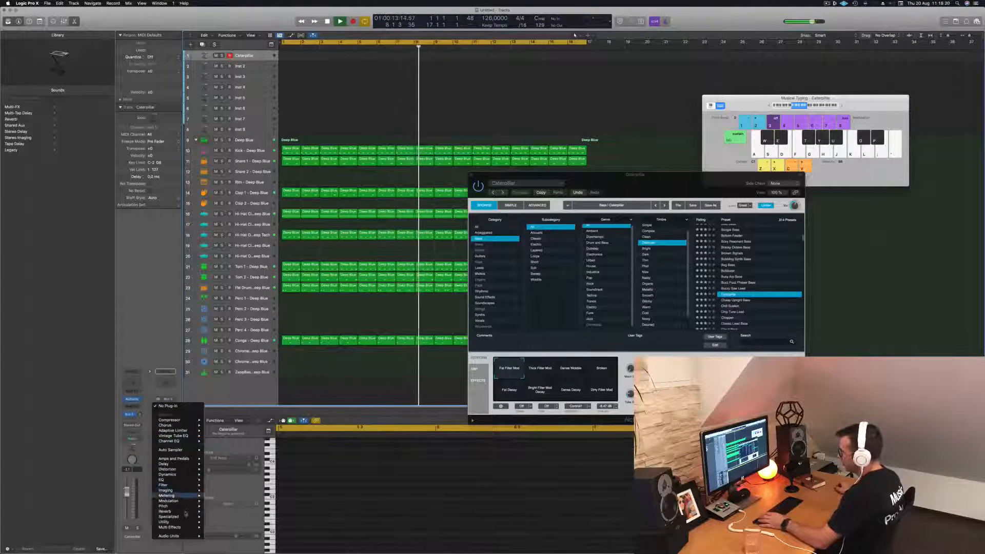
mouse_move(175, 511)
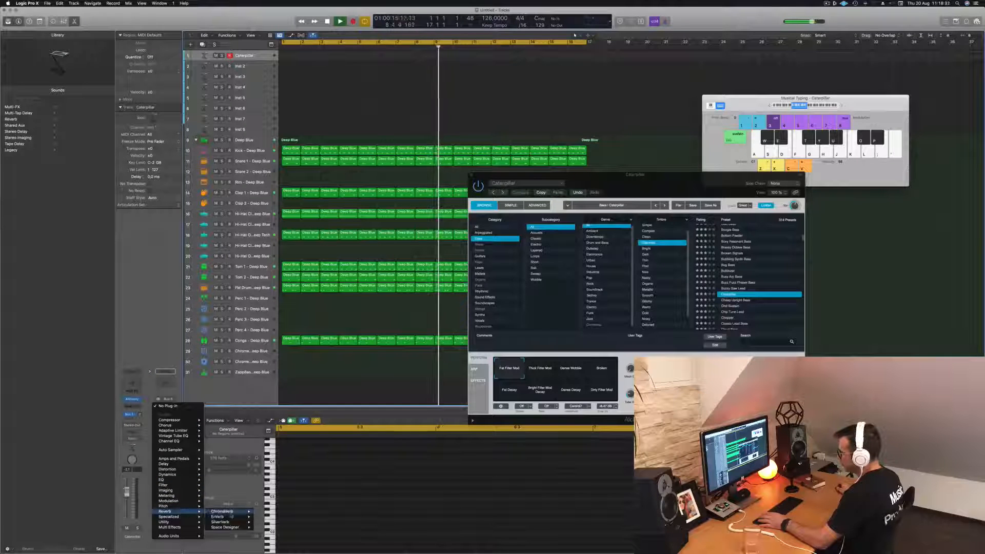
mouse_move(227, 527)
left_click(263, 528)
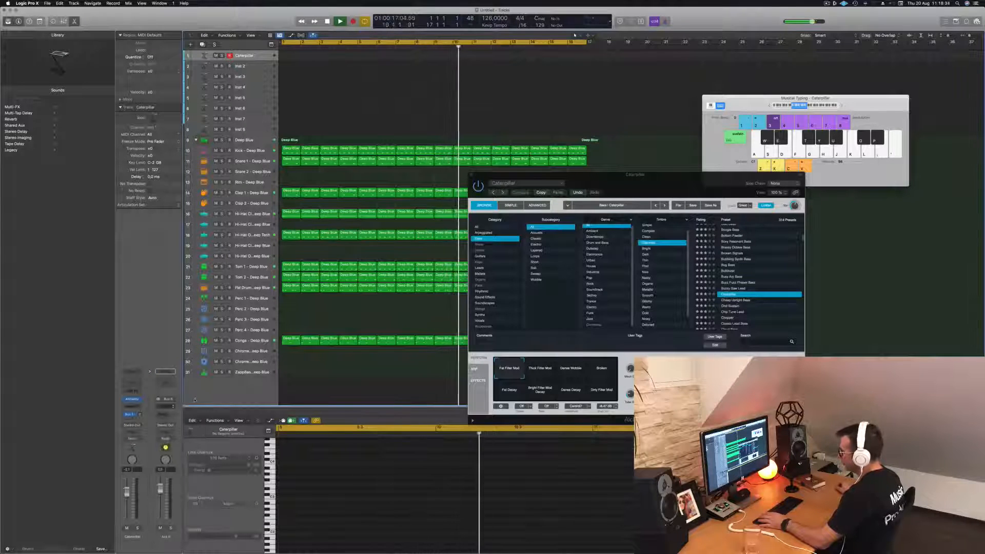
left_click(361, 91)
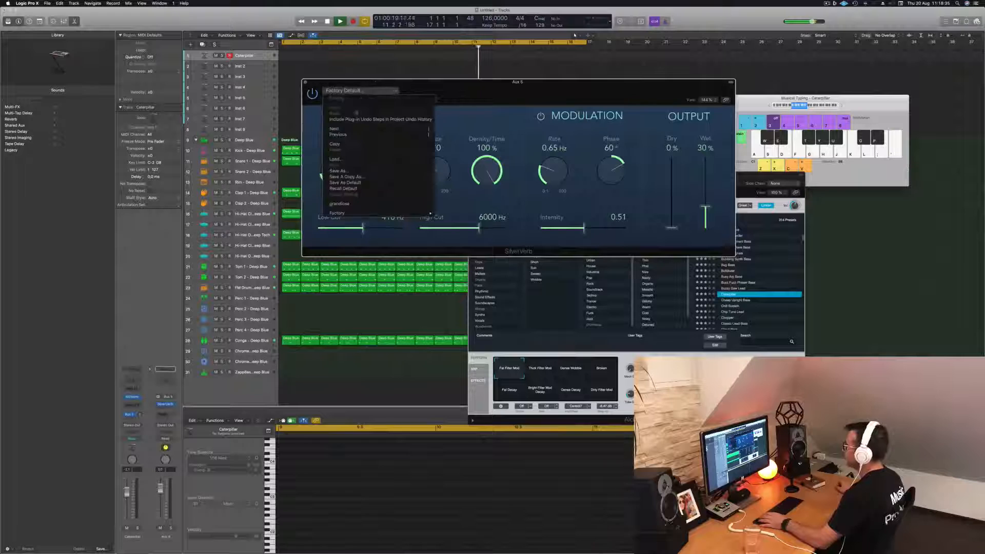
left_click(337, 203)
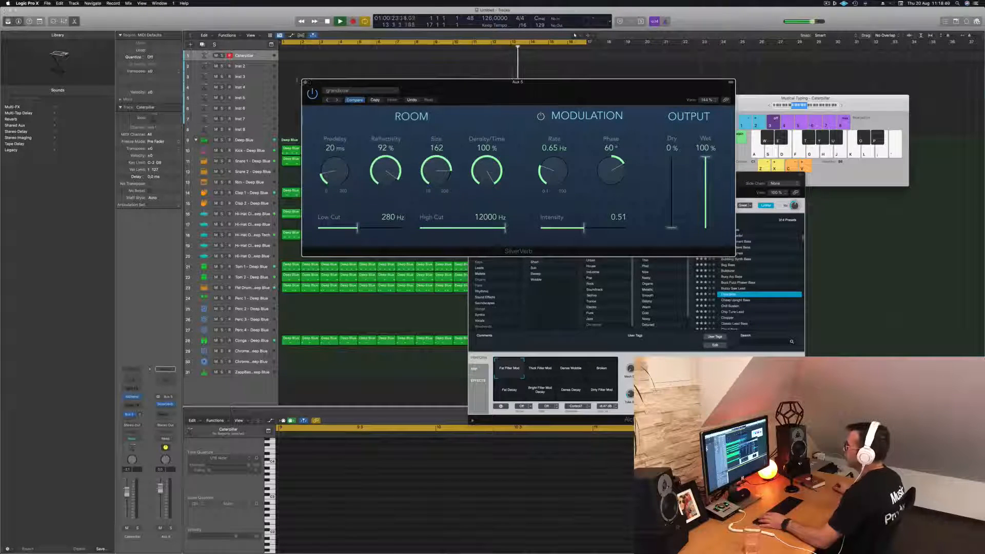
key("super+w")
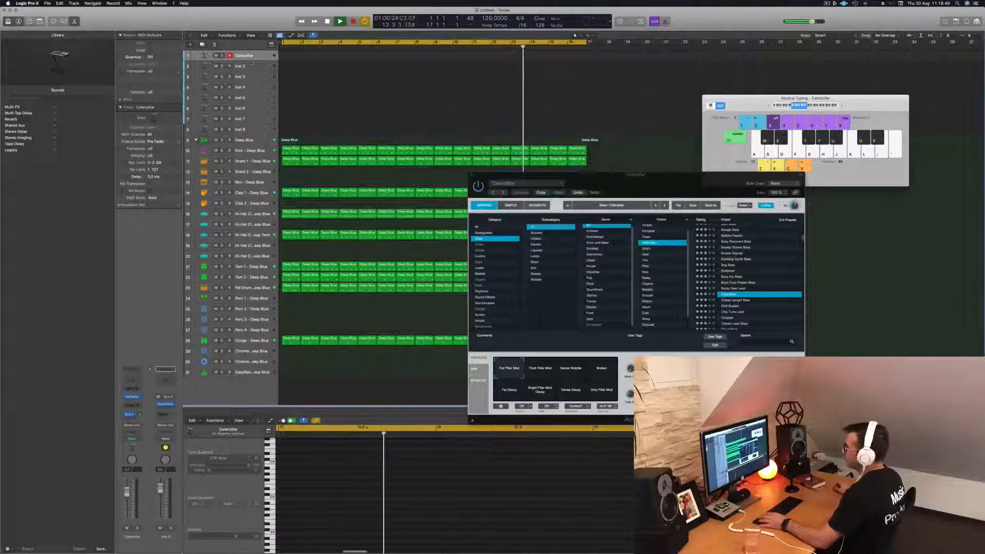
- Bring the first track's Alchemy browser back up, switch the category to Pads and load Unstable Storm
left_click(134, 398)
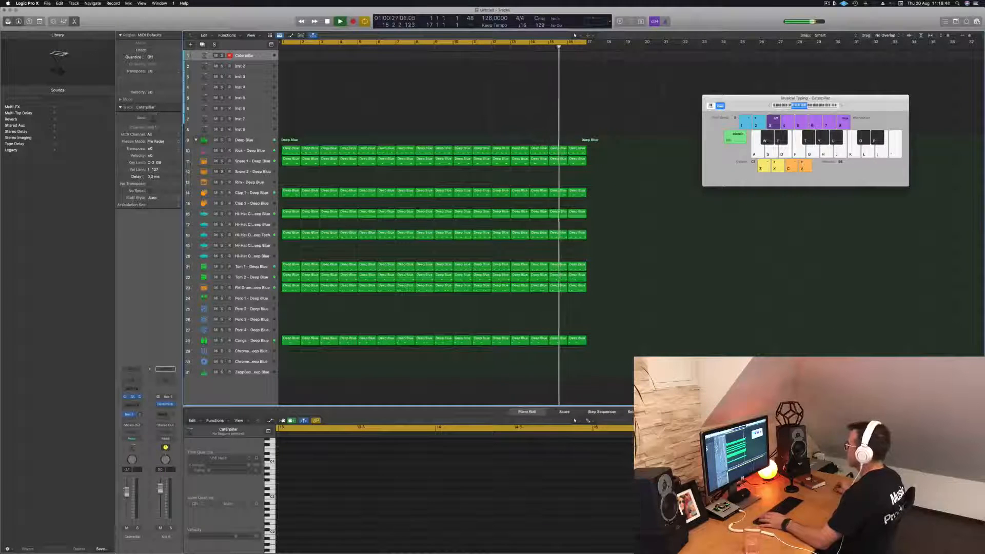
left_click(133, 397)
left_click_drag(666, 190, 525, 266)
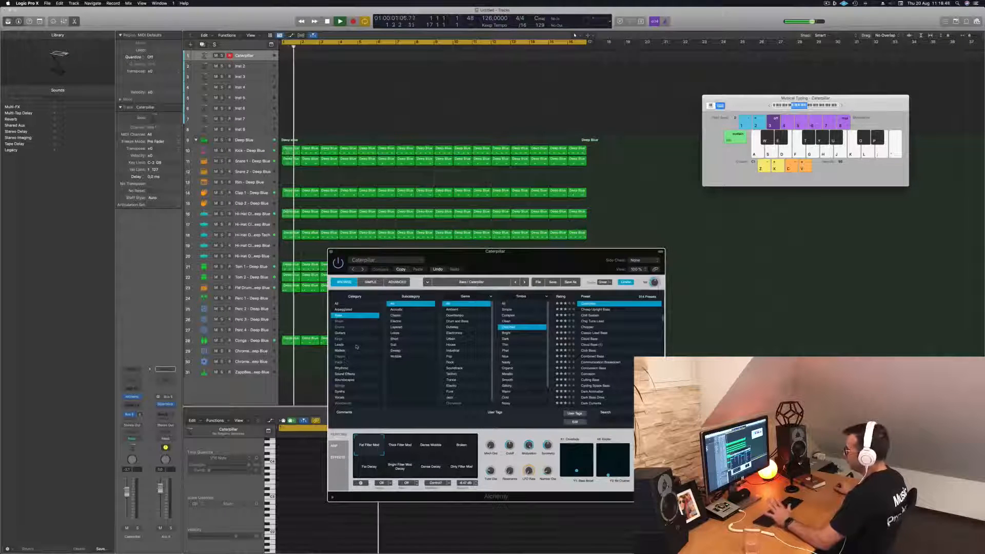
left_click(354, 362)
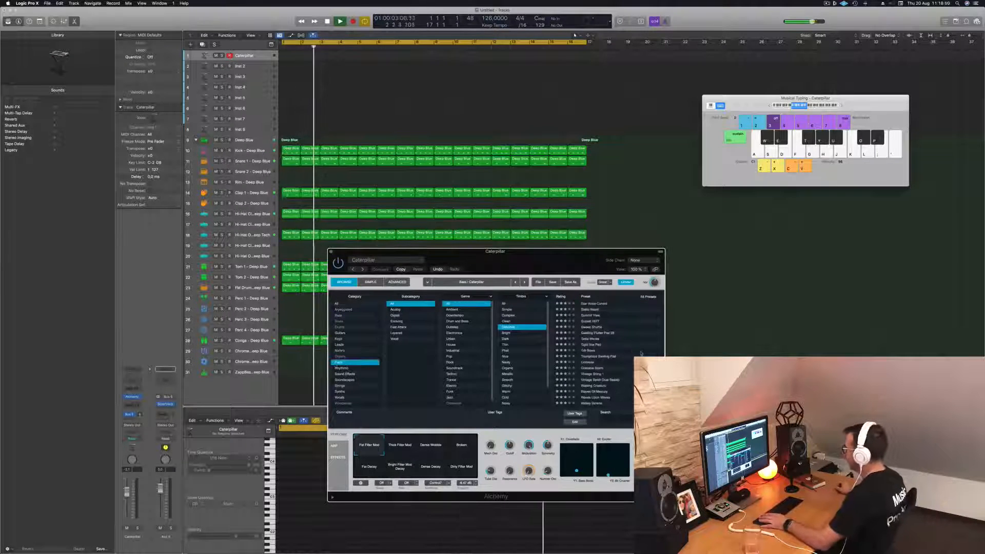
left_click(595, 368)
left_click_drag(518, 261, 552, 249)
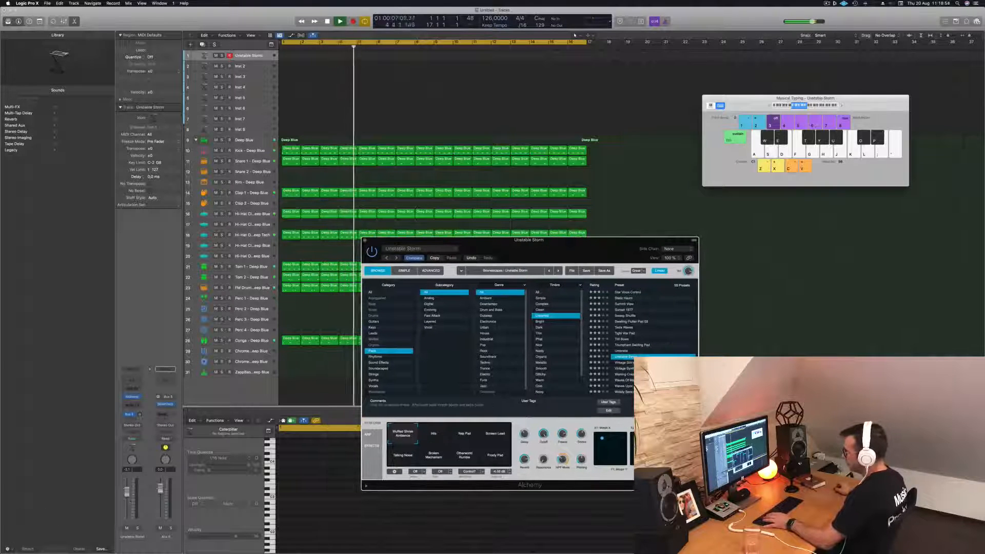
- Lower the Unstable Storm track's volume and move the Alchemy window up so the piano roll is uncovered
left_click_drag(127, 505, 126, 507)
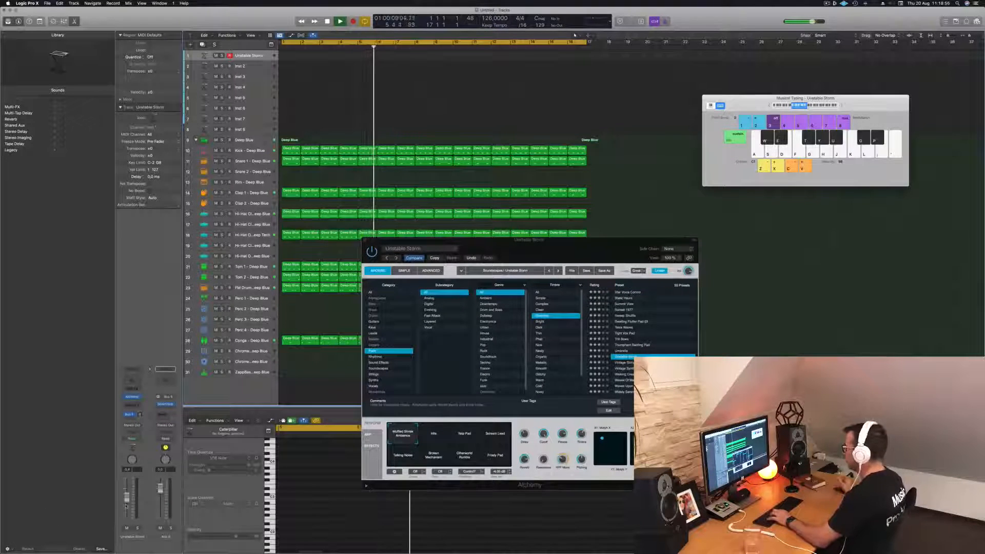
mouse_move(564, 254)
left_mouse_down()
mouse_move(545, 274)
mouse_move(561, 255)
left_mouse_up()
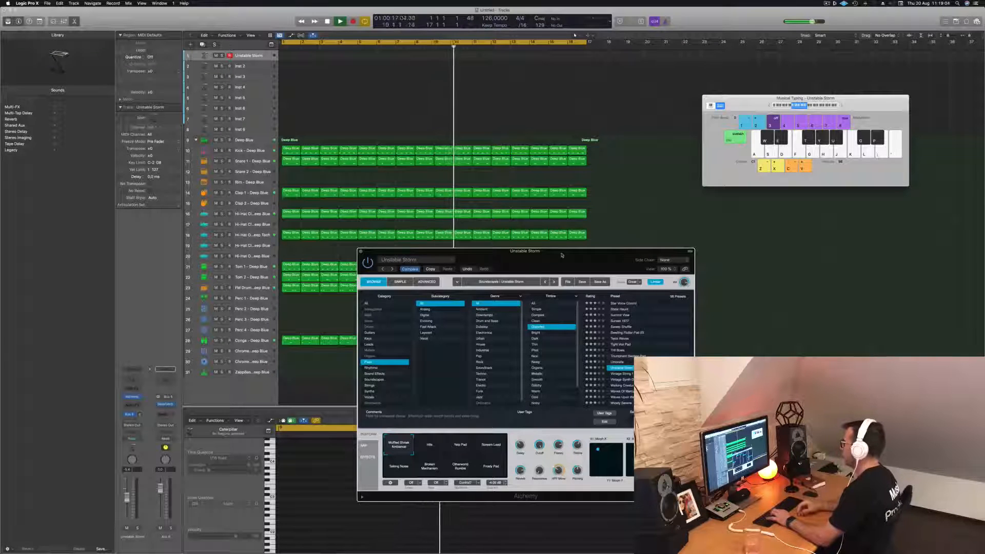
left_click_drag(561, 255, 585, 137)
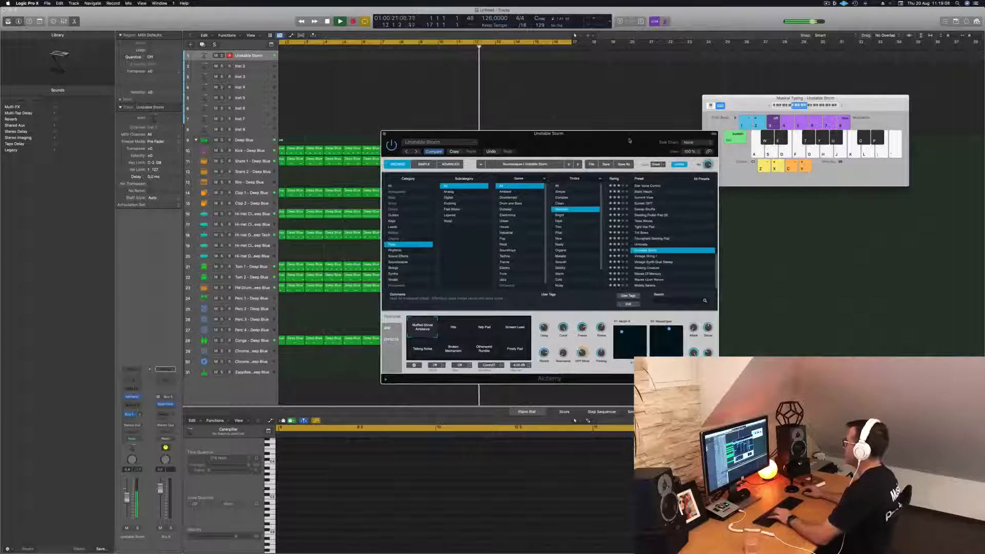
left_click_drag(128, 500, 127, 508)
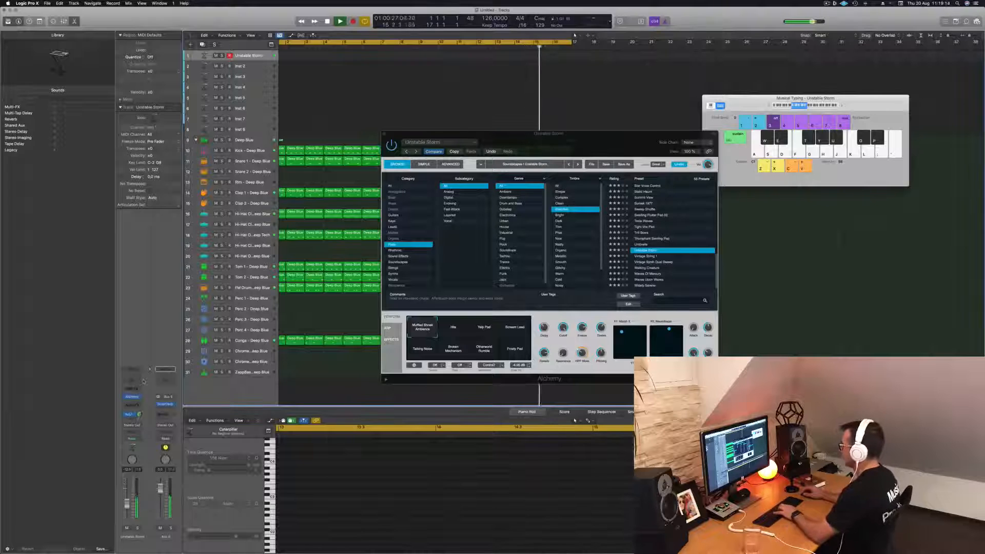
- Audition other performance snapshots of the Unstable Storm preset over the beat, ending with Scream Lead
left_click(842, 107)
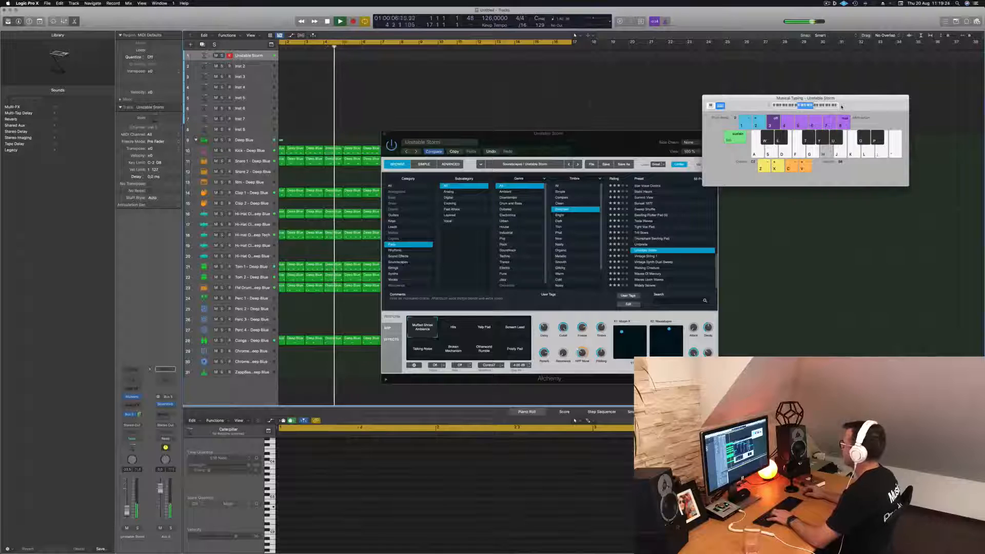
left_click_drag(601, 134, 586, 114)
left_click(437, 308)
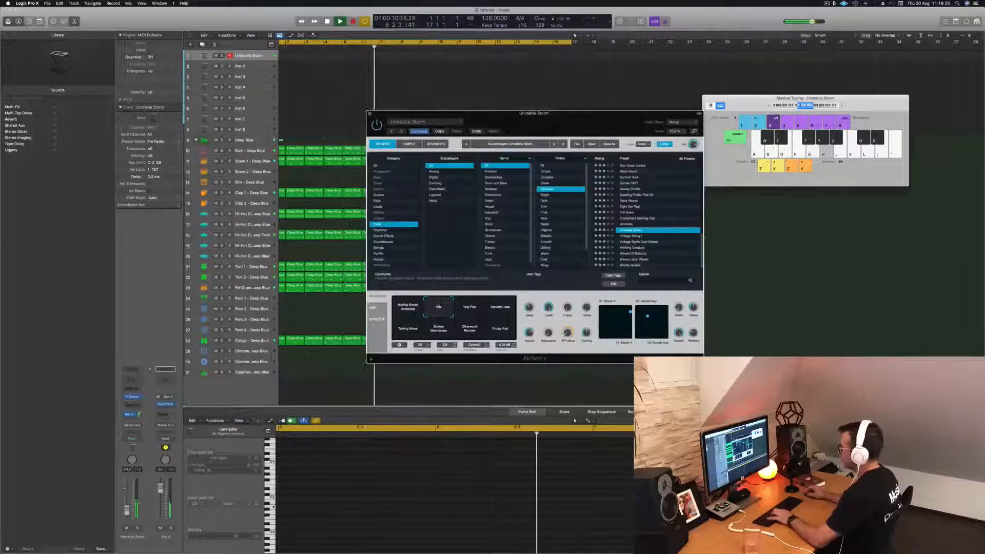
left_click(354, 385)
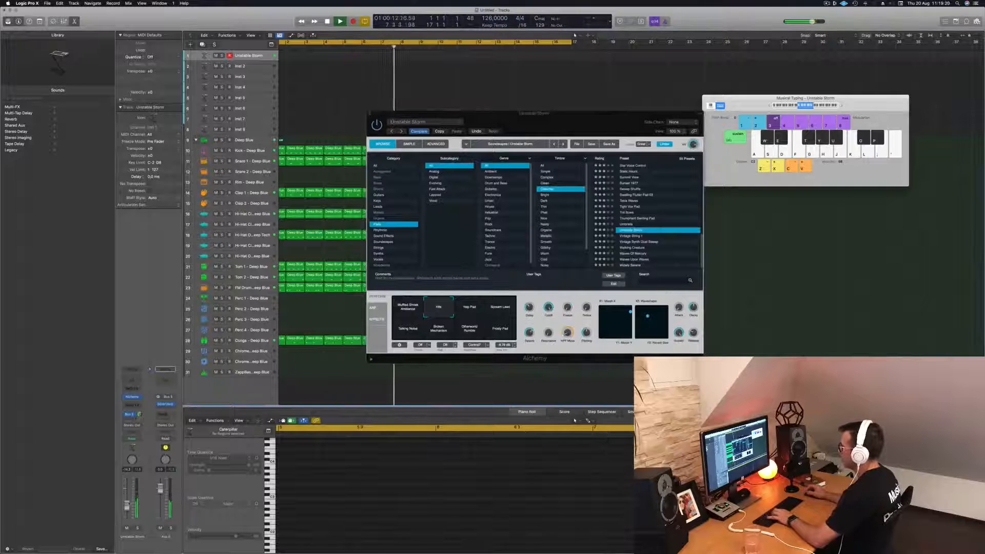
left_click(467, 311)
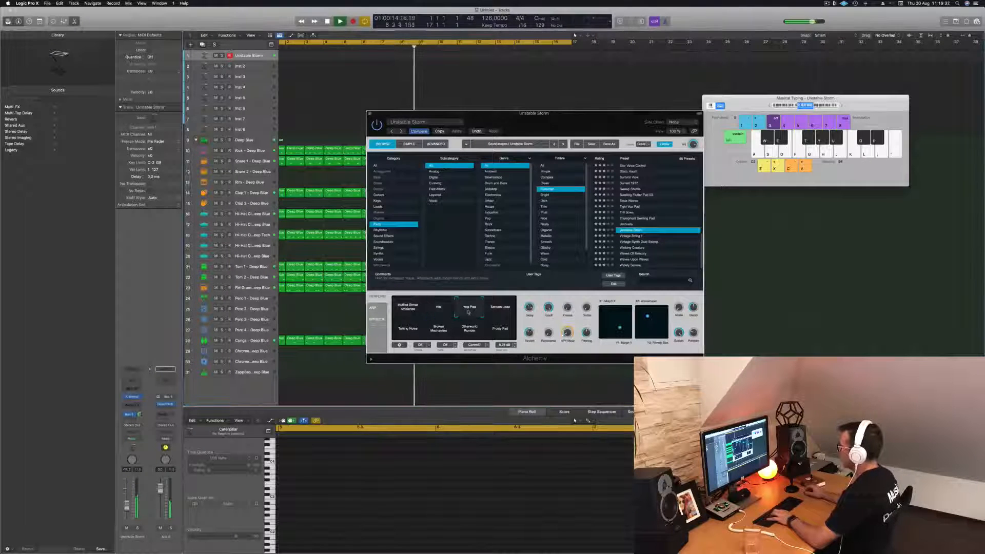
left_click(503, 309)
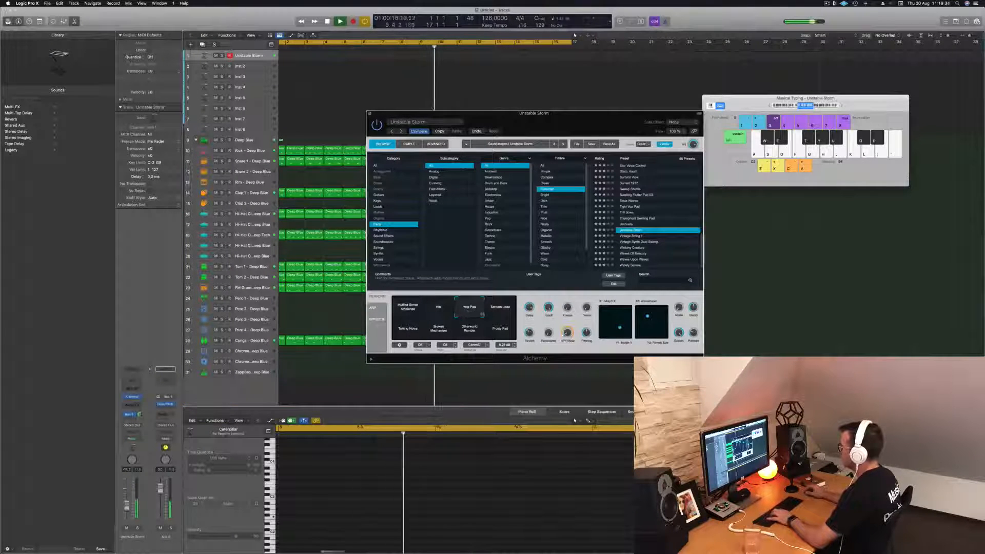
- Load the Vintage String 1 pad, fine-tune the track volume and play test notes over the beat
left_click(635, 236)
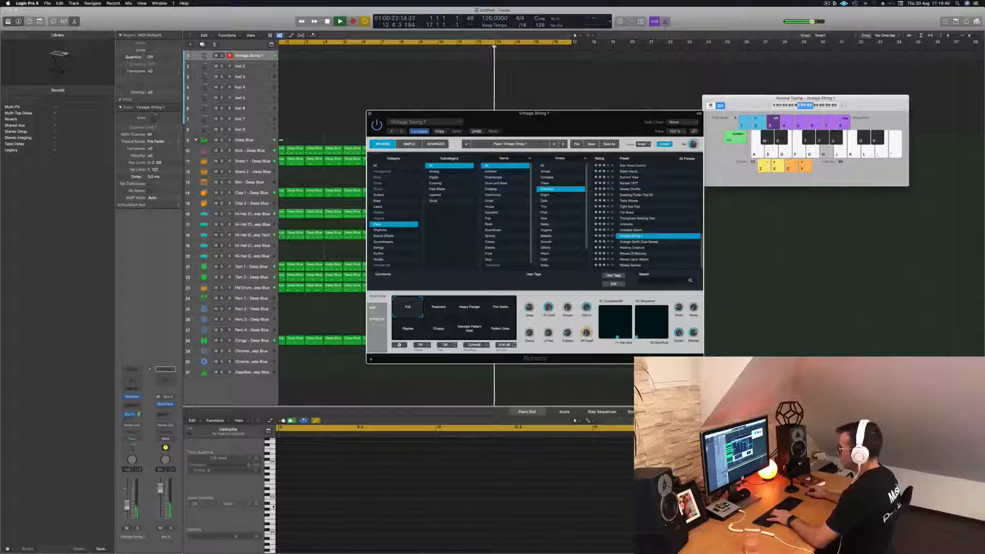
left_click_drag(128, 505, 127, 505)
key("f")
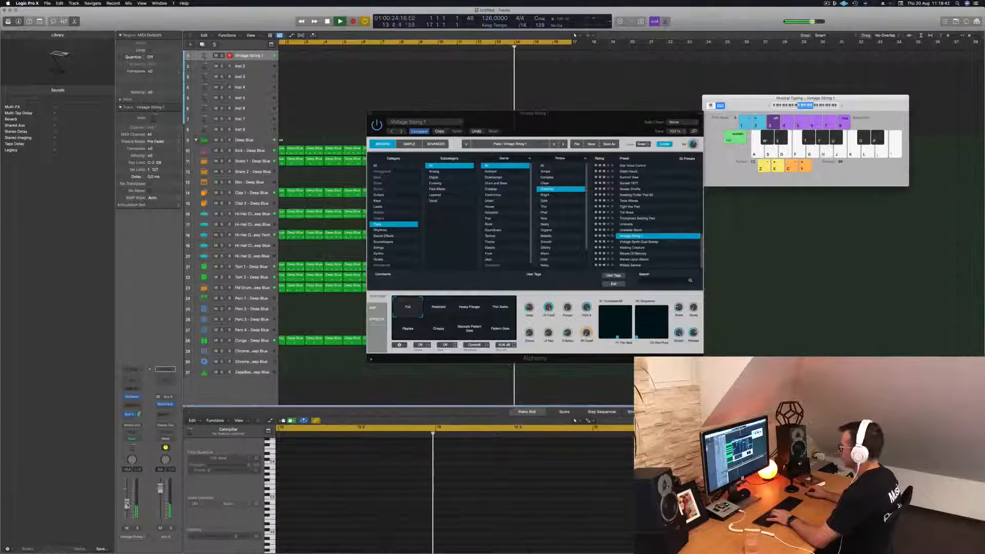
key("d")
key("f")
key("f")
key("h")
- Step past Vintage Synth Dual Sweep to load the Waves Of Mercury preset and raise the track volume slightly
left_click(636, 242)
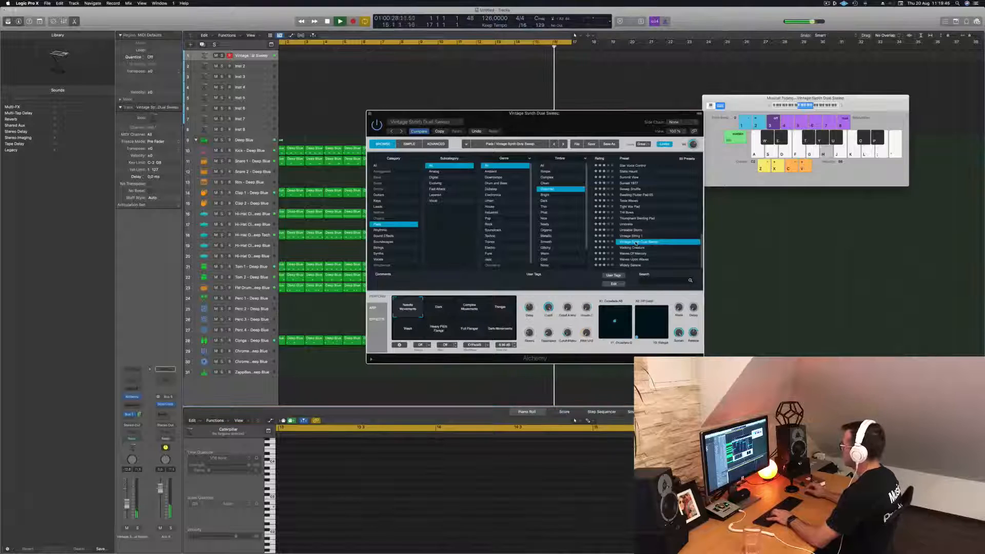
left_click(634, 248)
left_click(636, 253)
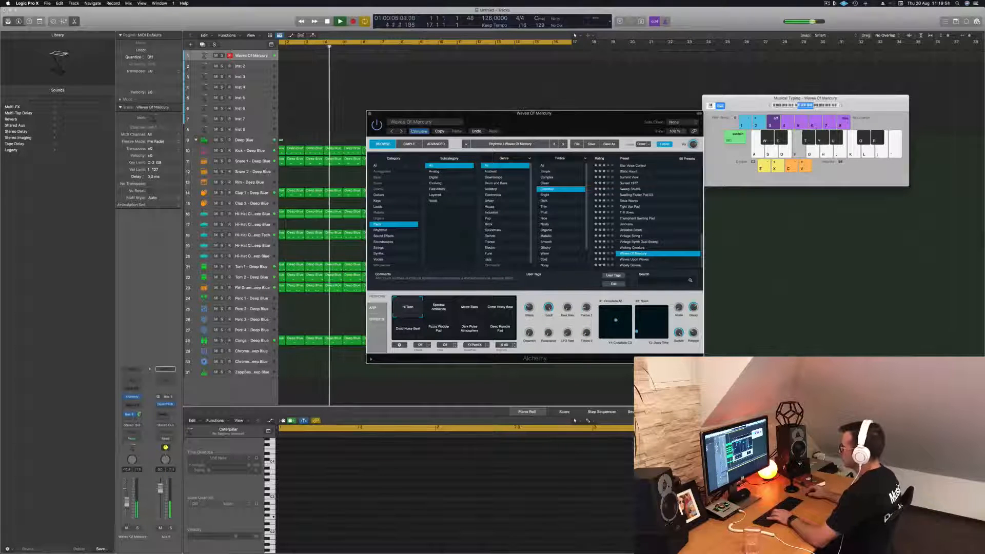
left_click_drag(128, 502, 128, 500)
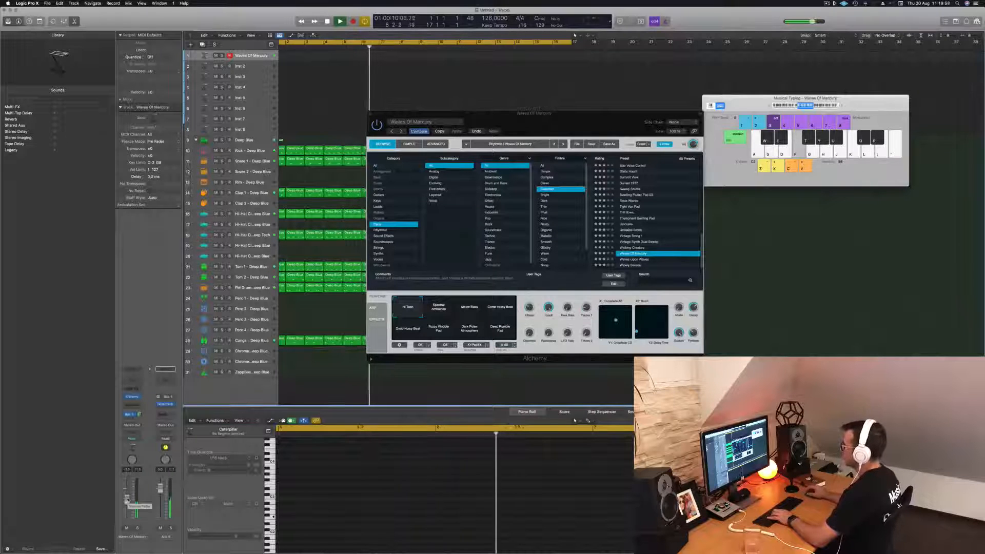
- Reposition the Alchemy window and audition the performance snapshots of Waves Of Mercury with a held note
left_click_drag(581, 123, 646, 179)
key("f")
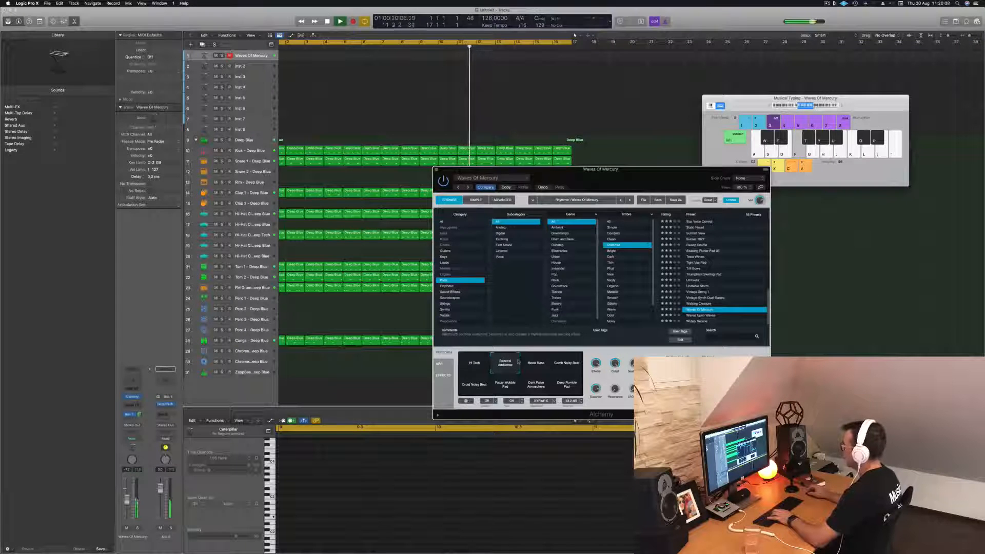
left_click(539, 366)
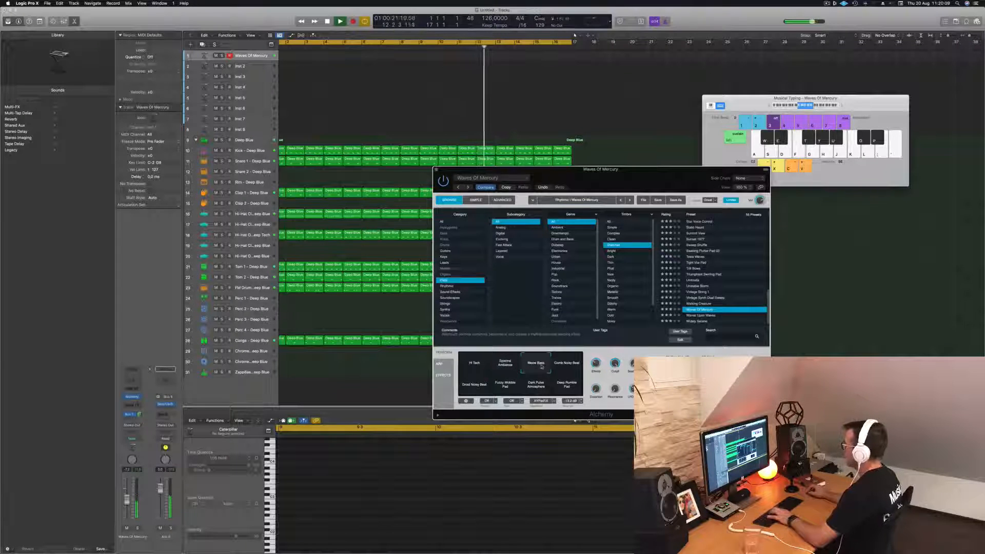
left_click(568, 367)
left_click(507, 387)
left_click(535, 389)
left_click(570, 387)
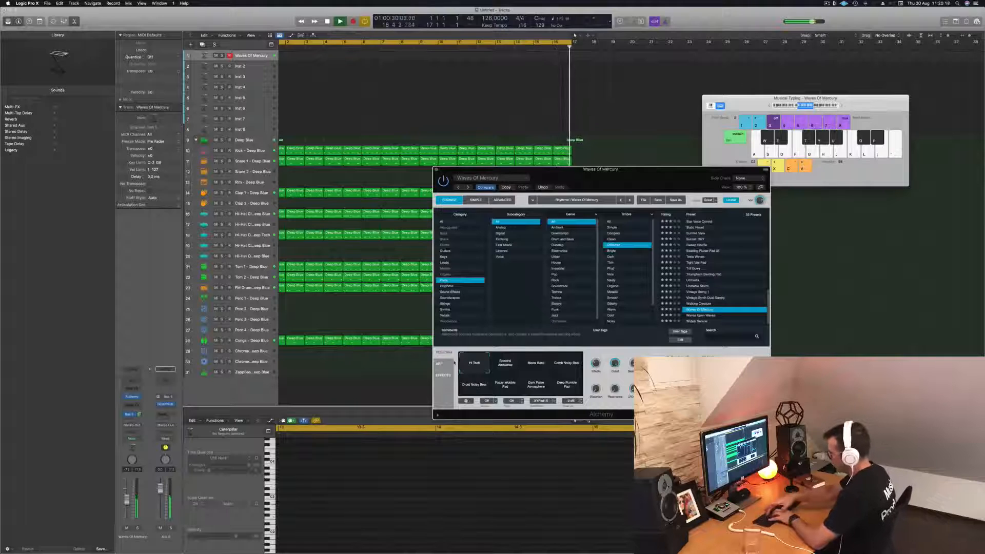
- Record a sustained Waves Of Mercury note over the beat on the first track
key("r")
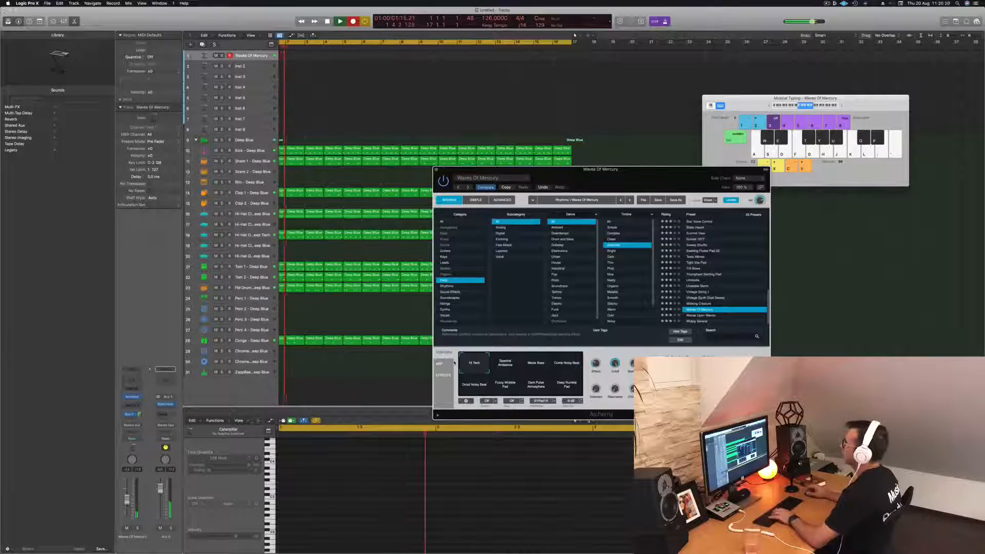
key("f")
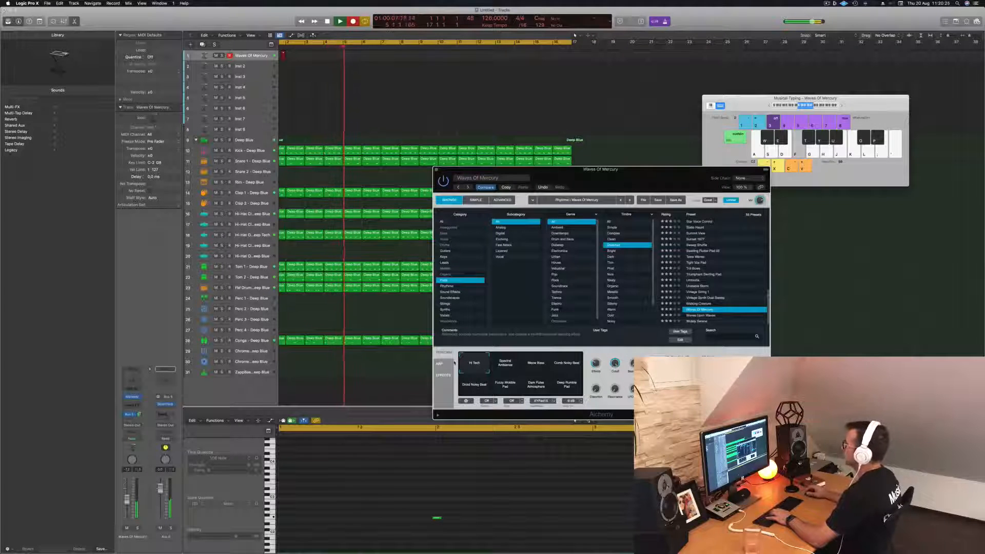
key("space")
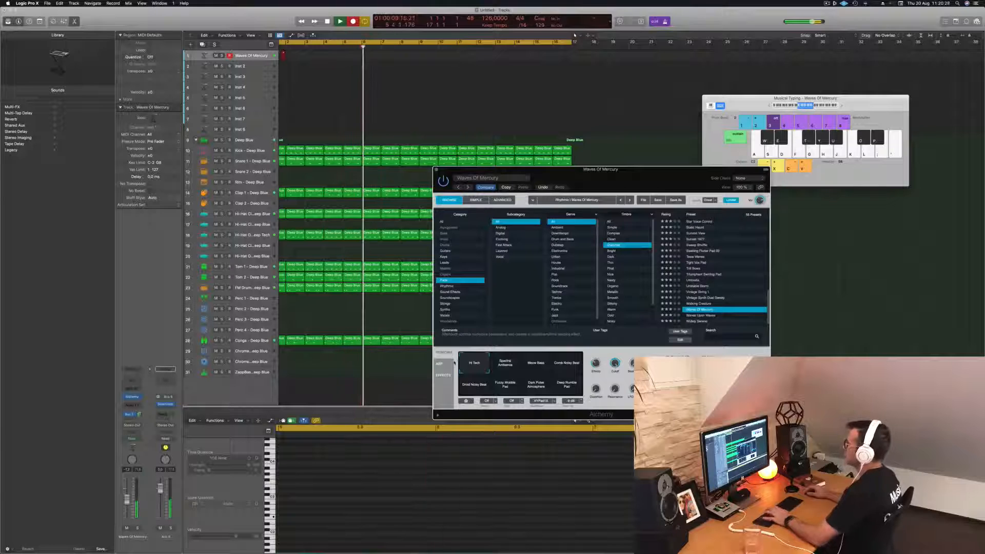
- Move the recorded Waves Of Mercury region to bar 1 and play it from the start
key("Return")
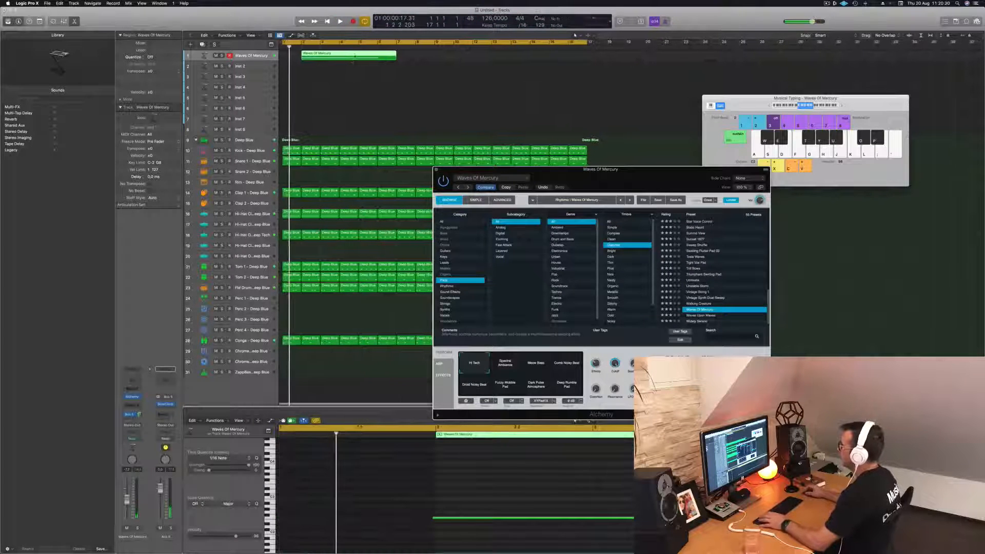
left_click_drag(353, 55, 333, 54)
key("space")
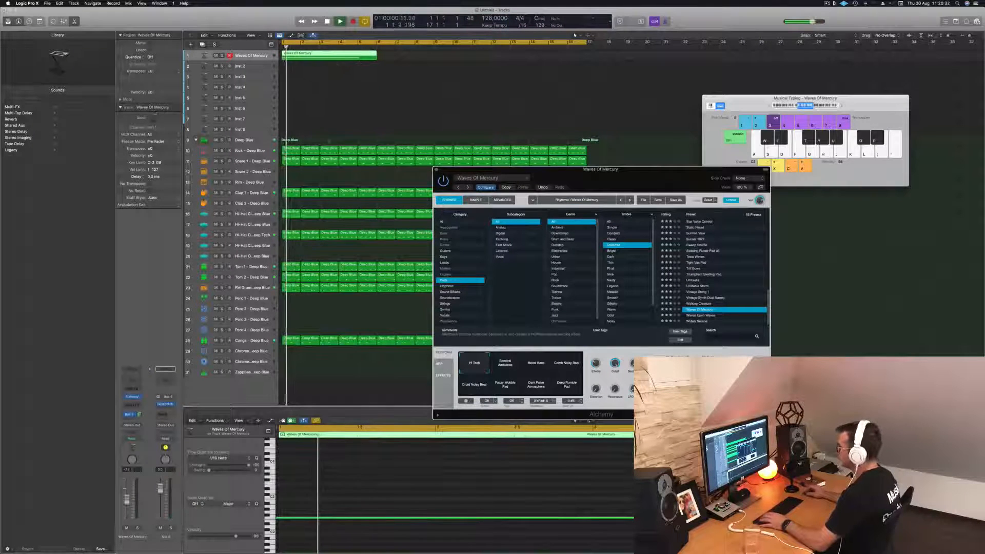
- Split the Waves Of Mercury region at bar 5, splitting the overlapping note, and keep only the first four bars
left_click(363, 531)
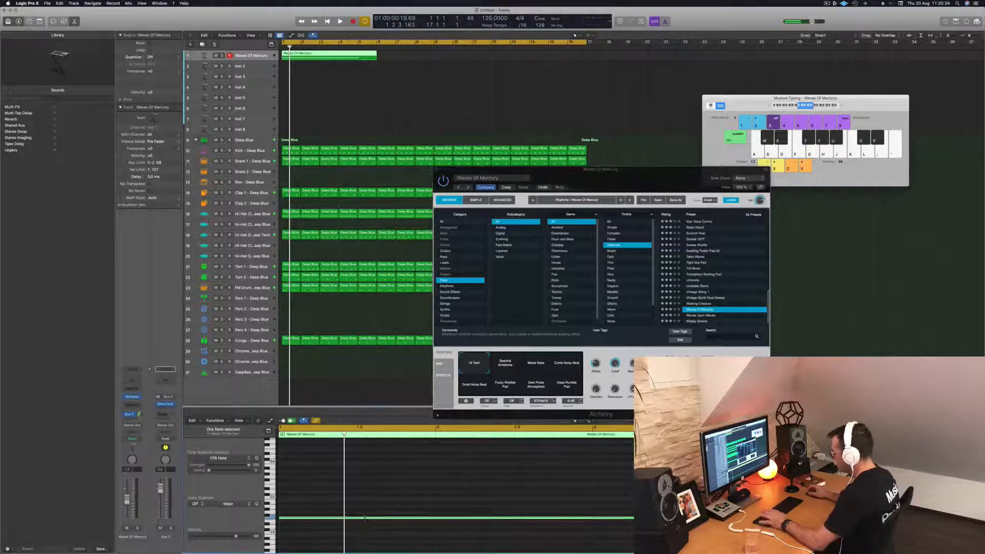
key("space")
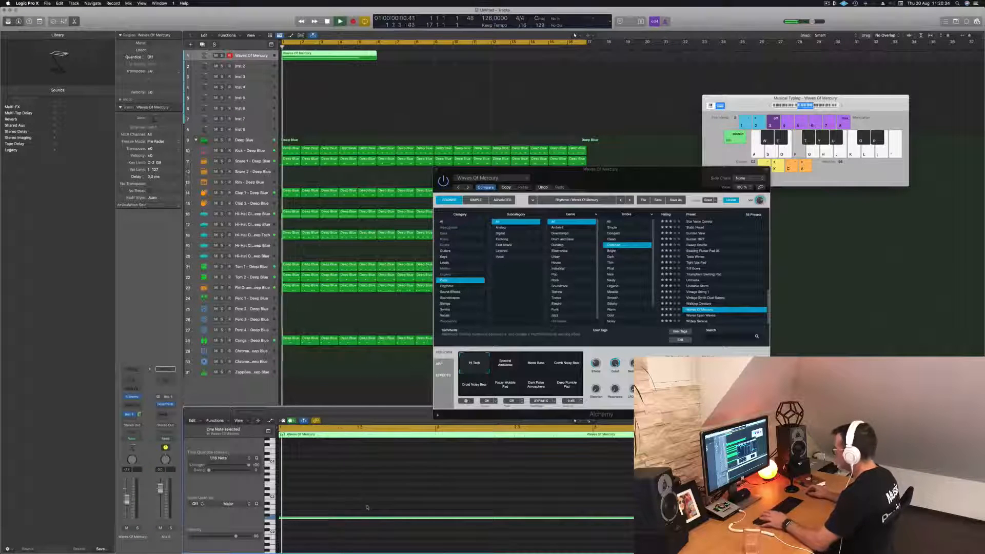
double_click(358, 55, "super")
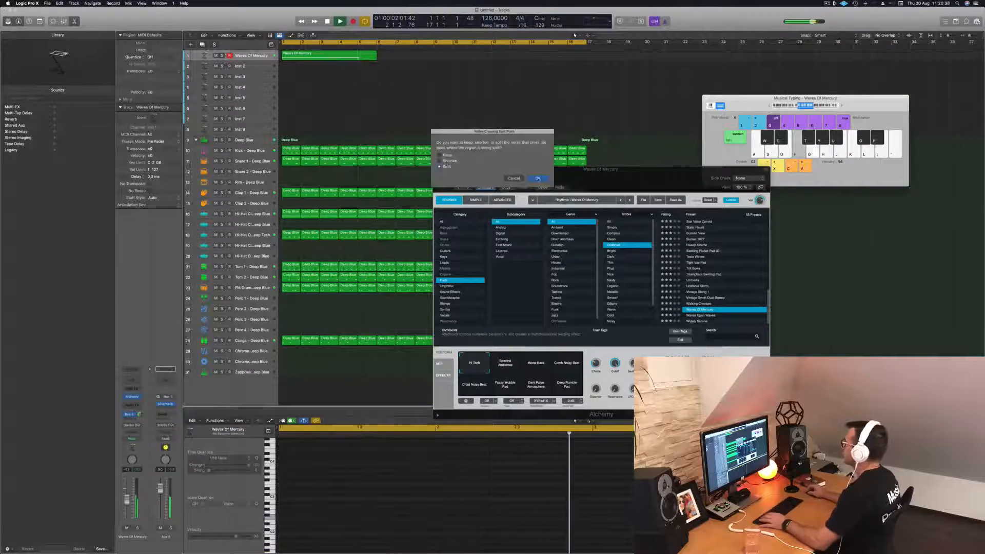
left_click(537, 178)
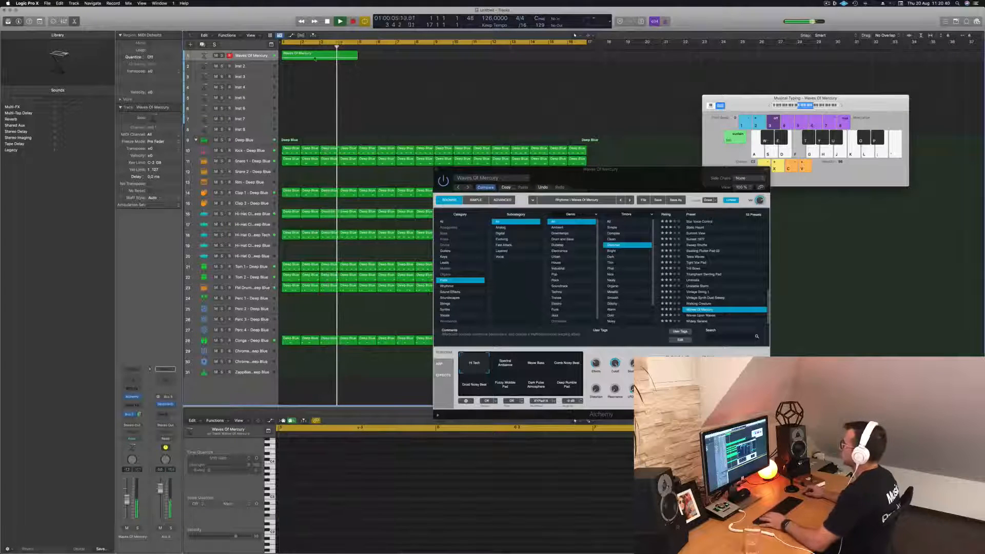
- Enlarge the height of the Waves Of Mercury track and replay the shortened region from the start
key("space")
key("space")
left_click_drag(250, 61, 250, 93)
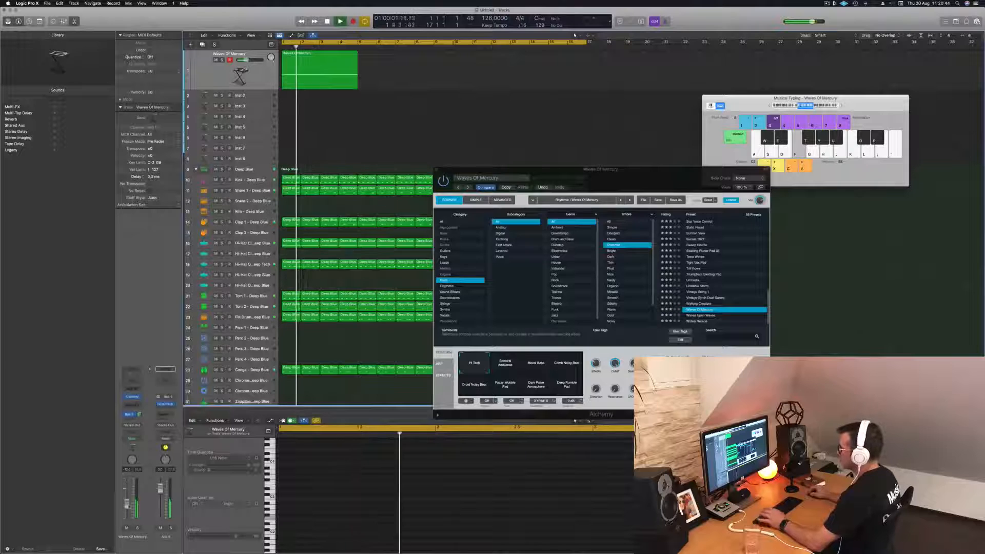
key("space")
key("space")
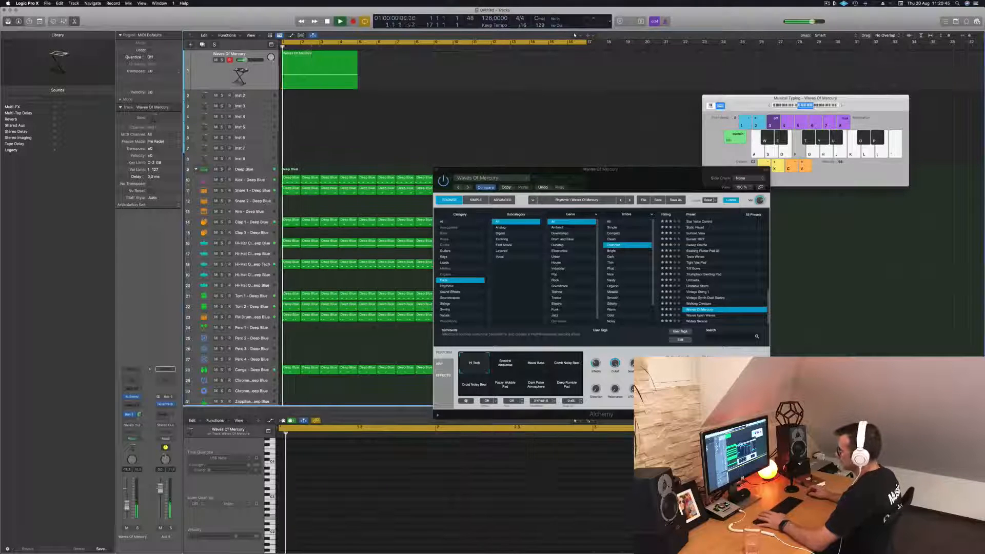
- Insert a Compressor on the Waves Of Mercury channel strip and shift its window slightly
left_click(133, 404)
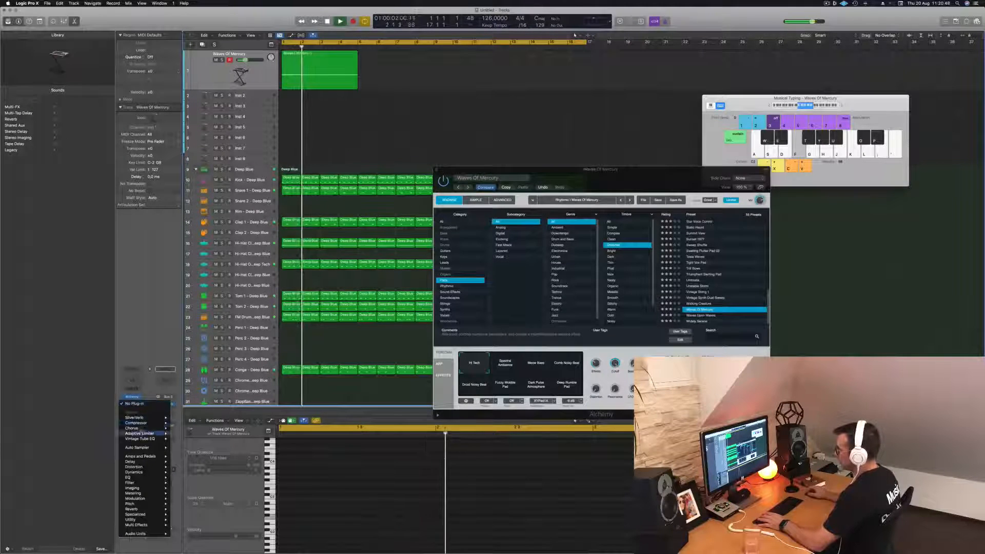
left_click(136, 422)
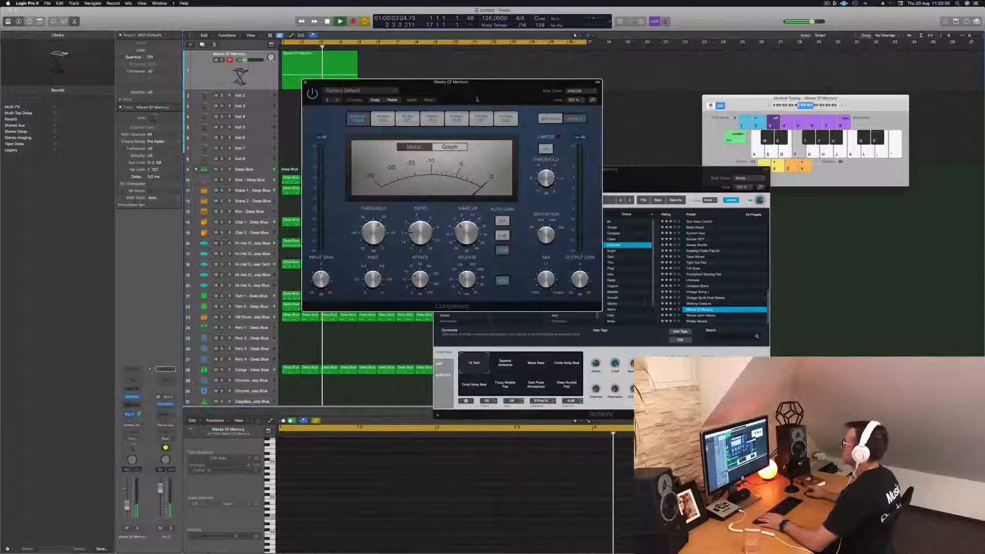
left_click_drag(486, 82, 506, 85)
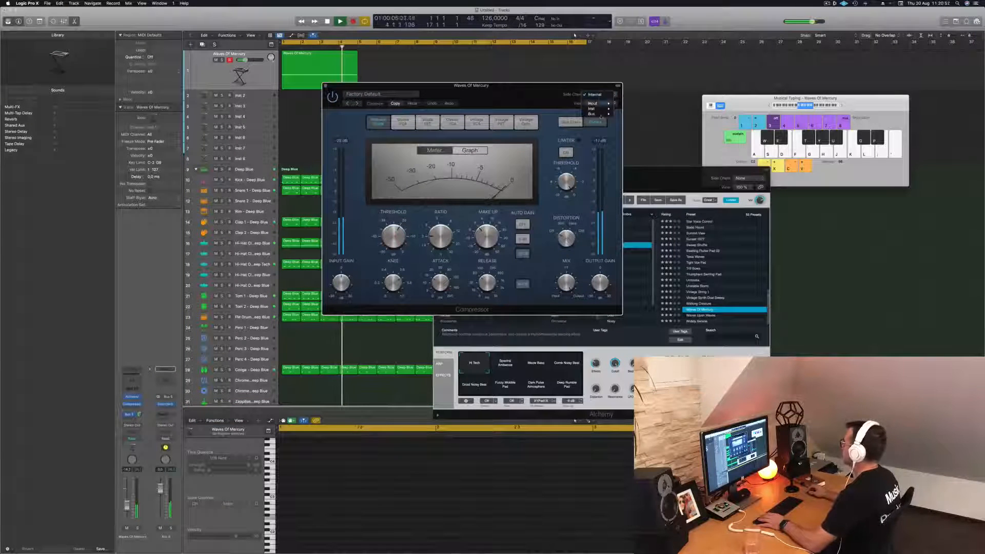
- Set the Compressor's side chain source to Kick - Deep Blue (Inst 9), reposition its window and replay from the start
mouse_move(601, 116)
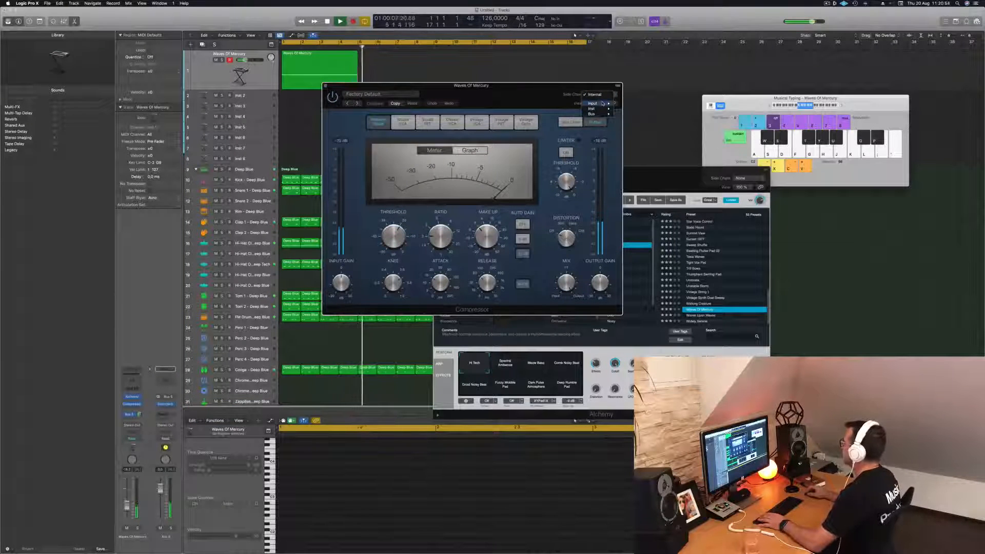
left_click(598, 104)
left_click(601, 96)
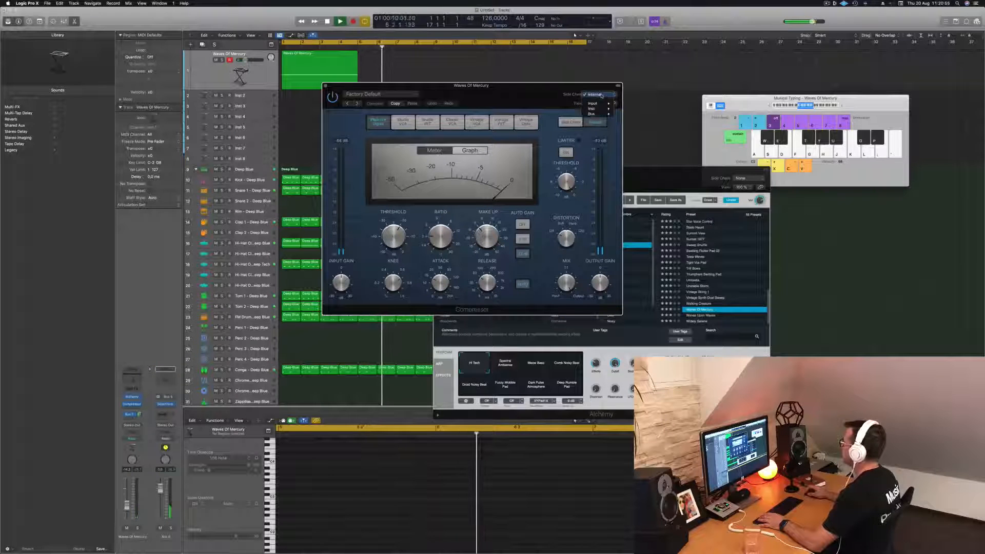
mouse_move(594, 109)
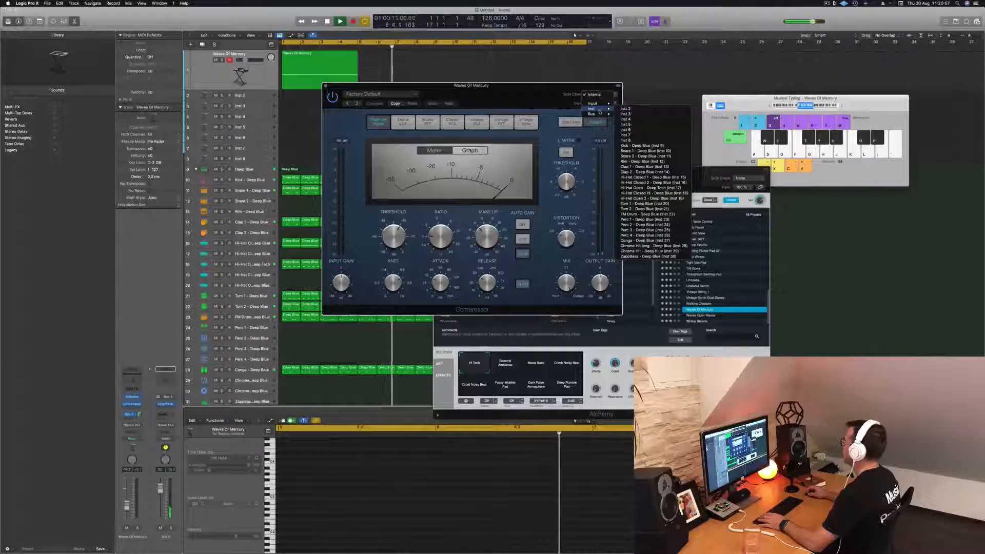
left_click(652, 145)
left_click_drag(565, 85, 676, 92)
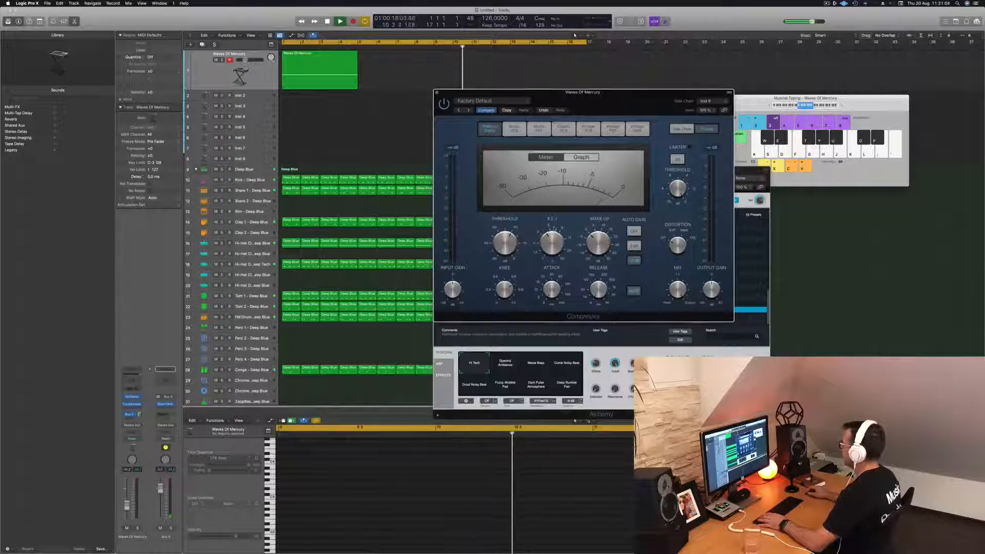
key("space")
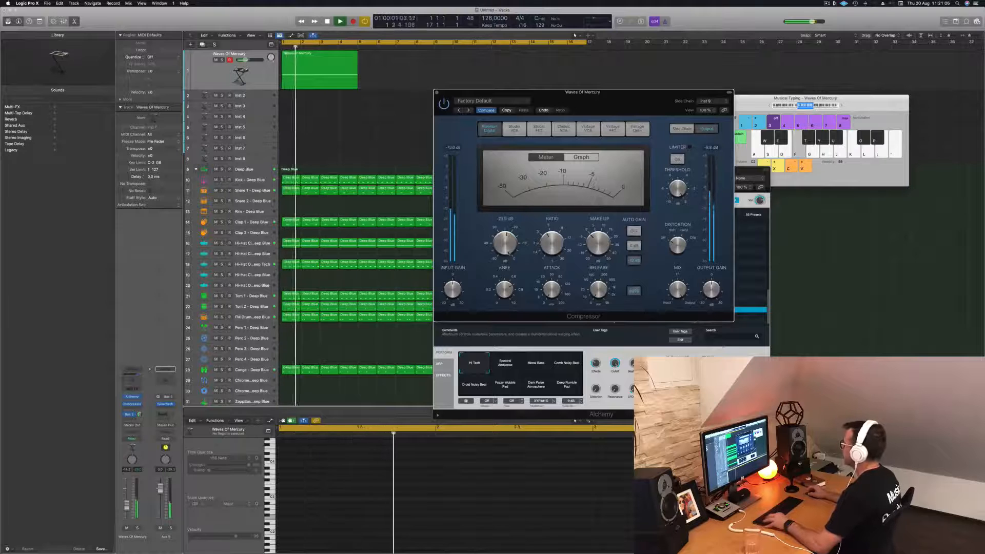
- Copy the four-bar Waves Of Mercury region along its track until it fills all 16 bars
left_click(318, 60)
left_click_drag(319, 60, 494, 61)
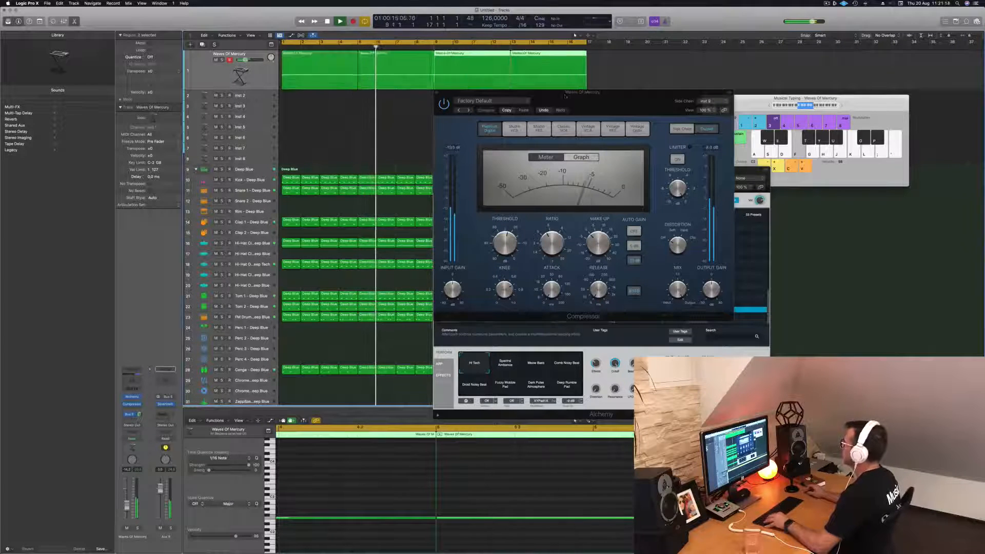
- Play from the start, lower the Waves Of Mercury track volume slightly and reposition the Compressor window over the arrangement
left_click_drag(608, 106, 560, 159)
key("Return")
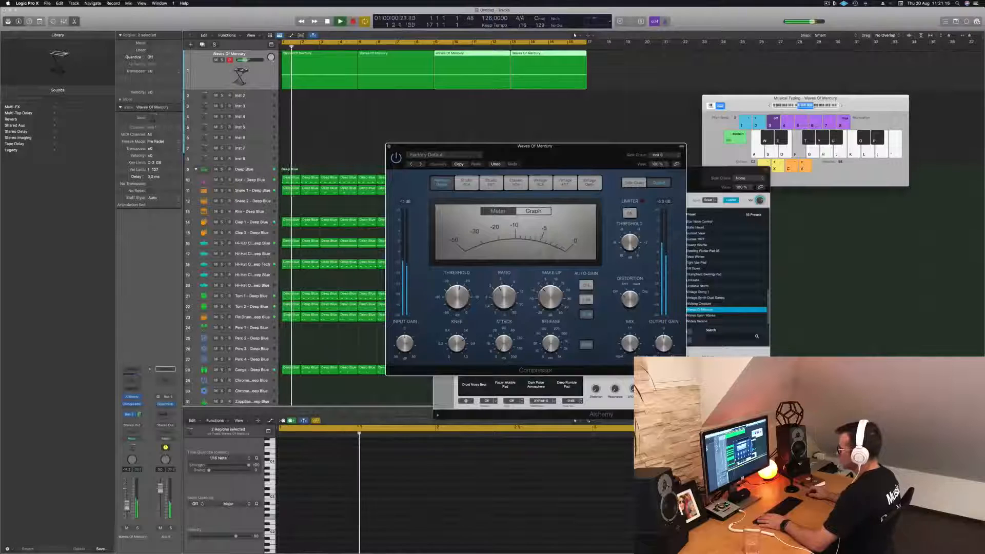
left_click_drag(127, 509, 128, 511)
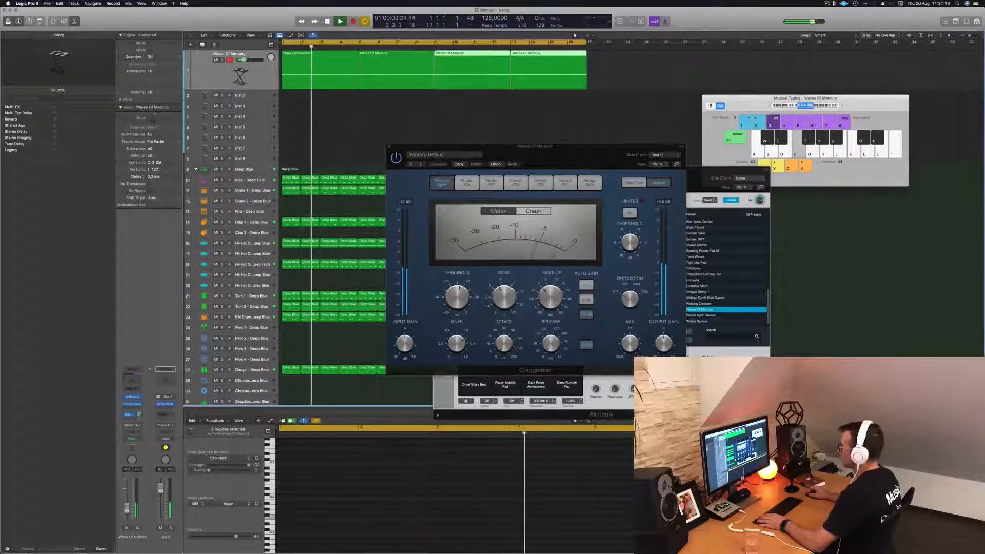
left_click_drag(534, 146, 499, 162)
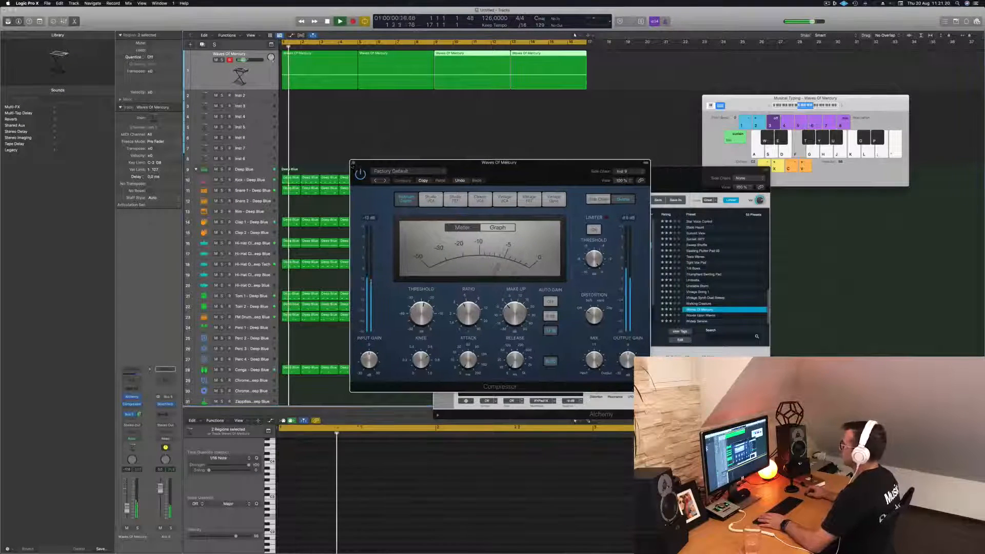
- Close the Compressor and open Alchemy on the Inst 2 track, placing its window beside the Waves Of Mercury instrument
left_click(352, 163)
left_click(248, 98)
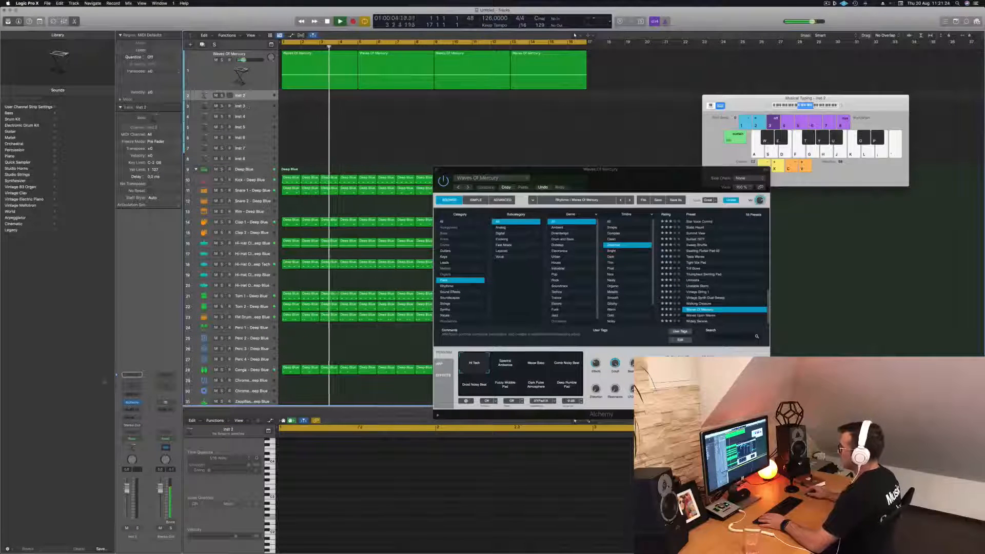
left_click(132, 403)
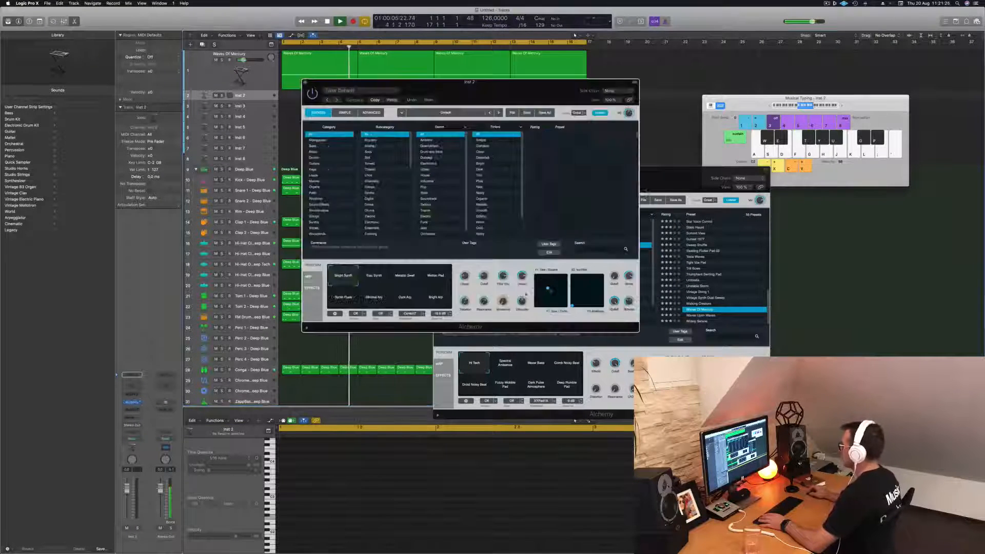
left_click_drag(474, 82, 369, 132)
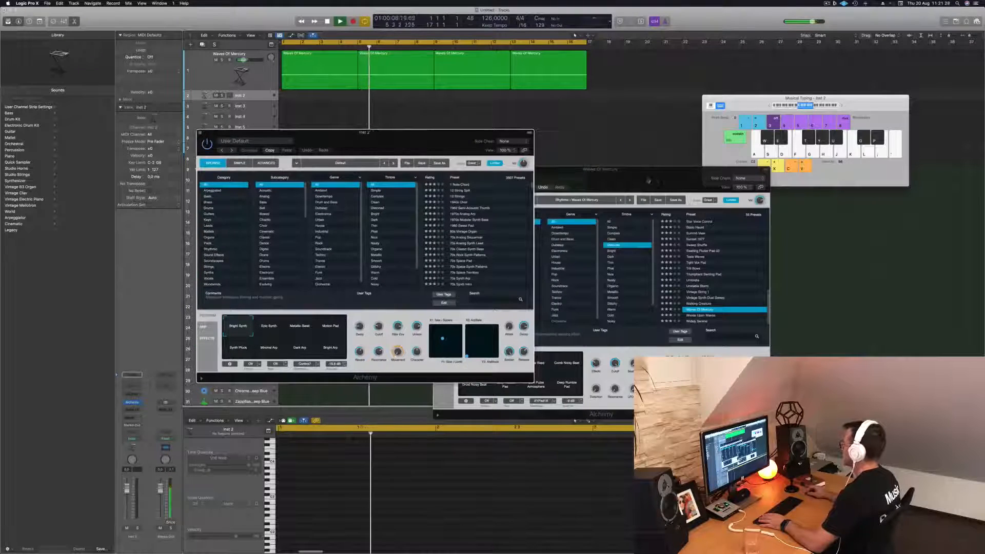
left_click_drag(647, 180, 806, 91)
left_click_drag(415, 139, 656, 145)
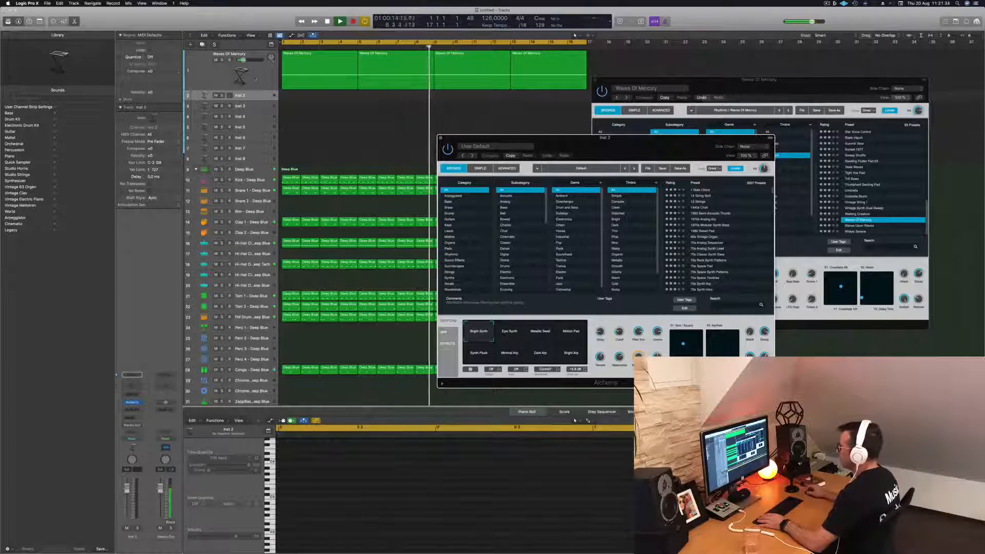
- Filter Inst 2's Alchemy presets to the Plucked subcategory and load the 12 String Split preset
left_click(256, 78)
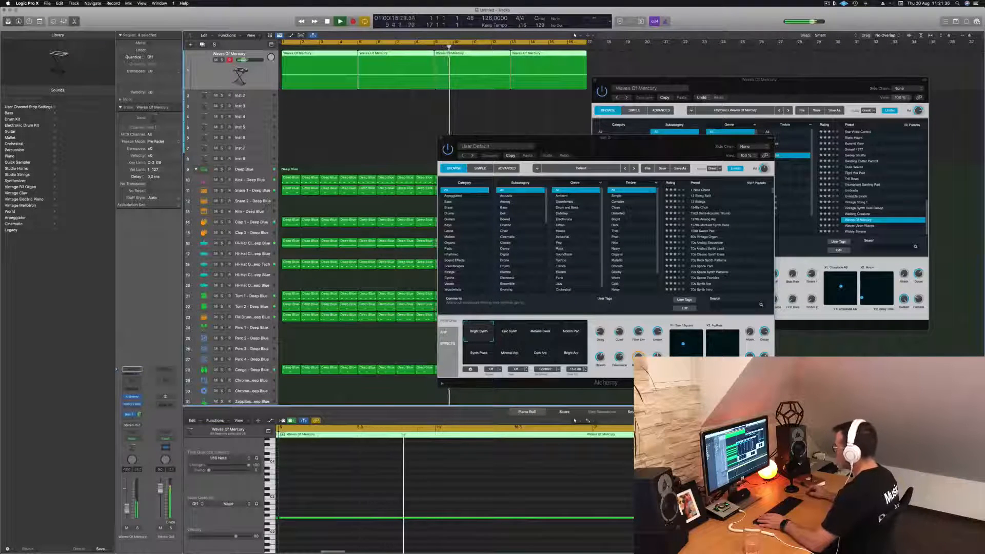
left_click_drag(626, 155, 449, 188)
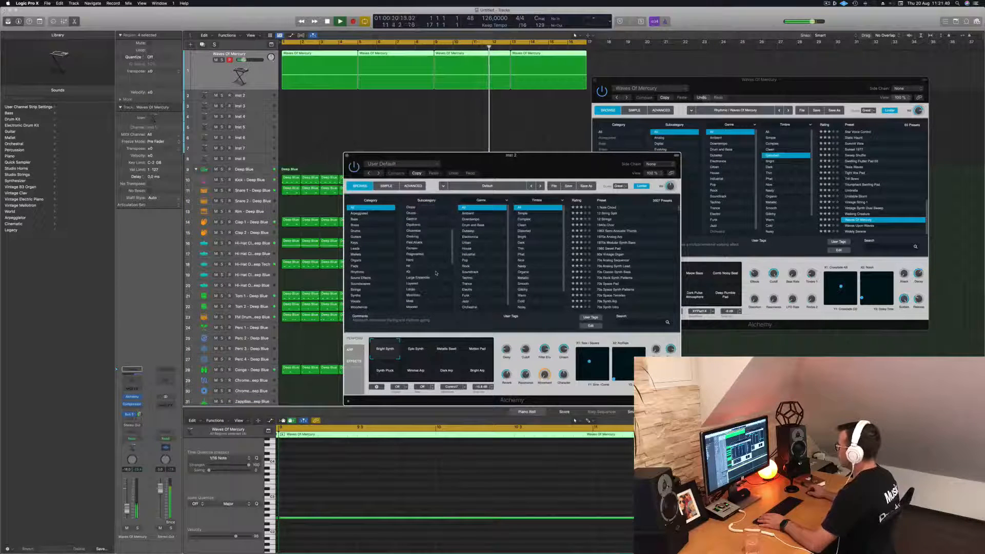
scroll(436, 273, "down", 3)
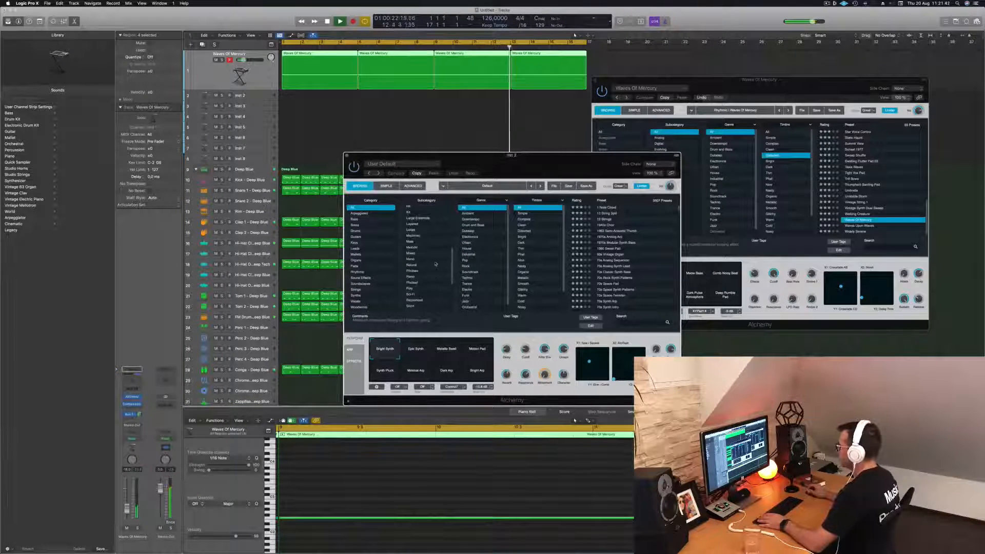
scroll(430, 283, "down", 4)
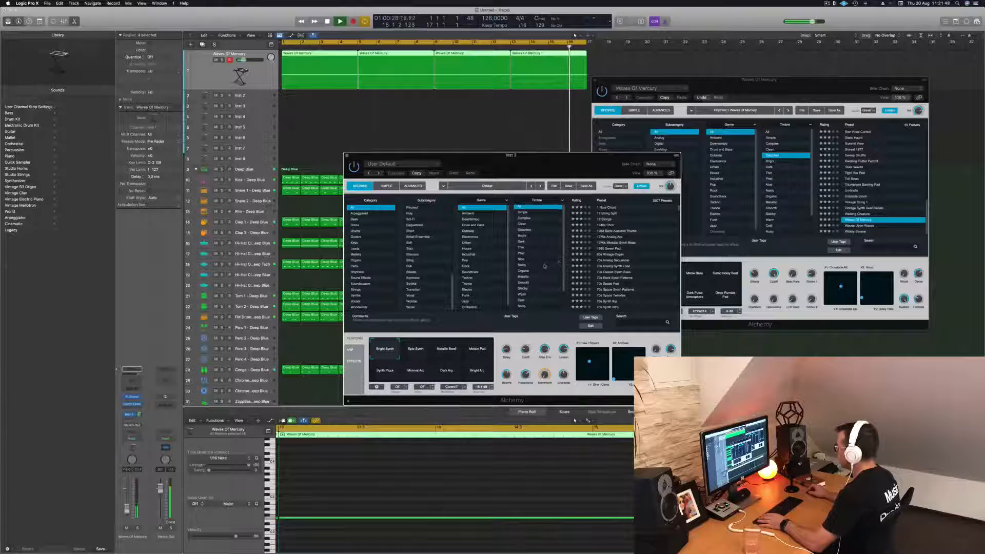
scroll(544, 266, "up", 3)
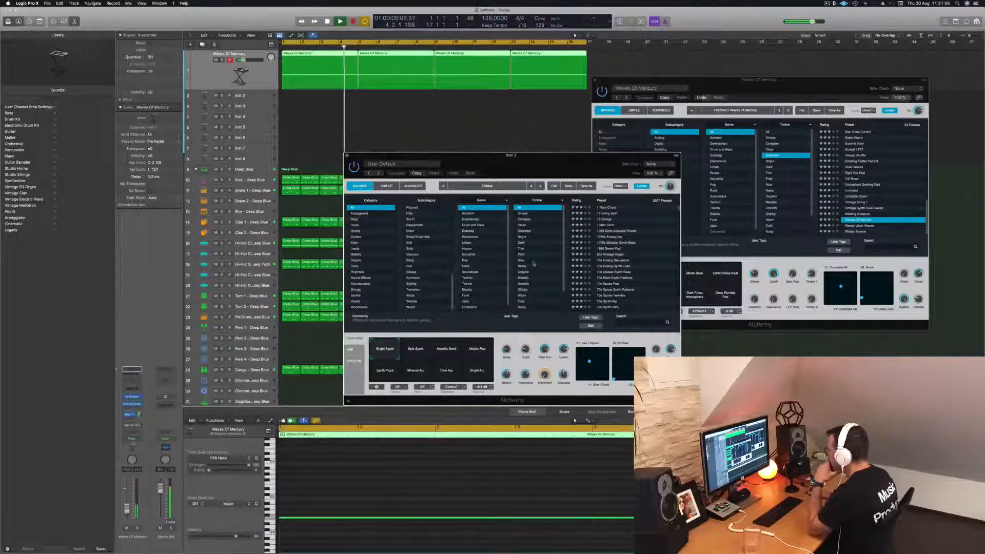
scroll(534, 263, "down", 2)
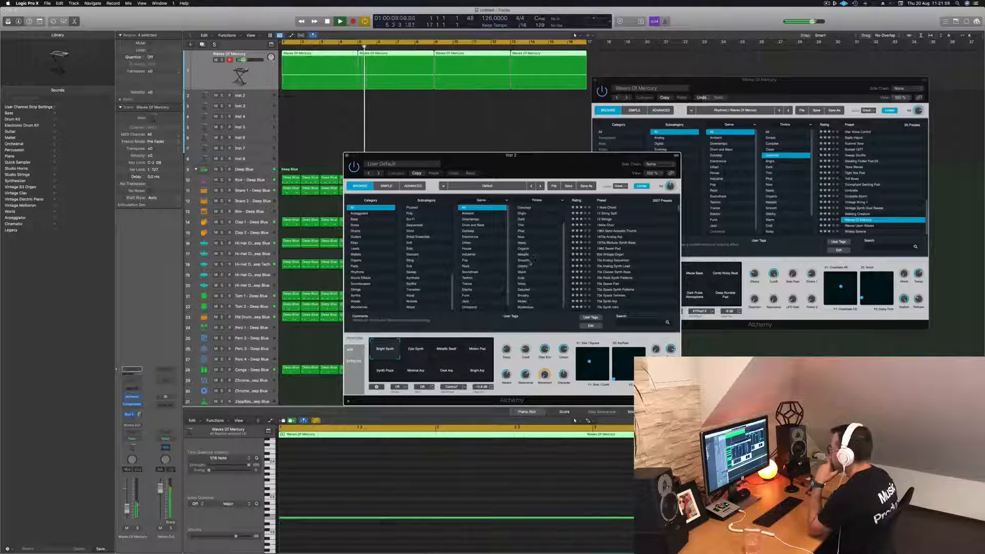
scroll(491, 270, "down", 1)
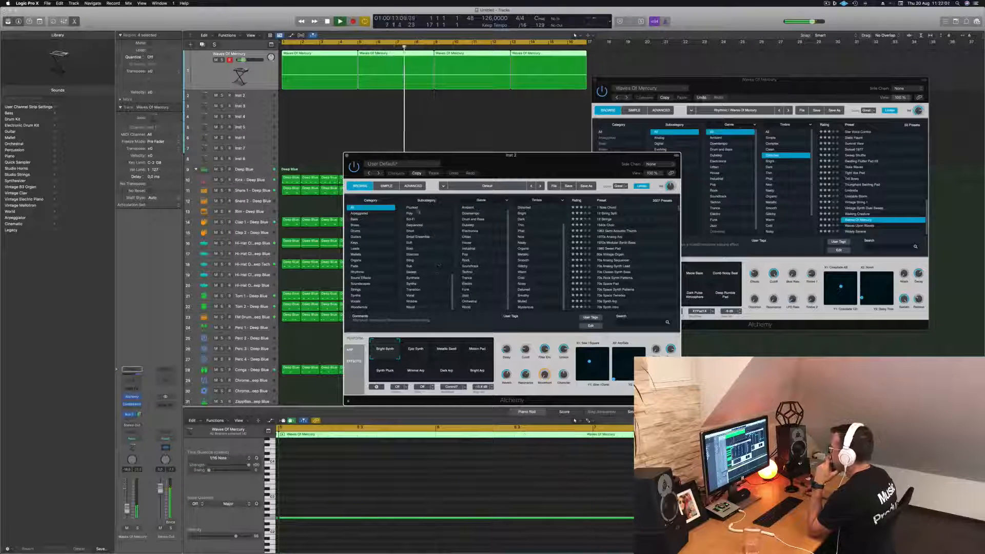
left_click_drag(611, 155, 618, 155)
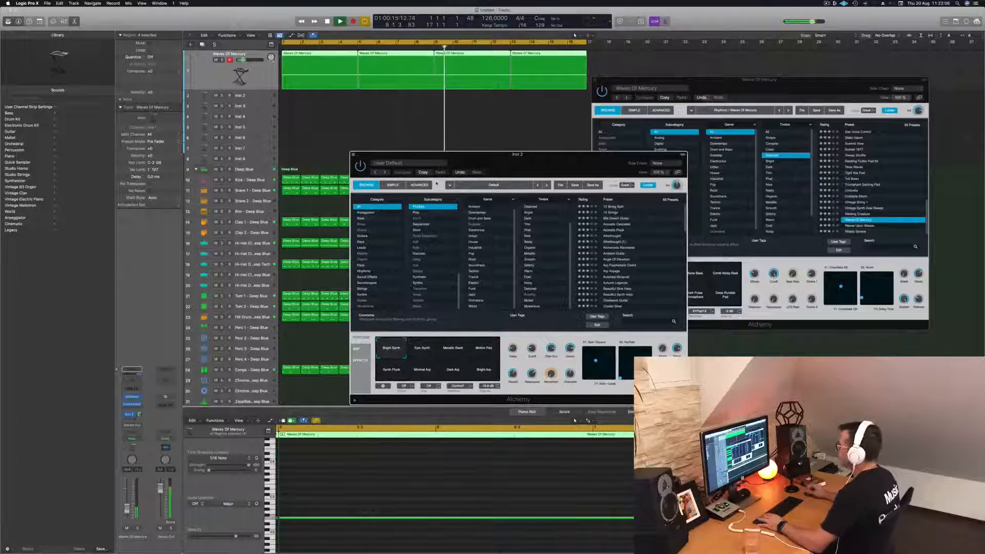
left_click_drag(546, 156, 599, 150)
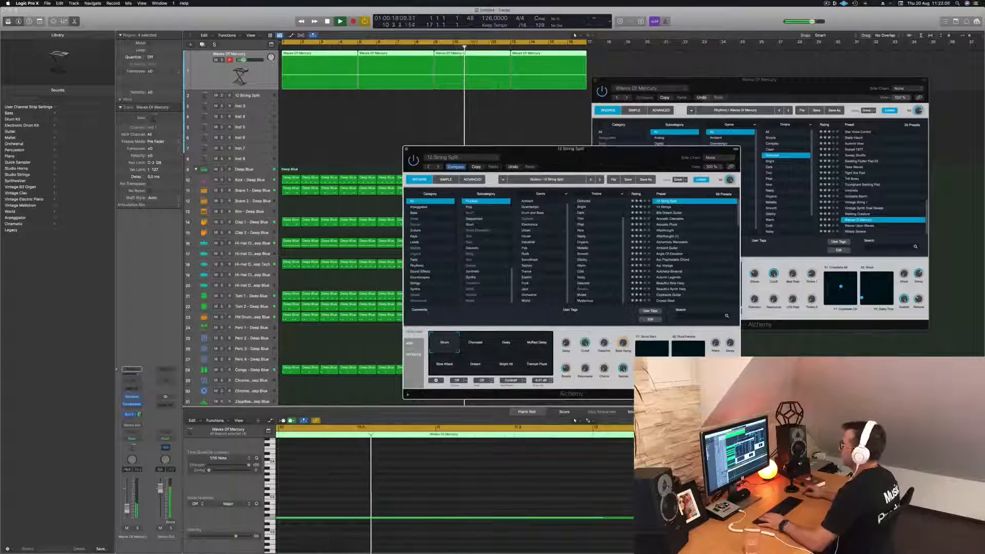
- Enlarge the 12 String Split track and add a send to the same aux bus that the Waves Of Mercury track uses
left_click(241, 97)
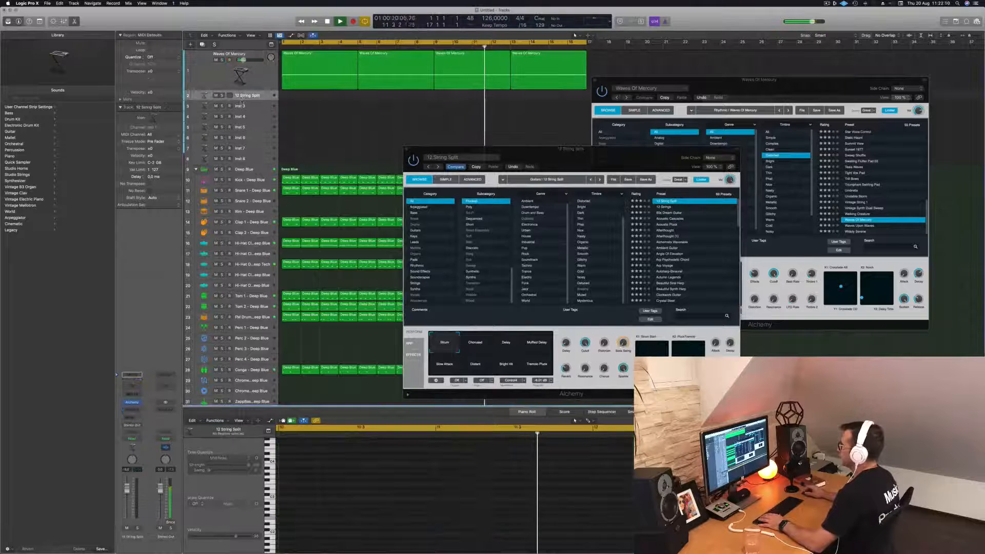
left_click_drag(241, 100, 242, 149)
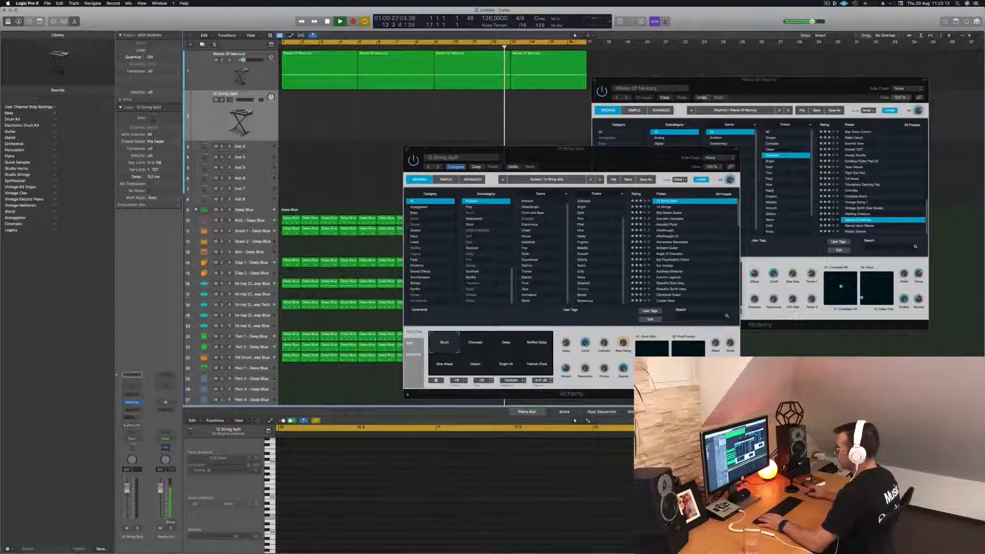
left_click(131, 417)
mouse_move(135, 426)
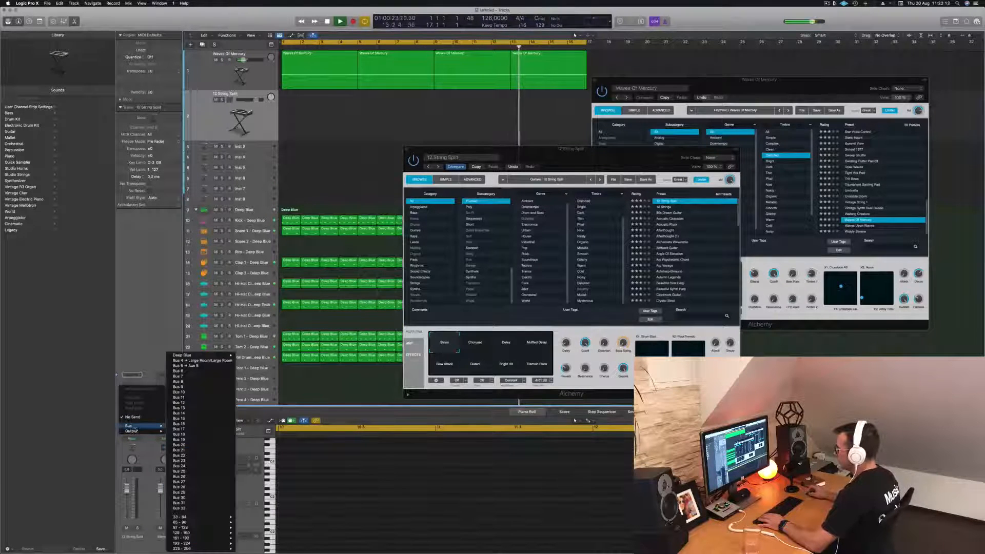
left_click(203, 369)
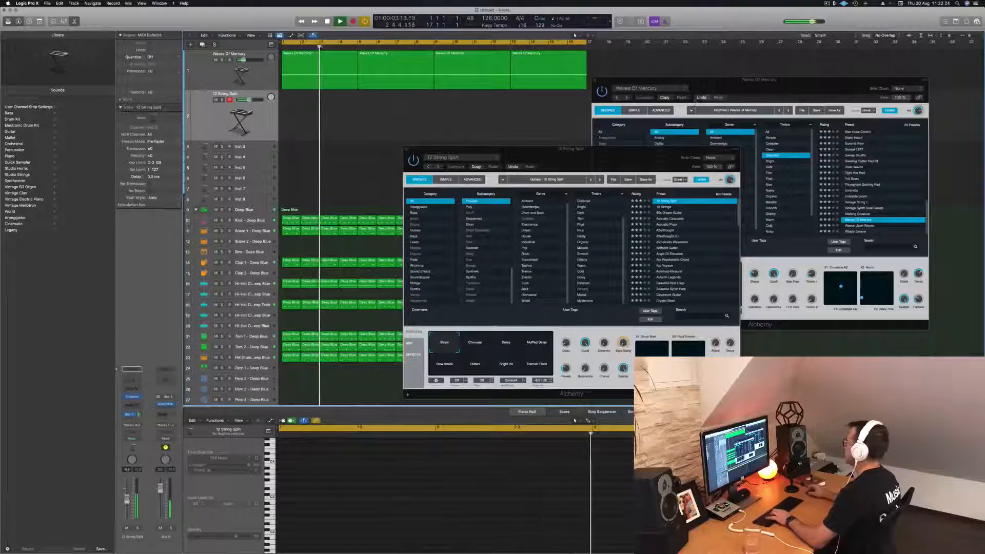
- Rearrange the instrument windows and audition the plucked presets 80s Dream Guitar, Acoustic Cascades and Acoustic Pluck on the second track
left_click_drag(790, 87, 712, 56)
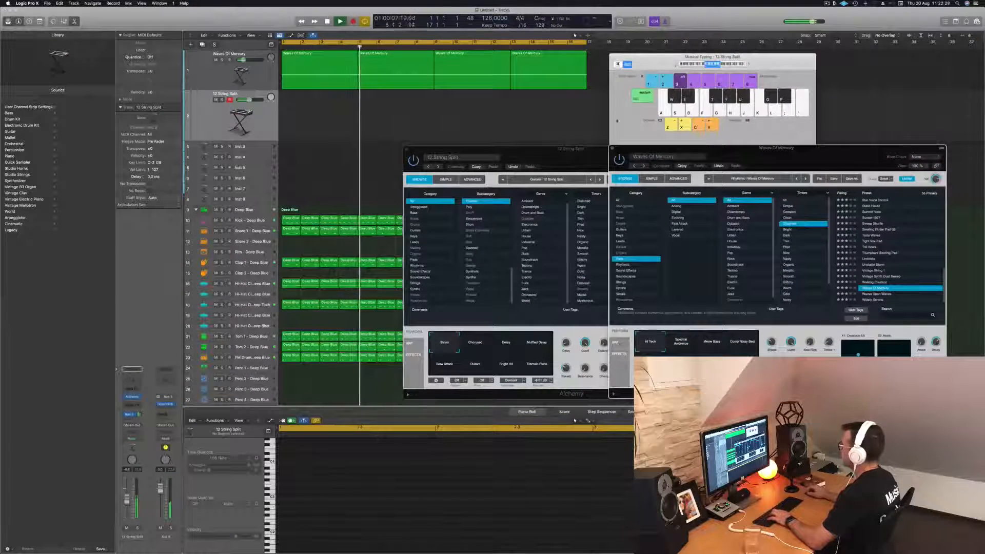
left_click_drag(568, 152, 605, 133)
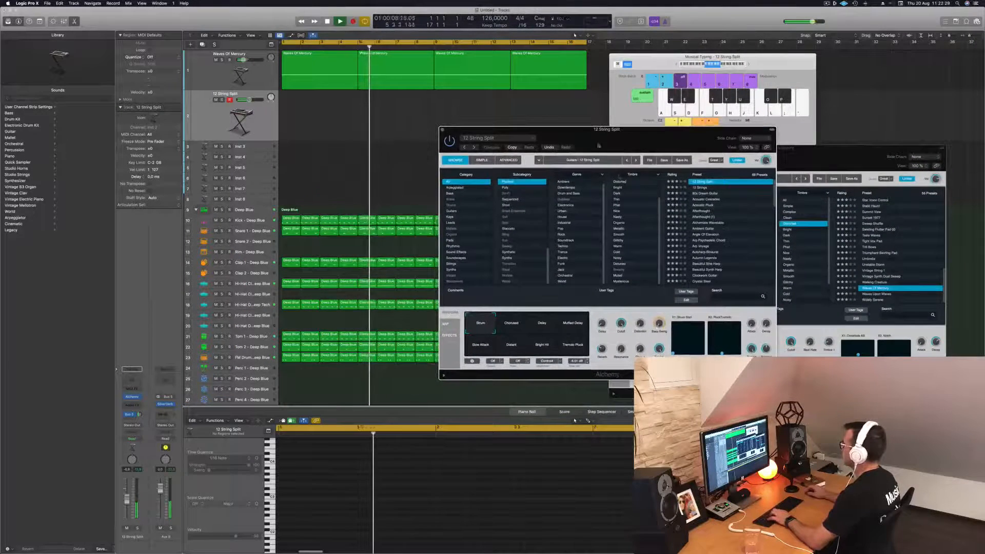
left_click(707, 194)
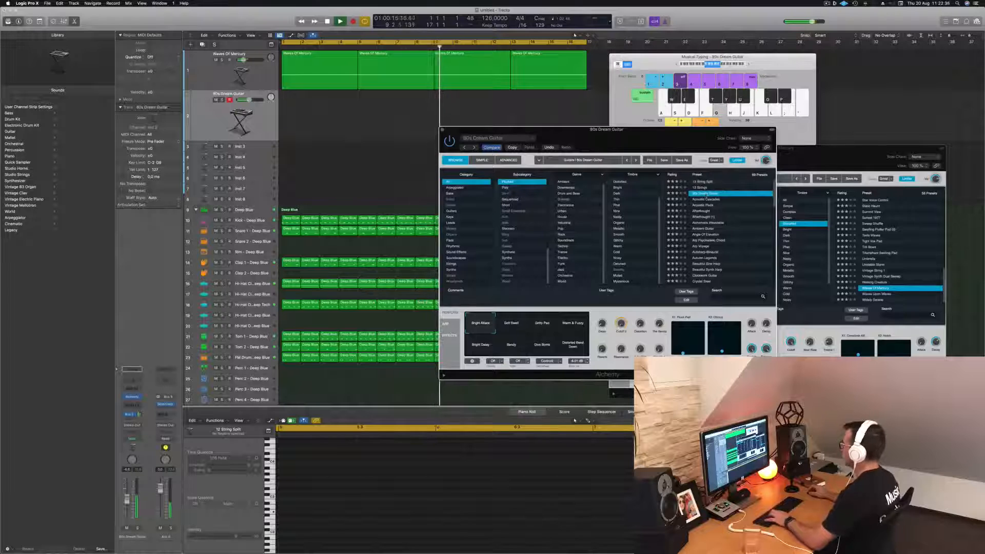
left_click_drag(678, 144, 571, 157)
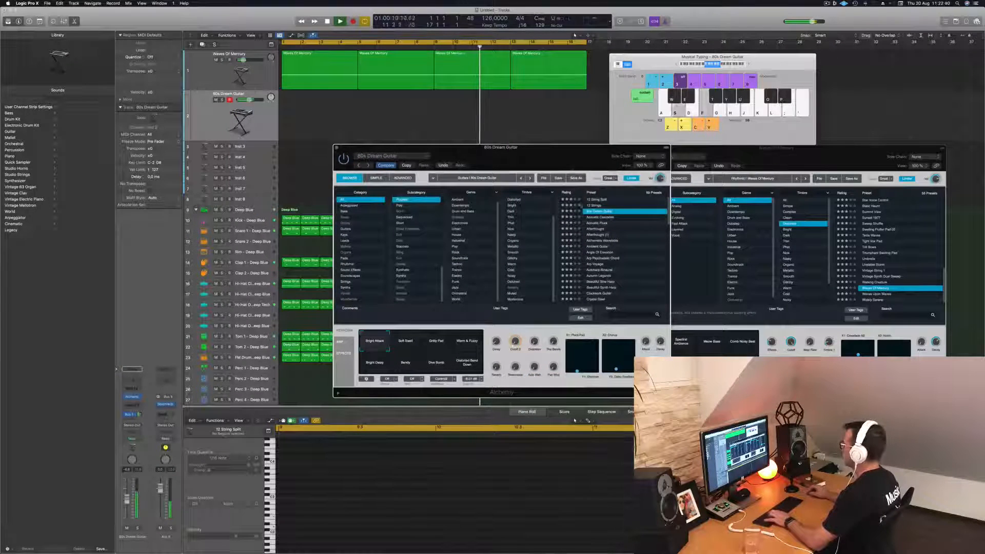
left_click(601, 218)
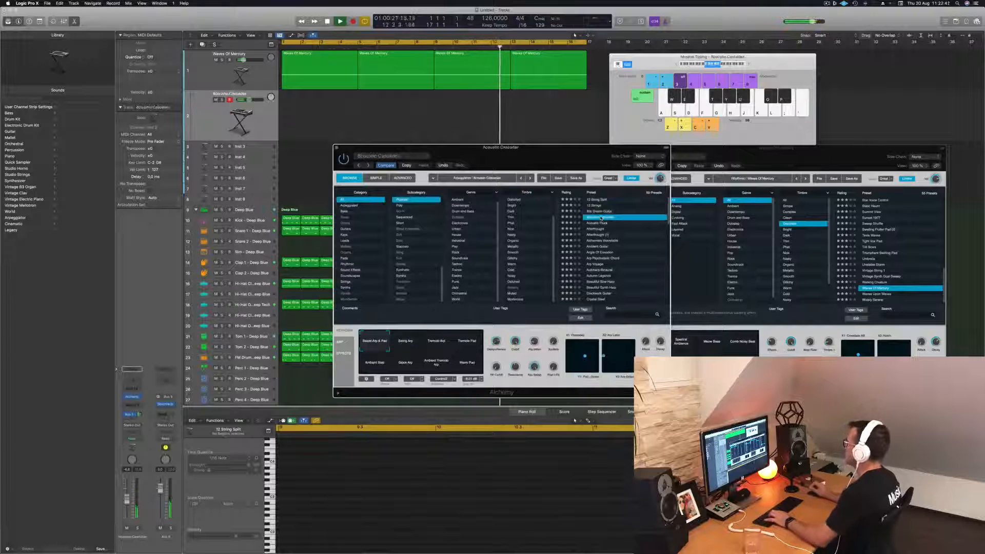
key("Down")
left_click_drag(560, 153, 591, 148)
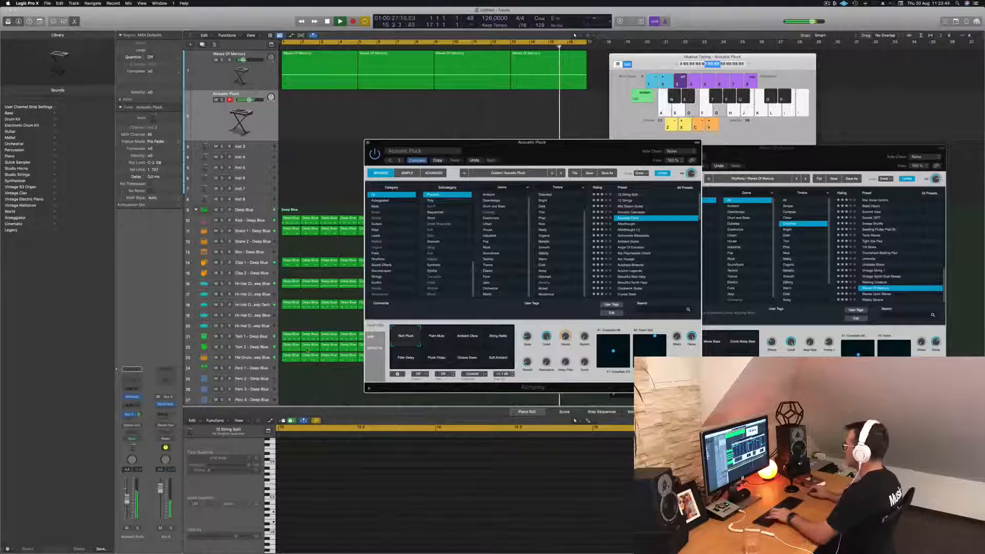
- Audition the presets Afterthought, Alchemists Wavetable and Ambient Guitar on the second track
left_click(627, 224)
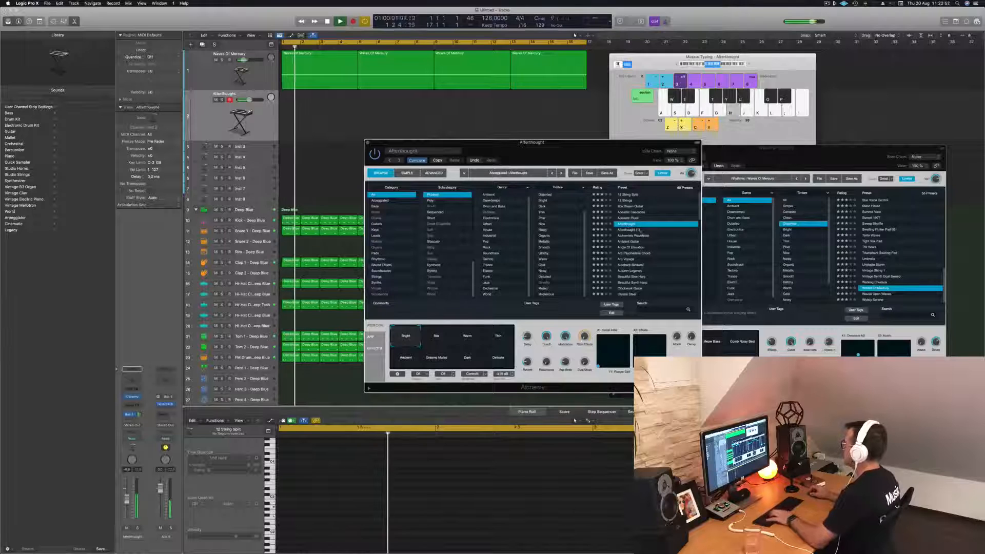
left_click(640, 235)
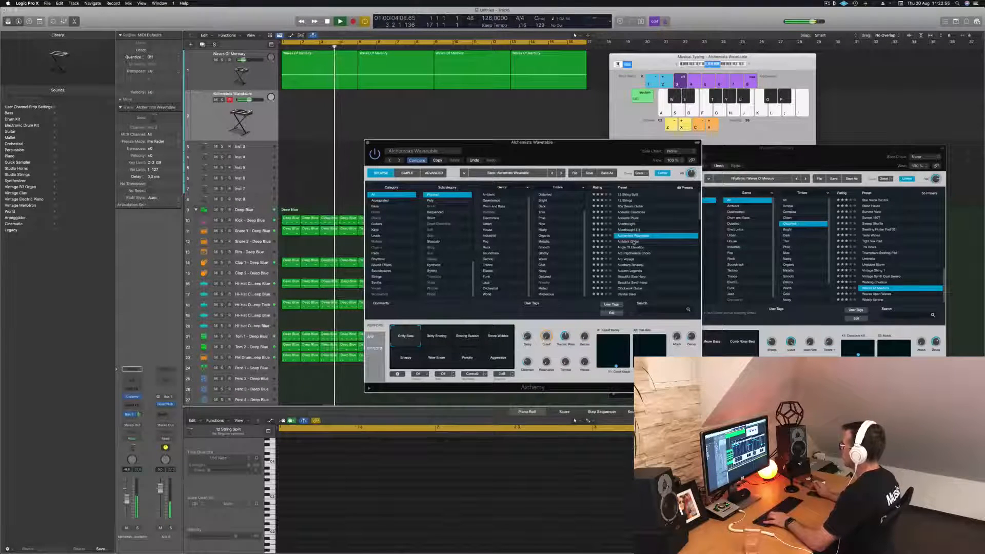
left_click(634, 241)
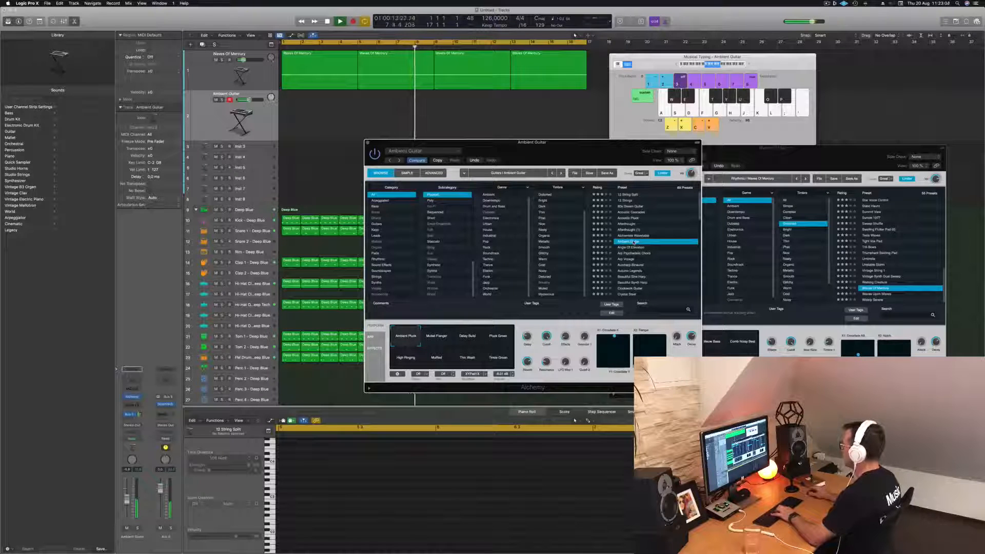
- Compare Ambient Guitar's performance variations, ending on Ambient Pluck, and raise the track's volume slightly
left_click(438, 339)
left_click(468, 339)
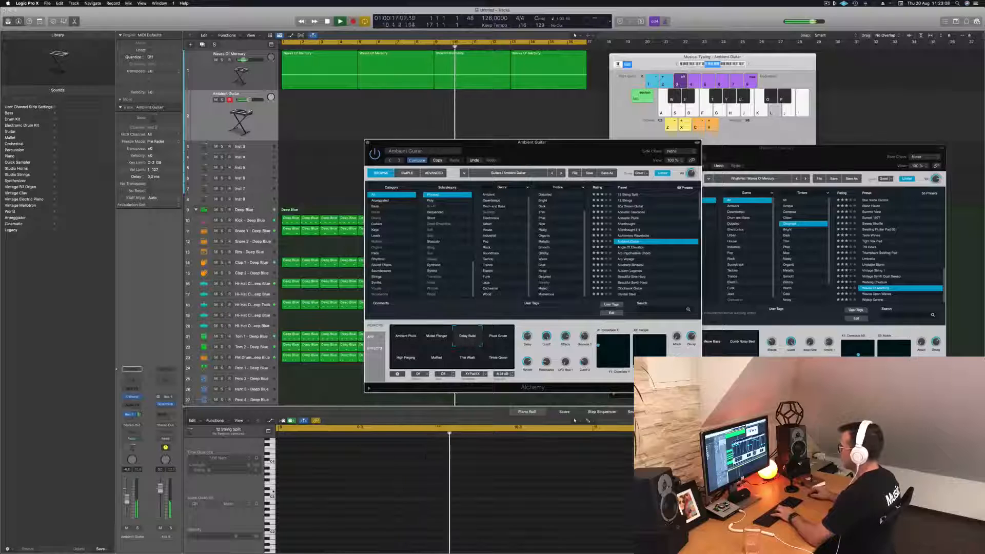
left_click_drag(127, 500, 126, 493)
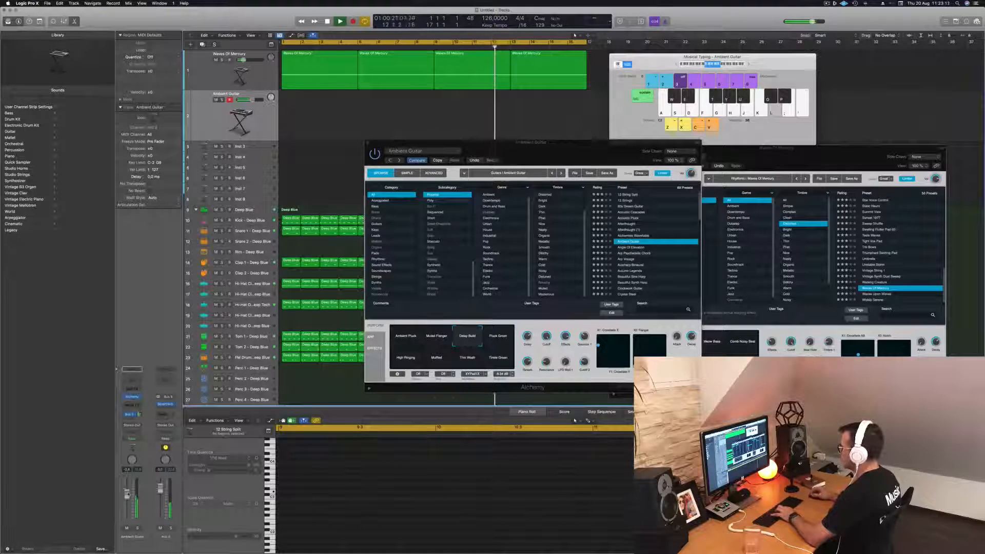
left_click(497, 340)
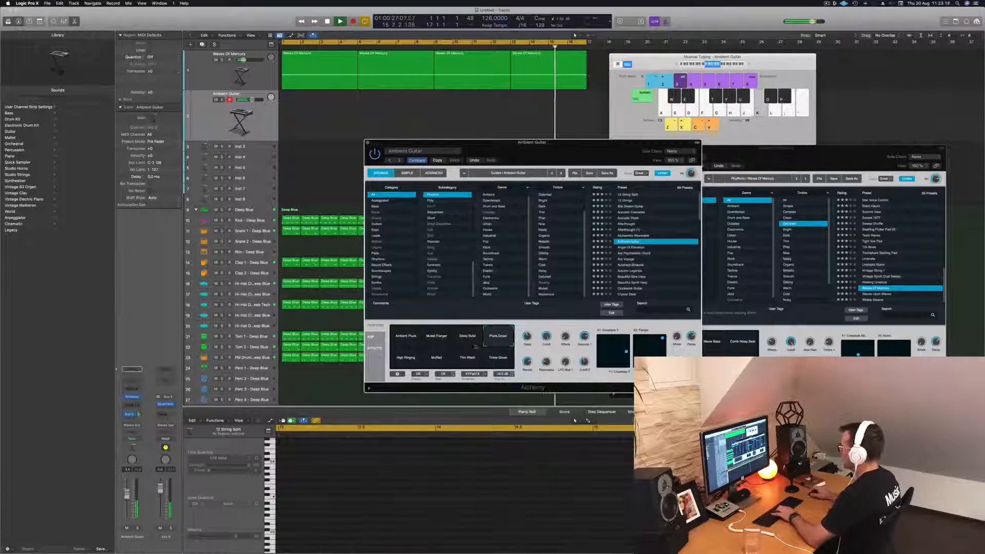
left_click(406, 358)
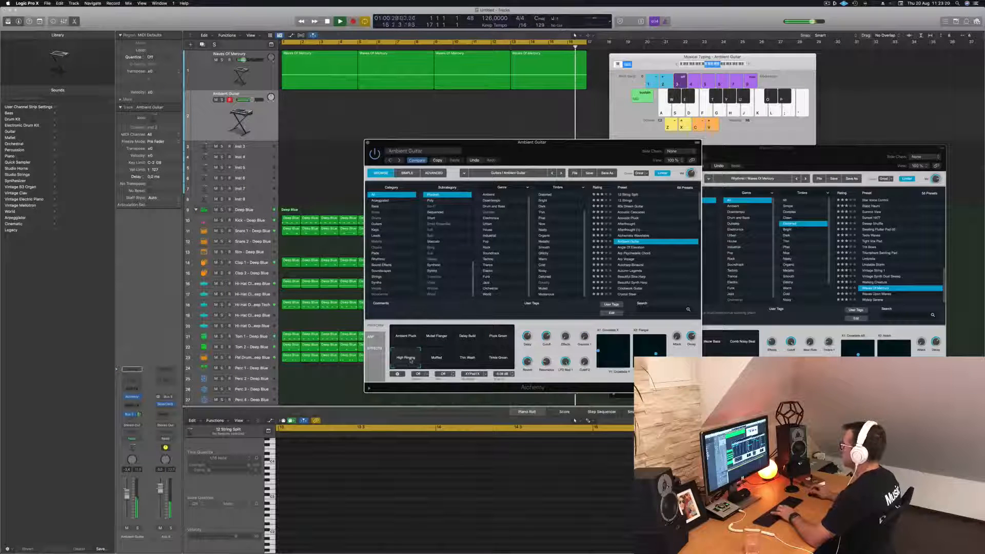
left_click(435, 357)
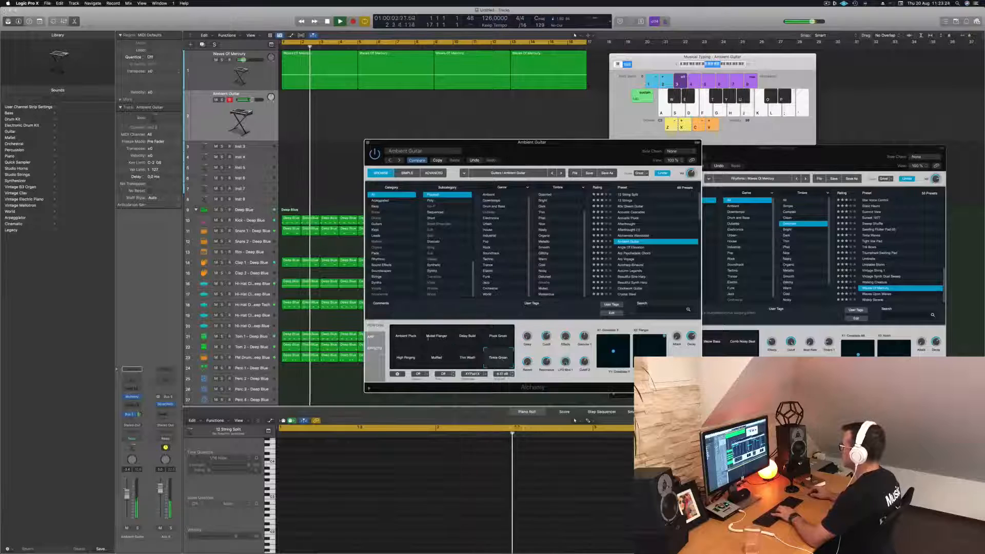
left_click(404, 336)
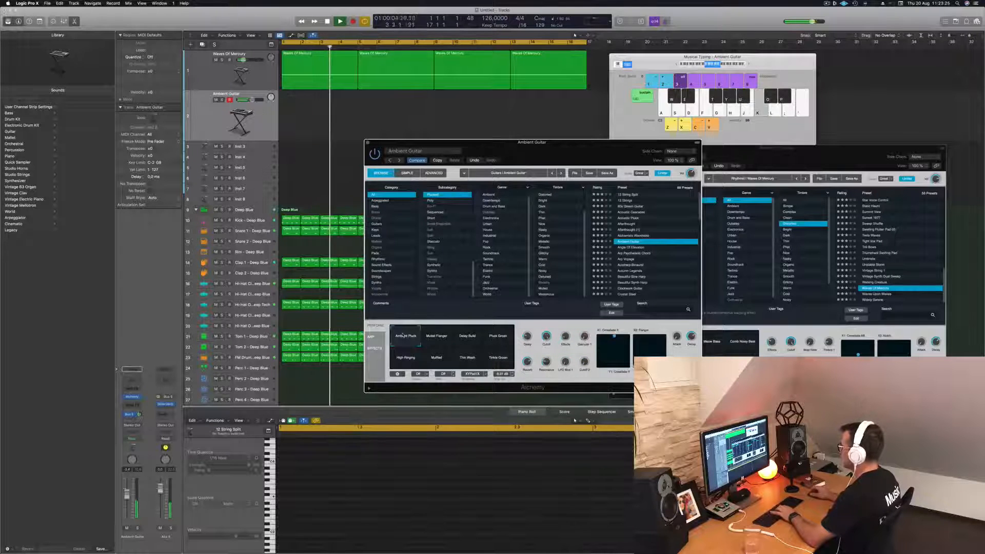
- Shift the Musical Typing range higher while playing test notes, and load the Angle Of Elevation preset on the second track
key("j")
left_click(754, 60)
left_click(748, 65)
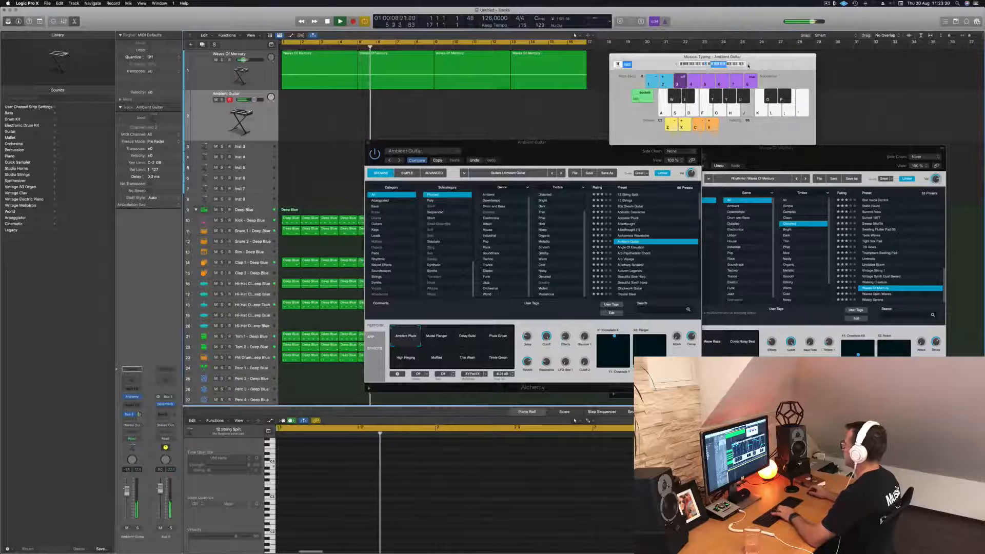
key("k")
left_click_drag(595, 142, 573, 162)
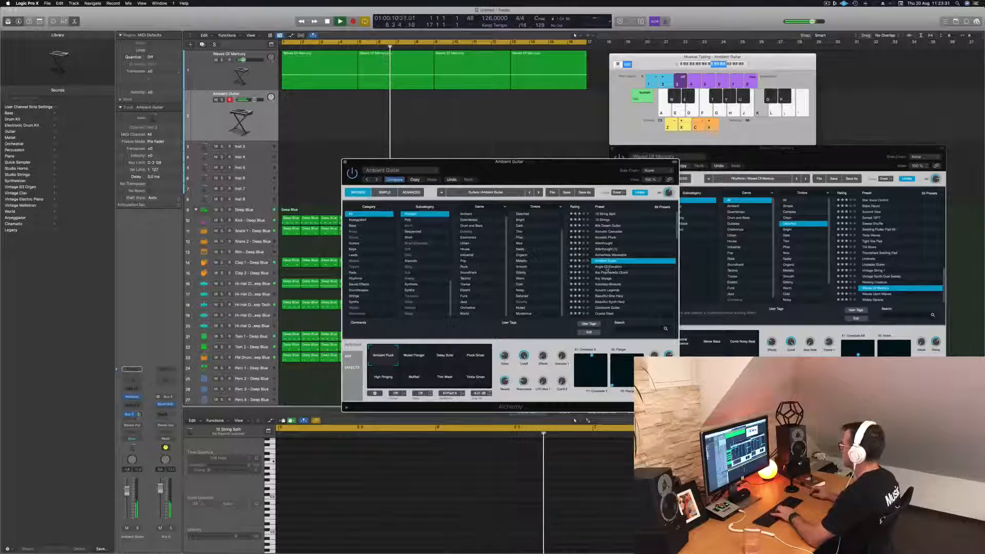
left_click(607, 267)
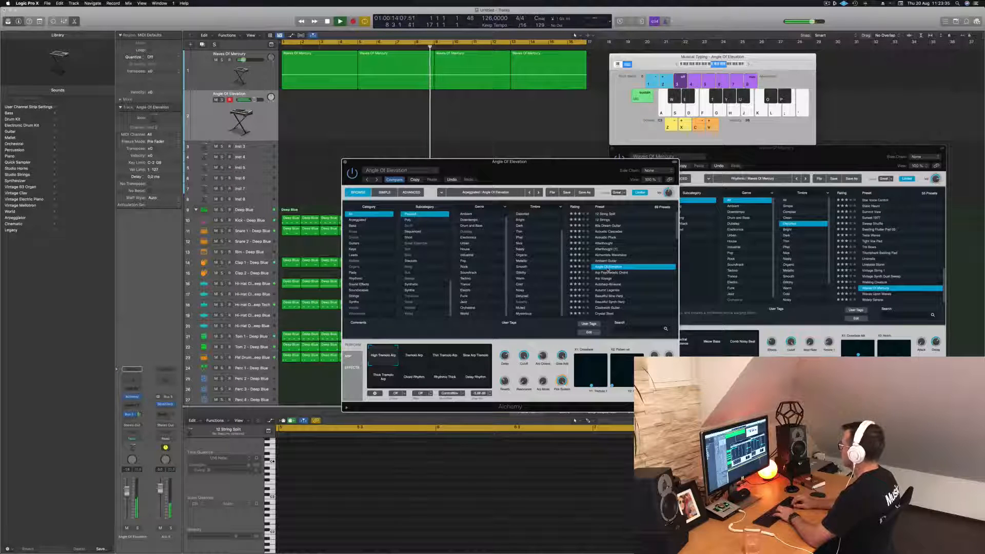
- Audition the plucked presets following Angle Of Elevation, including Autoharp Binaural and Autumn Legends, with test notes on the second track
key("Down")
key("g")
key("Down")
key("j")
key("Down")
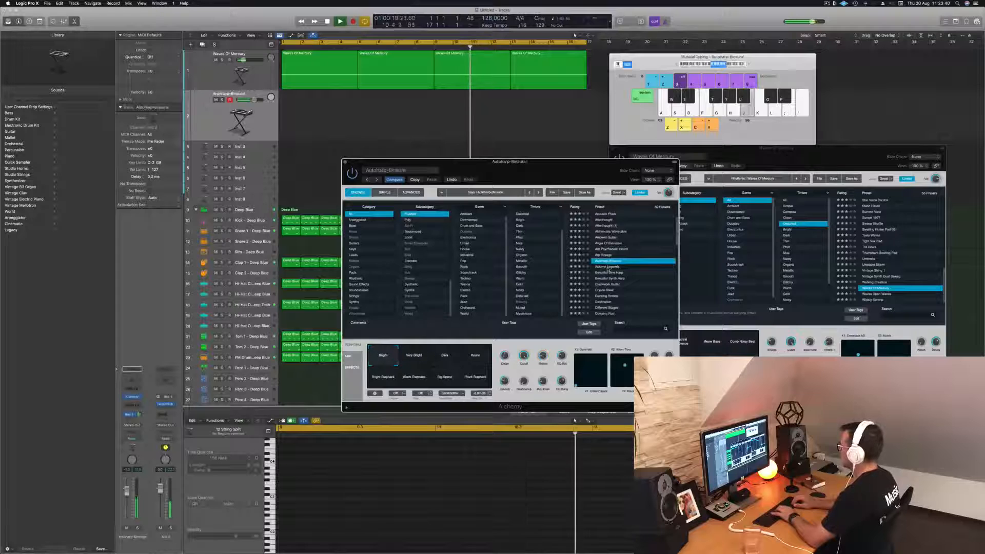
key("Down")
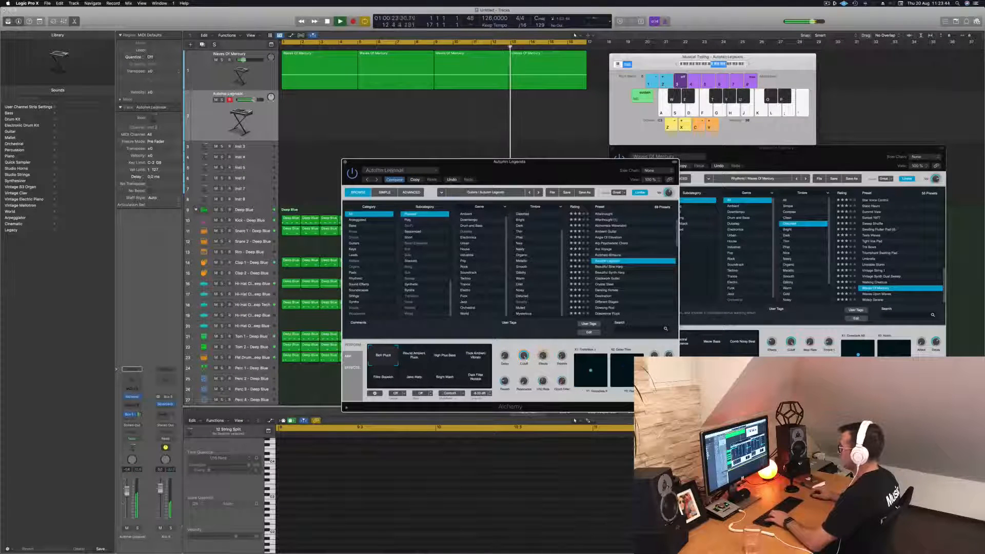
key("d")
key("f")
key("a")
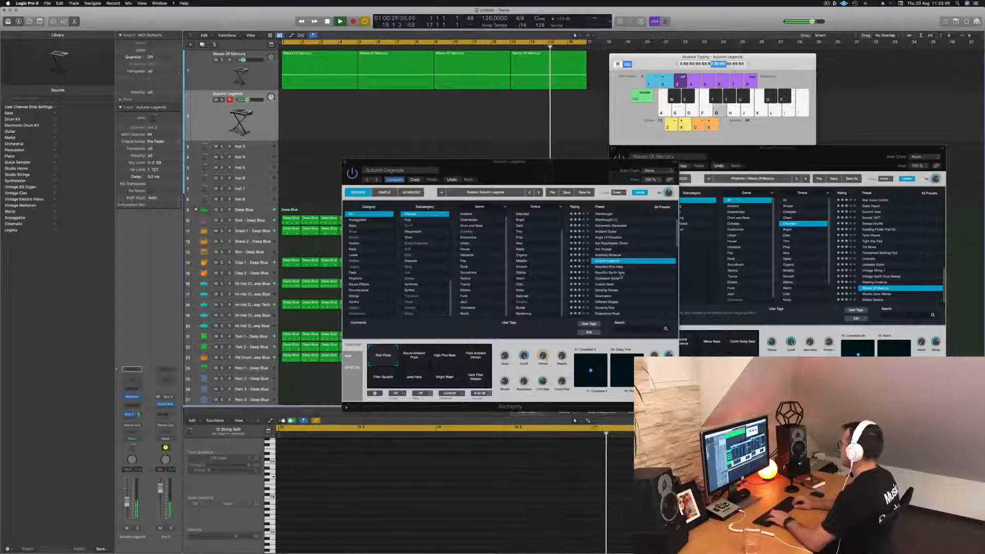
- Audition the presets Beautiful Sine Harp, Beautiful Synth Harp and Clockwork Guitar on the second track
key("Down")
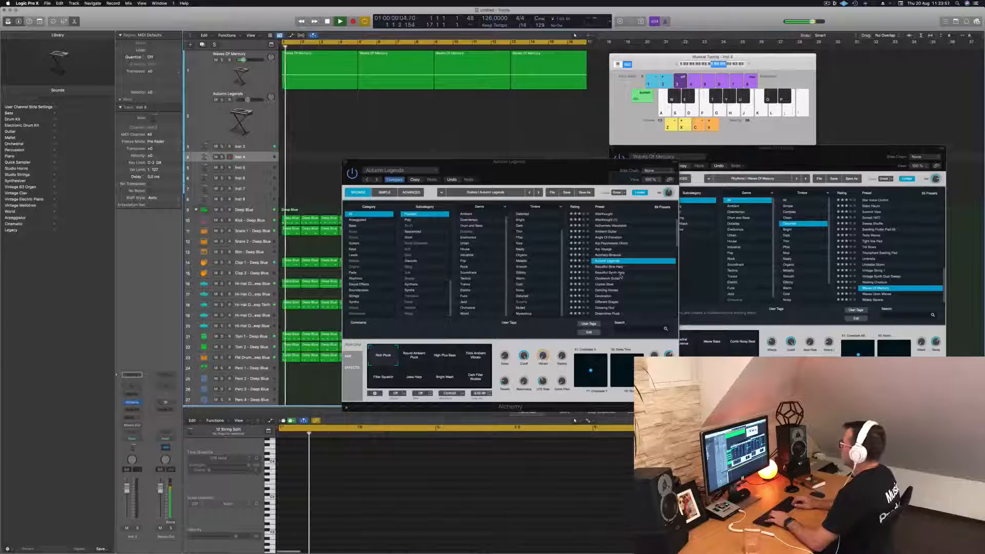
key("Up")
left_click(634, 268)
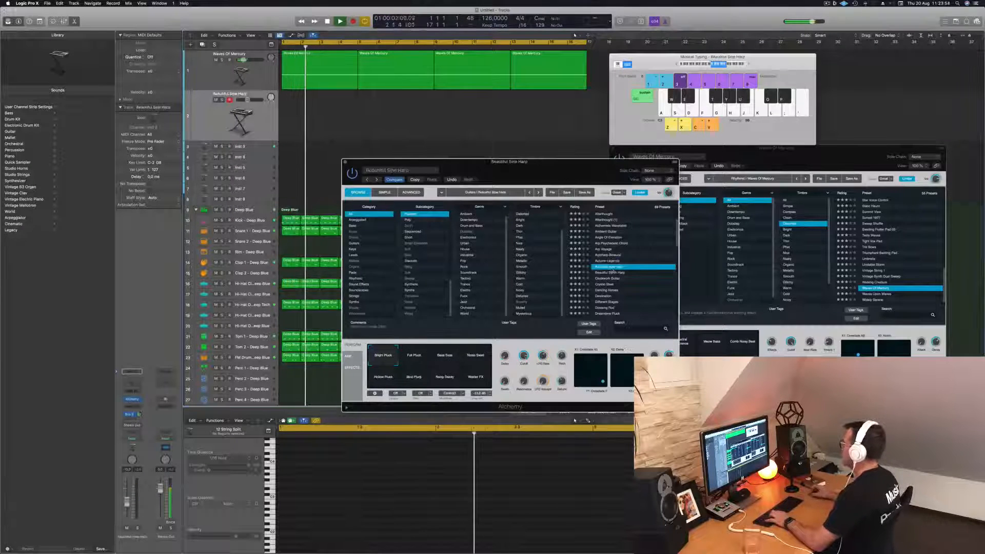
key("a")
key("d")
left_click(633, 273)
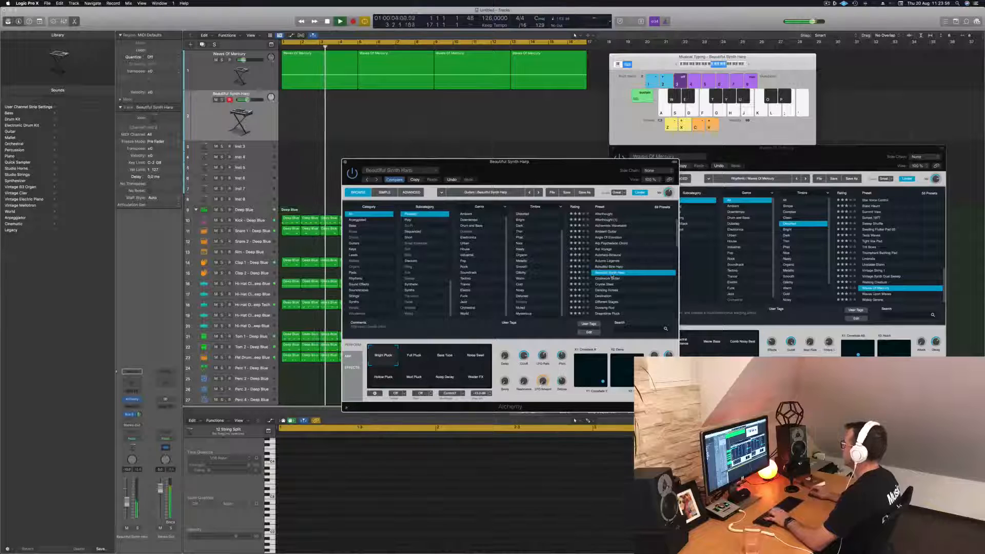
left_click(611, 278)
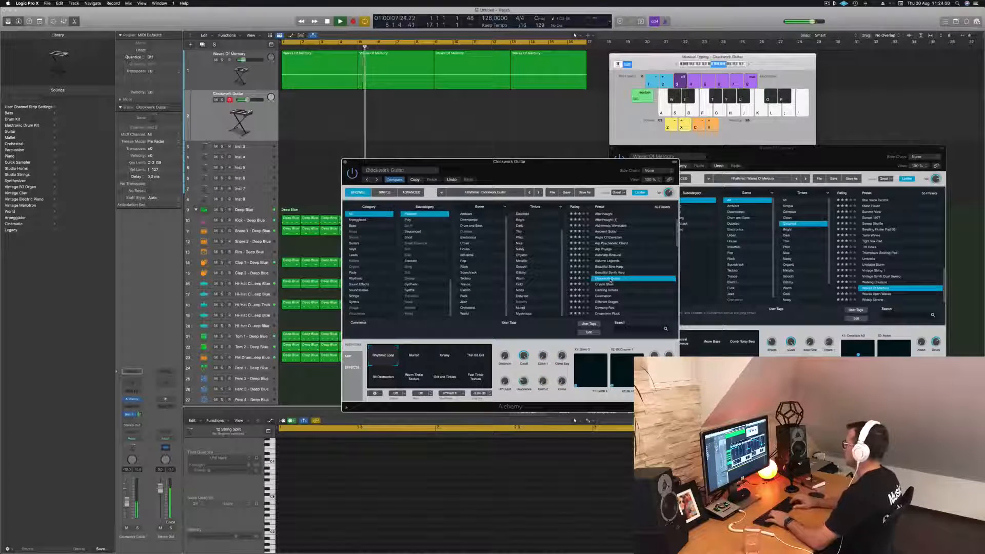
- Audition the presets Crystal Steel and Dancing Horses with a few test notes on the second track
key("Down")
key("d")
key("f")
key("g")
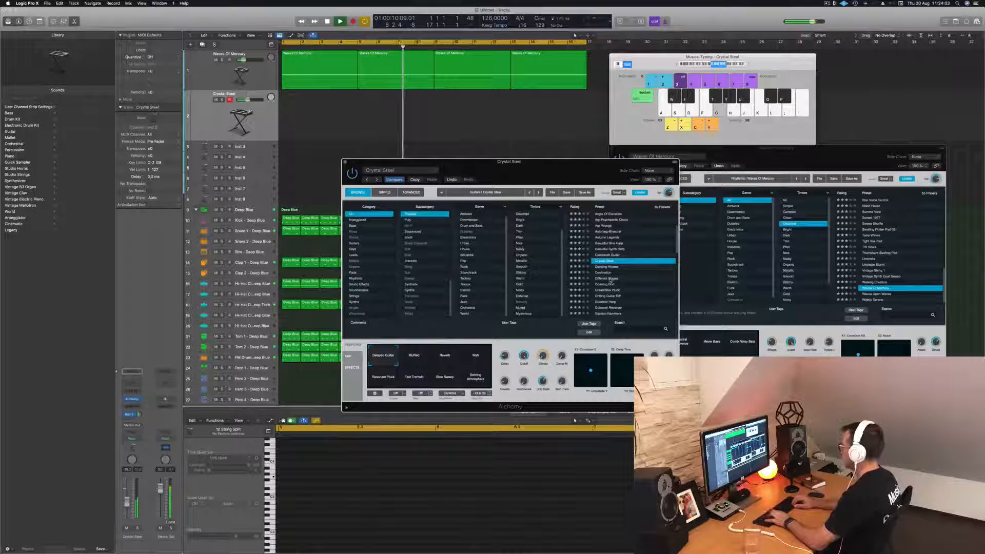
key("Down")
key("d")
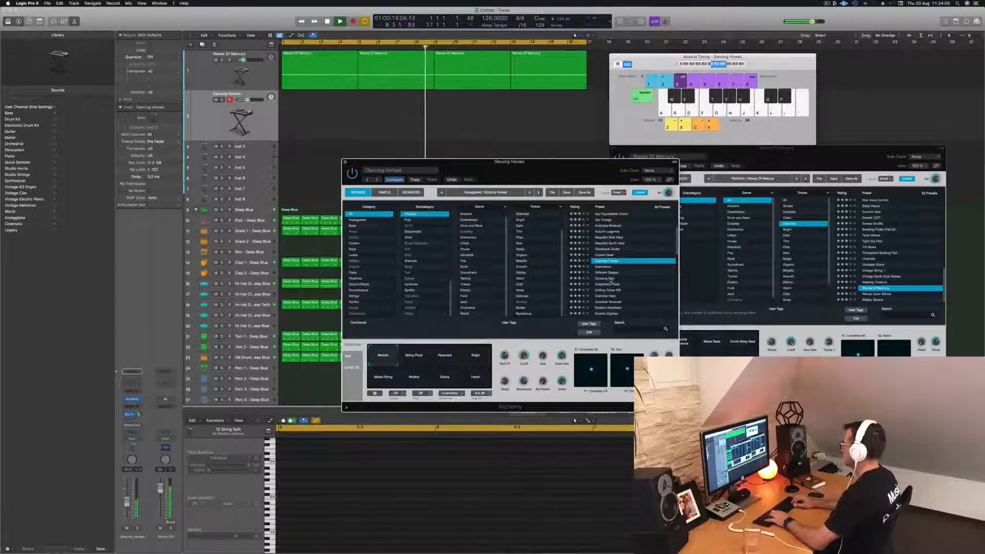
- Continue through the presets past Different Stages, load Dreamtime Pluck on the second track and raise the track's volume slightly
key("Down")
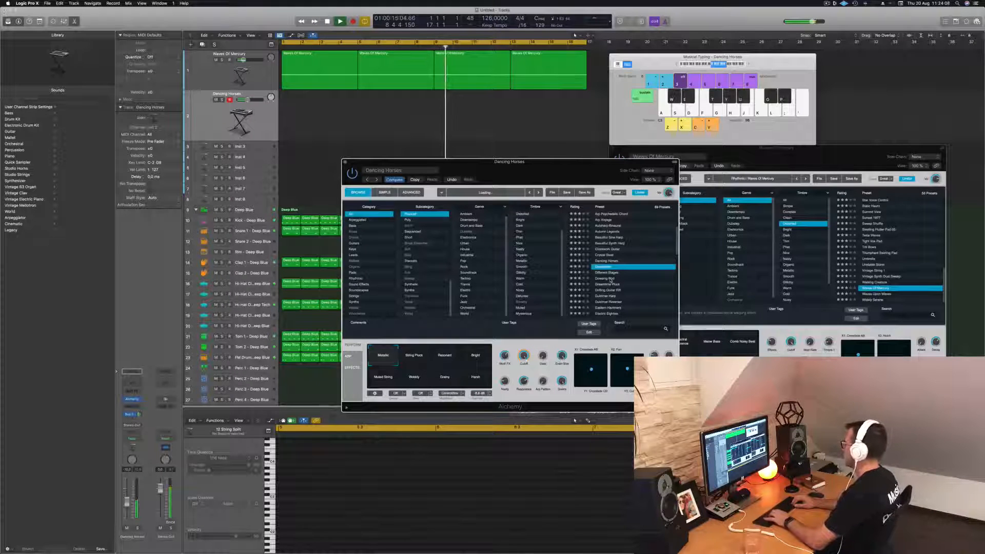
key("Down")
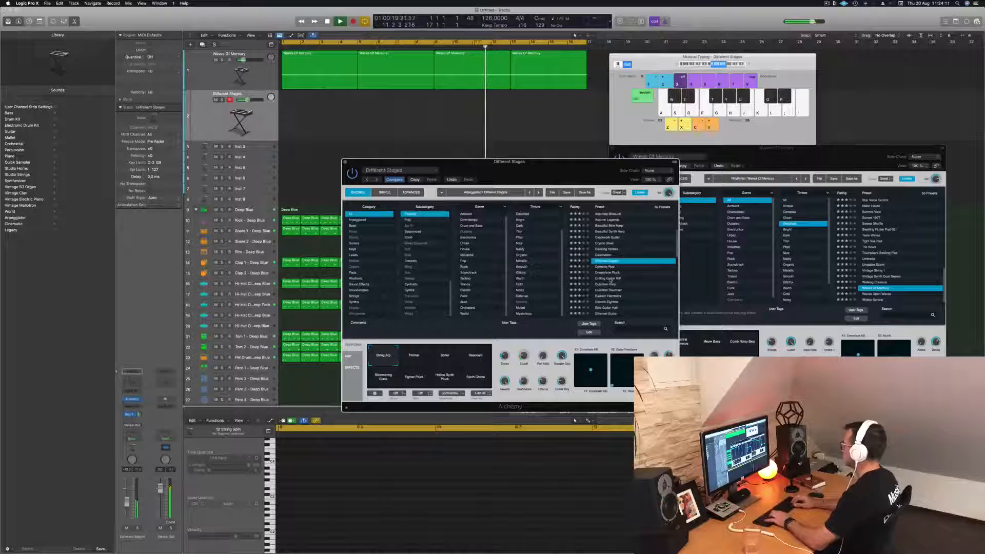
key("Down")
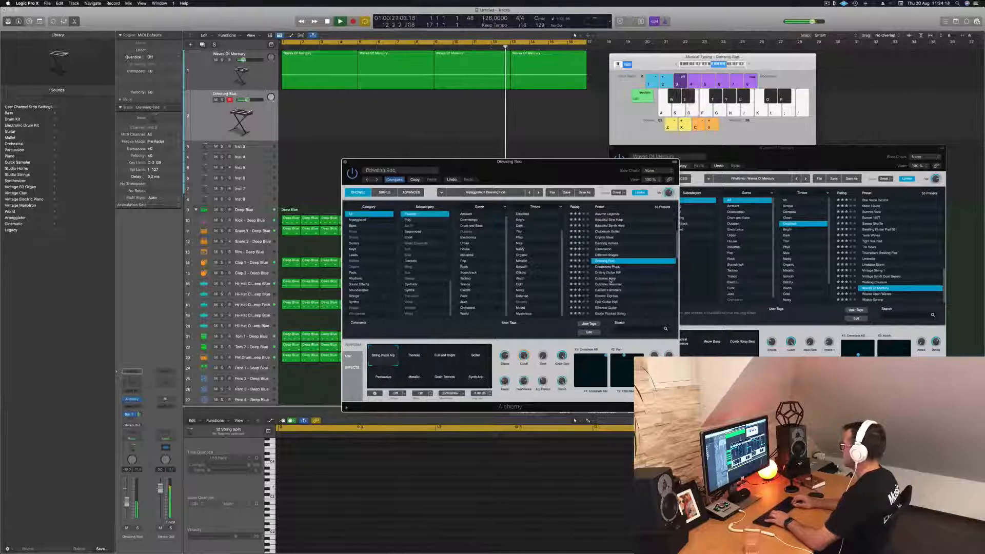
key("Down")
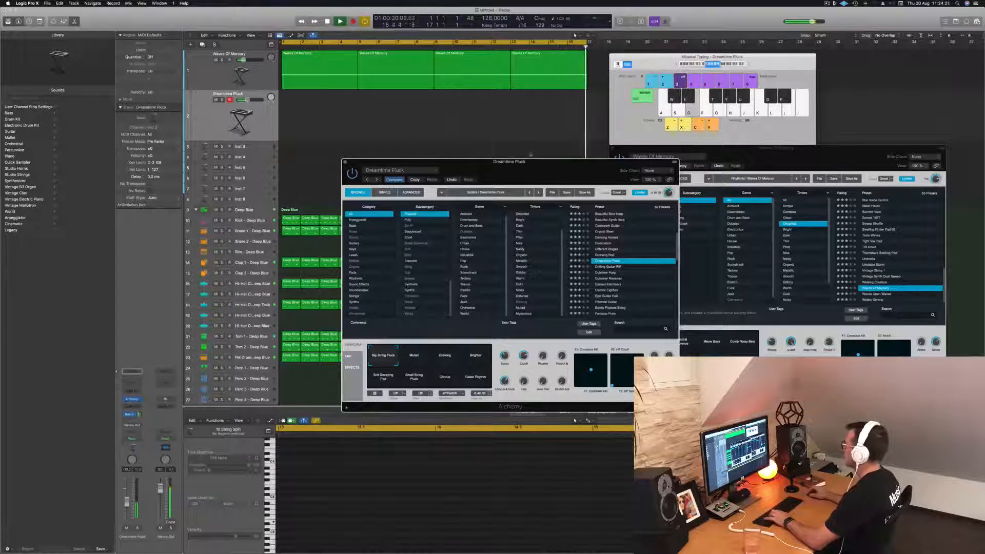
left_click_drag(528, 162, 523, 121)
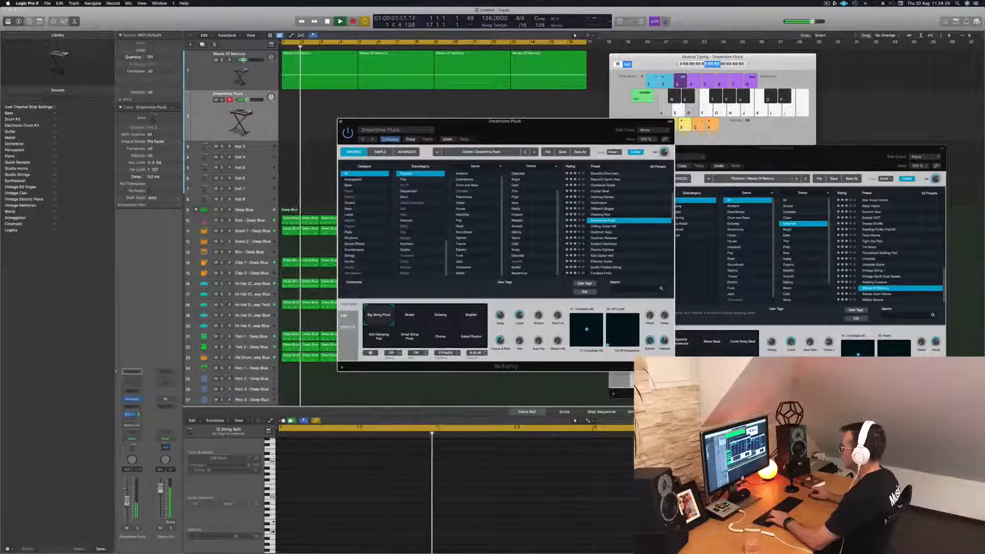
left_click_drag(127, 500, 128, 493)
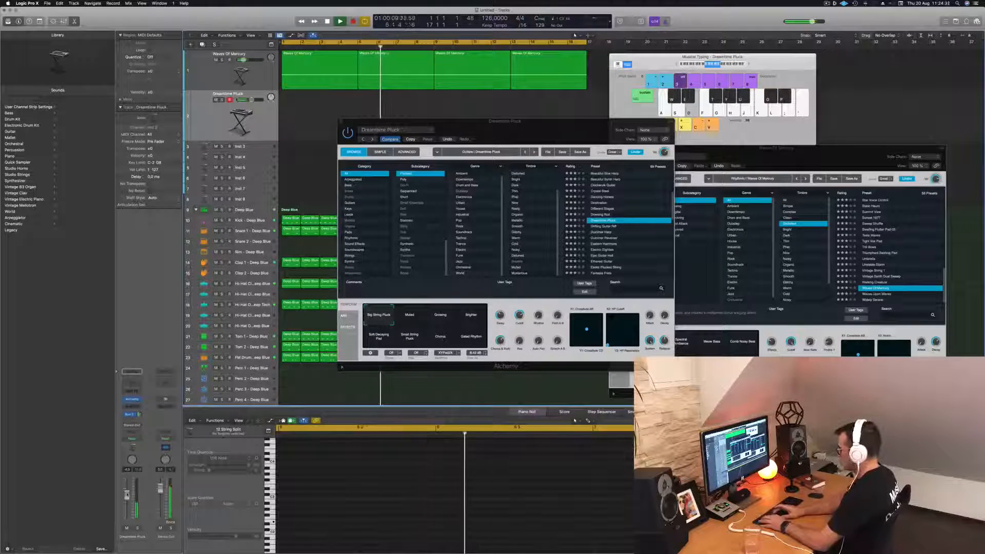
- Record a short Dreamtime Pluck melody on the second track and move the recorded region to bar 1
key("r")
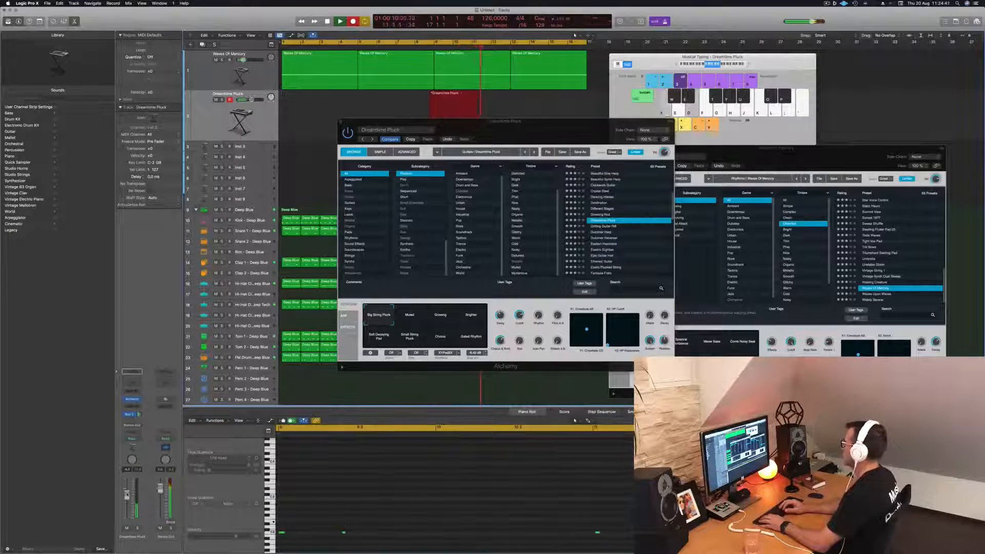
key("space")
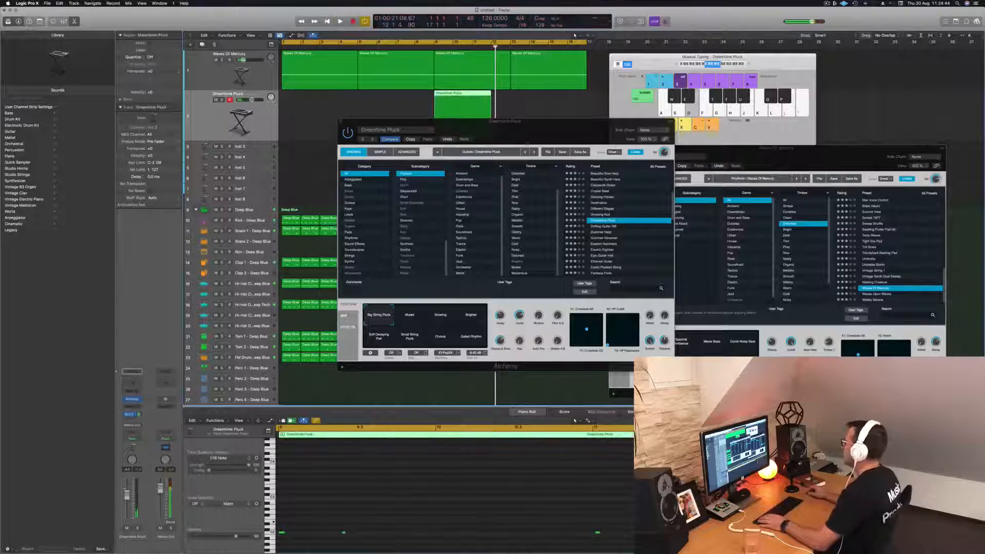
left_click_drag(520, 125, 789, 176)
left_click_drag(460, 92, 307, 93)
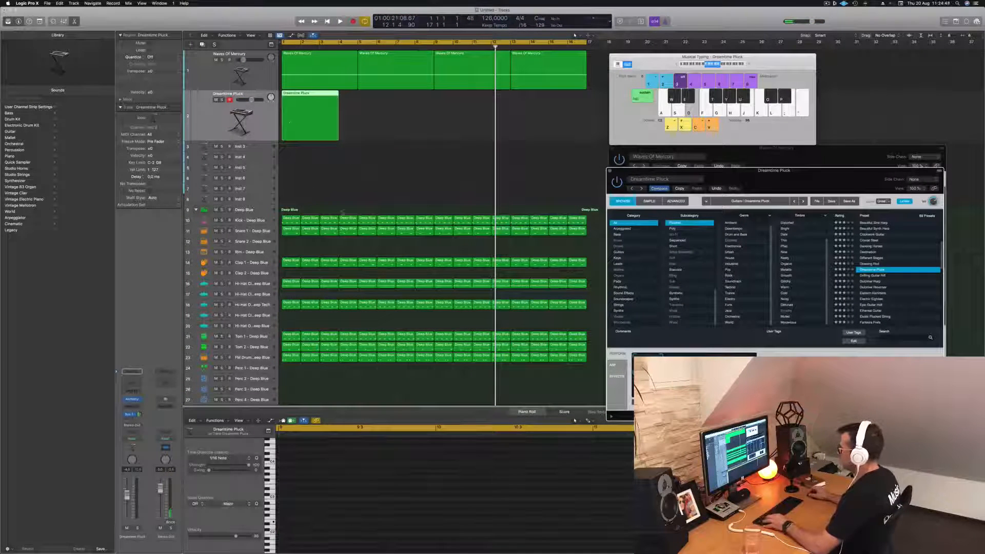
- Quantize the recorded Dreamtime Pluck notes to 1/16 and shift the second note one sixteenth later
scroll(368, 529, "left", 10)
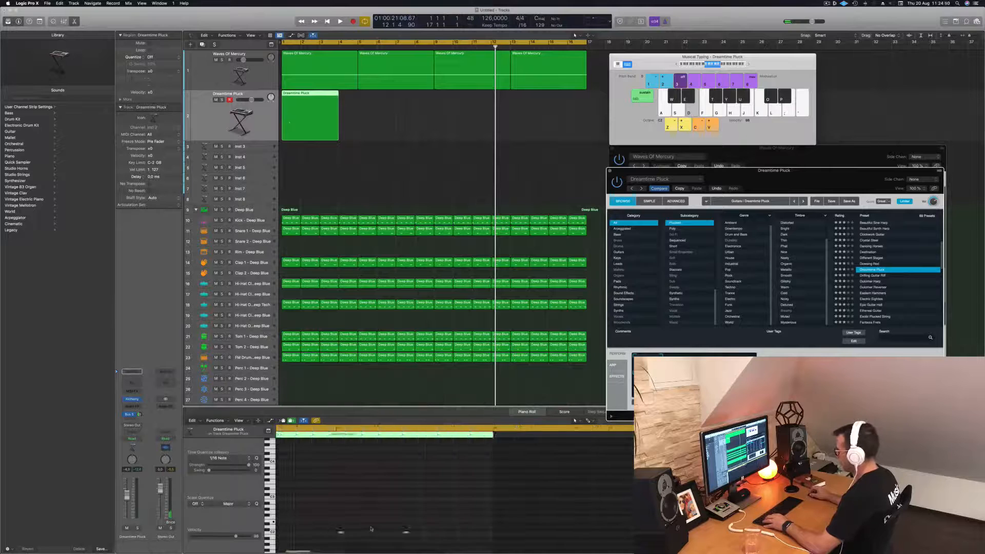
left_click(378, 509)
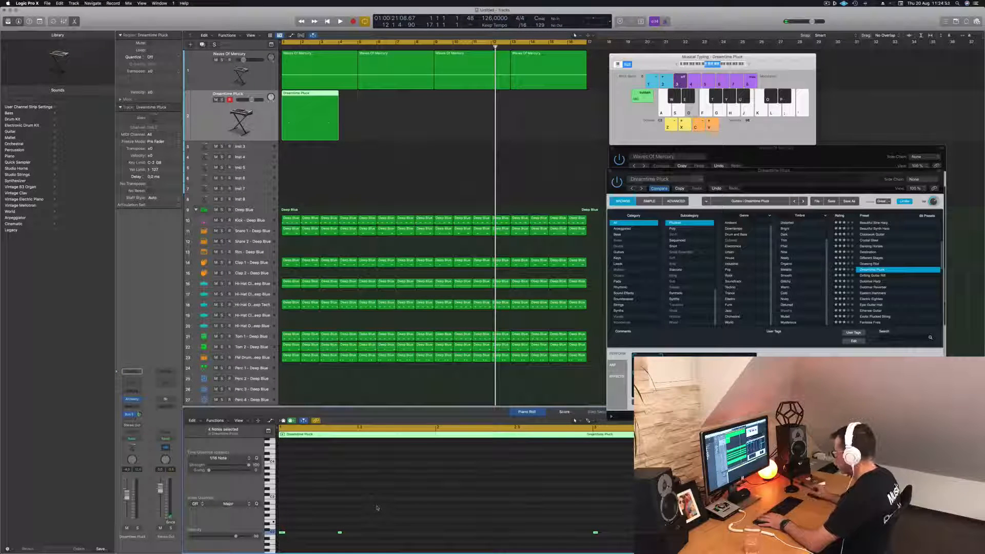
key("space")
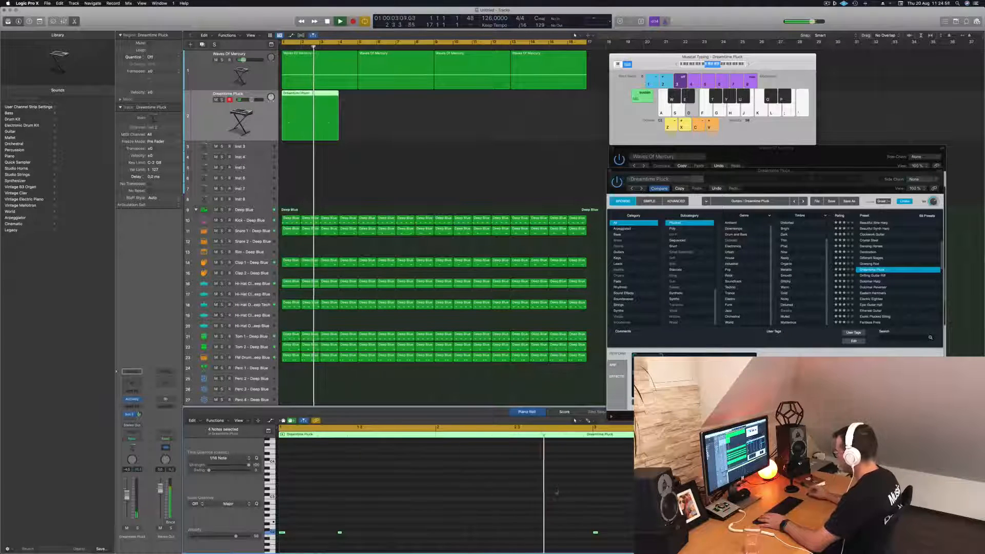
left_click(374, 522)
left_click(340, 532)
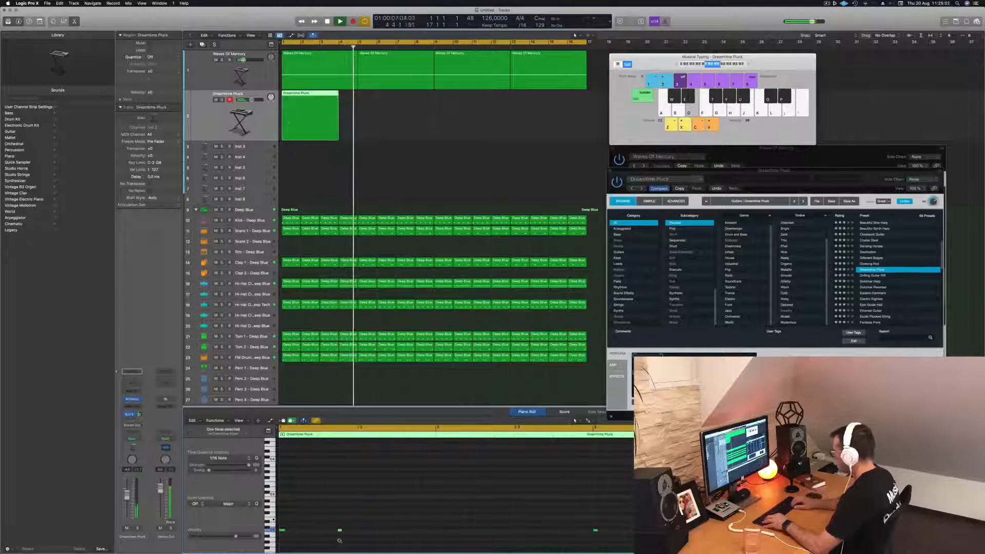
key("alt+Right")
key("Return")
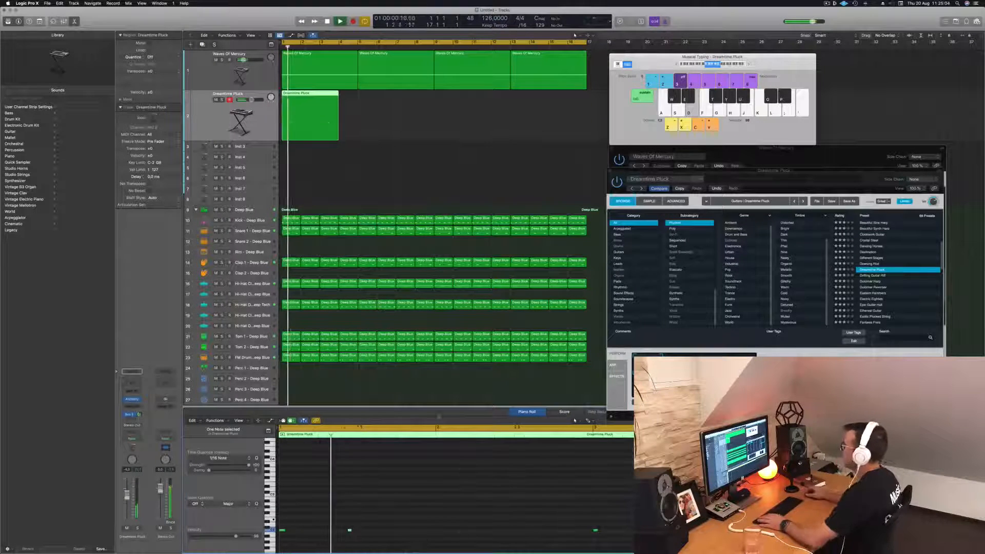
- Copy the Dreamtime Pluck region to bar 5, lengthen both regions to four bars and duplicate the pair to bar 9
left_click_drag(307, 101, 383, 101)
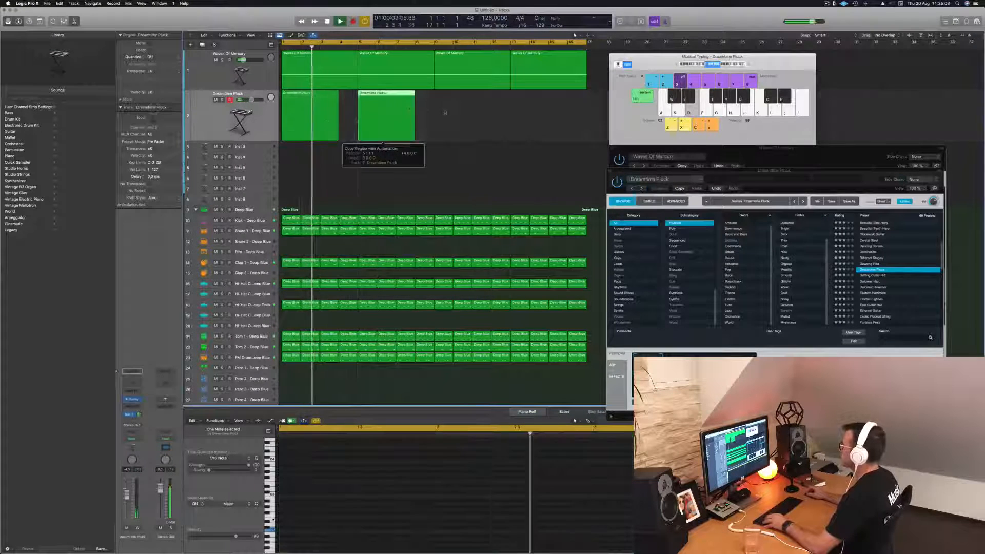
left_click_drag(338, 136, 358, 137)
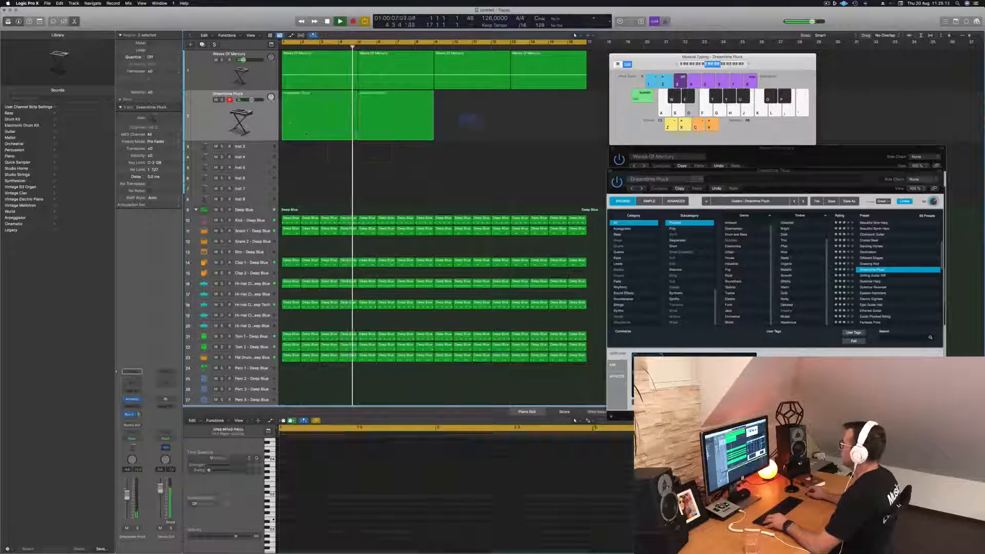
left_click_drag(320, 95, 468, 95)
- Try Dreamtime Pluck's Muted performance variation from the start of the loop and raise the track's volume a little
left_click_drag(773, 170, 632, 137)
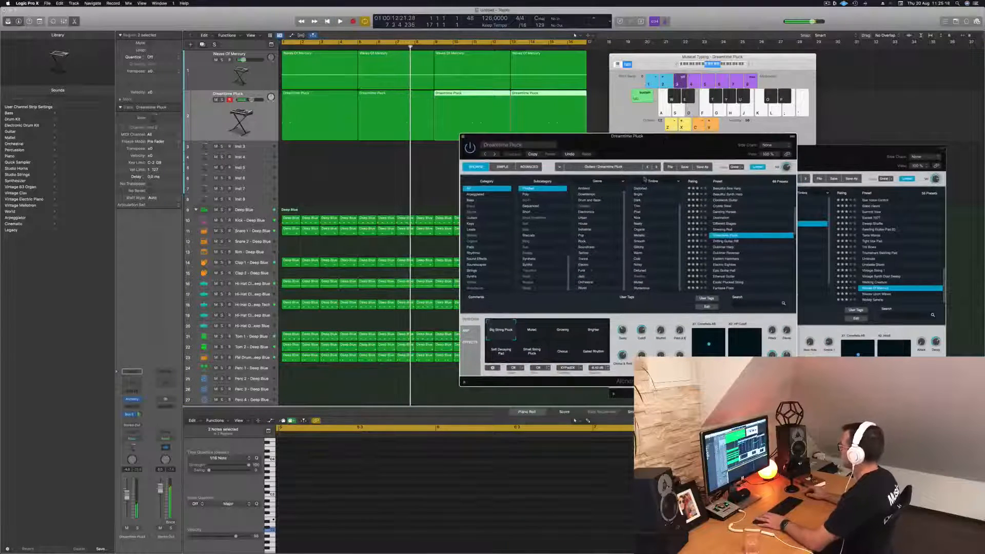
left_click(532, 330)
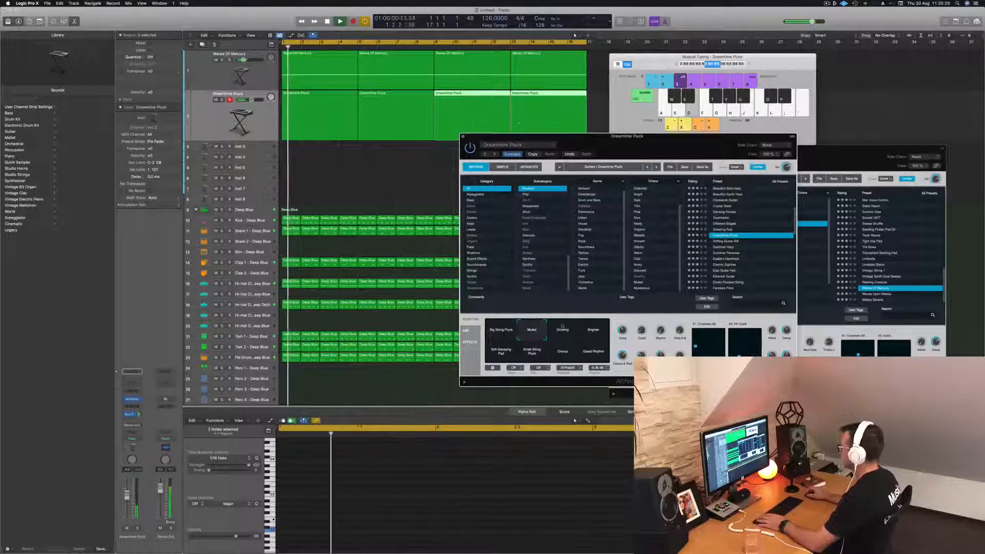
key("Return")
left_click_drag(127, 491, 127, 489)
key("Return")
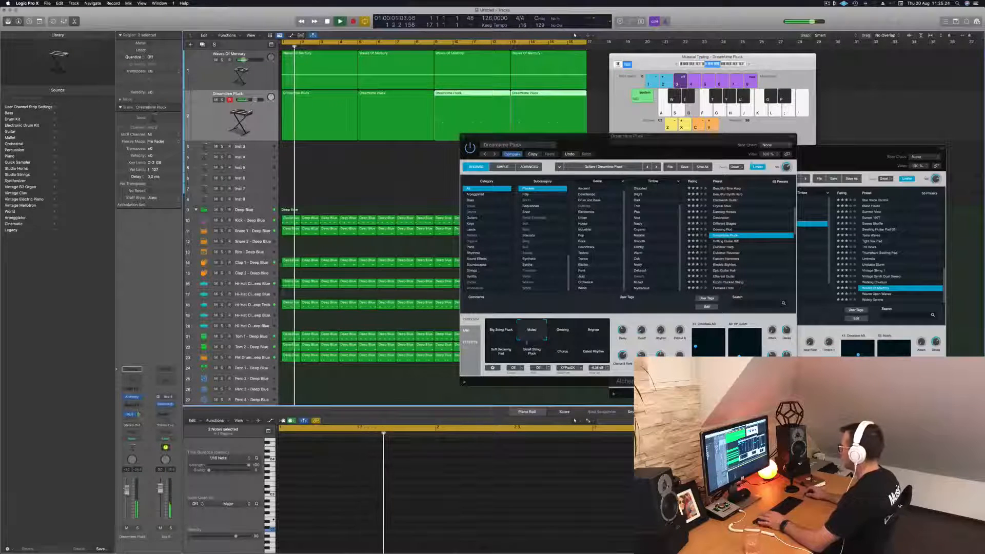
- Compare Dreamtime Pluck's variations Growing, Brighter, Soft Decaying Pad, Small String Pluck and Gated Rhythm, ending on Chorus
left_click(557, 334)
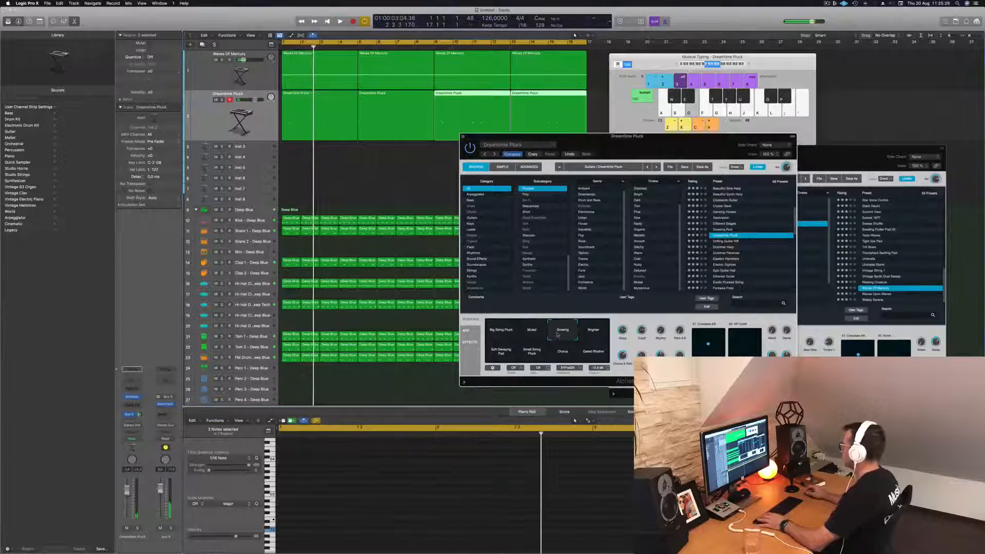
left_click(595, 335)
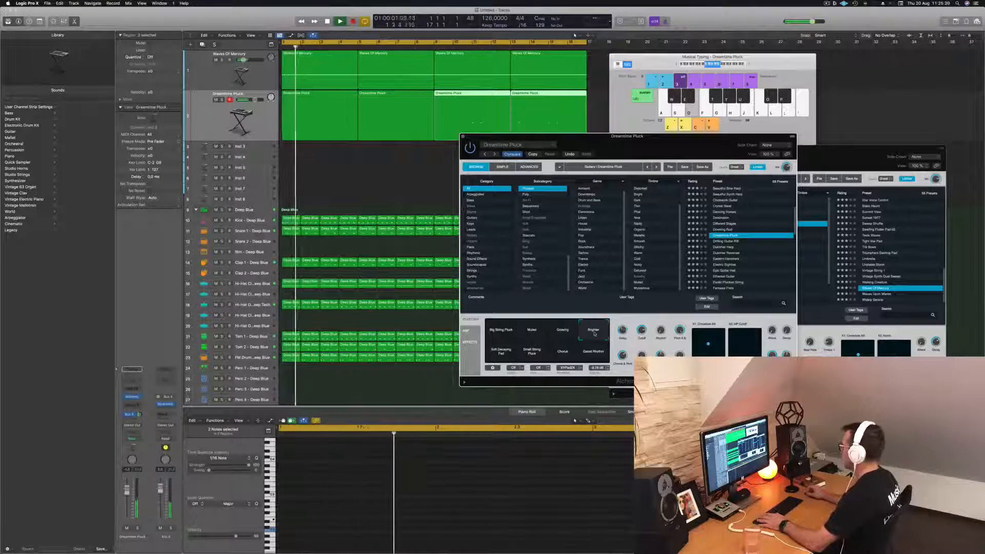
left_click(502, 355)
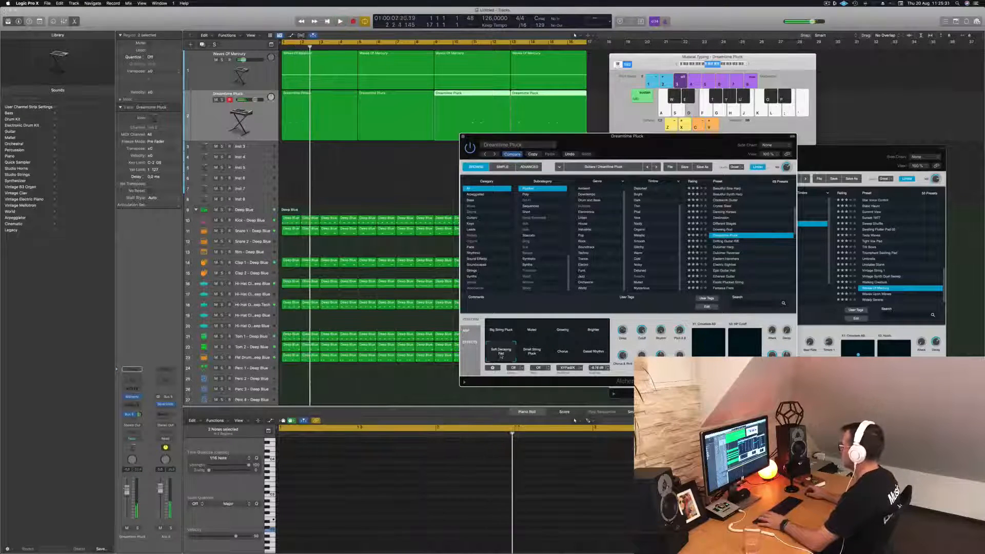
left_click(532, 353)
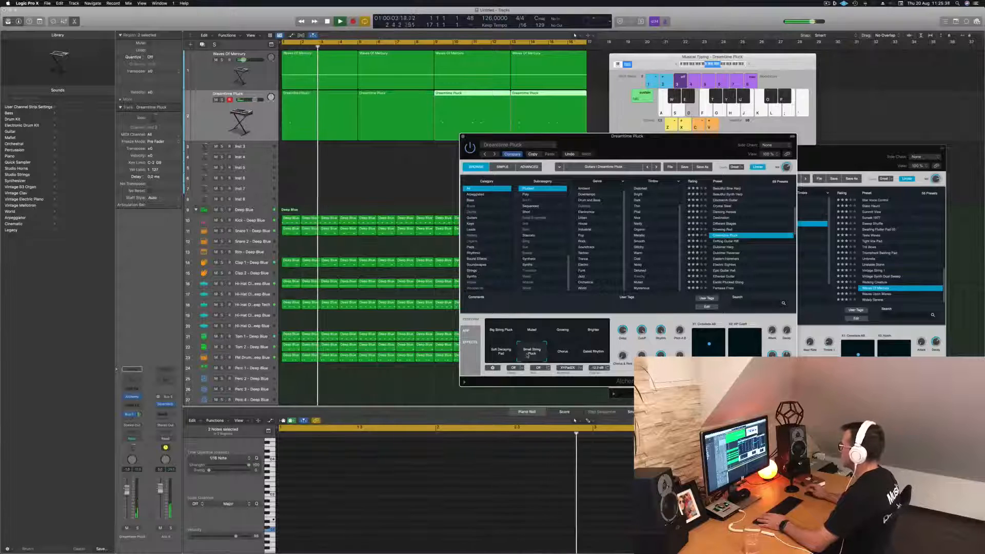
left_click(563, 352)
left_click(592, 353)
left_click(563, 352)
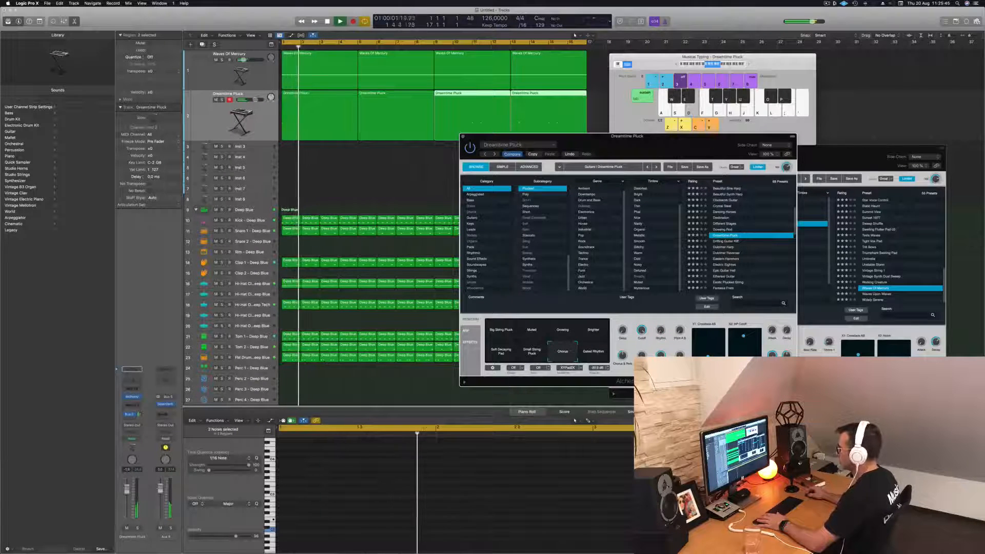
- Add a Channel EQ to the Dreamtime Pluck track and enable its low cut at 164 Hz with an 18 dB/Oct slope
left_click(132, 380)
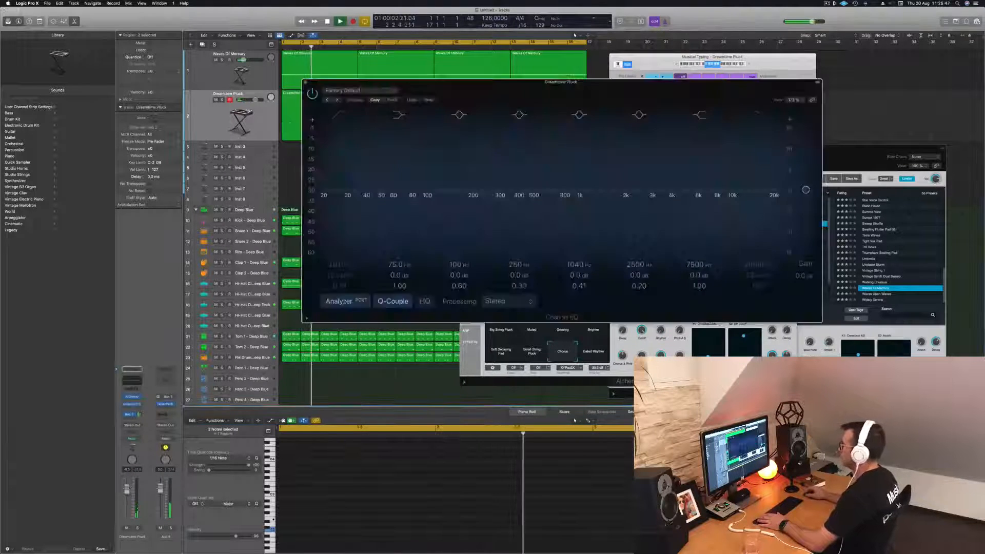
left_click(340, 115)
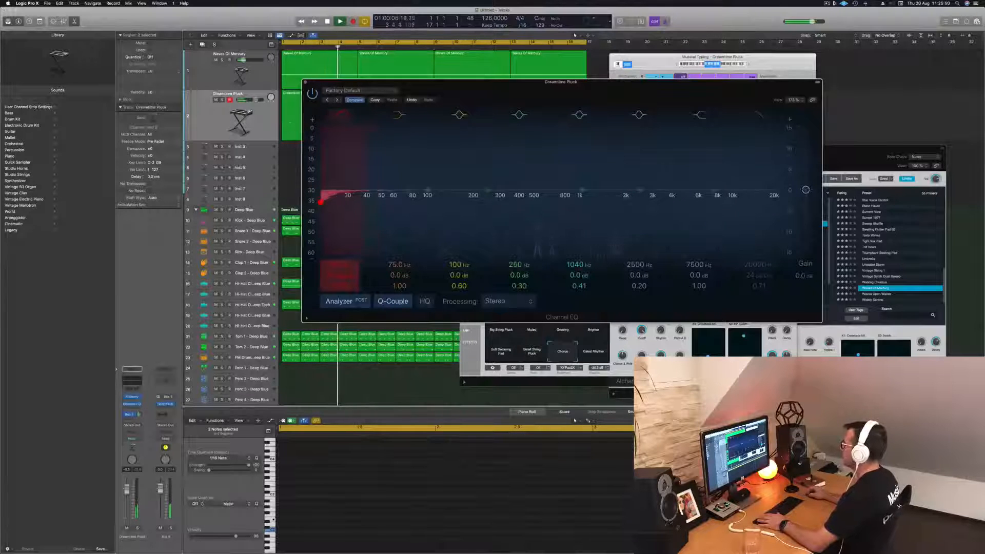
left_click_drag(347, 204, 479, 204)
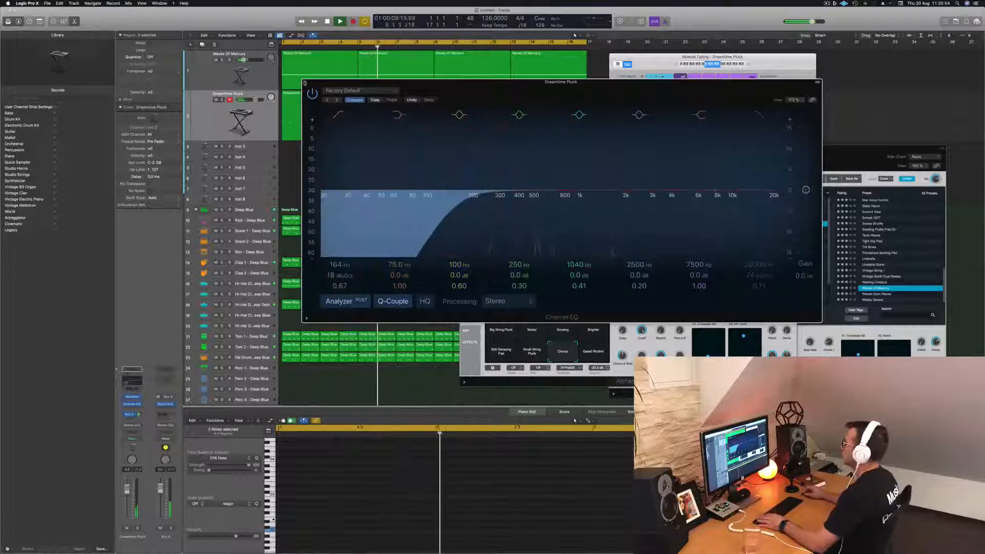
left_click(304, 83)
- Copy the first Waves Of Mercury region onto the empty Inst 3 track at bar 1
left_click(306, 65)
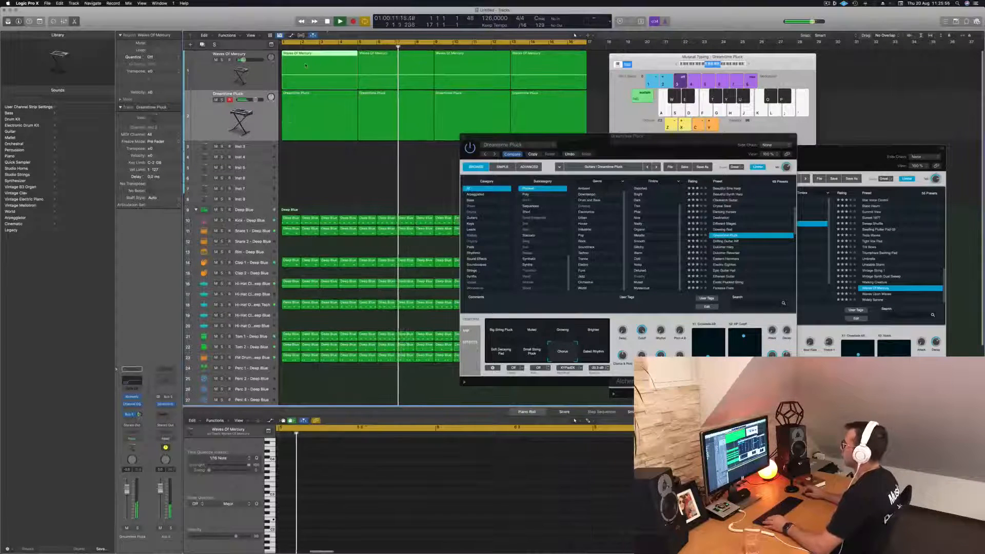
scroll(314, 59, "left", 2)
left_click_drag(313, 58, 307, 146)
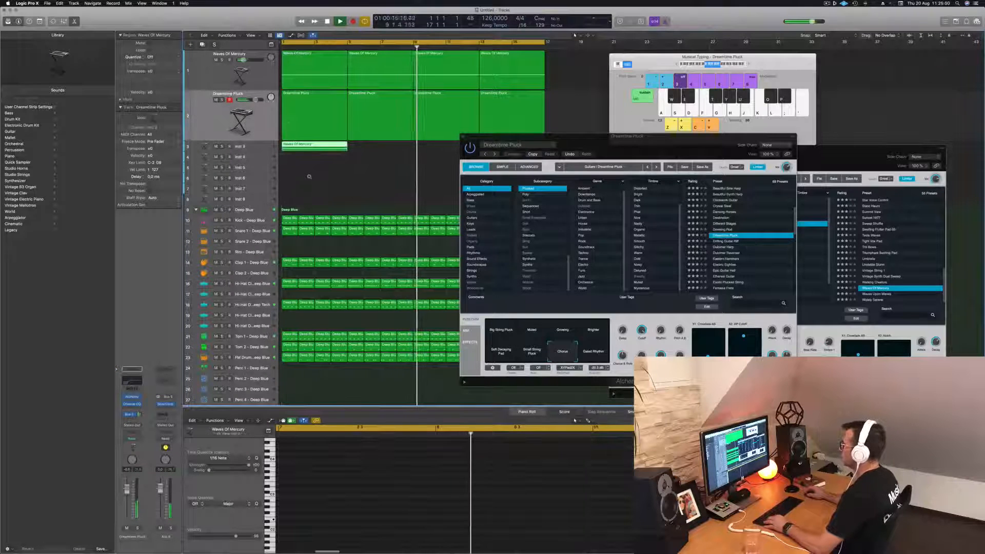
scroll(307, 178, "left", 1)
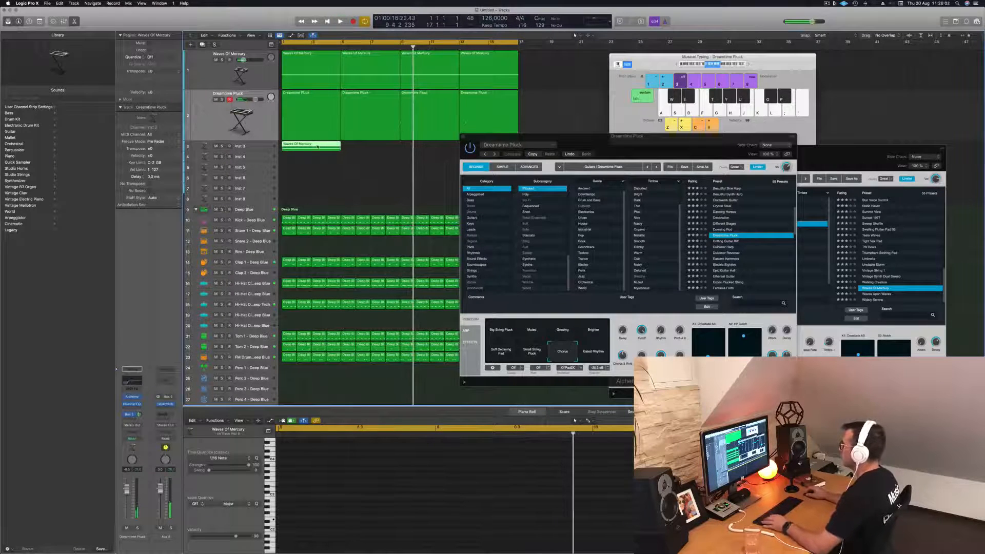
- Open the copied region on Inst 3 in the Piano Roll and duplicate its sustained note at a higher pitch
key("e")
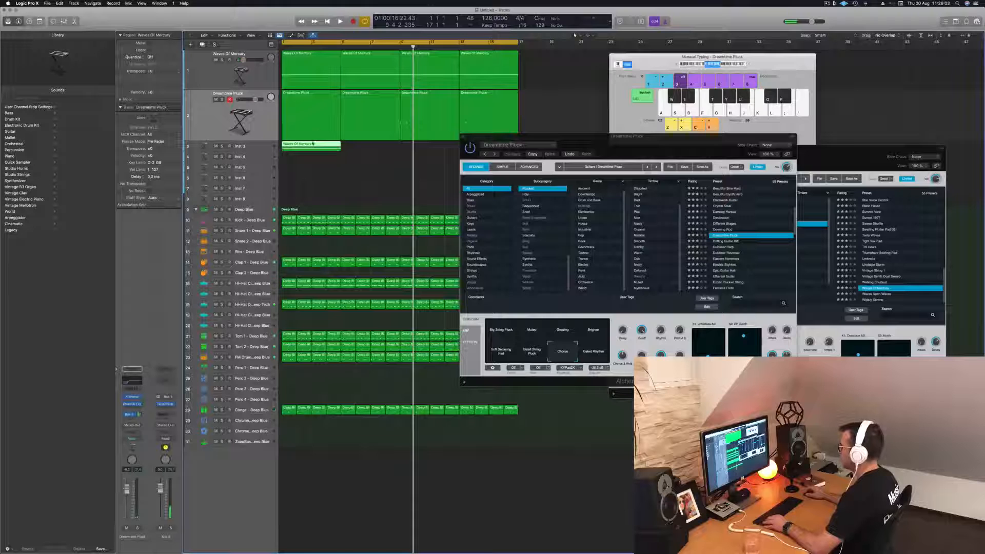
key("e")
scroll(409, 489, "left", 3)
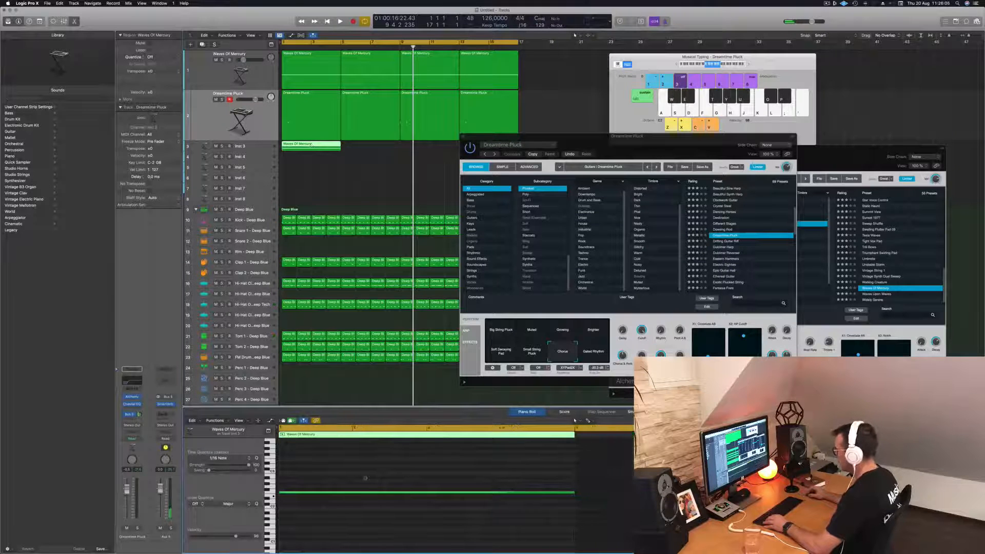
left_click(333, 492)
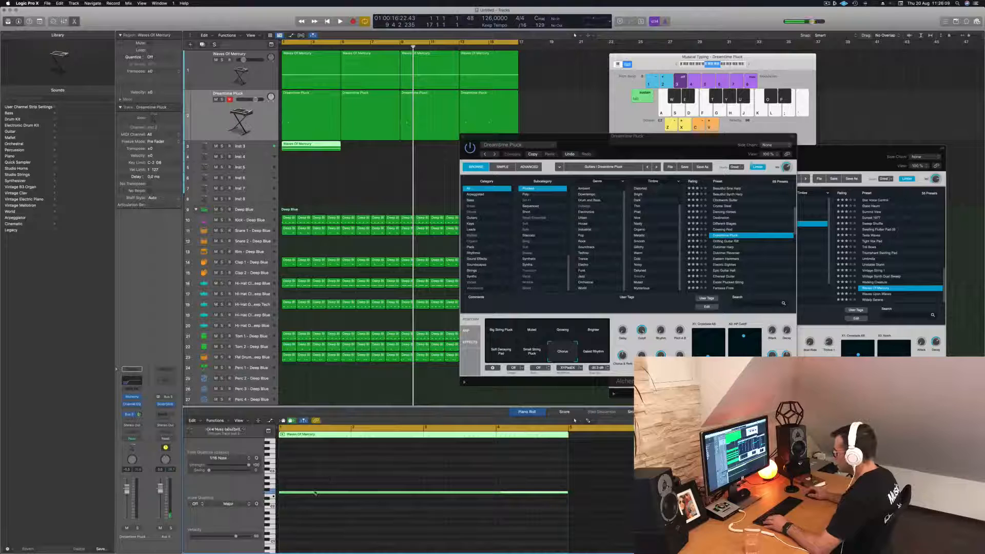
left_click_drag(315, 494, 316, 482)
left_click_drag(315, 465, 315, 460)
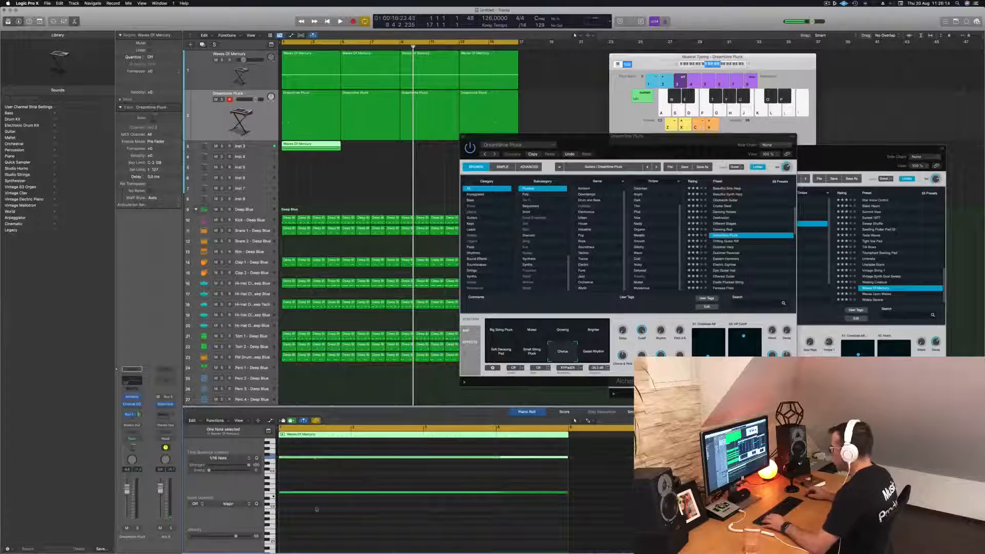
- Copy the Inst 3 region to bar 5 and duplicate the pair of regions to bar 9
left_click_drag(305, 150, 367, 152)
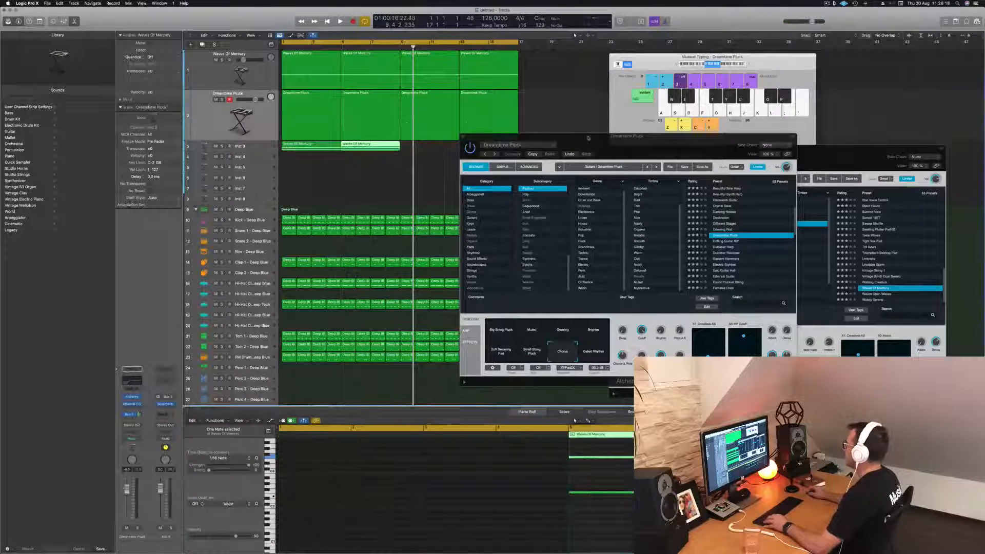
left_click(306, 145, "shift")
left_click_drag(305, 146, 421, 149)
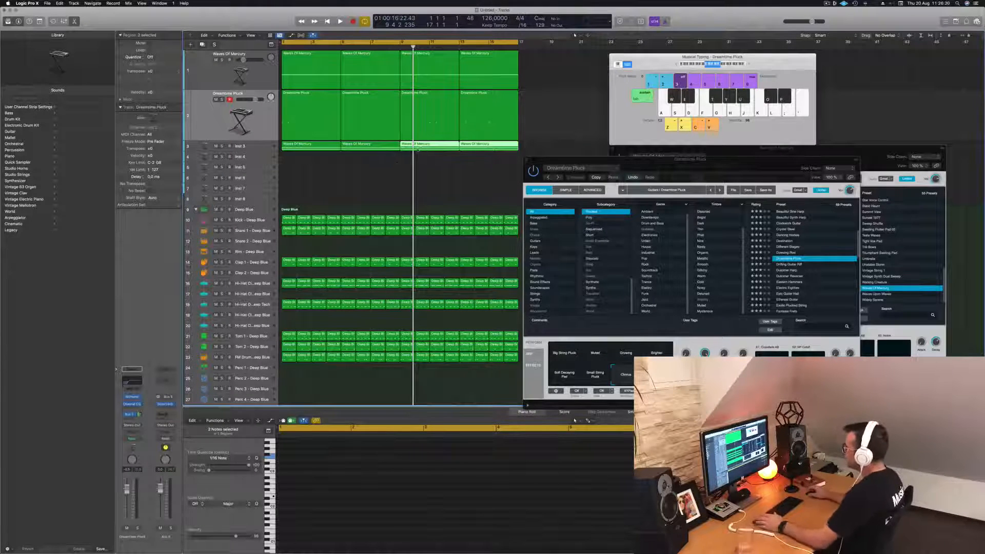
left_click(376, 169)
- Select the Inst 3 track, enlarge its height to match the tracks above and reposition the Dreamtime Pluck window
left_click(254, 147)
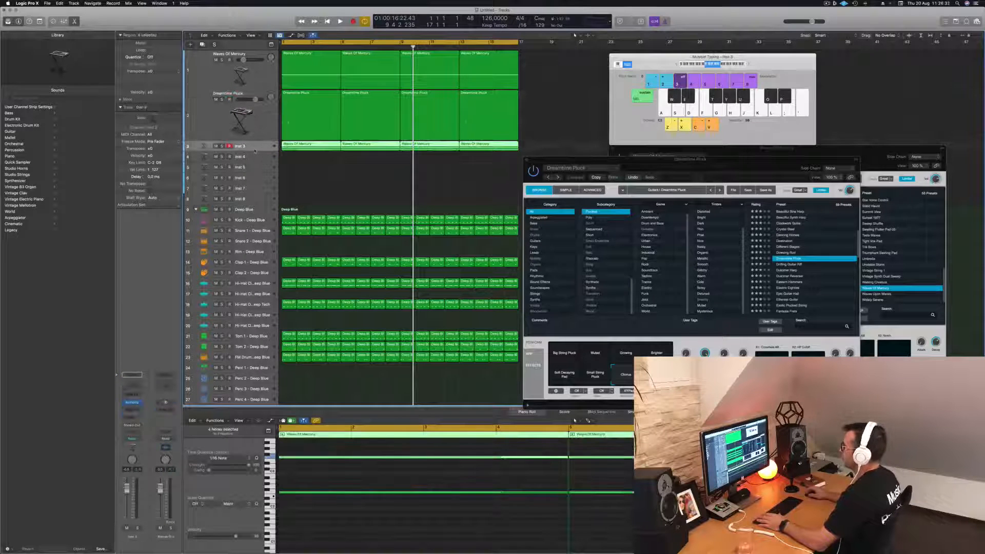
left_click_drag(251, 157, 249, 194)
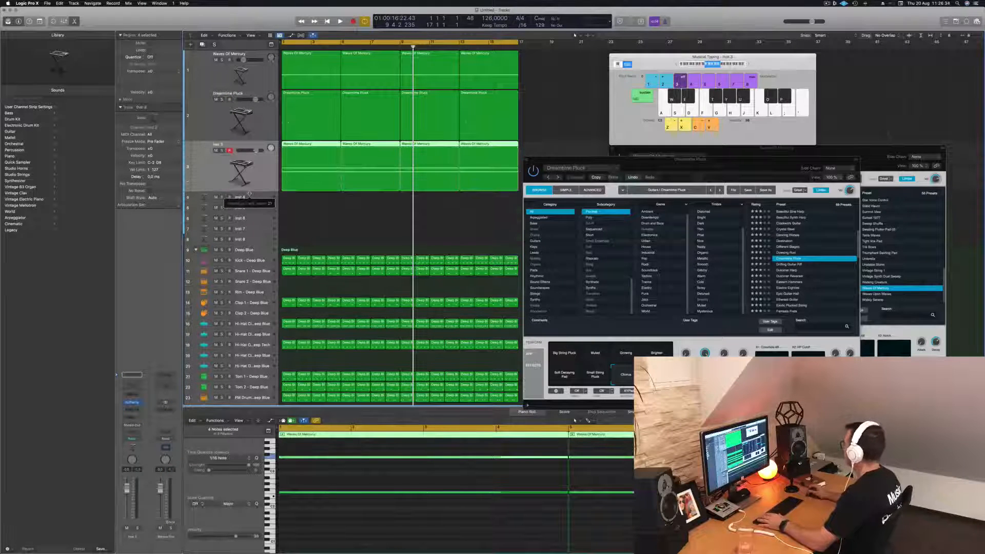
left_click(748, 166)
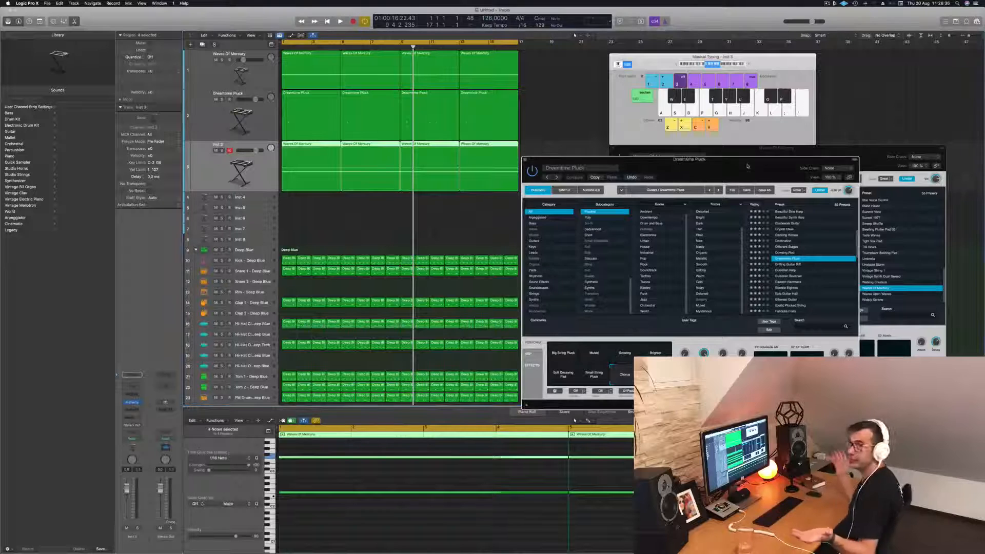
left_click_drag(747, 166, 681, 163)
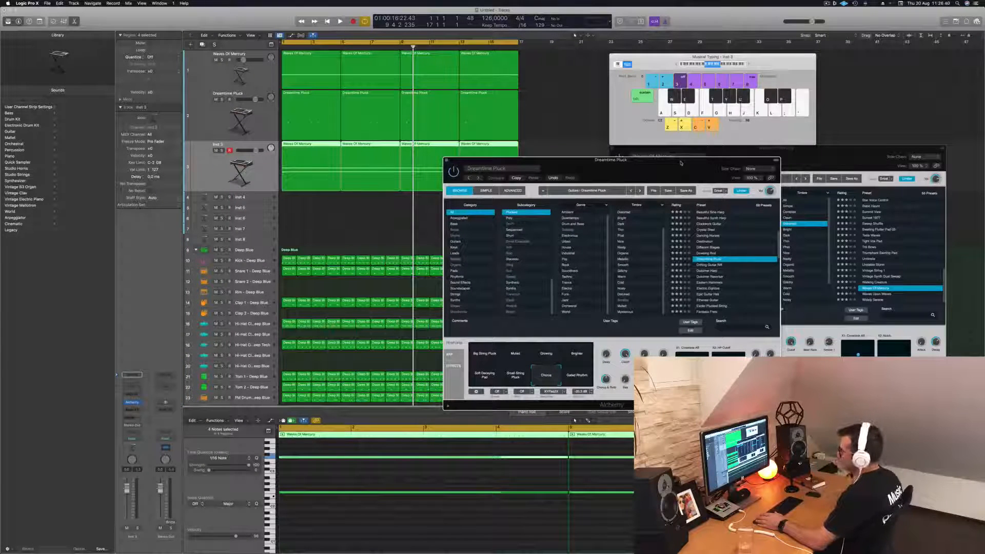
left_click_drag(680, 163, 679, 163)
- Open the Alchemy instrument of the Inst 3 track and place its window beside the tracks
left_click(220, 164)
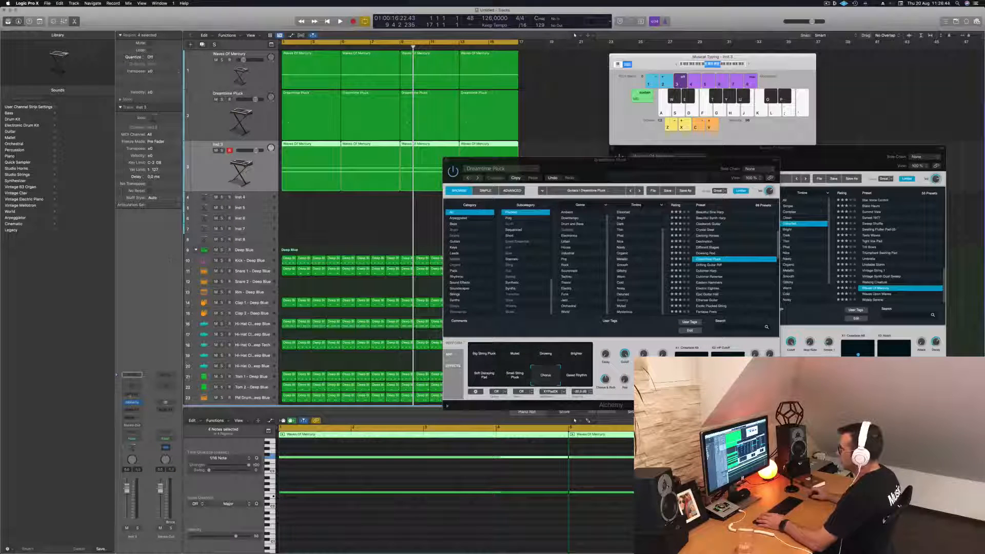
left_click(132, 403)
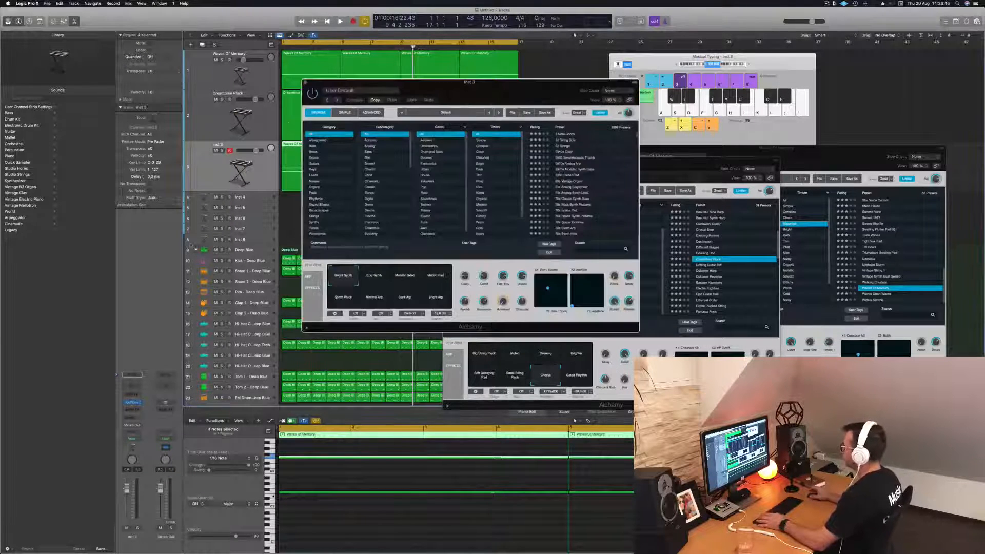
left_click(826, 4)
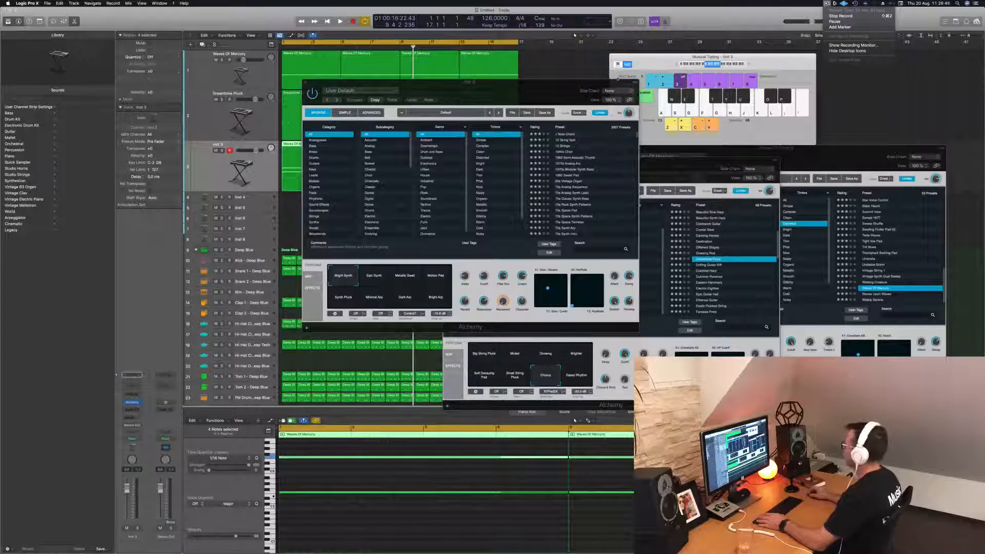
left_click_drag(518, 93, 618, 138)
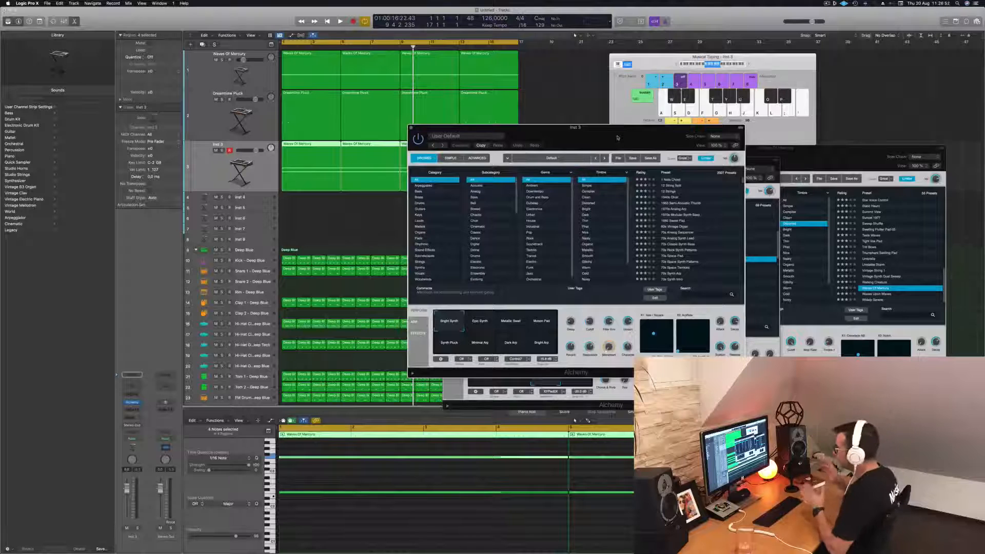
left_click_drag(618, 138, 621, 158)
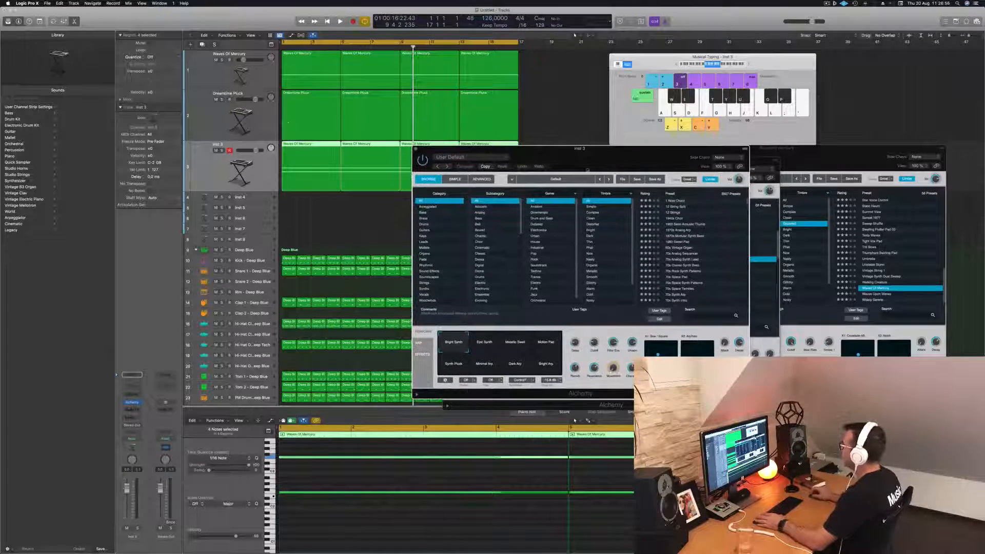
- Filter Alchemy's presets to the Arpeggiated category and load Worker Bee on the third track
left_click(428, 206)
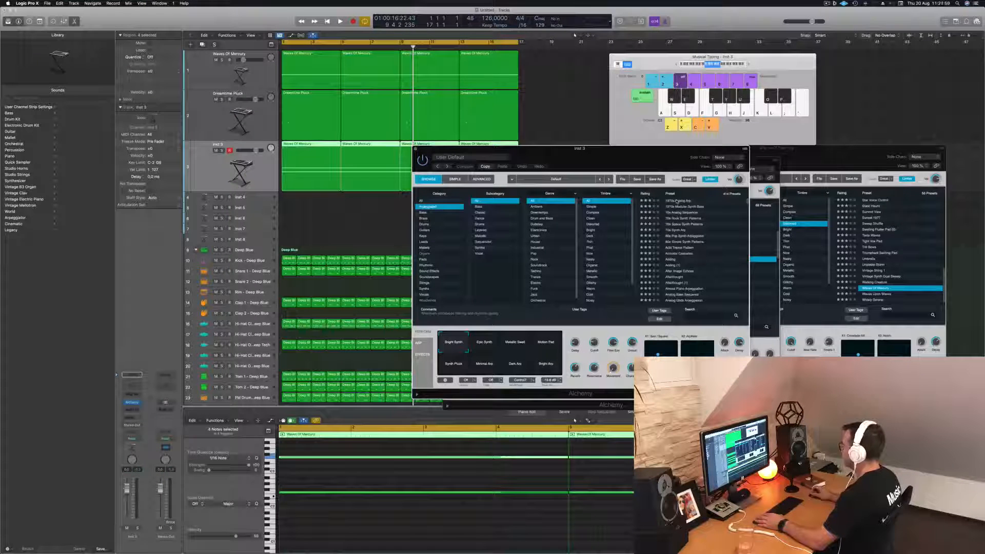
left_click(677, 201)
scroll(707, 215, "down", 10)
left_click_drag(743, 226, 748, 311)
left_click_drag(693, 149, 767, 142)
left_click(219, 179)
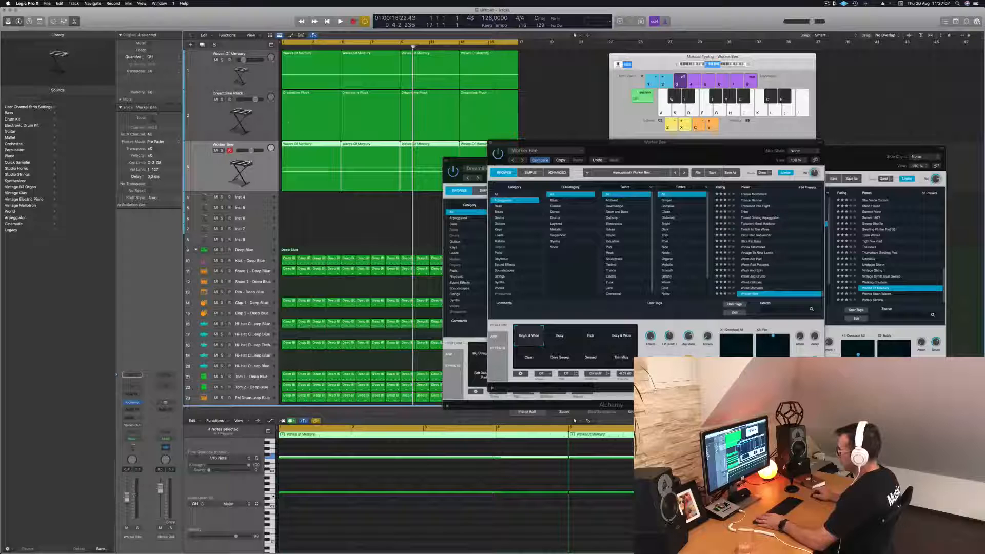
- Play the loop from the start and compare Worker Bee's performance variations, including Busy & Wide, Clean, Drive Sweep and Delayed
key("Return")
key("space")
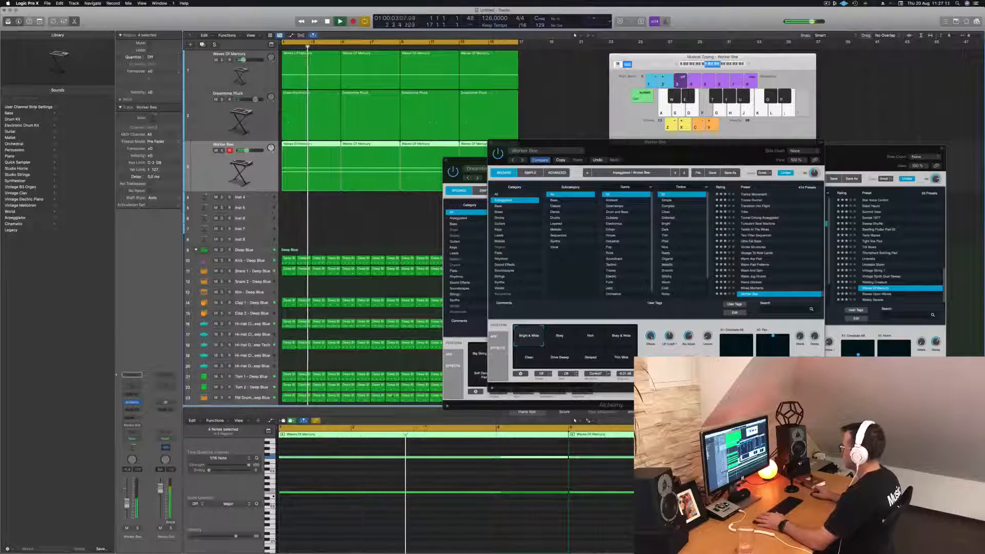
left_click(560, 334)
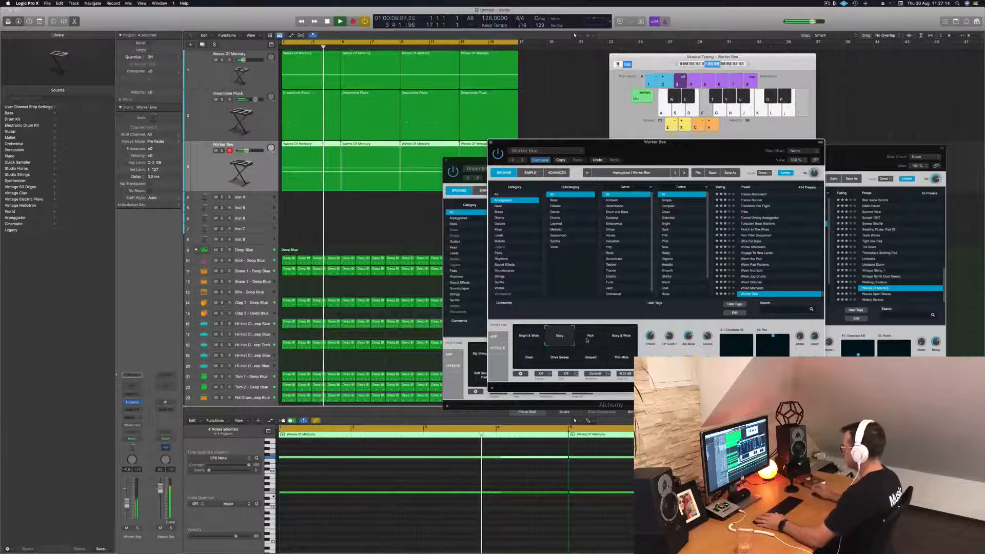
left_click(590, 339)
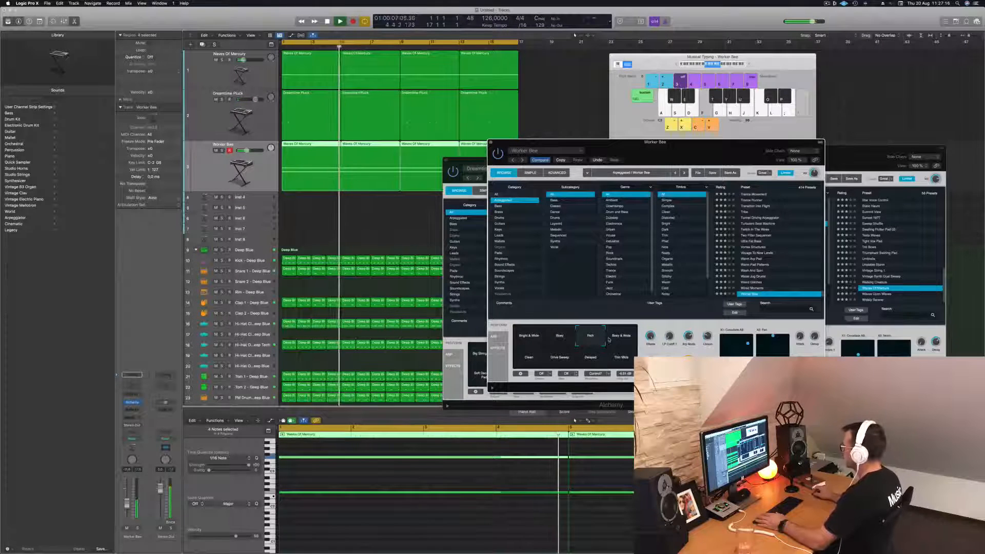
left_click(272, 150)
left_click(621, 336)
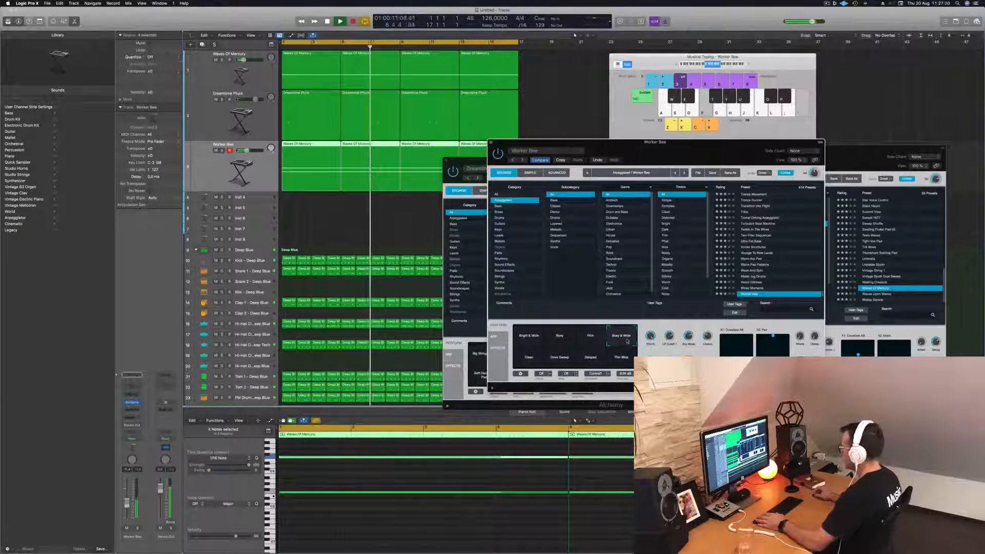
left_click(535, 356)
left_click(559, 357)
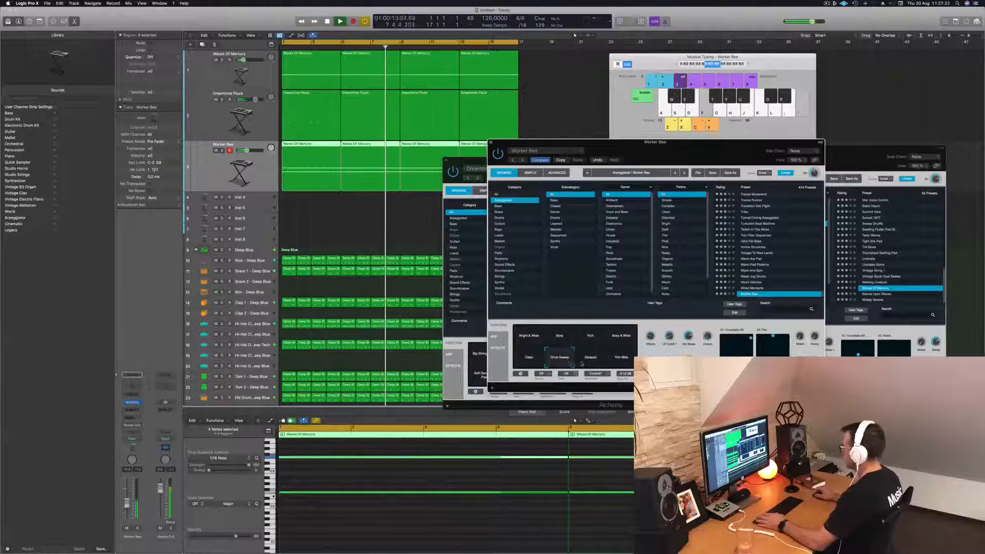
left_click(586, 361)
left_click(618, 361)
- Load the arpeggiated preset Wired Moments and play the loop from the start
left_click(766, 287)
key("space")
key("Return")
key("space")
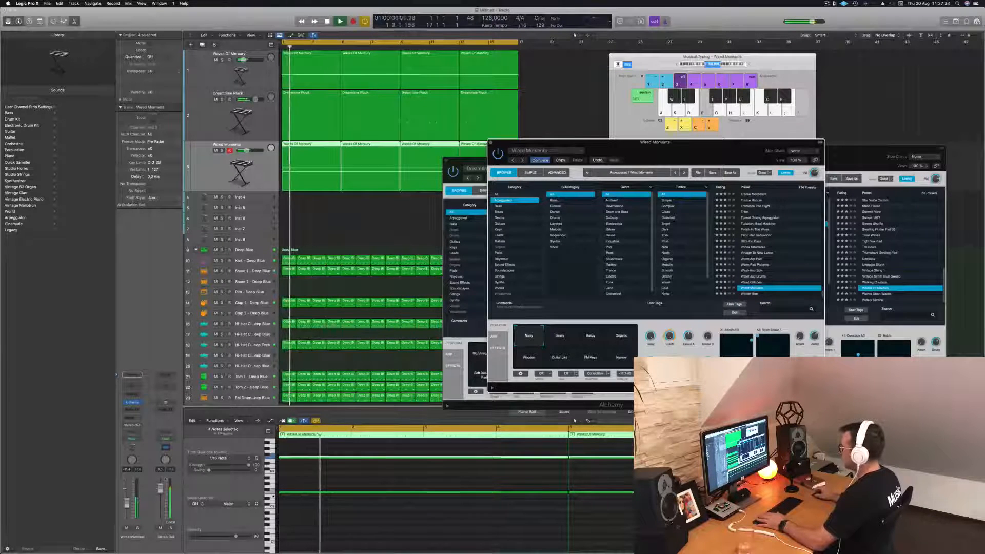
- Compare Wired Moments' performance variations, including Organic, Wooden, Guitar Like, FM Keys and Narrow, while adjusting the track's volume slightly
left_click(562, 342)
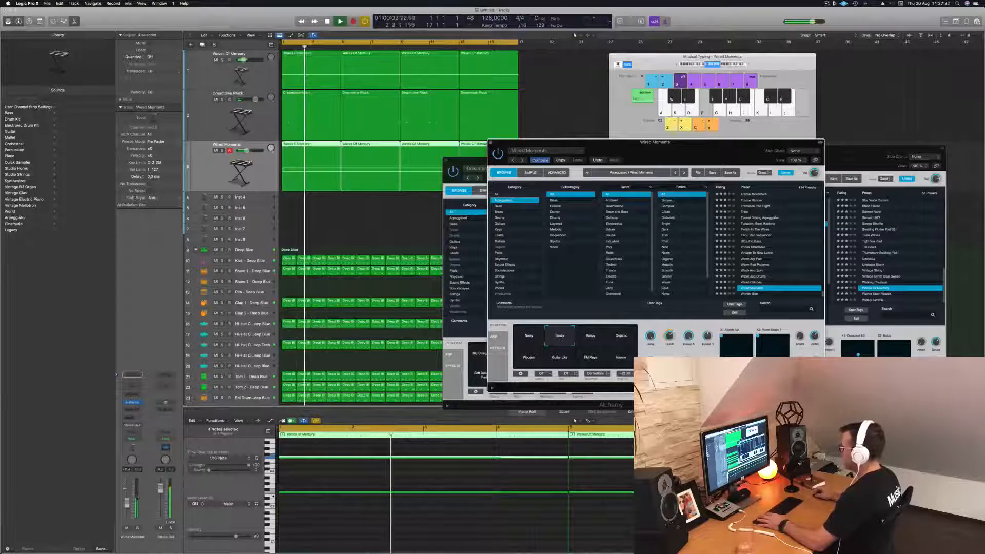
left_click_drag(246, 151, 251, 150)
left_click(590, 341)
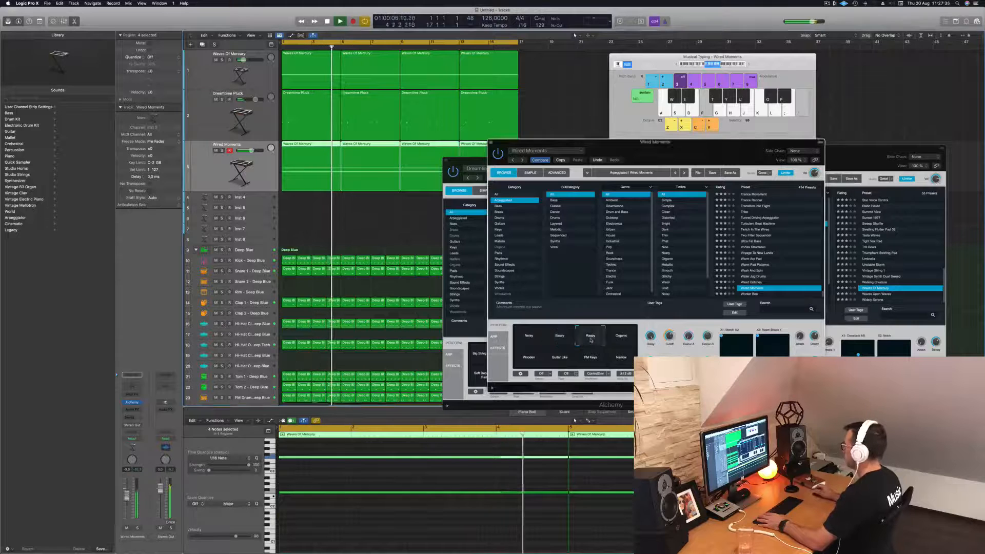
left_click_drag(251, 150, 248, 151)
left_click(620, 337)
left_click(529, 359)
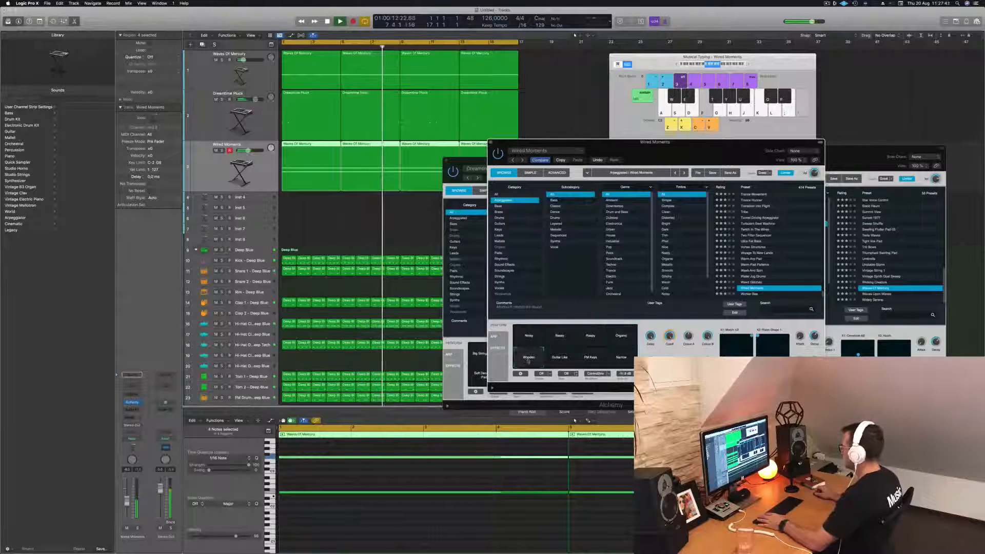
left_click(559, 361)
left_click(590, 359)
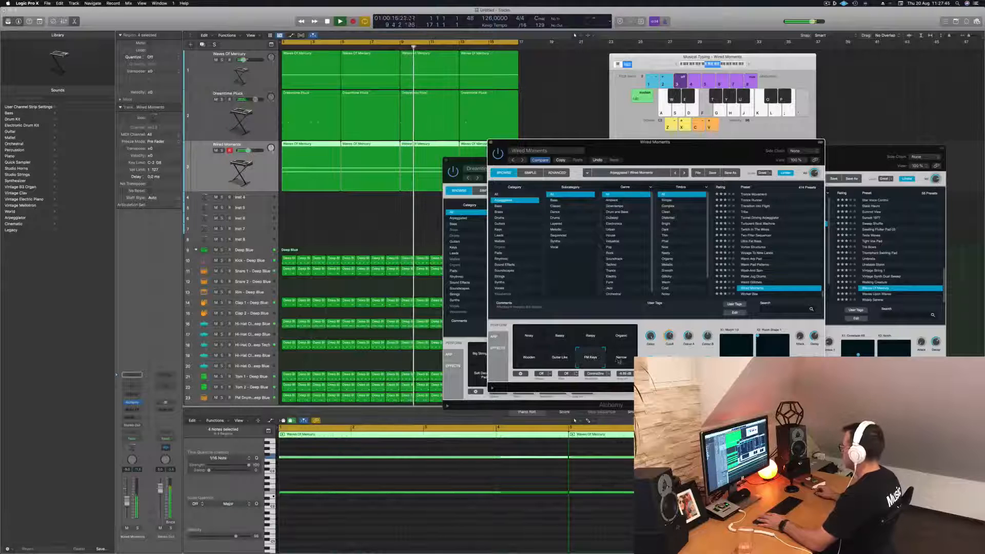
left_click(621, 361)
- Return Wired Moments to its second performance variation and replay the loop from the start
left_click(561, 342)
key("Return")
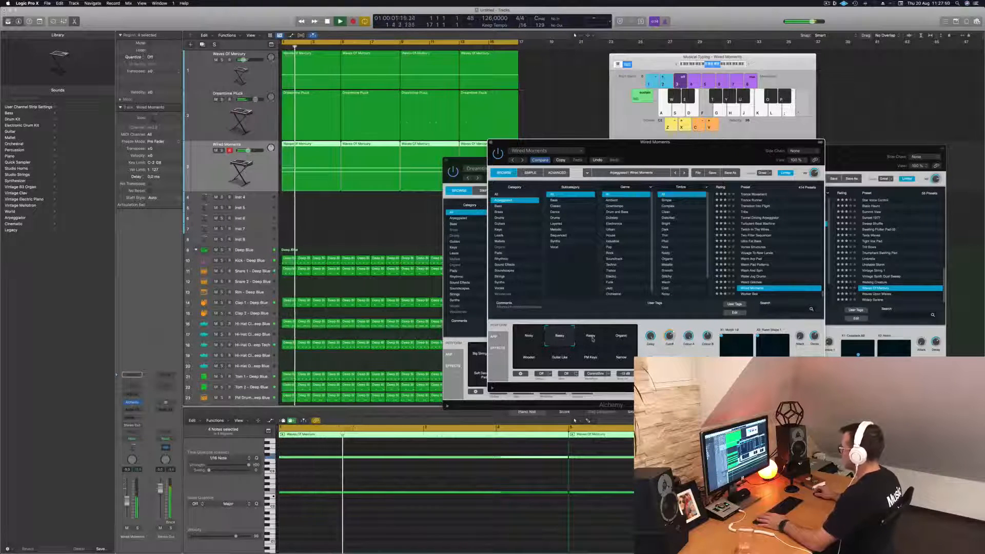
key("Return")
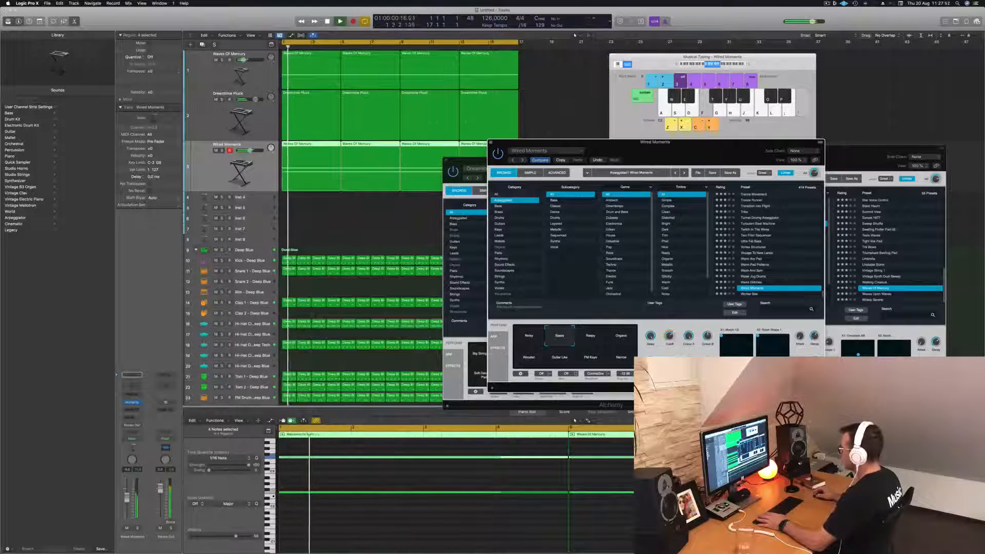
- Raise the Wired Moments track's volume slightly and copy its Alchemy settings
left_click_drag(127, 502, 127, 498)
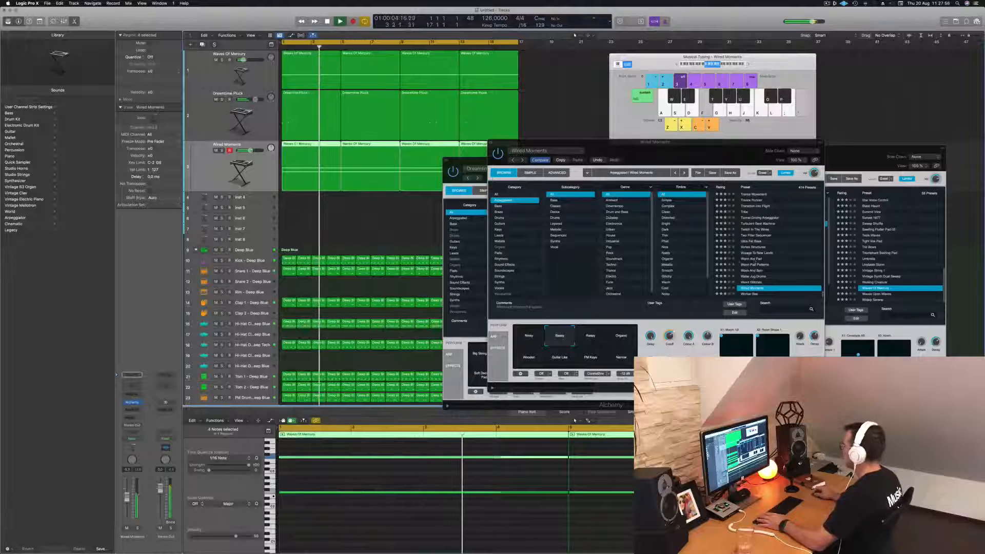
left_click(544, 165)
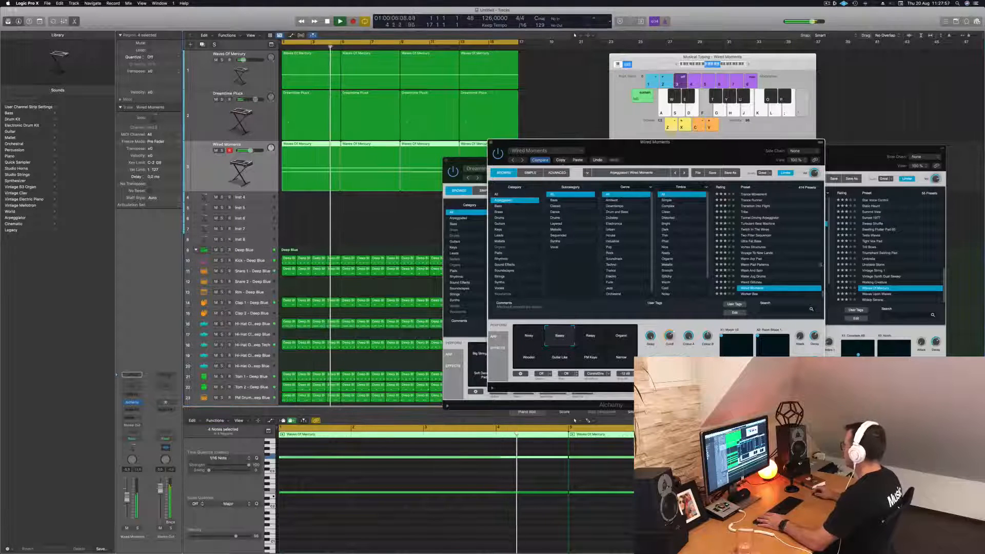
- Audition other arpeggiated presets over the loop, including Weird Glitches, Water Jug Drums, Wash And Spin, Warm Pad Patterns and Voyage To New Lands
left_click(752, 282)
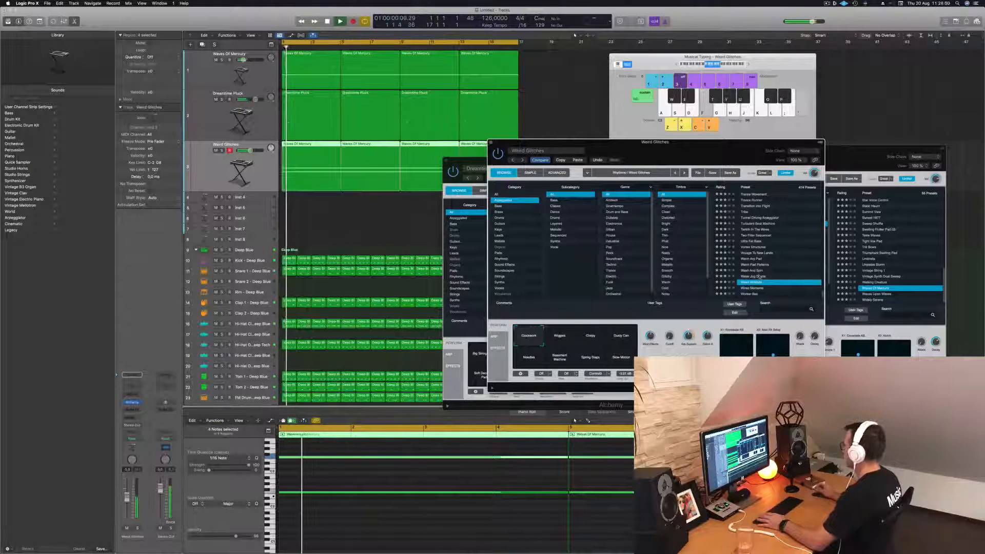
left_click(758, 276)
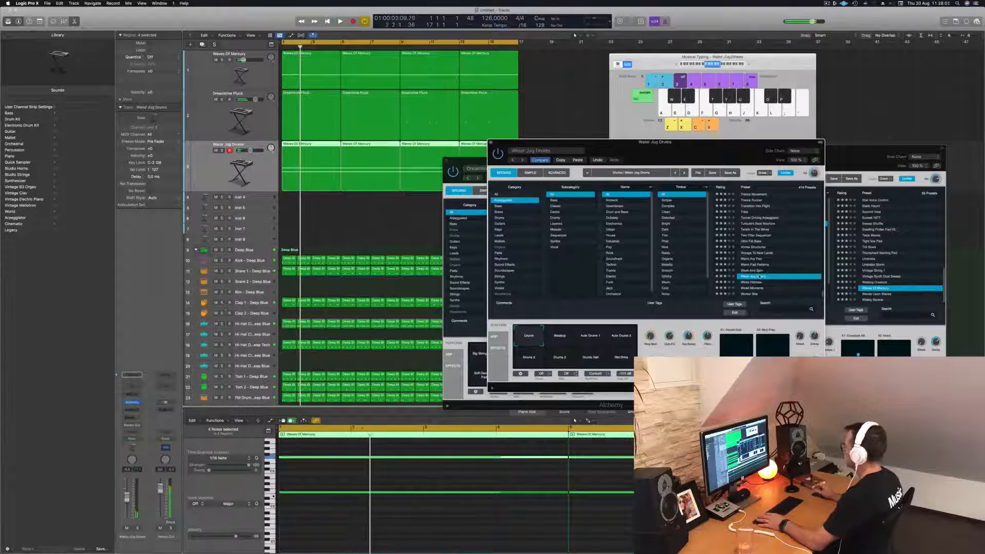
left_click(758, 271)
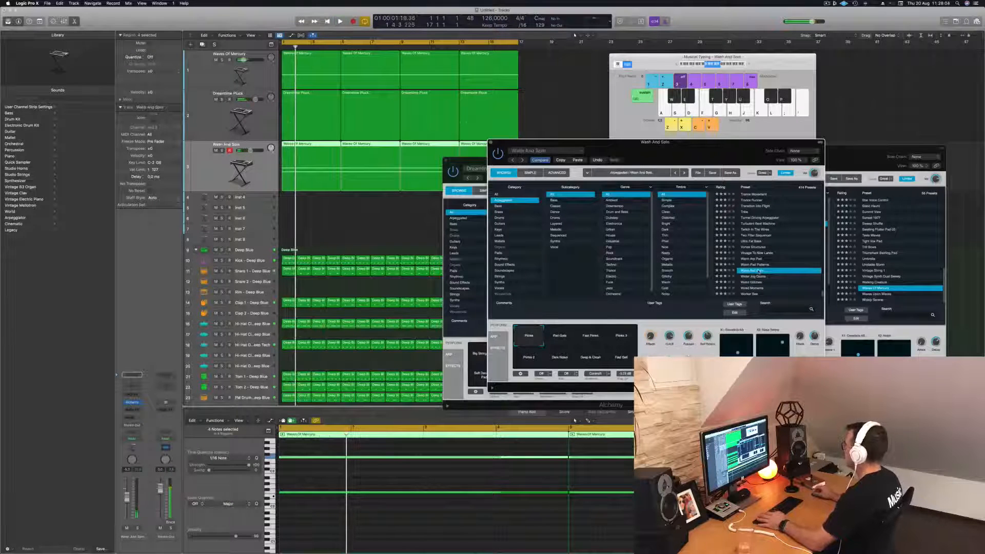
key("space")
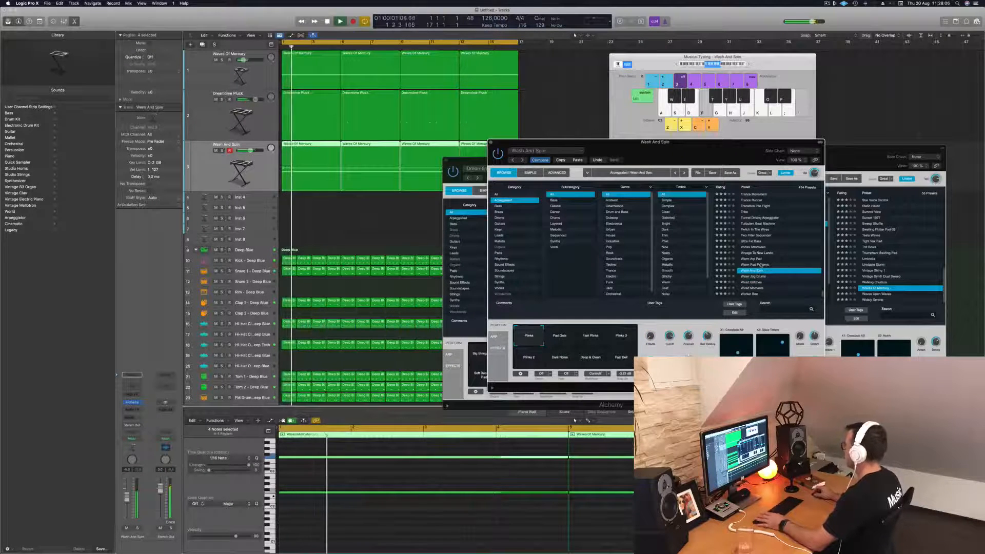
left_click(761, 264)
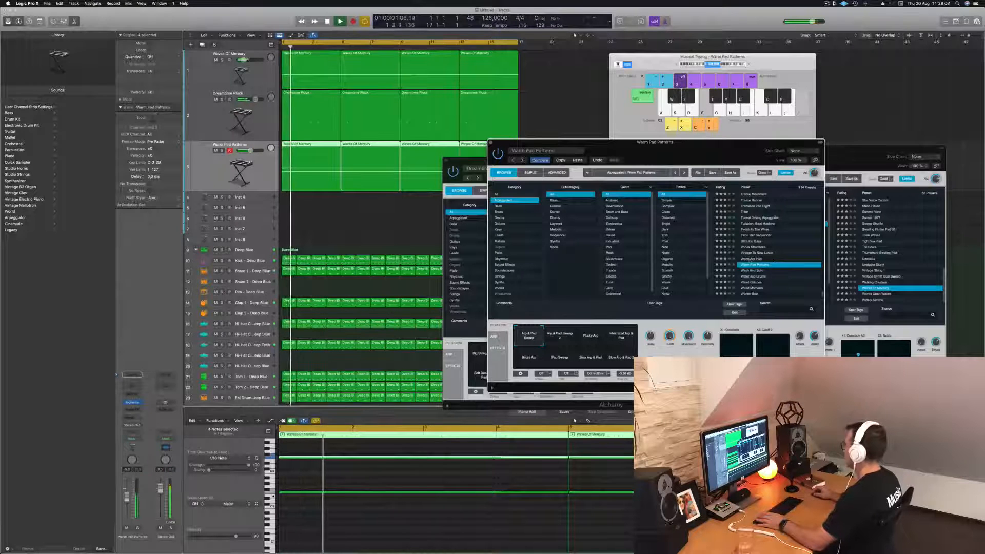
left_click(751, 259)
left_click(756, 253)
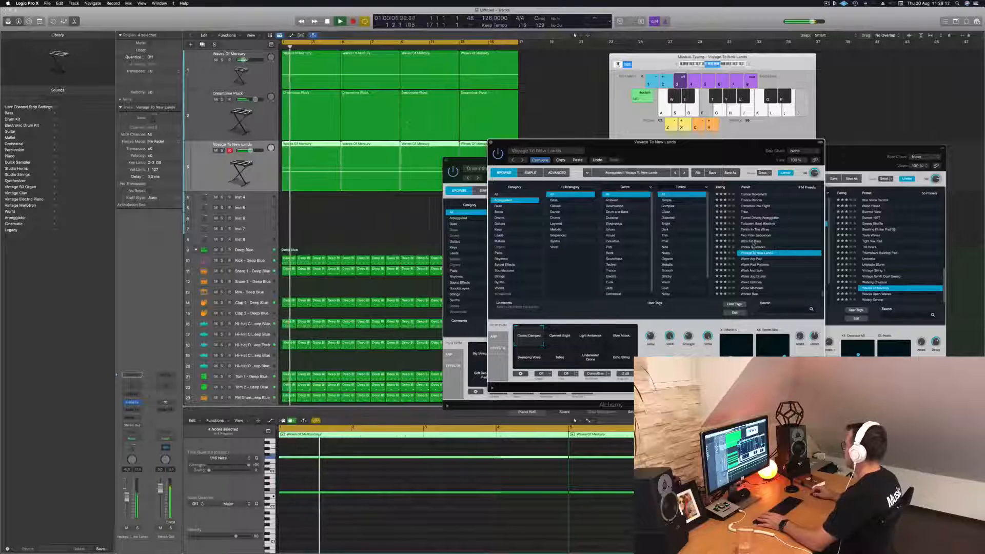
- Continue auditioning presets from Ultra Fat Bass through Two Filter Sequencer, Turbulent Beat Machine, Trance Chord, Tools Of Construction and Tin Man to Time Runner
left_click(754, 242)
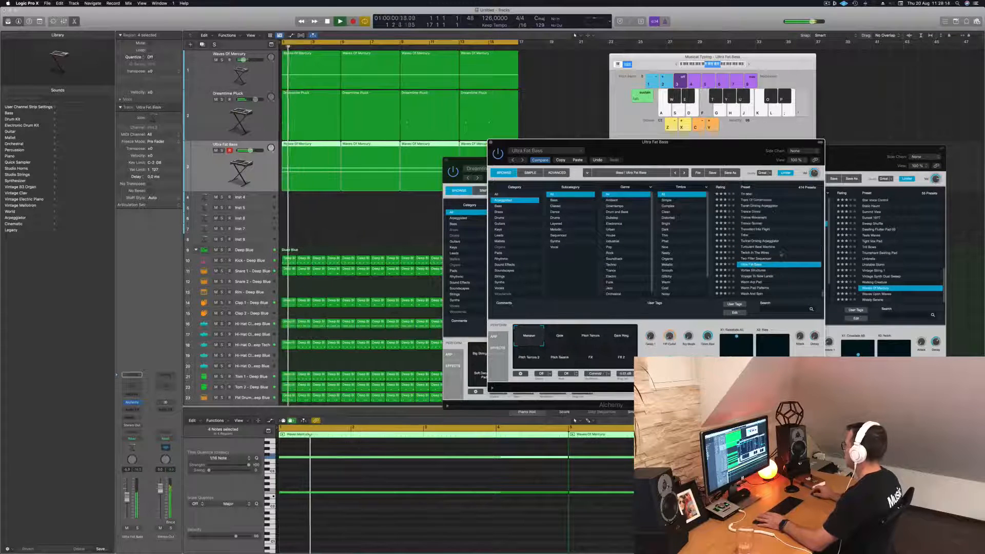
left_click(762, 258)
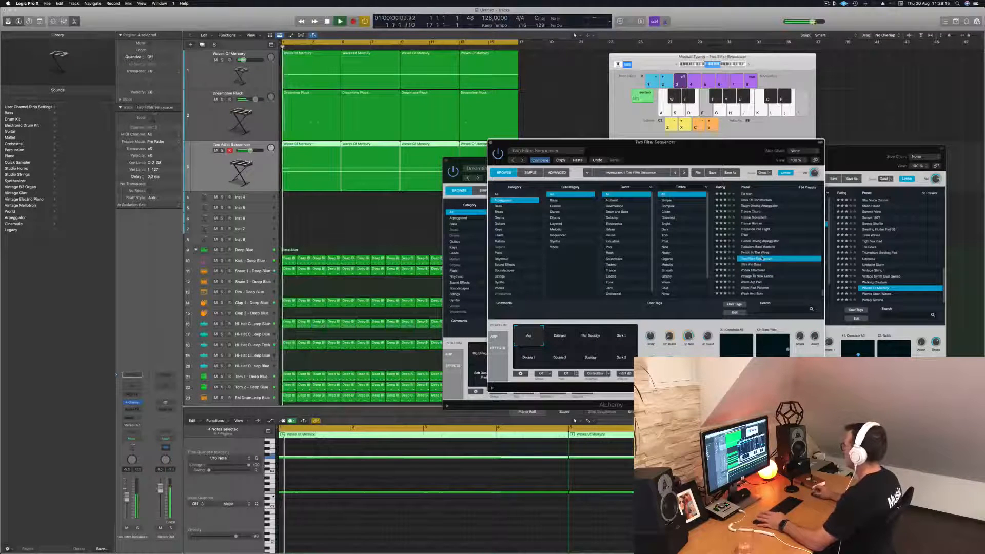
left_click(760, 246)
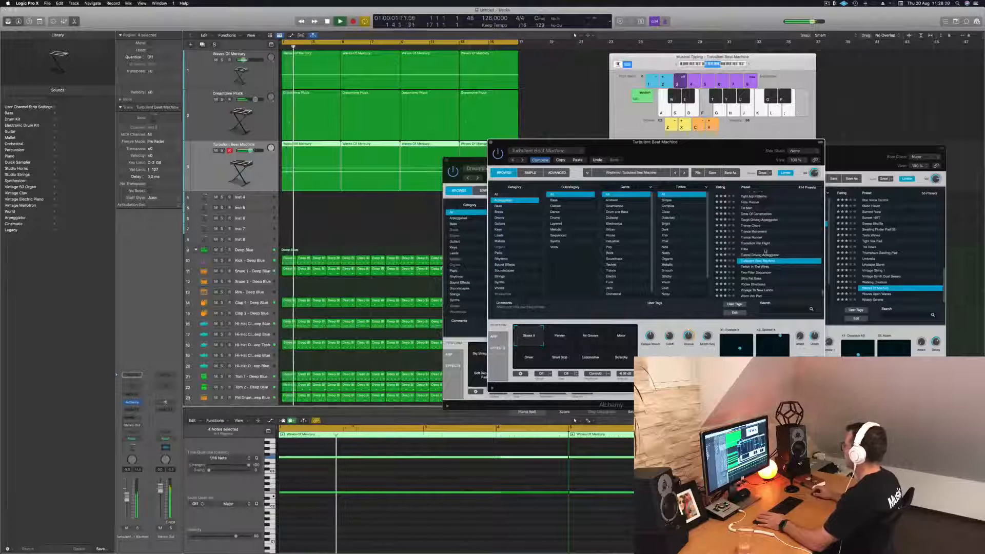
left_click(745, 250)
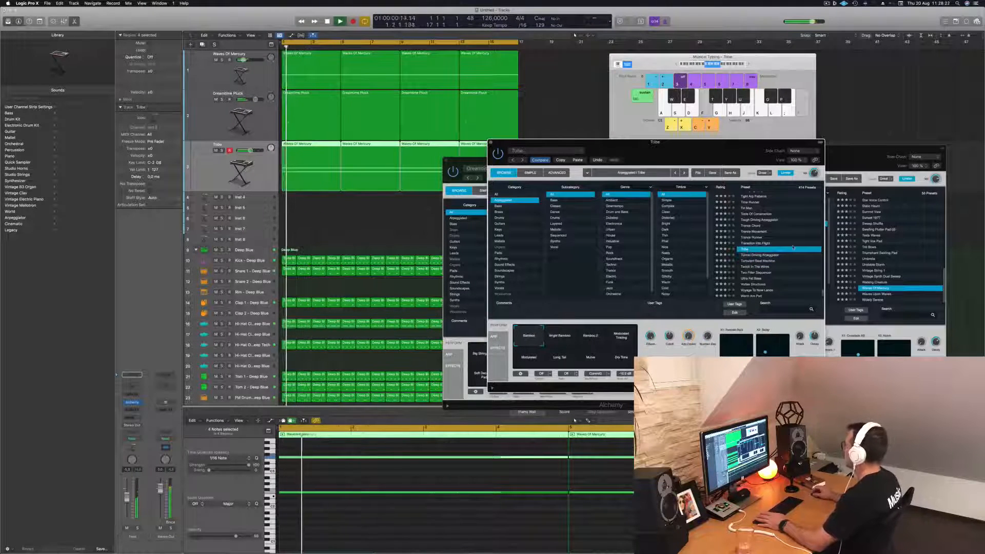
left_click(777, 232)
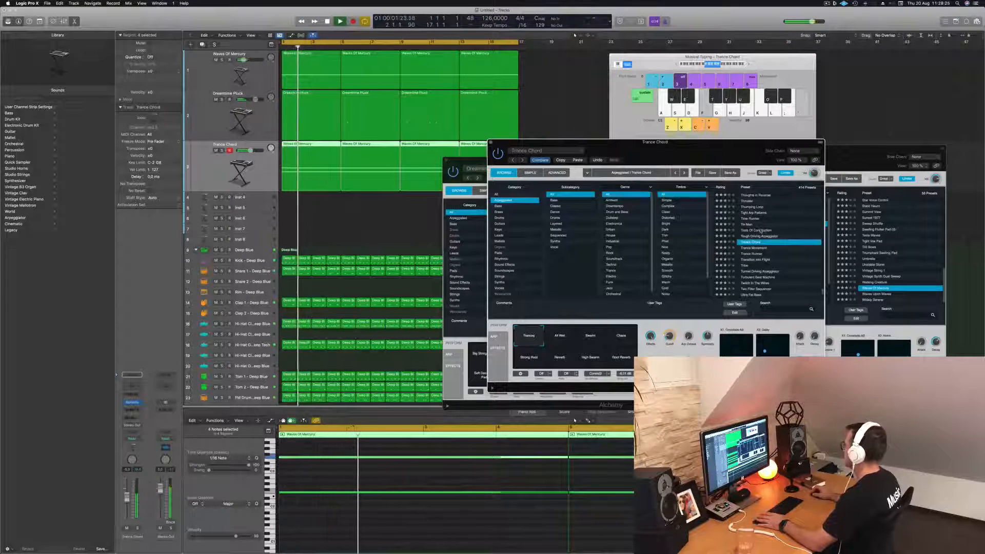
left_click(769, 229)
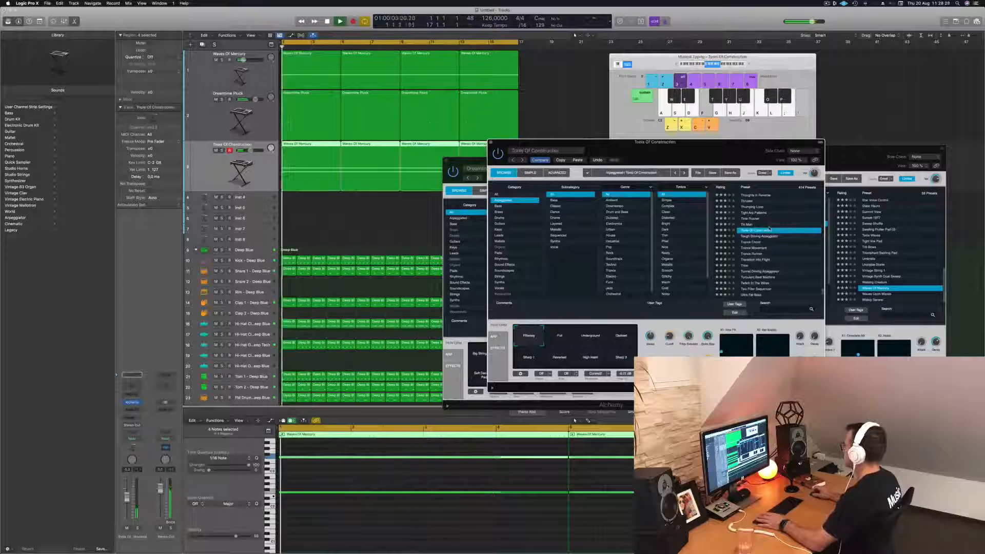
left_click(747, 224)
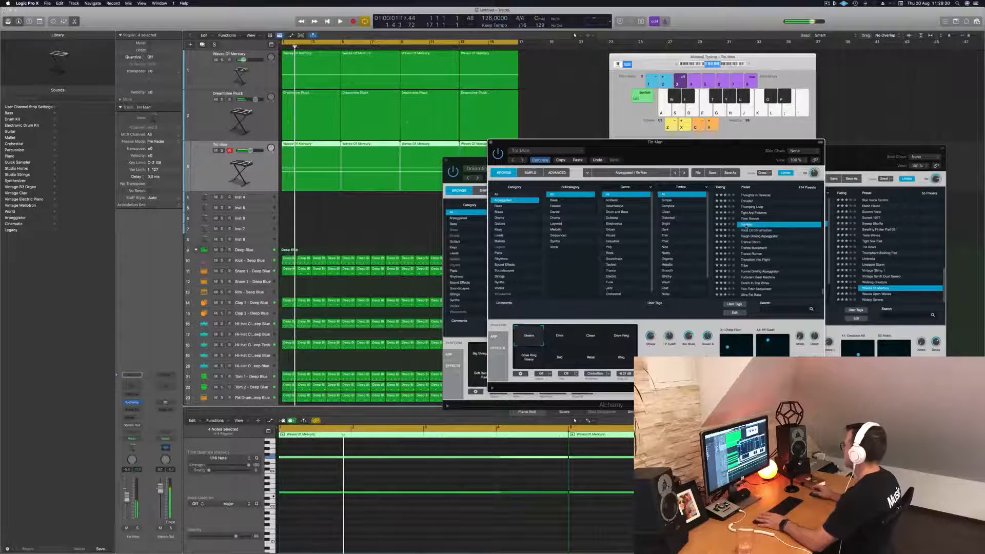
left_click(751, 218)
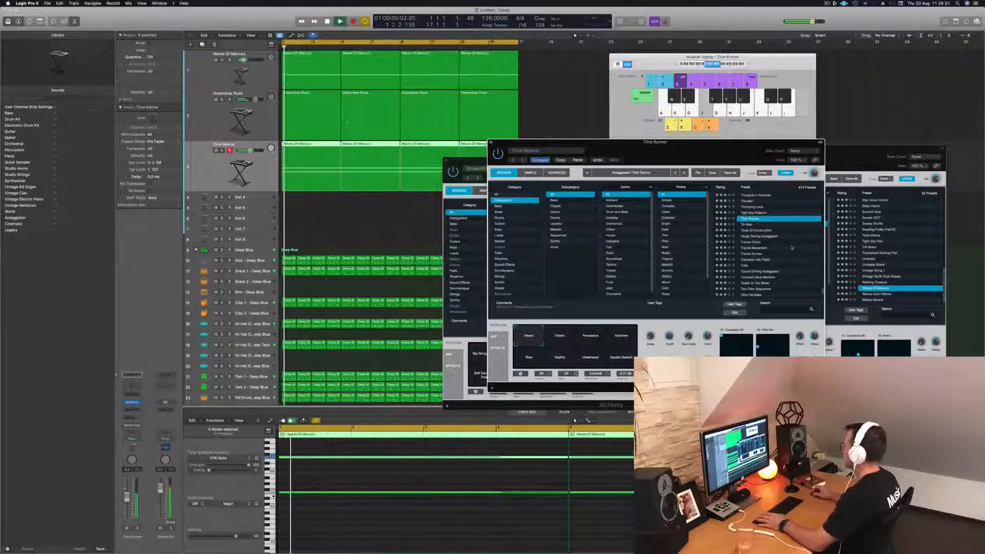
- Paste the copied Wired Moments settings back into the third track's Alchemy and adjust the cutoff while the loop plays
left_click(574, 160)
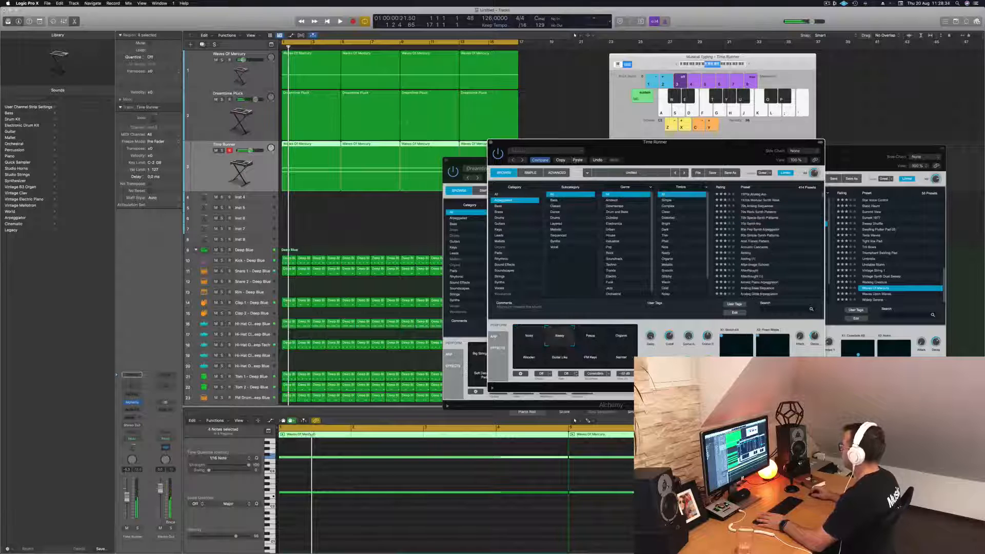
left_click_drag(665, 152, 640, 141)
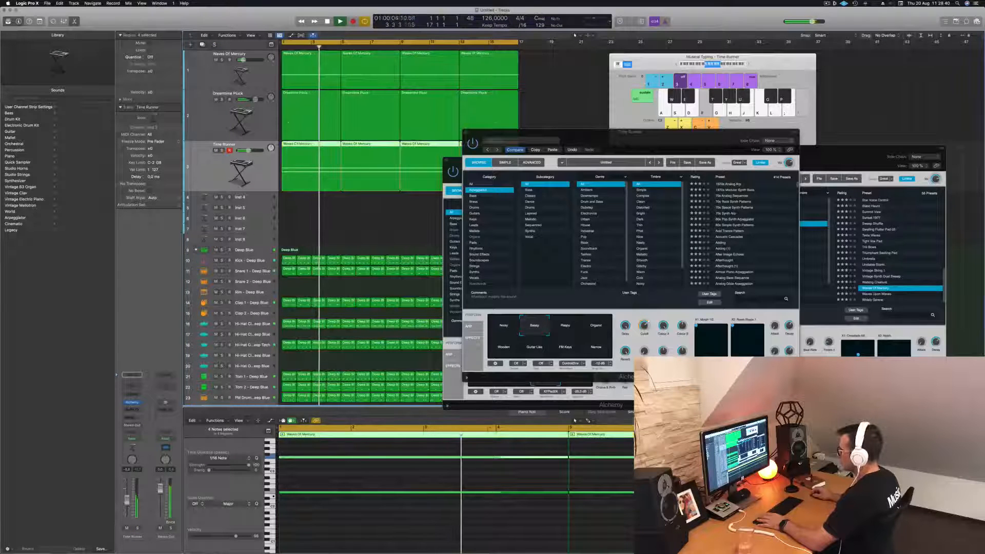
left_click_drag(648, 322, 648, 307)
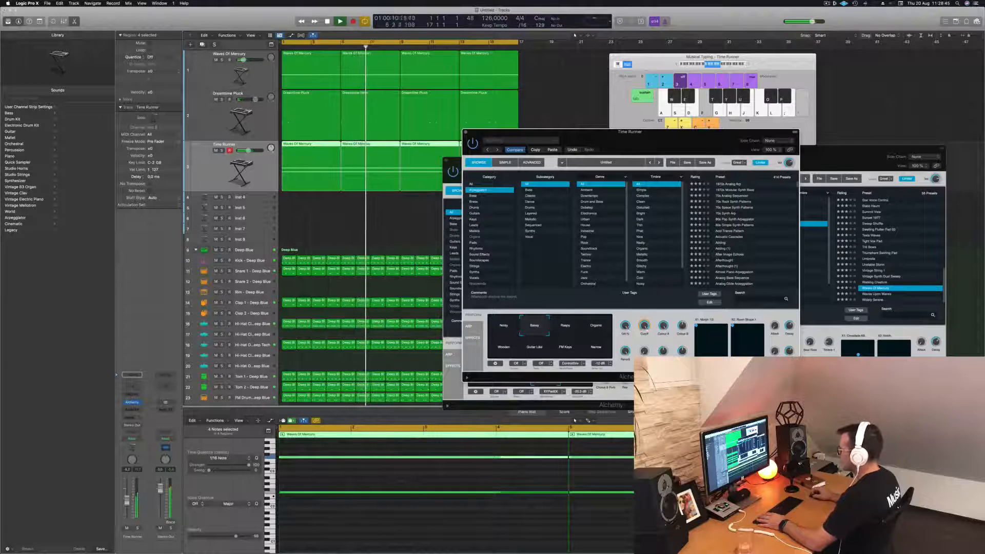
- Rearrange the Alchemy windows so the Dreamtime Pluck and third-track instruments can be seen alongside each other
left_click(657, 136)
left_click_drag(658, 137, 828, 184)
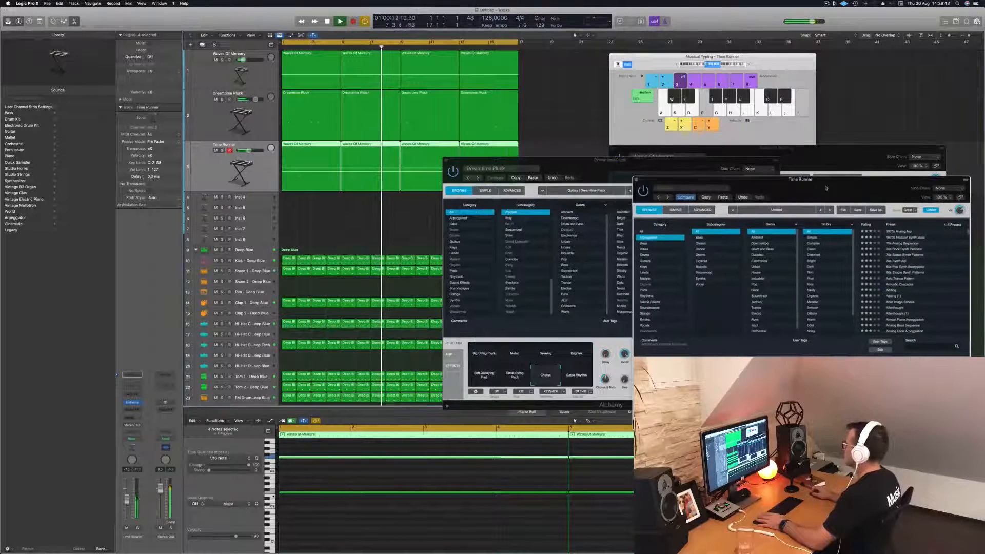
left_click_drag(592, 181, 564, 234)
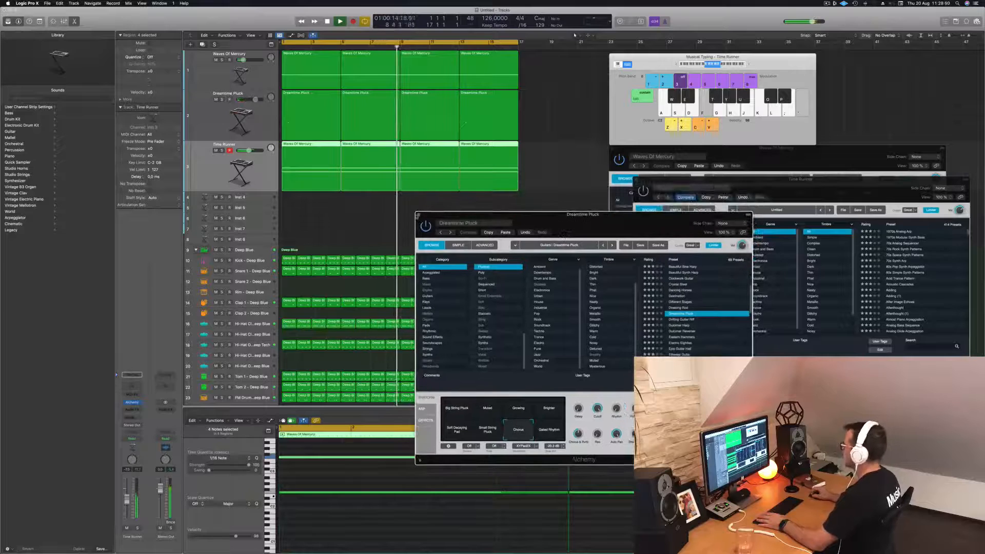
left_click_drag(623, 228, 480, 179)
left_click_drag(812, 183, 636, 139)
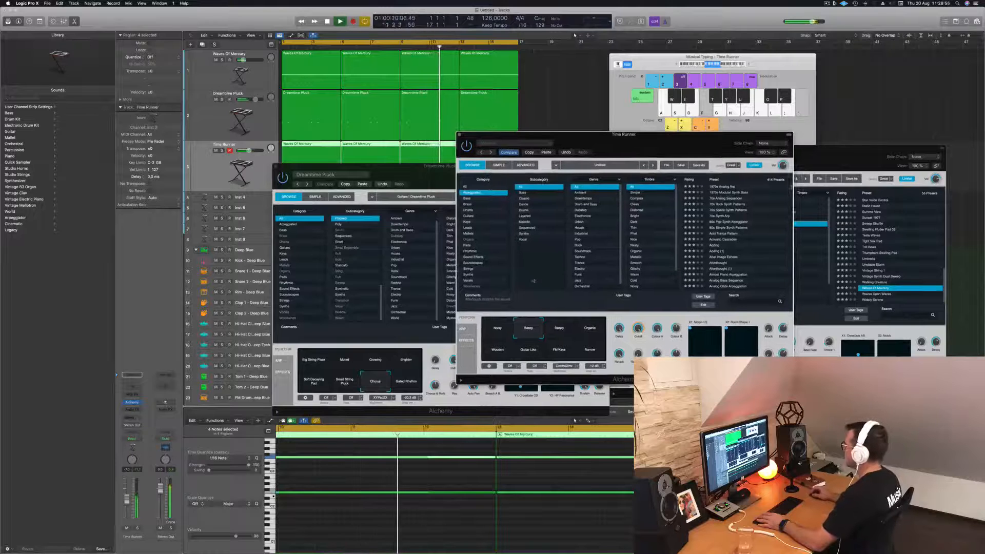
- Compare the pasted sound's performance variations, including Organic, Narrow, FM Keys, Wooden and Noisy, and settle on the third variation
left_click(557, 328)
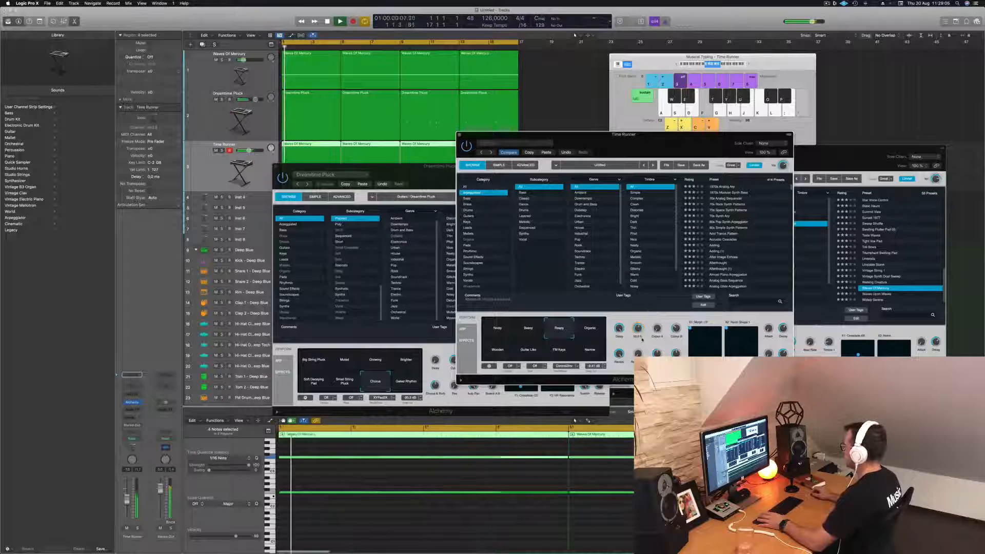
left_click(599, 331)
left_click(595, 354)
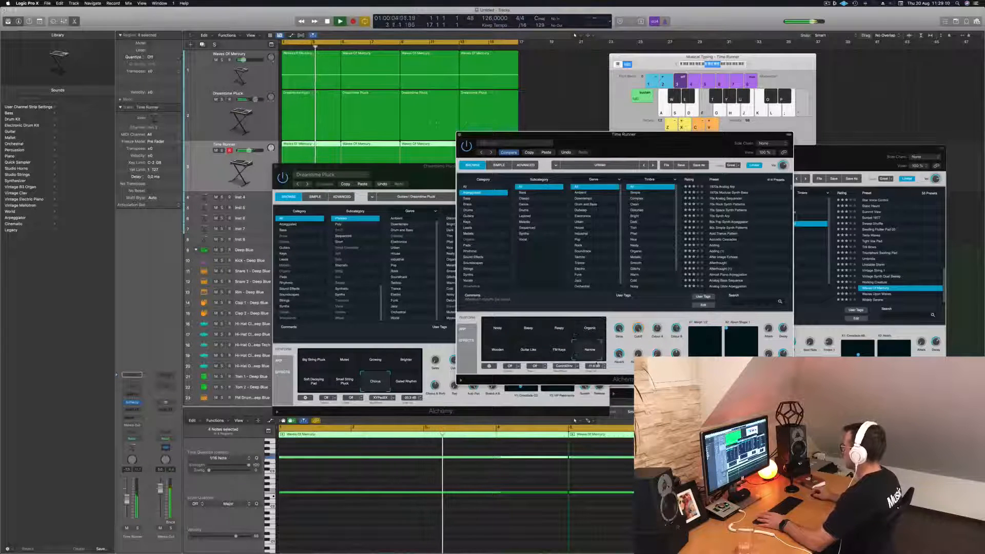
left_click(559, 349)
left_click(500, 353)
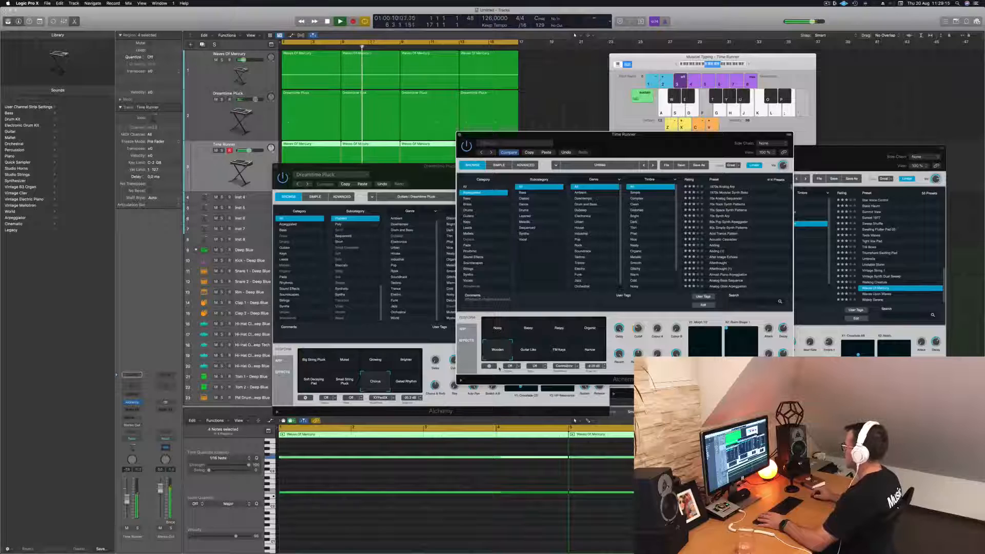
left_click(595, 332)
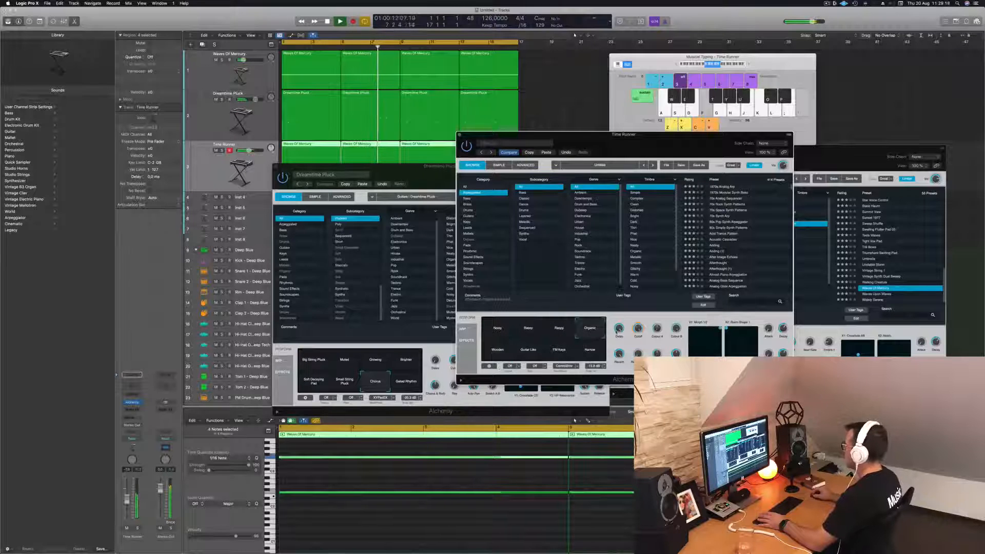
left_click(495, 330)
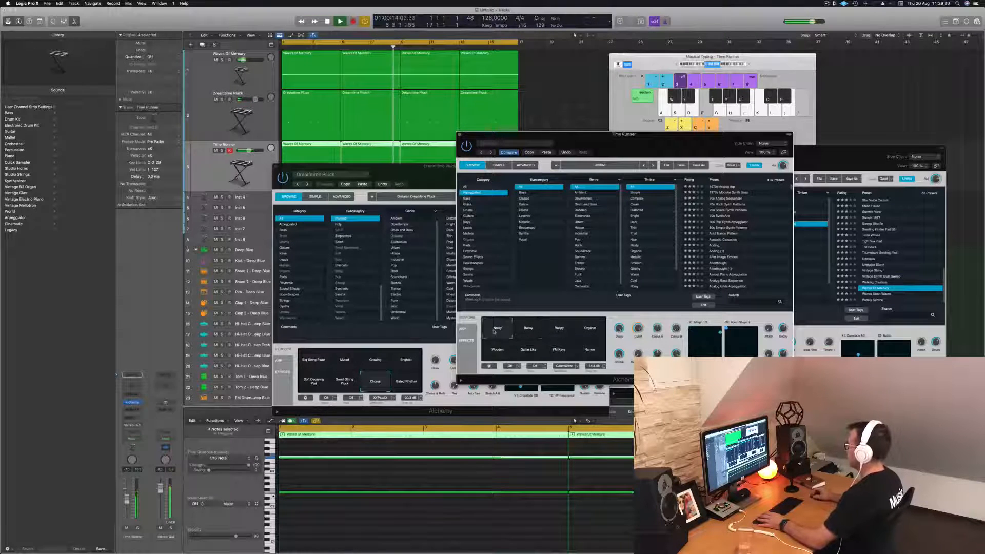
left_click(540, 332)
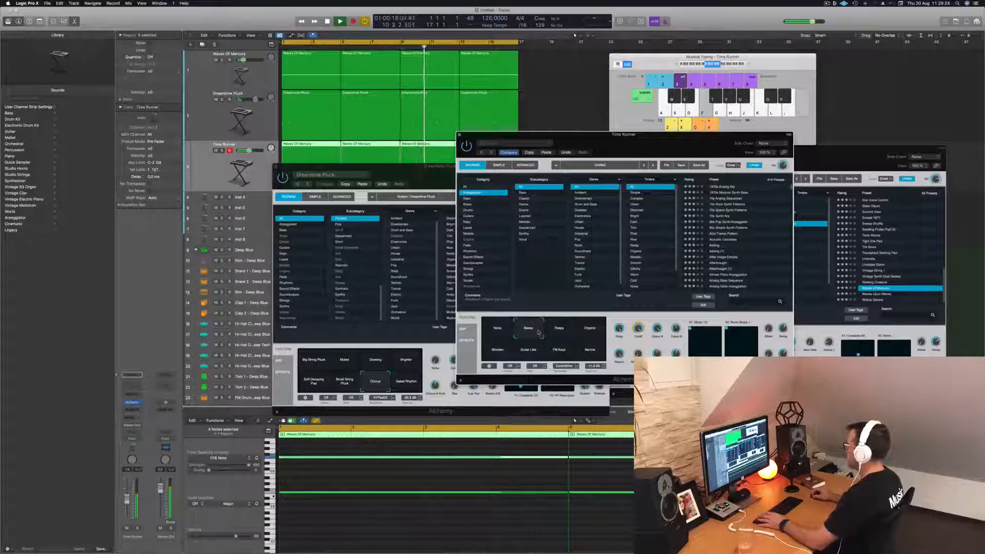
left_click(557, 329)
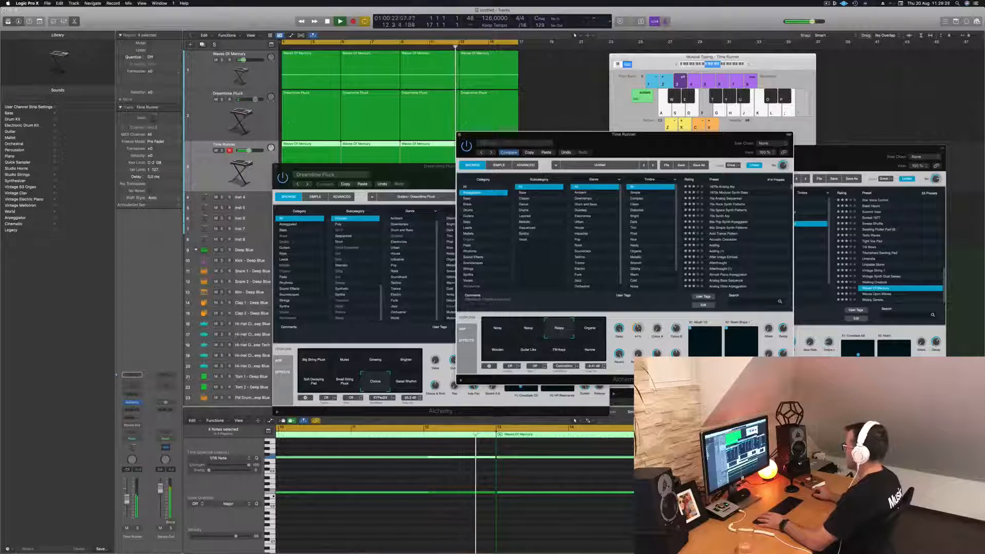
- Close all the open Alchemy windows and replay the loop from the start
left_click_drag(408, 169, 435, 170)
left_click(303, 166)
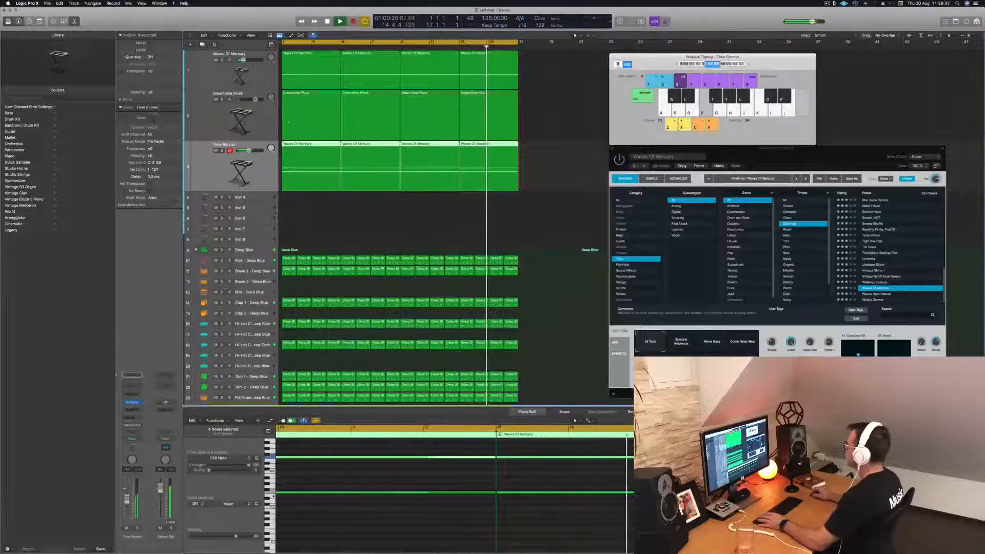
left_click_drag(614, 148, 596, 155)
left_click(593, 154)
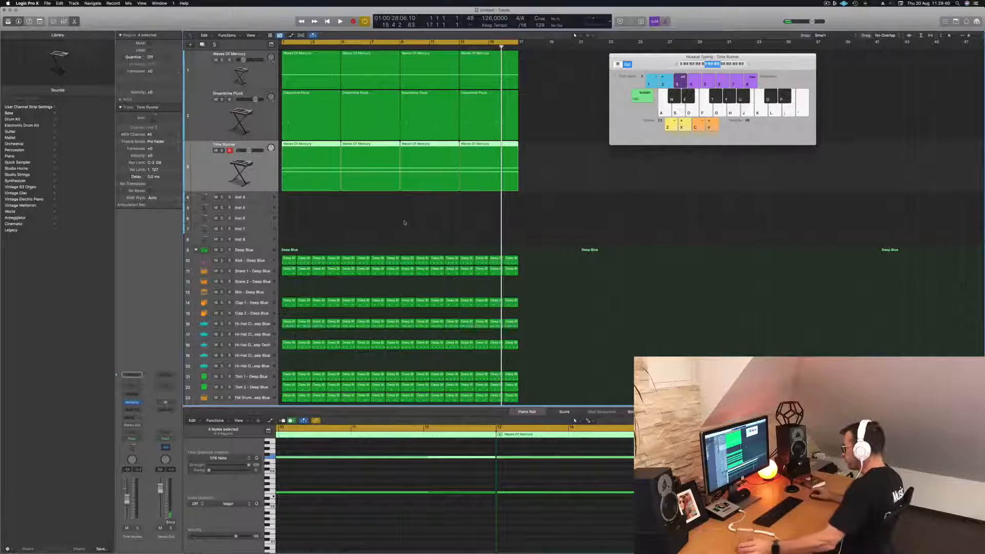
key("space")
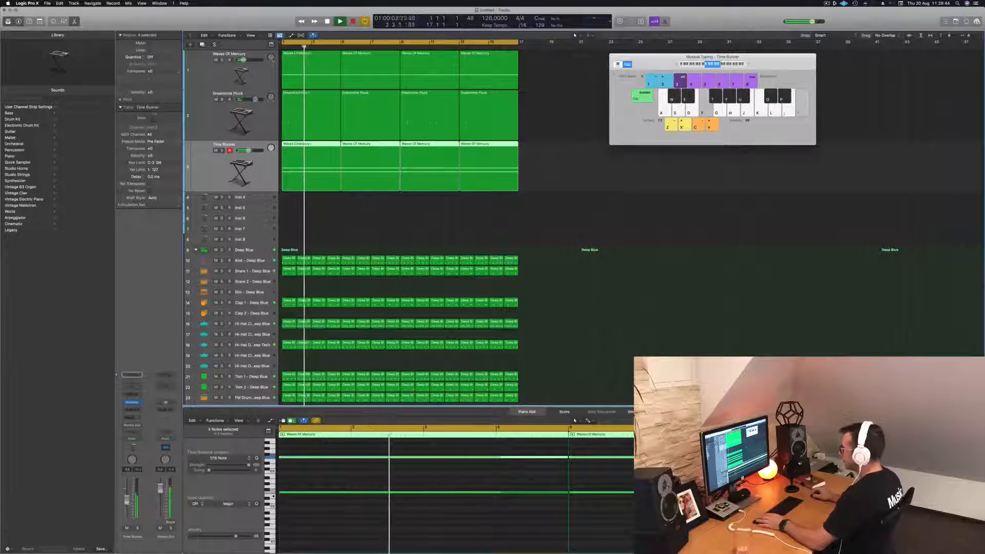
- Clear the region selection and move the third track's first region down to the Inst 4 track, keeping its start position
left_click(404, 193)
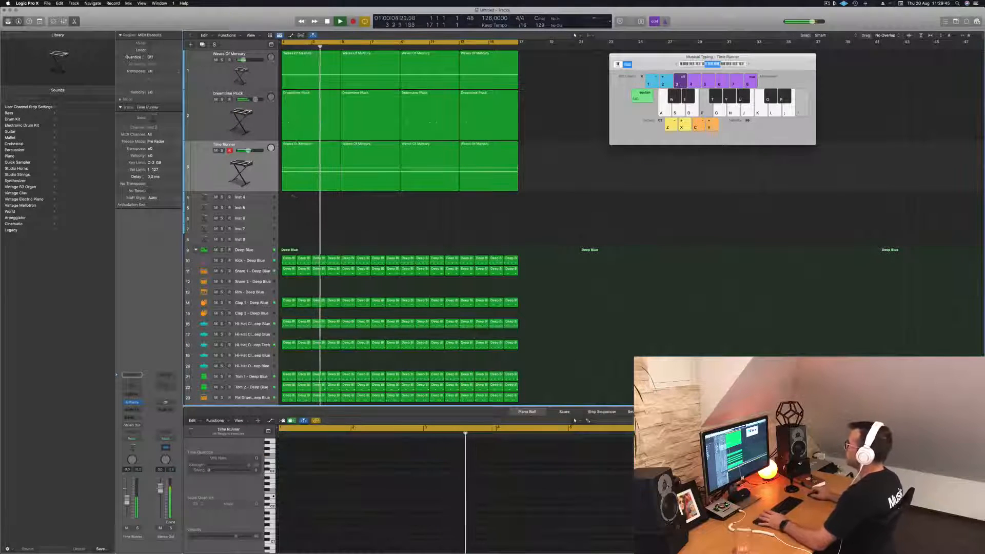
left_click(303, 76)
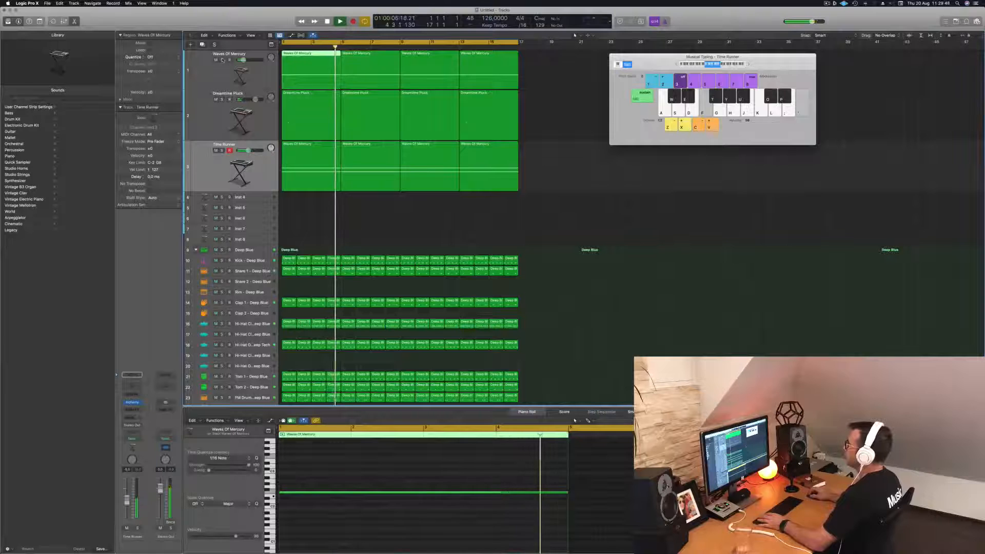
left_click(313, 155)
left_click_drag(313, 155, 305, 201)
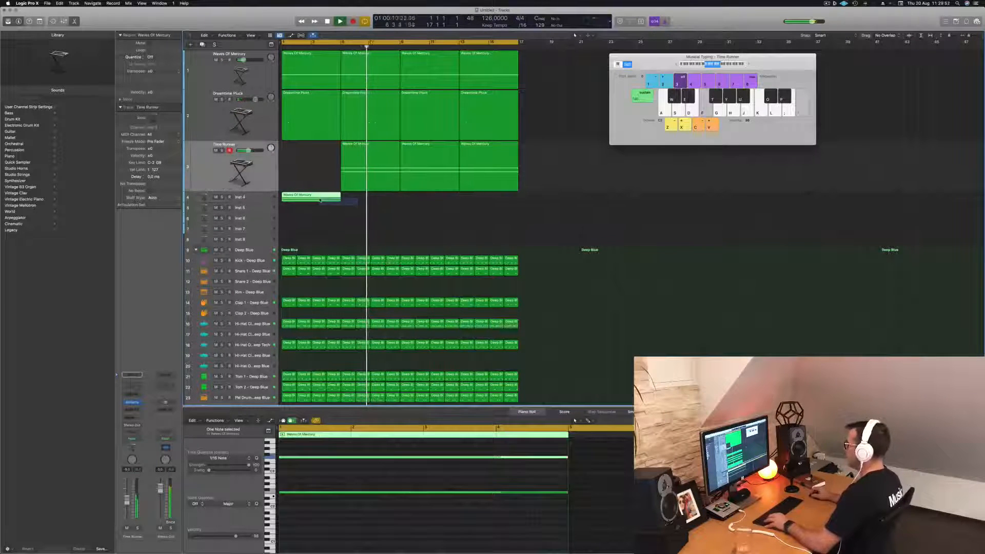
- Undo the move of the third track's first region, replay the result and select the Inst 4 track
key("super+z")
key("space")
left_click(260, 180)
key("space")
left_click(261, 196)
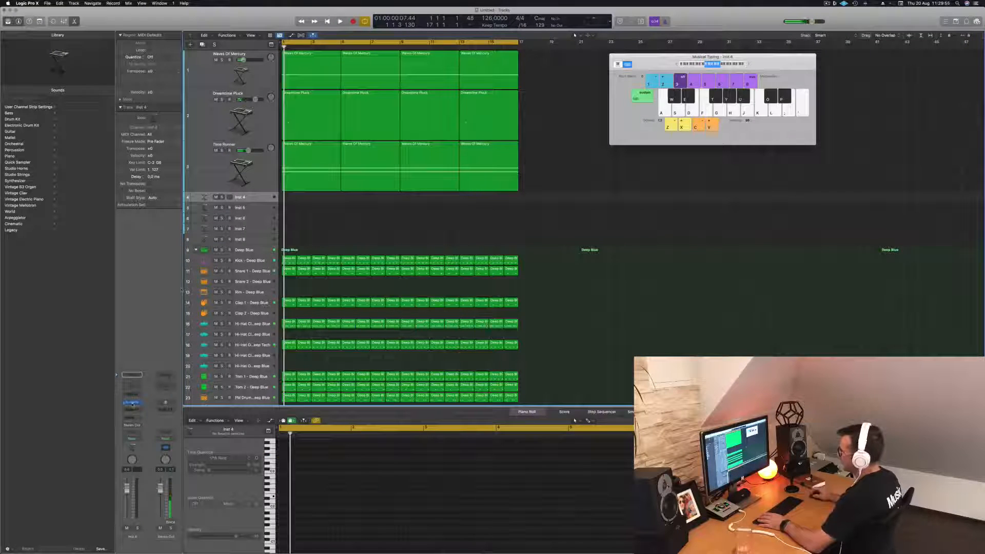
- Load the Perfect Pad 01 preset from the Pads category into Alchemy on the Inst 4 track
left_click(131, 403)
left_click_drag(523, 98, 537, 104)
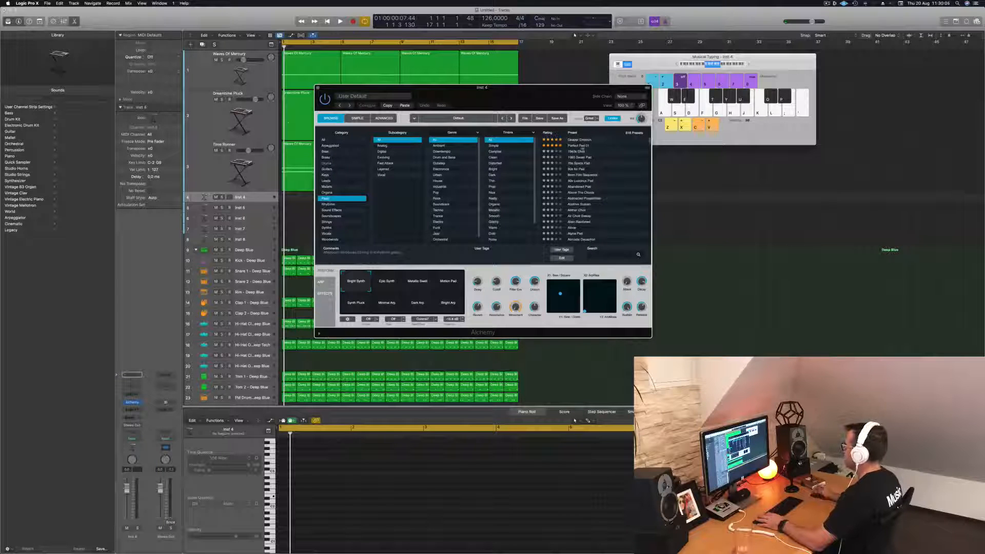
left_click_drag(552, 106, 645, 134)
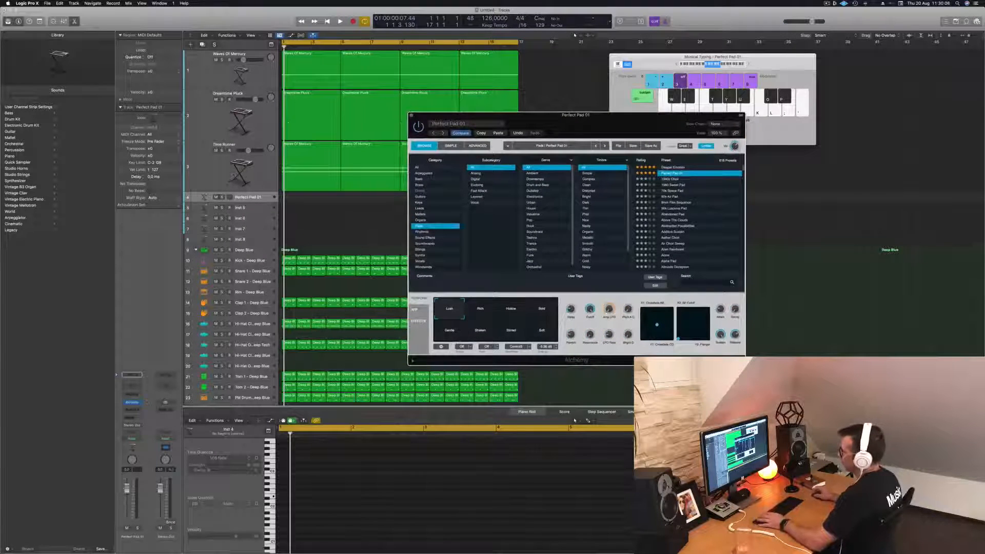
- Send the Perfect Pad 01 track to the Large Room bus and start loop playback
left_click(131, 417)
mouse_move(129, 426)
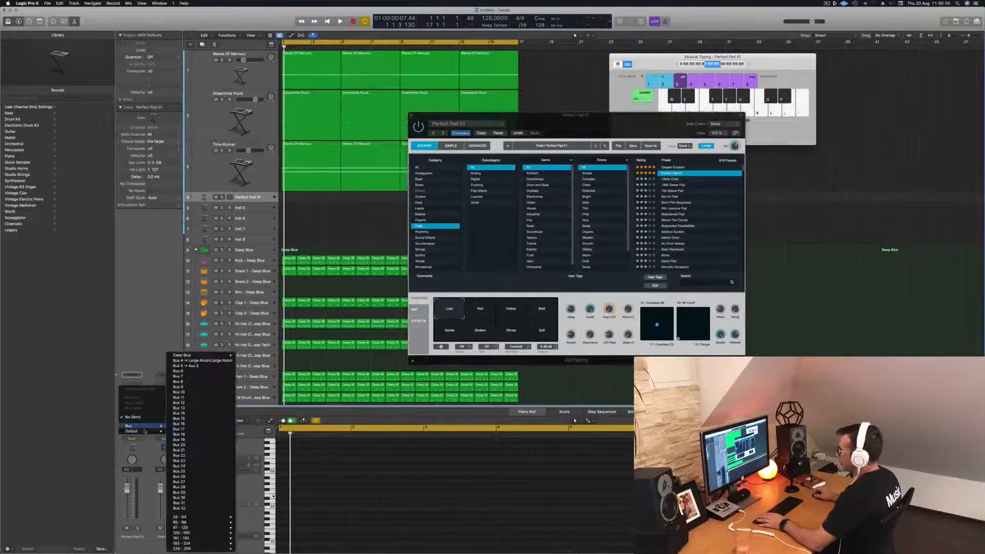
left_click(186, 365)
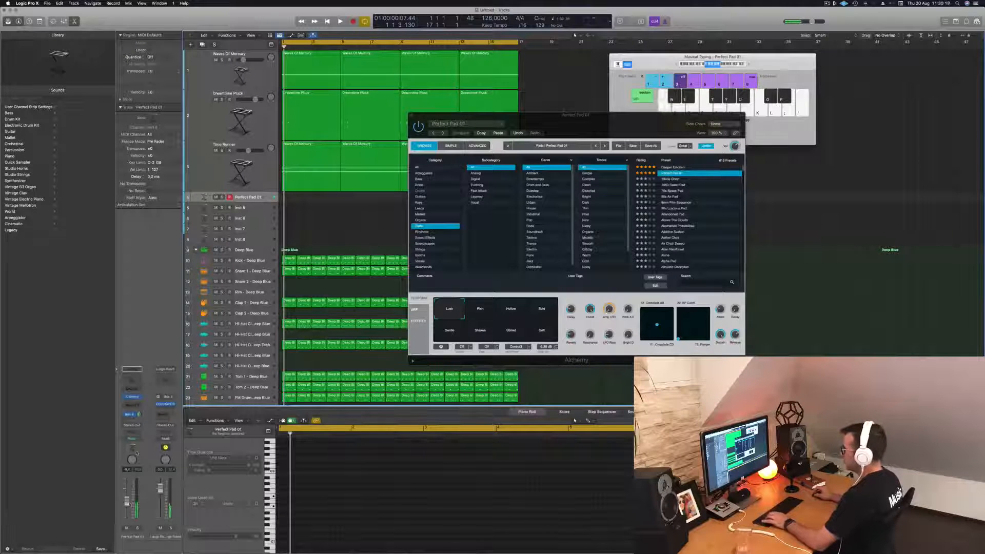
key("space")
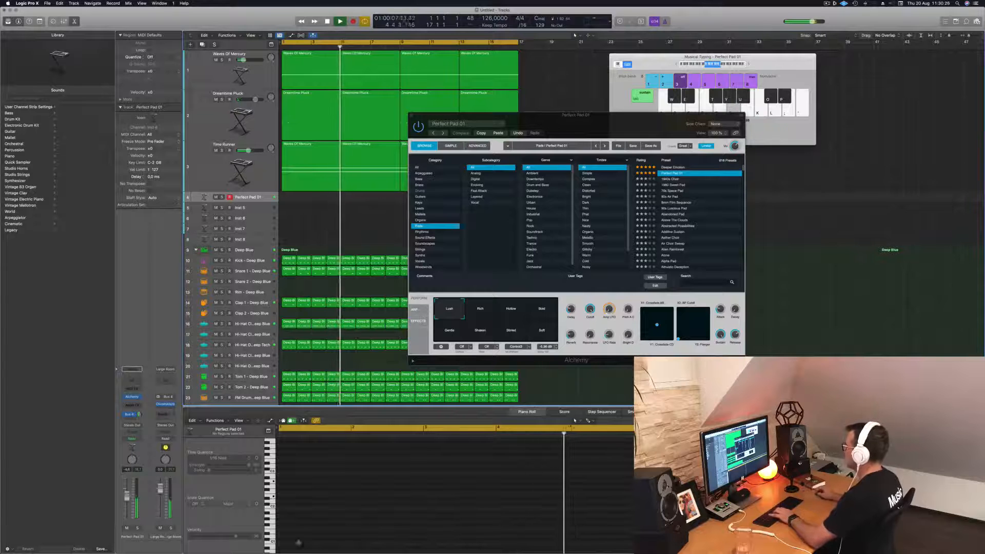
- Audition the Deeper Emotion pad on the fourth track, including its Vocal and Triple Gate variations, with a slightly lower volume
left_click(675, 167)
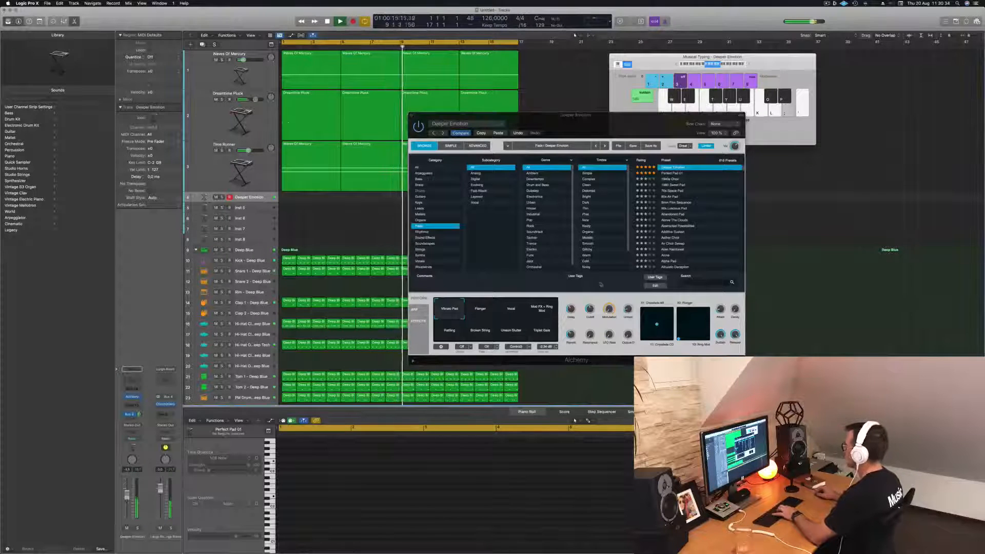
key("j")
left_click(747, 65)
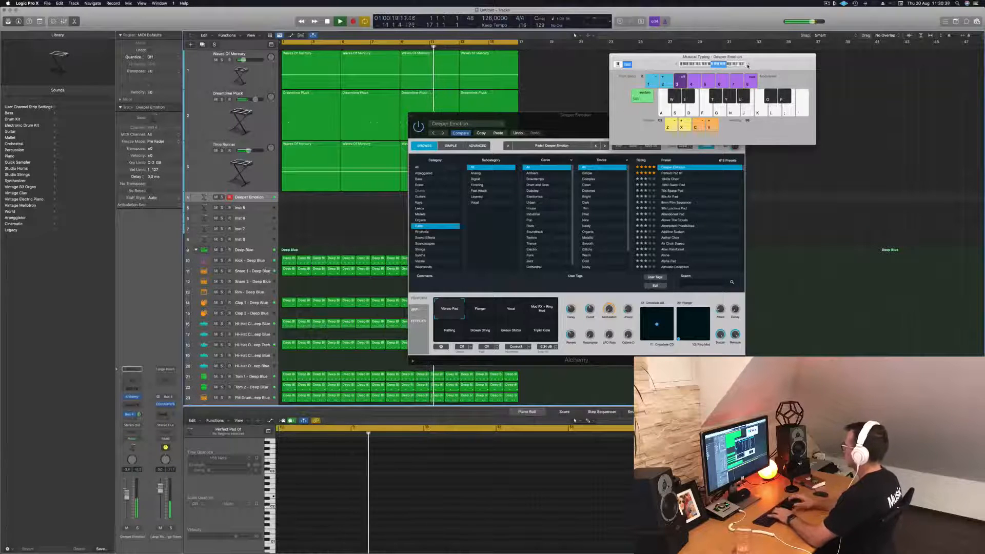
left_click(507, 312)
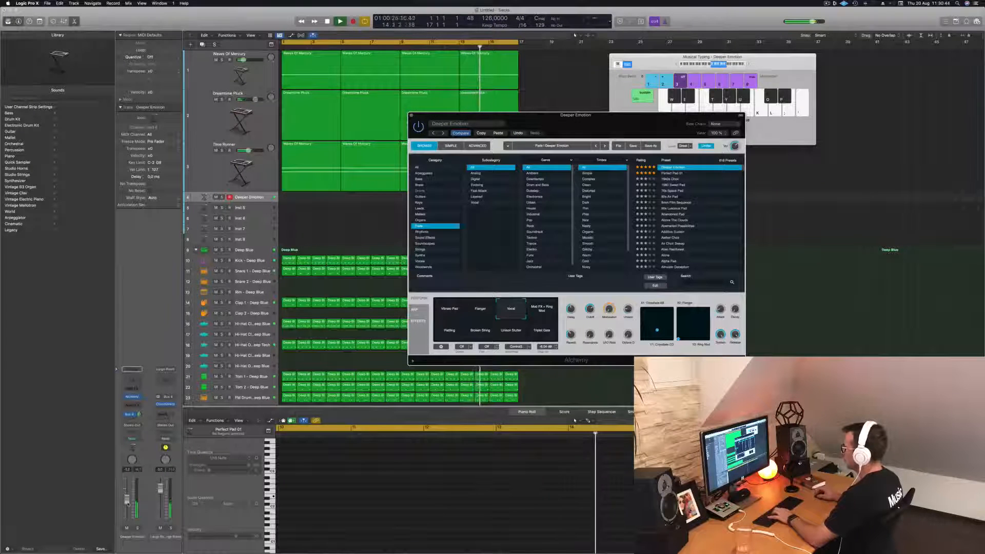
left_click_drag(127, 497, 128, 503)
left_click(540, 334)
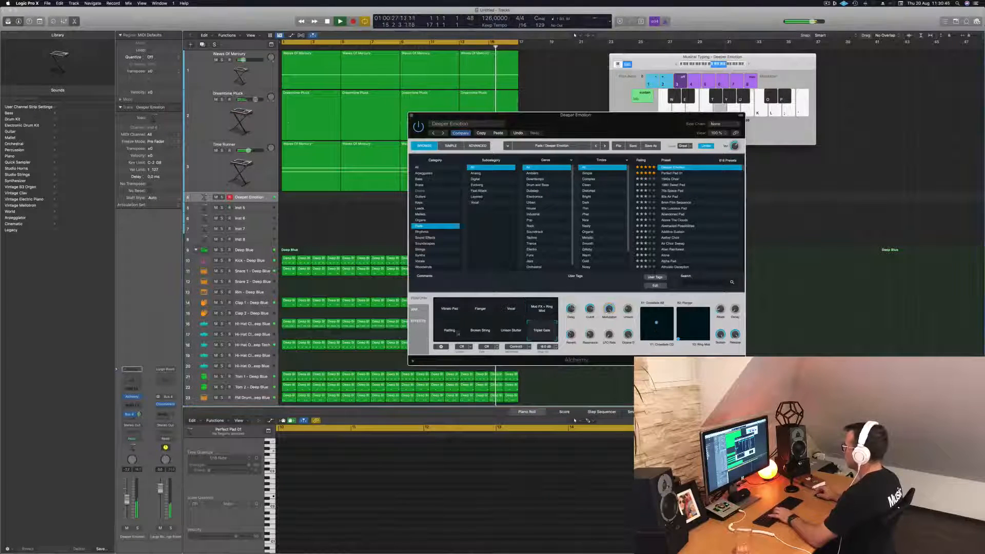
- Reload Perfect Pad 01, replay the loop from the start and raise the pad's volume slightly while playing test notes
left_click(674, 175)
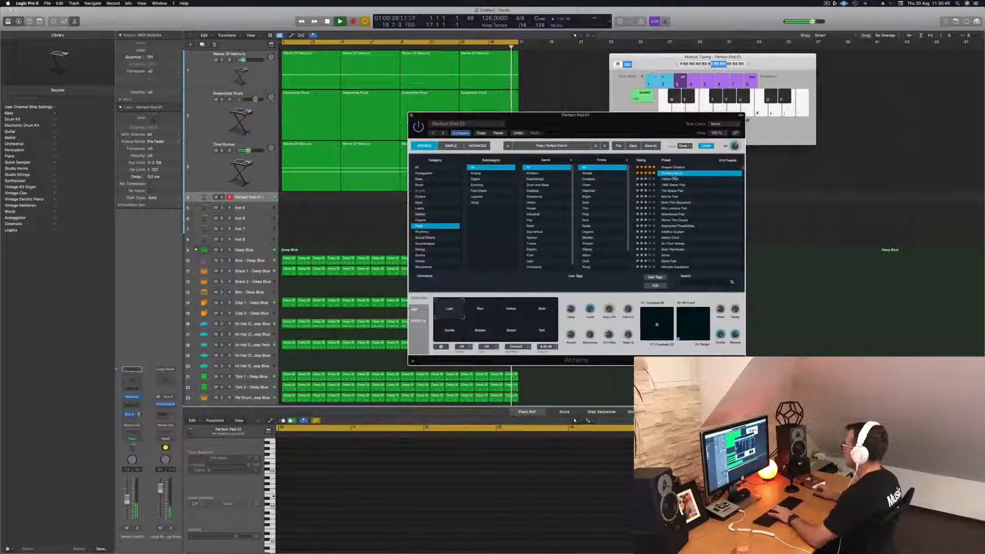
key("Return")
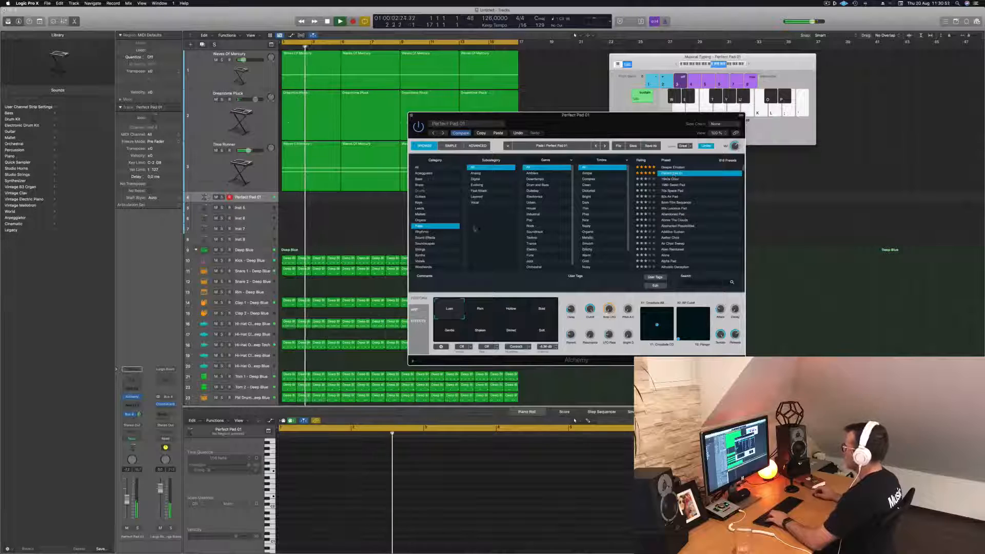
left_click_drag(611, 120, 725, 120)
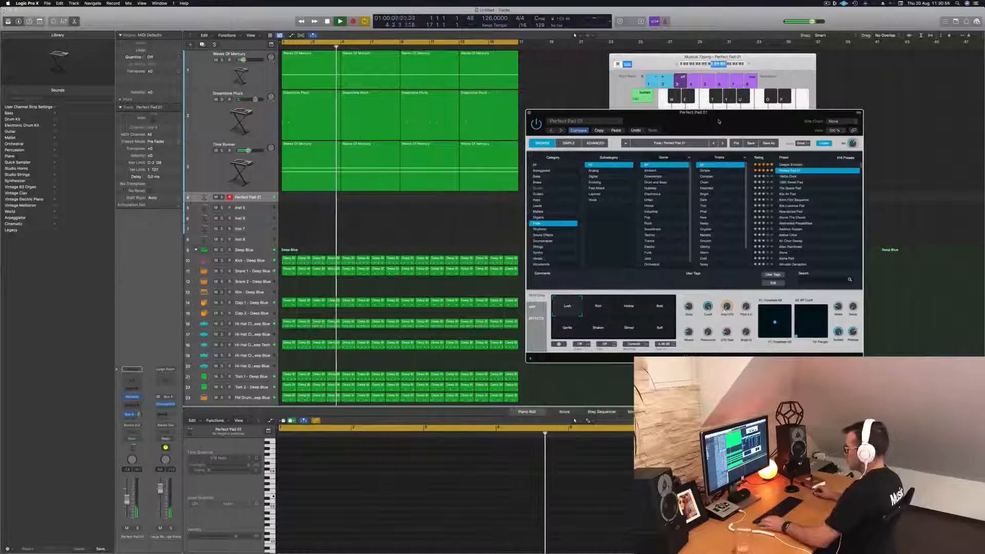
key("a")
left_click_drag(127, 502, 127, 498)
key("a")
key("a")
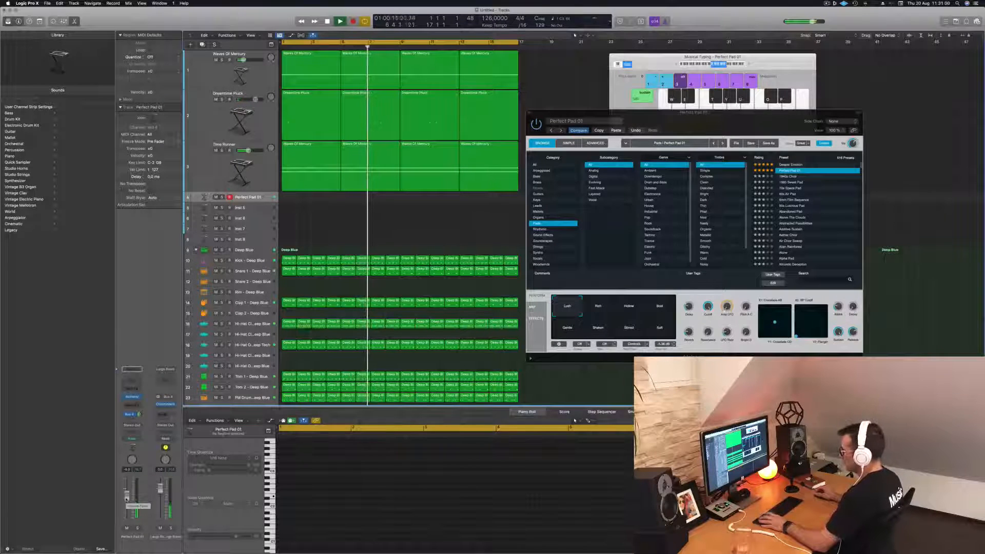
- Record a part of one repeated note on the Perfect Pad 01 track over the playing loop
key("r")
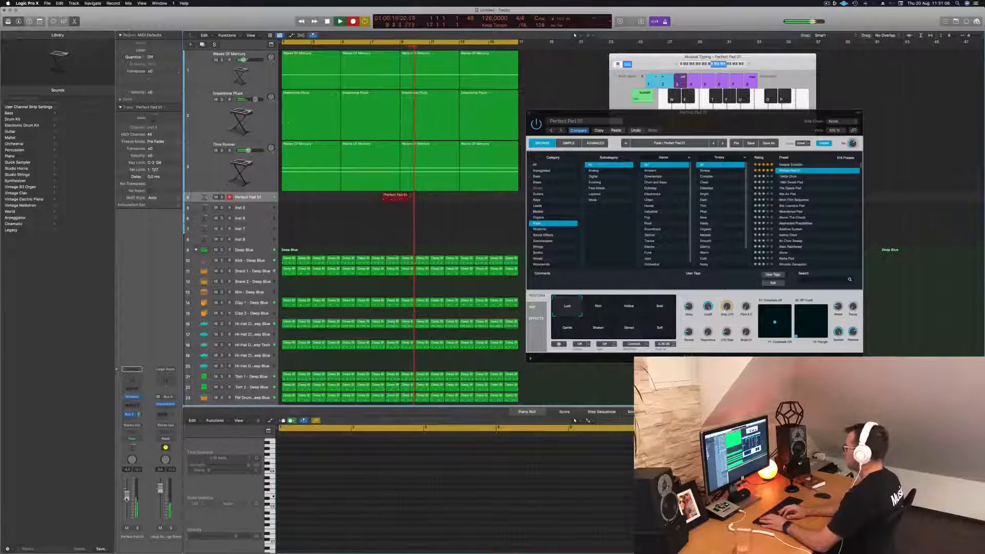
key("a")
key("a")
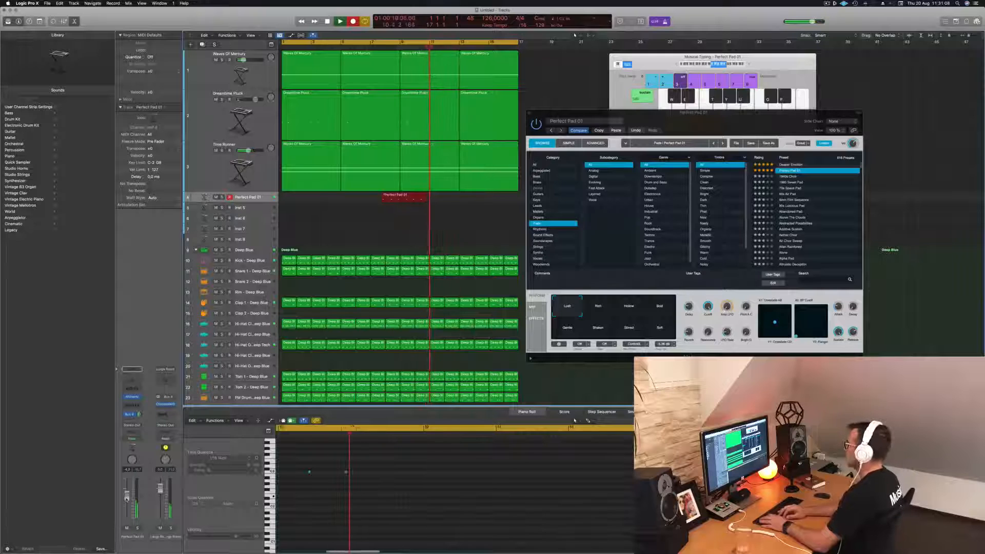
key("a")
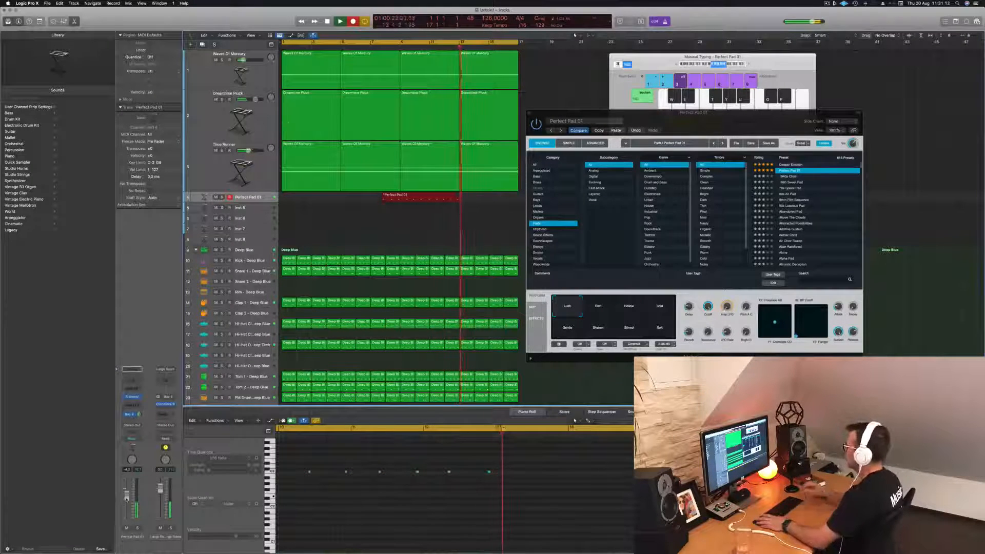
key("space")
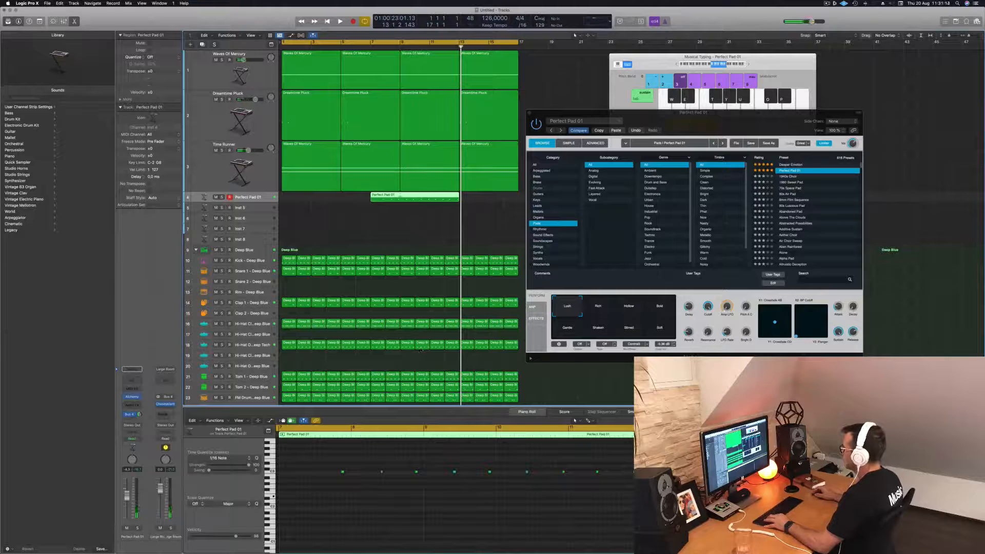
- Split the recorded pad region at bar 9, delete its first part and move the remaining four bars to bar 1
double_click(400, 198, "super")
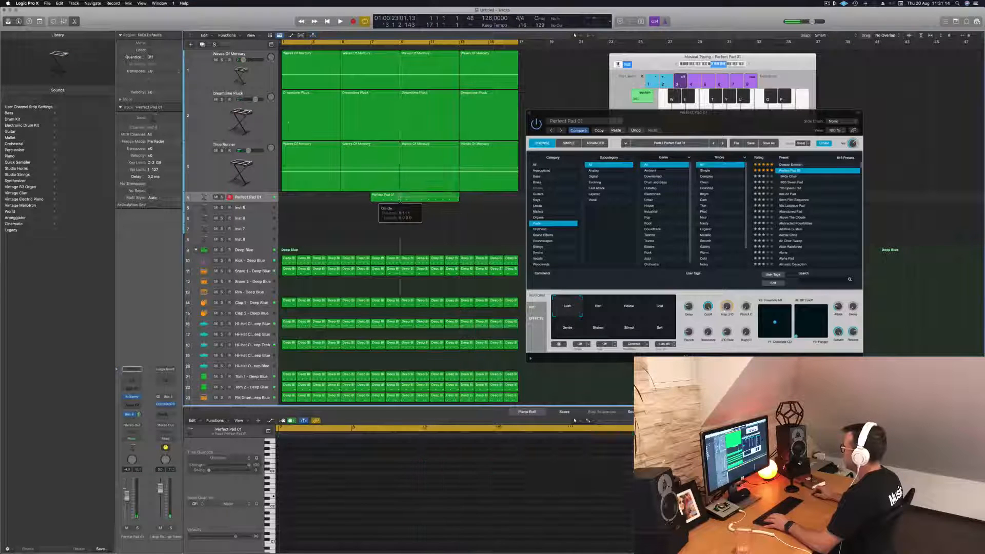
left_click(393, 197)
key("Delete")
left_click_drag(433, 198, 313, 198)
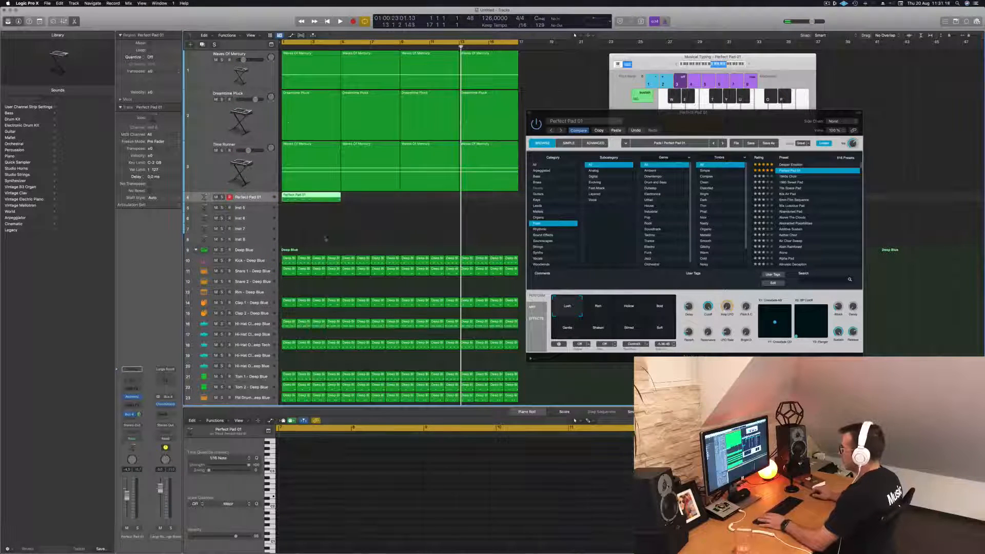
- Quantize all notes of the Perfect Pad 01 region to 1/16 Note in the Piano Roll and check their timing during playback
key("e")
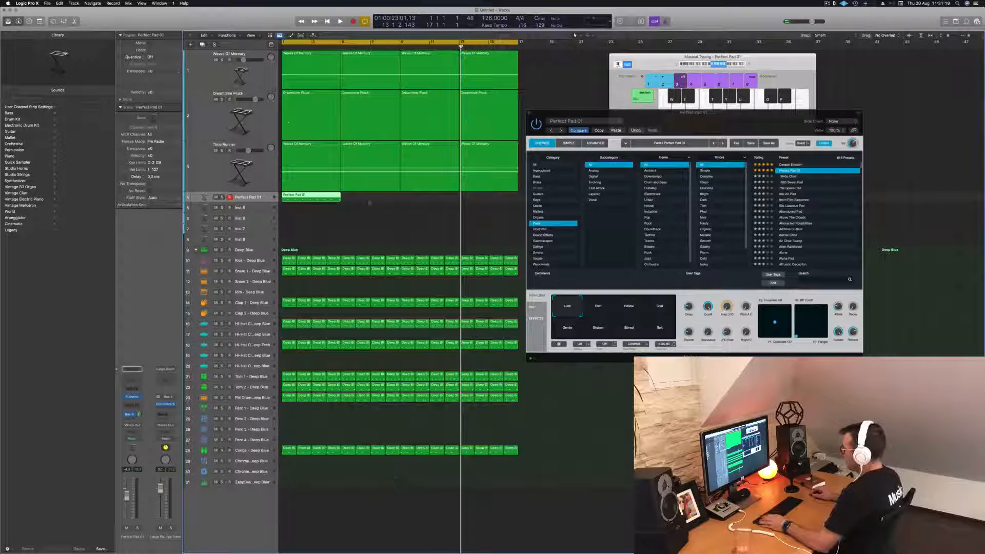
key("e")
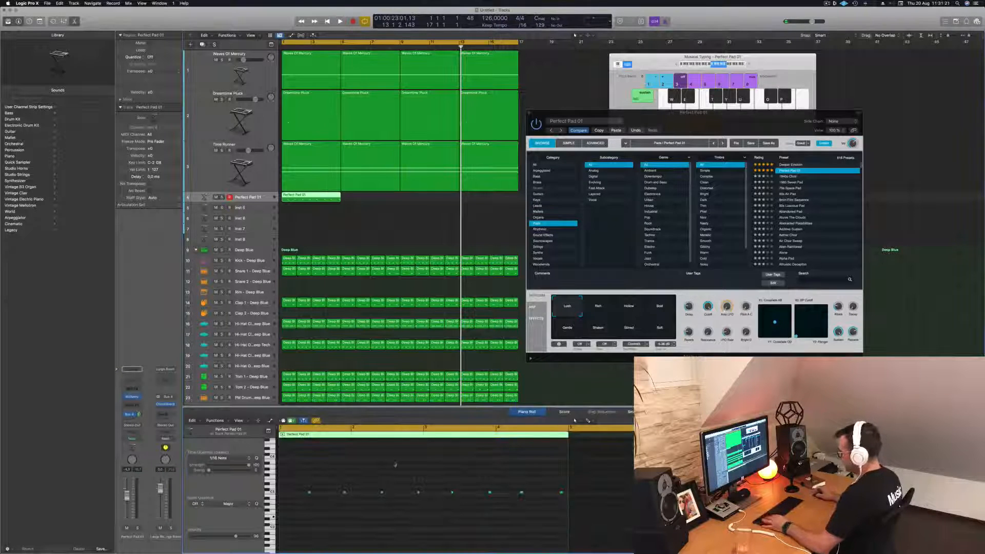
key("space")
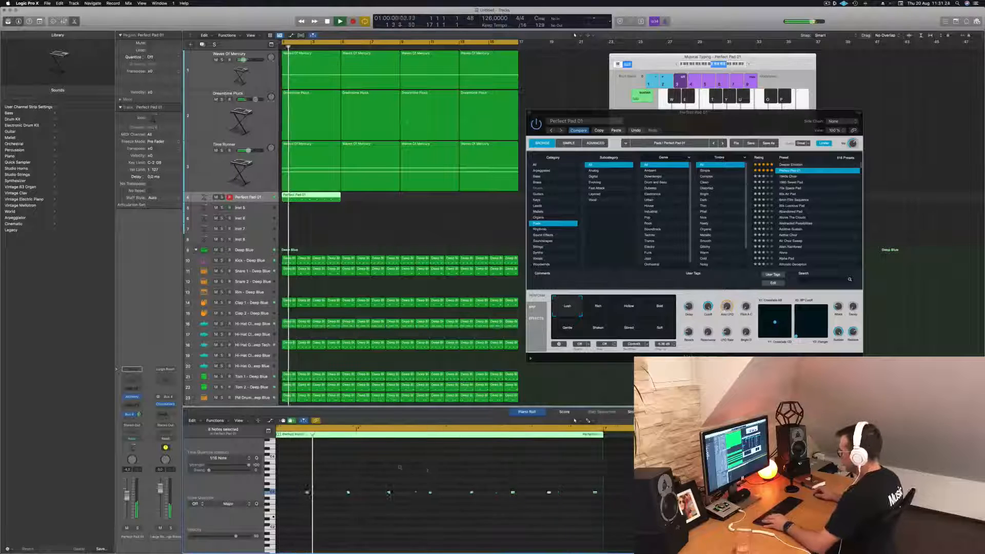
key("super+Left")
key("super+Left")
key("super+Left")
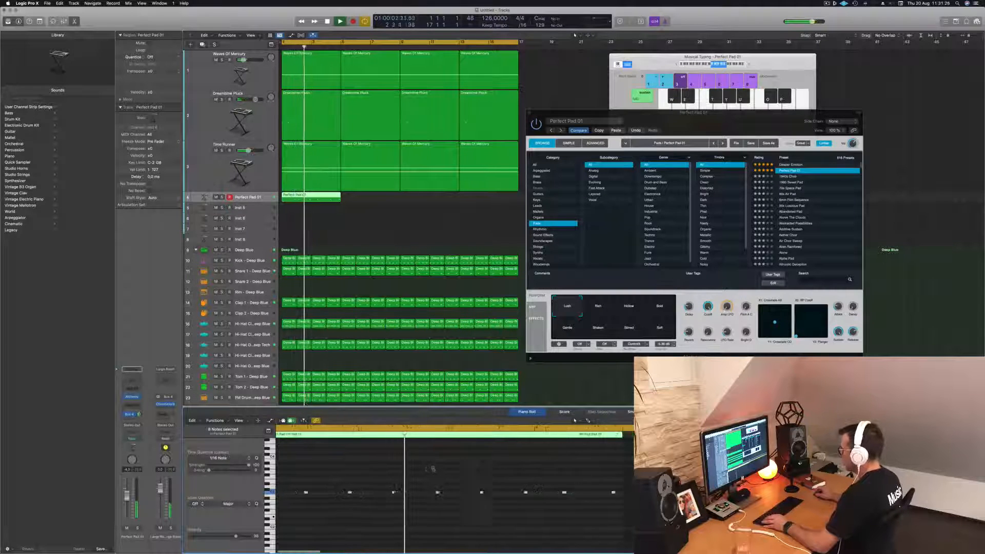
scroll(432, 469, "left", 2)
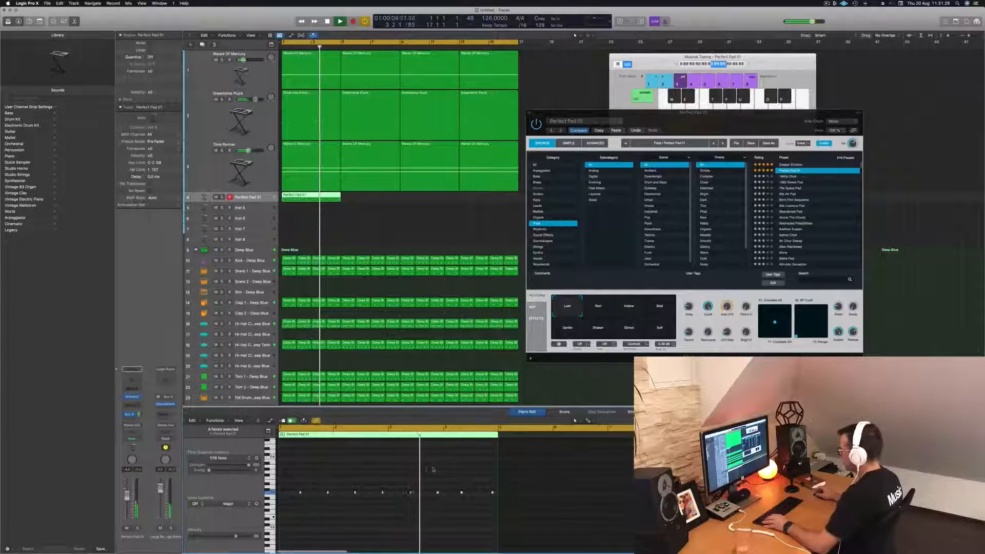
scroll(446, 470, "right", 2)
scroll(447, 469, "right", 2)
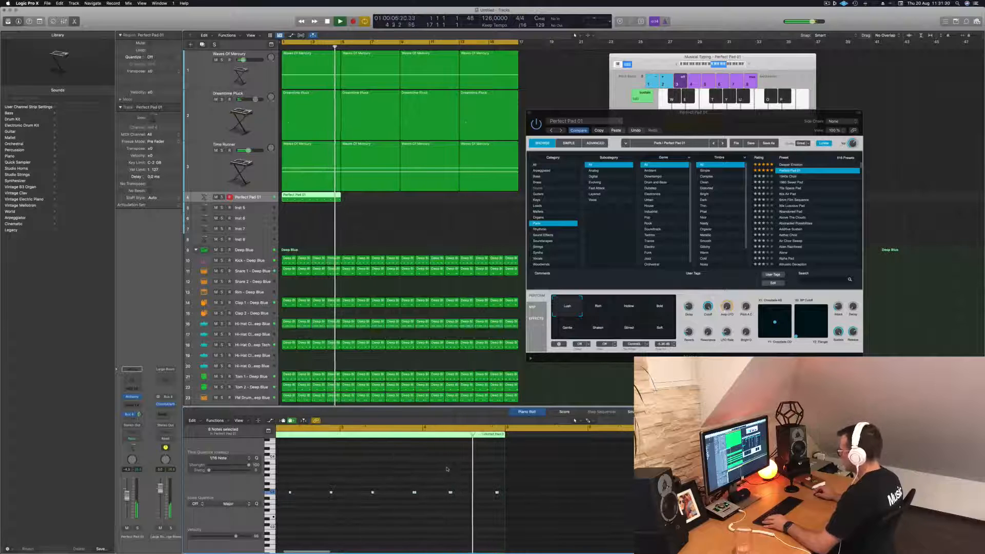
- Shift the pad region's early seventh note right to match the even note spacing and replay the loop from the start
key("space")
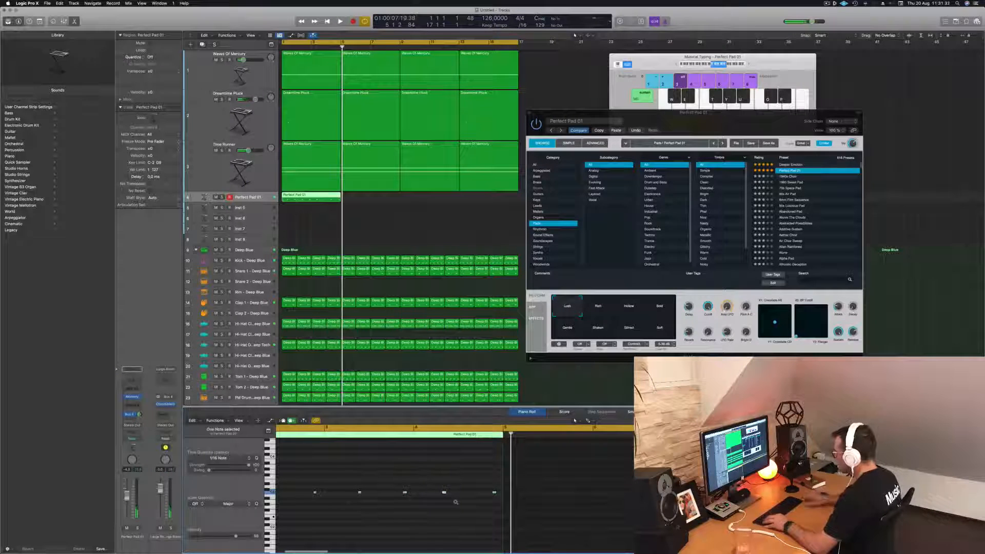
key("Return")
key("space")
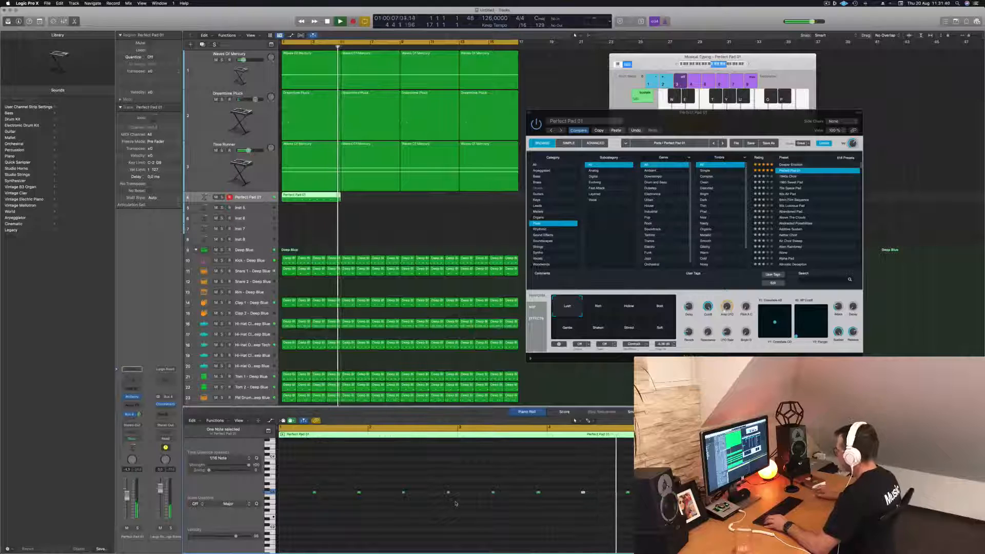
- Copy the four-bar Perfect Pad 01 region along its track to fill the loop up to bar 17, and replay it
left_click_drag(308, 195, 496, 200)
left_click(320, 199, "shift")
key("Return")
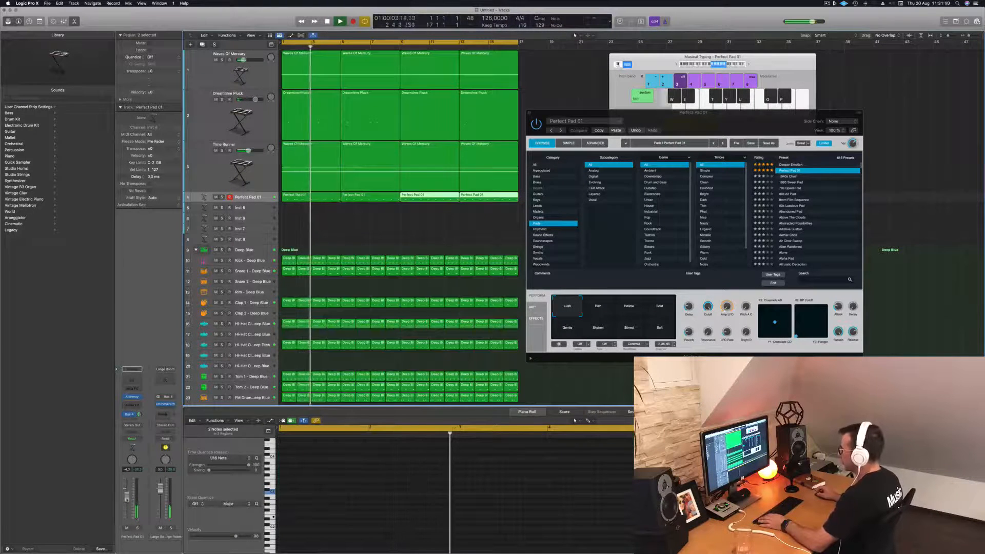
- Compare the Rich, Hollow, Bold and Gentle variations of Perfect Pad 01 during playback and return to Lush
key("Return")
left_click(598, 307)
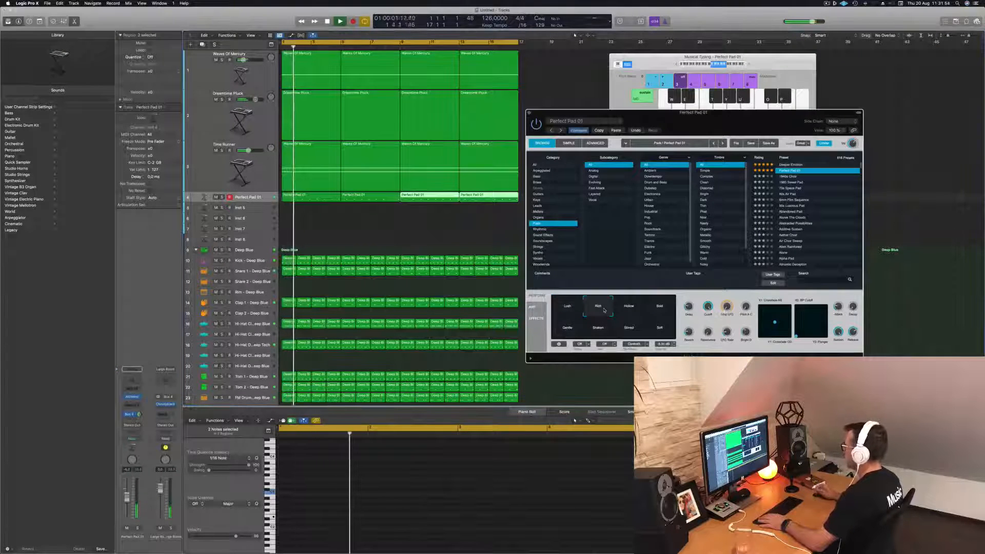
left_click_drag(723, 120, 653, 117)
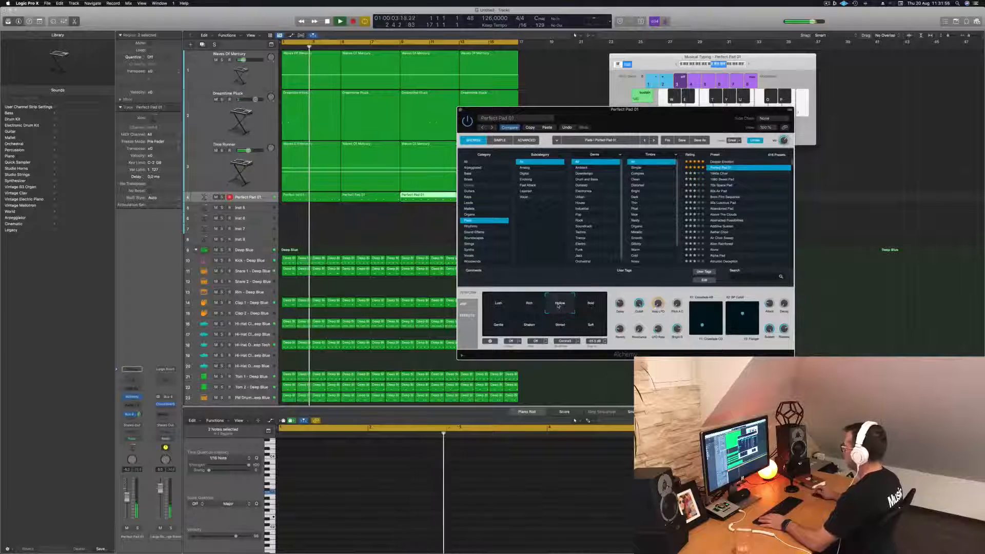
left_click(588, 305)
left_click(506, 328)
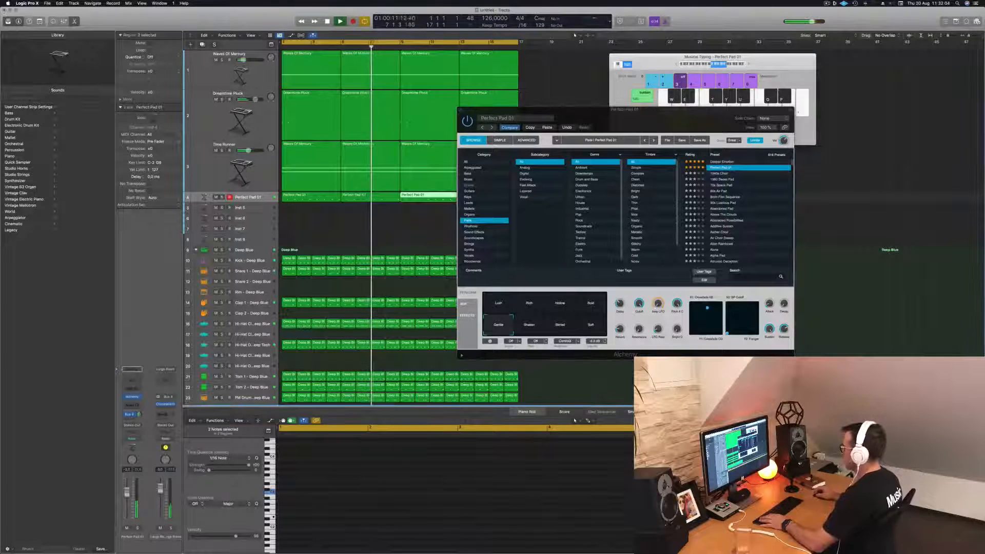
left_click(498, 303)
- Replay the loop from the start, lower the Perfect Pad 01 track's volume slightly and move its Alchemy window off Musical Typing
key("Return")
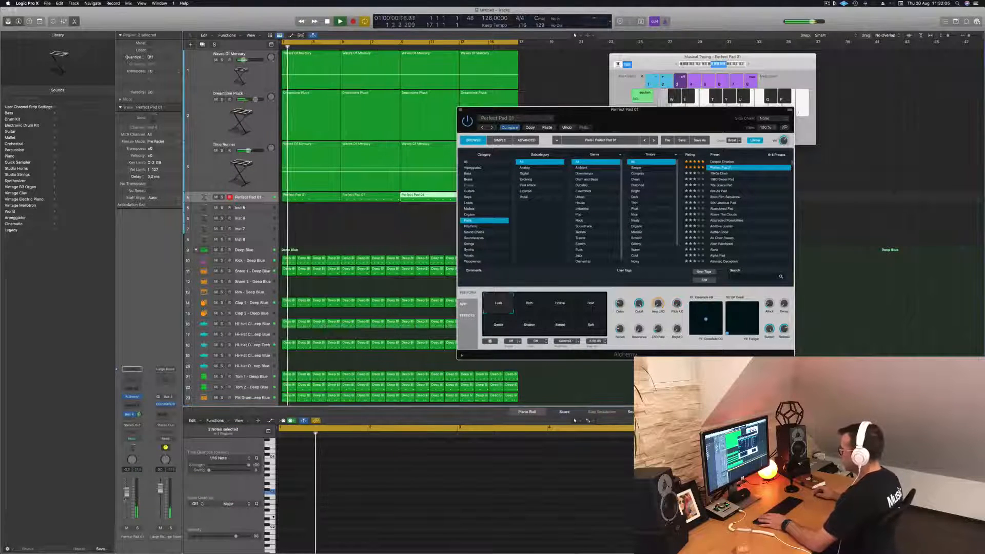
left_click_drag(127, 492, 127, 497)
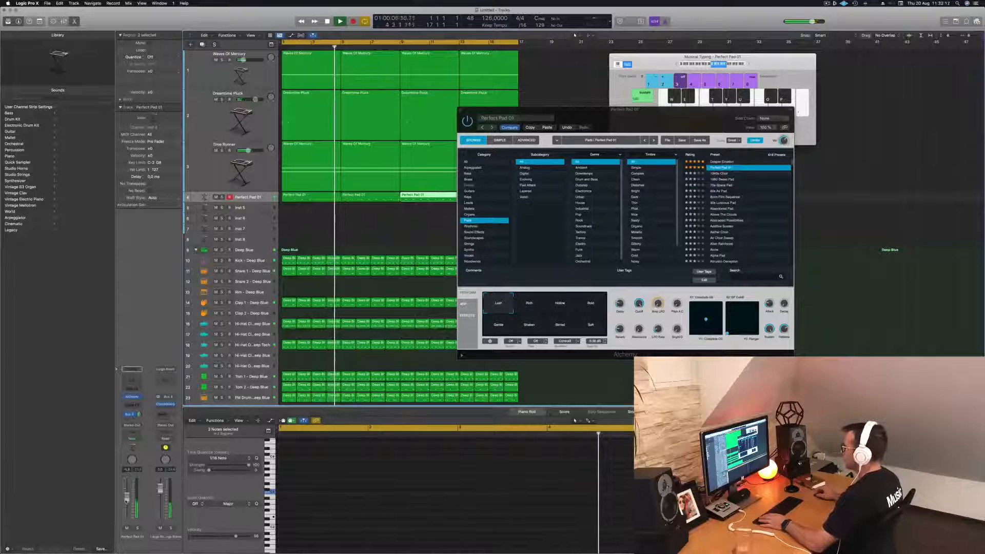
left_click_drag(484, 109, 336, 135)
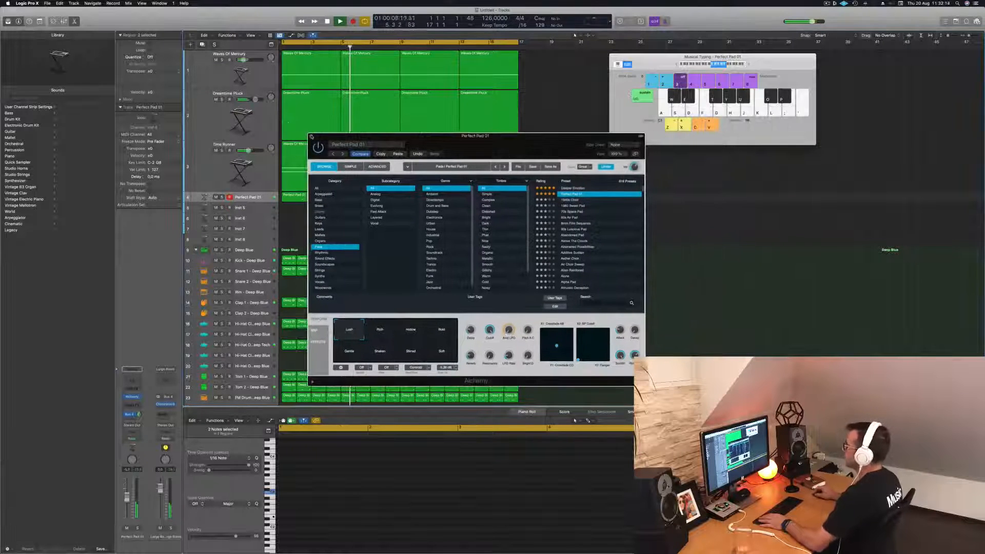
- Close the Perfect Pad 01 Alchemy window and select the empty Inst 5 track
left_click(311, 136)
left_click(316, 216)
left_click(258, 209)
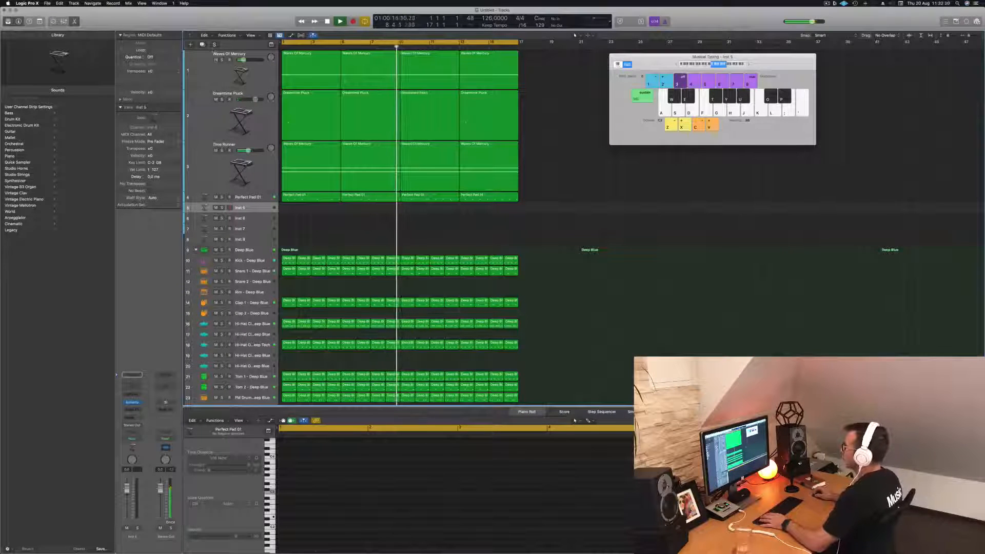
- Unmute the Tom 1 - Deep Blue track and mute the Waves Of Mercury track during playback
scroll(359, 226, "down", 1)
scroll(400, 226, "down", 5)
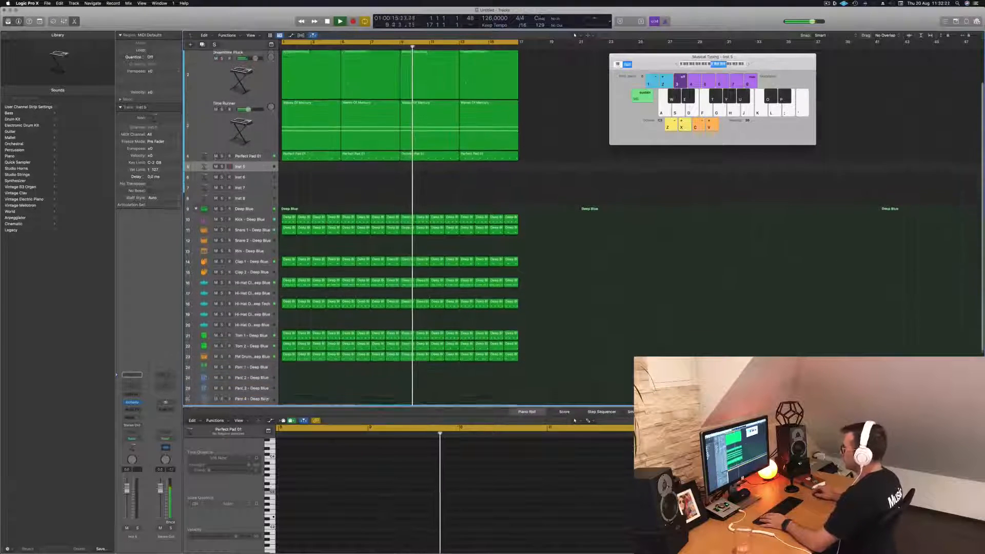
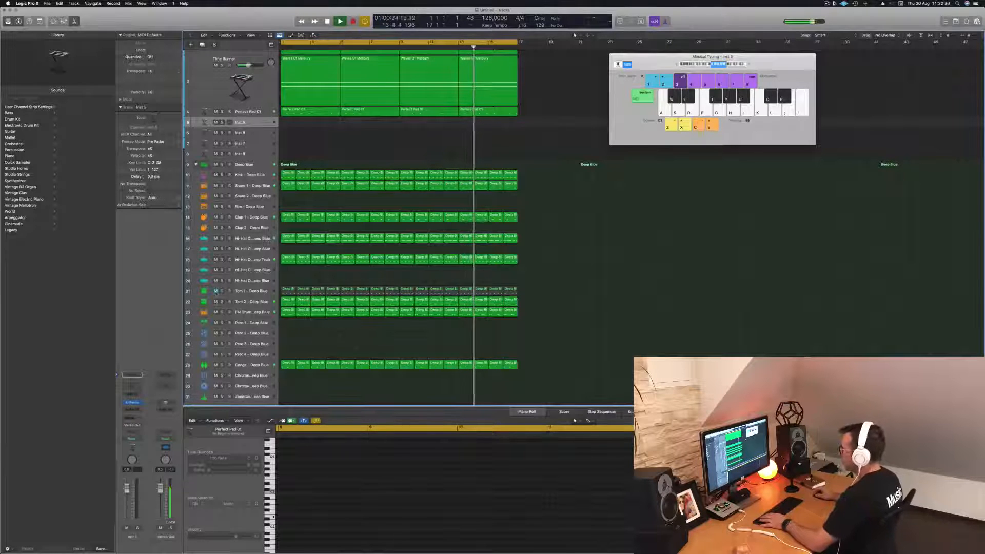
mouse_move(215, 291)
left_mouse_down()
mouse_move(215, 312)
mouse_move(216, 291)
left_mouse_up()
scroll(346, 284, "up", 5)
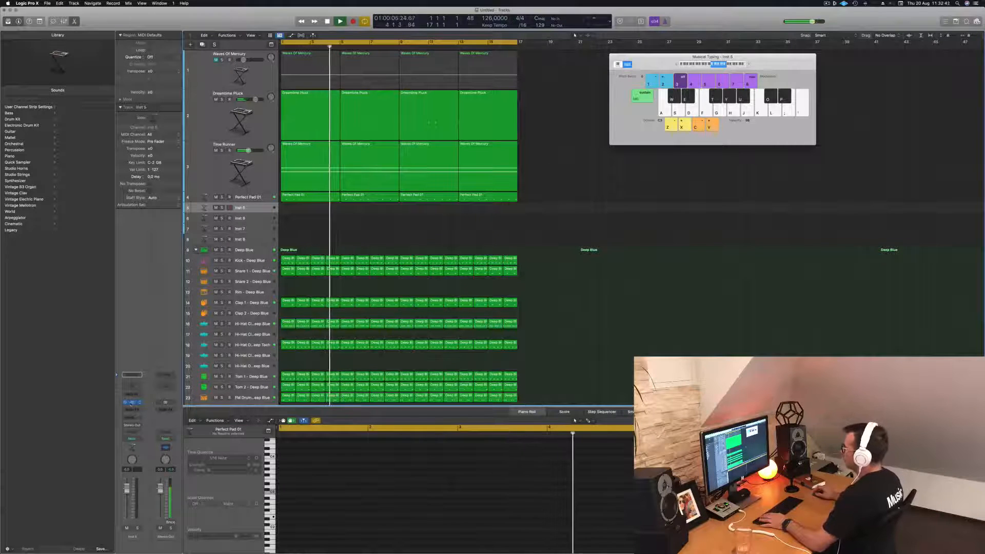
- Open the Alchemy synth on the Inst 5 track and add a send to the bus feeding Aux 5
left_click(132, 402)
left_click_drag(467, 94, 500, 96)
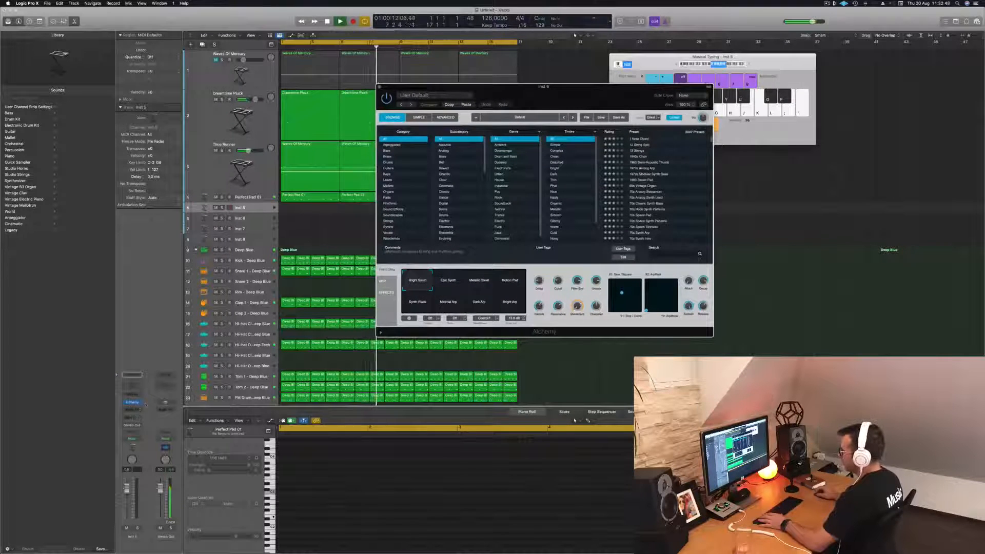
left_click(132, 374)
mouse_move(149, 426)
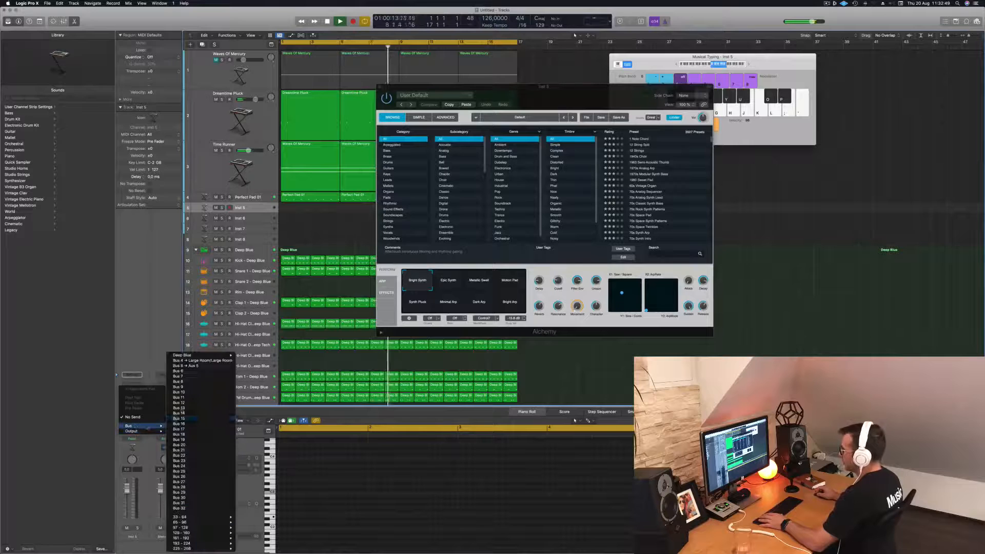
left_click(195, 366)
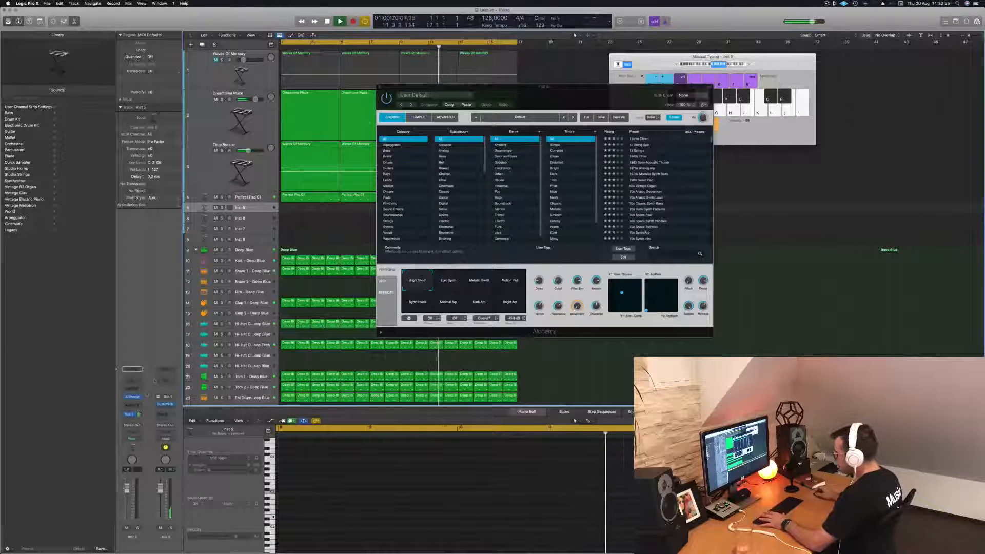
- Filter the Alchemy presets to the Keys category and load 80s Bell Vox Layers
left_click(389, 175)
left_click_drag(579, 98, 517, 104)
left_click(597, 143)
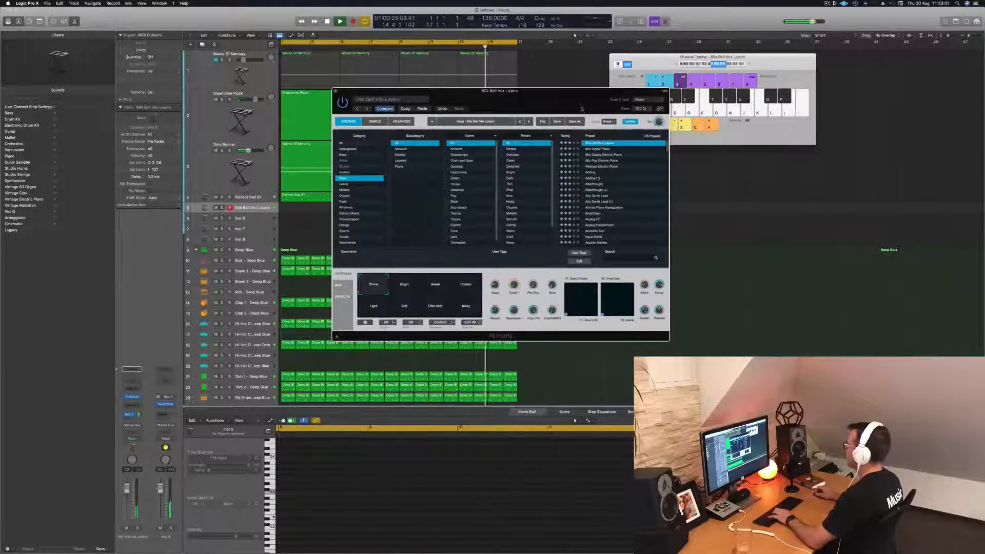
- Shift the Musical Typing range lower and move the Alchemy and Musical Typing windows apart so both are usable
left_click_drag(582, 109, 658, 115)
left_click_drag(708, 65, 680, 71)
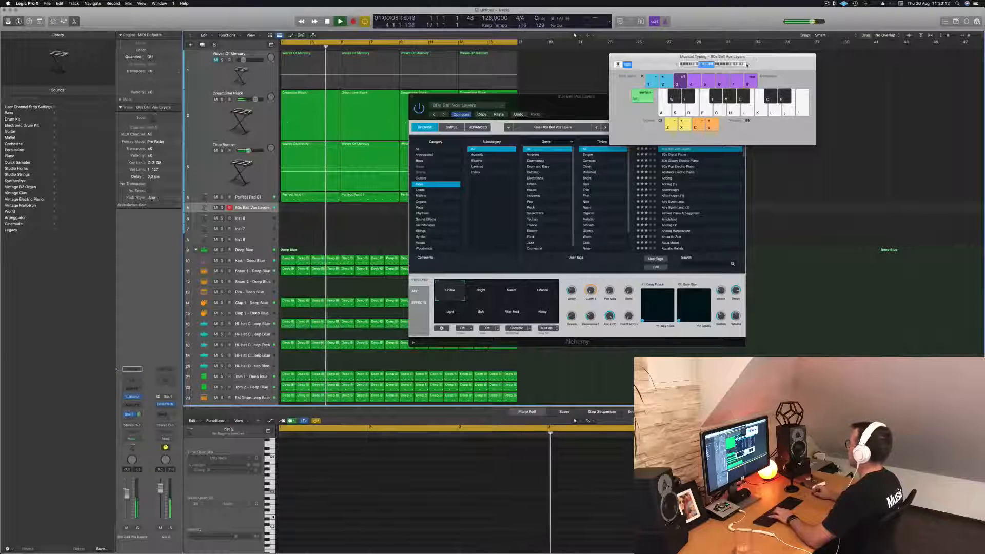
left_click_drag(747, 64, 925, 60)
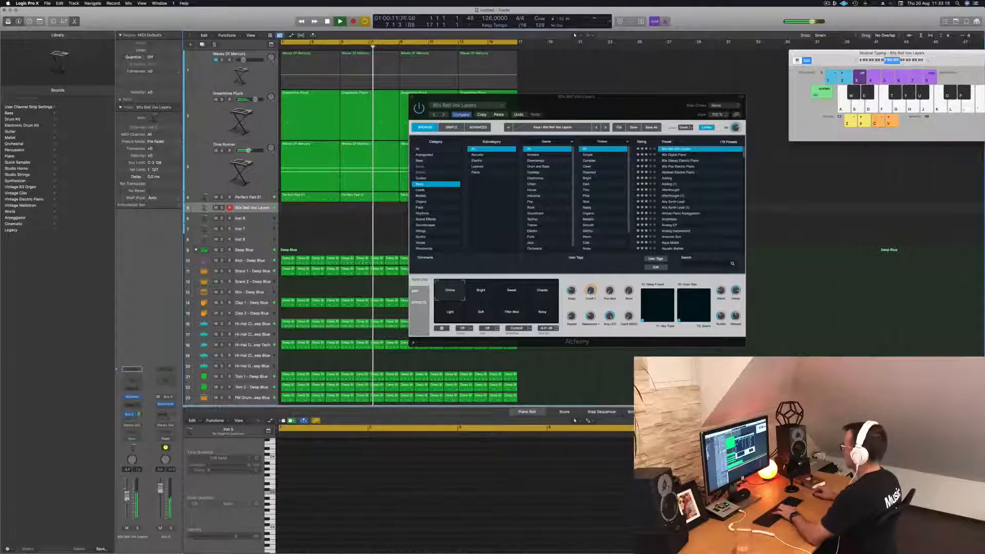
- Audition 80s Digital Piano, 80s Glassy Electric Piano, 80s Pop Electric Piano and Abstract Electric Piano by playing notes over the loop
left_click(677, 154)
key("h")
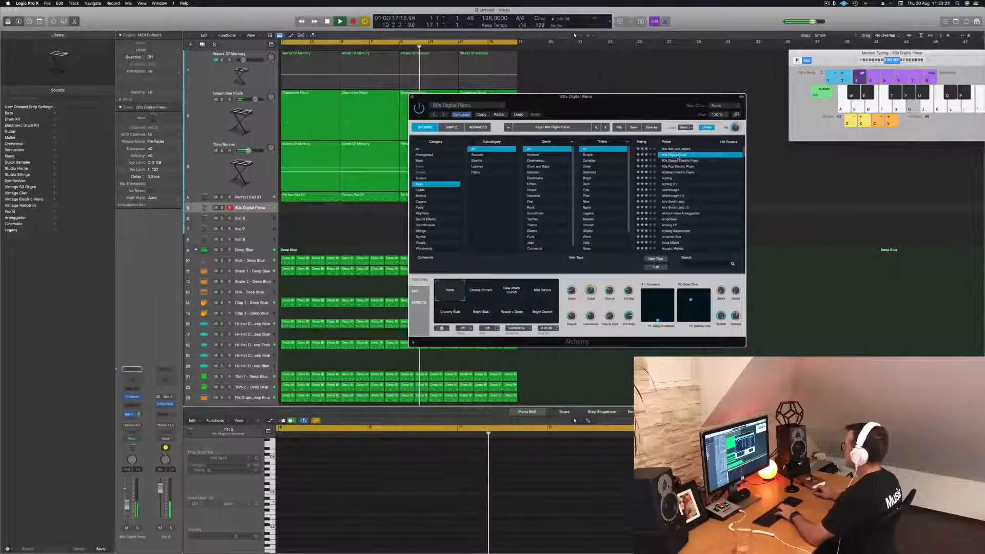
left_click(679, 161)
key("k")
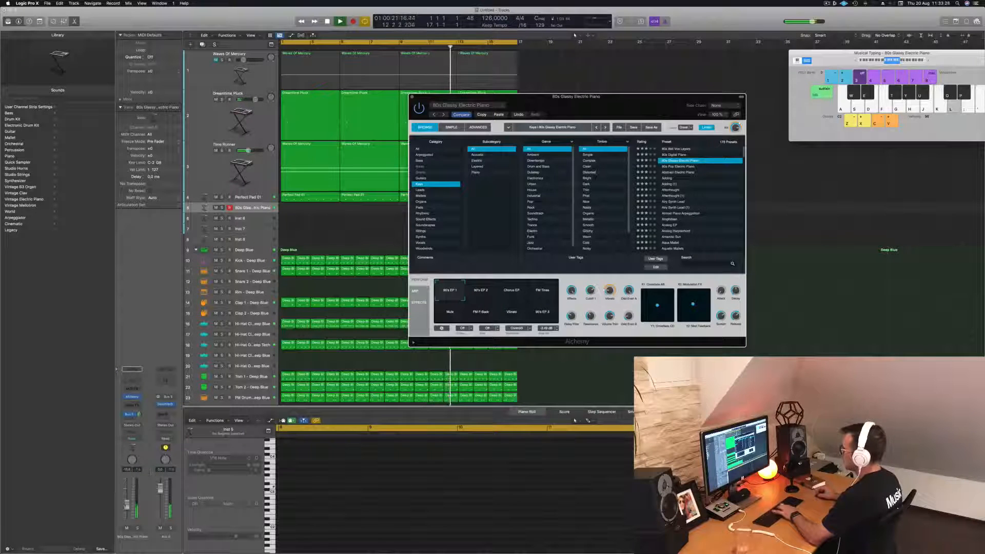
key("k")
key("l")
left_click(463, 362)
left_click(681, 168)
left_click(681, 167)
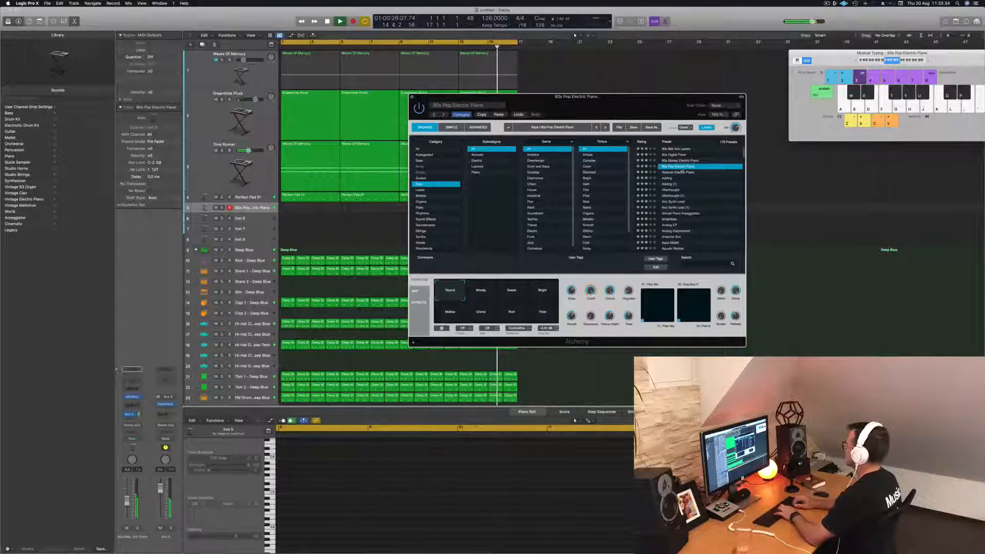
key("Down")
key("k")
key("l")
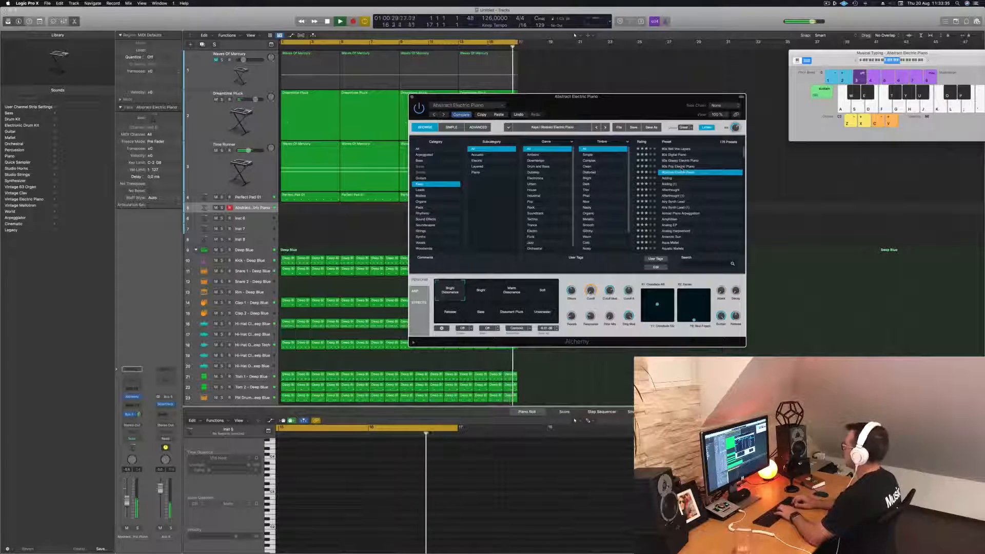
- Audition the following Keys presets one by one from Adding through Airy Synth Lead, Analog EP and Analog Harpsichord to Antarctic Sun
key("Down")
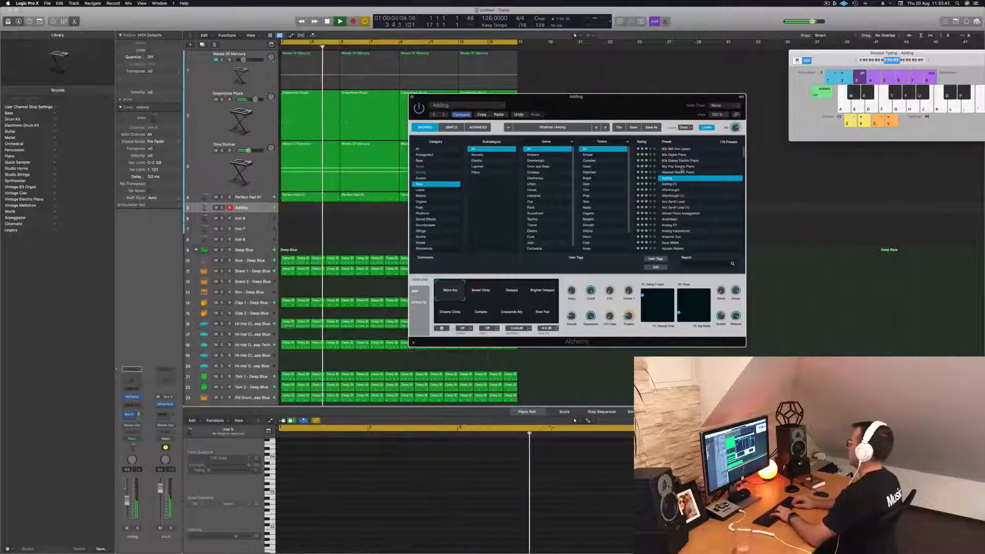
key("Down")
key("Down")
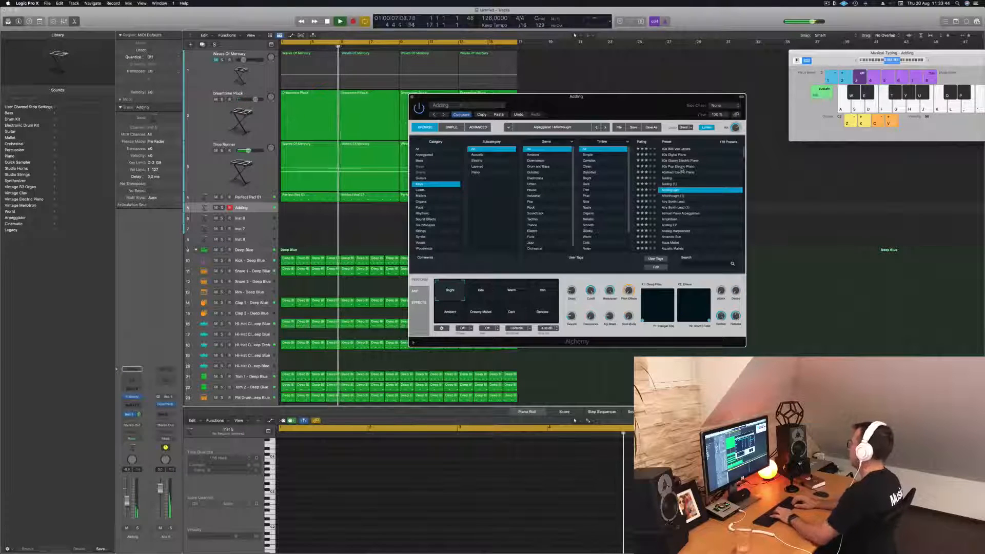
key("Down")
key("Down")
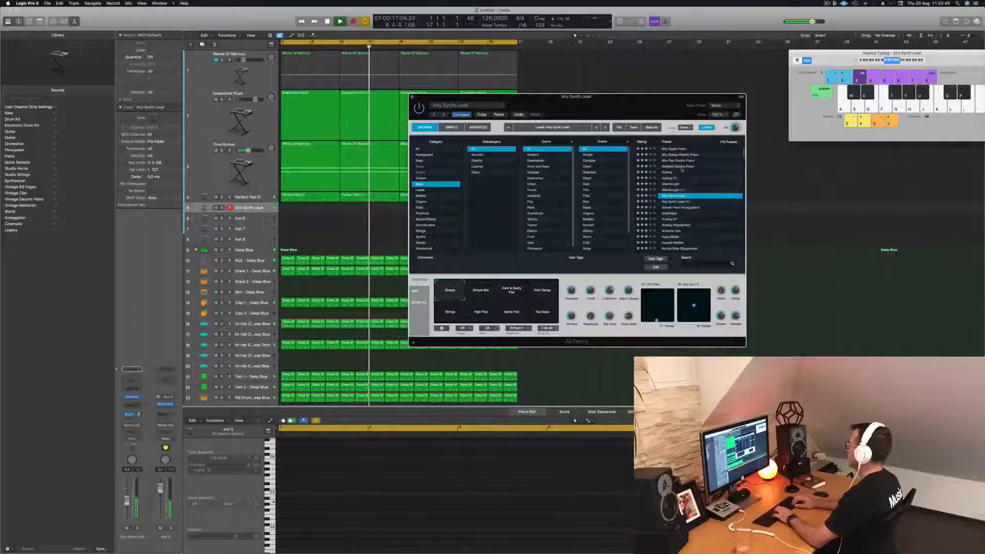
key("Down")
key("Down")
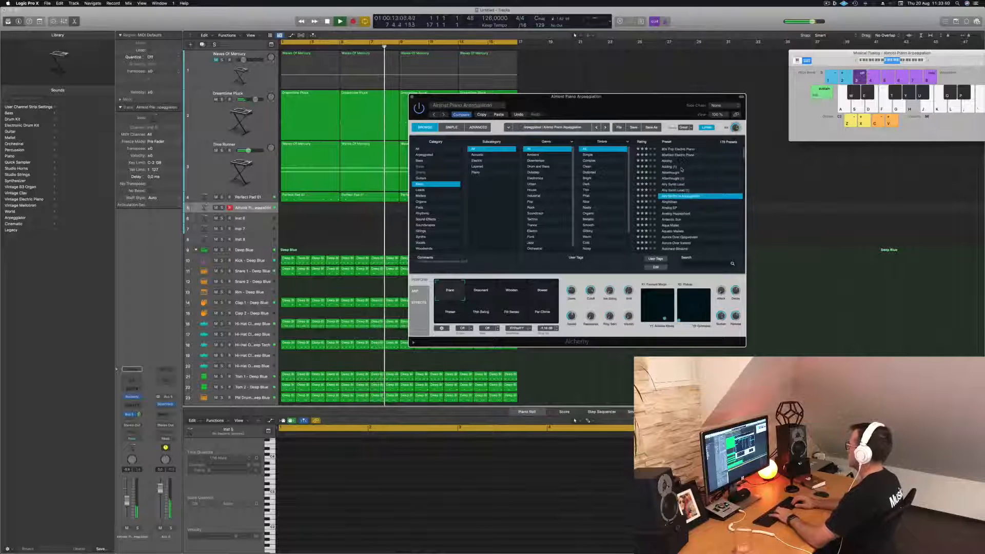
key("Down")
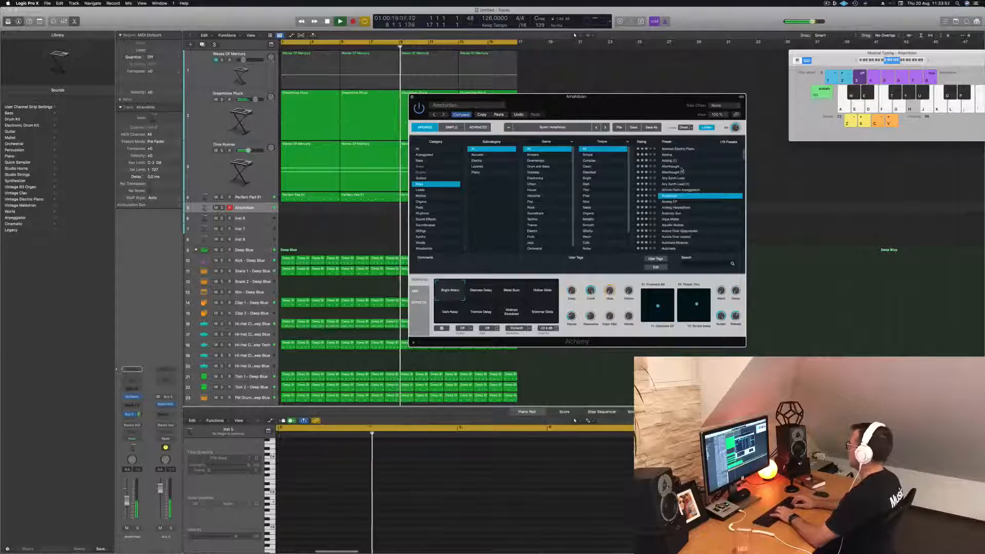
key("Down")
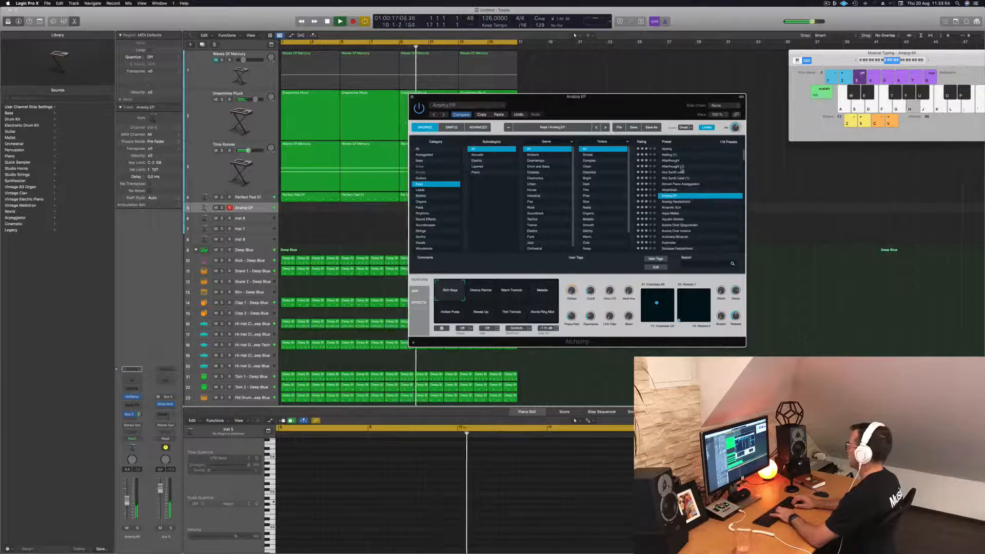
key("Down")
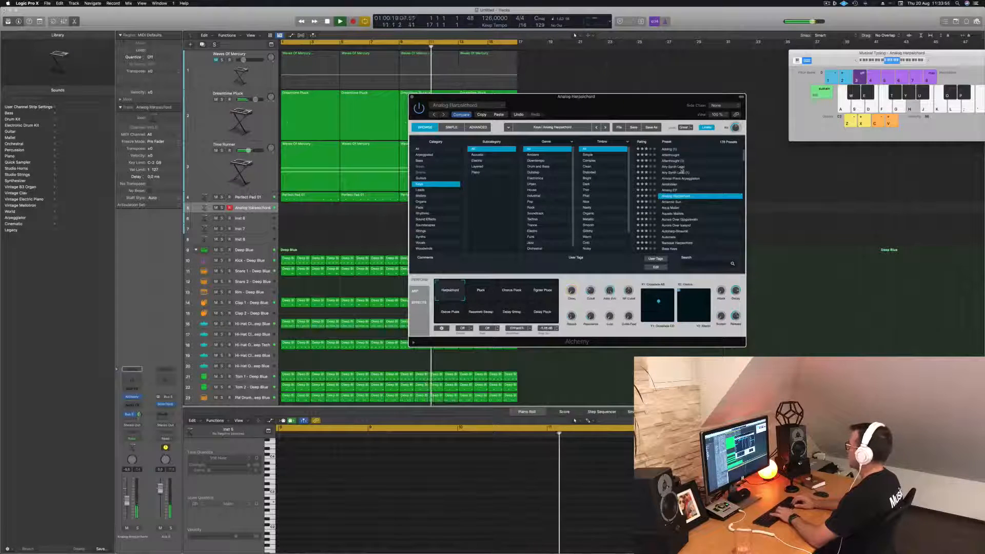
key("Down")
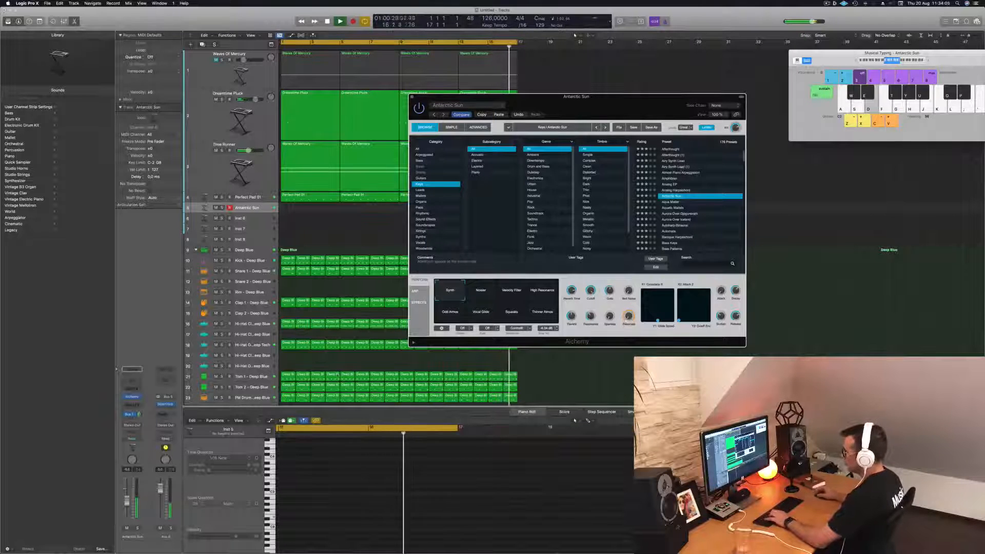
- Adjust the Antarctic Sun track's volume slightly, compare the preset's eight sound variations and return to Synth
left_click(127, 497)
key("a")
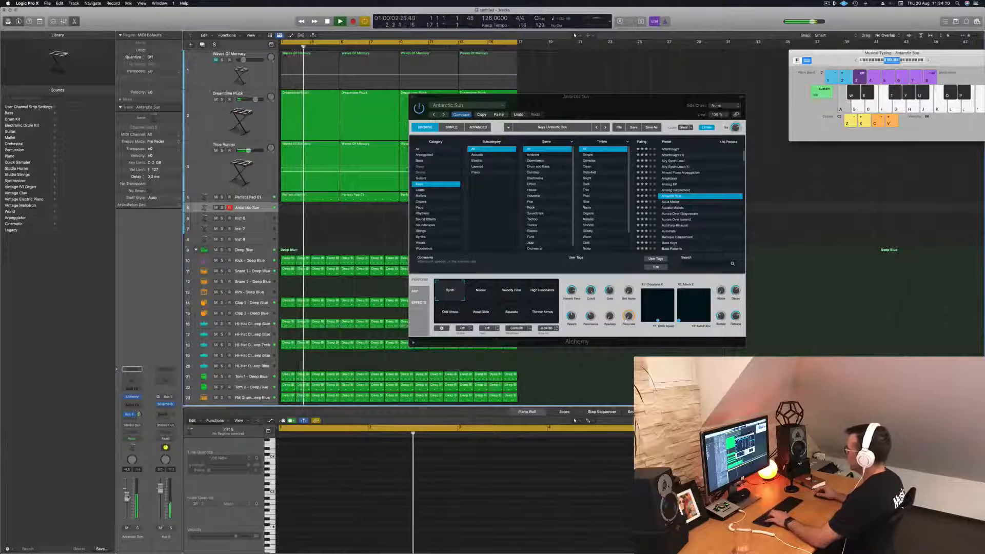
left_click(484, 292)
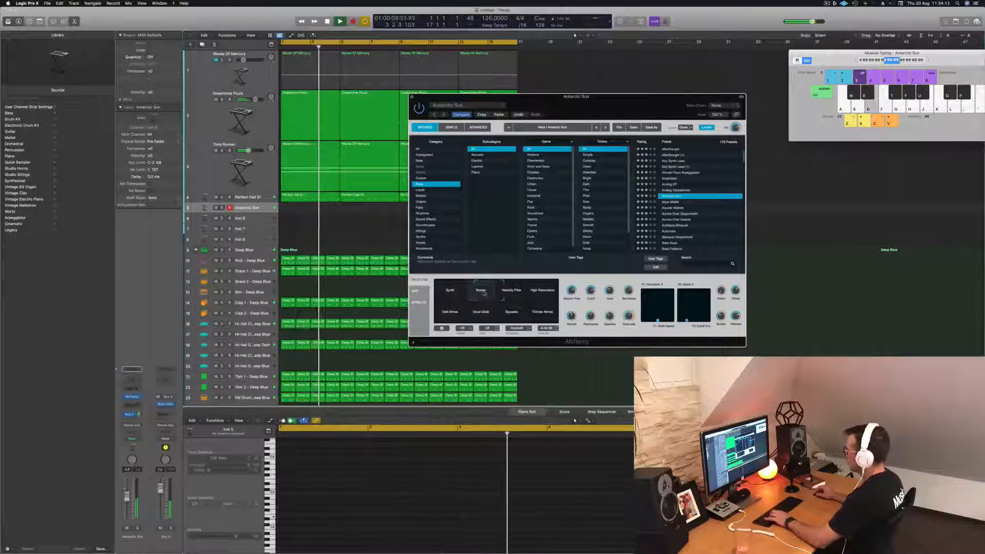
left_click(511, 294)
left_click(546, 295)
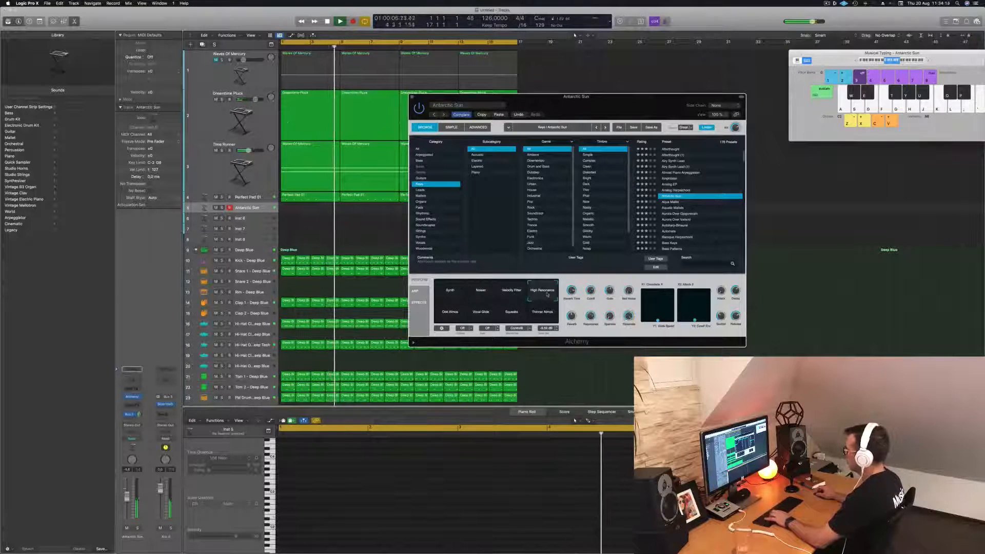
left_click(450, 311)
left_click(482, 314)
left_click(511, 312)
left_click(542, 313)
left_click(450, 290)
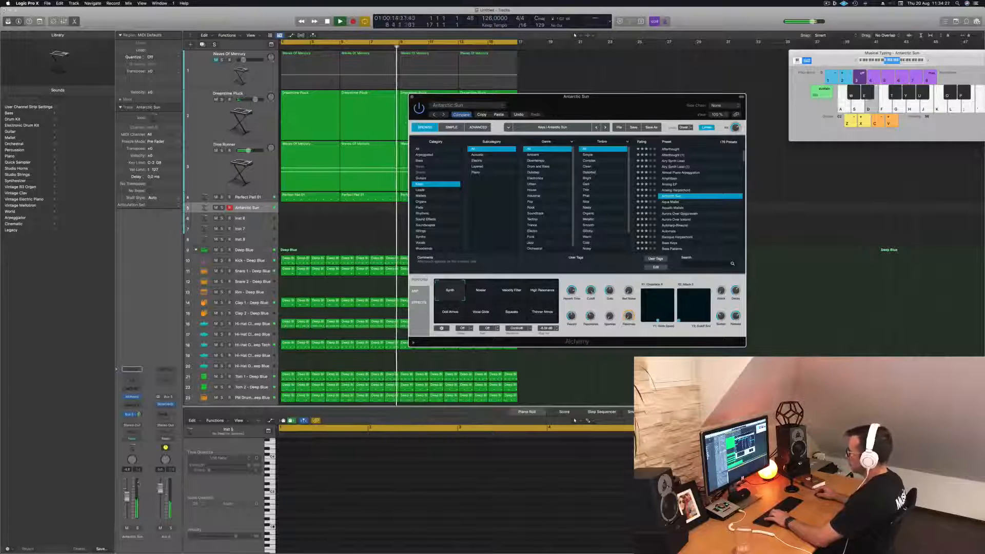
- Play Antarctic Sun in another octave, and audition the Aquatic Mallets preset and the first Aurora Over preset
left_click(878, 99)
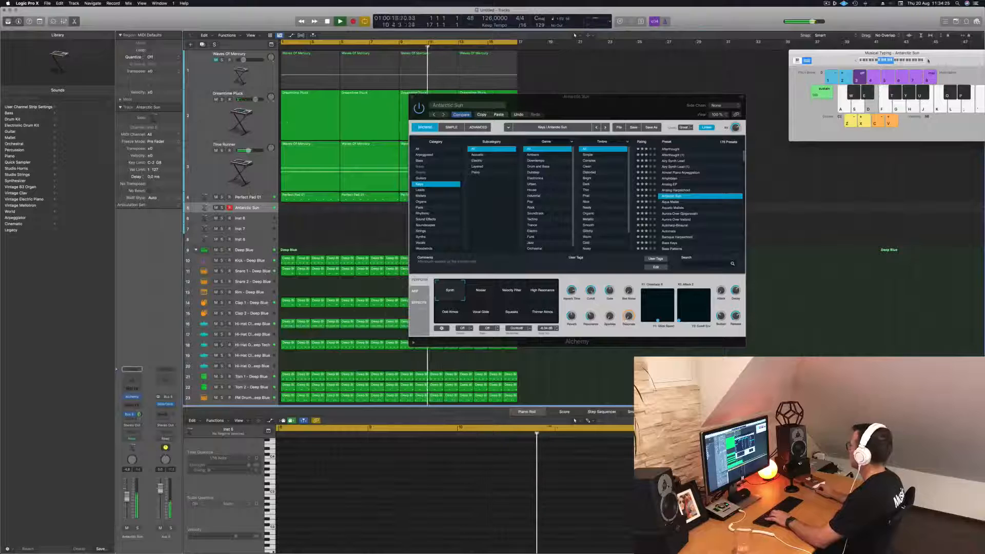
key("a")
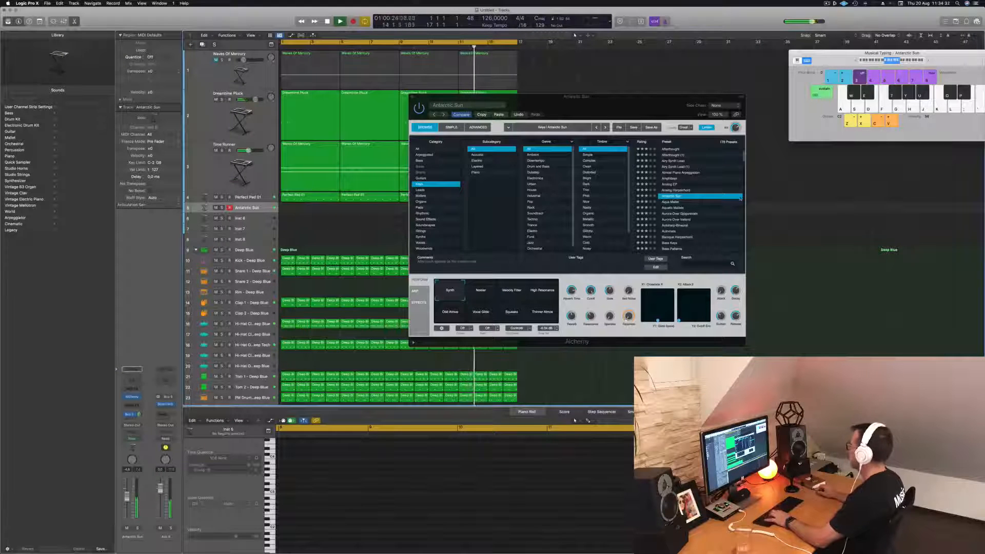
left_click(676, 202)
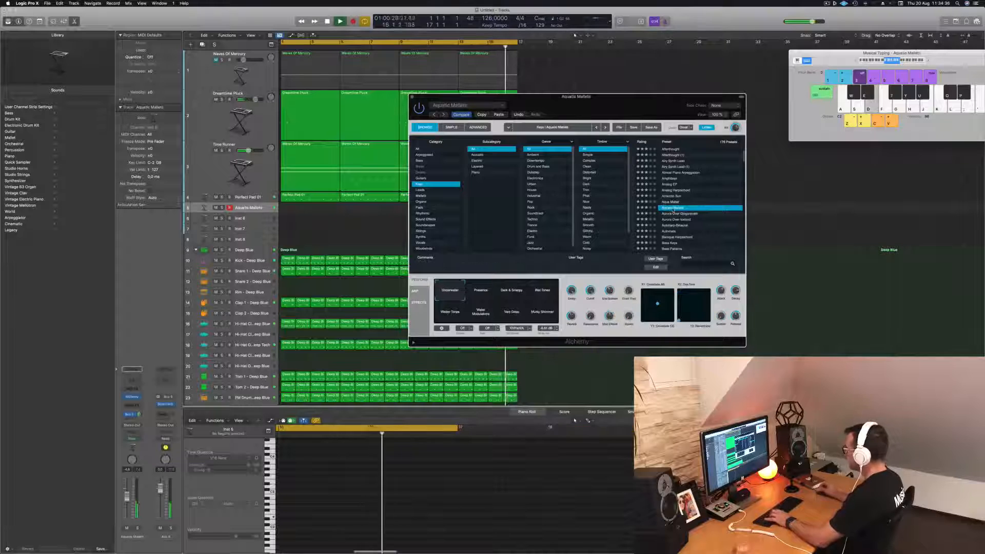
left_click(679, 214)
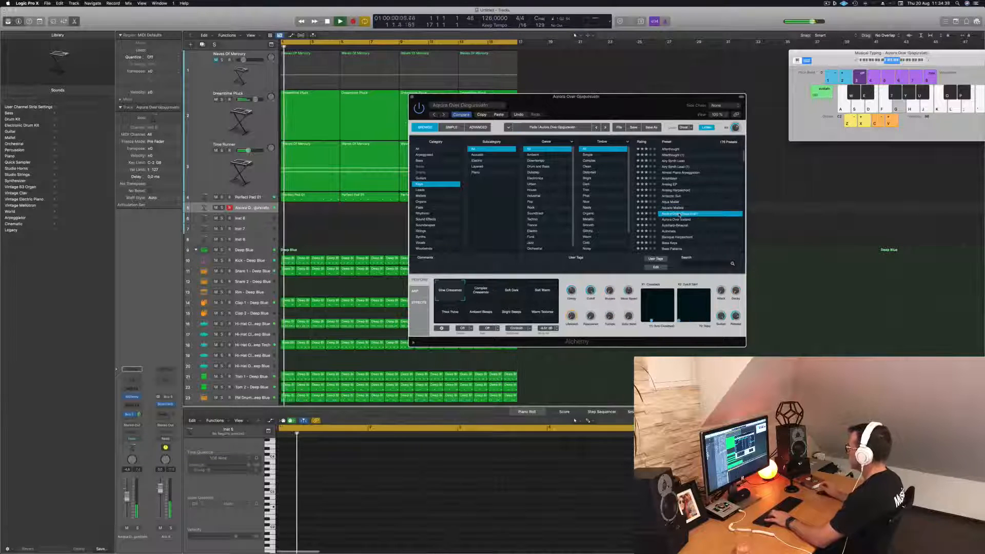
key("d")
key("f")
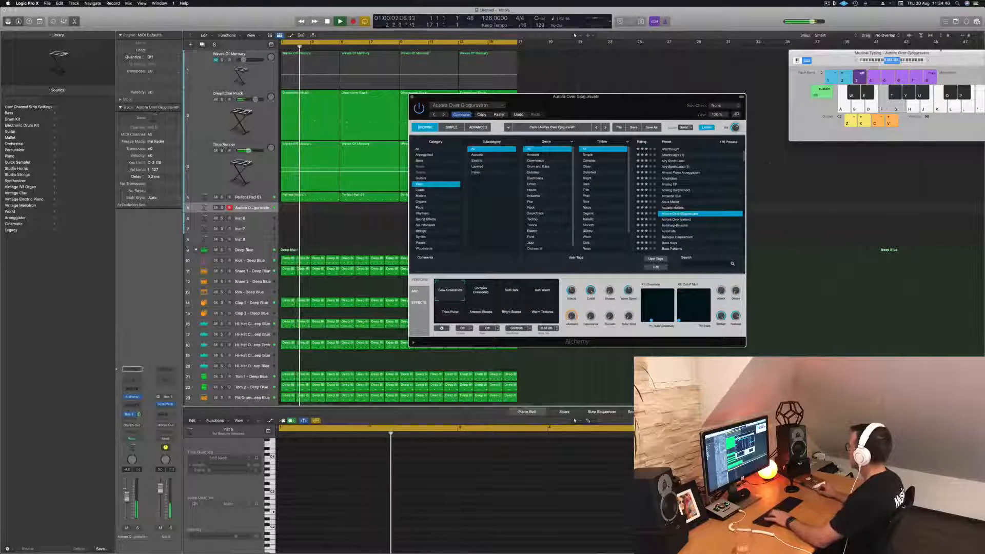
- Raise the Musical Typing octave range and audition both Aurora Over presets and Autoharp-Binaural
left_click(928, 61)
key("d")
key("f")
key("g")
left_click(682, 220)
key("d")
key("f")
left_click(677, 226)
key("g")
key("d")
key("g")
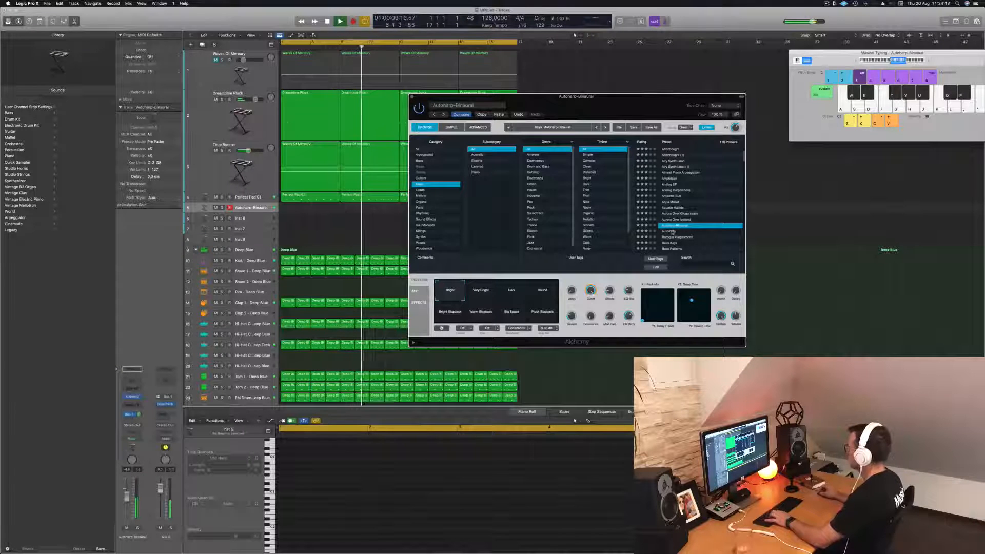
- Audition further Keys presets down the list, including Baroque Harpsichord, Bass Keys and Bell Keys
scroll(704, 211, "down", 3)
left_click(703, 207)
key("d")
key("f")
left_click(681, 211)
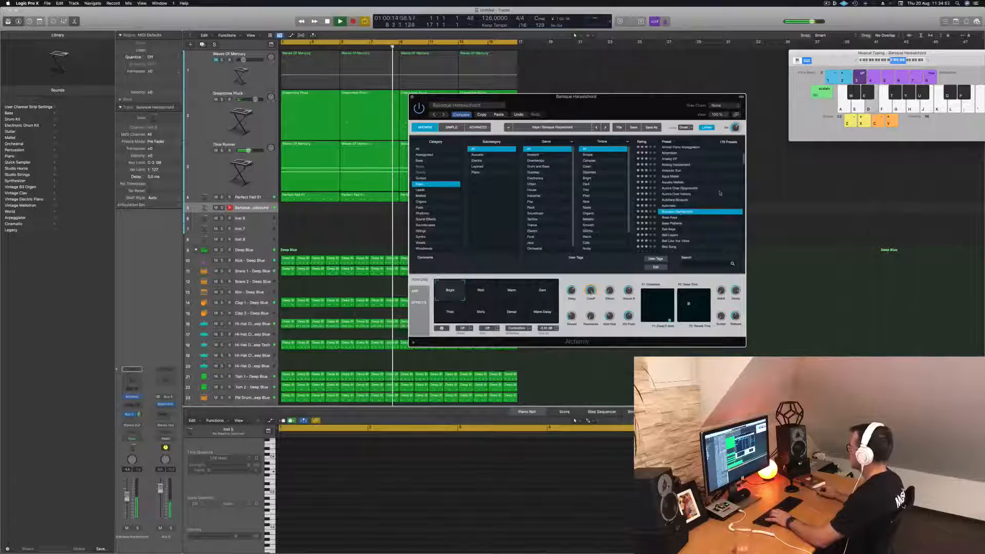
scroll(672, 203, "down", 3)
left_click(669, 196)
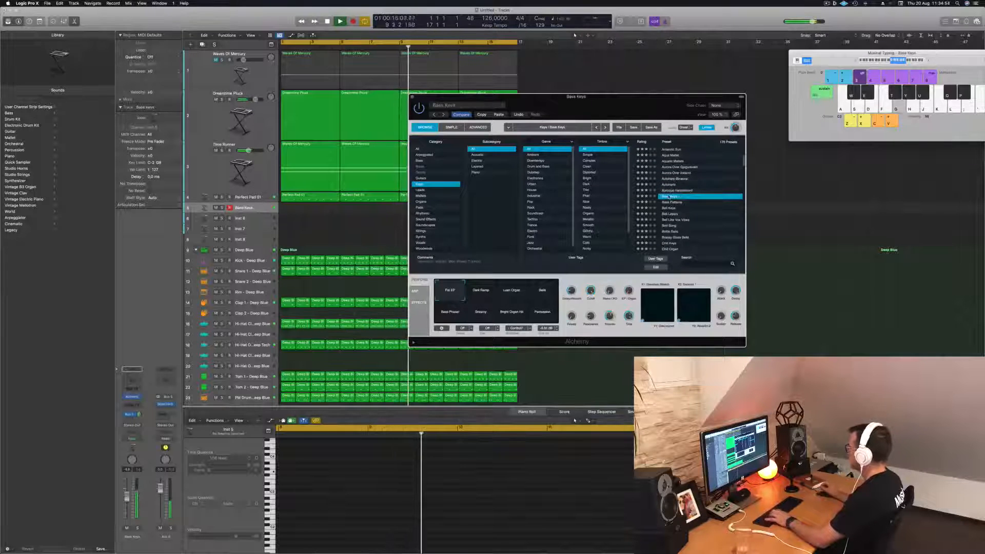
left_click(671, 208)
key("d")
key("f")
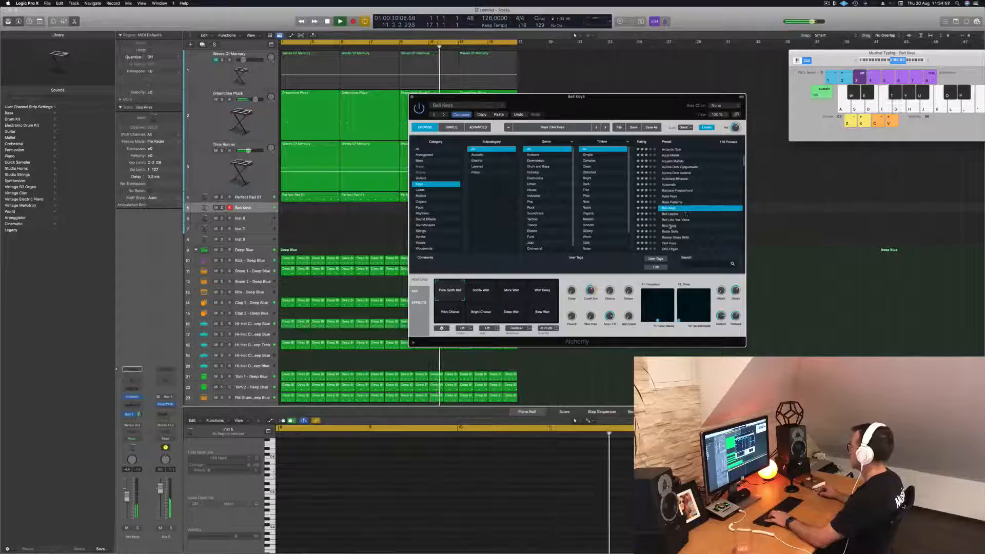
- Audition Keys presets down the list from Bell Keys, including Bird Song, Bottle Bells, Breezy Glass Bells and Chillwave Vibes
key("Down")
key("Down")
key("Down")
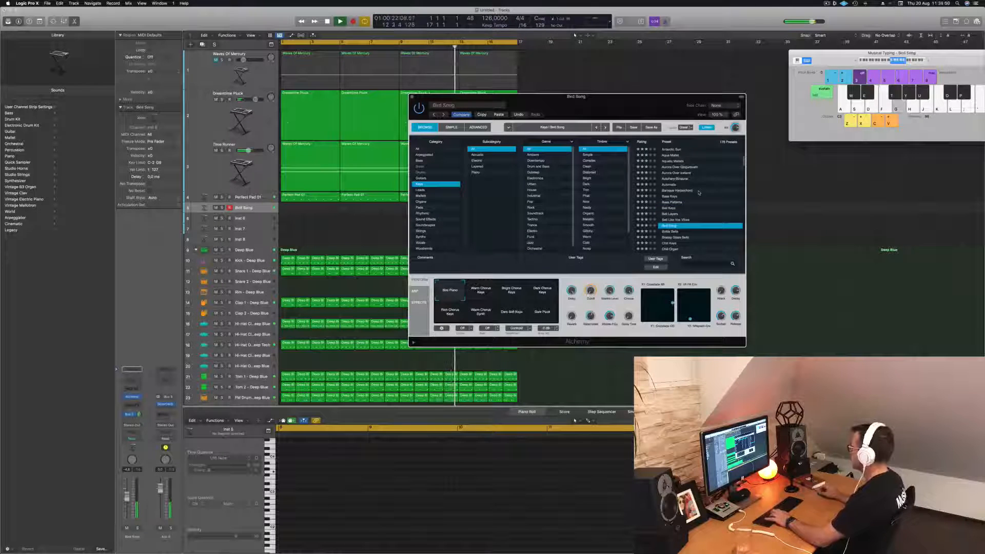
scroll(699, 192, "down", 3)
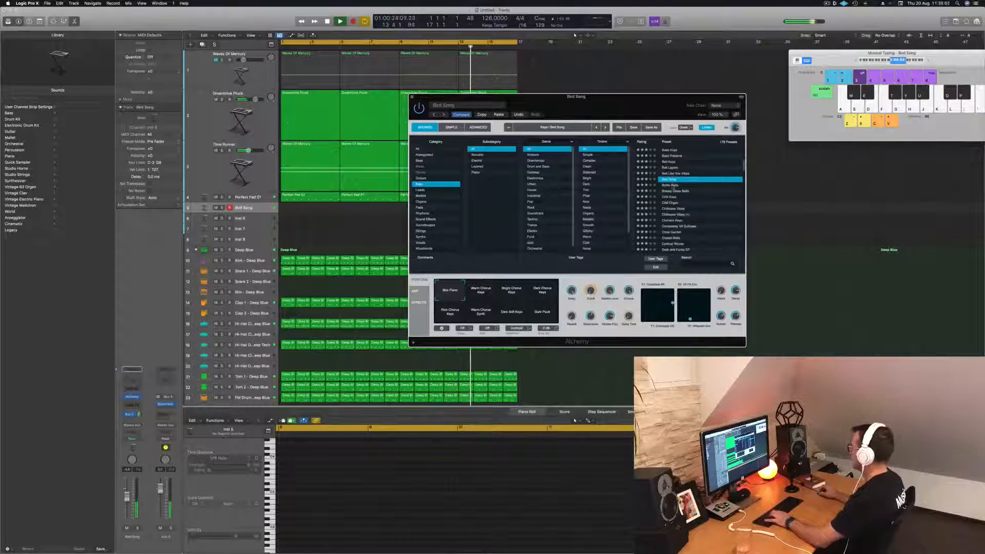
left_click(672, 186)
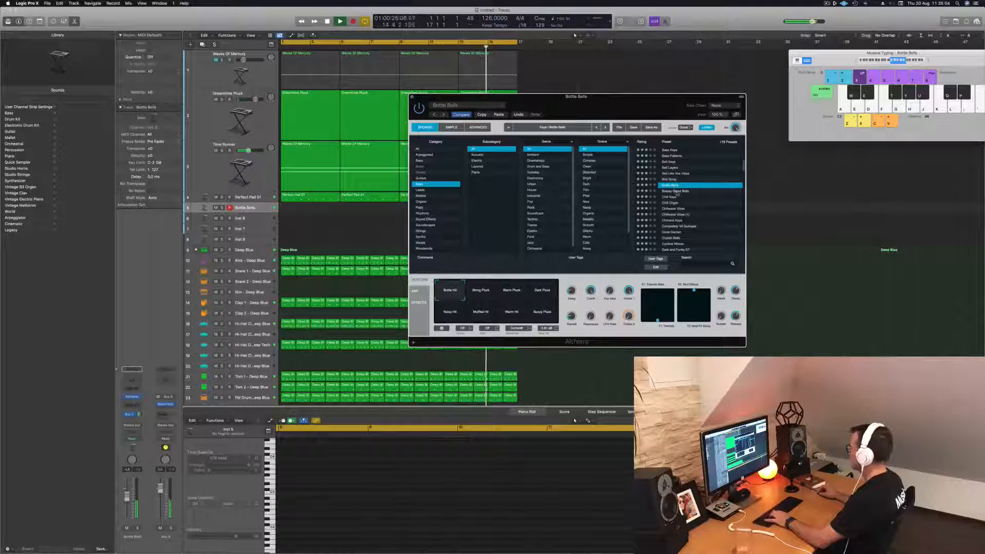
left_click(678, 191)
left_click(669, 197)
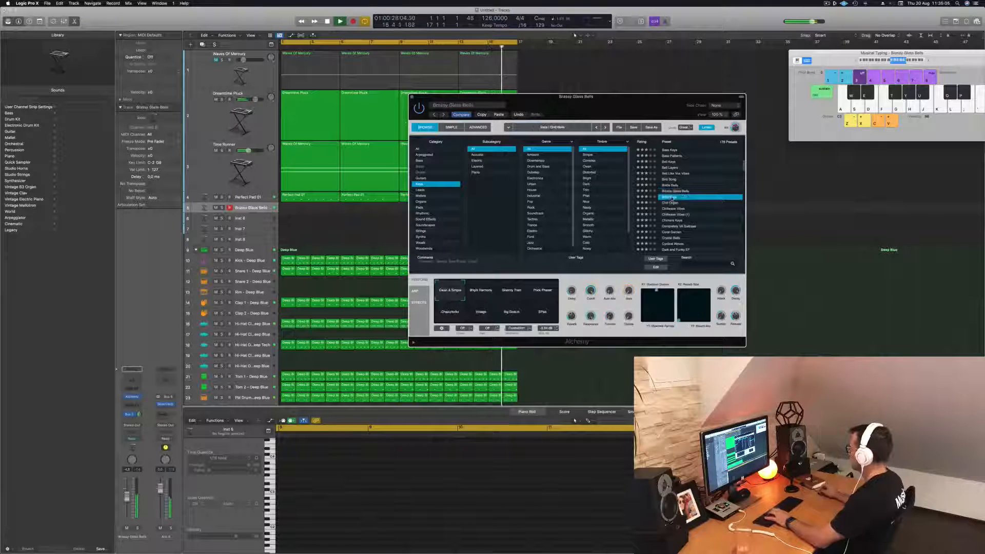
left_click(678, 209)
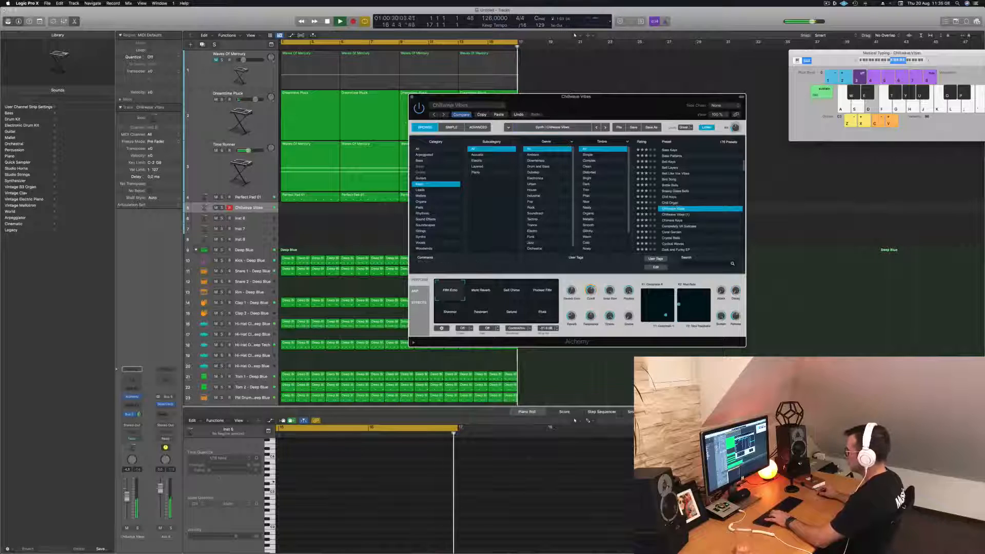
- Compare the Chillwave Vibes variations from Soft Chime through Plucked Fifth, Shimmer, Resonant and Detune to Pluck, raising the track's volume slightly
left_click(459, 354)
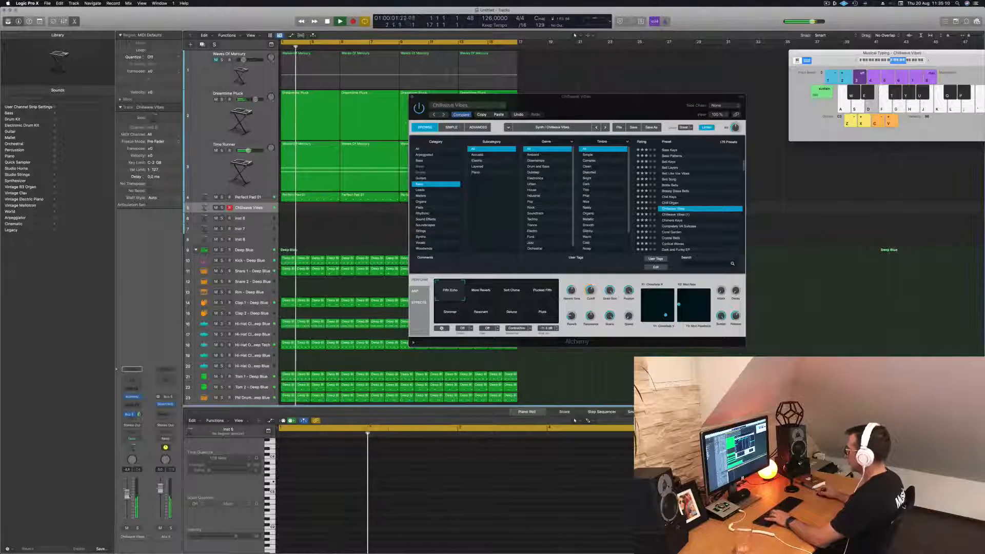
left_click(511, 290)
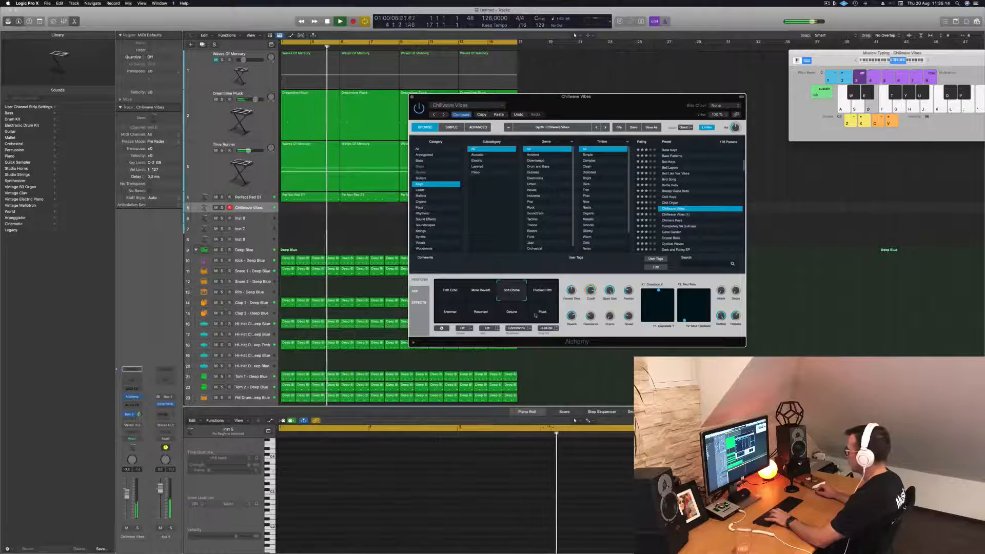
left_click(542, 290)
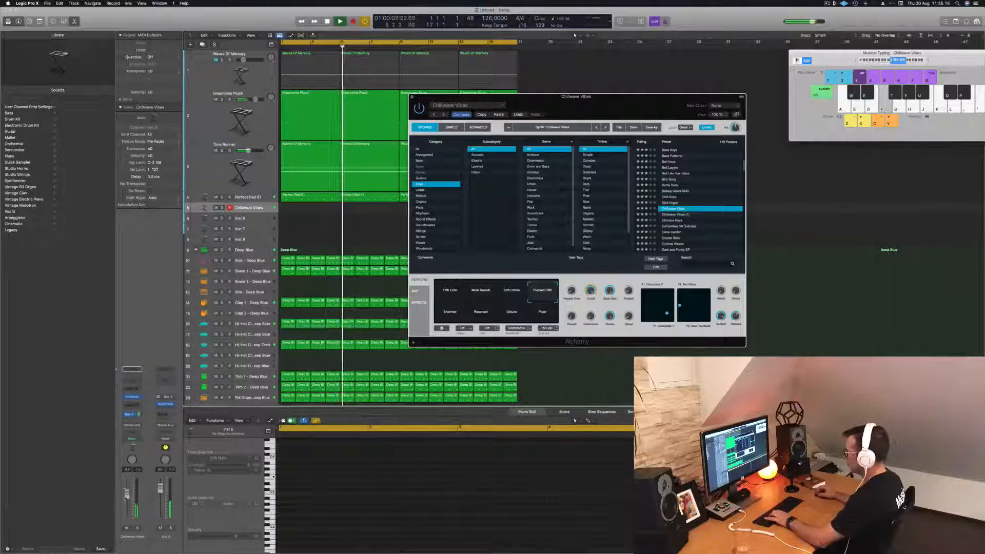
left_click_drag(127, 485, 127, 483)
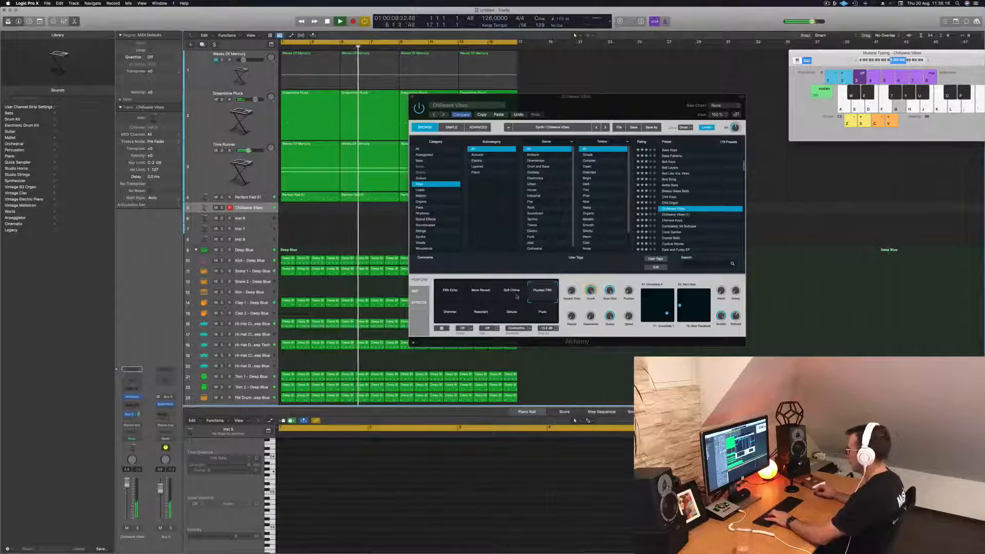
left_click(463, 313)
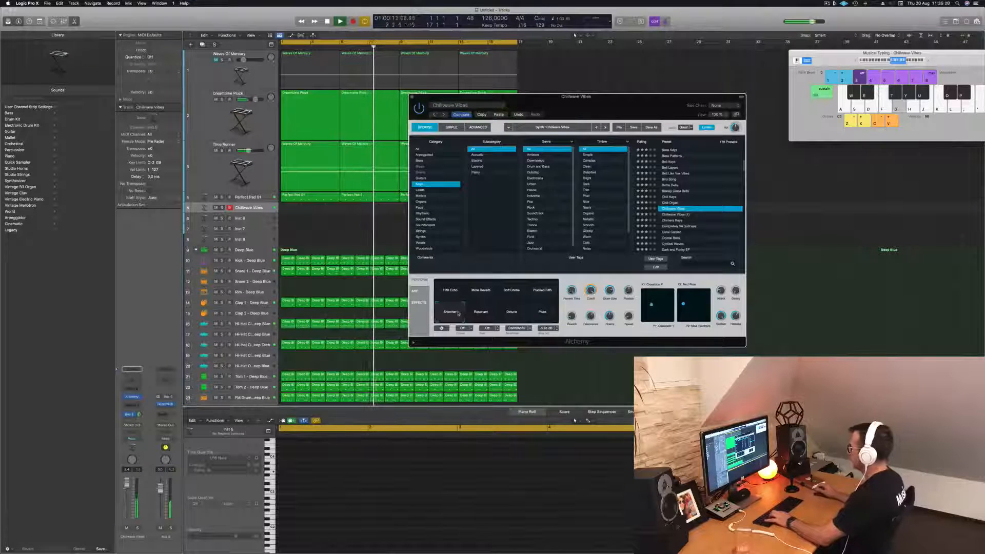
left_click(481, 311)
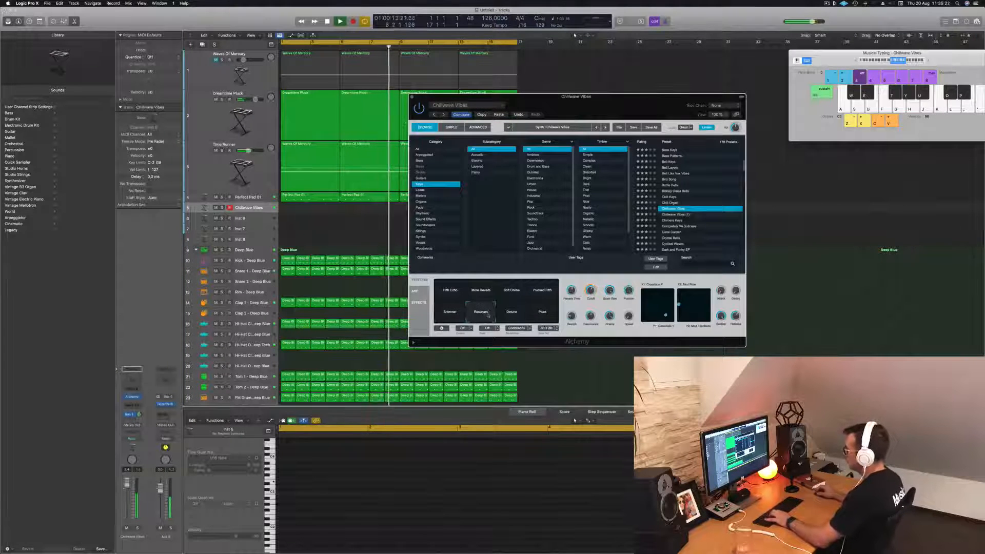
left_click(511, 314)
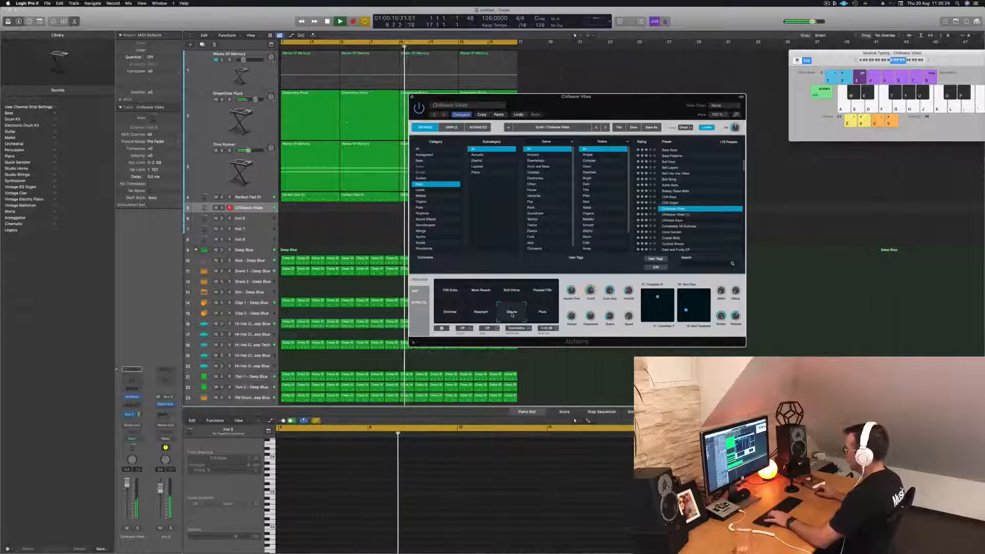
left_click(542, 313)
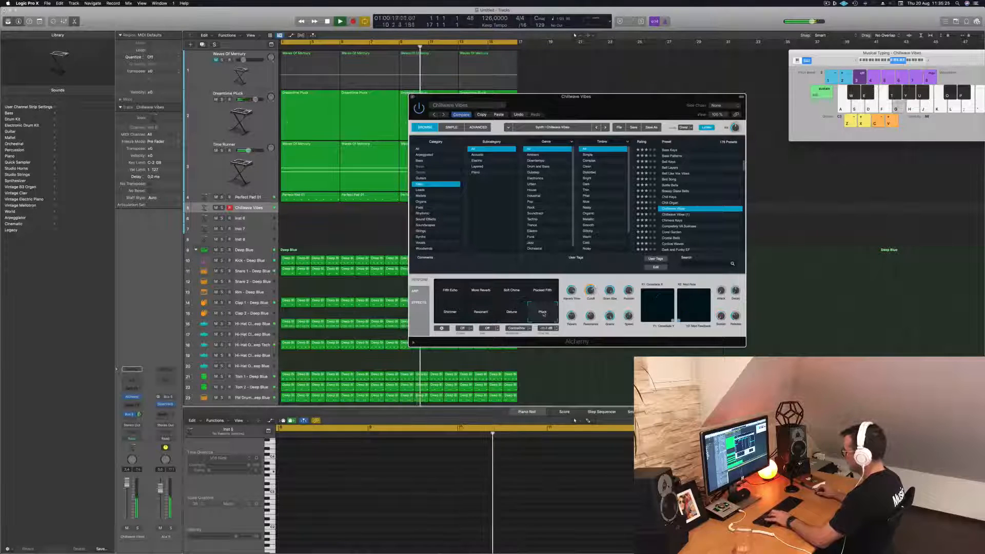
- Play melody ideas over the loop with the Chillwave Vibes Pluck variation, adjusting the track's volume
key("h")
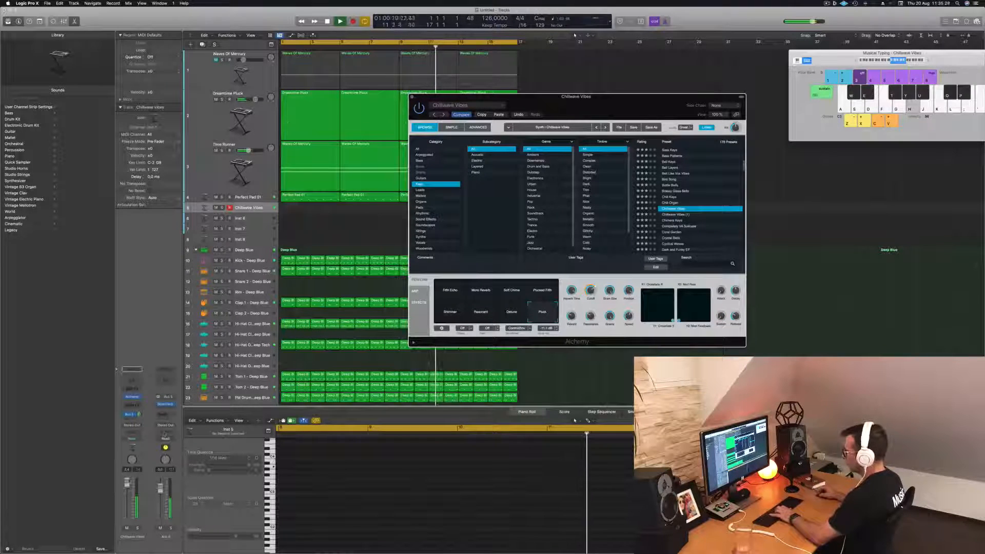
left_click(127, 479)
key("j")
key("f")
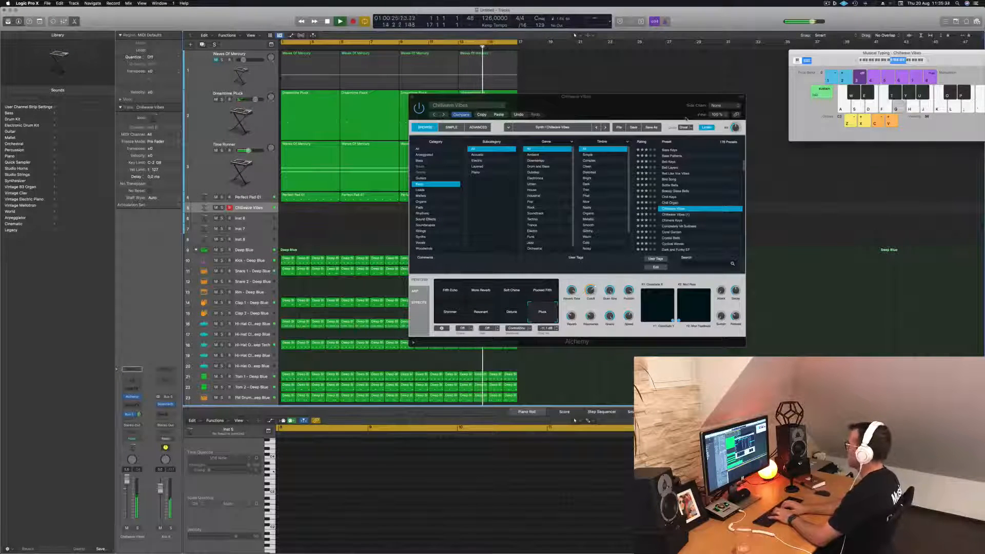
key("j")
key("k")
key("j")
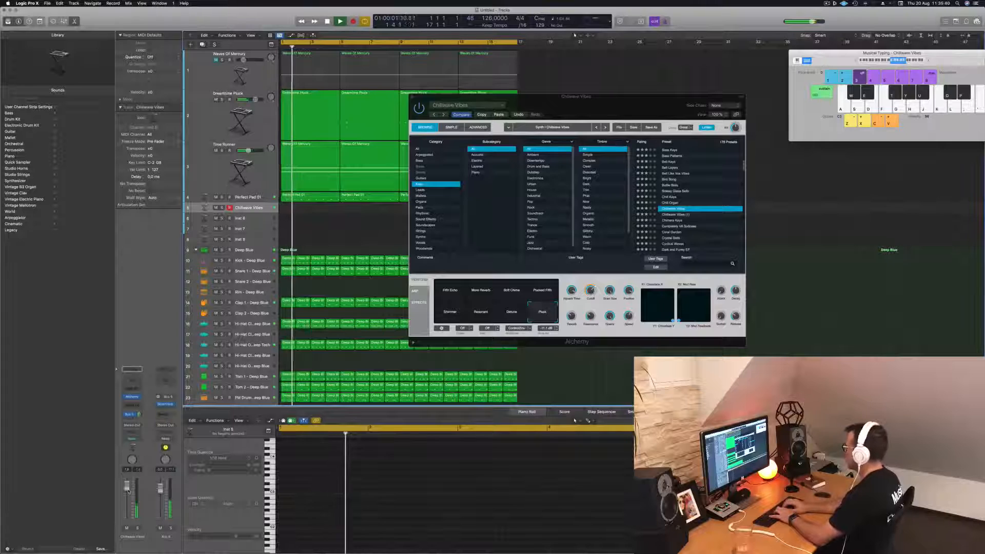
key("k")
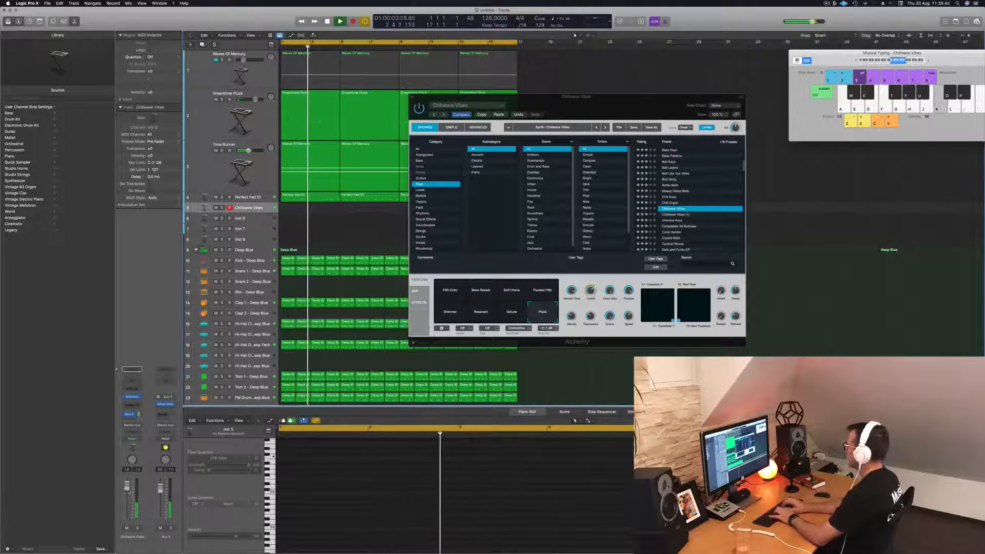
key("apostrophe")
key("semicolon")
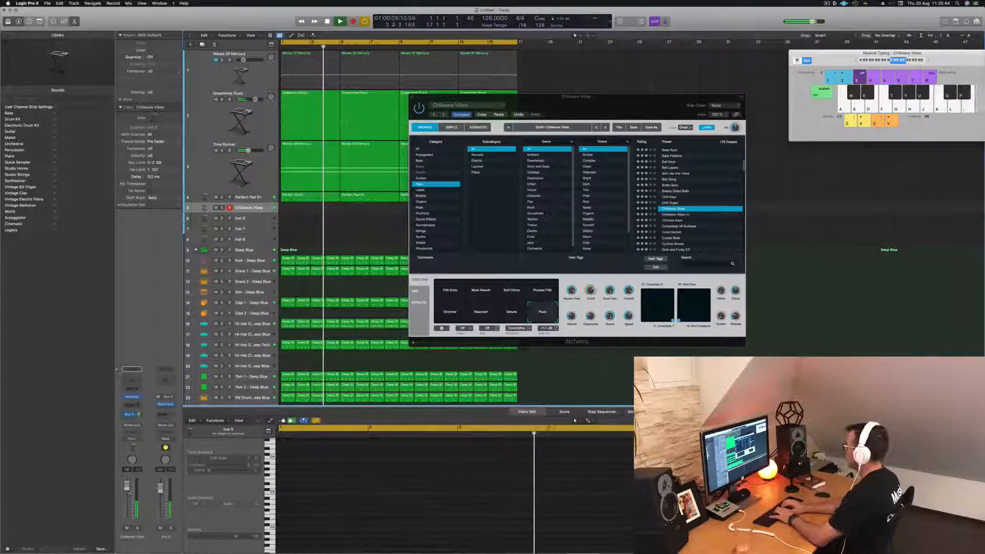
key("l")
key("apostrophe")
key("semicolon")
key("l")
key("k")
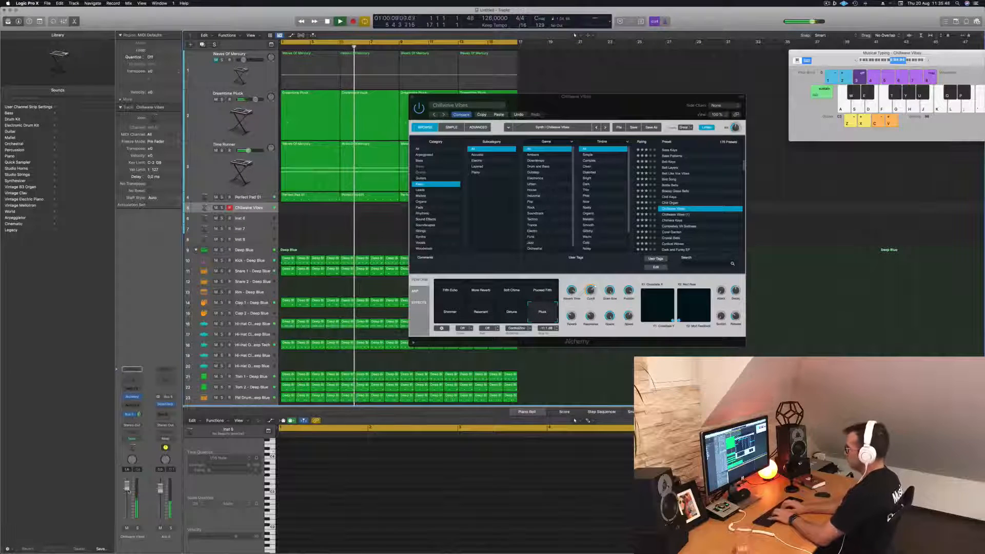
key("s")
key("s")
key("semicolon")
key("l")
key("k")
key("l")
key("j")
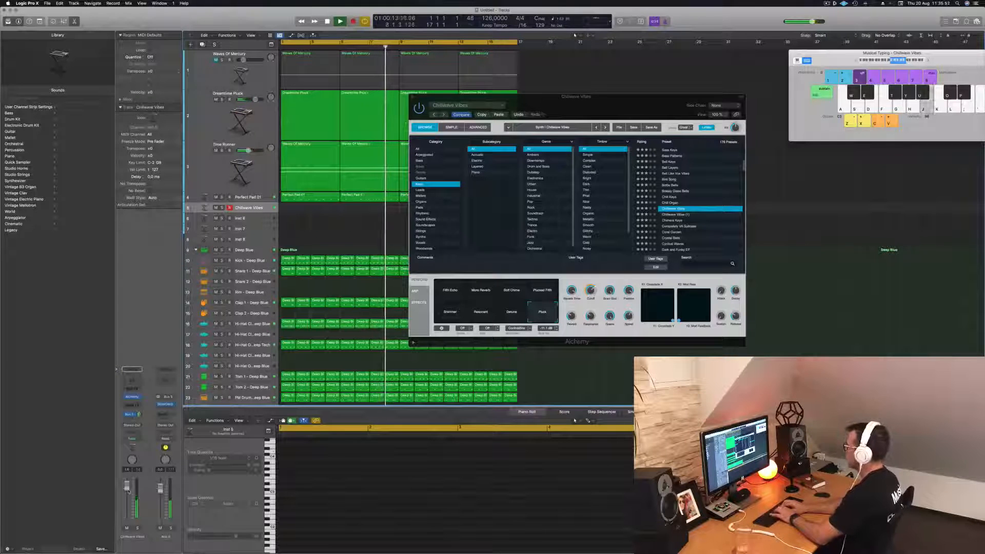
key("f")
key("g")
key("k")
key("l")
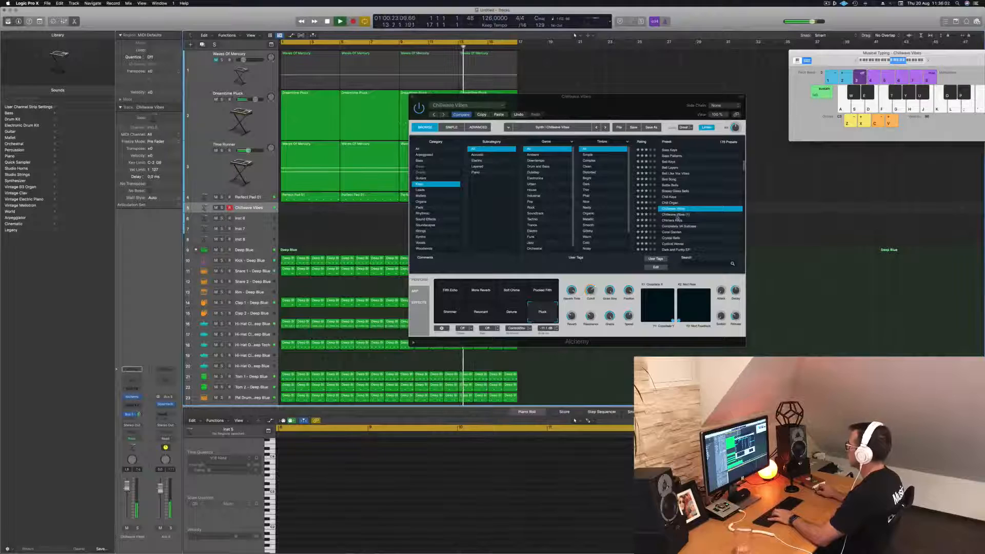
- Audition Chillwave Vibes (1), Chimera Keys at a lower track volume, Completely VA Suitcase, Coral Garden and Crystal Bells
left_click(676, 215)
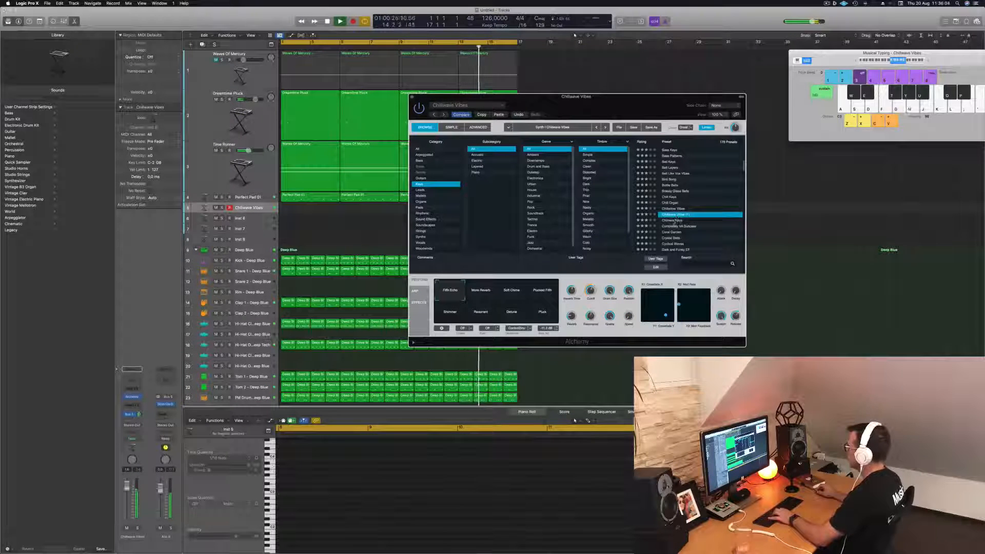
left_click(674, 221)
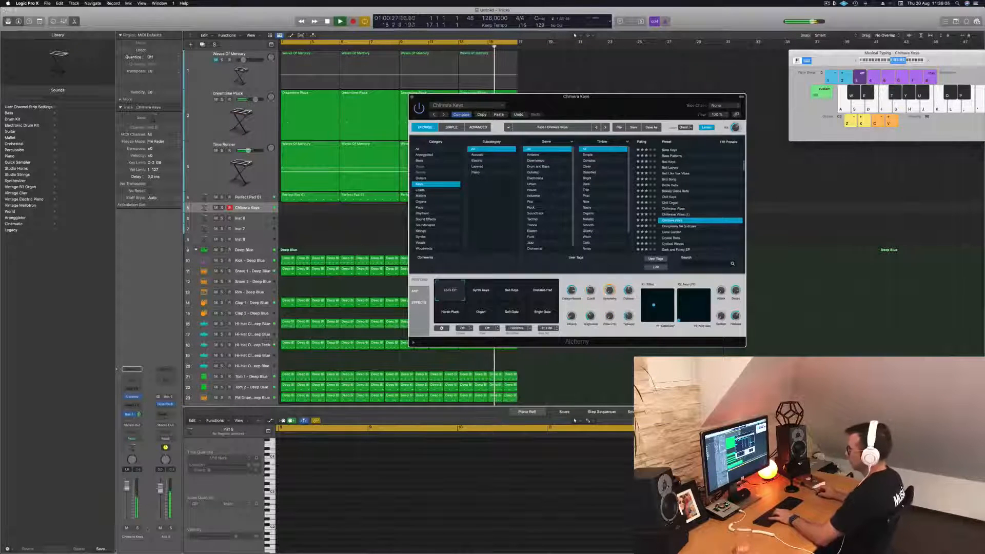
left_click_drag(126, 487, 127, 500)
key("g")
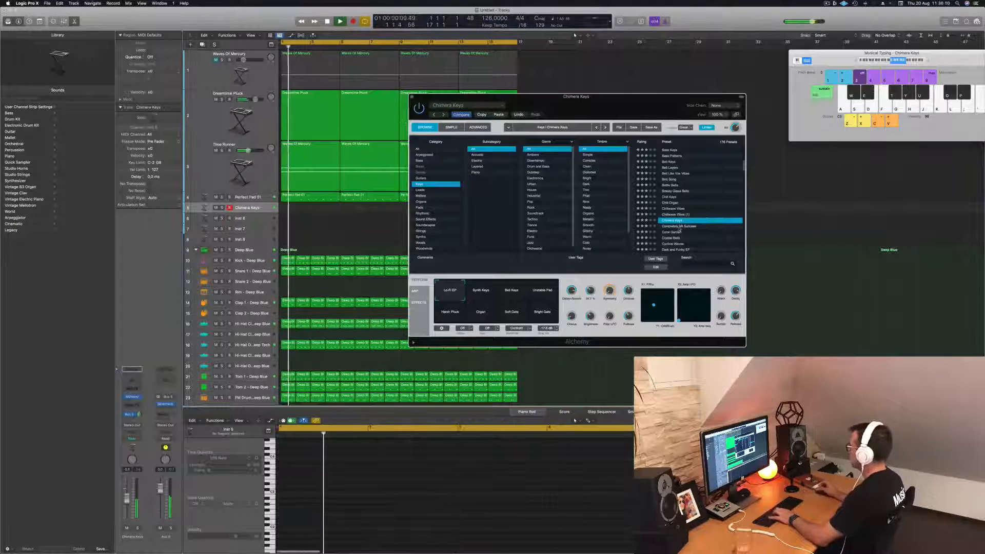
left_click(679, 226)
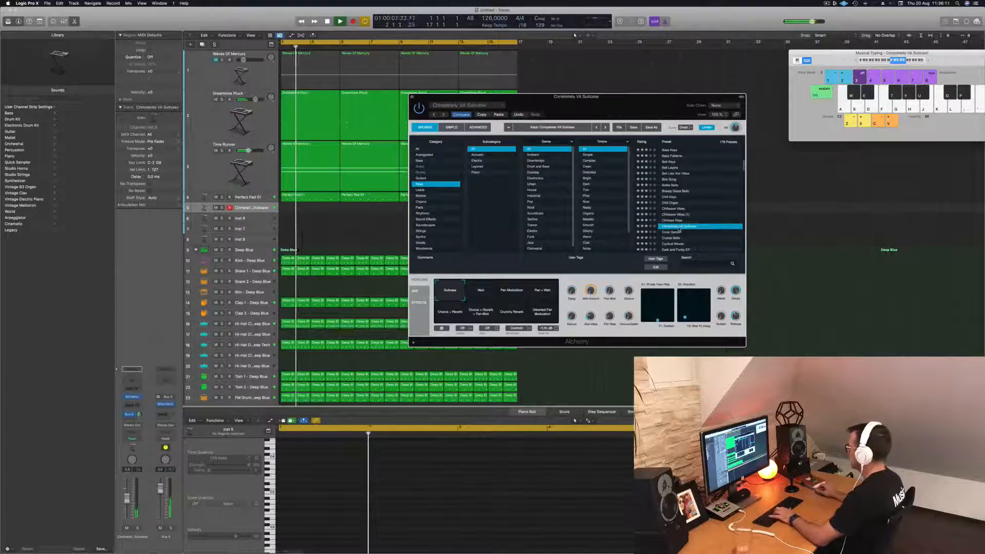
left_click(676, 232)
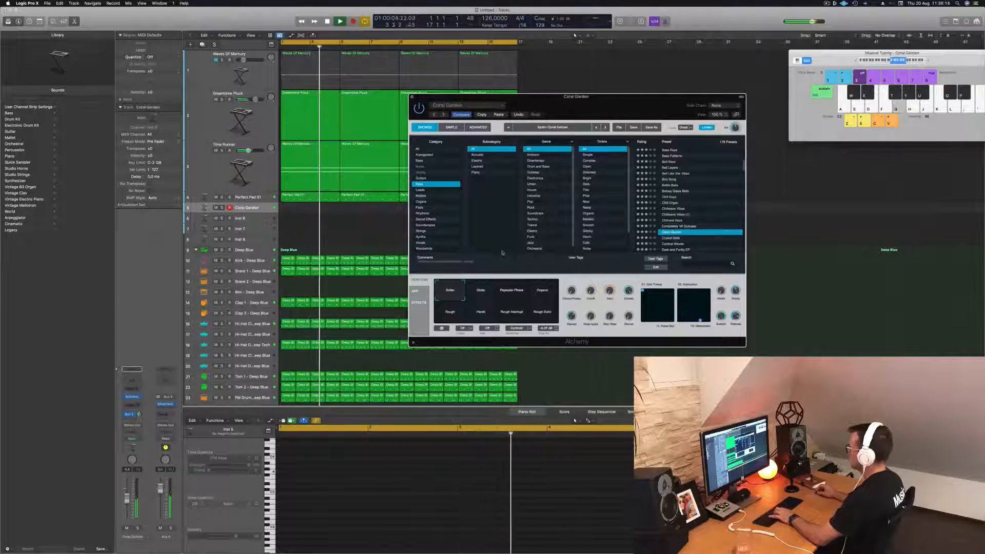
left_click(671, 238)
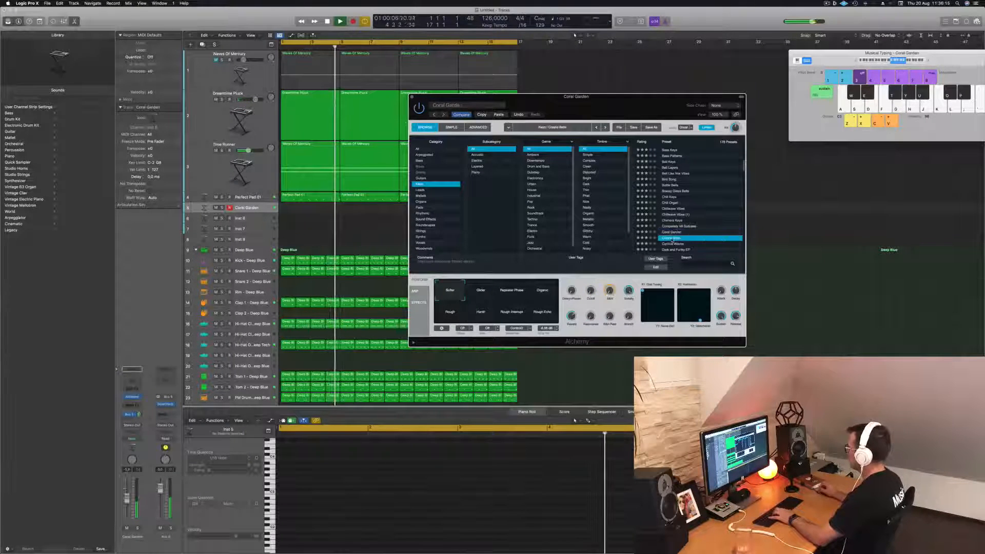
scroll(685, 208, "down", 3)
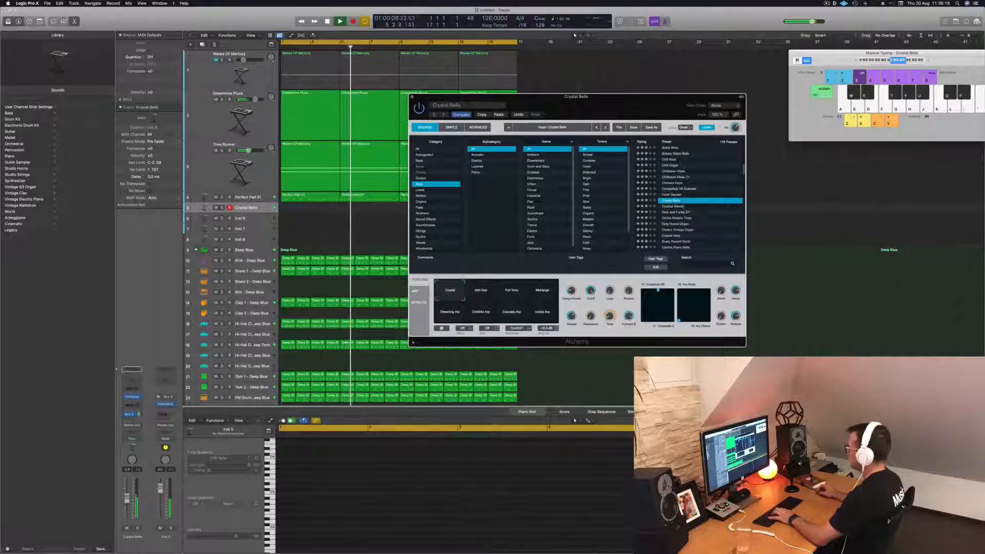
- Lower the Musical Typing octave range and play a few notes with the Crystal Bells preset
left_click(888, 62)
left_click(889, 63)
key("g")
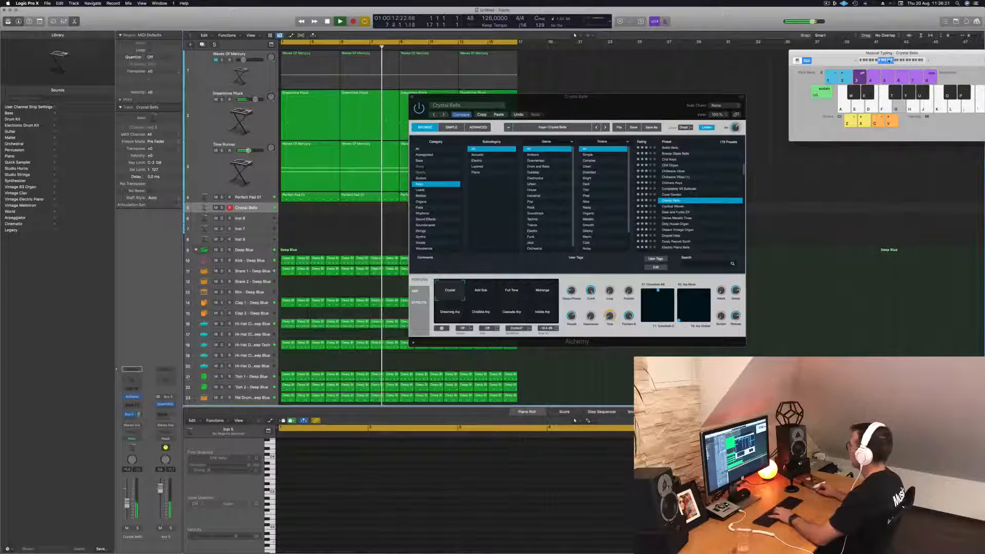
key("g")
key("h")
- Audition Dirty House Organ and Droplet Harp, and load the Dusty Record Synth preset
left_click(676, 224)
left_click(675, 224)
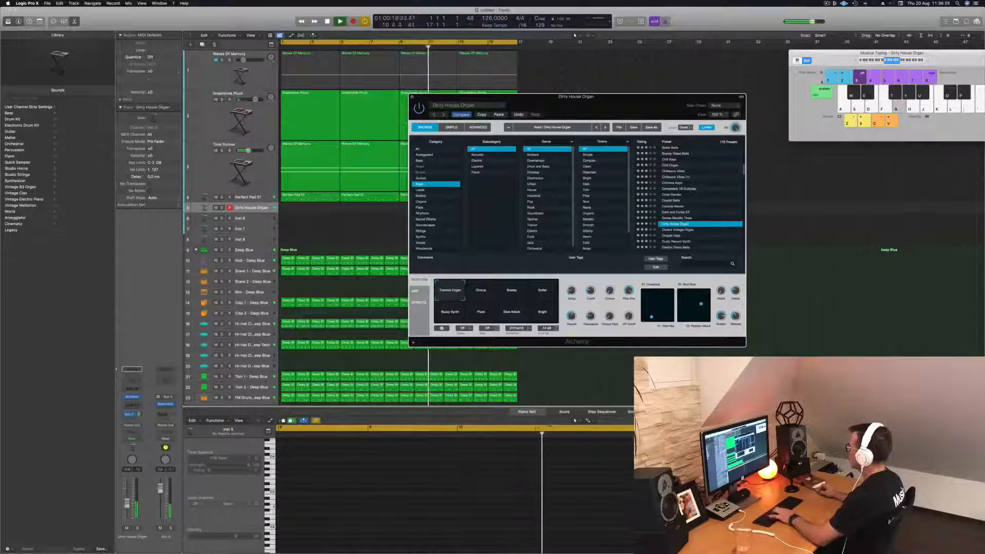
key("Down")
key("Down")
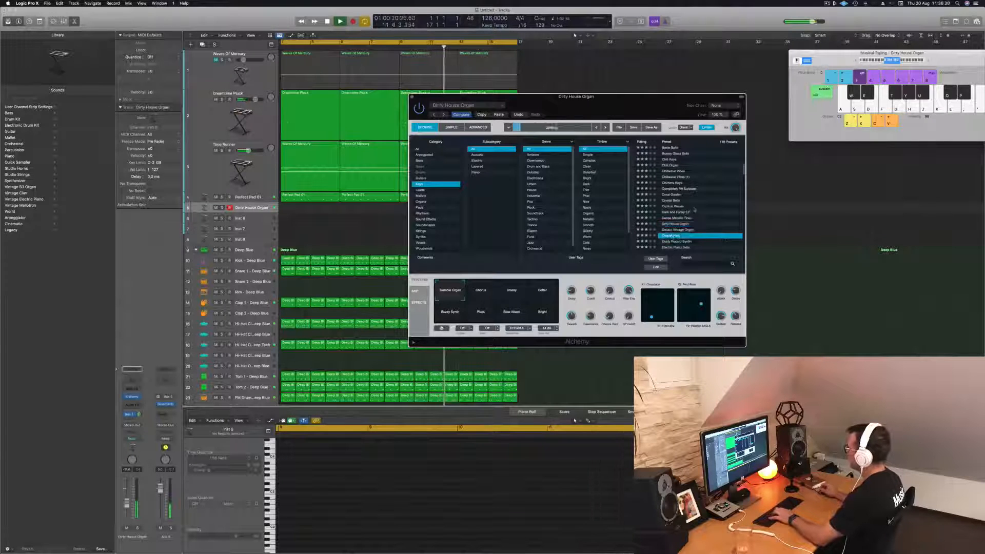
scroll(695, 207, "down", 3)
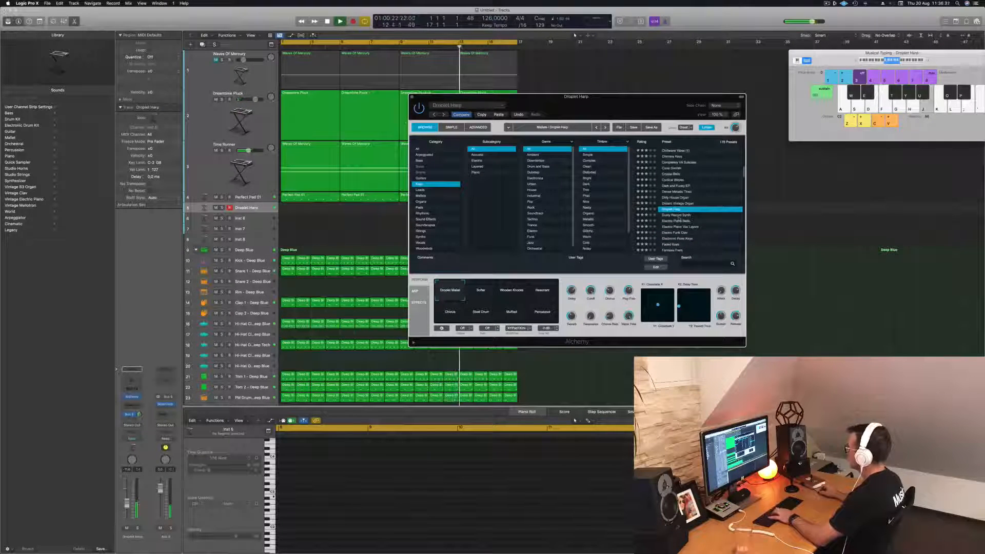
key("Down")
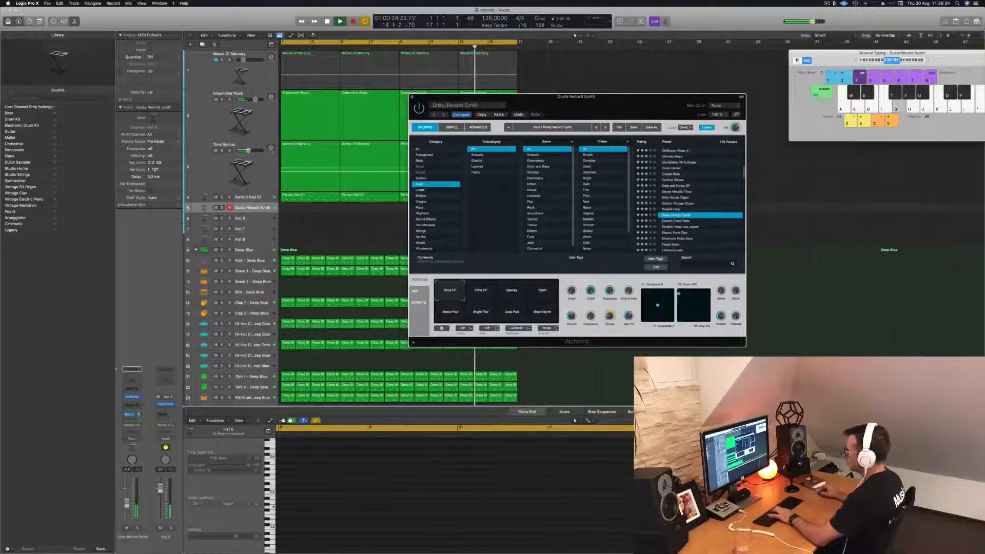
- Raise the Dusty Record Synth track's volume, play it over the loop and switch to its Spacey variation
left_click_drag(127, 491, 126, 494)
key("g")
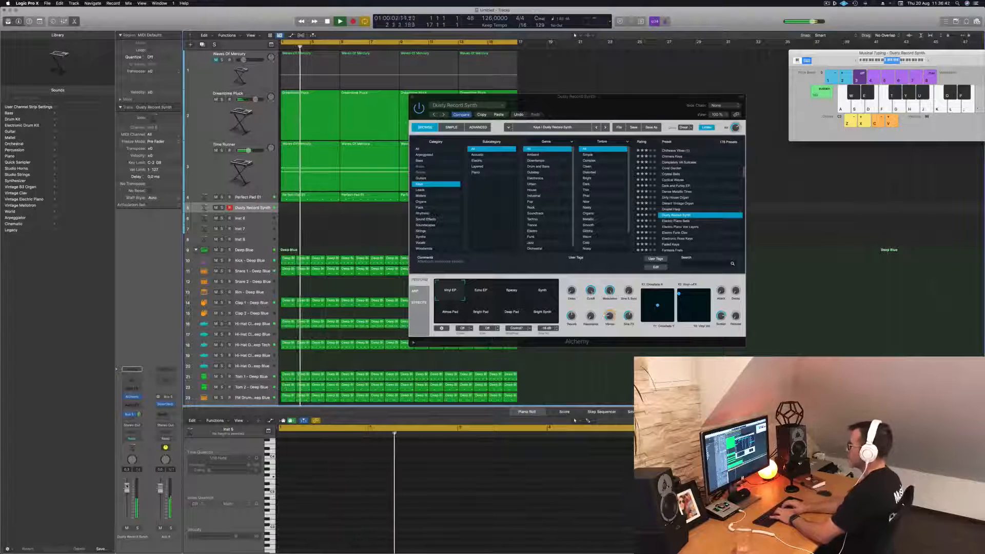
left_click(515, 294)
left_click(518, 295)
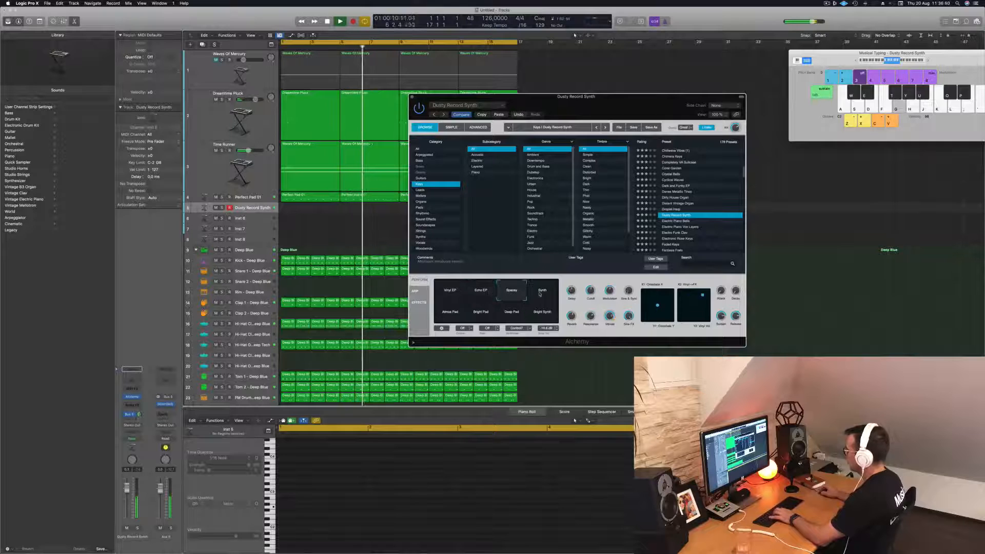
- Audition further Dusty Record Synth pad variations, including Deep Pad, and lower the track's volume
left_click(450, 312)
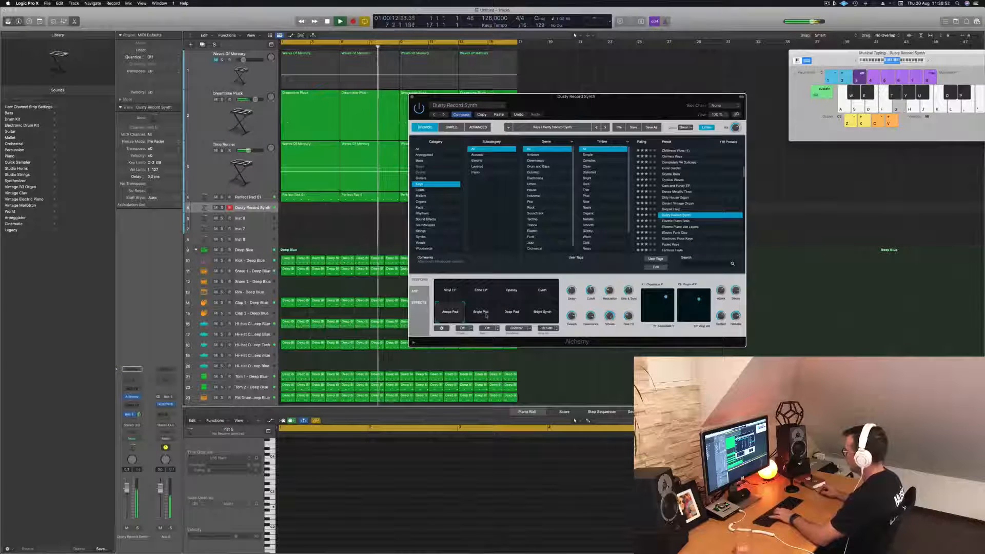
left_click(512, 314)
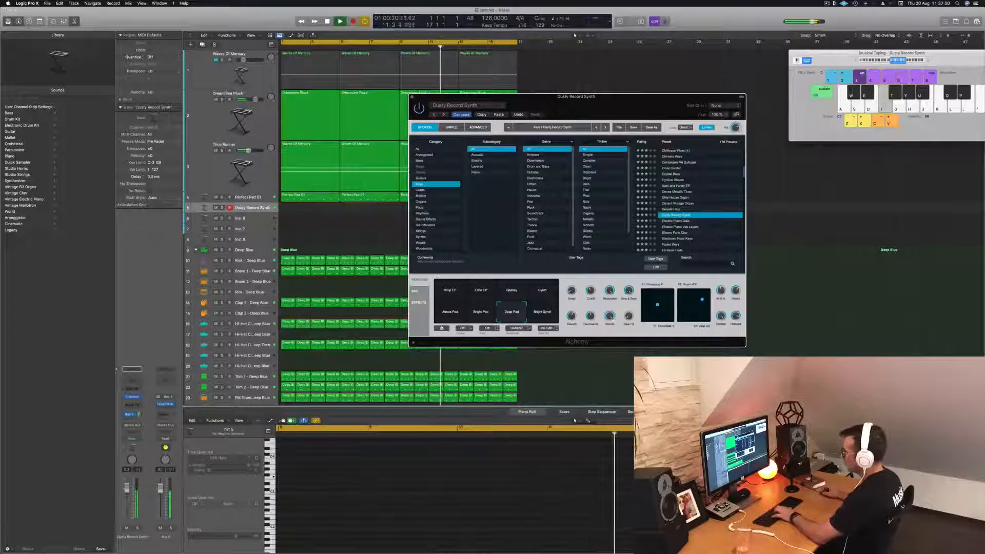
left_click(128, 504)
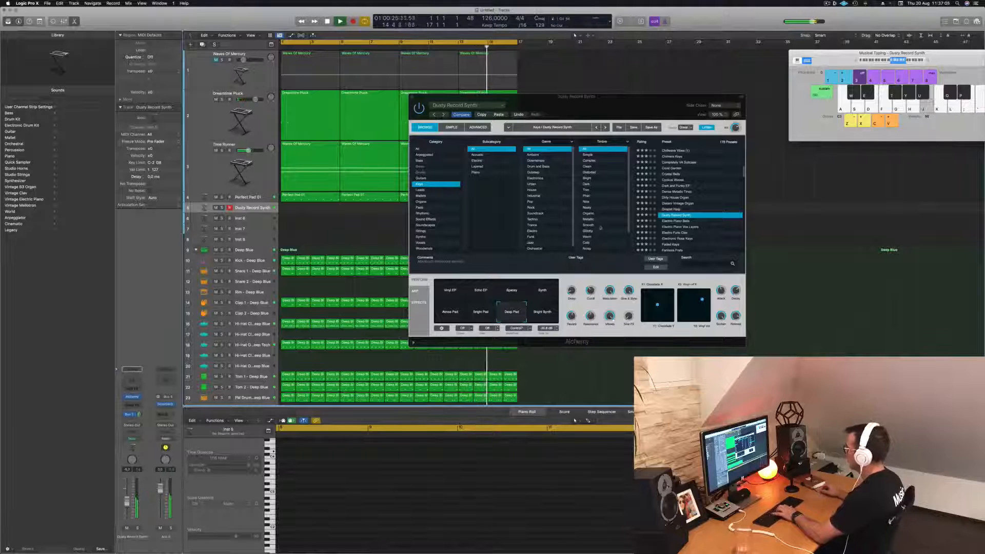
- Audition the Electro Funk Clav, Faded Keys, Fizzy Bell Keys and Flute Hold presets, playing notes over the loop
left_click(675, 233)
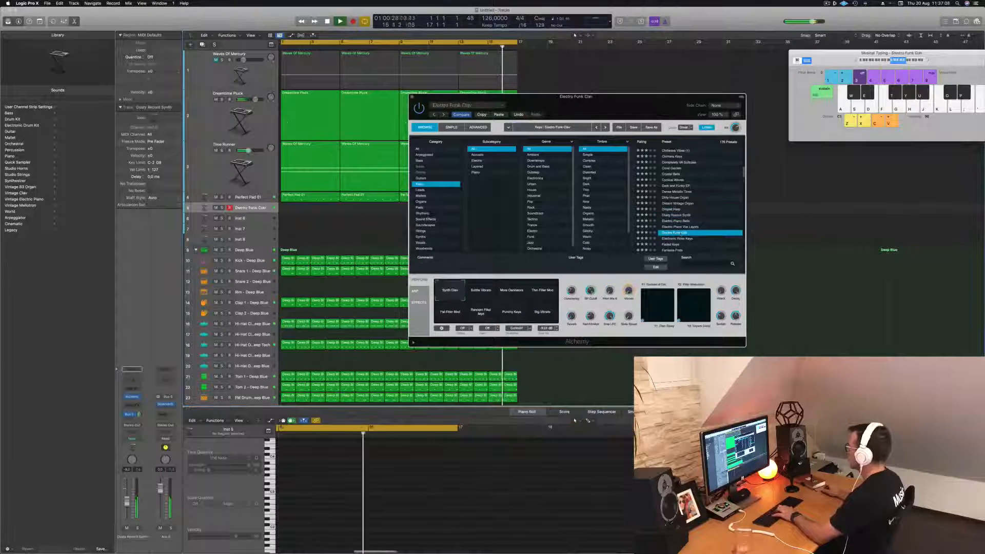
scroll(677, 226, "down", 2)
left_click(676, 216)
key("j")
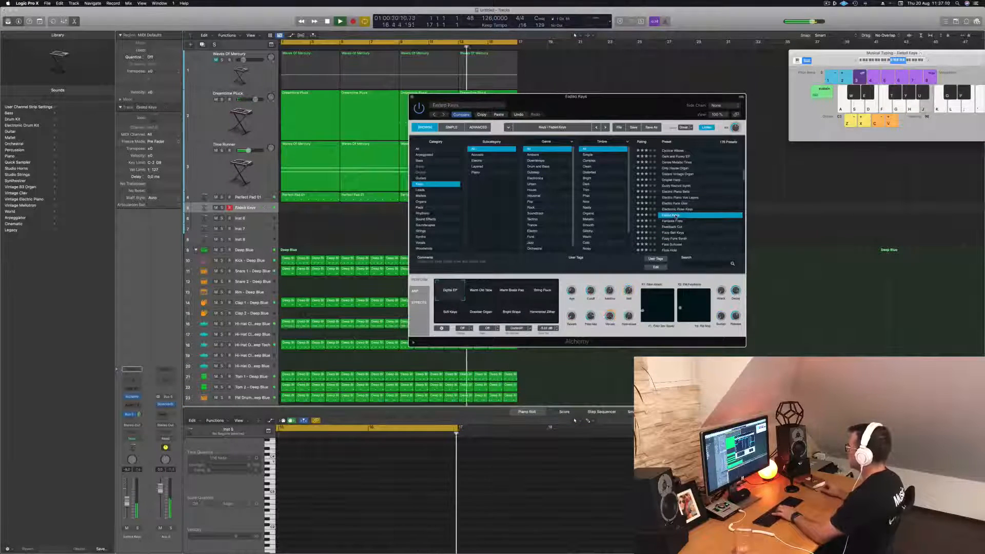
key("k")
scroll(709, 198, "down", 3)
key("j")
left_click(674, 199)
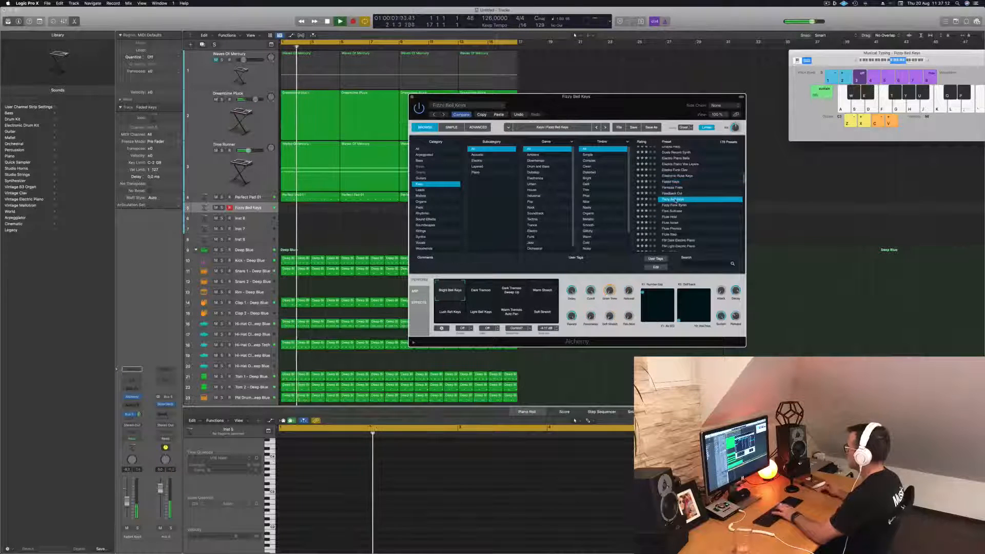
left_click(668, 216)
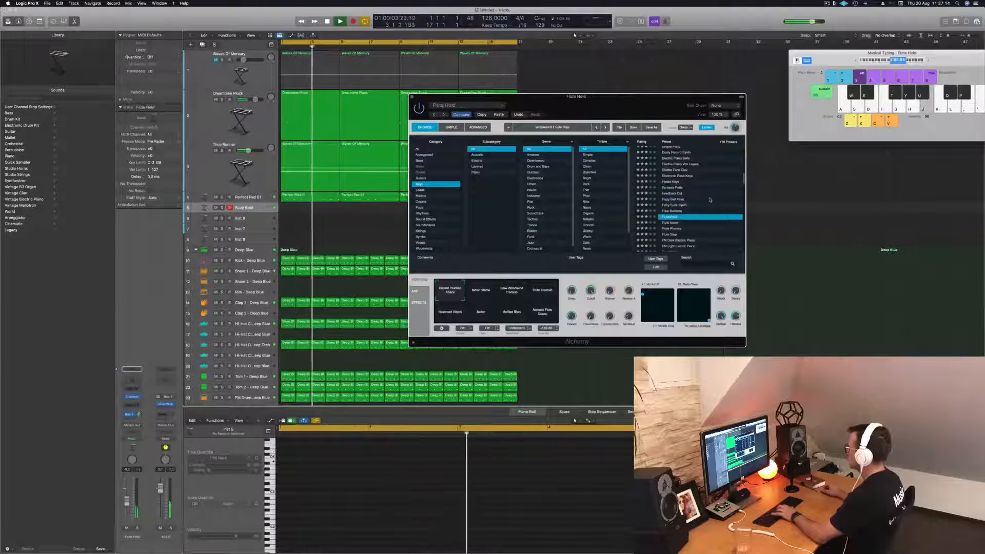
- Load the FM Dark Electric Piano preset and try a short melody over the loop
scroll(669, 216, "down", 3)
left_click(680, 204)
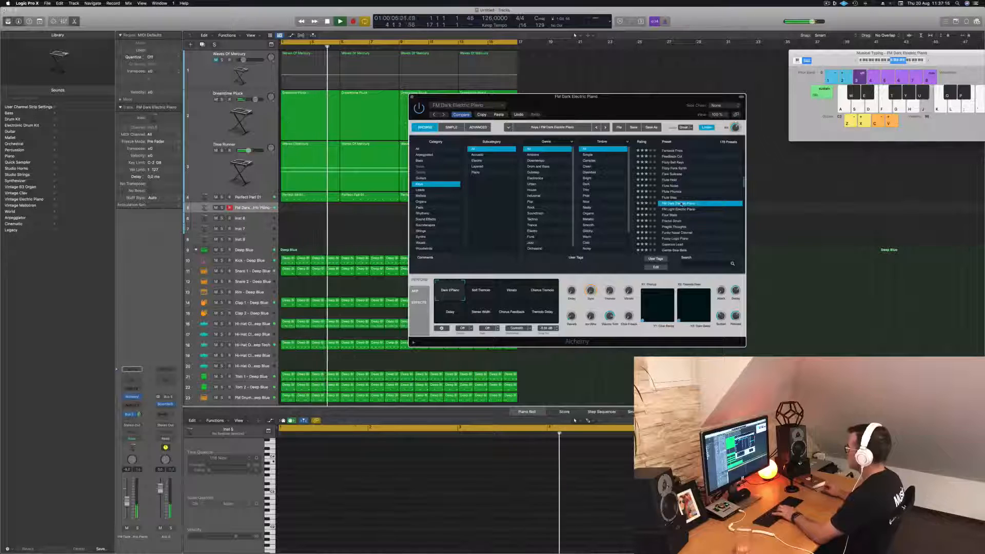
key("g")
key("g")
key("g")
key("d")
key("d")
- Load the Fuzzy Logic Piano preset and play a few notes with it
left_click(717, 239)
key("g")
key("d")
key("f")
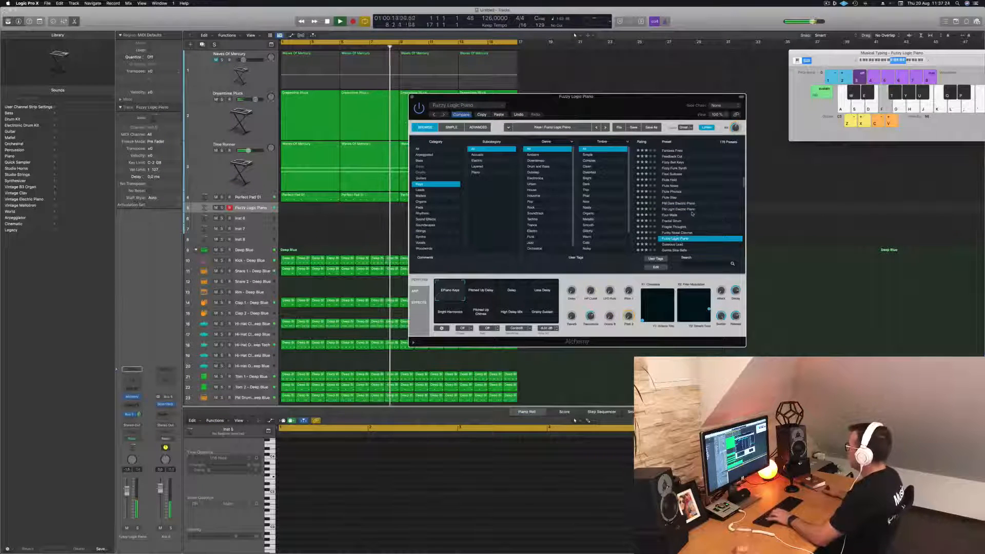
- Load the Gentle Sine Bells preset and play a short phrase with it over the loop
scroll(676, 237, "down", 3)
key("g")
key("d")
left_click(678, 233)
key("f")
key("g")
scroll(718, 205, "down", 1)
key("d")
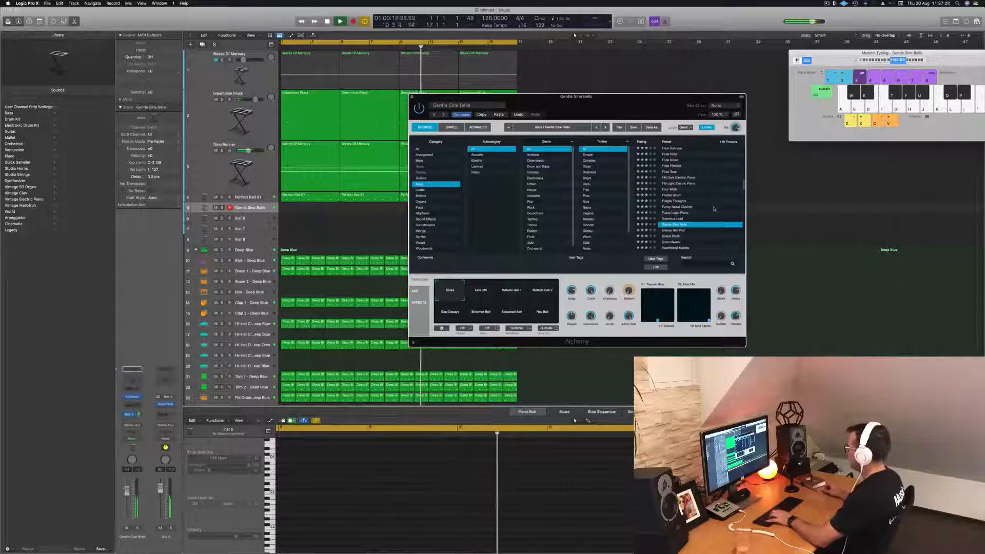
scroll(715, 207, "down", 4)
key("f")
key("g")
key("d")
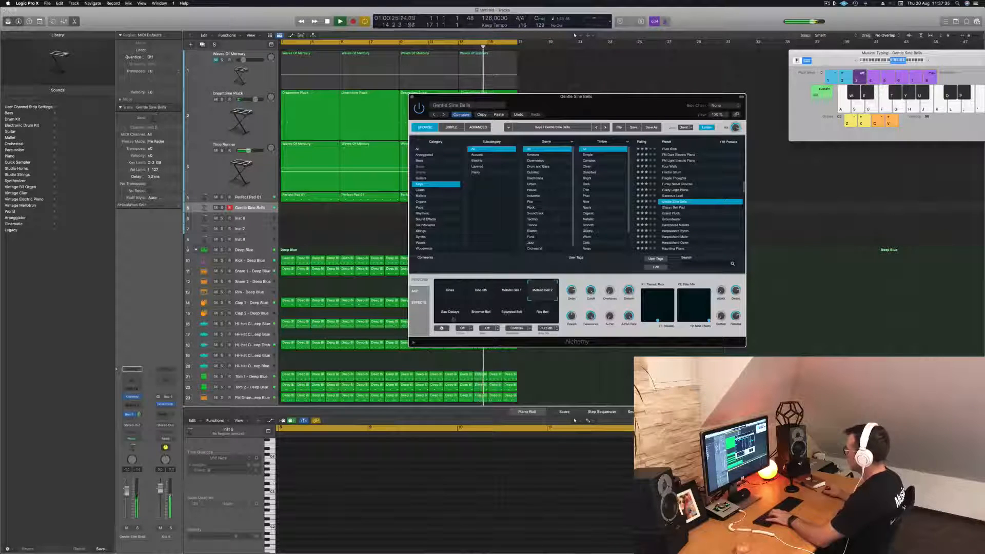
- Audition the bell variations of Gentle Sine Bells, settle on Metallic Bell 1 and lower the track's volume
left_click(484, 316)
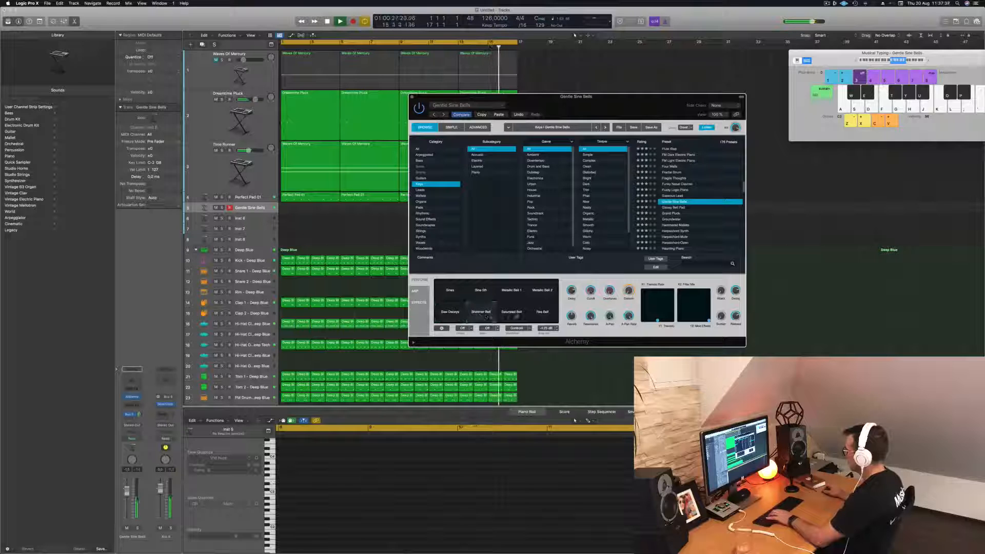
left_click(512, 313)
left_click(541, 314)
left_click(511, 291)
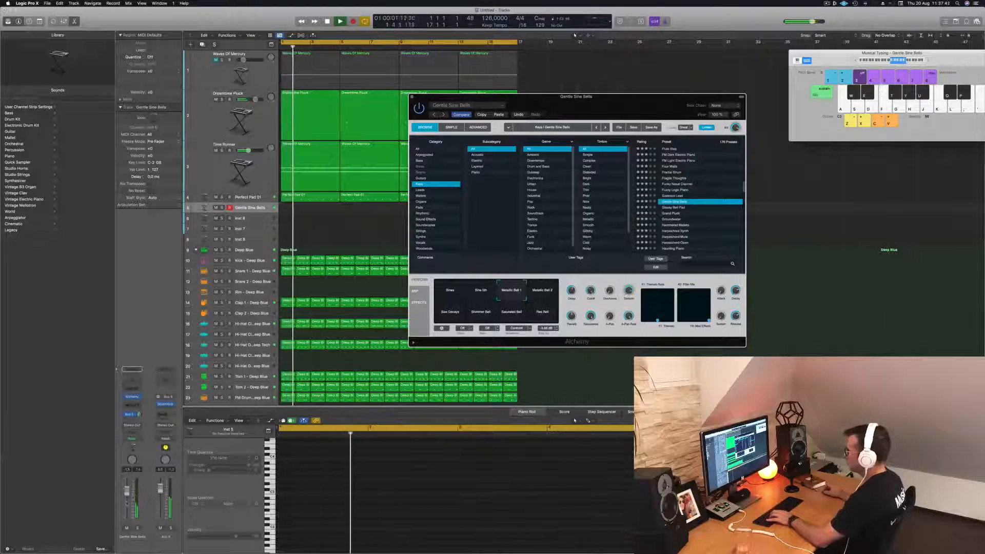
left_click_drag(127, 491, 128, 503)
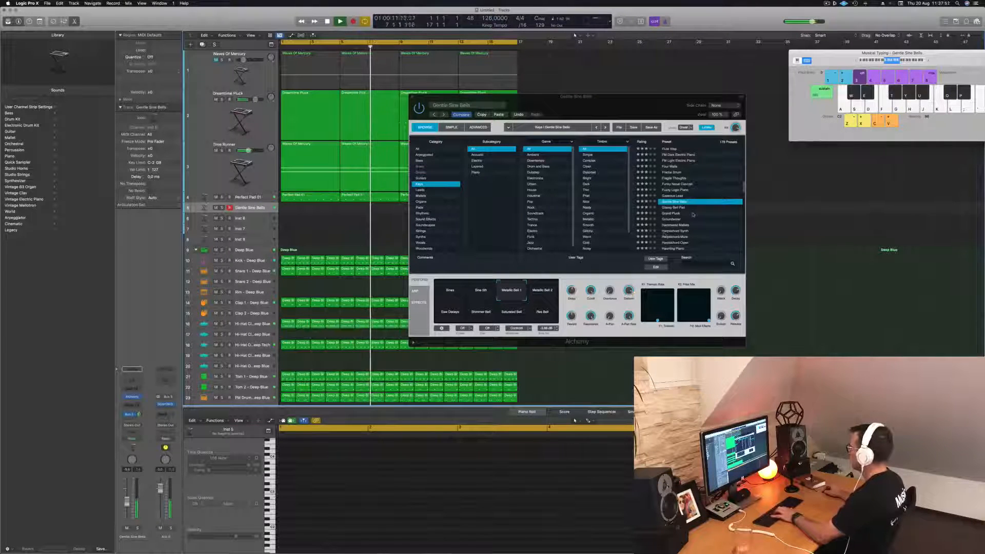
- Audition the Hidden Voices, Ice Piano and Ice Water Keys presets over the loop
scroll(693, 215, "down", 2)
left_click(674, 229)
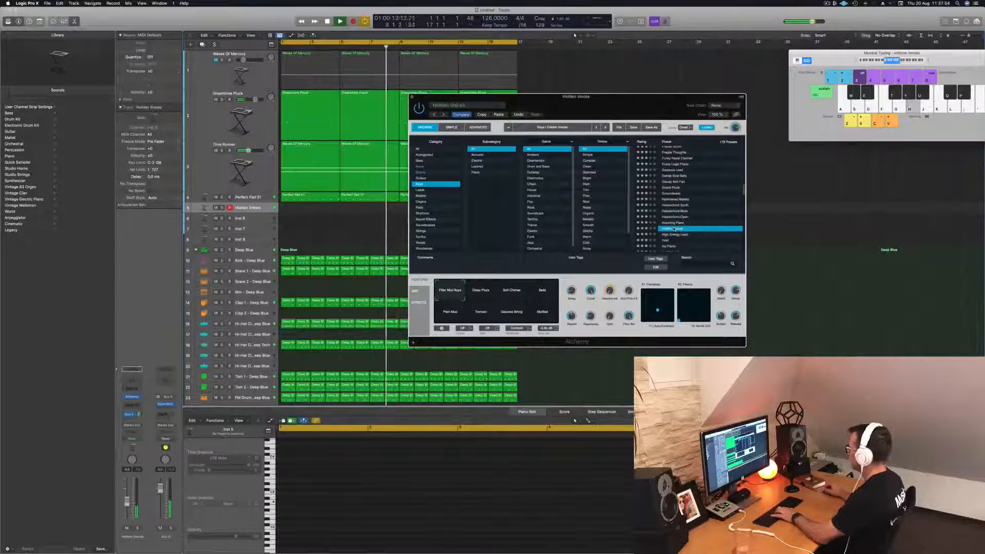
scroll(672, 227, "down", 2)
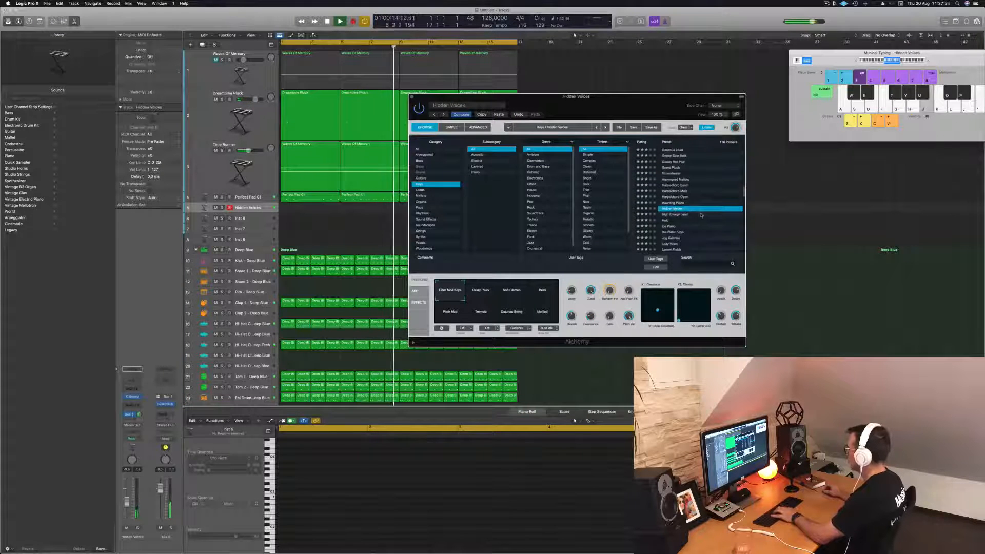
left_click(670, 226)
scroll(690, 219, "down", 2)
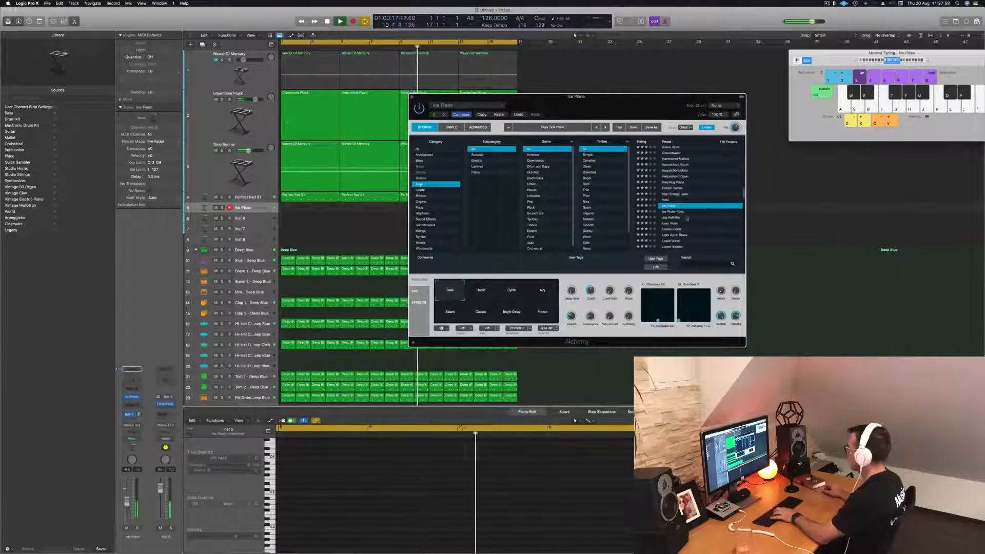
left_click(692, 212)
scroll(695, 211, "down", 1)
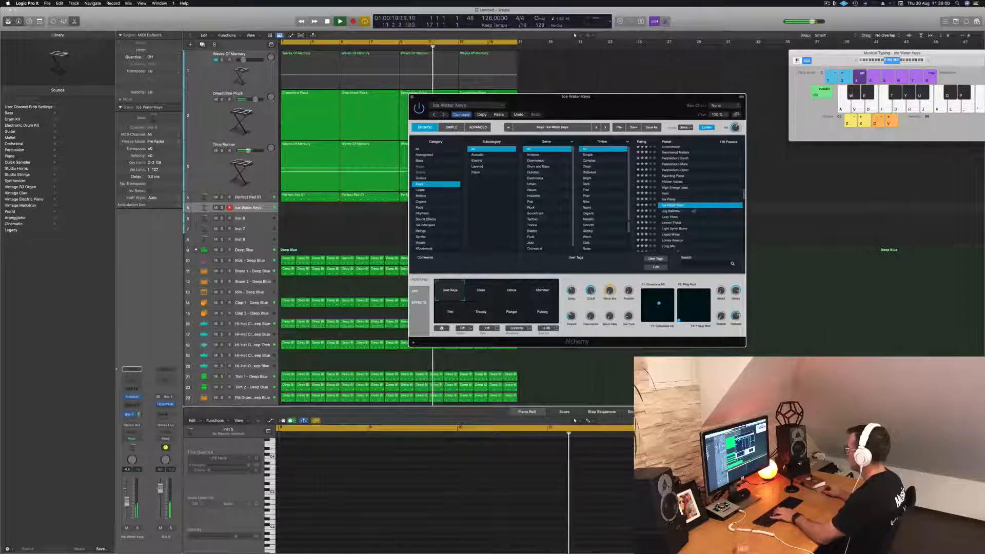
- Audition the Lazy Vibes, Lemon Fields and Lonely Beacon presets over the loop
left_click(671, 217)
scroll(704, 207, "down", 3)
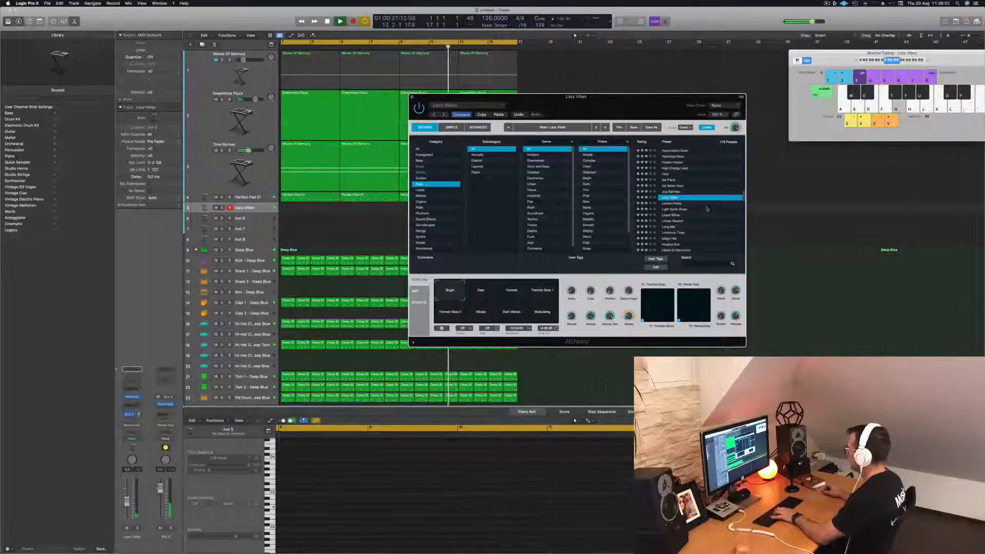
left_click(671, 204)
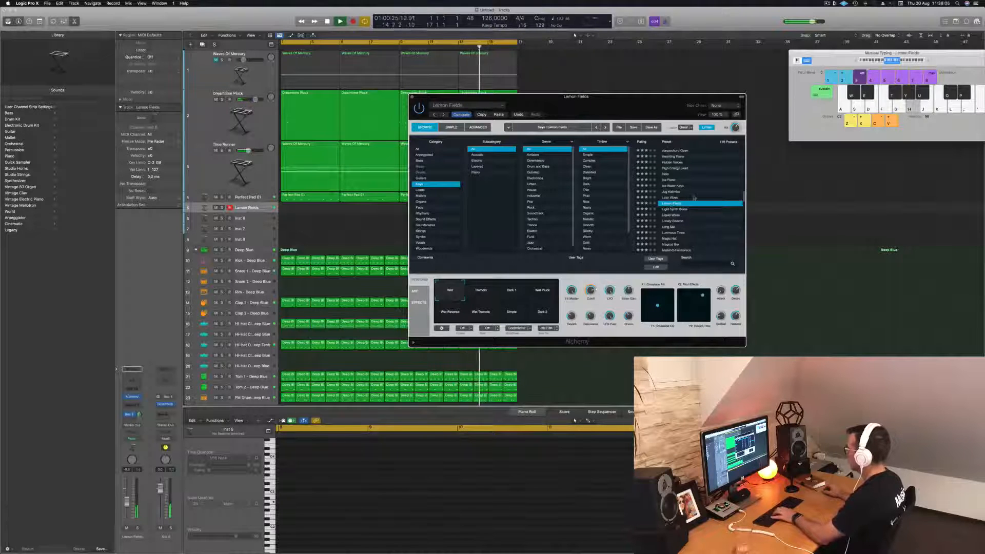
scroll(693, 215, "down", 1)
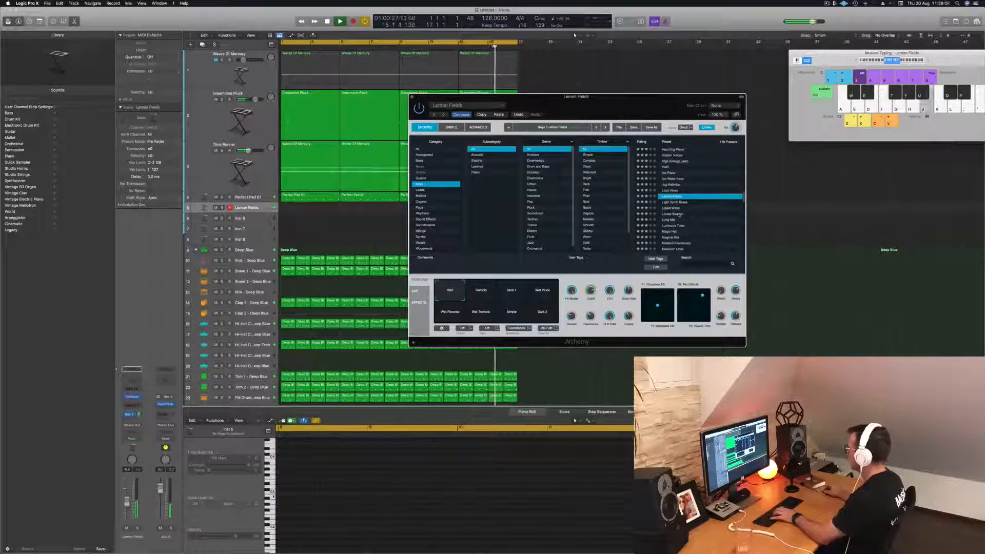
left_click(679, 213)
- Load Quirky Organ Stack from the Organs category and try it one octave lower before restoring the octave
left_click(422, 202)
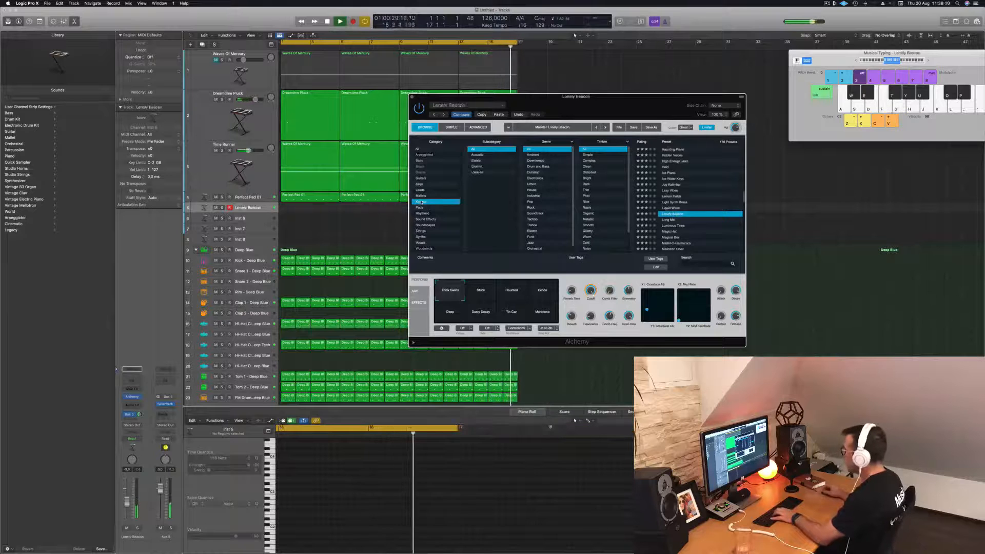
left_click(680, 196)
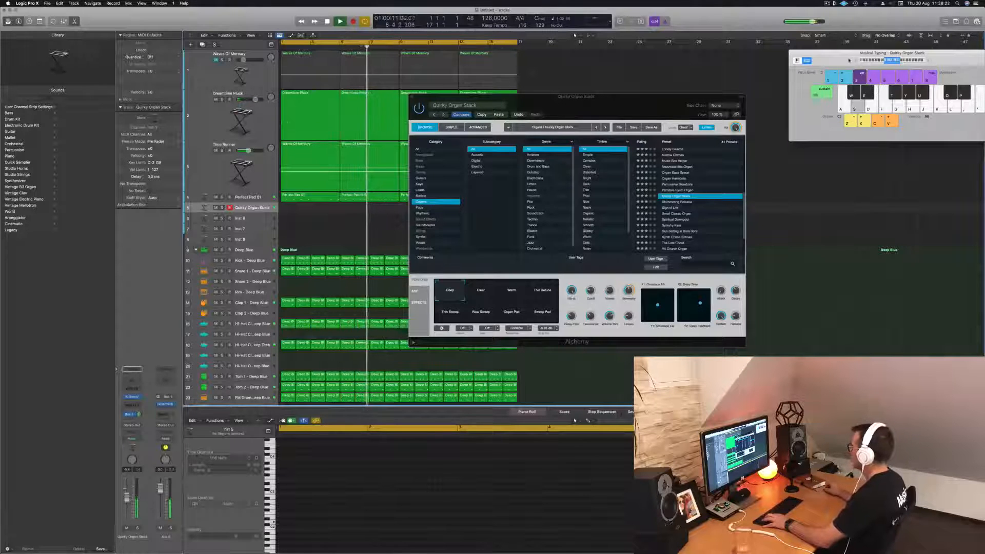
key("z")
key("s")
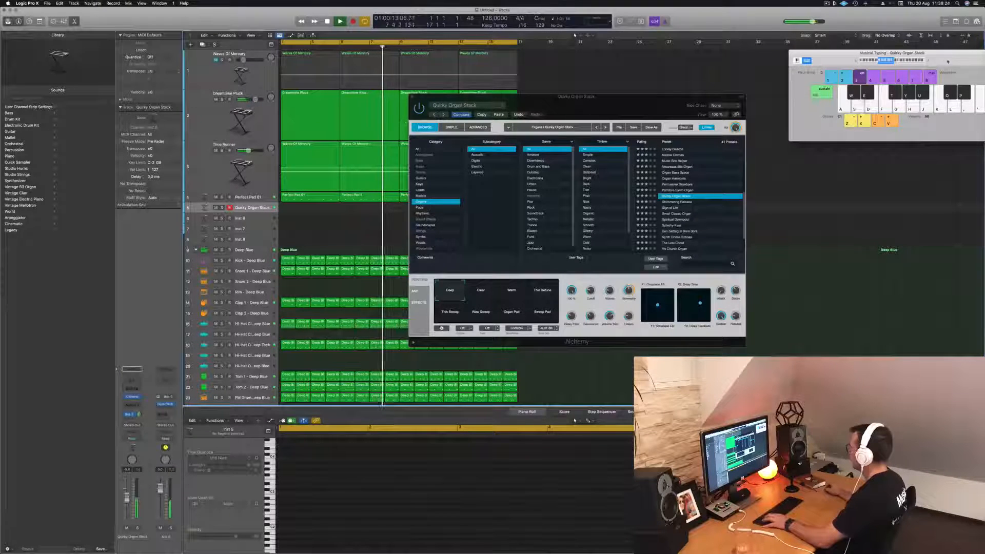
key("x")
- Record a slow line of long notes on the Quirky Organ Stack track over the loop, then stop recording
key("s")
key("s")
key("s")
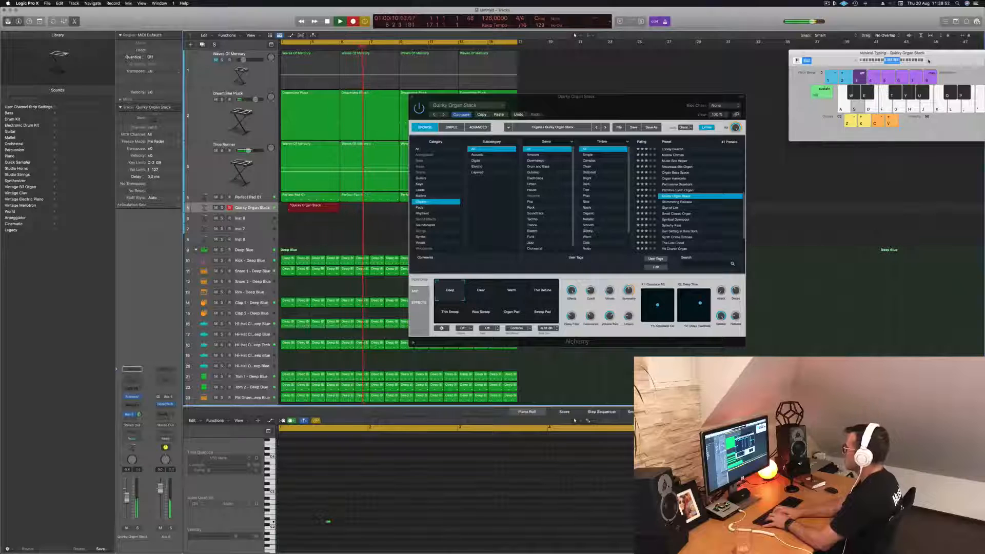
key("g")
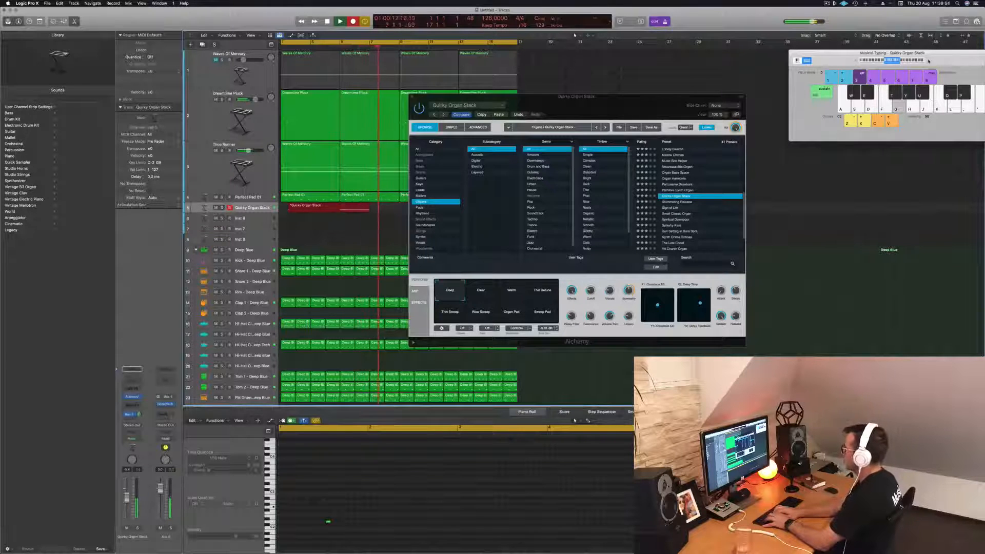
key("f")
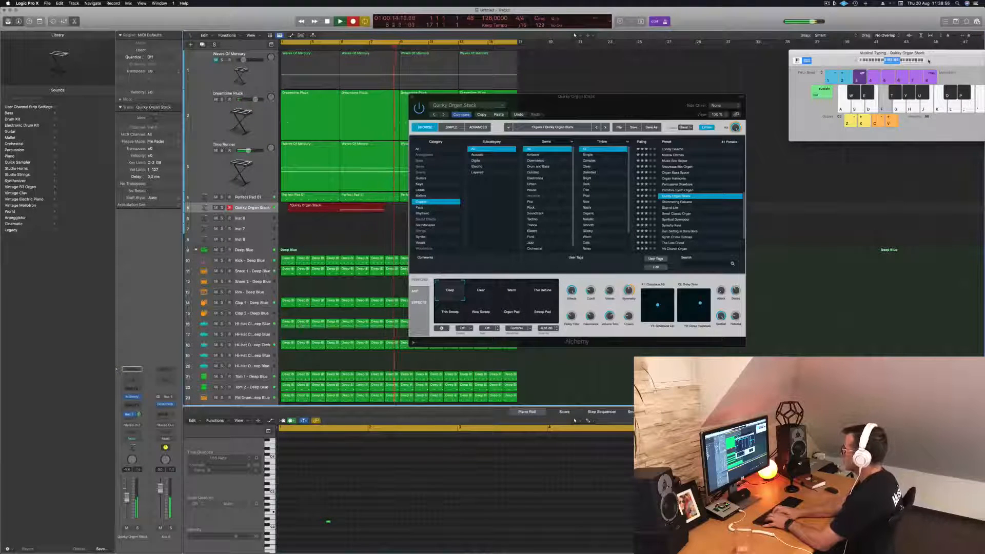
key("h")
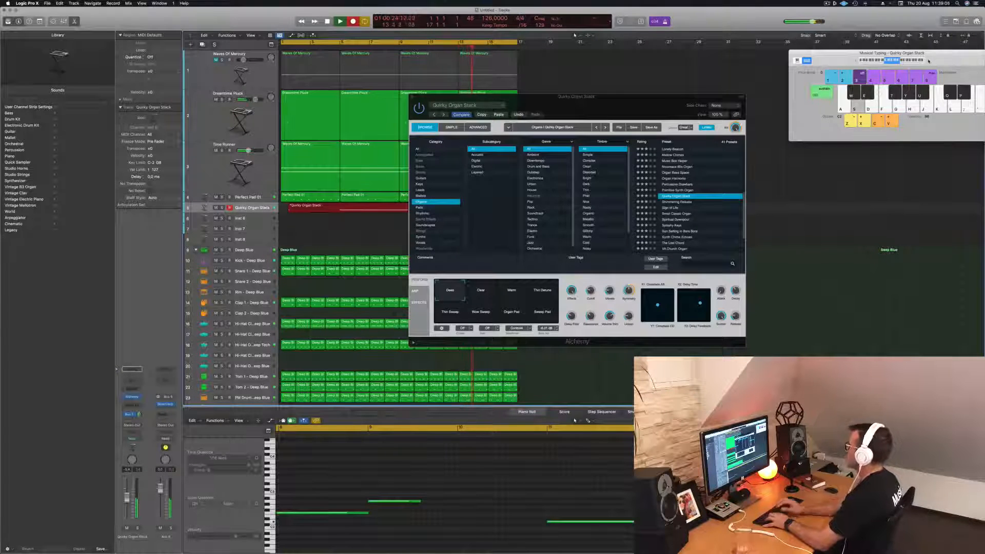
key("space")
- Move the Alchemy window aside, cut the recorded organ region down to four bars and place it at the loop start
left_click_drag(610, 110, 831, 104)
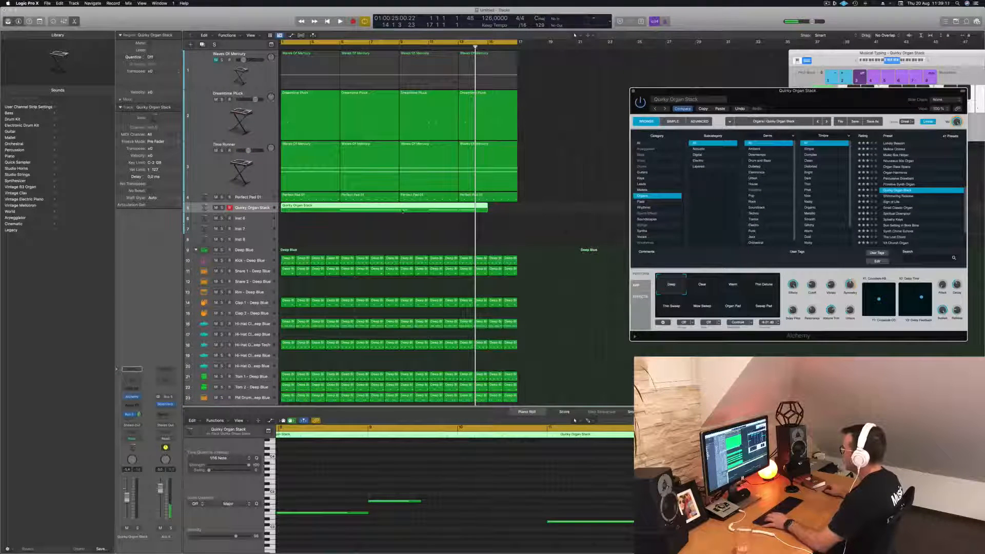
left_click(403, 210)
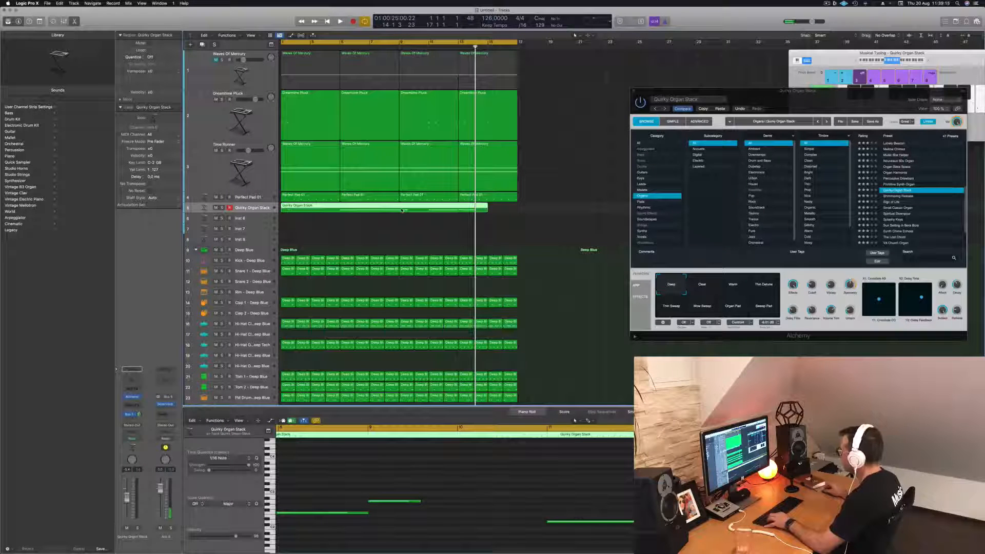
key("Return")
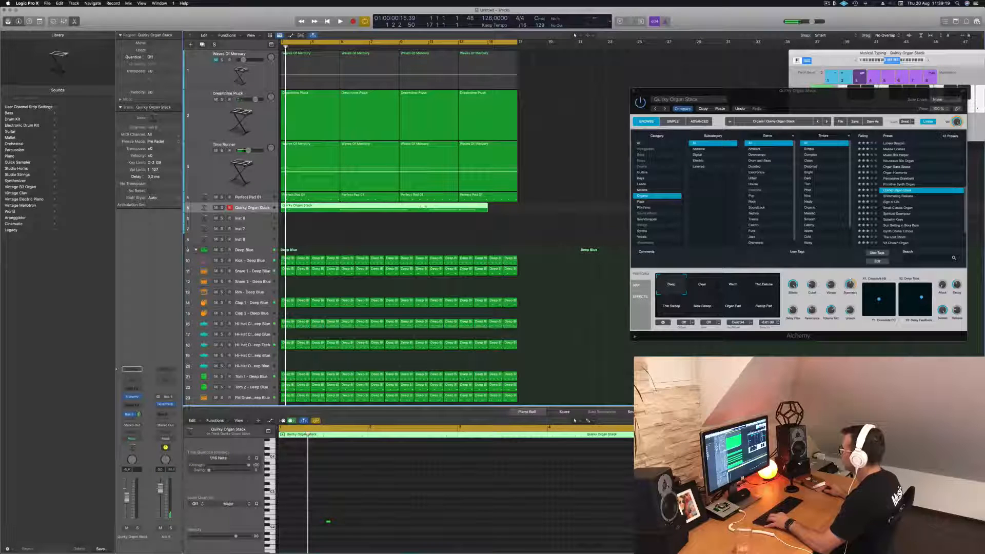
left_click(414, 208)
left_click(531, 179)
key("Delete")
left_click_drag(450, 207, 303, 207)
key("space")
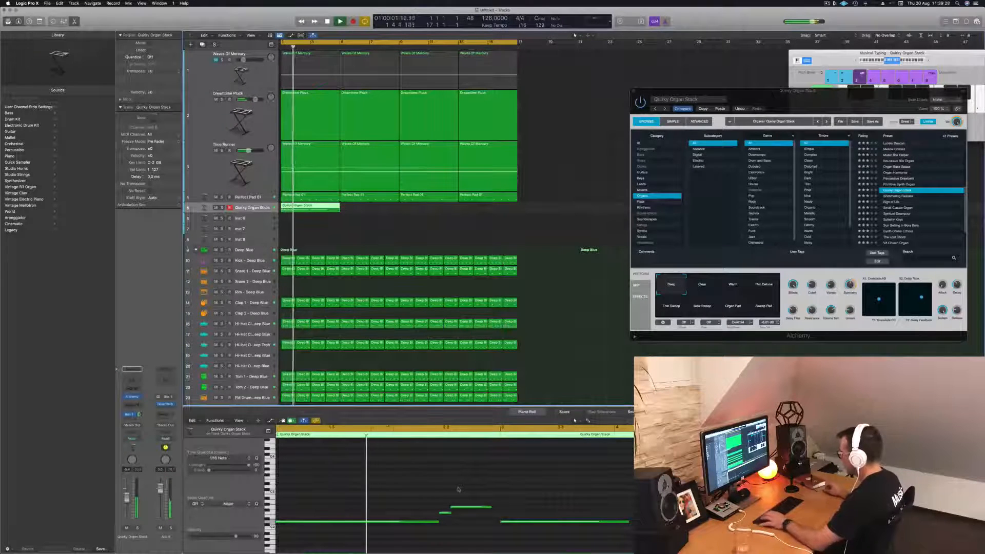
- Play back the organ region and lengthen its first long note to reach the following note
key("space")
key("space")
left_click(350, 490)
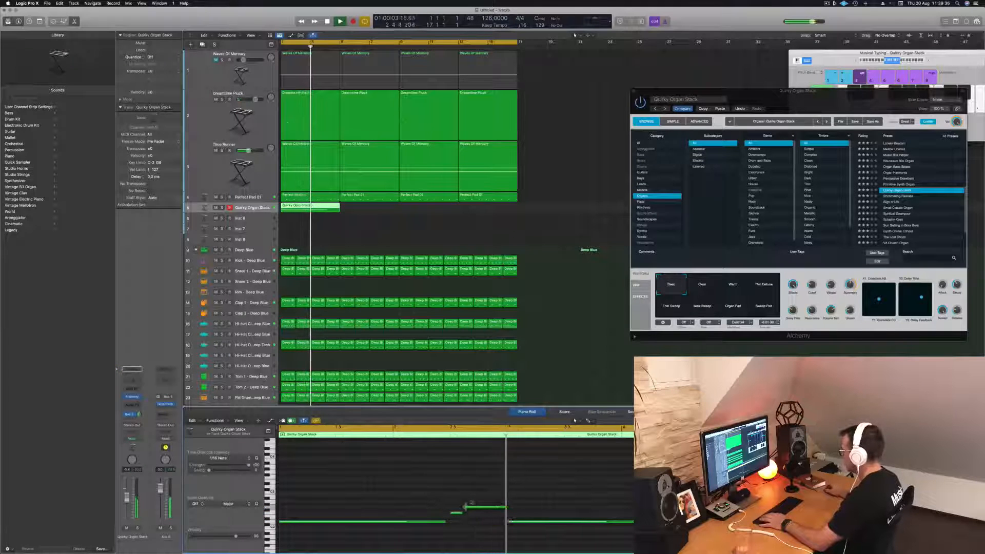
left_click_drag(444, 522, 449, 521)
- Select all notes in the organ region and shift them slightly later in time
left_click(385, 508)
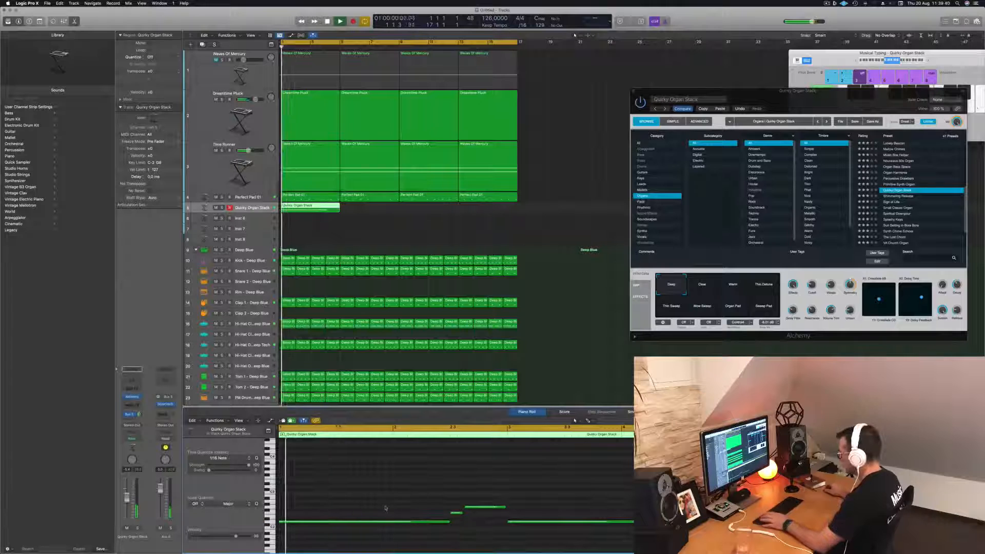
key("super+a")
left_click_drag(327, 524, 329, 525)
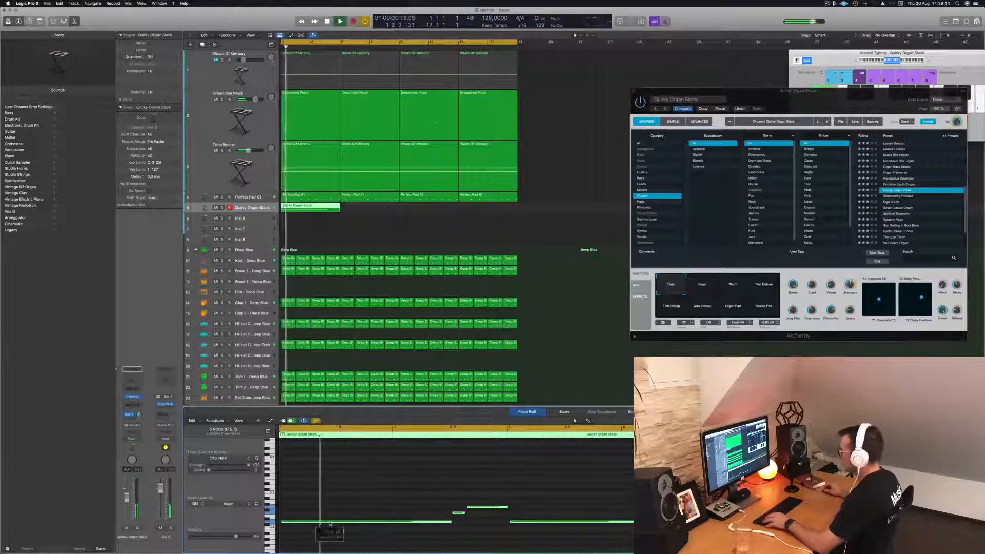
- Shorten the end of the first long organ note slightly, so it stops before the next note, and replay the region
left_click(356, 496)
key("space")
key("space")
key("super+a")
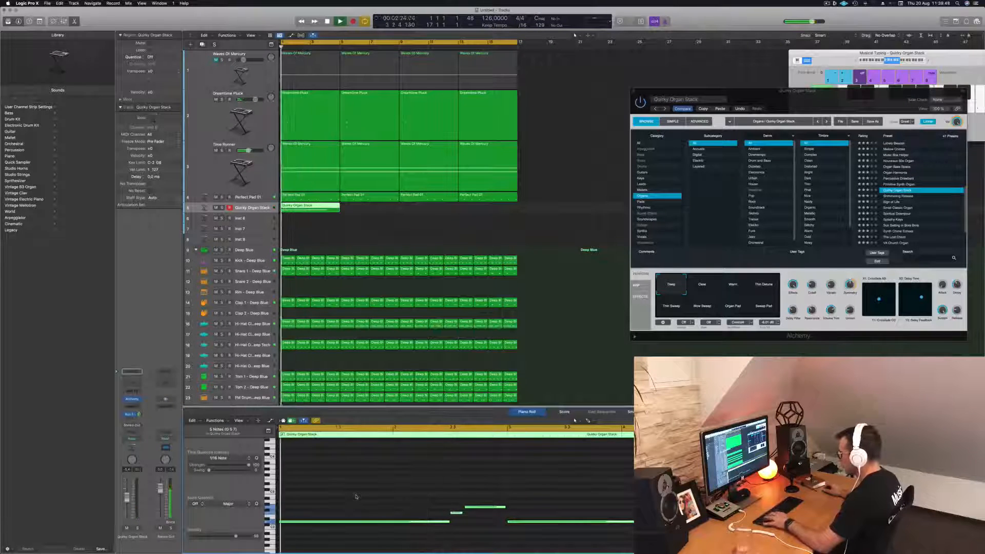
left_click_drag(447, 521, 444, 522)
key("space")
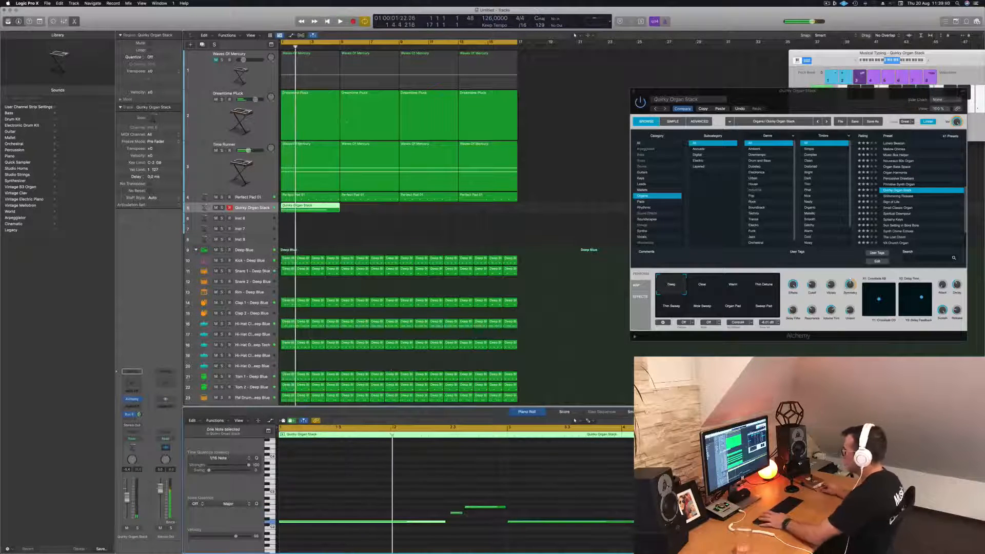
key("space")
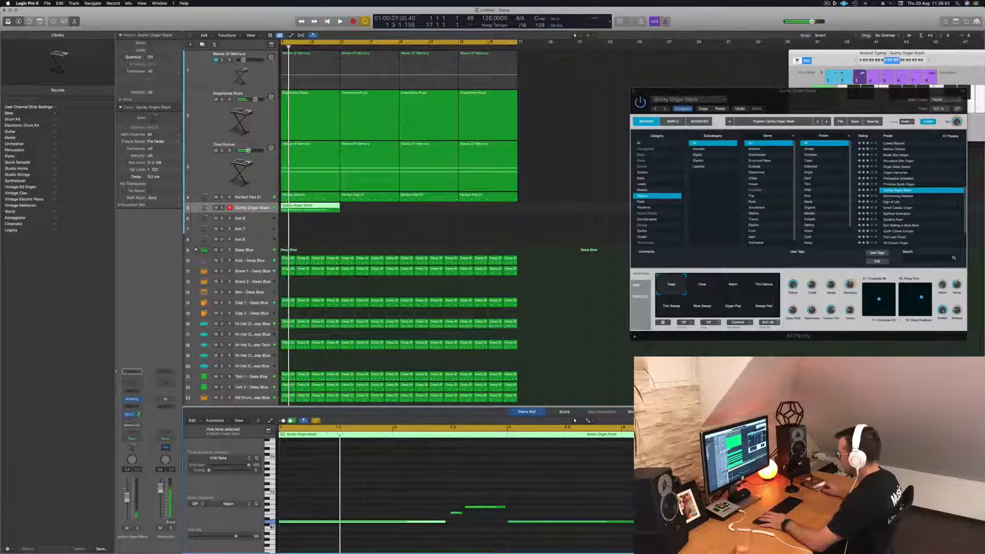
left_click(415, 545)
key("super+a")
key("space")
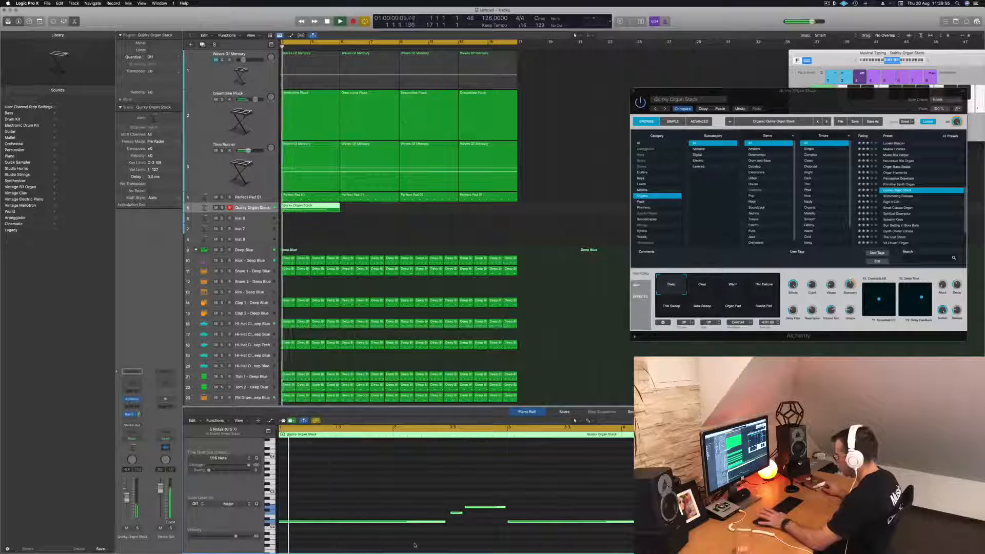
- Listen to the Quirky Organ Stack region in the loop and delete its first long note
left_click(350, 233)
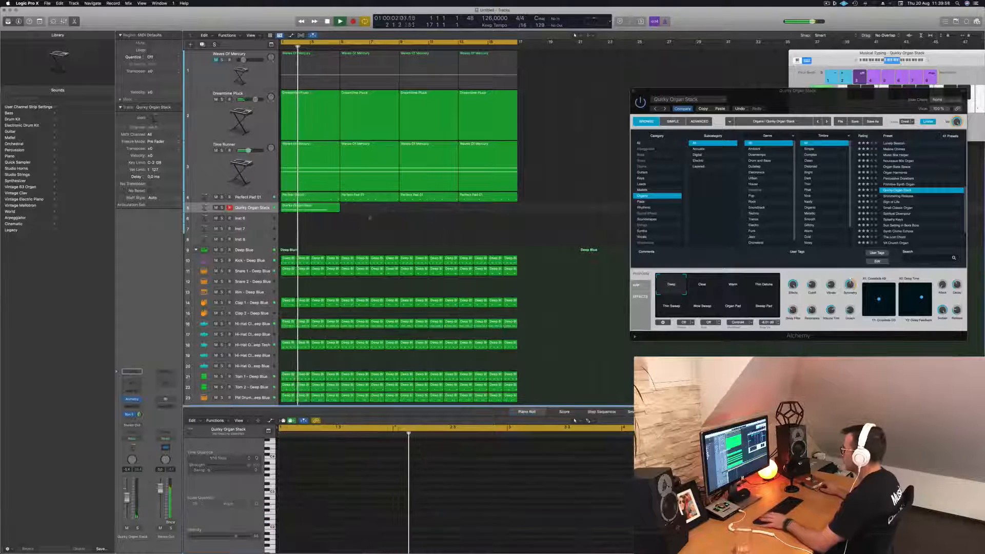
left_click(316, 208)
key("super+Left")
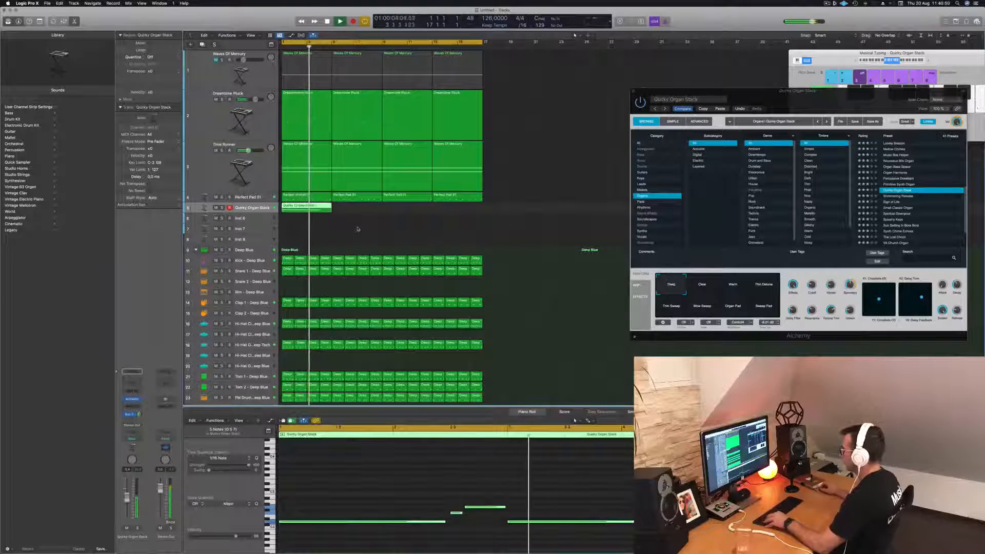
key("super+Left")
key("super+Left")
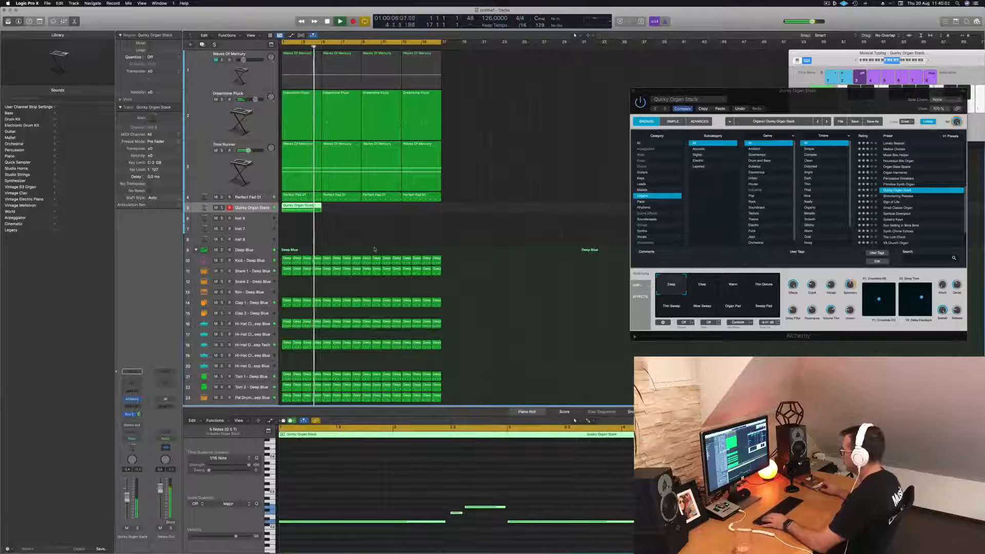
key("space")
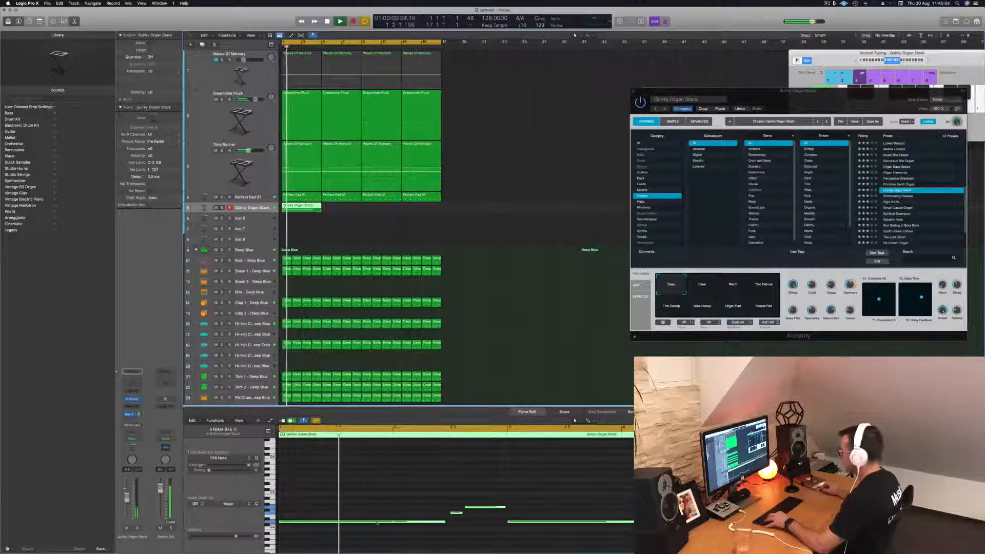
left_click(410, 521)
key("Delete")
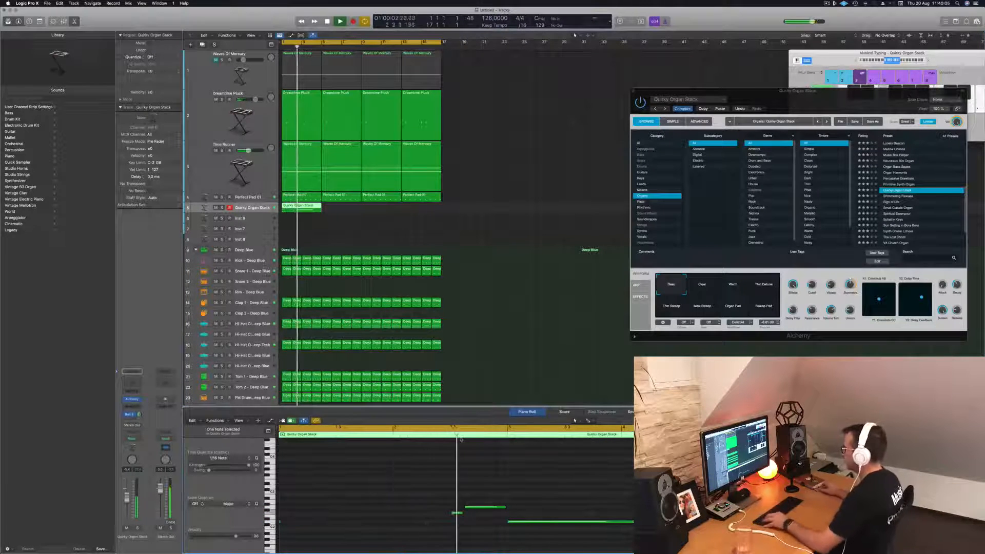
- Copy the four-bar organ region across the 16-bar loop and enlarge the Quirky Organ Stack track
left_click(306, 208)
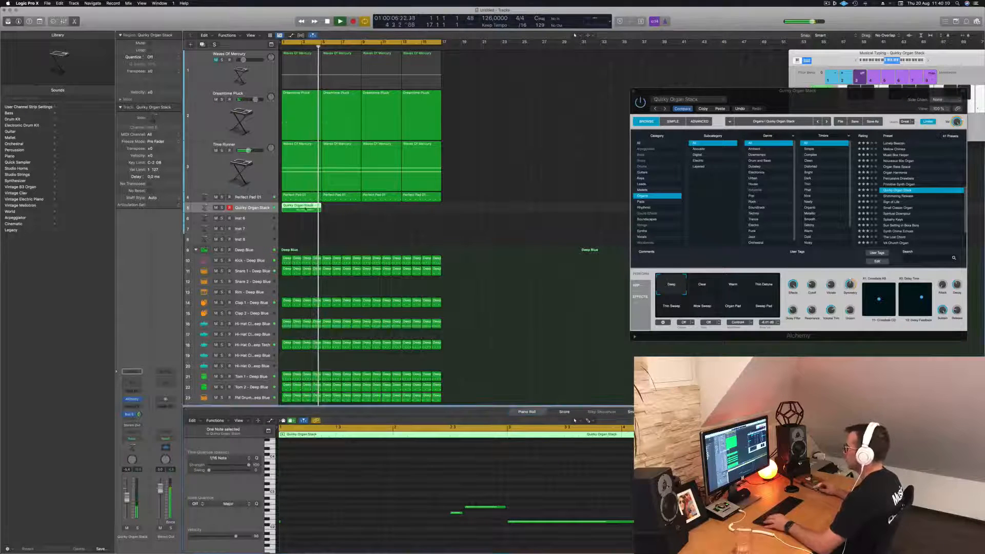
left_click_drag(306, 208, 420, 211)
scroll(369, 236, "left", 3)
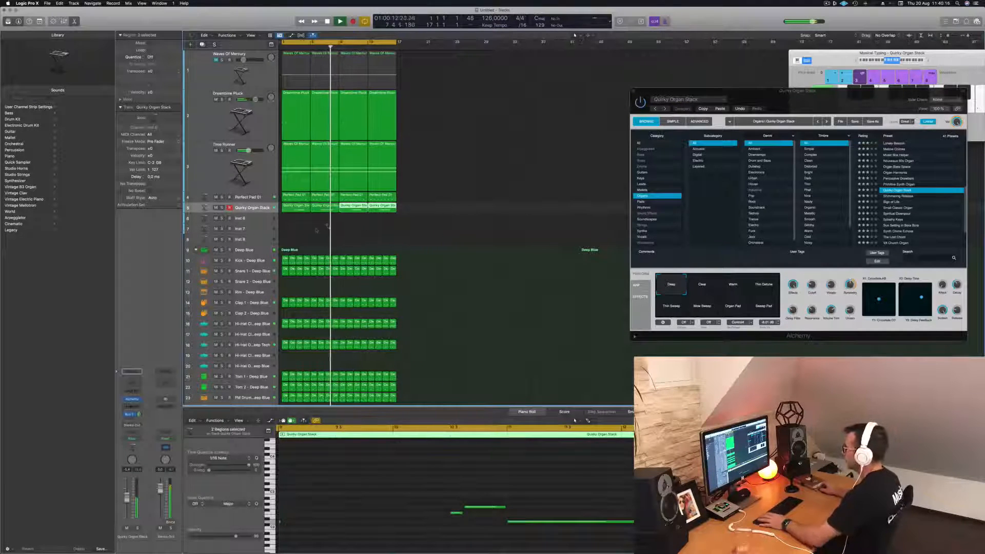
key("Return")
left_click_drag(266, 212, 265, 257)
- Audition the organ's Warm, Thin Detune and Sweep Pad variations, load the Shimmering Release preset and raise the track's volume slightly
left_click_drag(704, 272, 552, 260)
left_click(581, 272)
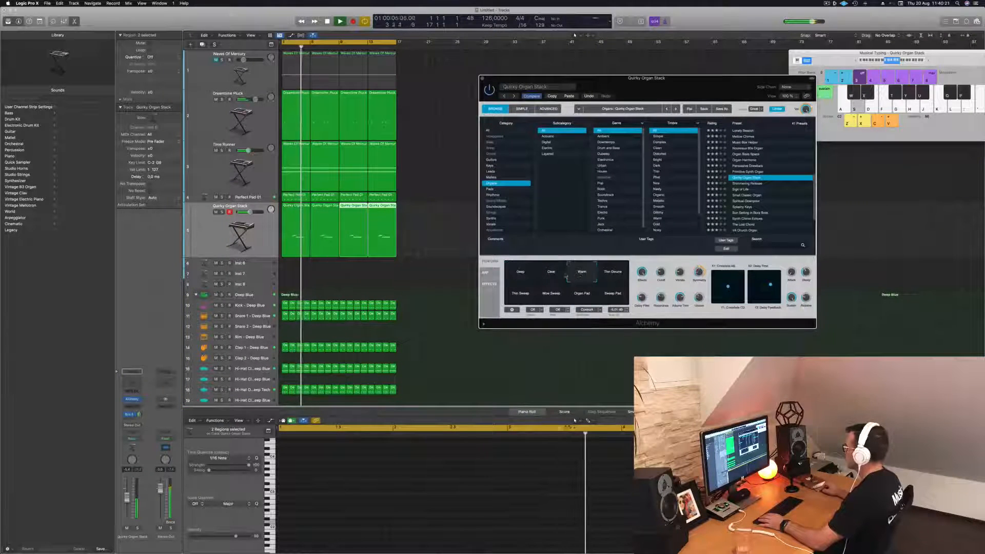
left_click(610, 273)
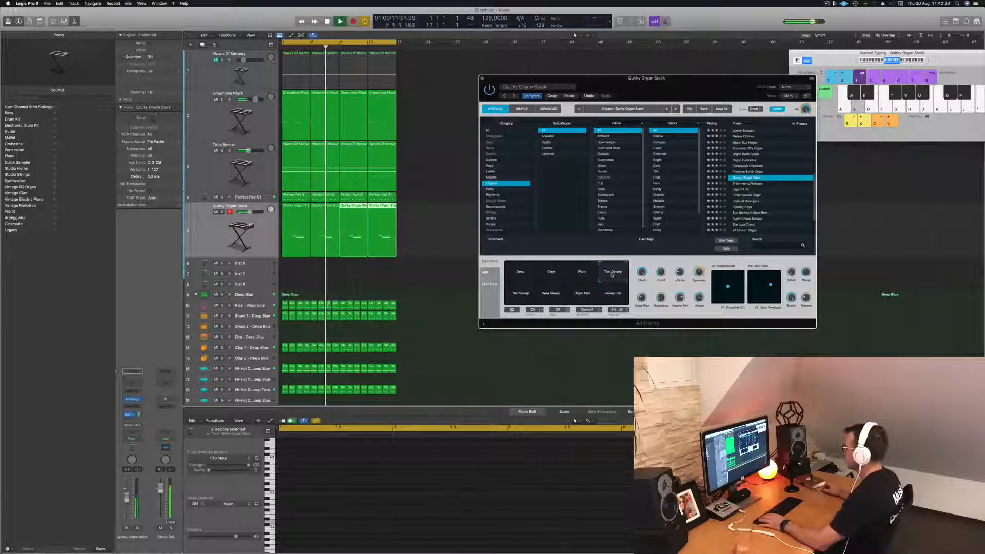
left_click(612, 285)
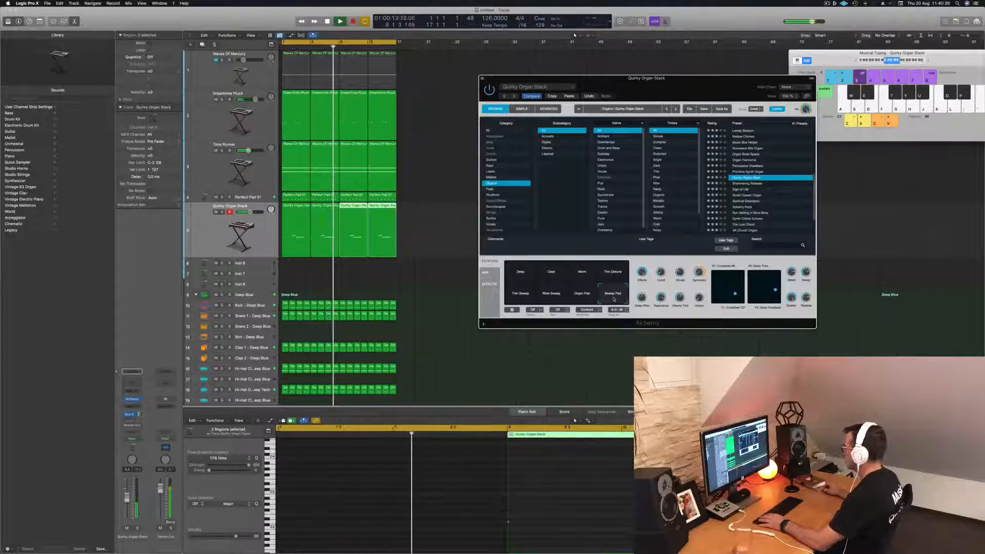
left_click(745, 183)
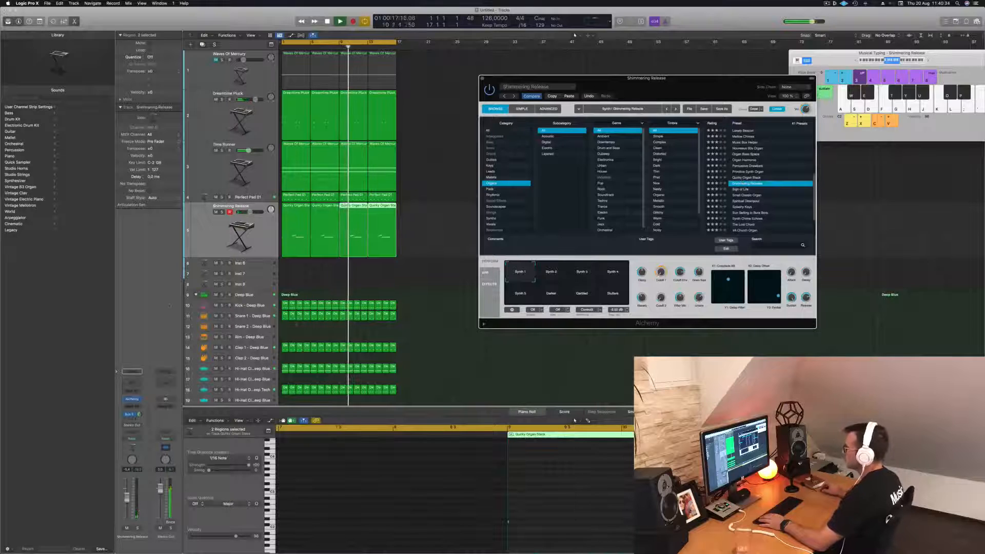
left_click_drag(127, 497, 127, 494)
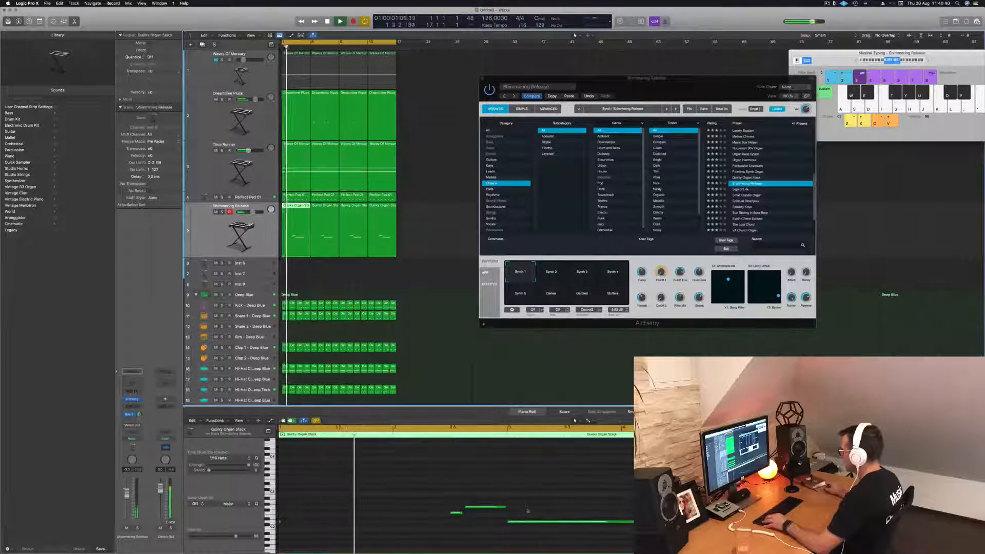
- Copy the region's long note to its start, extend the copy up to the next short note and replay the loop
left_click(529, 522)
left_click_drag(528, 522, 304, 523)
left_click(287, 516)
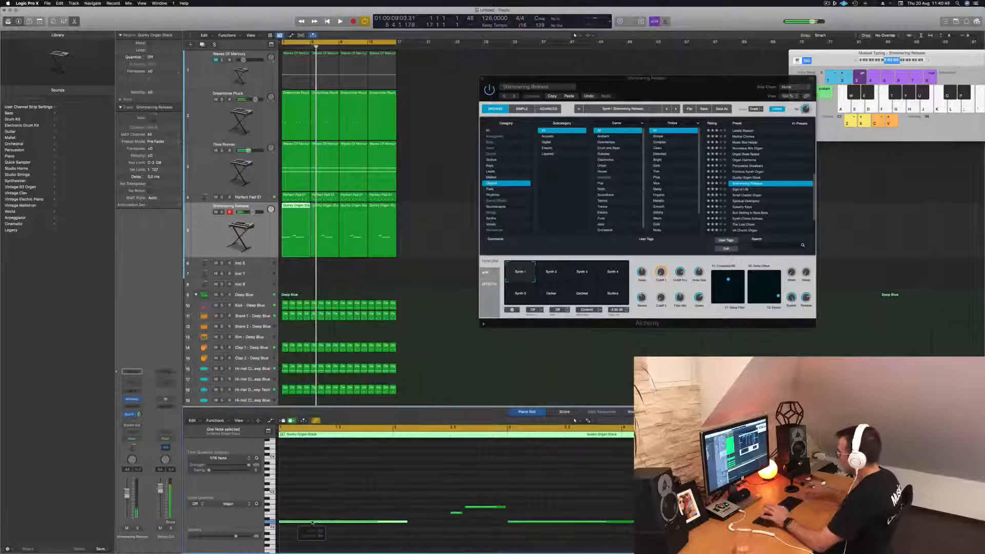
scroll(359, 512, "down", 2)
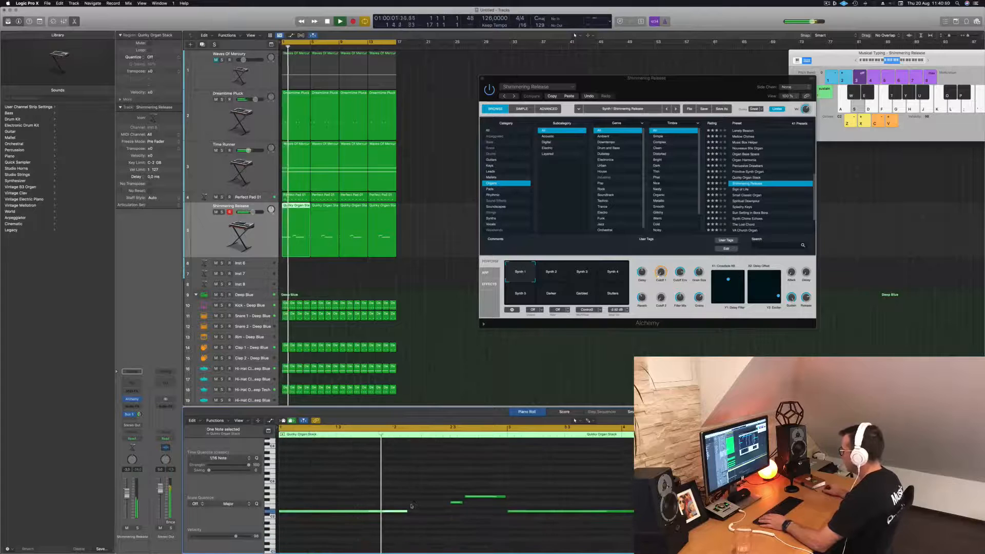
left_click_drag(407, 511, 449, 511)
scroll(436, 359, "down", 2)
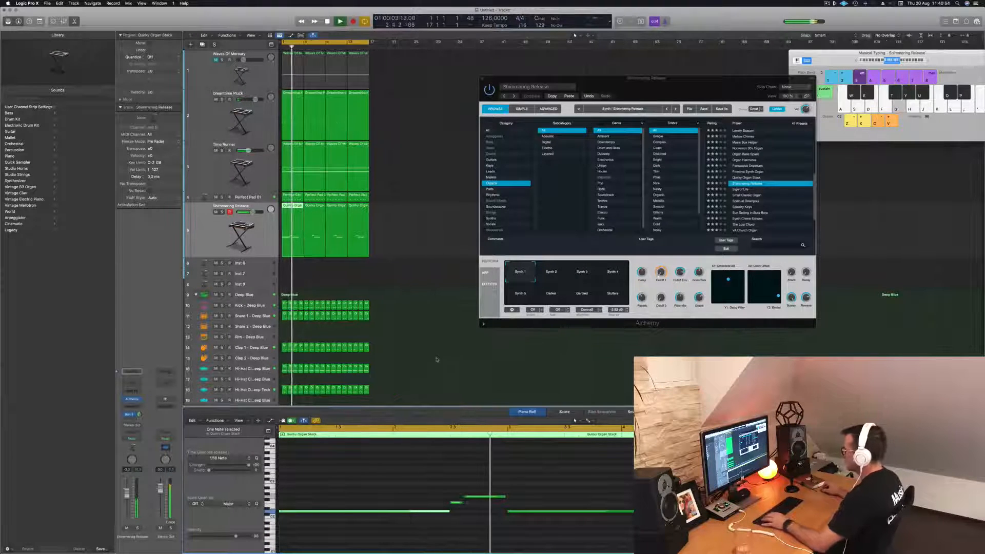
key("Return")
key("Return")
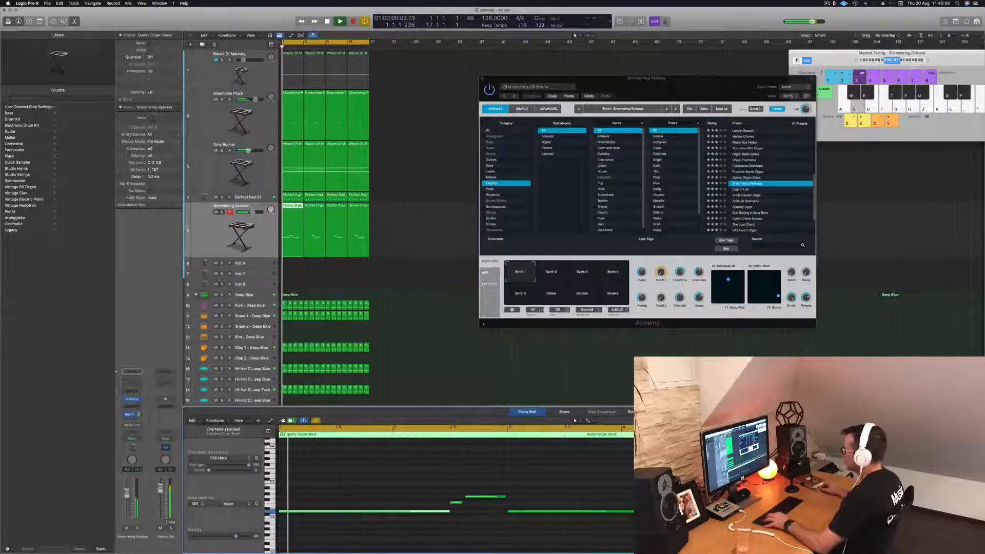
- Cut the first region on the Shimmering Release track down to two bars and delete all the remaining copies
left_click(305, 271)
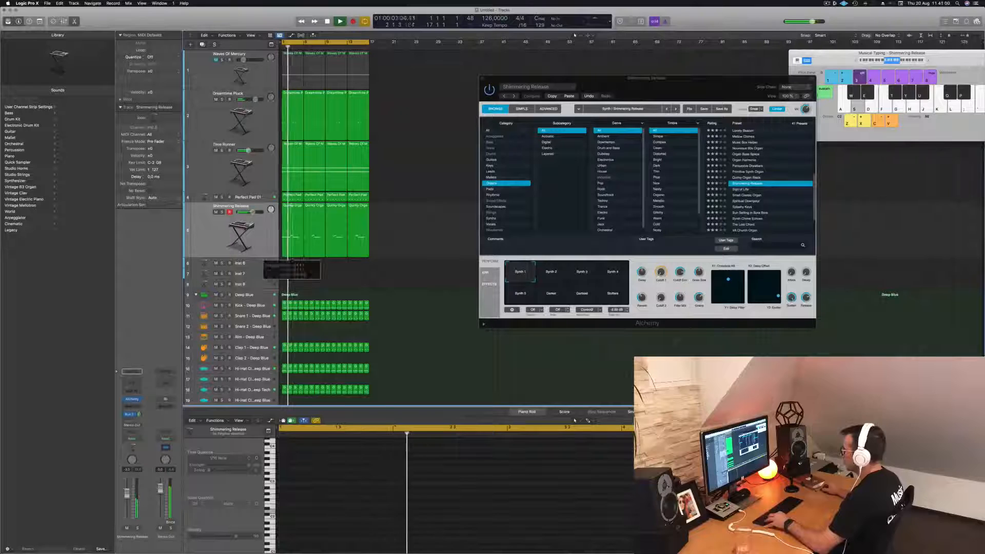
left_click(296, 207)
key("Delete")
key("Return")
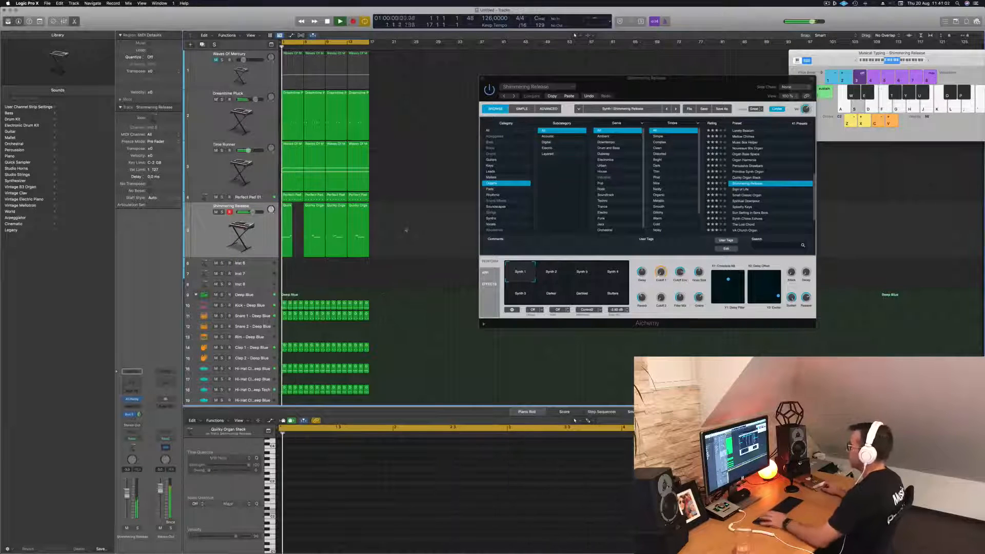
left_click_drag(407, 230, 311, 240)
key("Delete")
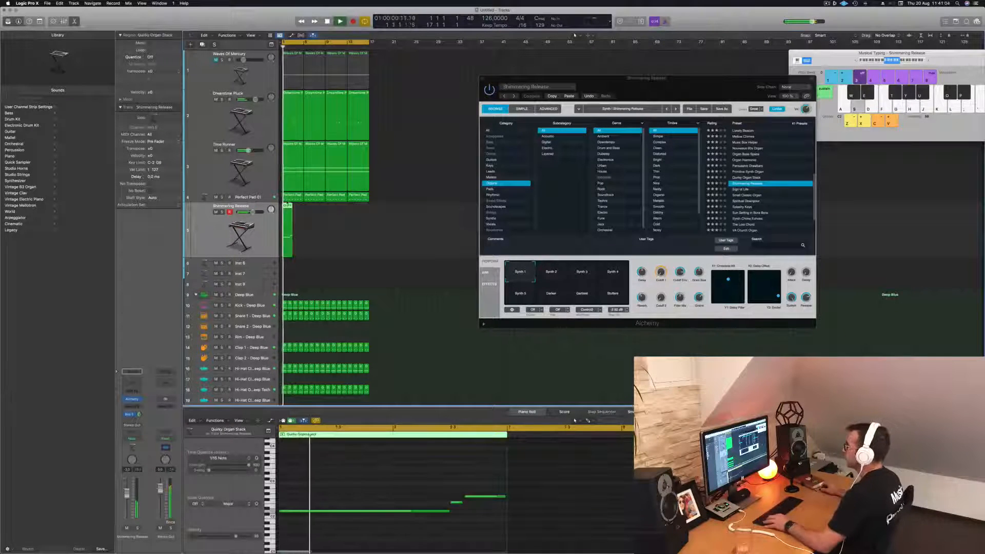
- Repeat the two-bar region on the Shimmering Release track until it fills the 16-bar loop, and replay from the start
left_click_drag(287, 206, 334, 215)
key("Return")
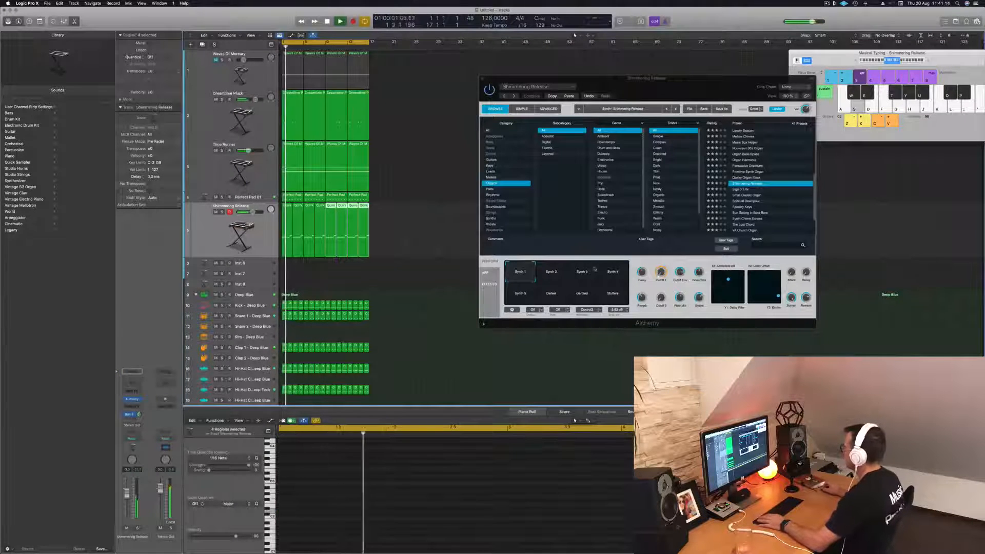
- Audition the Synth 2, Synth 3 and Synth 4 variations of Shimmering Release and adjust the track's volume
left_click(551, 273)
left_click(582, 275)
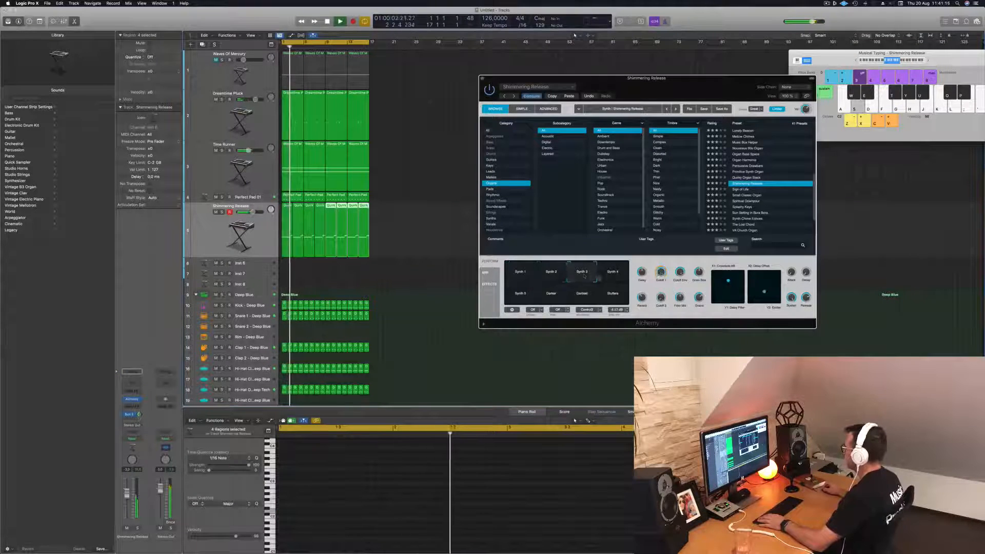
left_click(611, 275)
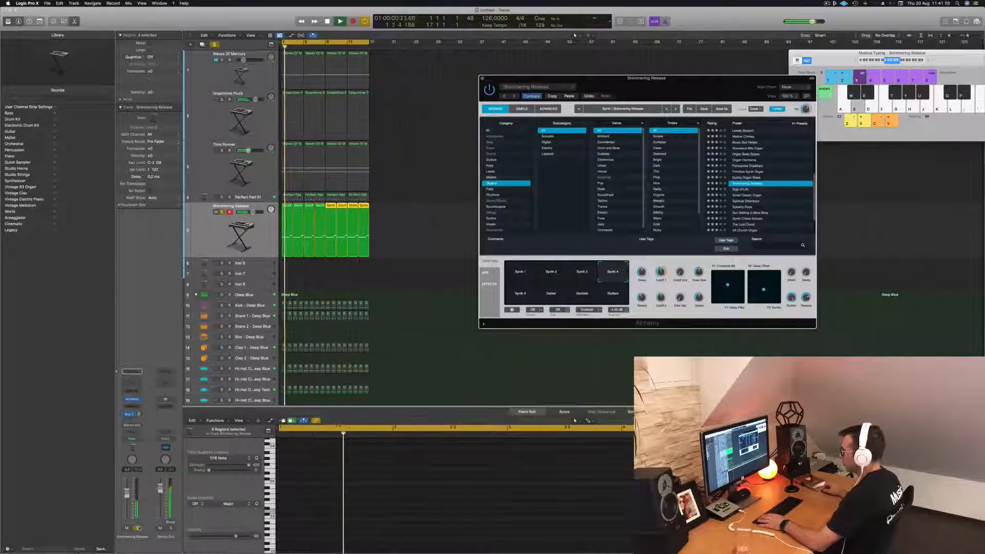
left_click(126, 492)
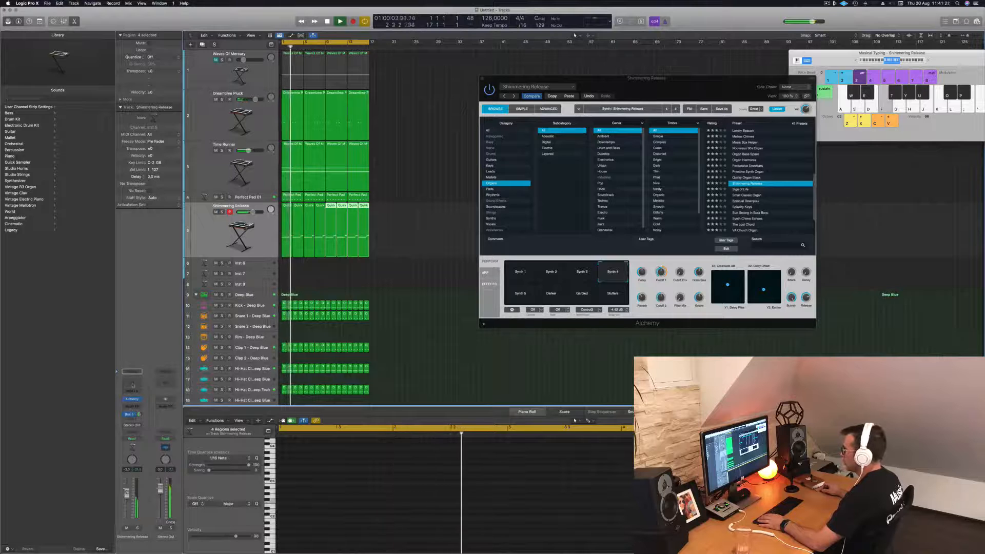
- Add a Channel EQ to the Shimmering Release track and set its low cut to 990 Hz
left_click(132, 371)
left_click_drag(338, 142, 594, 159)
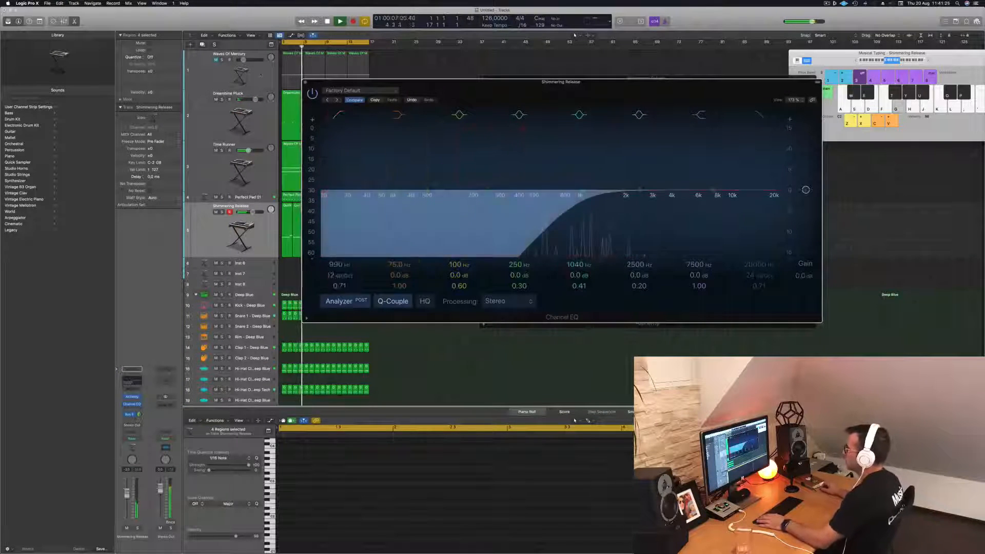
left_click(305, 82)
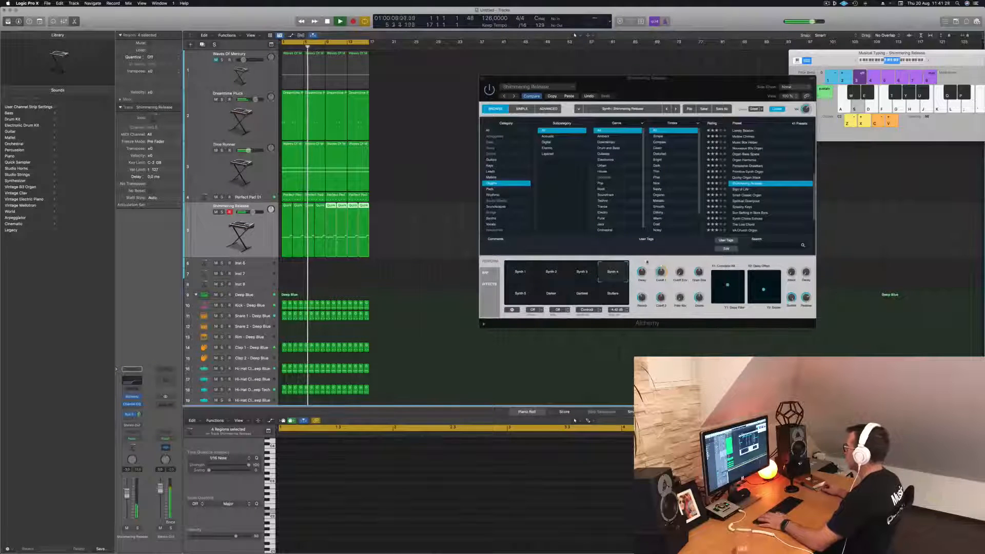
- Audition the Sign of Life preset against the loop and replace it with the Small Classic Organ preset
left_click(742, 189)
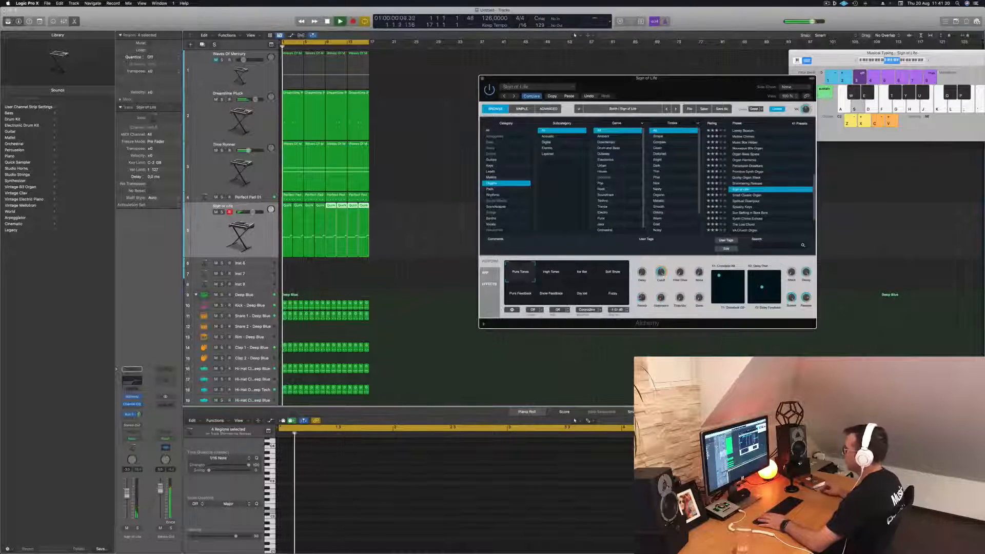
key("space")
key("space")
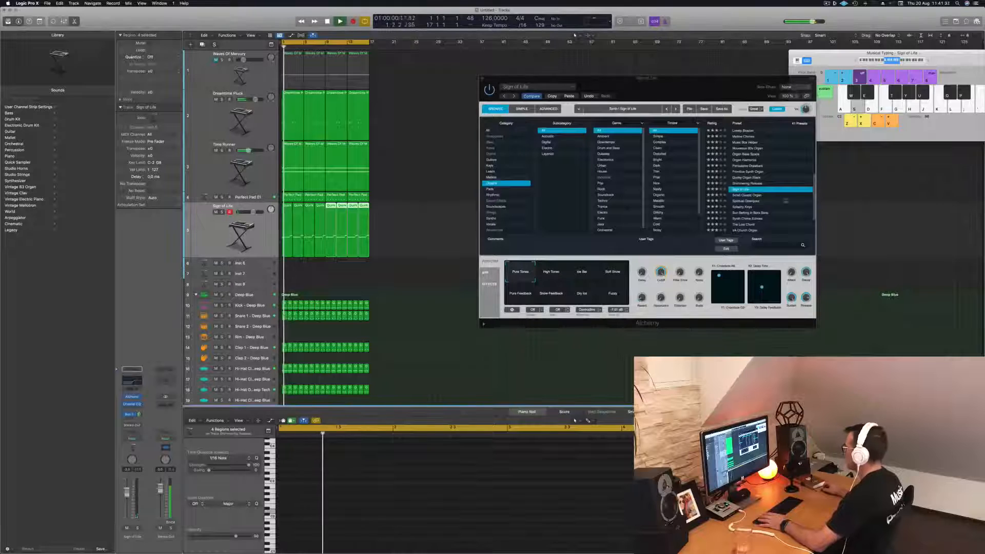
left_click(748, 198)
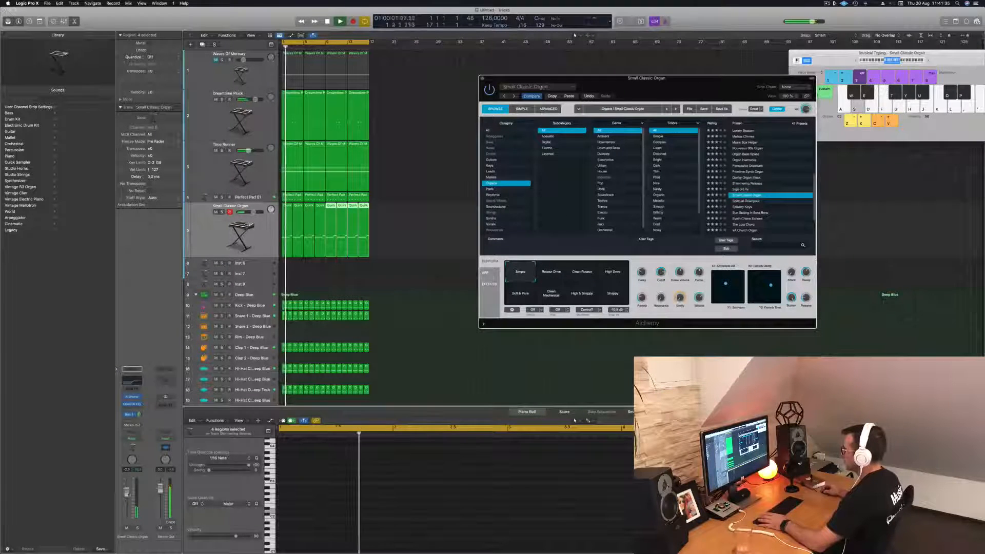
- Set the low cut in the track's Channel EQ to 450 Hz with a Q of 0.88, and lower the Small Classic Organ volume
left_click(132, 404)
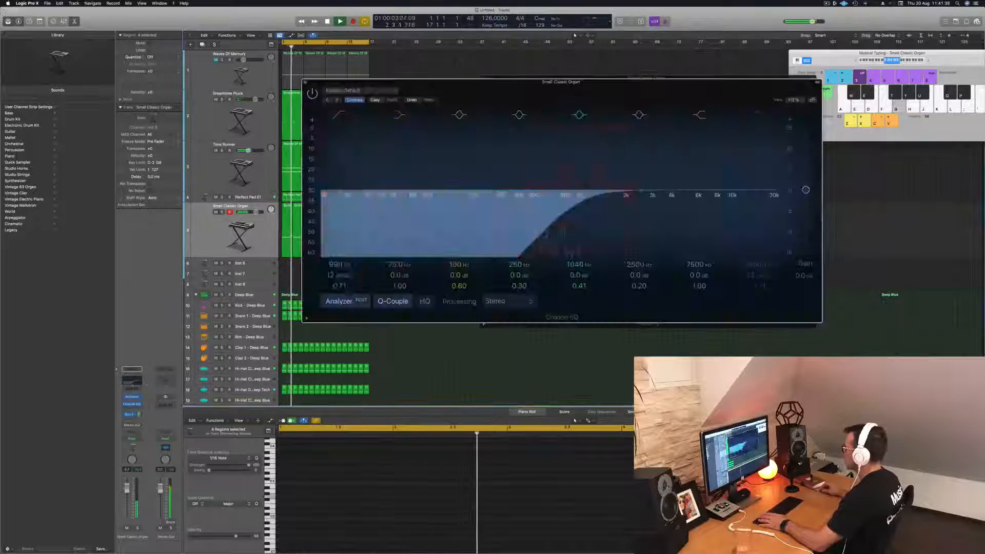
left_click_drag(580, 199, 525, 200)
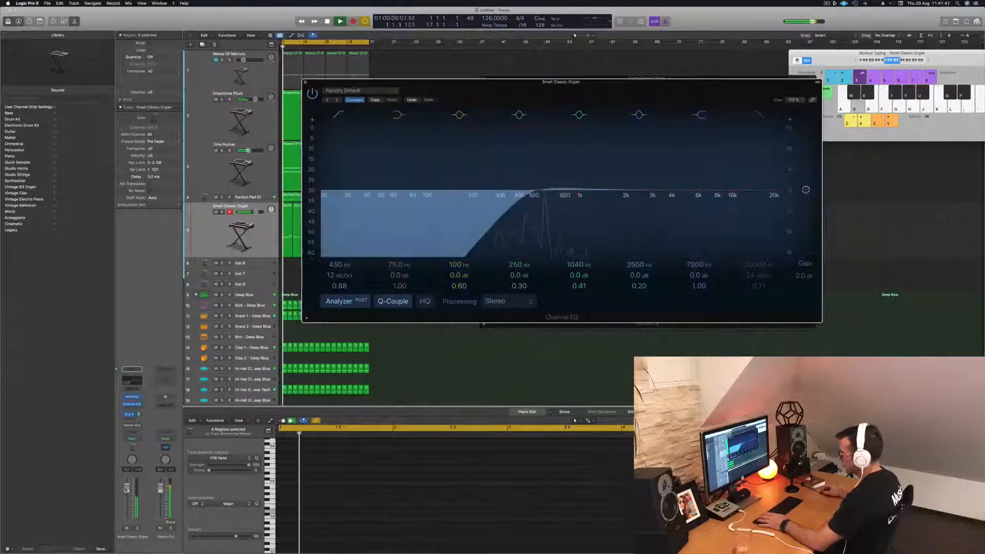
left_click(126, 493)
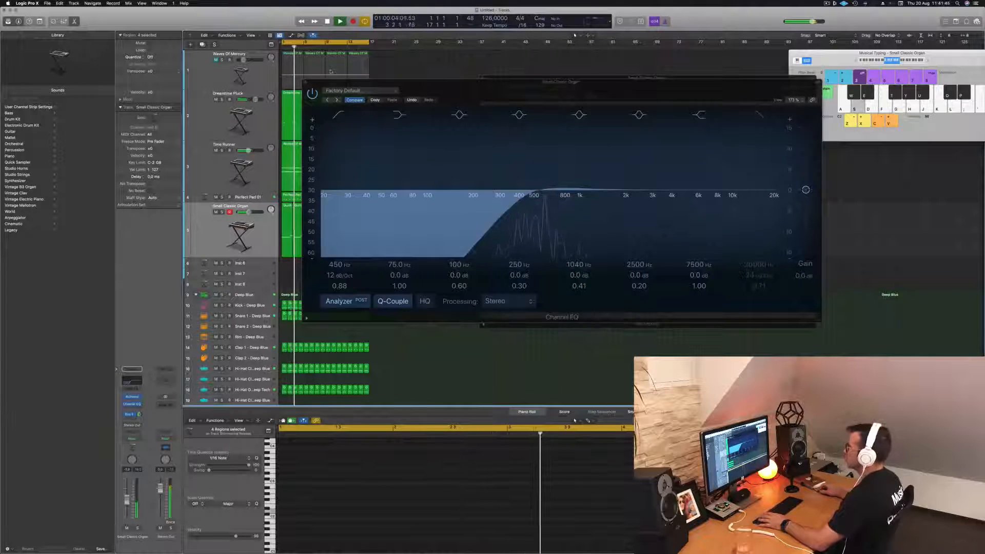
- Close the Channel EQ and audition the Spiritual Downpour, Splashy Keys and Sun Setting in Bora Bora presets against the loop
left_click(305, 83)
key("Return")
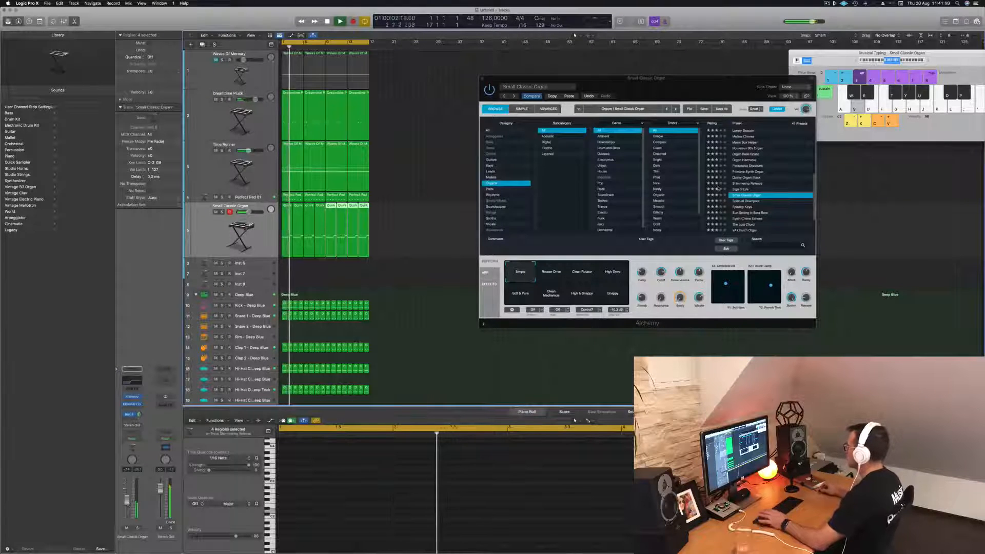
left_click(748, 202)
left_click(748, 202)
key("Return")
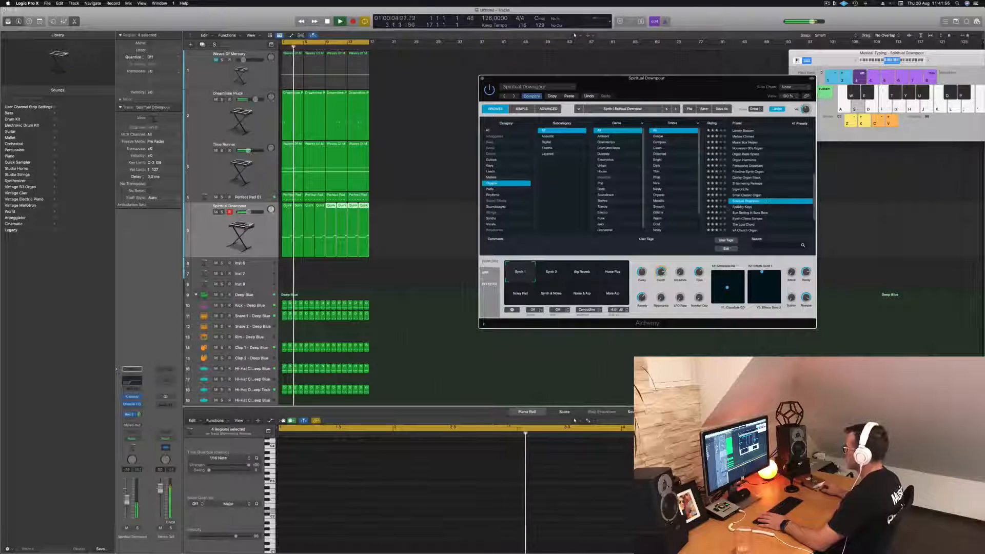
left_click(741, 207)
key("Return")
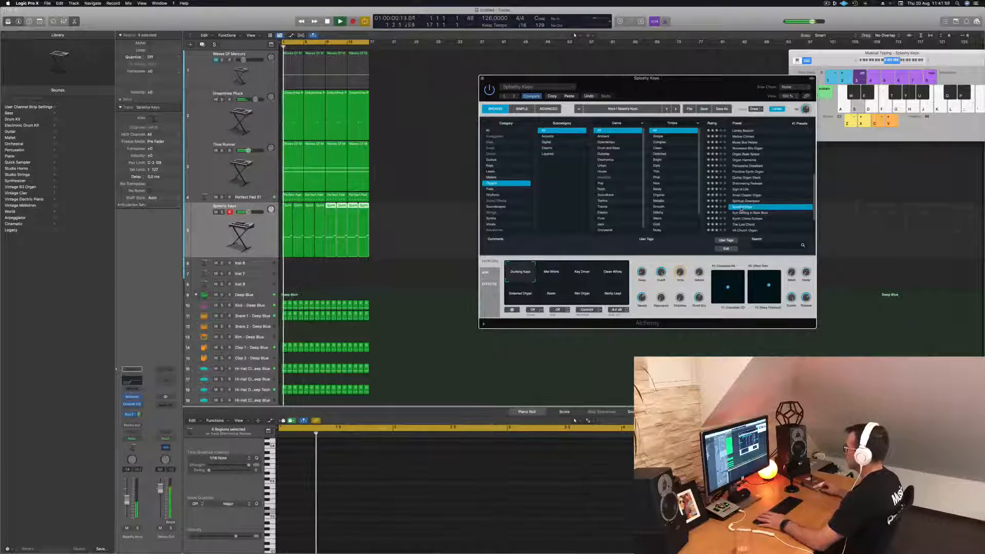
left_click(758, 213)
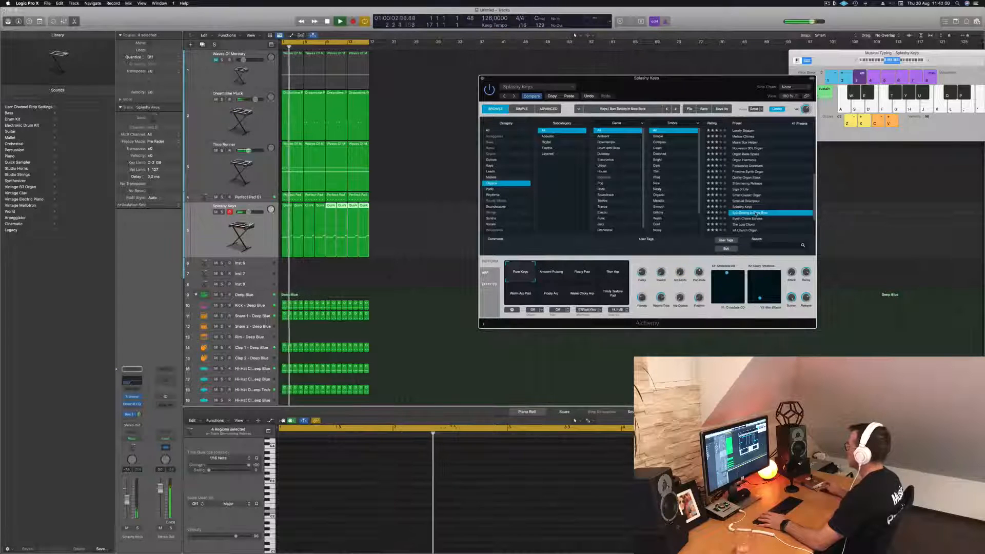
key("Return")
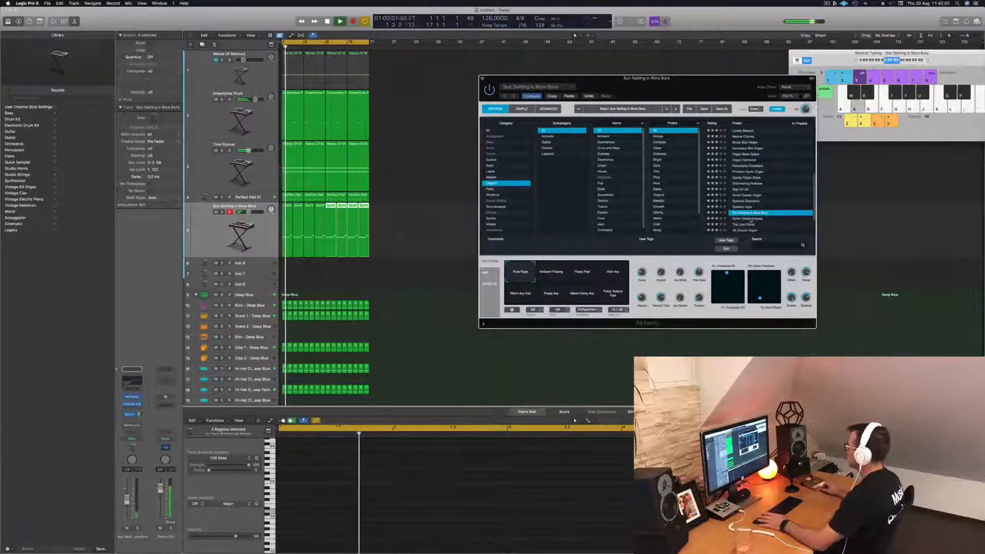
- Load the Synth Chime Echoes preset and audition its Brighter, Detune, Fast Tremolo, Percussive Pluck and Shimmering Reed variations
left_click(749, 219)
key("Return")
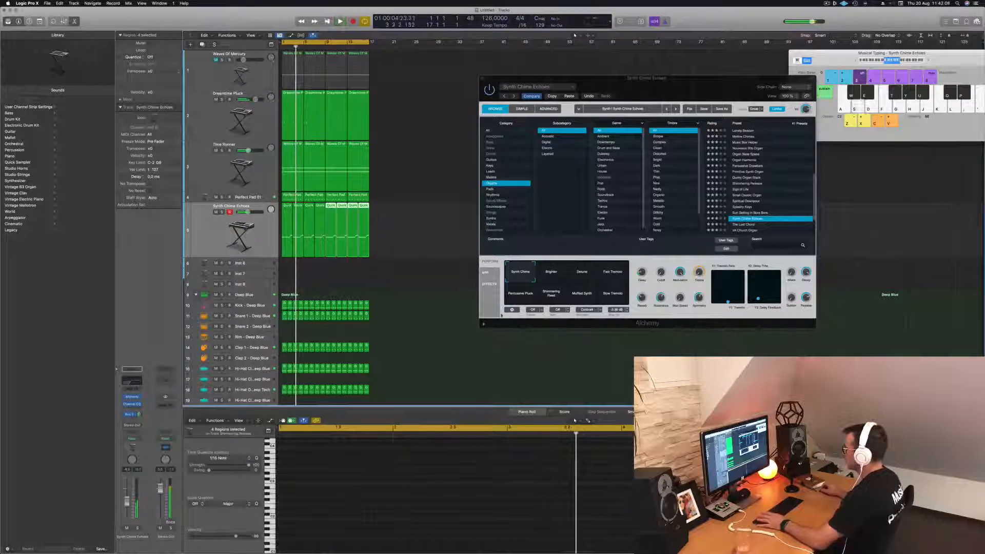
left_click(551, 274)
left_click(590, 275)
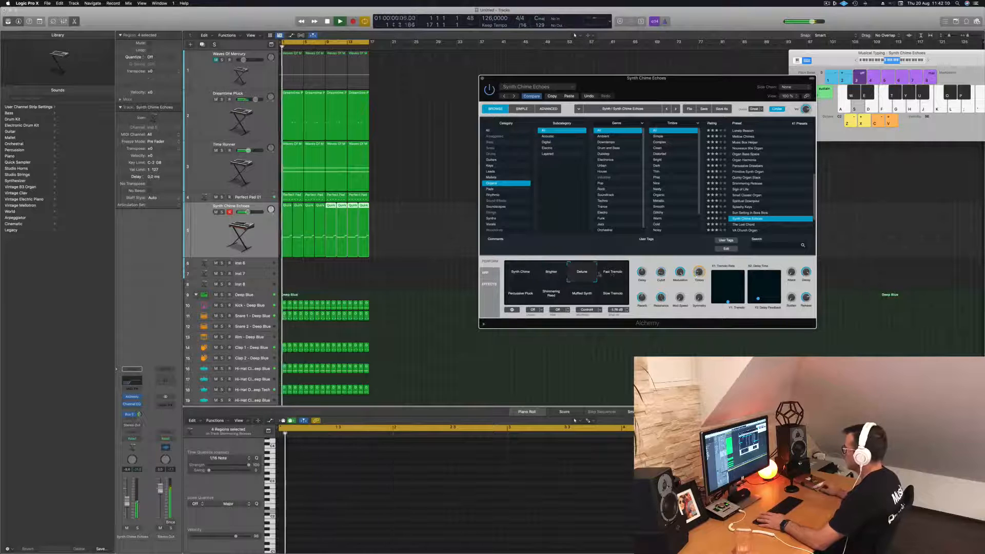
left_click(612, 275)
left_click(523, 293)
key("Return")
left_click(555, 295)
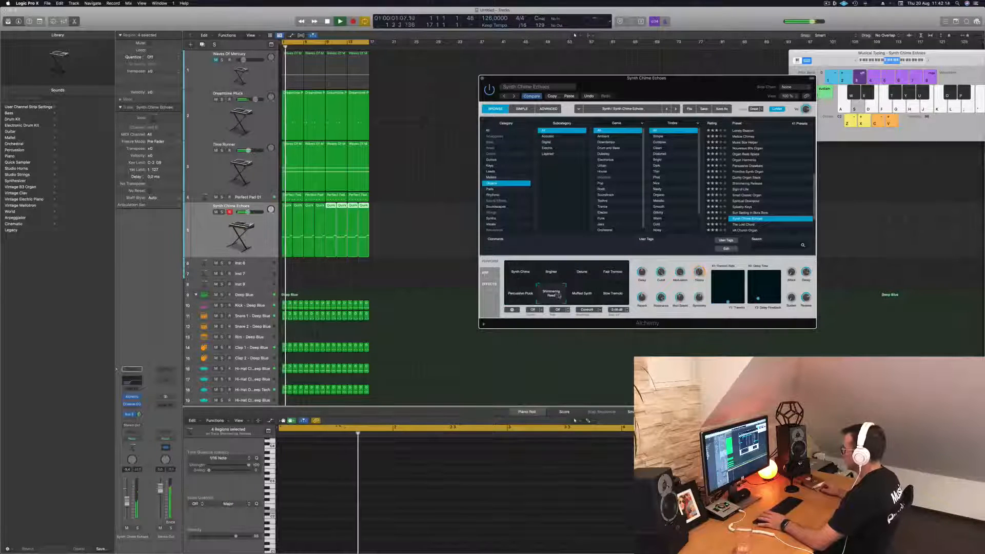
key("Return")
- Raise the Synth Chime Echoes track volume slightly and audition the Muffled Synth and Slow Tremolo variations
left_click_drag(126, 502, 127, 496)
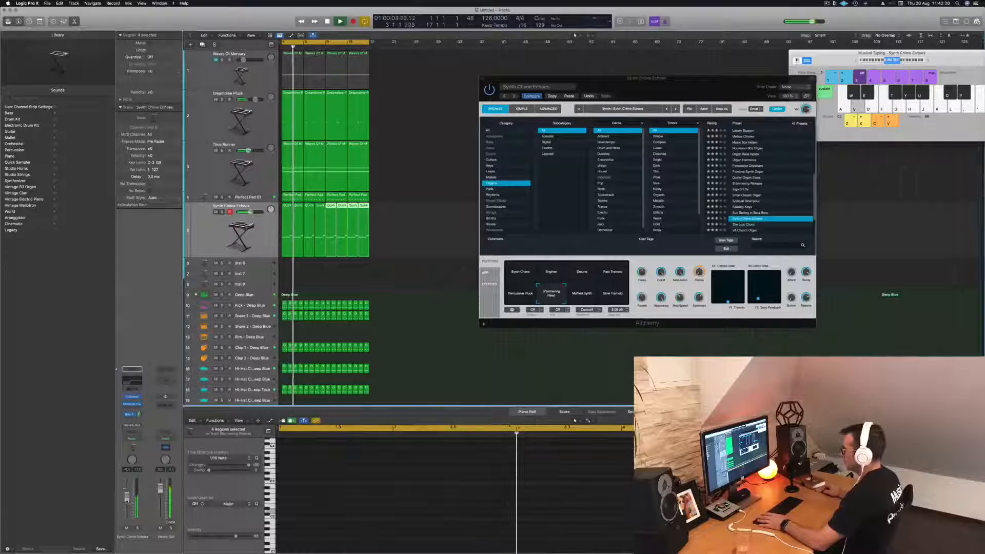
left_click(584, 293)
key("Return")
left_click(618, 293)
key("Return")
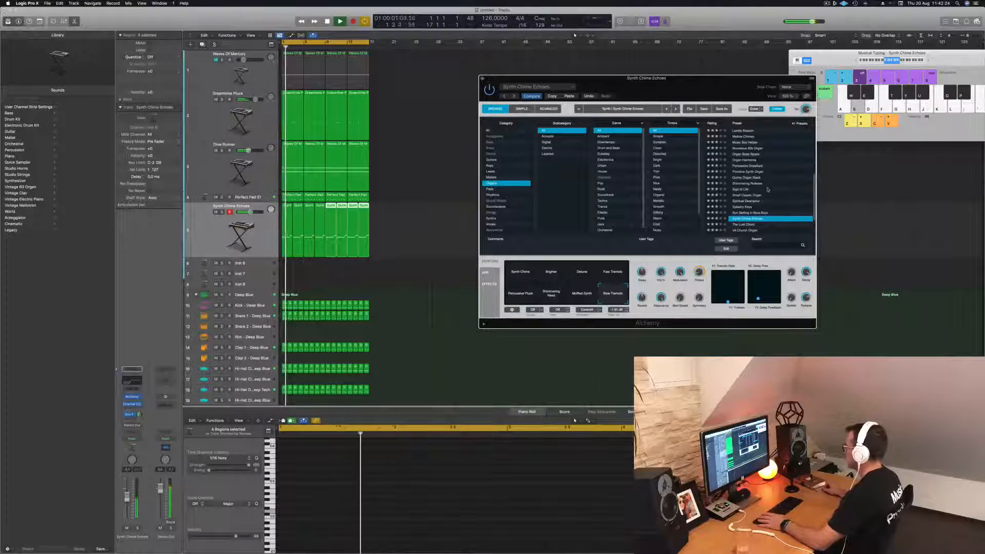
- Audition the Gong Pad preset and replace it with the Godsender preset from the organ list
scroll(767, 189, "up", 3)
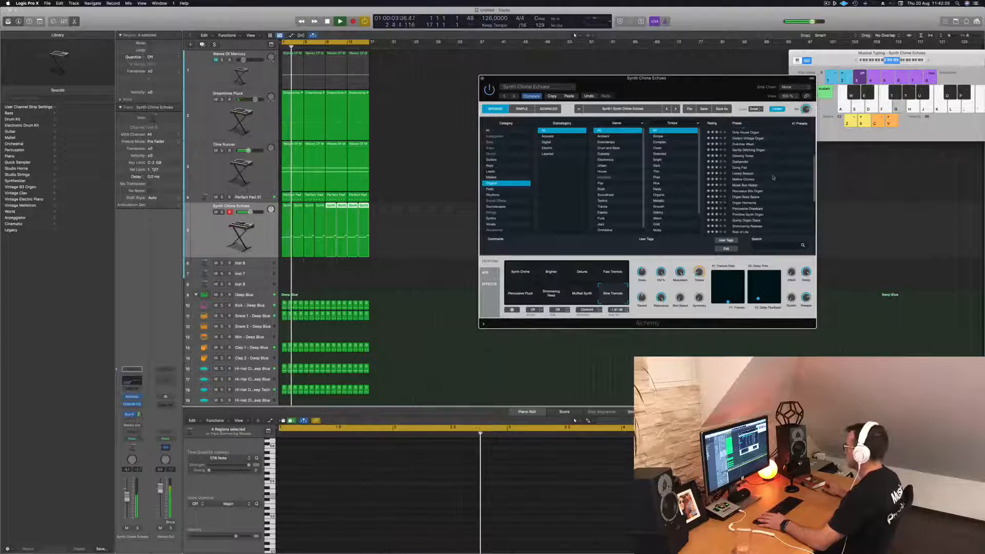
left_click(737, 168)
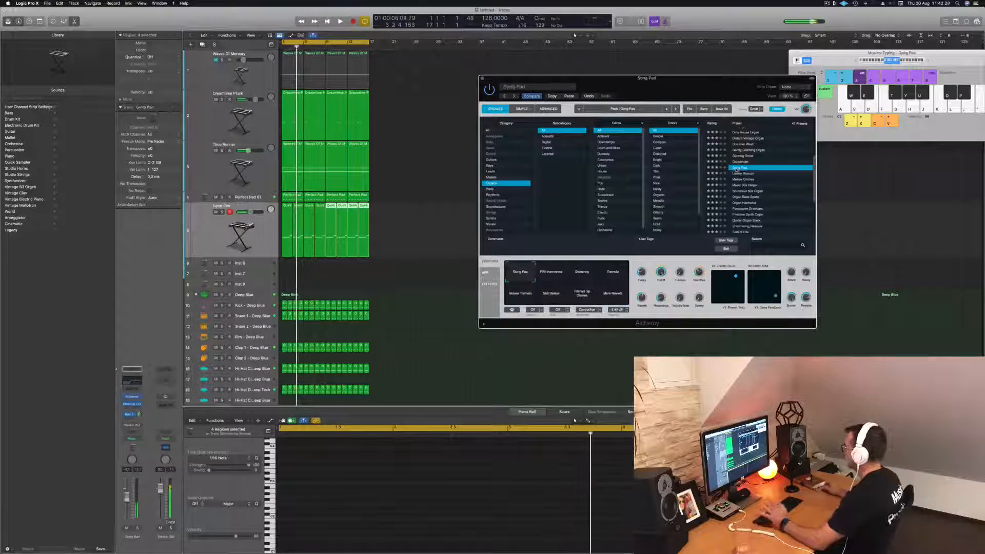
left_click(739, 161)
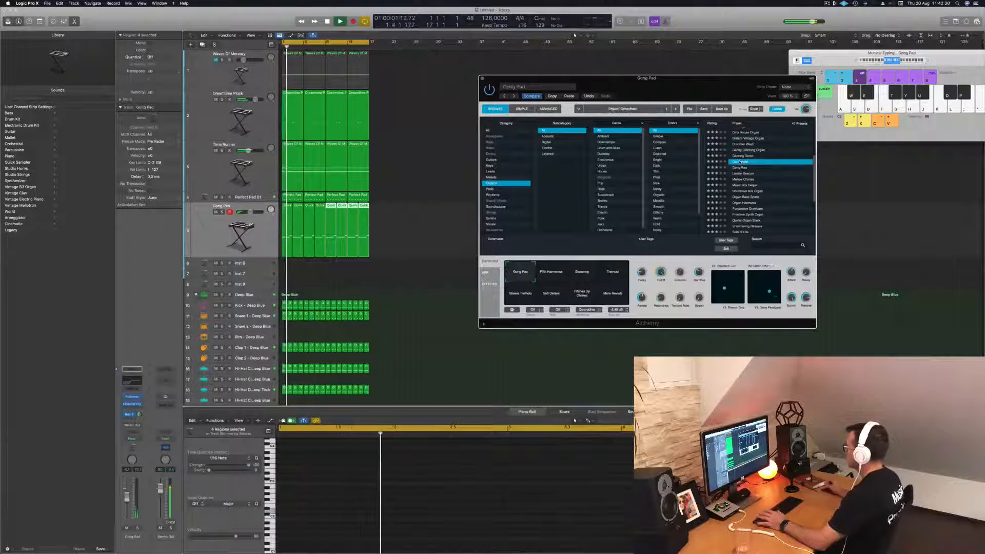
- Pause the loop, select a single note of the Quirky Organ Stack part in the piano roll, and resume playback
left_click(200, 251)
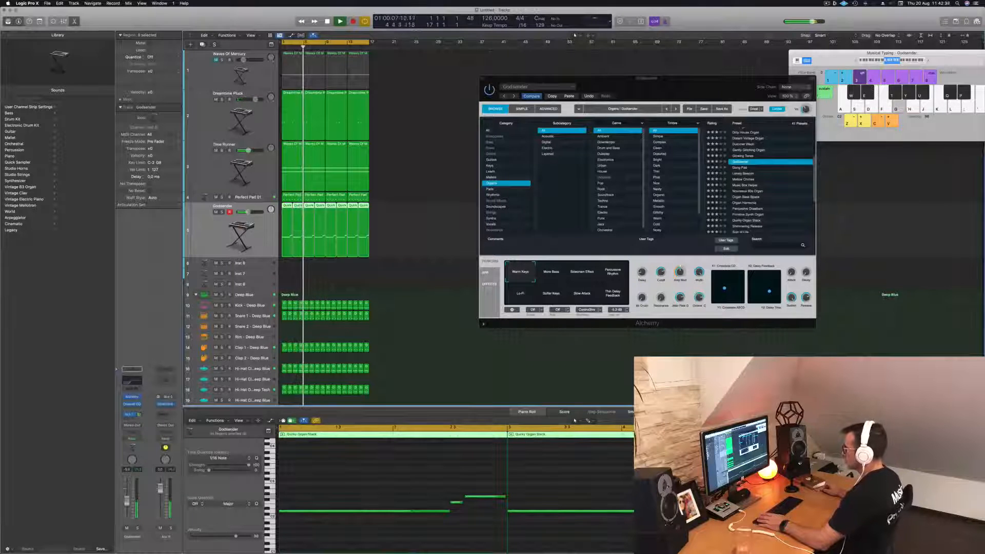
key("space")
left_click(436, 471)
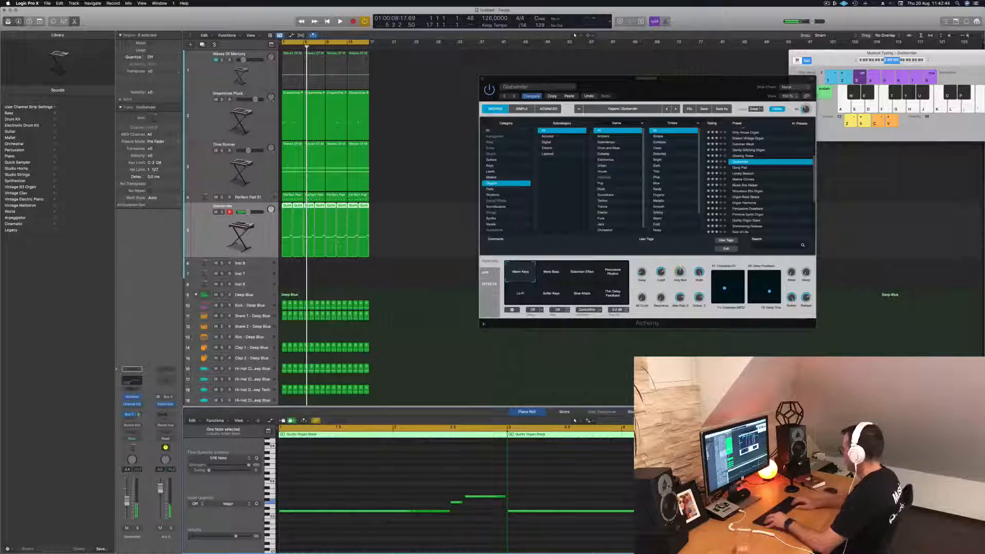
key("space")
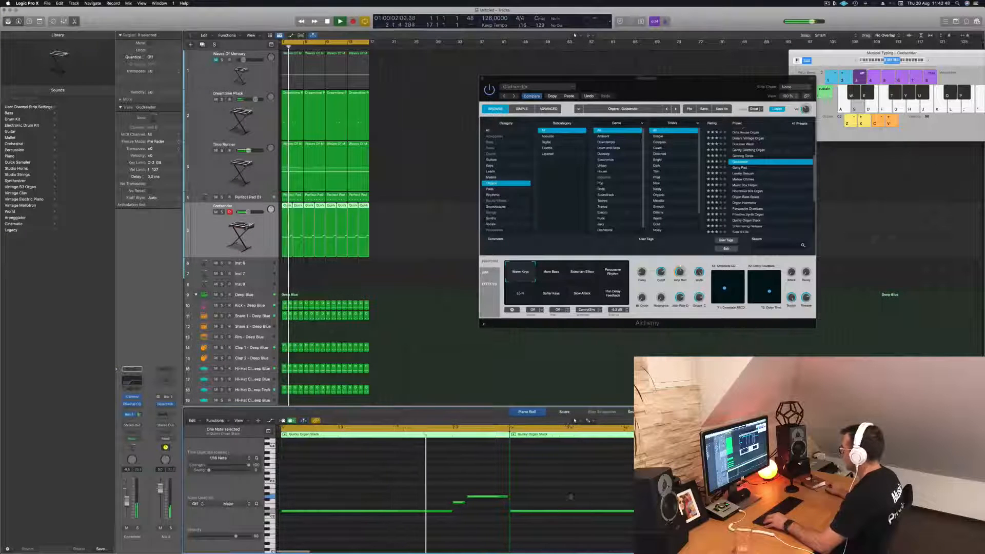
- Delete the last four regions on the Godsender track and replace them with a copy of the first four
left_click_drag(400, 209, 305, 229)
key("Delete")
left_click_drag(277, 235, 311, 209)
left_click_drag(351, 230, 331, 210)
left_click(827, 3)
left_click(748, 22)
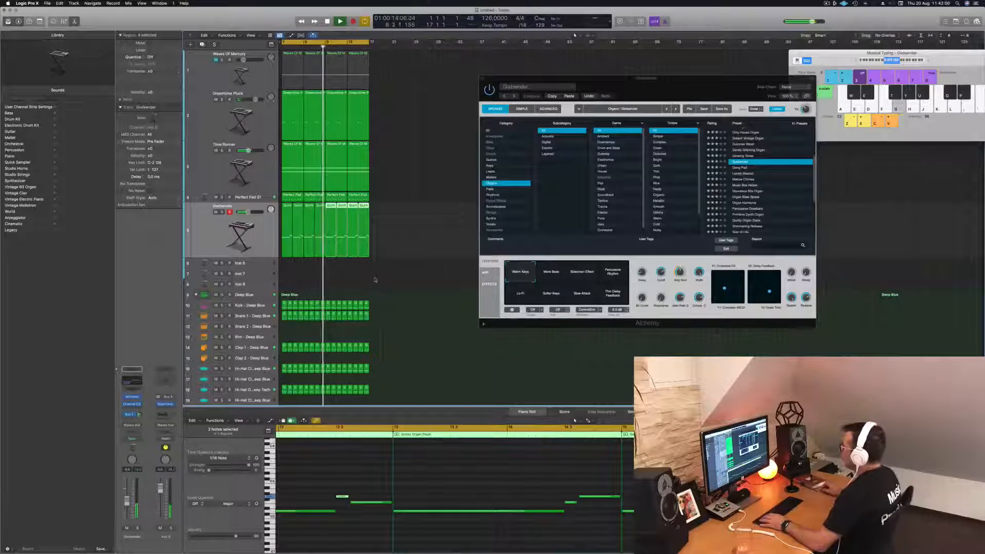
- Audition the Dirty House Organ preset, the vintage organ preset at the start of the list and Additive Church Organ against the loop
scroll(752, 169, "up", 2)
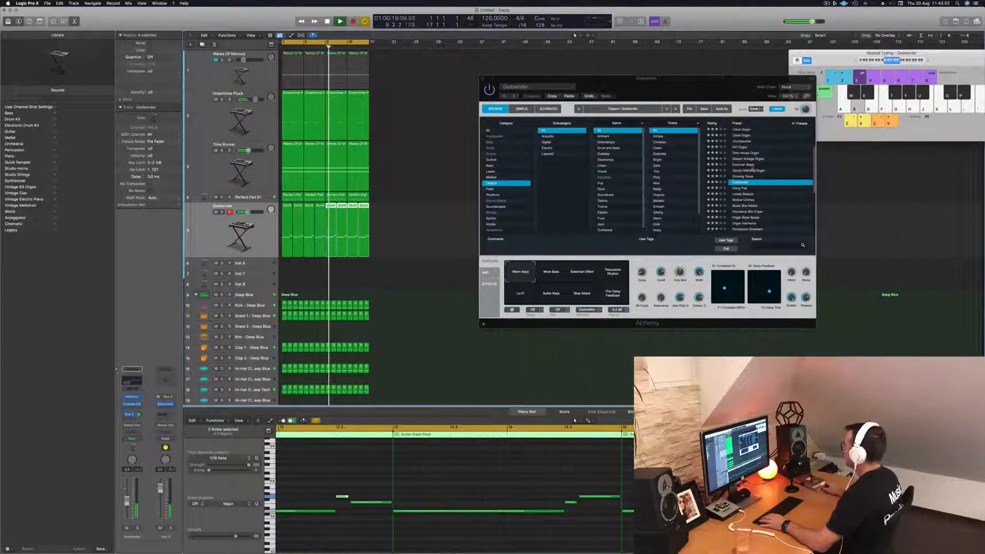
left_click(746, 156)
left_click(745, 152)
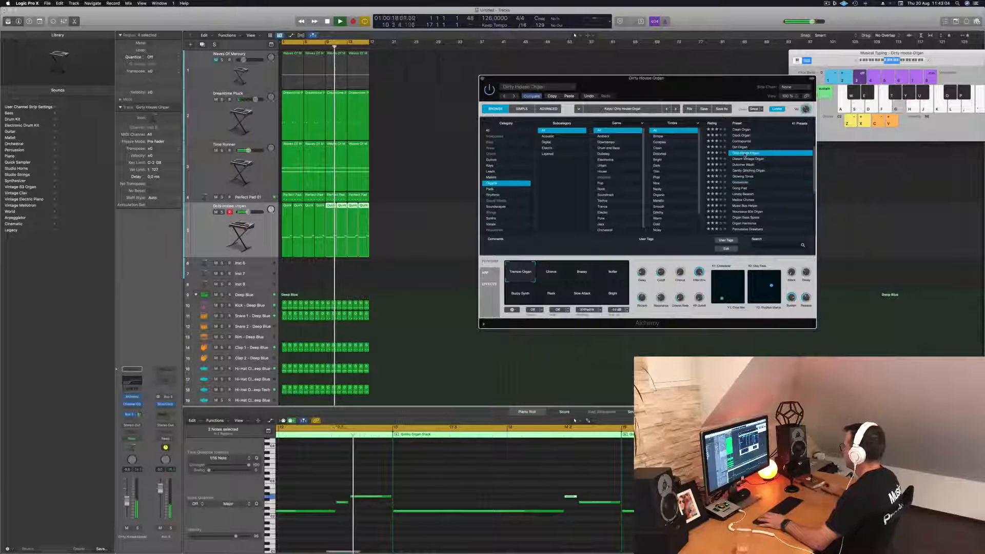
key("Return")
scroll(745, 149, "up", 3)
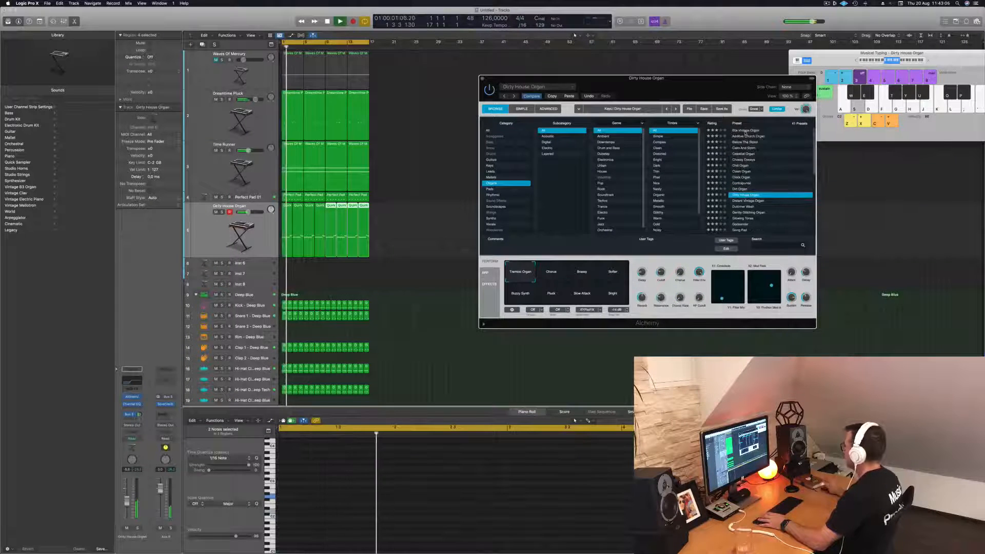
left_click(746, 131)
key("Return")
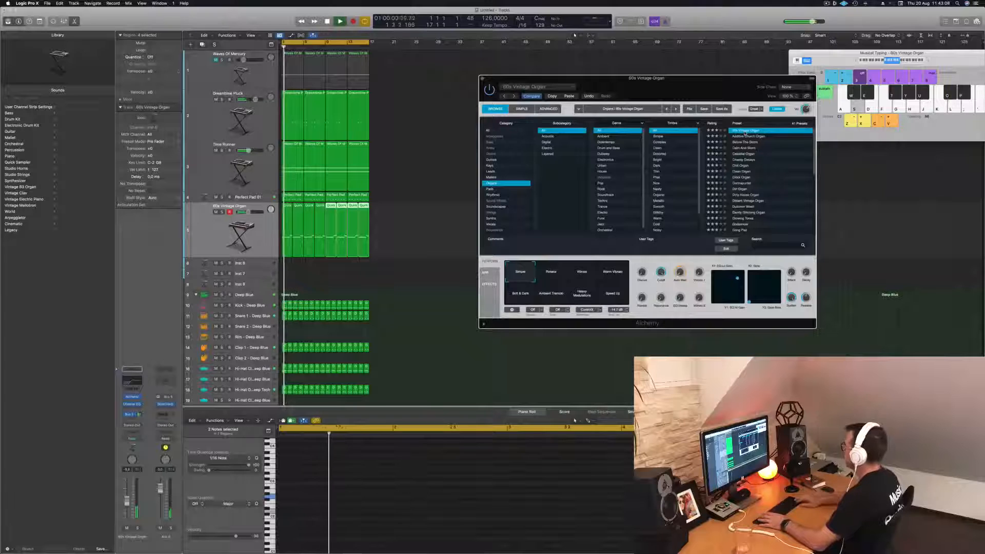
left_click(745, 136)
key("Return")
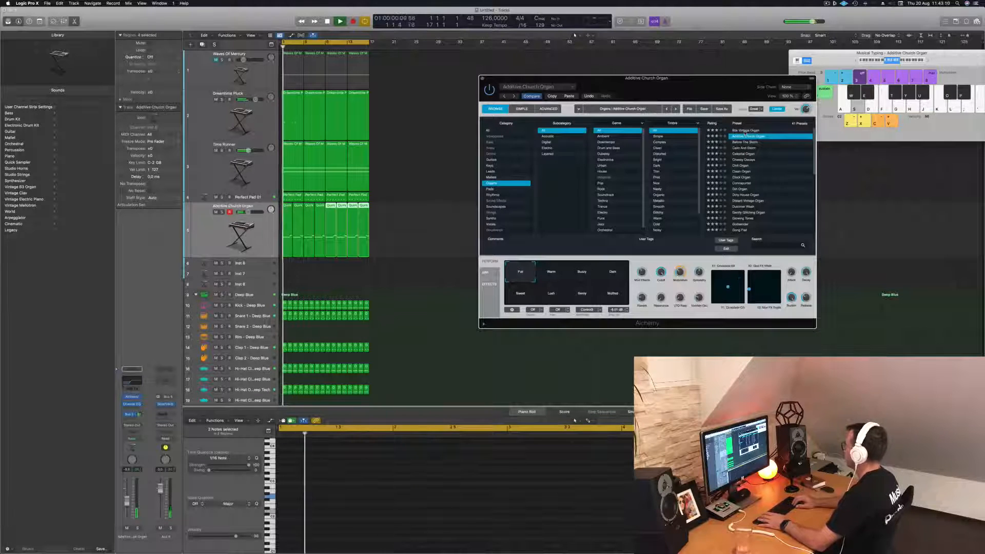
- Audition the Before The Storm, Calm And Storm, Celestial Organ and Cheesy Decays presets from the start of the loop
key("Down")
key("Return")
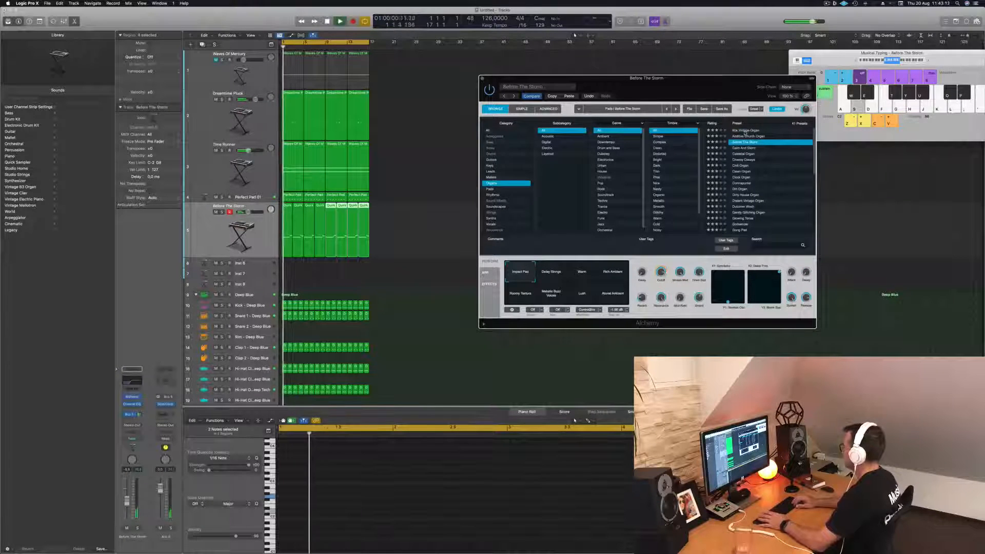
key("Down")
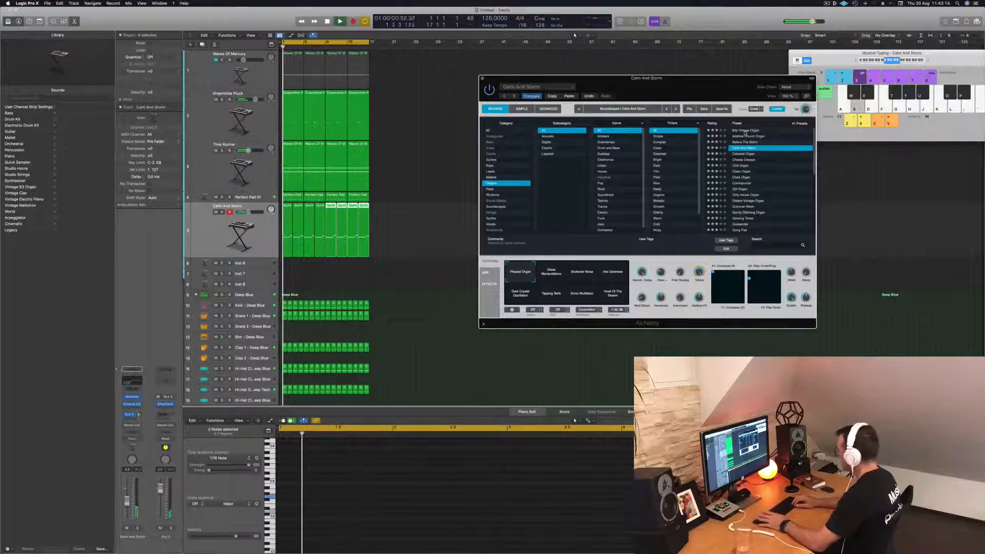
key("Down")
key("Return")
key("Down")
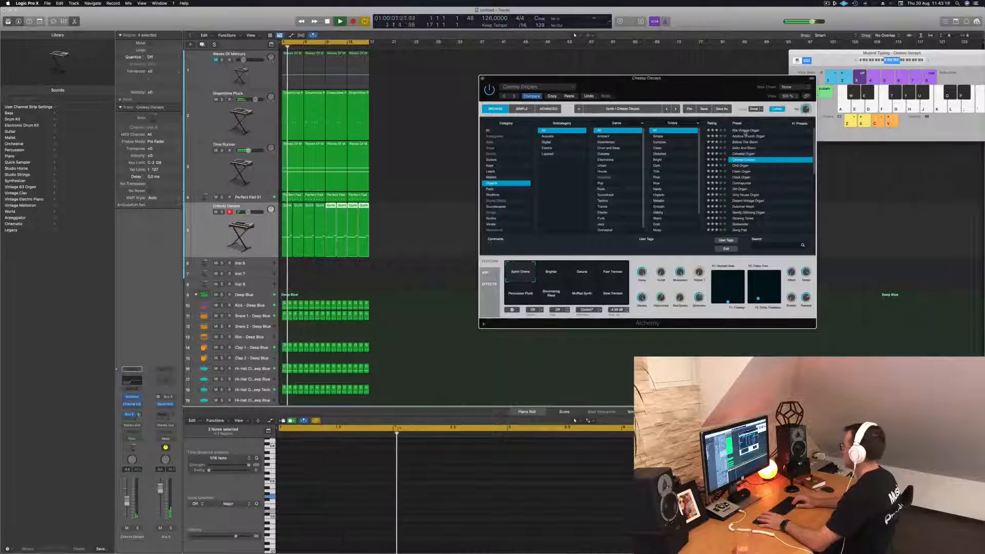
key("Return")
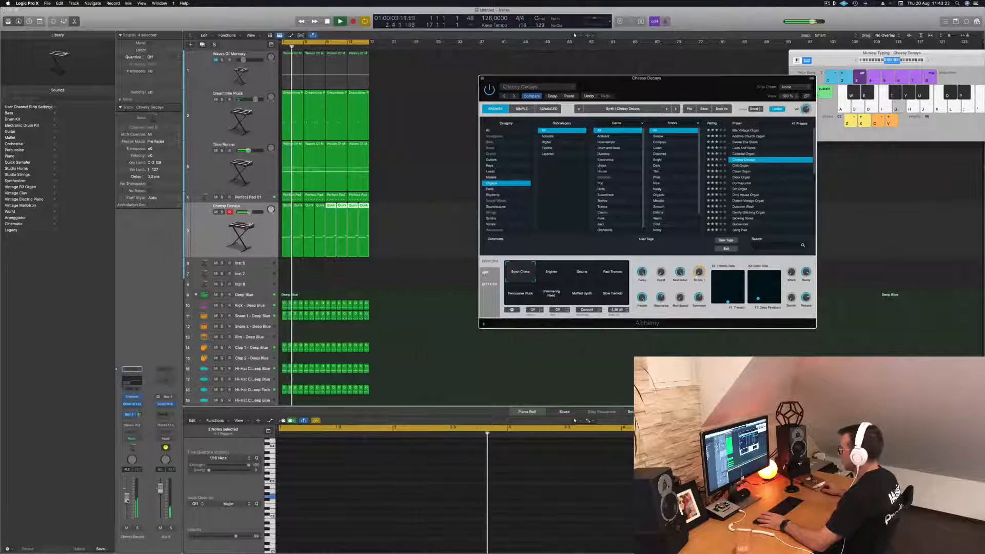
- Raise the Cheesy Decays volume slightly and audition its Brighter, Detune, Percussive Pluck, Shimmering Reed, Muffled Synth and Slow Tremolo variations
left_click_drag(126, 501, 127, 499)
left_click(559, 274)
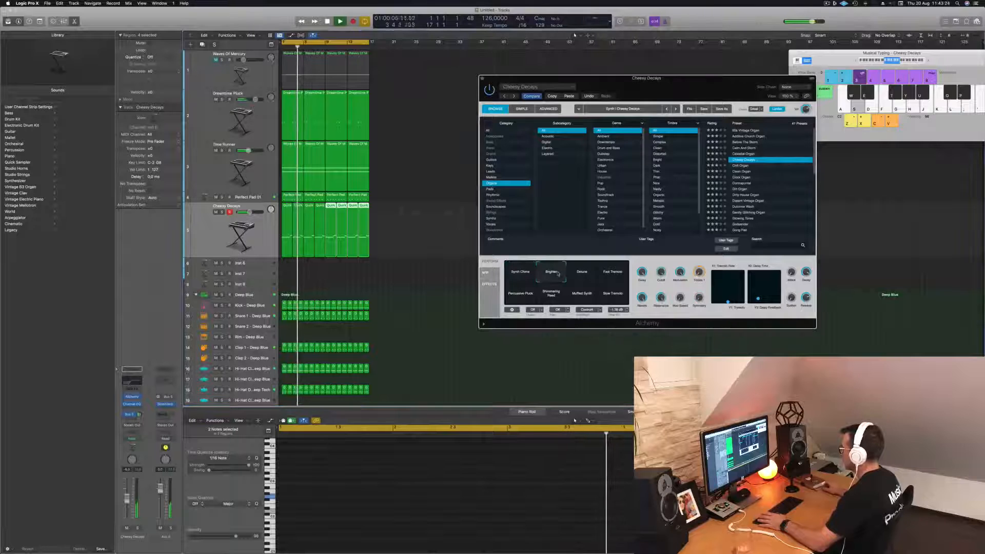
left_click(588, 273)
left_click(521, 295)
left_click(554, 296)
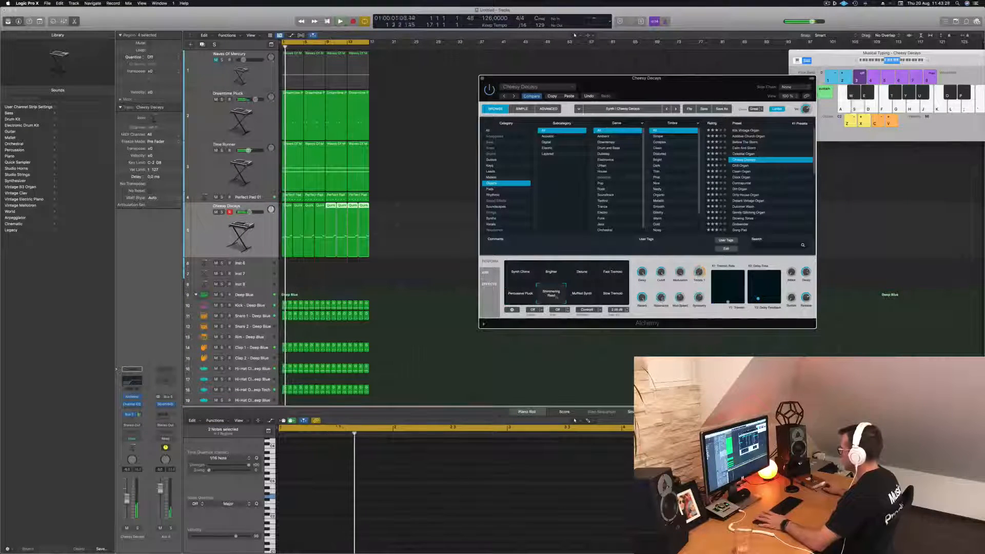
left_click(581, 296)
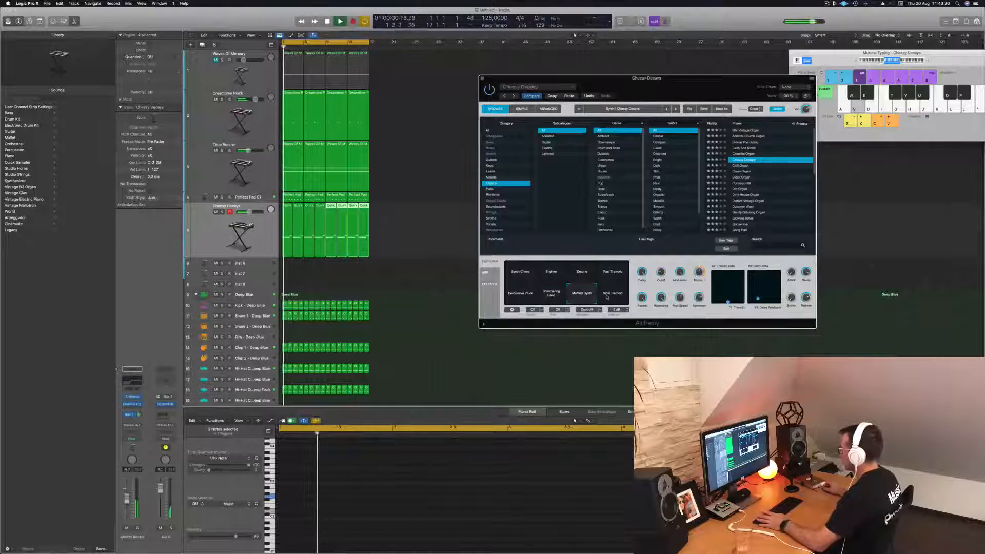
left_click(608, 296)
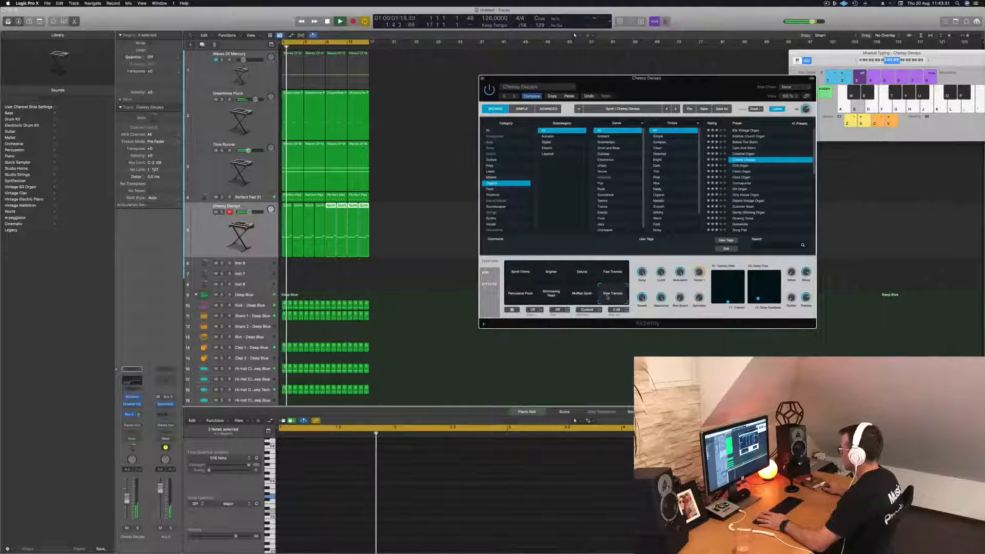
- Audition the Chill Organ, Clean Organ and Dirt Organ presets, raise the track volume slightly, and load Dulcimer Wash
left_click(741, 166)
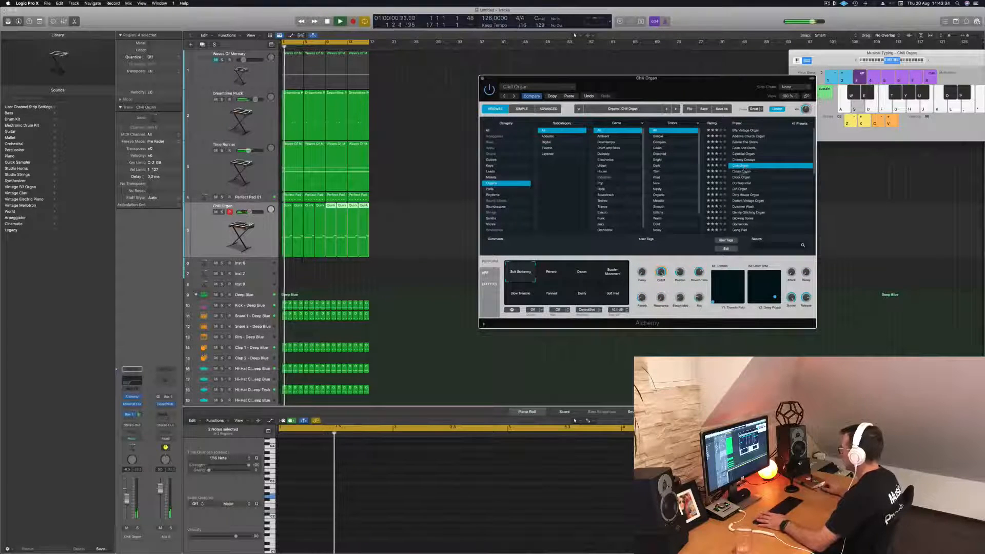
left_click(740, 172)
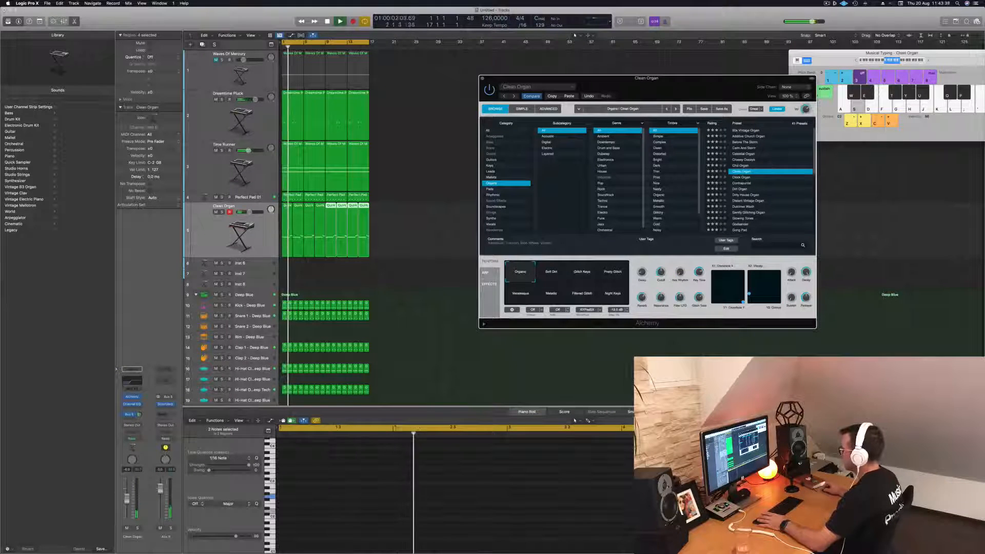
left_click_drag(127, 501, 127, 499)
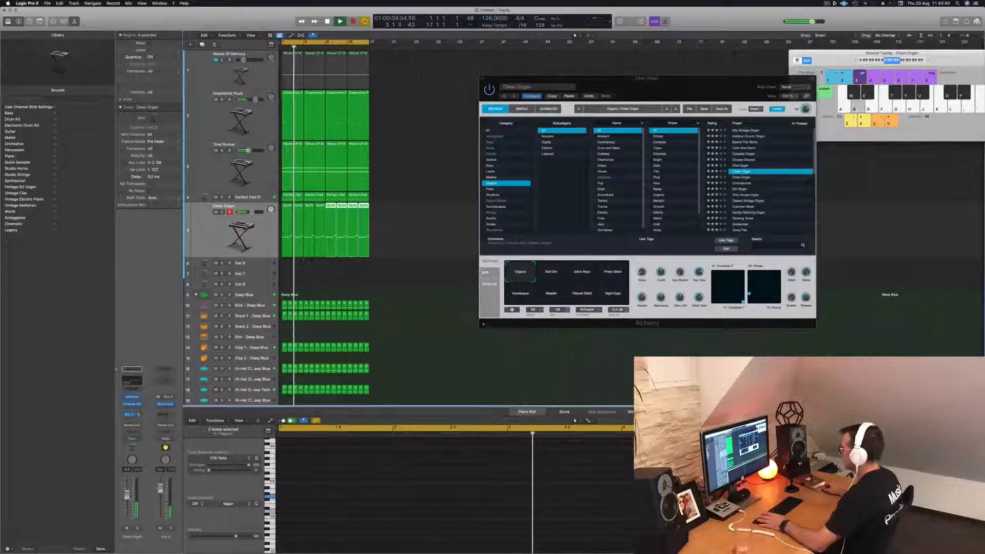
left_click(740, 190)
key("space")
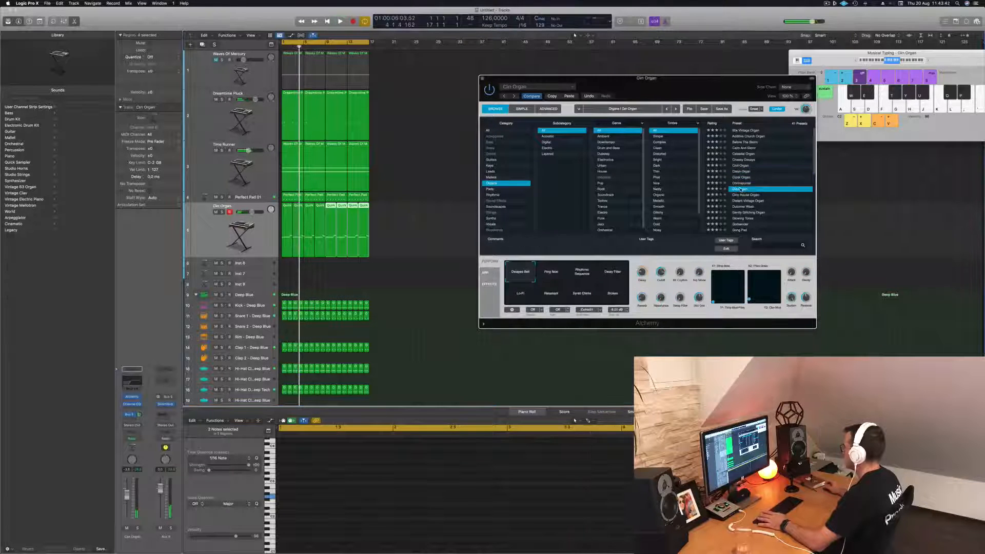
left_click(742, 207)
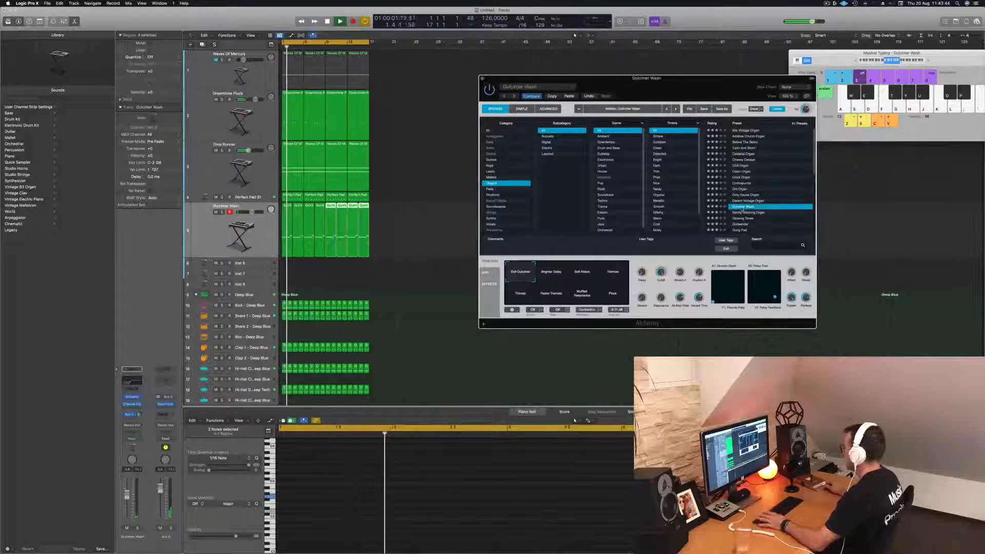
- Audition the Dulcimer Wash, Gently Glitching Organ and Glowing Tones presets from the start of the loop
key("space")
key("space")
left_click(747, 213)
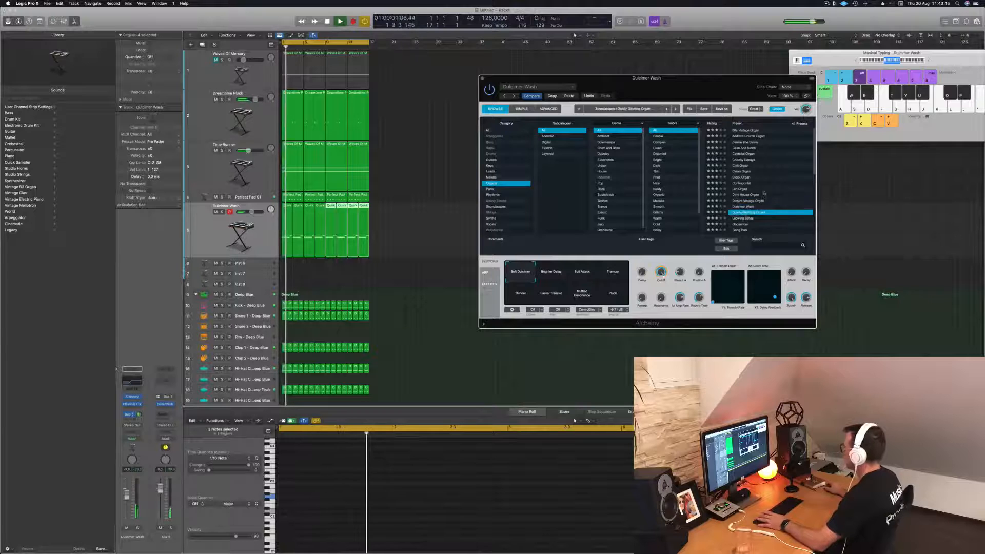
scroll(782, 183, "down", 2)
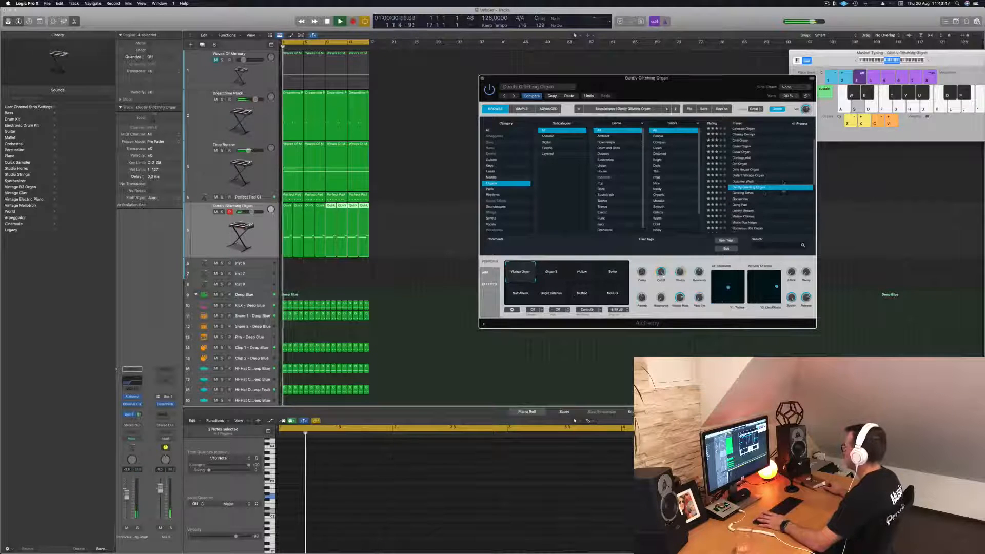
left_click(742, 193)
key("space")
key("space")
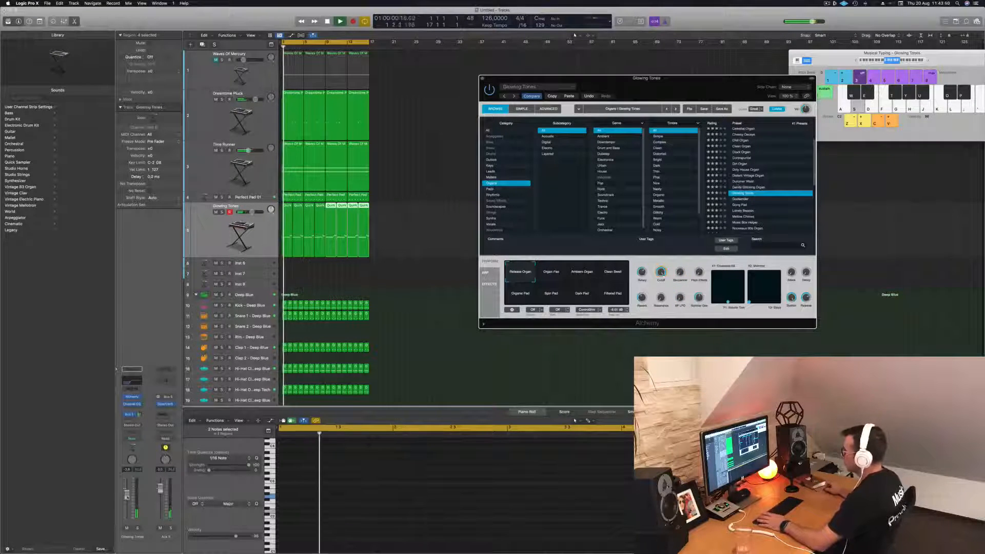
key("space")
key("space")
- Load the Godsender preset and audition its More Bass, Sidechain Effect and Percussive Rhythm variations against the loop
left_click(740, 199)
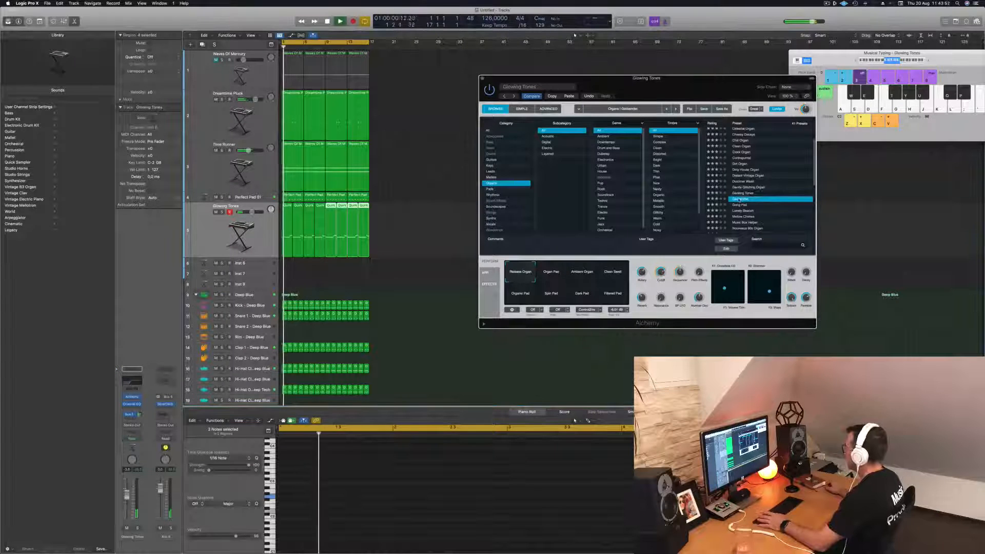
key("space")
key("space")
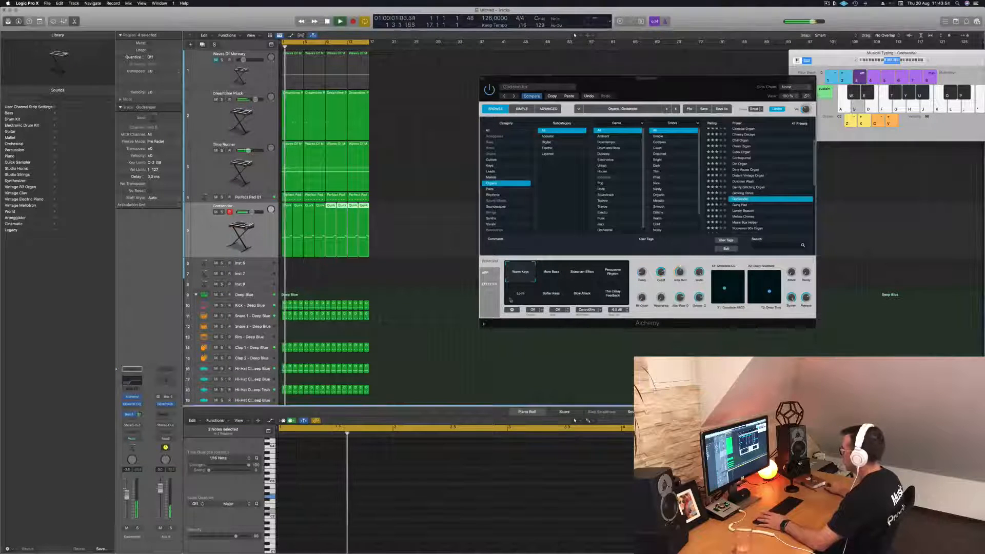
left_click(548, 278)
left_click(587, 277)
left_click(613, 276)
key("space")
key("space")
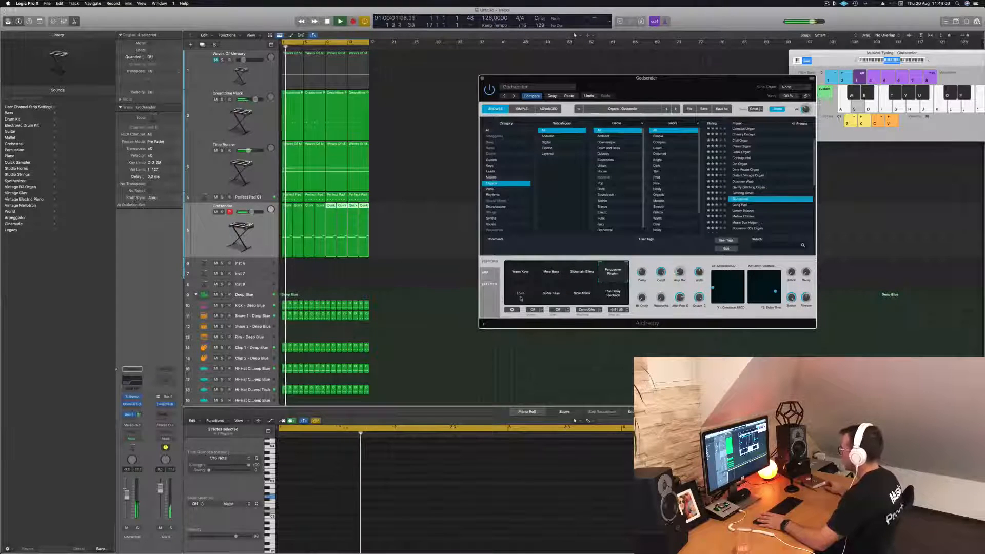
- Audition Godsender's Softer Keys and Slow Attack variations, switch back to Warm Keys and close the Alchemy window
left_click(554, 297)
left_click(589, 295)
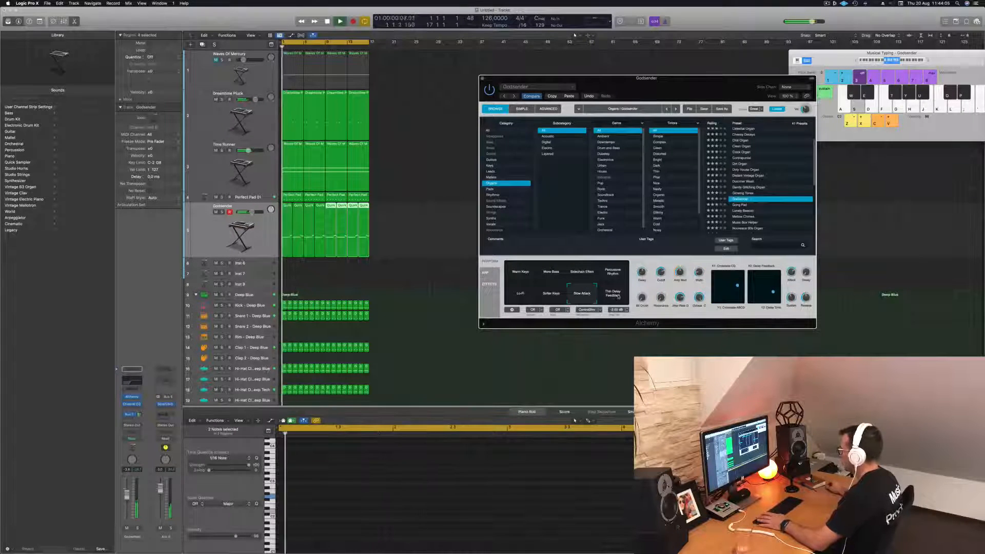
left_click(548, 294)
left_click(520, 272)
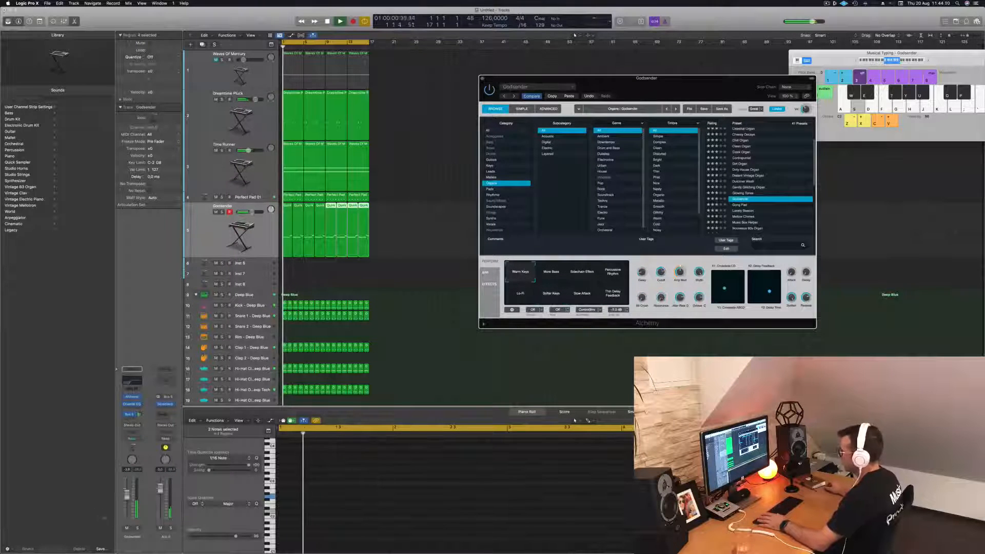
left_click(375, 150)
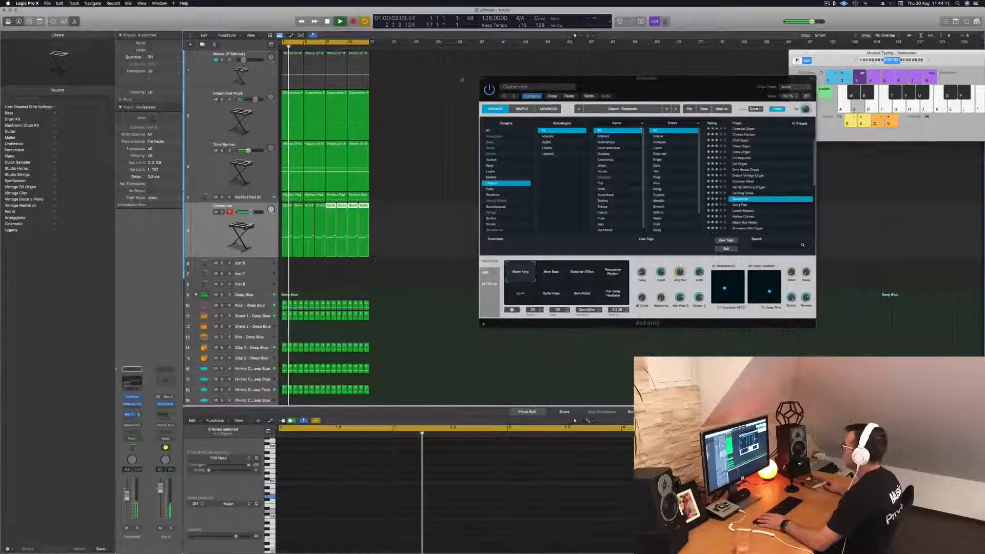
left_click(484, 79)
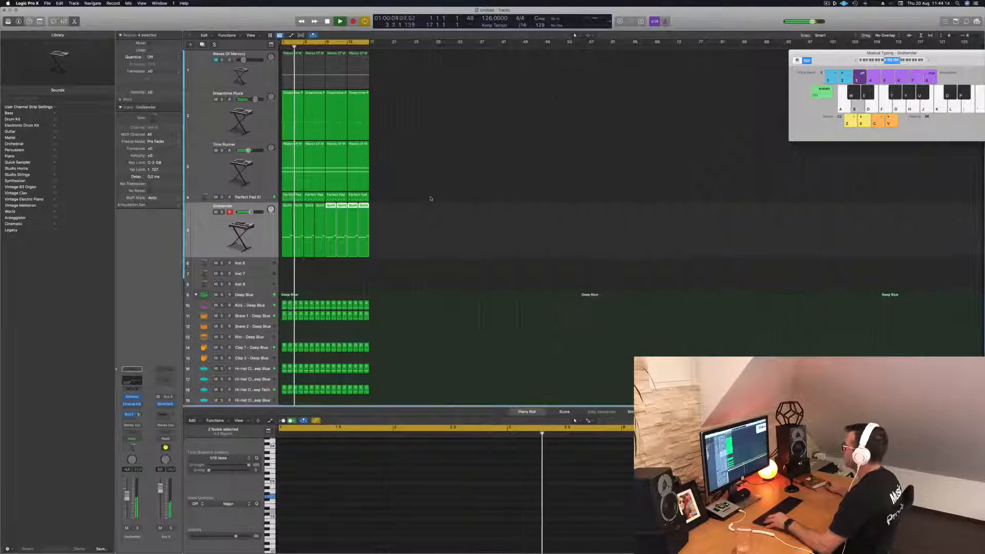
- Set the Godsender track's low cut to 148 Hz in its Channel EQ and lower the track volume slightly
scroll(431, 199, "down", 5)
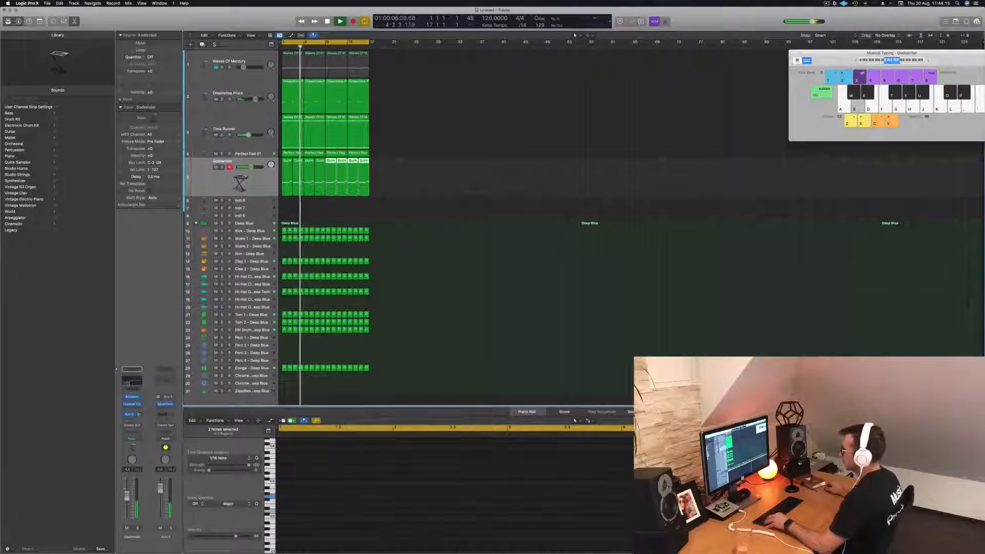
left_click(129, 382)
left_click_drag(487, 197, 454, 202)
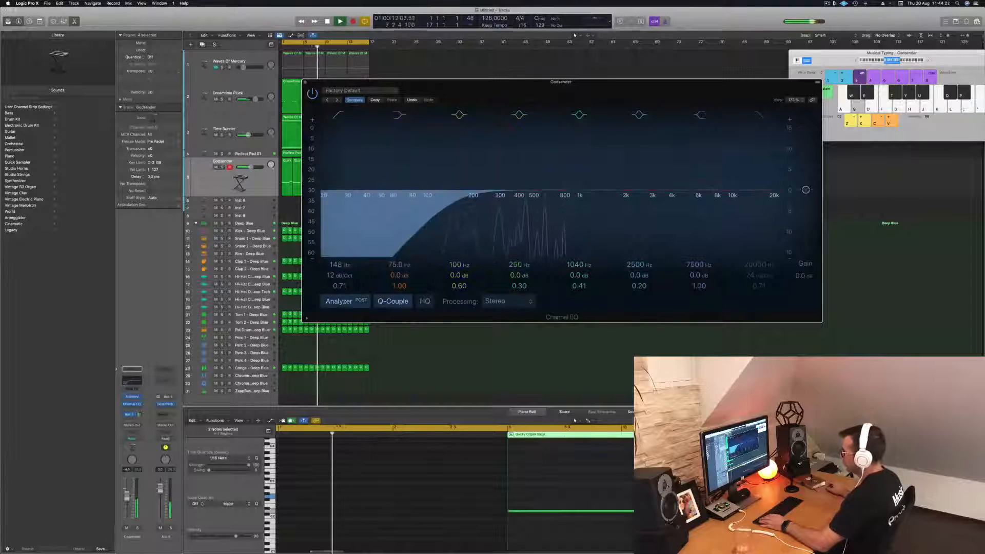
left_click_drag(126, 495, 126, 501)
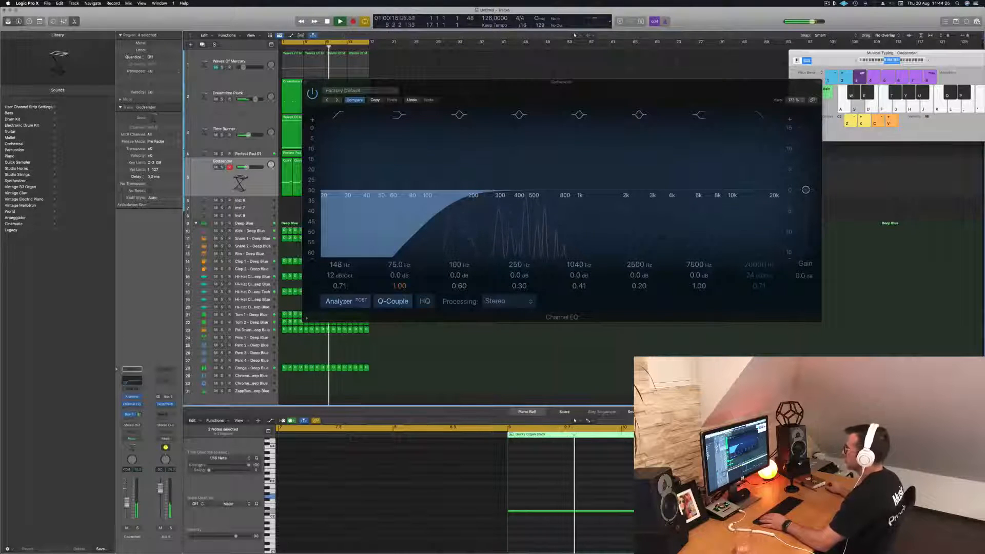
left_click(305, 83)
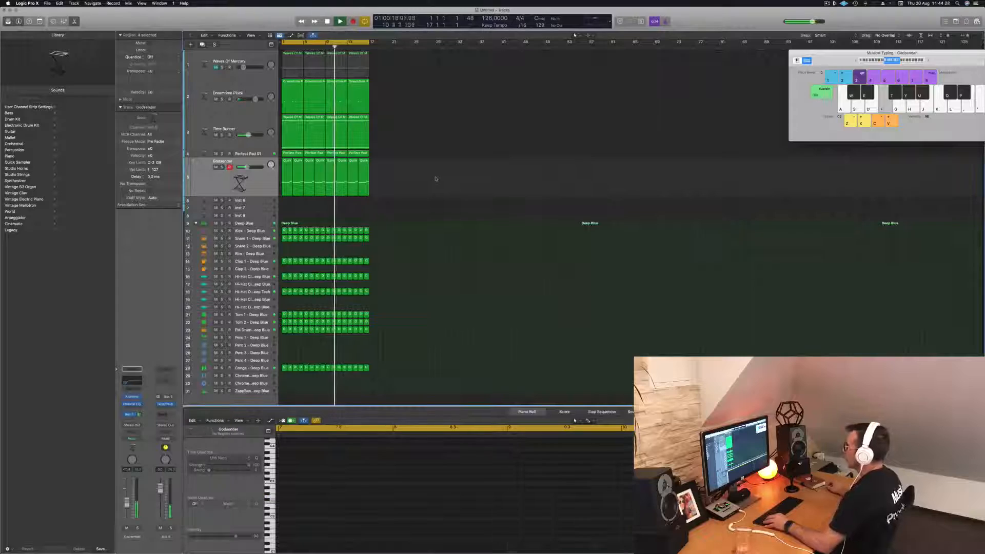
left_click(417, 226)
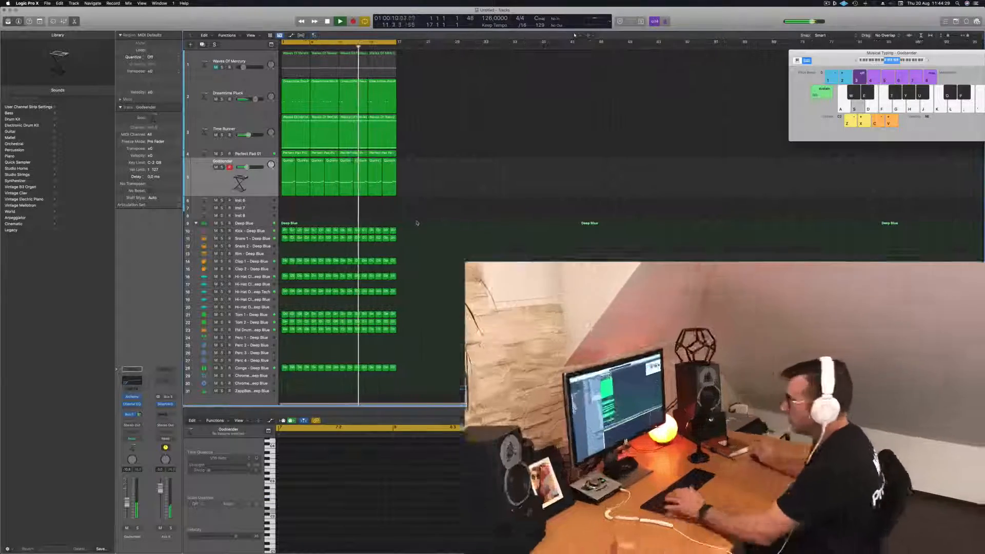